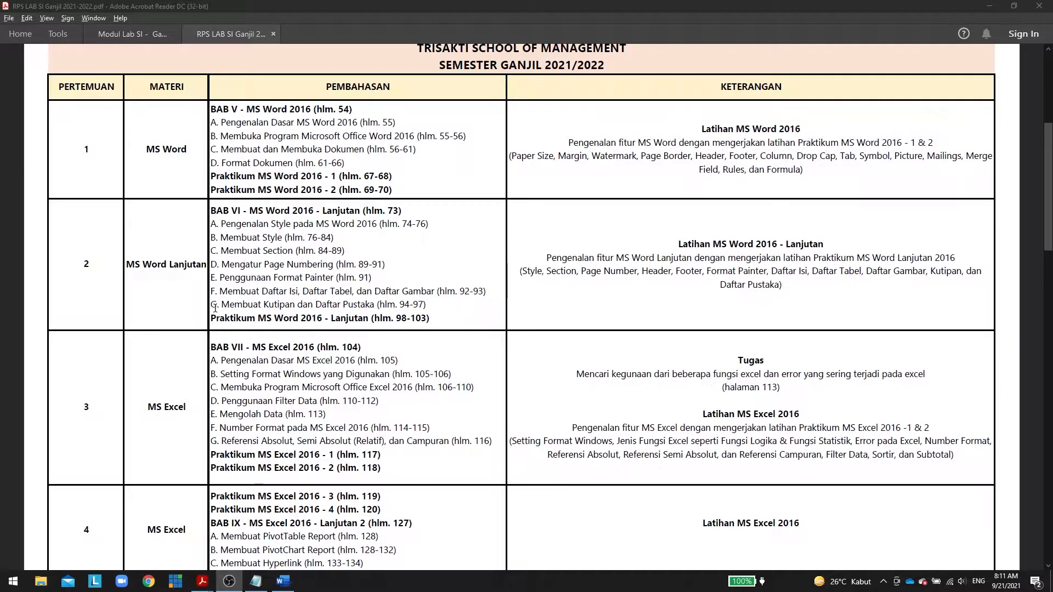
Look up the advanced Word practicum in the lesson plan and review its "Ketentuan Soal Praktikum MS WORD Lanjutan" requirements in the module PDF.
drag(215, 308, 426, 324)
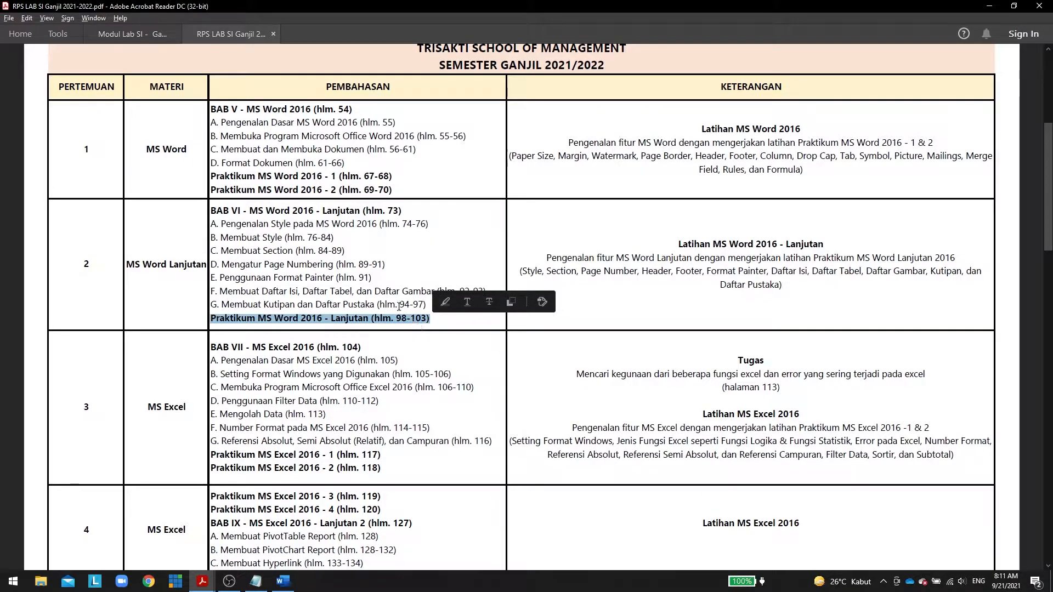
click(154, 37)
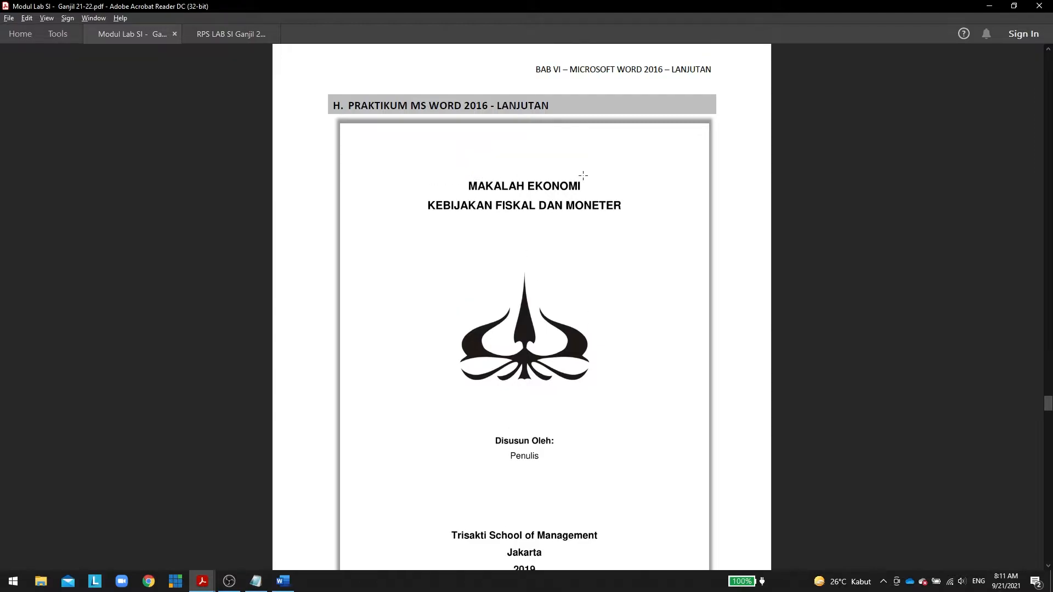
drag(1047, 405, 1048, 428)
scroll(733, 327, up, 5)
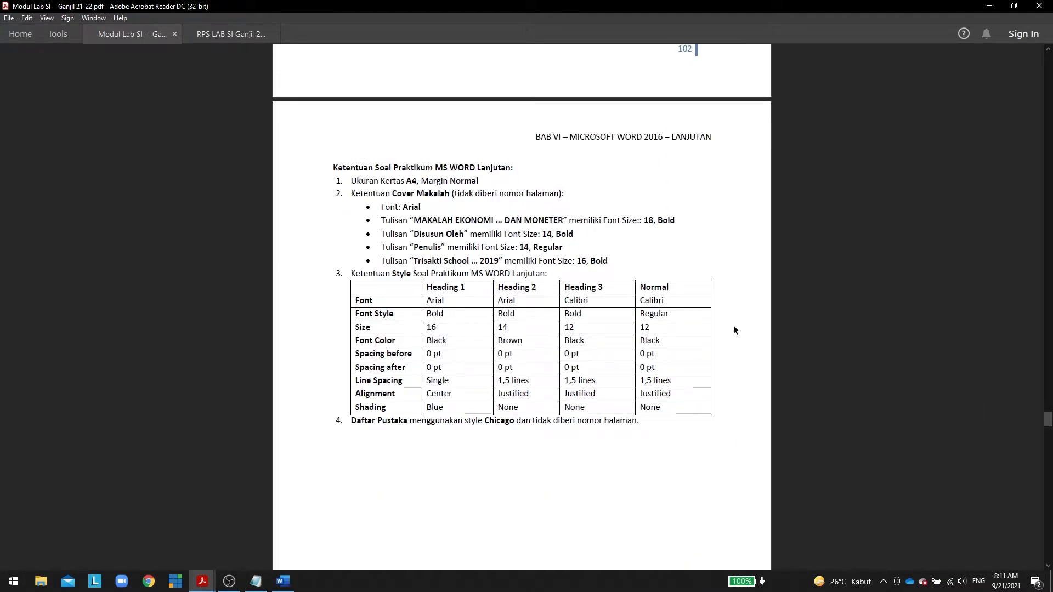
scroll(734, 327, down, 10)
drag(670, 494, 697, 495)
scroll(550, 355, up, 1)
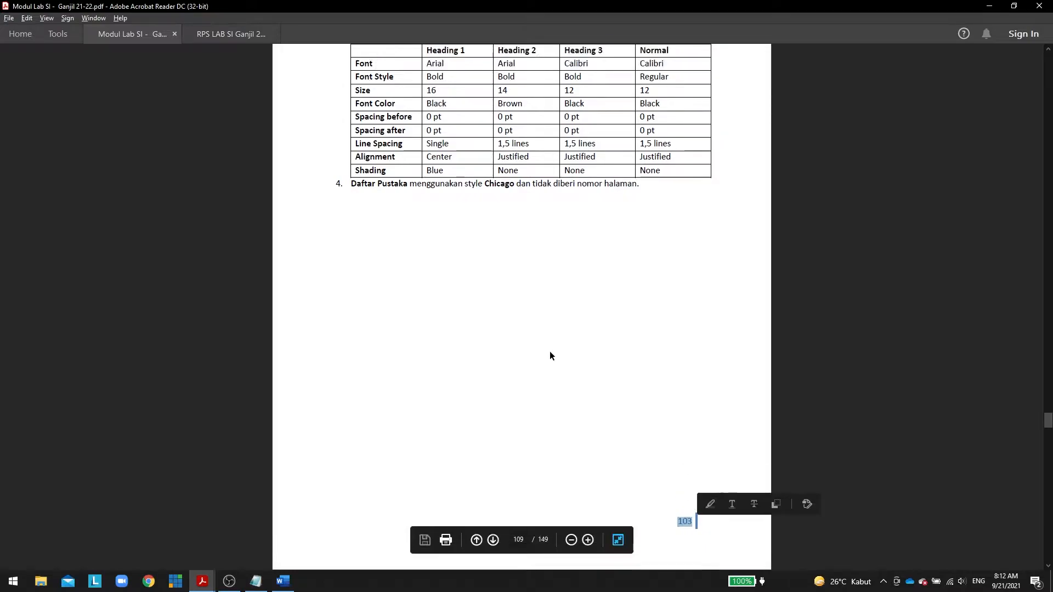
scroll(549, 352, up, 5)
scroll(498, 283, up, 3)
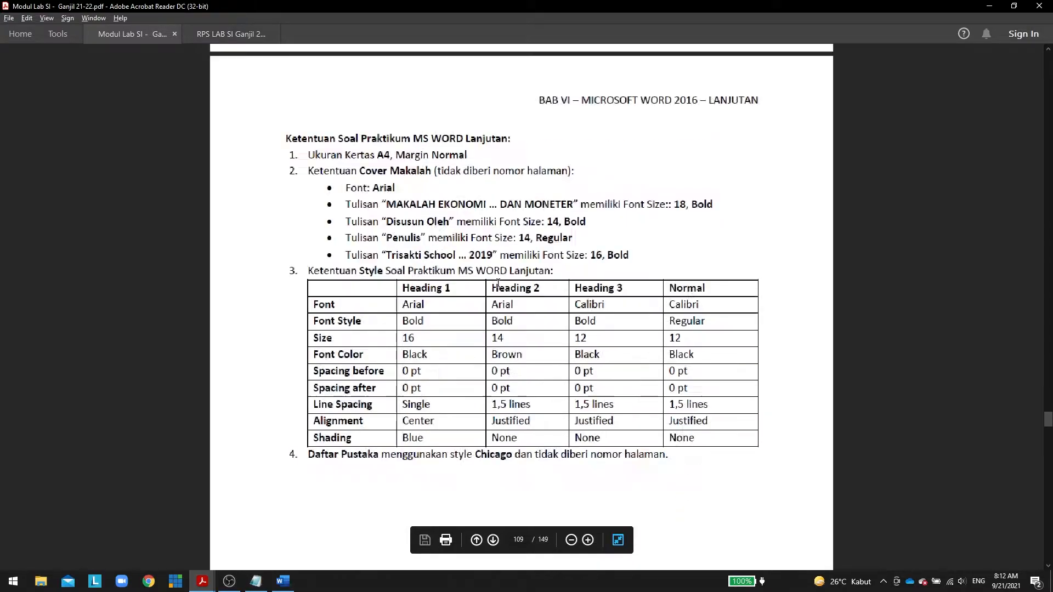
scroll(498, 283, down, 1)
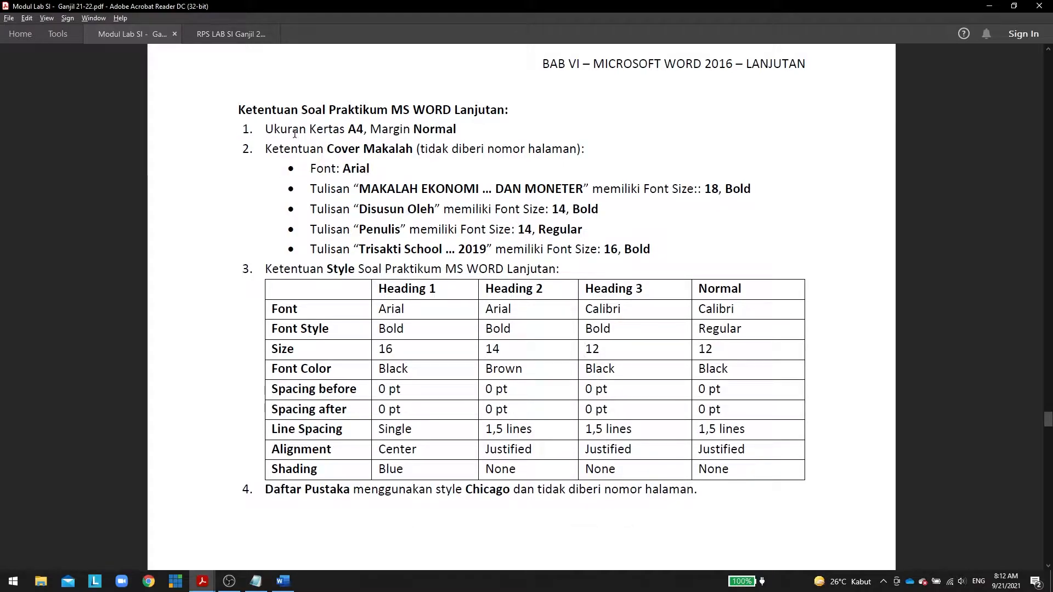
drag(264, 130, 447, 127)
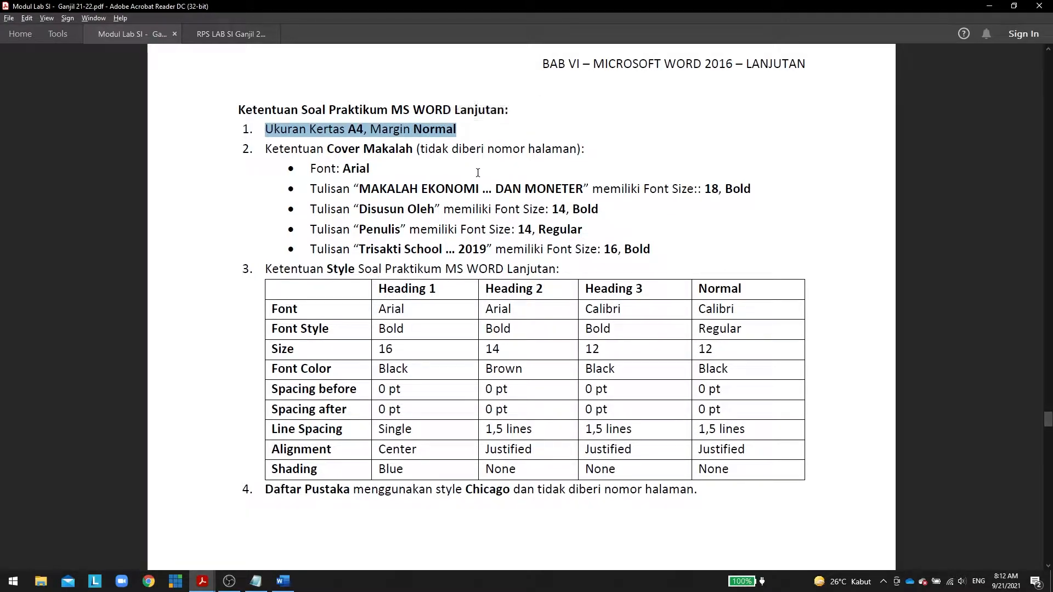
Switch to the blank Word document and set its paper size to A4 with Normal margins.
key(alt+Tab)
click(601, 251)
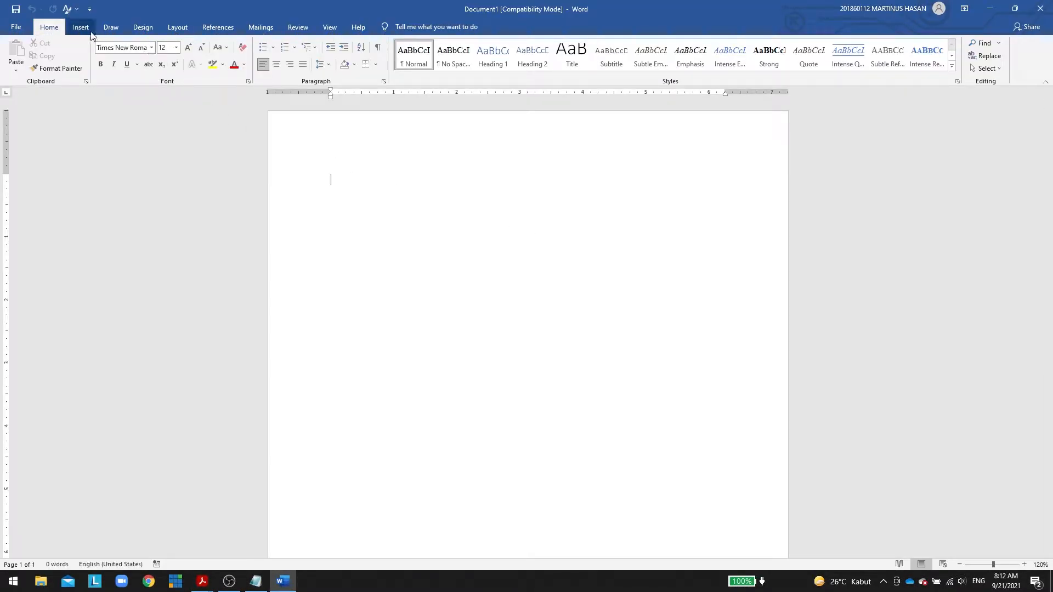
click(177, 29)
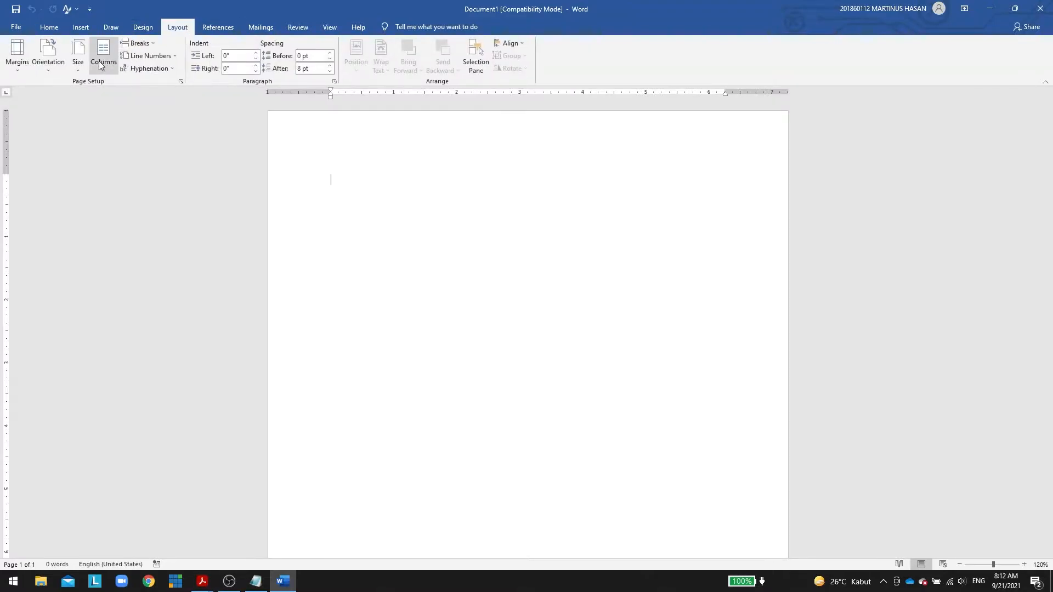
click(79, 70)
click(105, 89)
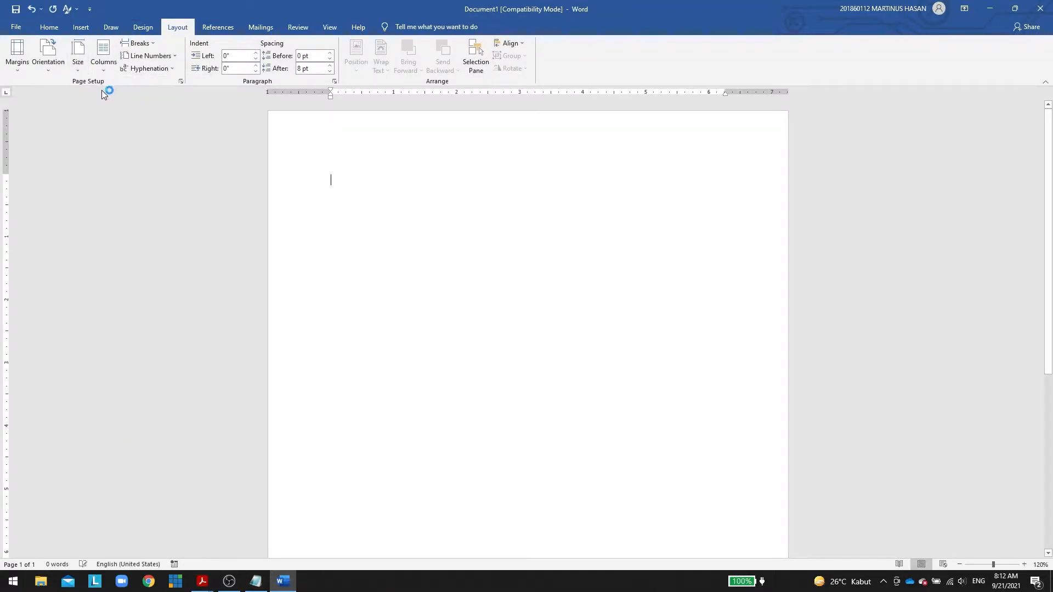
click(23, 69)
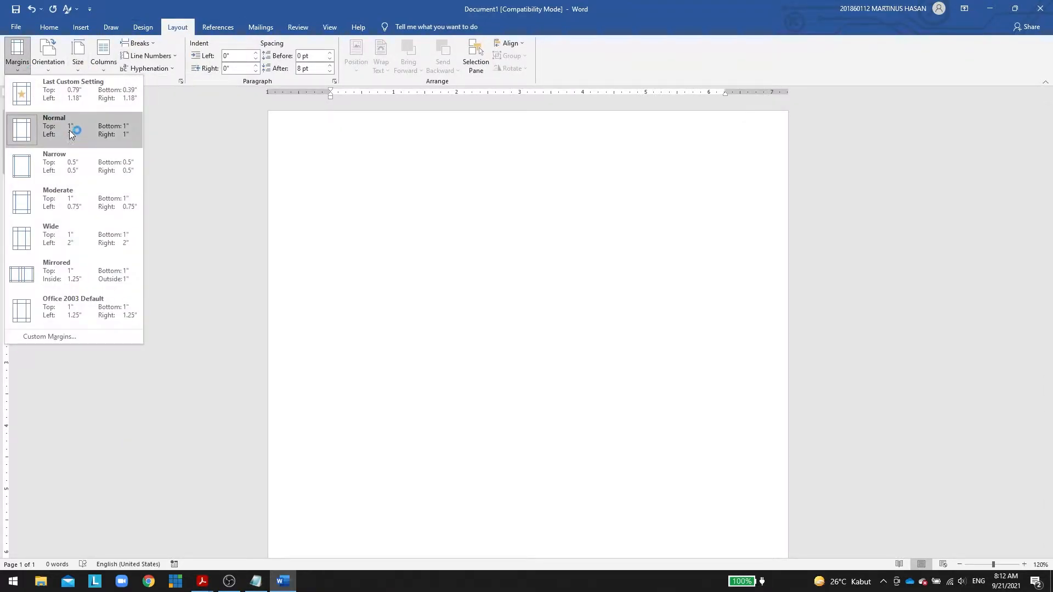
click(104, 133)
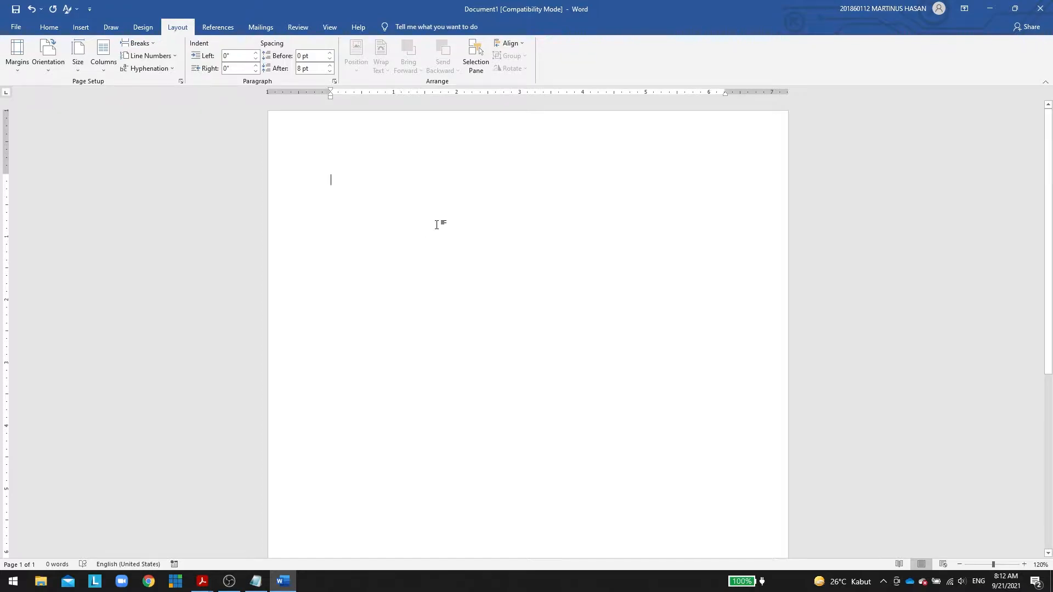
Check the cover requirements in the module PDF and set the Word document's font to Arial.
key(alt+Tab)
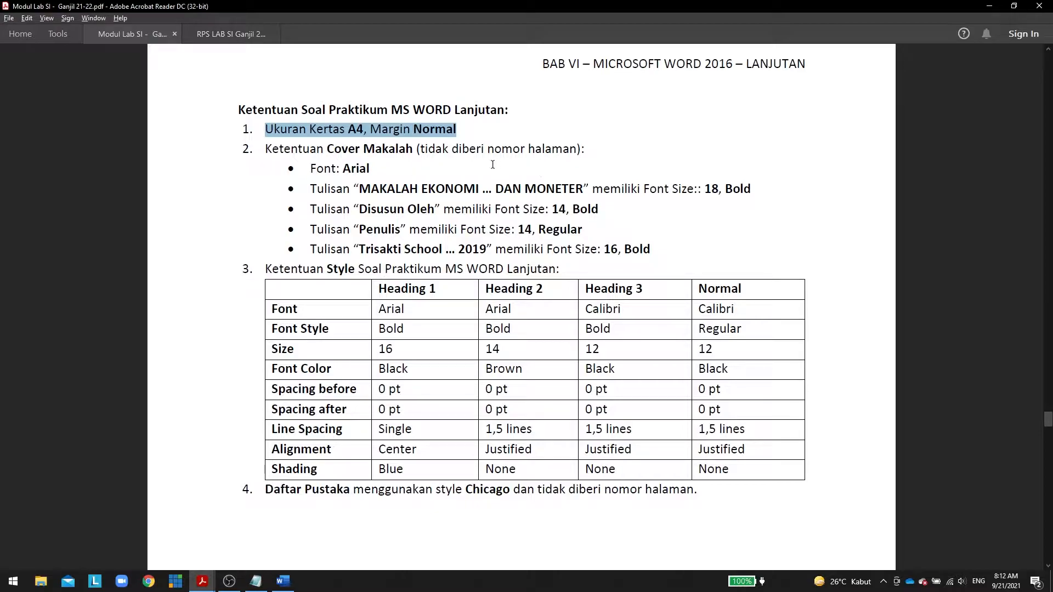
click(383, 151)
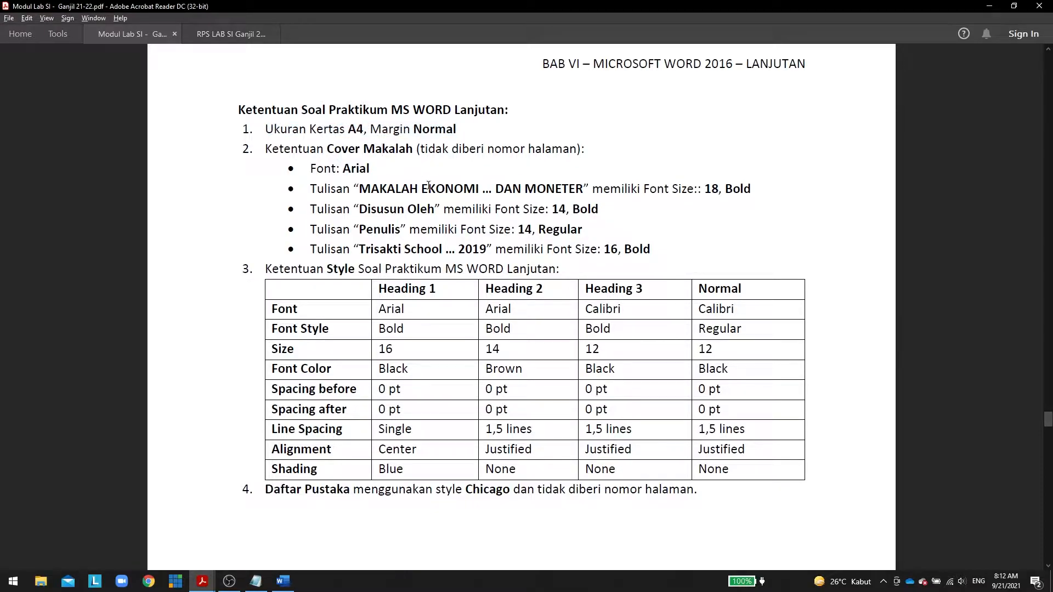
key(alt+Tab)
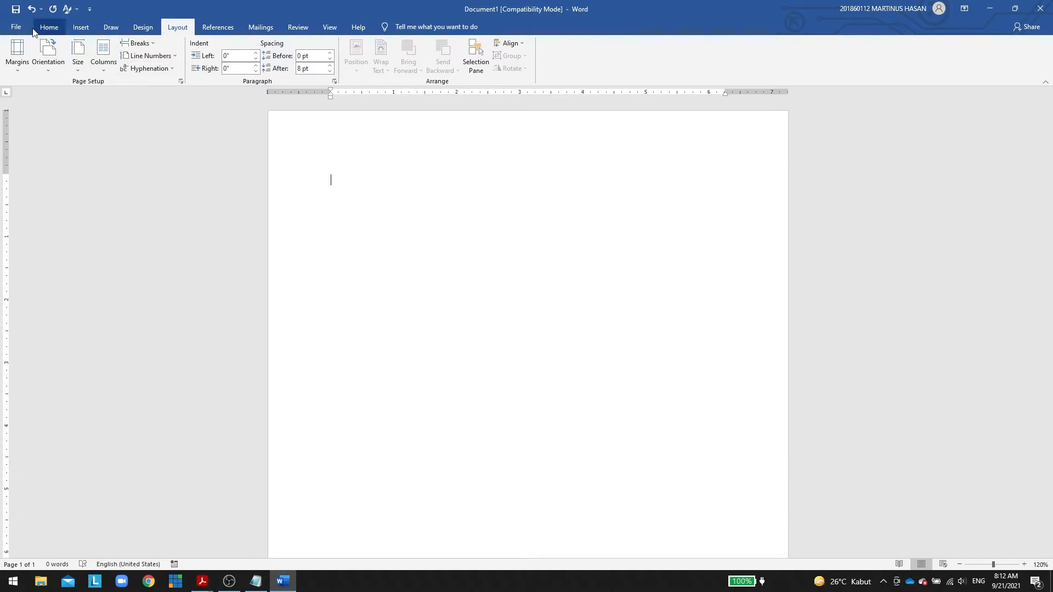
click(124, 46)
text(Arial Rounded MT Bold)
key(Return)
click(151, 48)
click(143, 129)
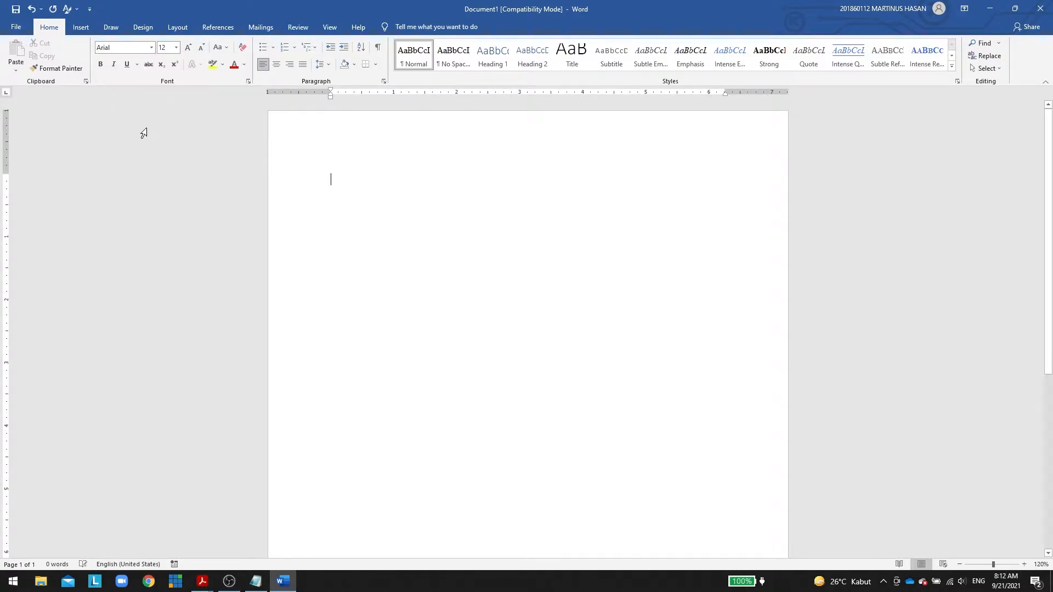
Examine the sample cover page in the module PDF, including its title, logo, author lines and institution lines.
key(alt+Tab)
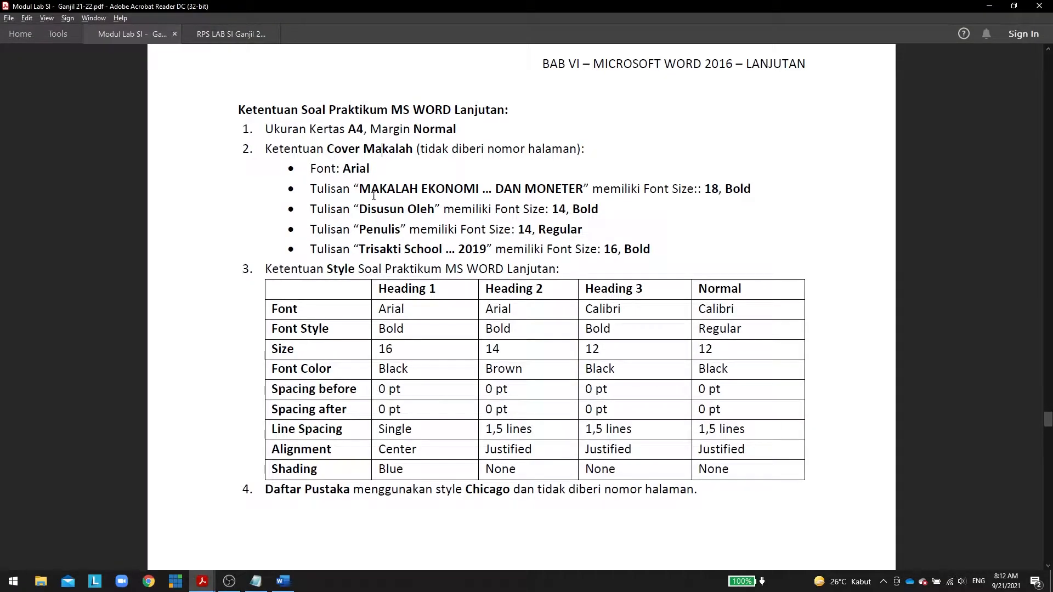
scroll(736, 245, up, 15)
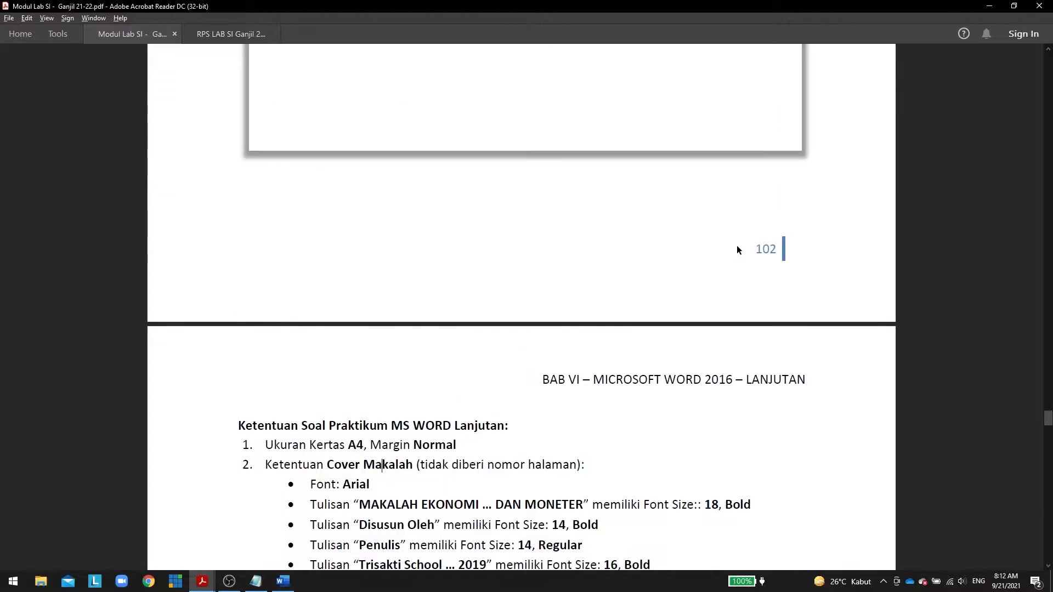
scroll(735, 241, up, 20)
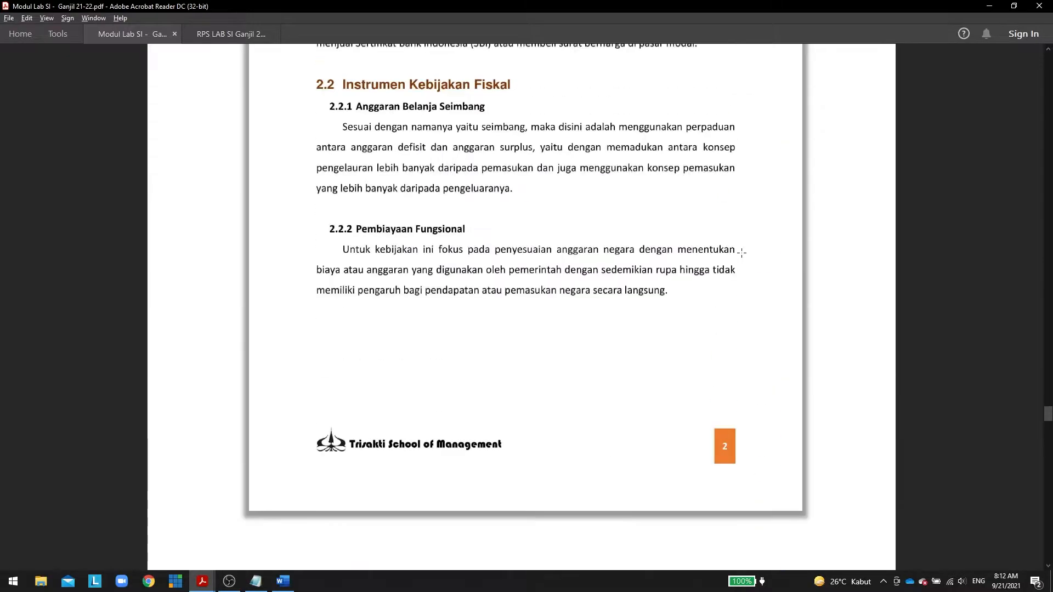
scroll(715, 213, up, 20)
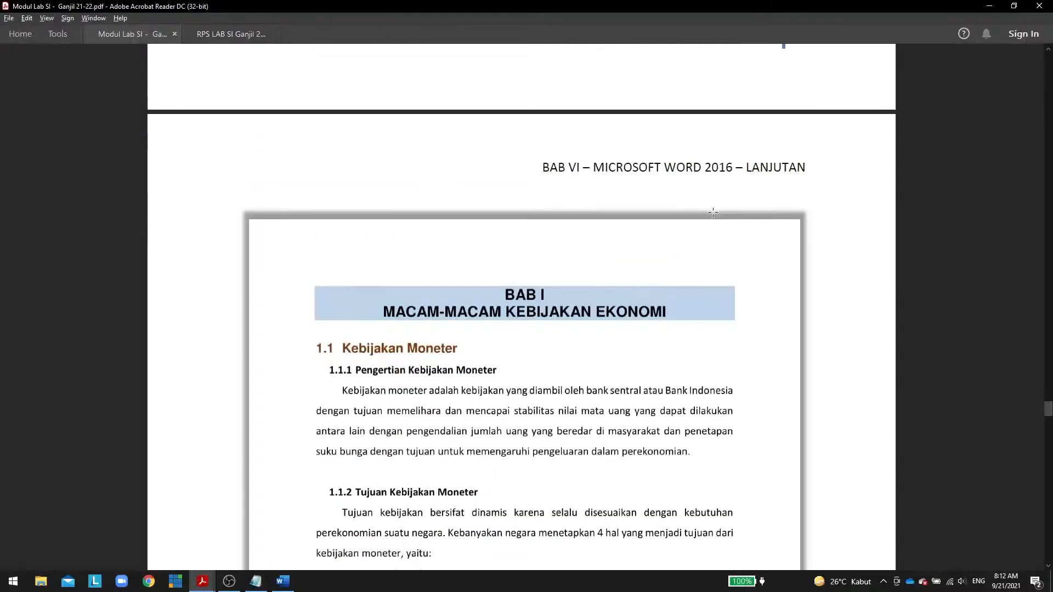
scroll(712, 212, up, 20)
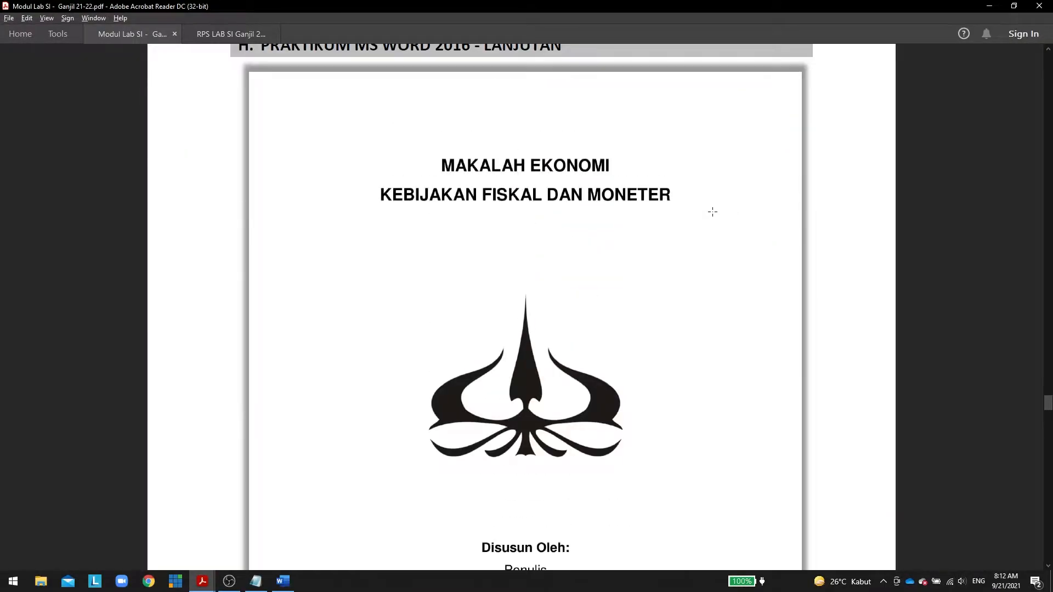
scroll(712, 213, down, 1)
key(alt+Tab)
key(alt+Tab)
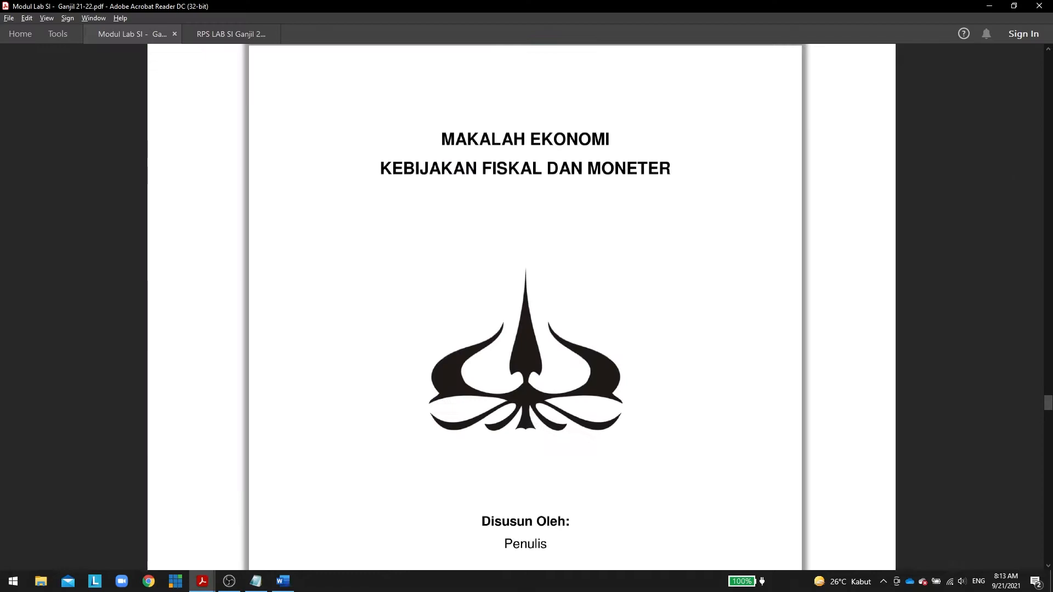
drag(433, 128, 680, 186)
scroll(498, 275, down, 5)
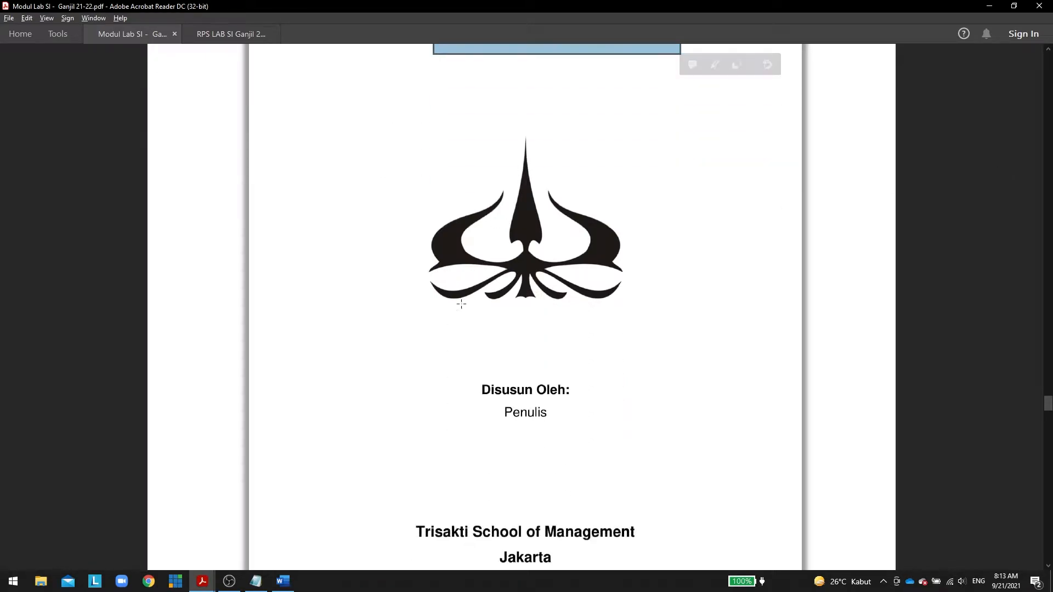
drag(376, 270, 662, 532)
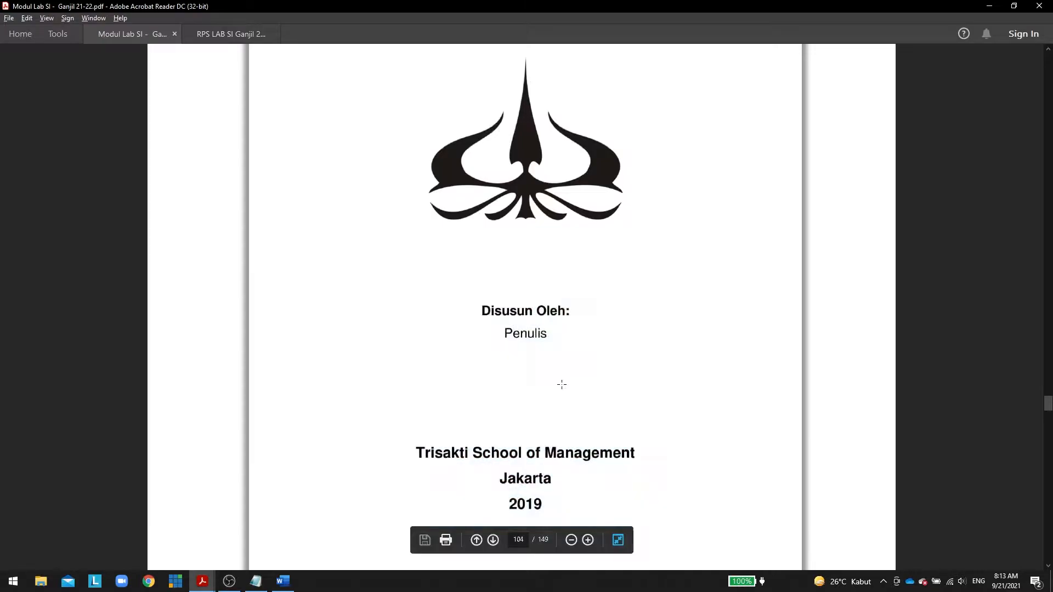
click(561, 383)
scroll(559, 327, up, 6)
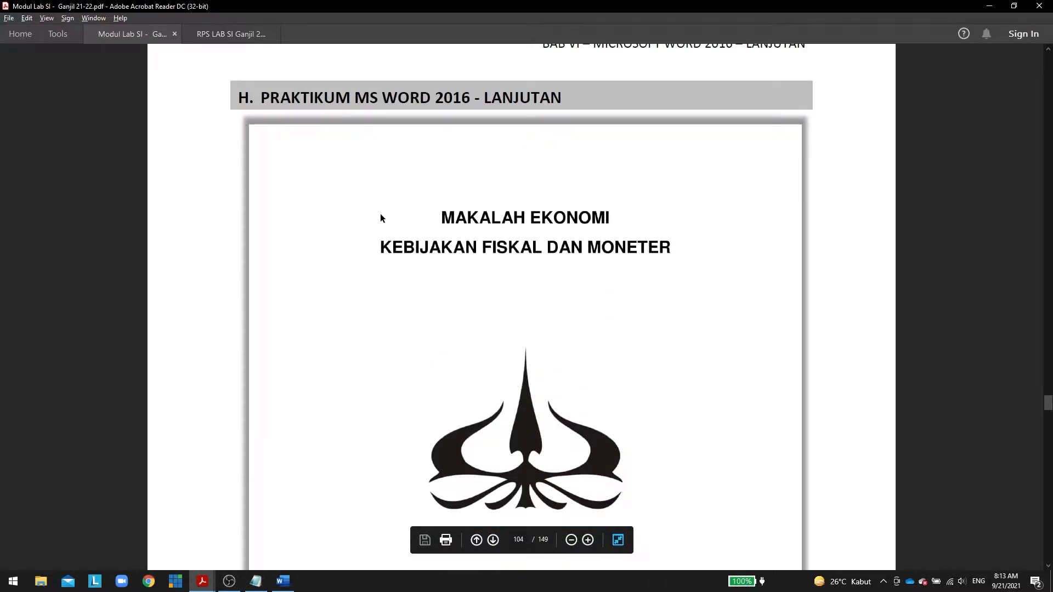
Switch back to the Word document and centre its first paragraph.
key(alt+Tab)
click(278, 65)
key(alt+Tab)
key(alt+Tab)
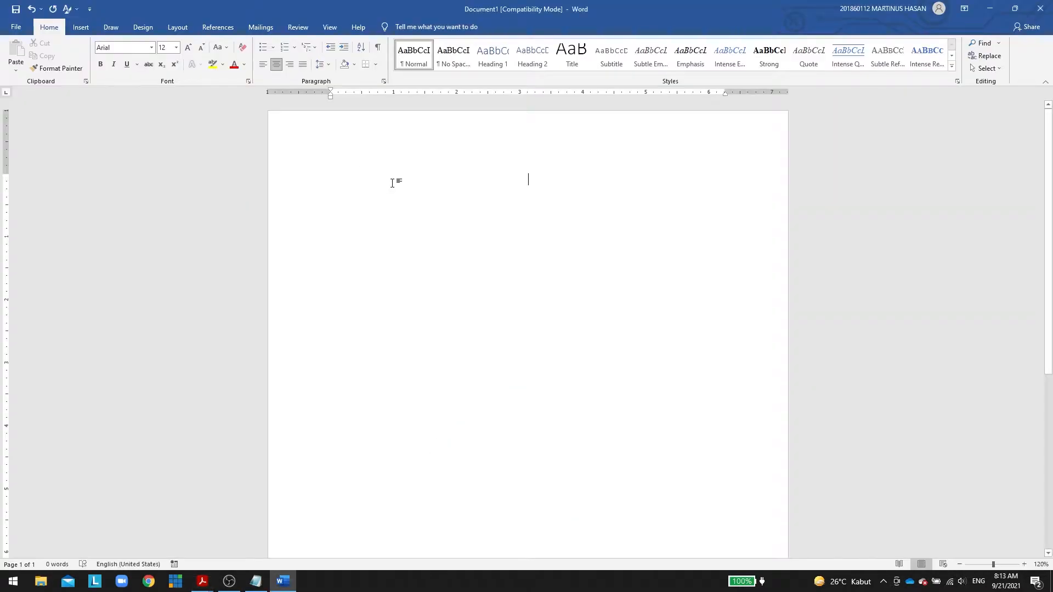
Arrange the windows side by side with the module PDF on the left and Word on the right, showing the sample cover.
key(super+Left)
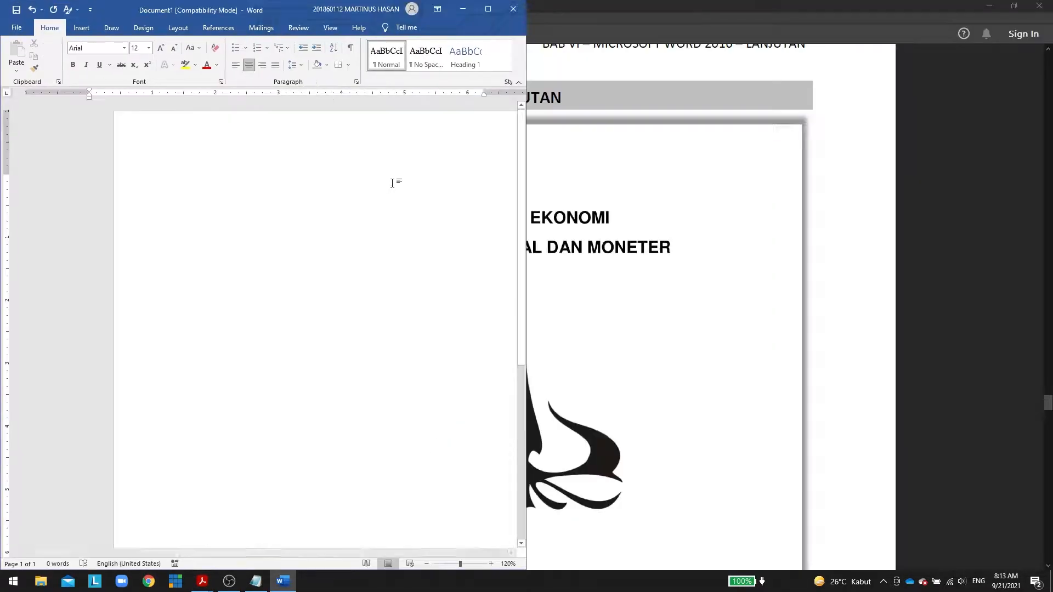
key(Return)
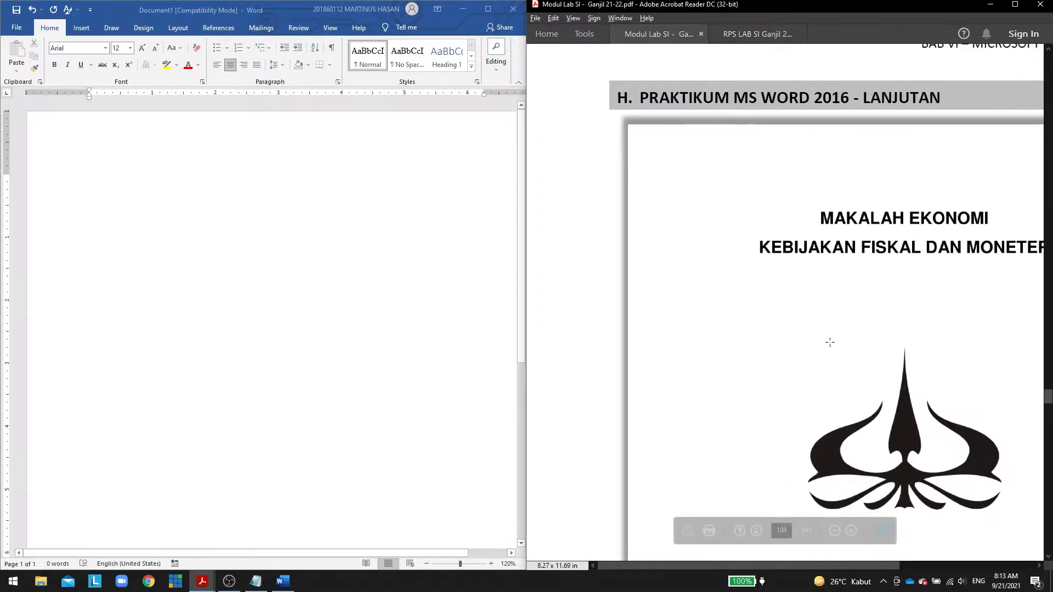
scroll(727, 270, down, 3)
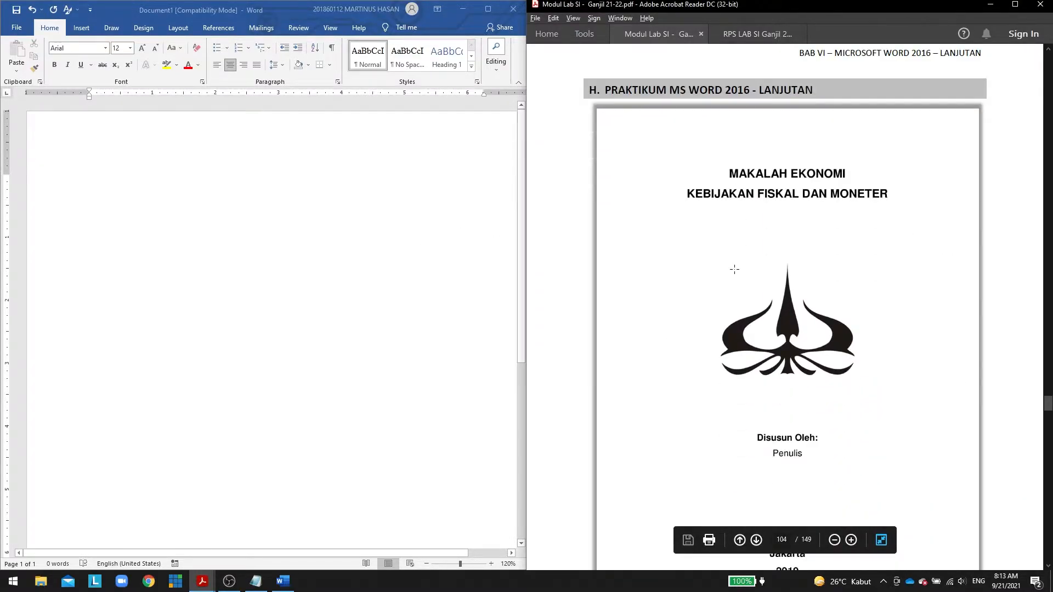
click(291, 234)
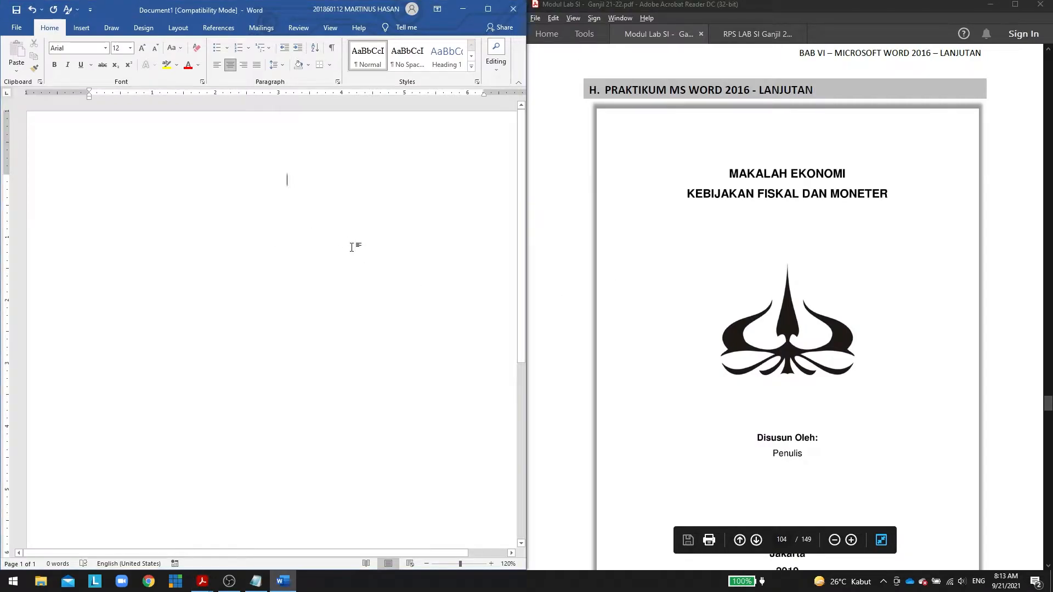
key(super+Right)
key(super+Right)
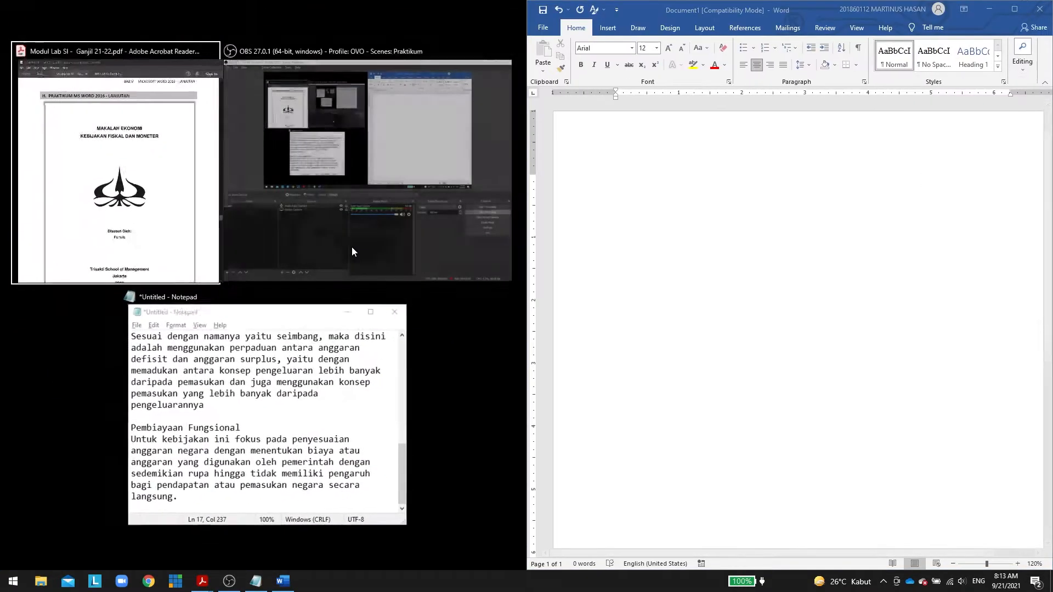
key(Return)
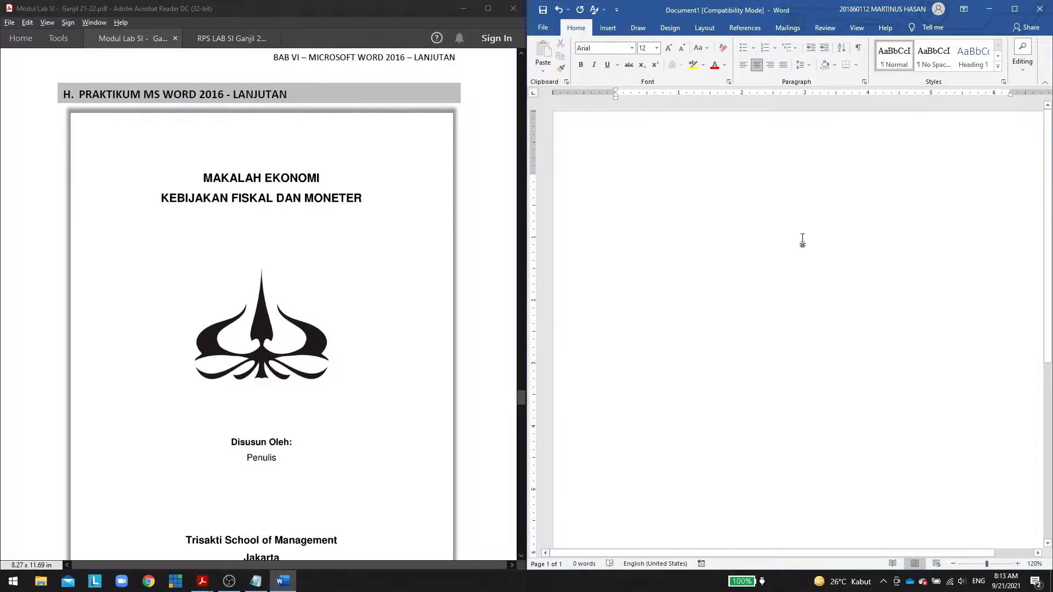
Enter the cover title on two lines, "MAKALAH EKONOMI" and "KEBIJAKAN FISKAL DAN MONETER".
text(makalah eko)
key(BackSpace)
key(BackSpace)
key(BackSpace)
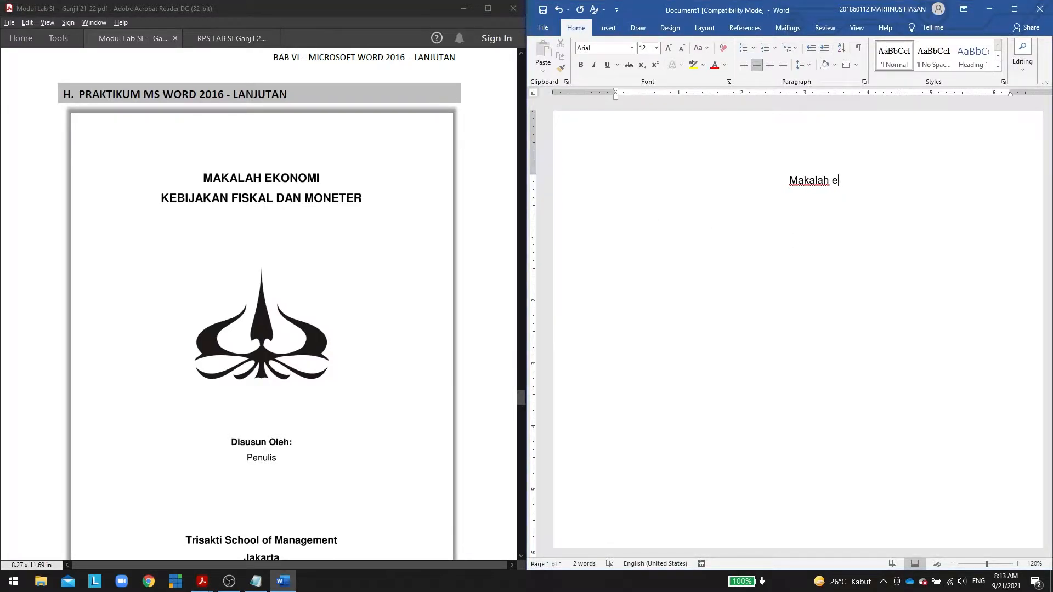
key(BackSpace)
key(BackSpace)
key(BackSpace)
key(BackSpace)
key(BackSpace)
key(BackSpace)
key(BackSpace)
text(AKALAH EKOKNOMI)
key(BackSpace)
key(BackSpace)
key(BackSpace)
key(BackSpace)
key(BackSpace)
text(NOMI )
text(KEBIJAKAN FISKAL DAN MON)
text(ETER)
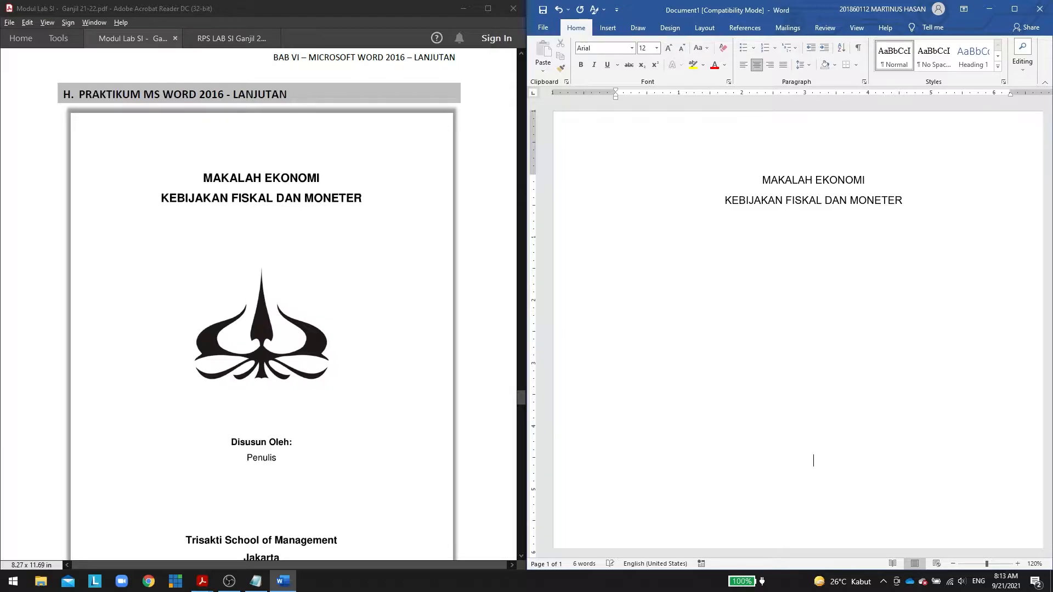
Add the lines "Disusun Oleh:" and "Penulis" well below the cover title, leaving space for the logo.
text(isusun Oleh:)
key(Return)
text(Perulis)
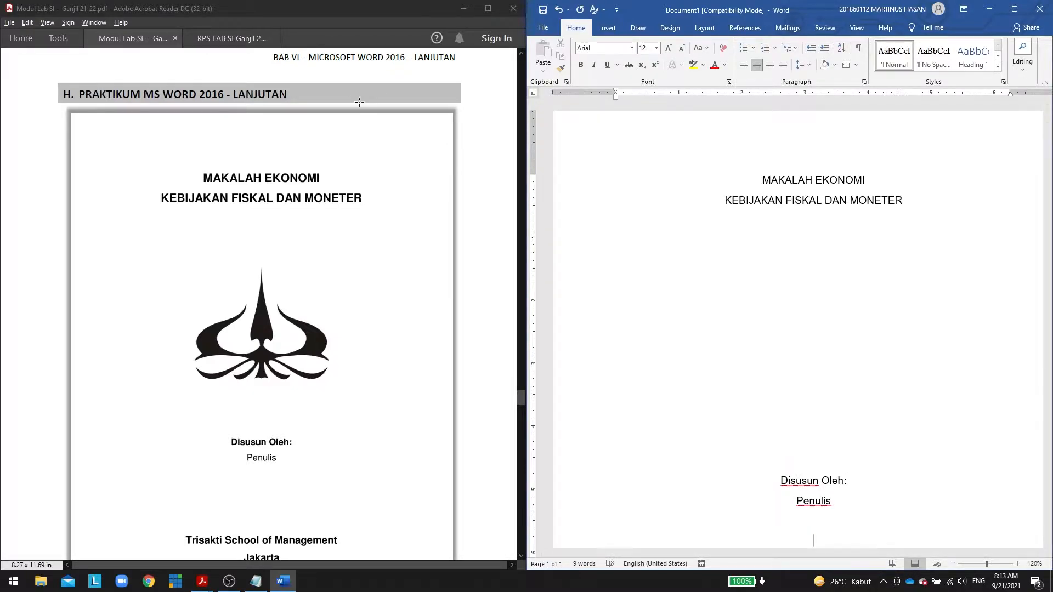
Add the lines "Trisakti School of Management", "Jakarta" and "2019" near the foot of the cover, several blank lines below "Penulis".
key(Return)
key(Return)
scroll(384, 164, down, 5)
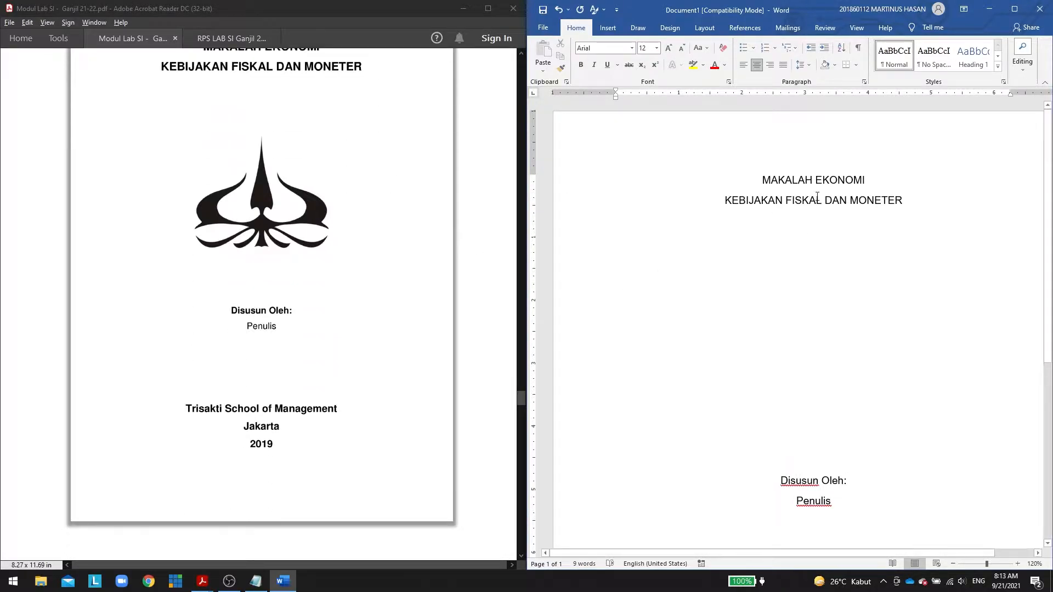
scroll(848, 277, down, 5)
key(Return)
key(Return)
key(Return)
key(Return)
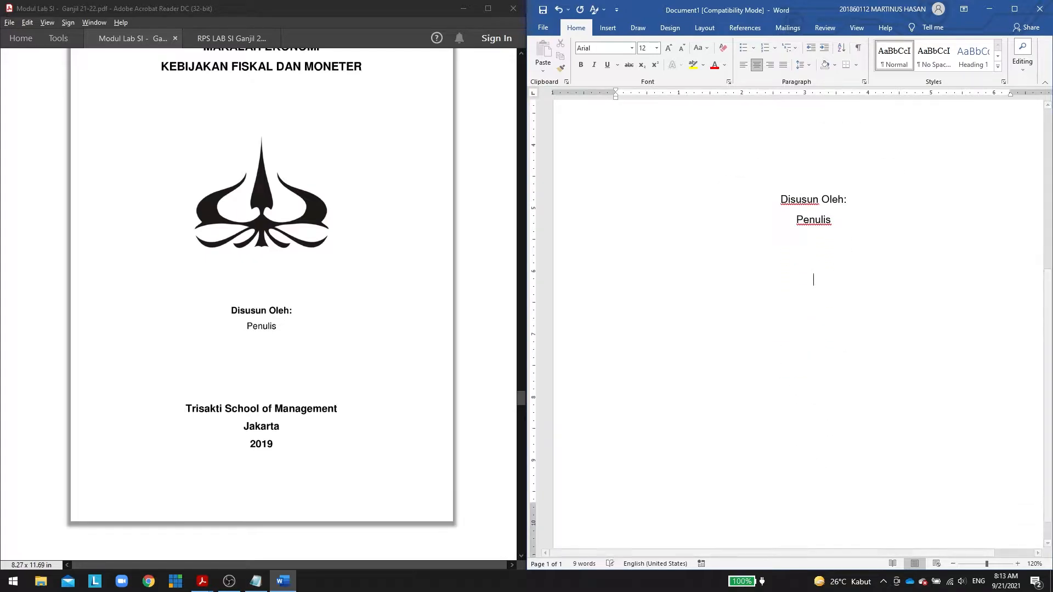
text(Trisakti )
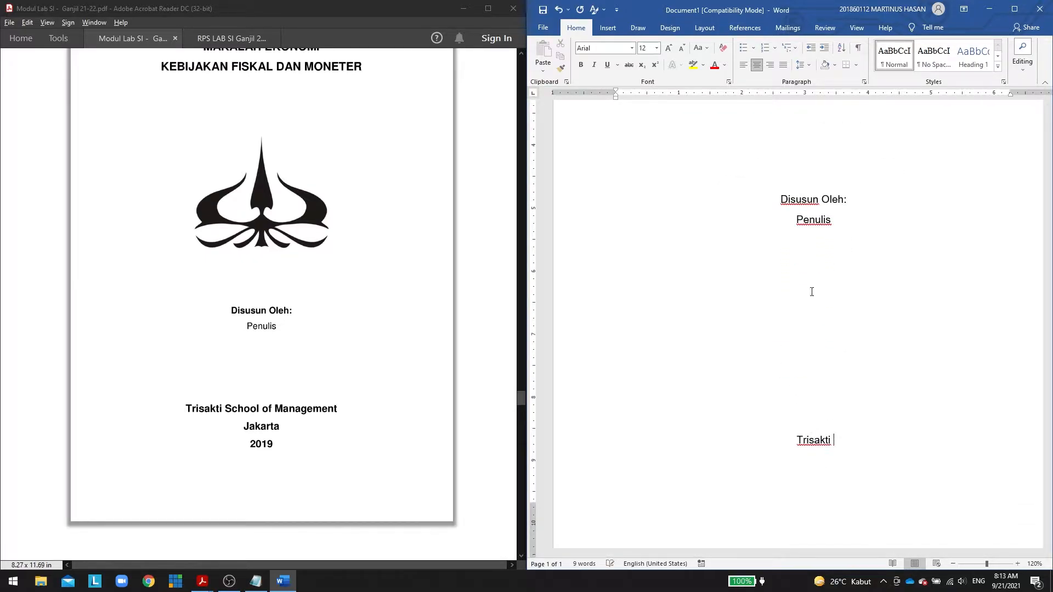
text(School of )
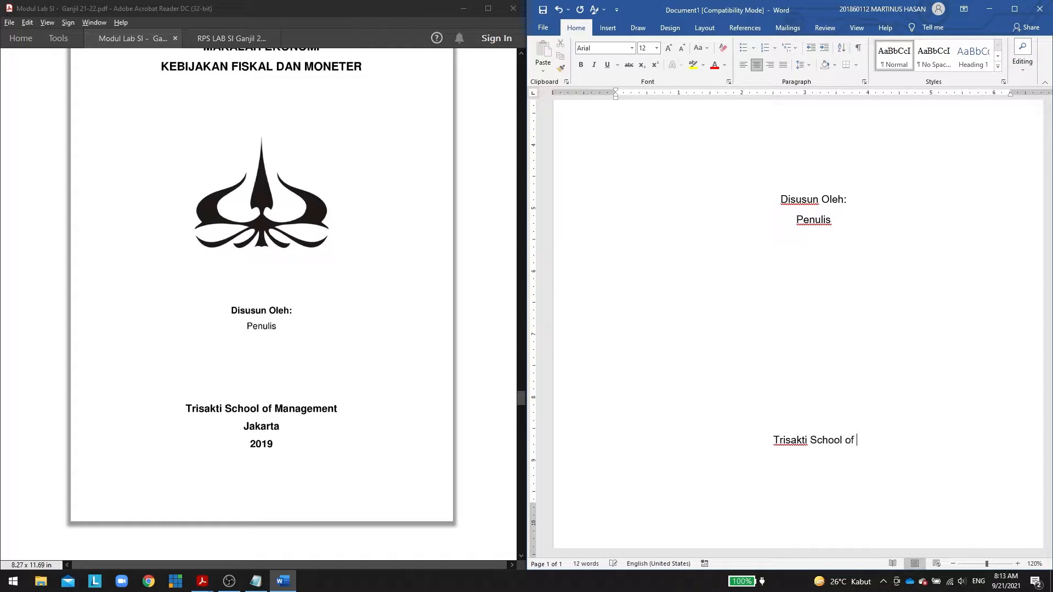
text(ManagementJakarta)
text(019)
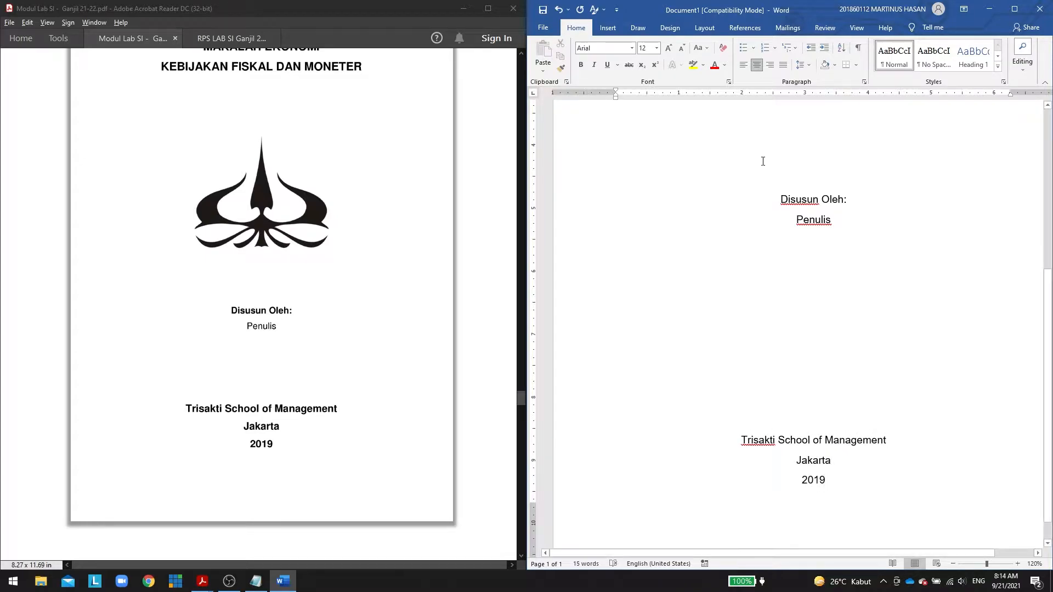
Close the RPS LAB SI PDF and examine the practicum's formatting requirements for the cover and styles in the module PDF.
scroll(792, 214, up, 5)
scroll(746, 236, up, 1)
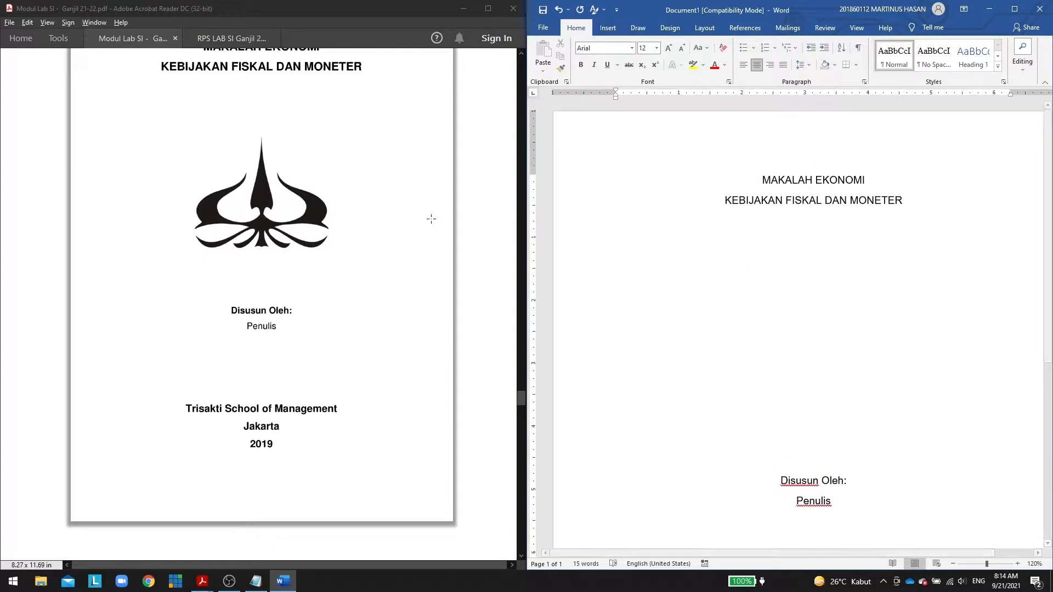
click(207, 37)
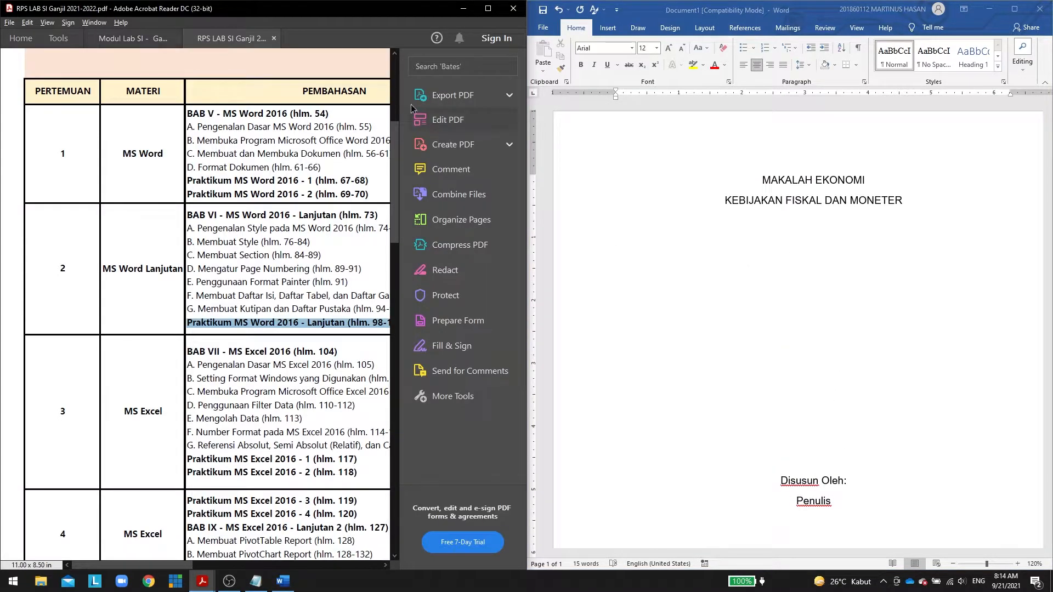
click(273, 39)
scroll(390, 245, down, 15)
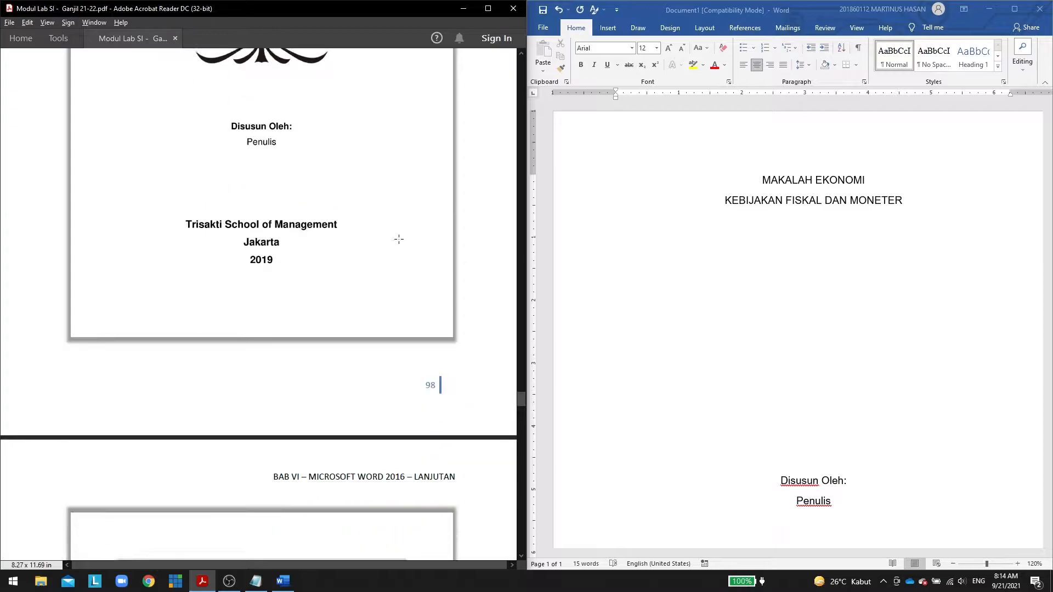
scroll(391, 249, down, 5)
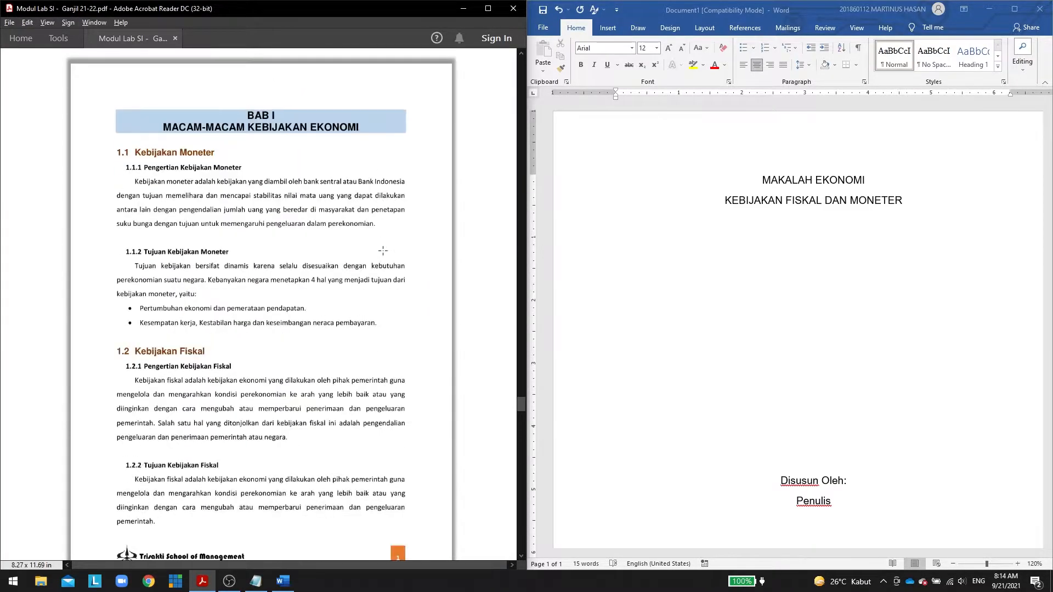
click(330, 270)
scroll(329, 279, down, 7)
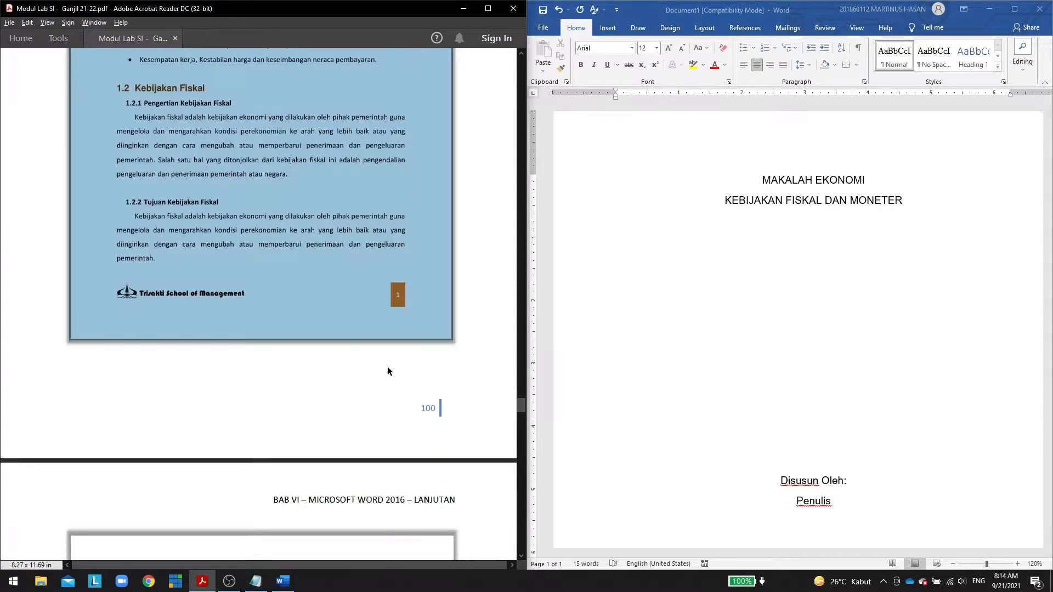
scroll(351, 389, down, 15)
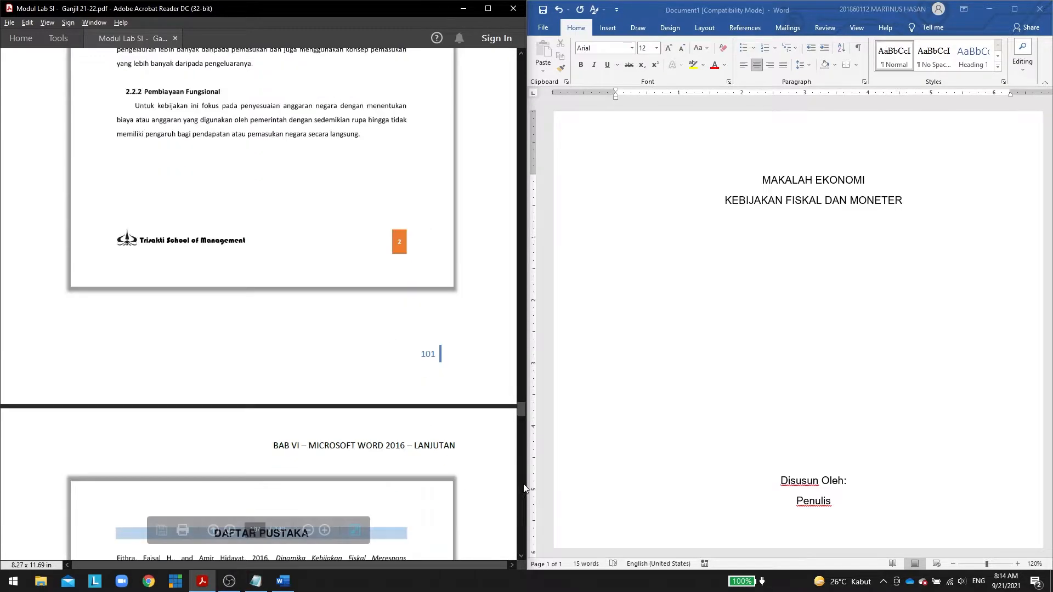
scroll(521, 469, down, 5)
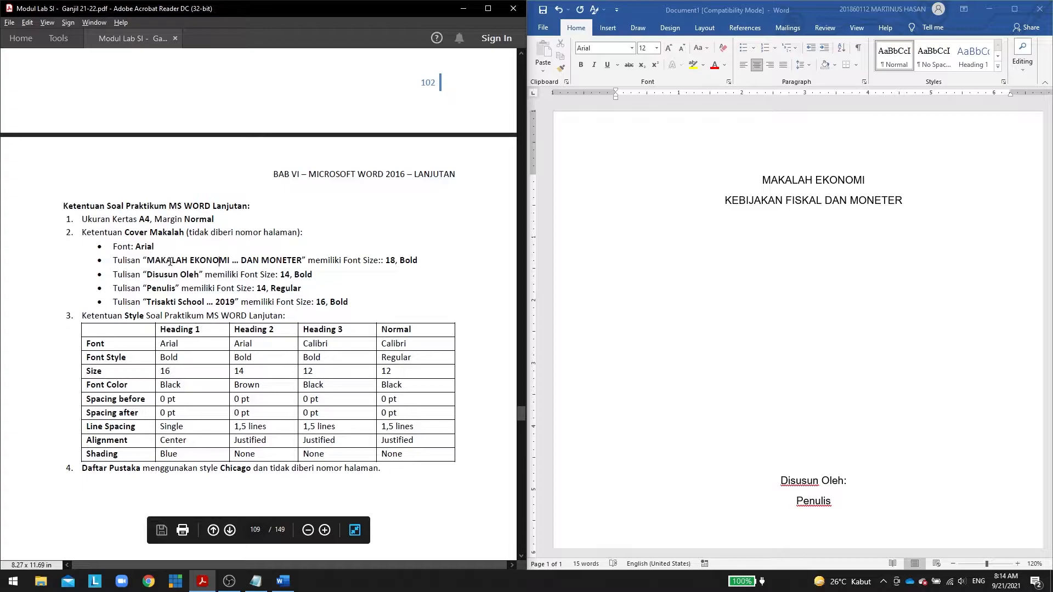
Format the two-line cover title as bold at font size 18.
click(772, 192)
drag(749, 173, 906, 210)
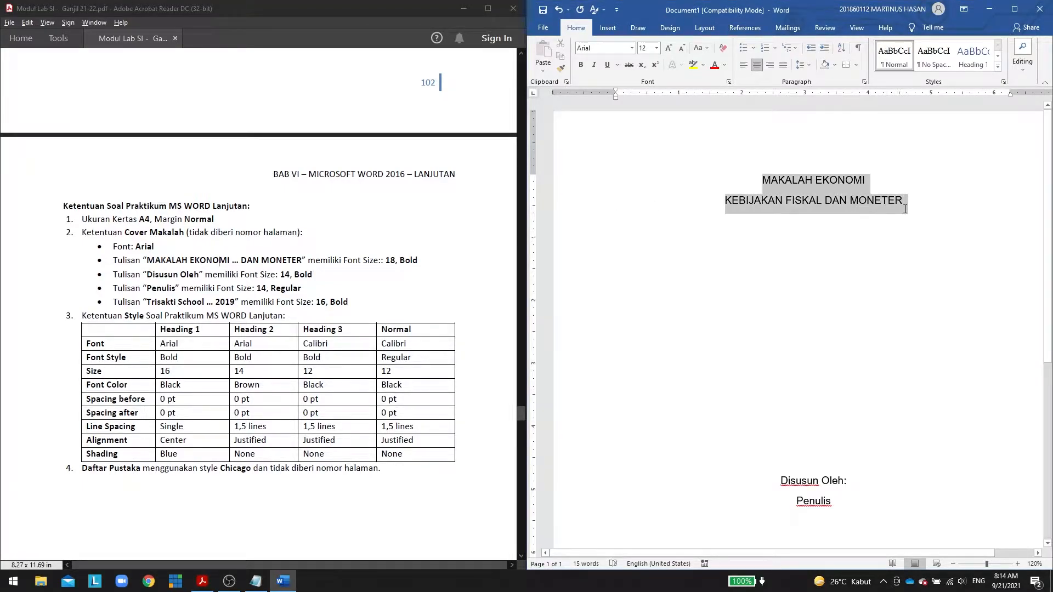
click(646, 48)
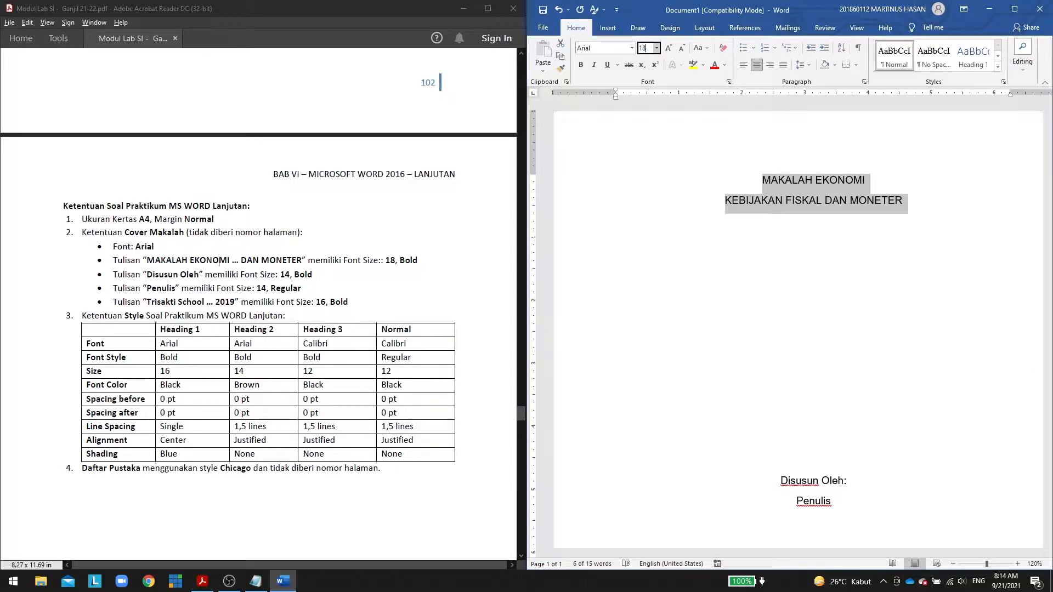
text(18)
key(Return)
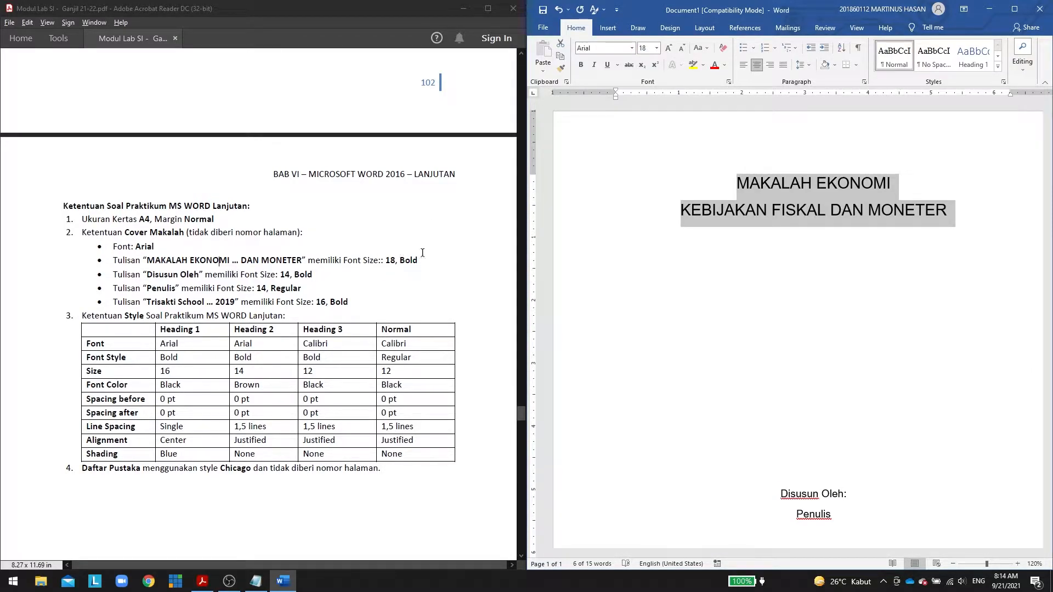
key(ctrl+b)
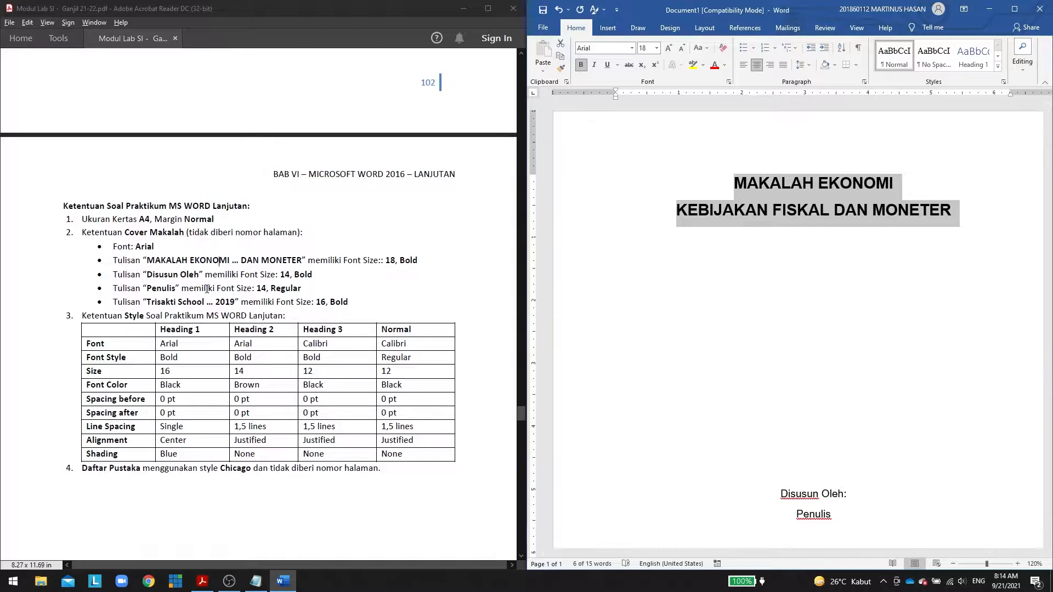
Format the "Disusun Oleh:" line as bold at font size 14.
scroll(751, 409, down, 2)
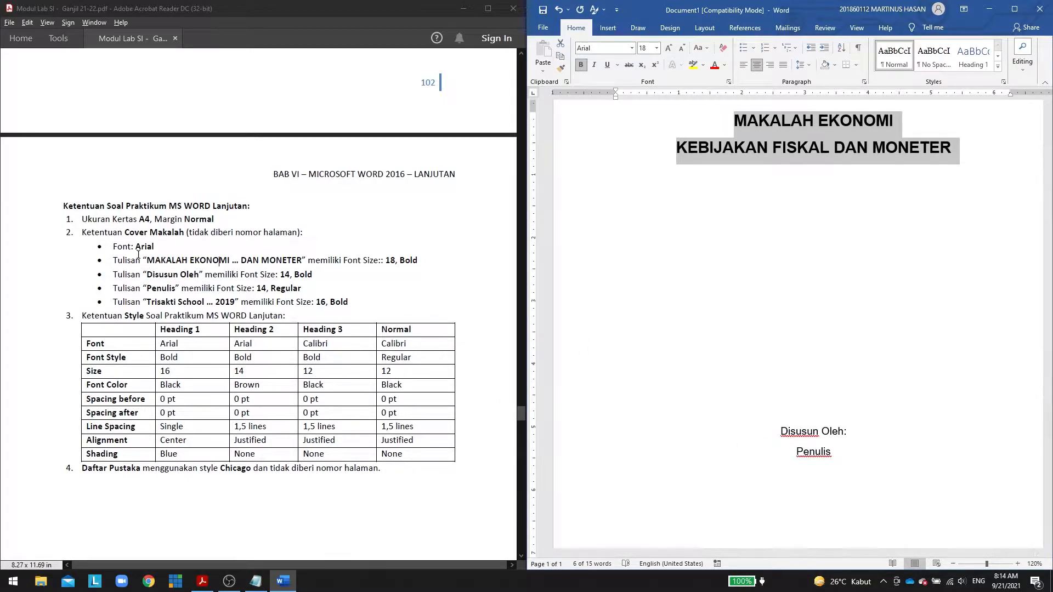
drag(764, 431, 870, 434)
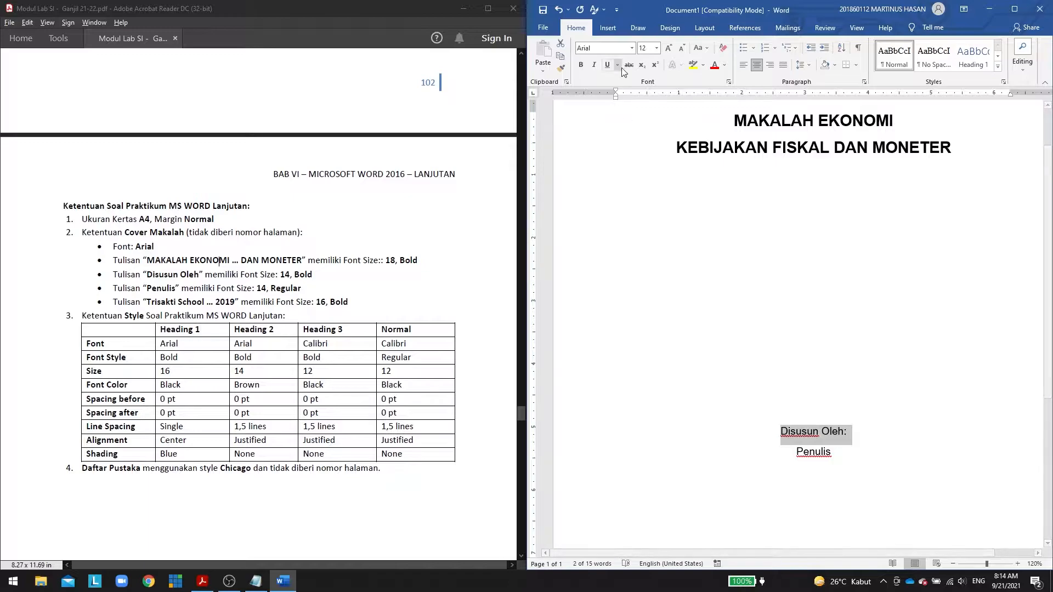
click(647, 46)
text(1)
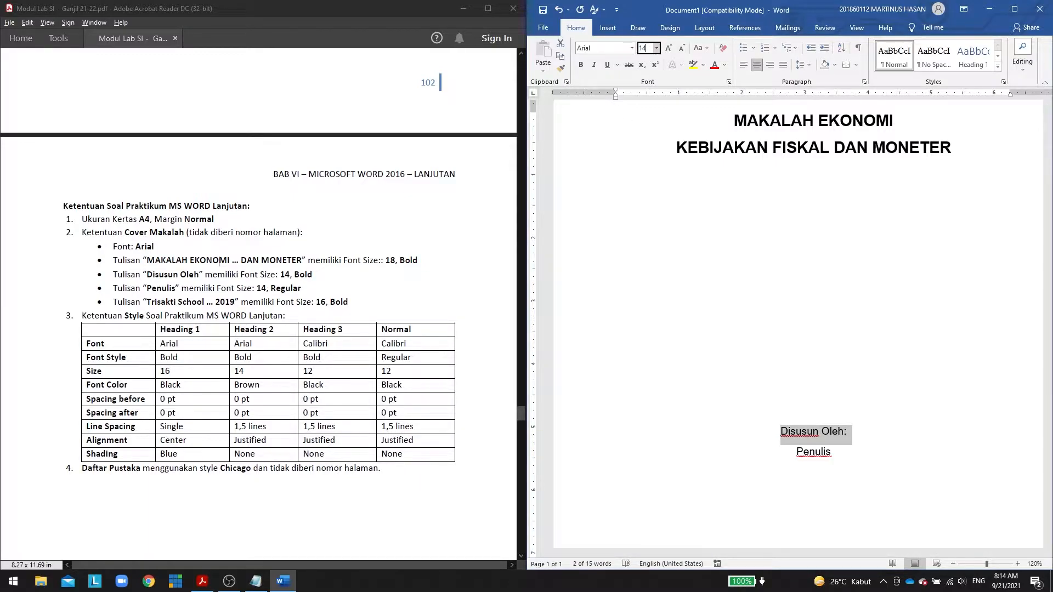
text(4)
click(580, 64)
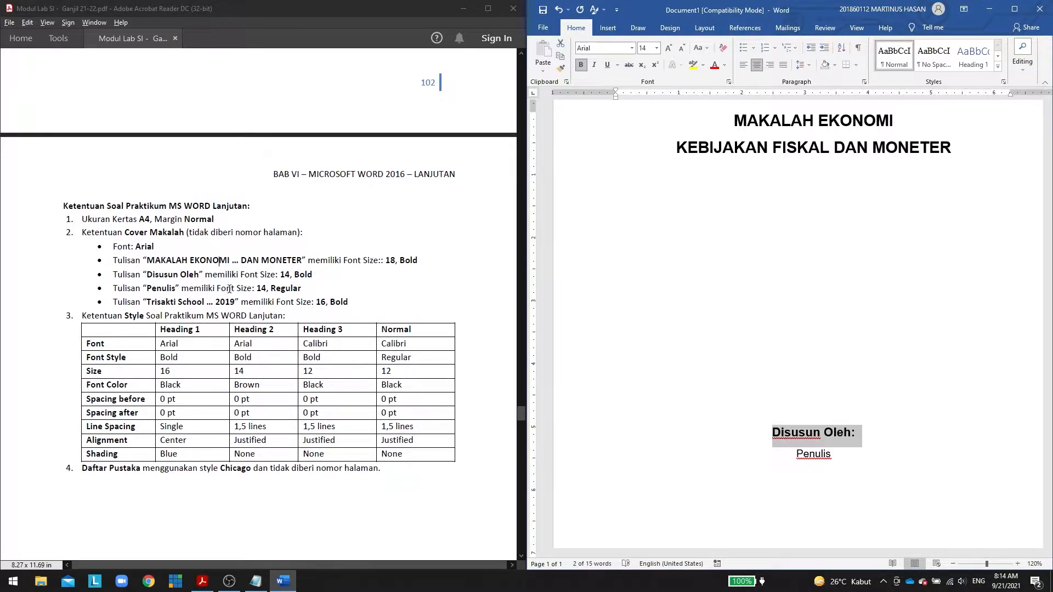
Set the "Penulis" line to font size 14, keeping it regular.
drag(795, 454, 837, 455)
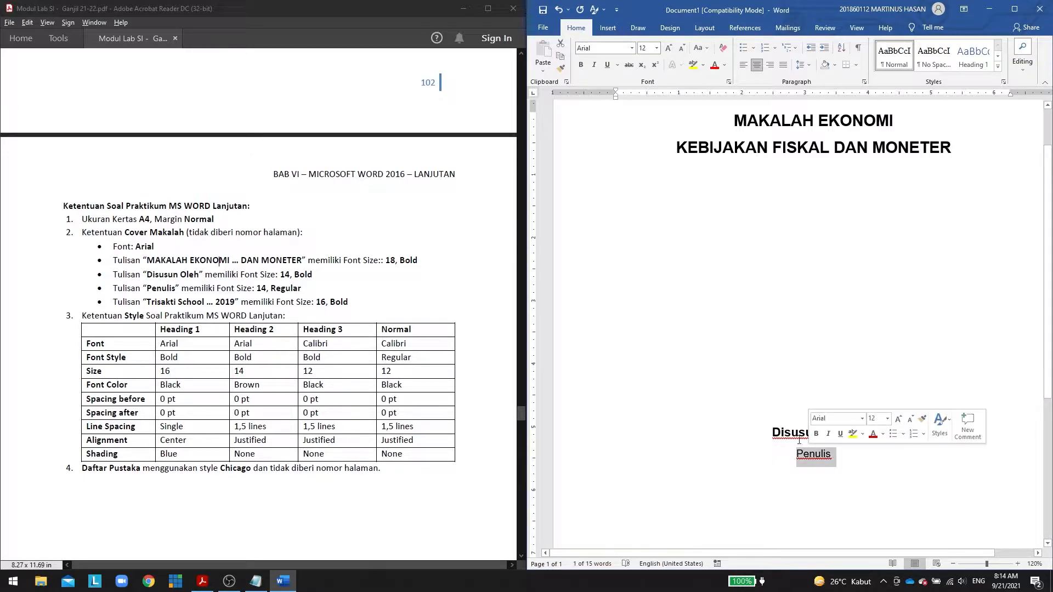
drag(644, 45, 640, 46)
text(14)
key(Return)
click(657, 47)
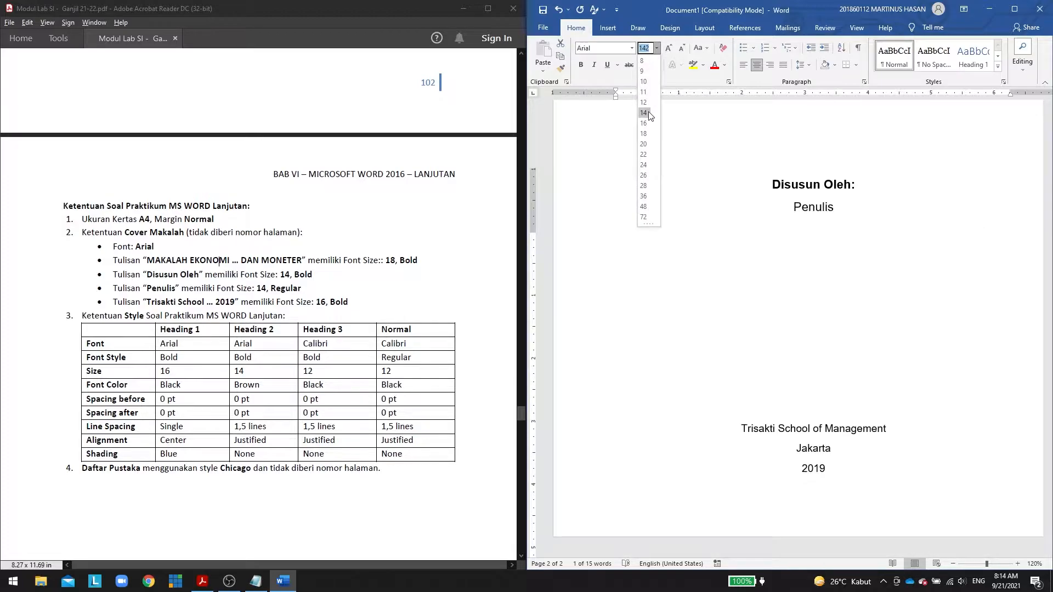
click(645, 113)
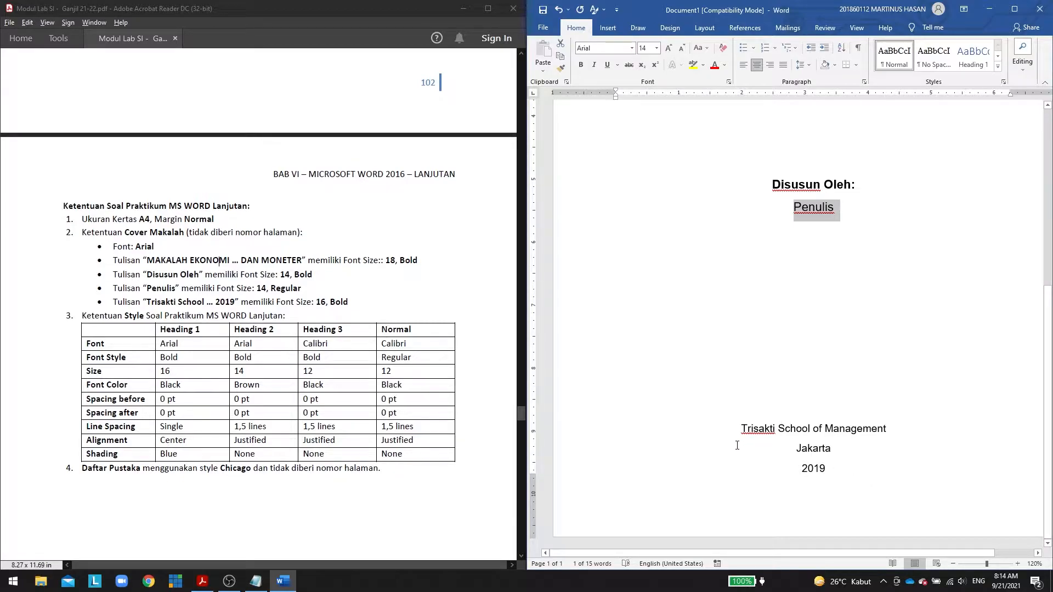
Format the school, city and year lines as bold at font size 16 and delete a blank line above them.
drag(742, 428, 831, 470)
click(648, 50)
text(16)
key(Return)
key(ctrl+b)
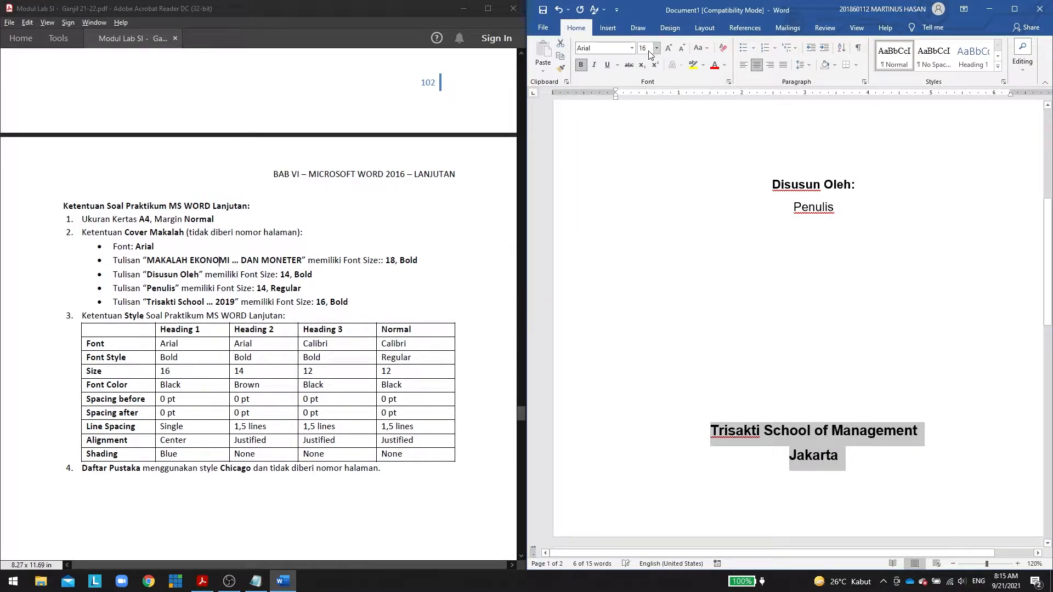
click(833, 352)
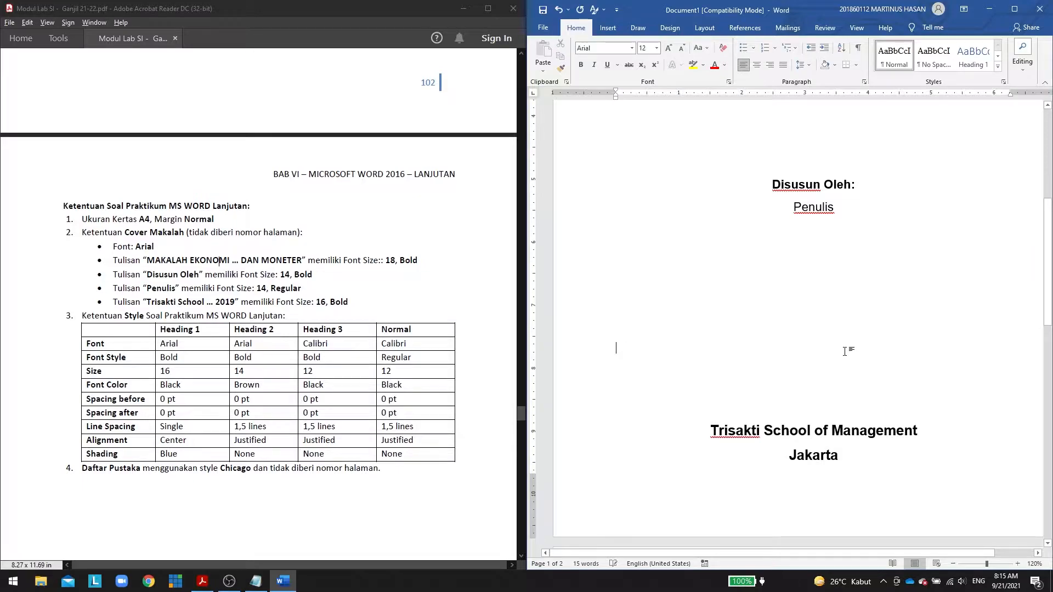
key(BackSpace)
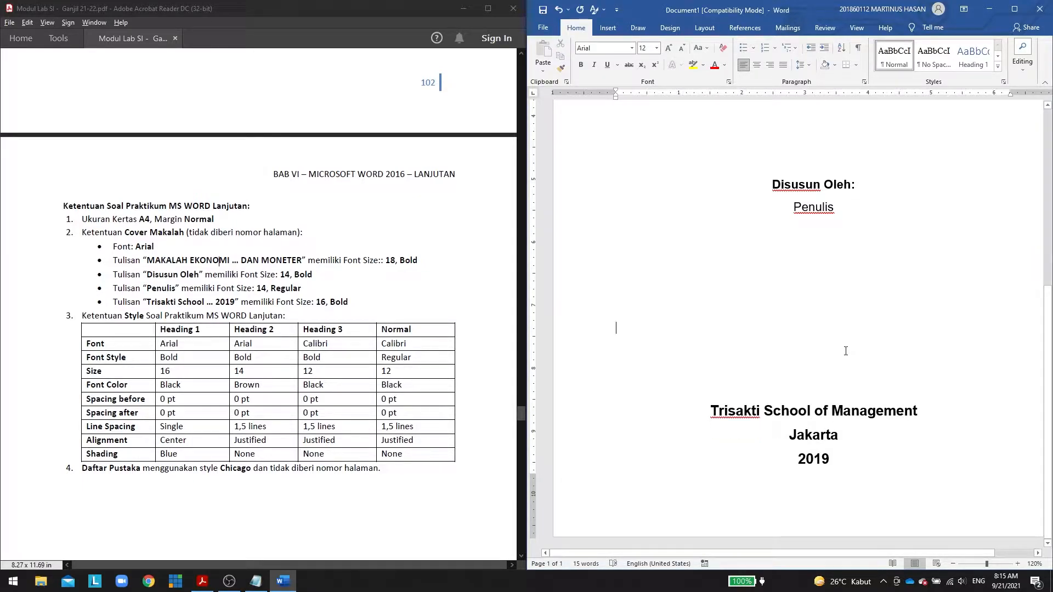
Insert the Trisakti logo picture from this device in the blank space below the cover title.
scroll(896, 368, up, 6)
scroll(895, 368, down, 3)
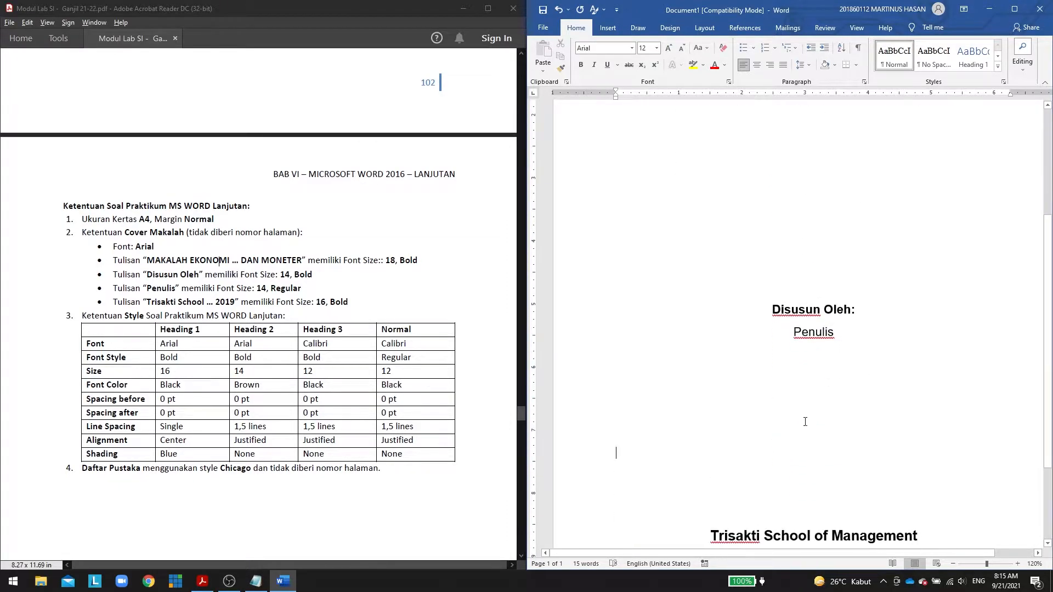
scroll(449, 274, down, 1)
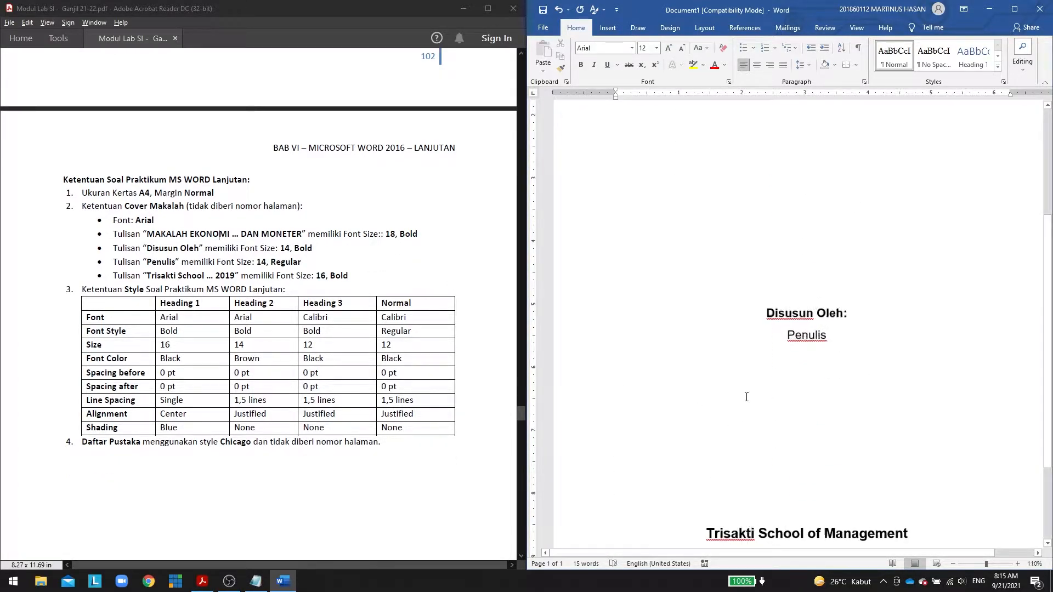
scroll(744, 395, down, 4)
scroll(806, 430, down, 2)
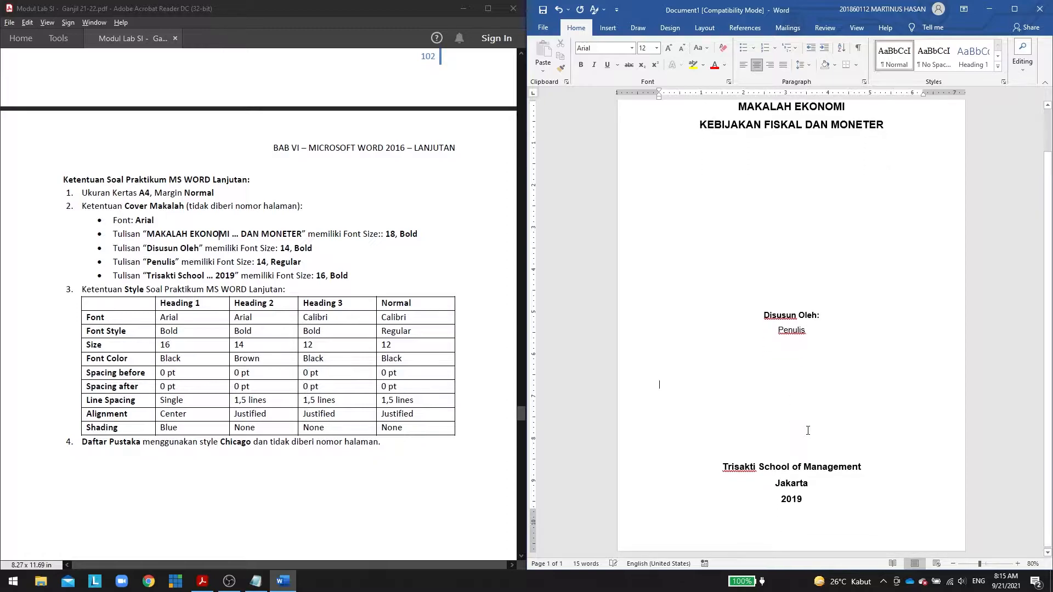
double_click(779, 222)
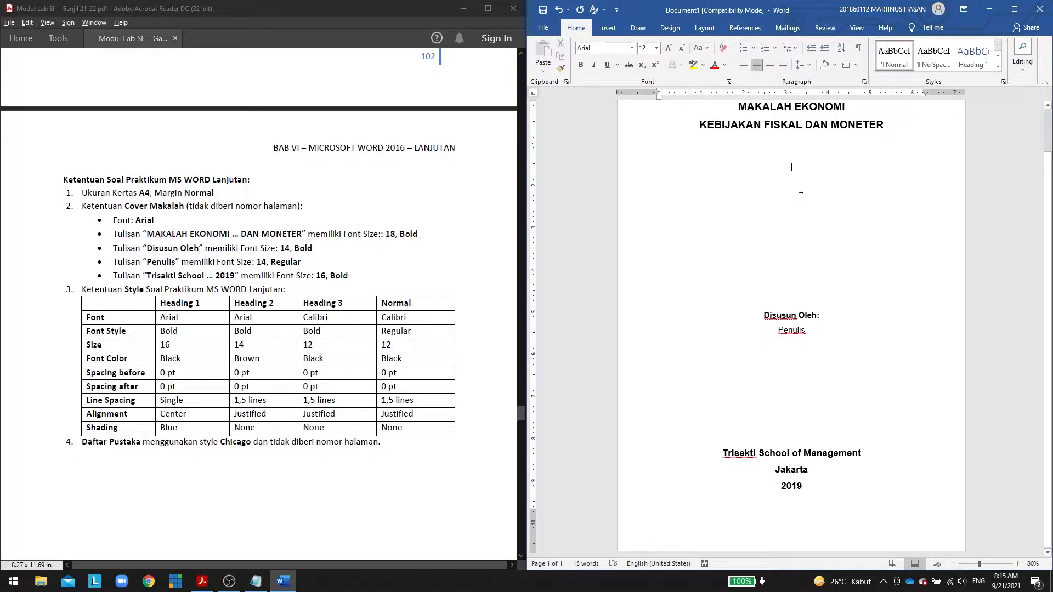
click(608, 27)
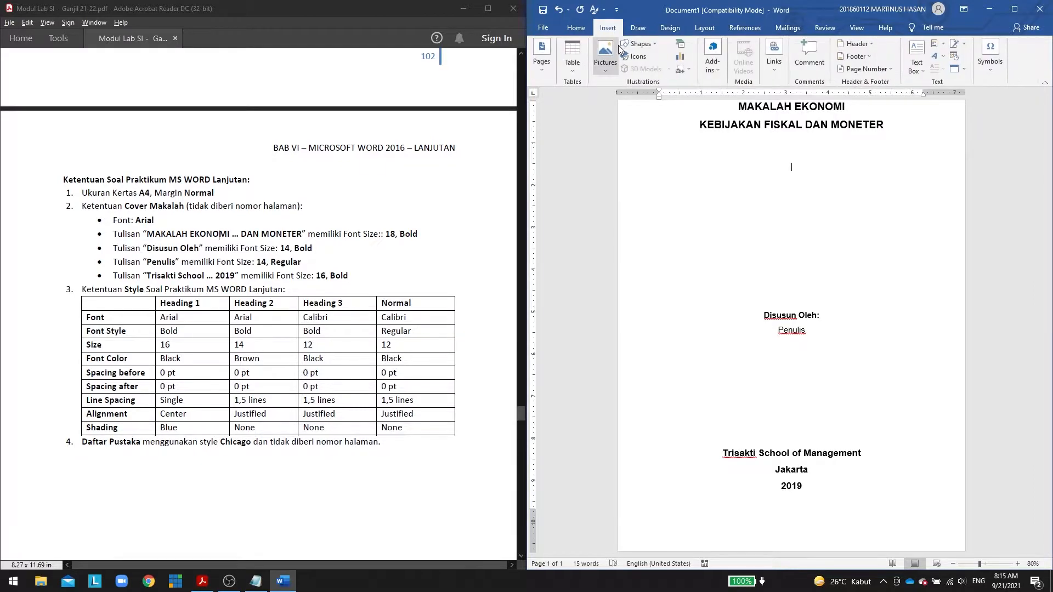
click(605, 55)
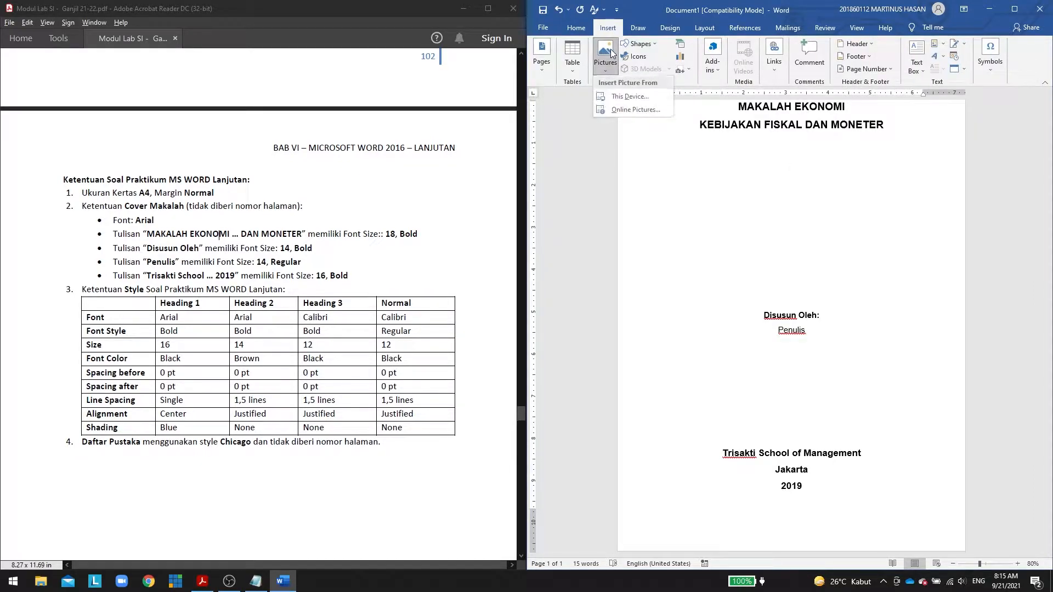
click(631, 96)
double_click(673, 116)
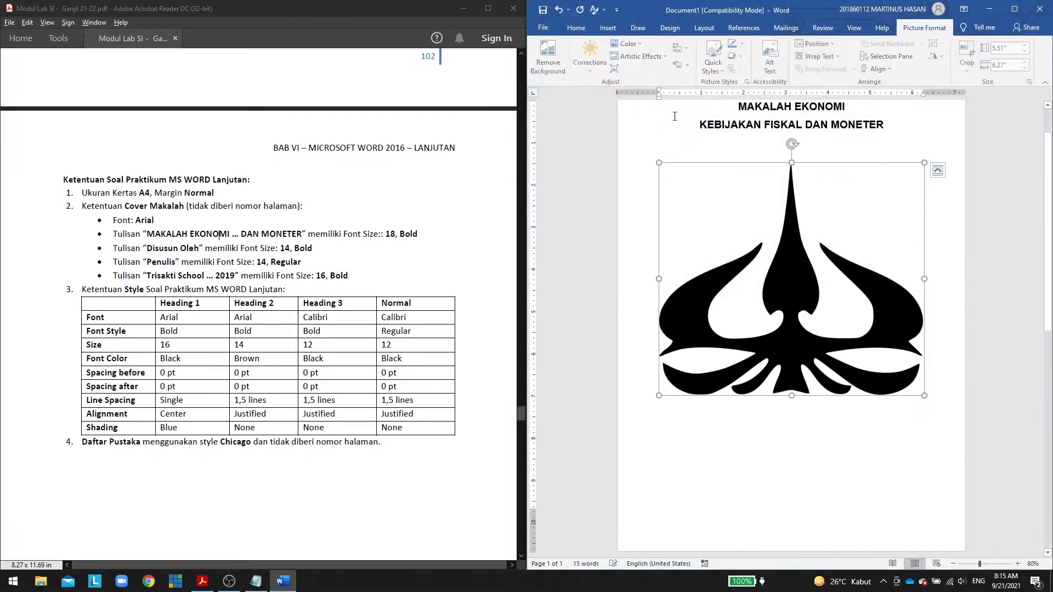
Shrink the logo, set its text wrapping to In Front of Text, and place it centred between the cover title and "Disusun Oleh:".
drag(924, 162, 766, 304)
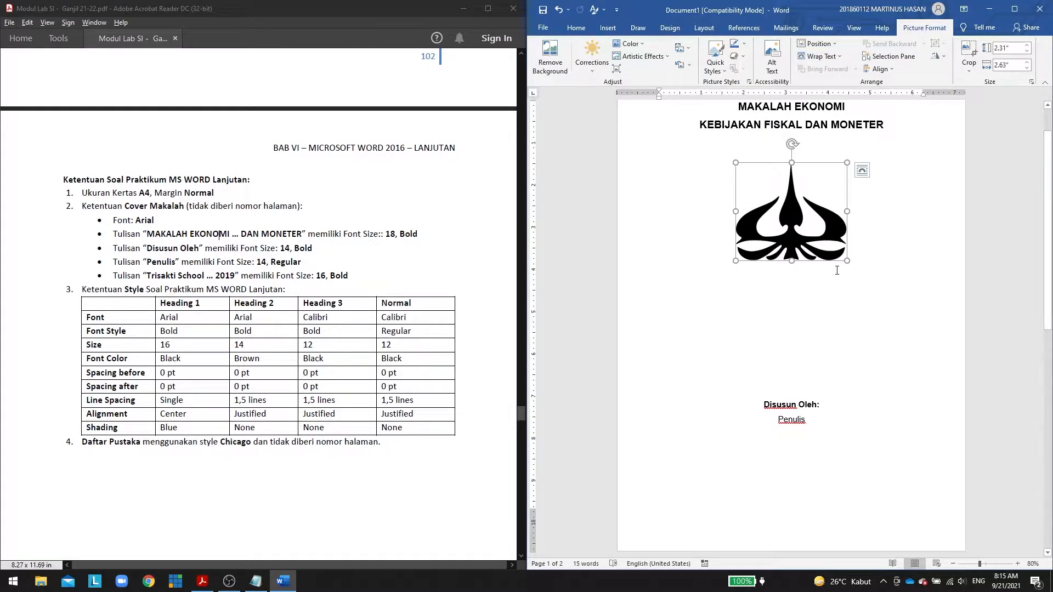
click(827, 59)
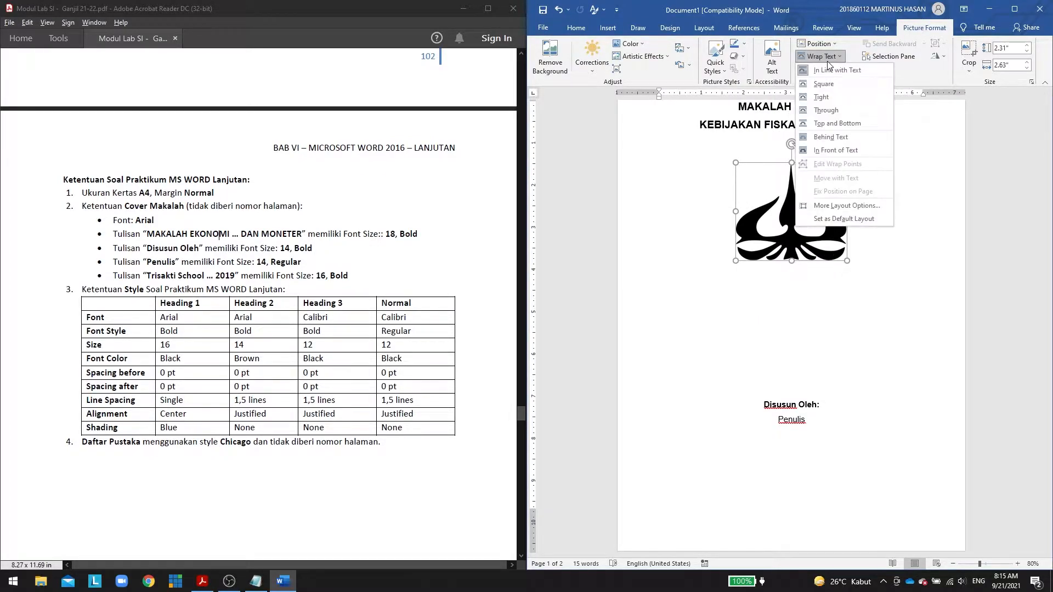
click(868, 149)
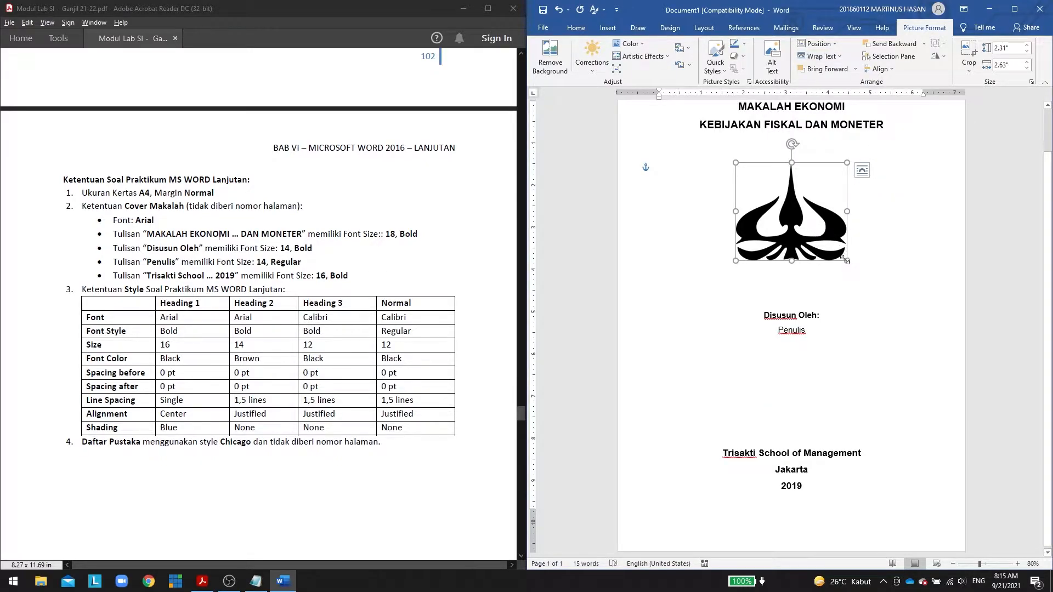
mouse_move(845, 259)
mouse_down()
mouse_move(833, 222)
mouse_move(834, 245)
mouse_up()
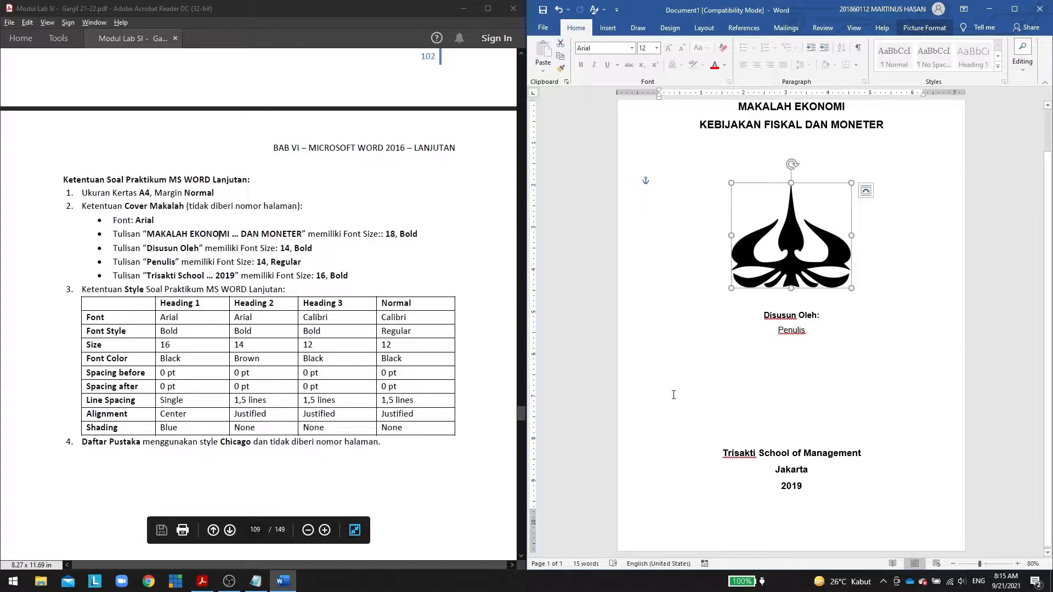
Using the sample cover in the module PDF as reference, insert three blank lines above "Disusun Oleh:" in the Word document.
scroll(414, 182, up, 10)
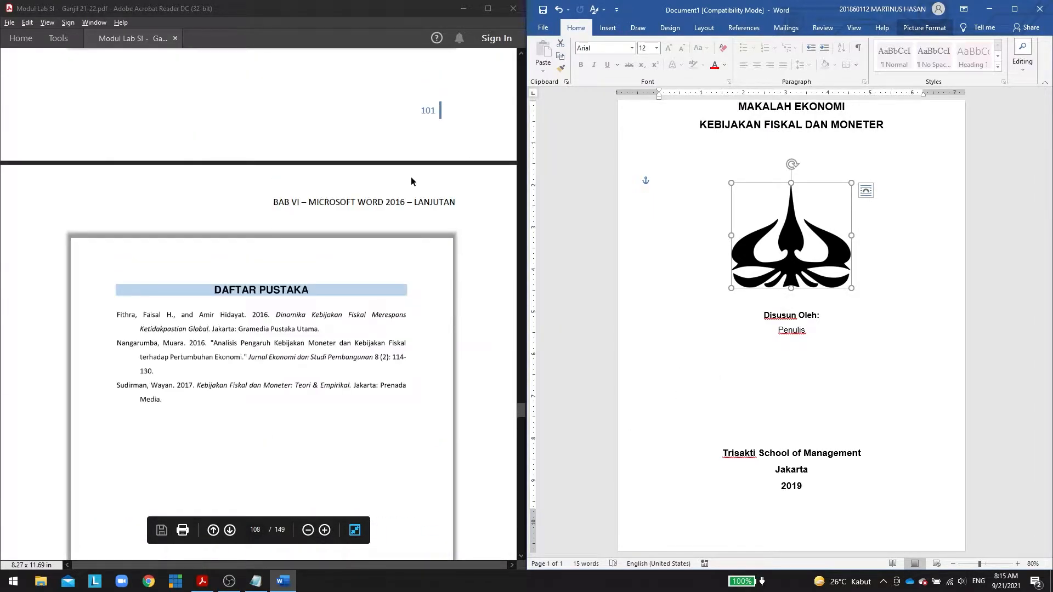
click(353, 259)
scroll(353, 259, up, 15)
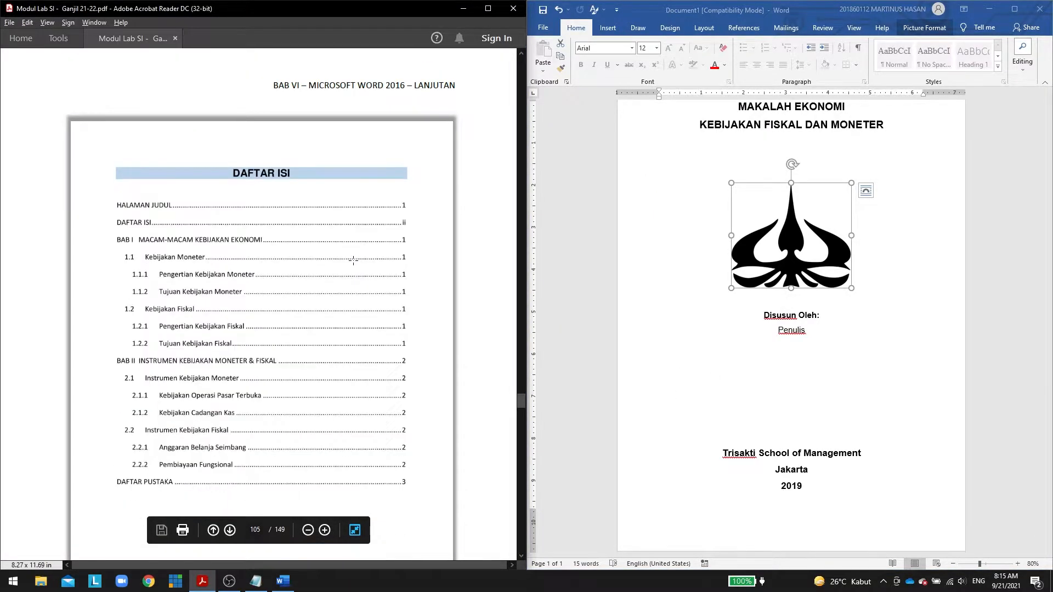
scroll(353, 259, up, 5)
scroll(364, 279, down, 3)
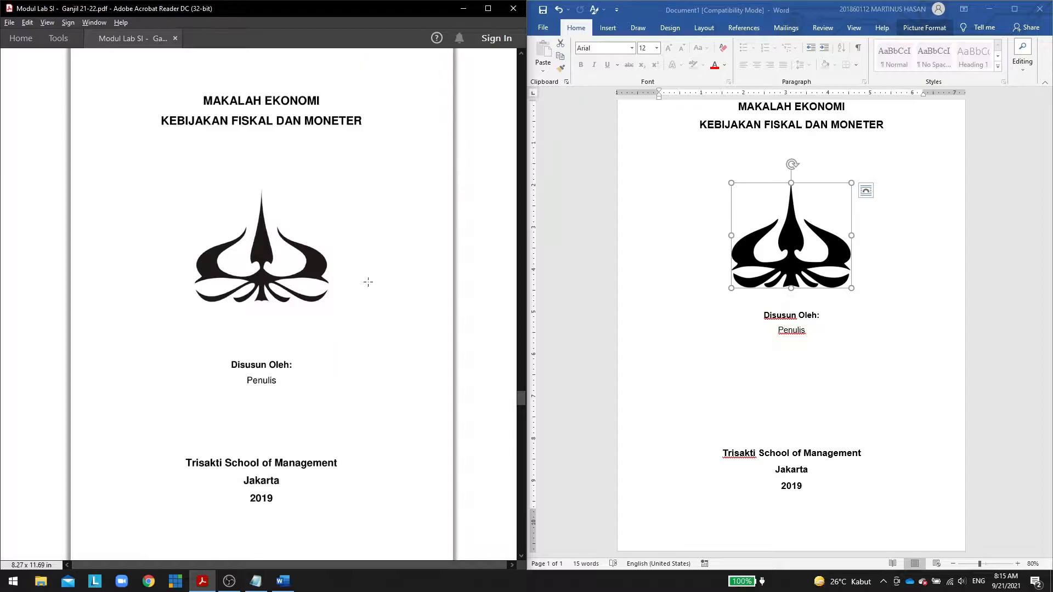
scroll(848, 298, up, 1)
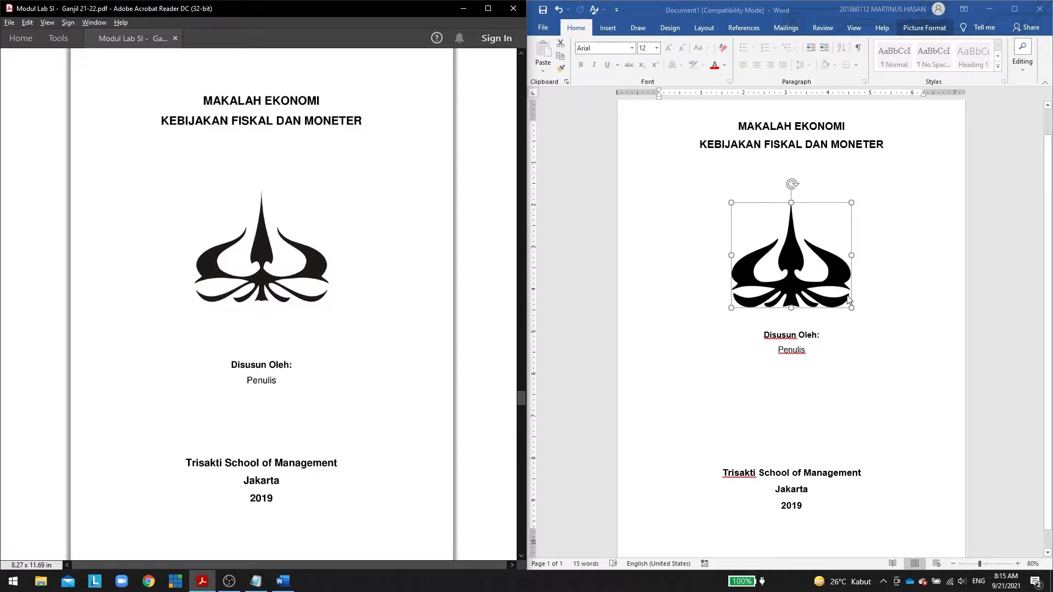
scroll(927, 403, down, 1)
click(775, 322)
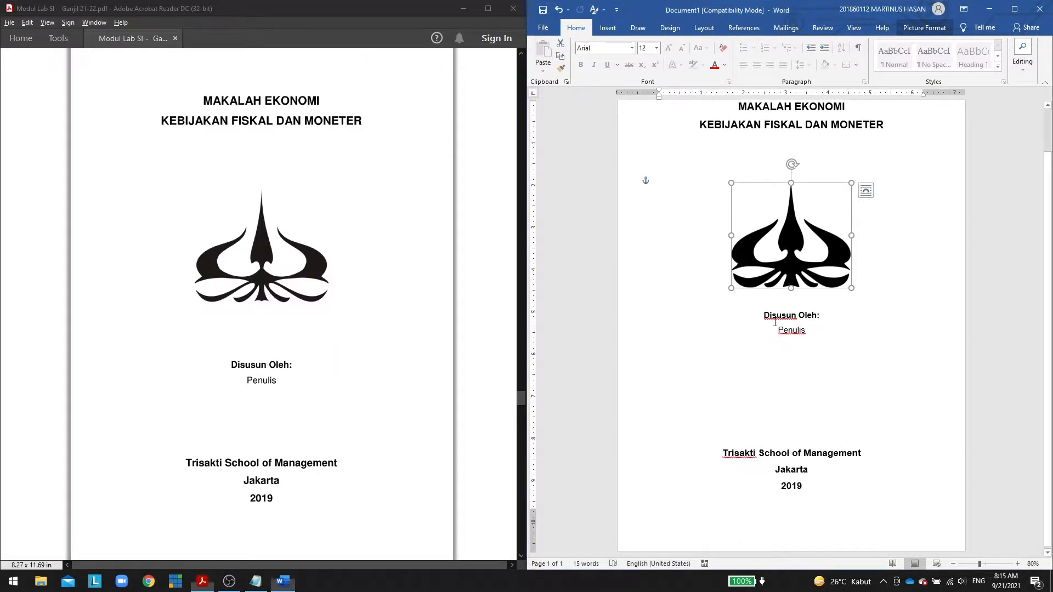
click(754, 315)
key(Return)
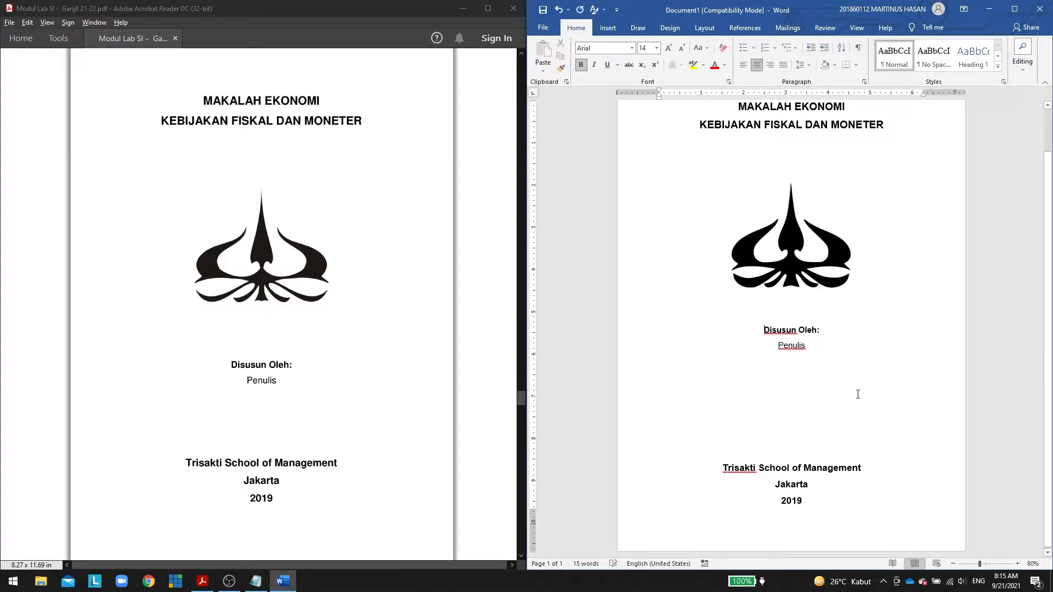
key(Return)
key(Return)
Delete three blank lines above "Trisakti School of Management" to move the school, city and year lines back up.
click(799, 460)
key(BackSpace)
key(BackSpace)
key(BackSpace)
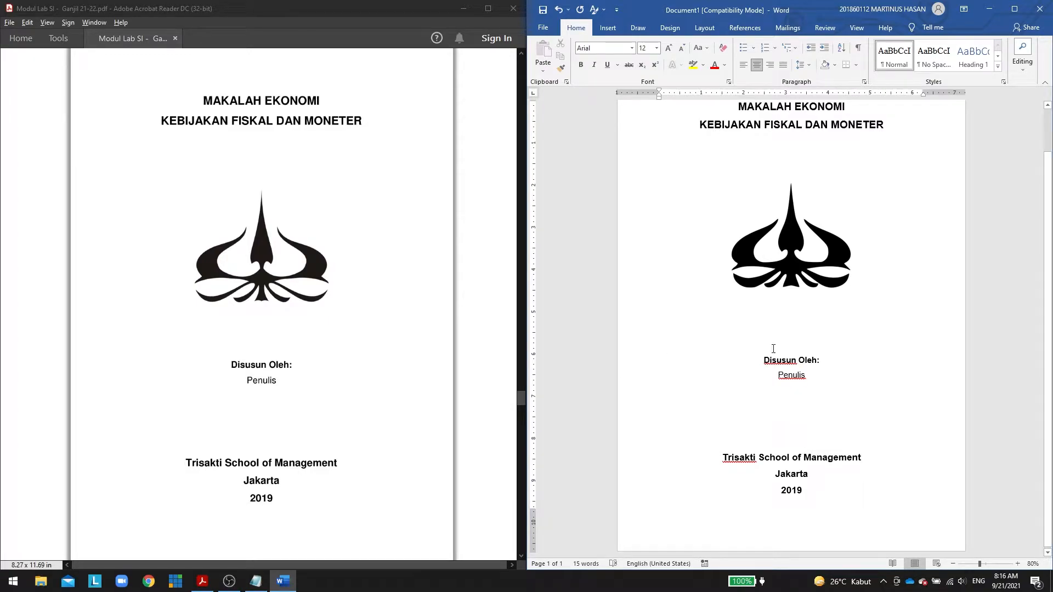
scroll(772, 349, up, 2)
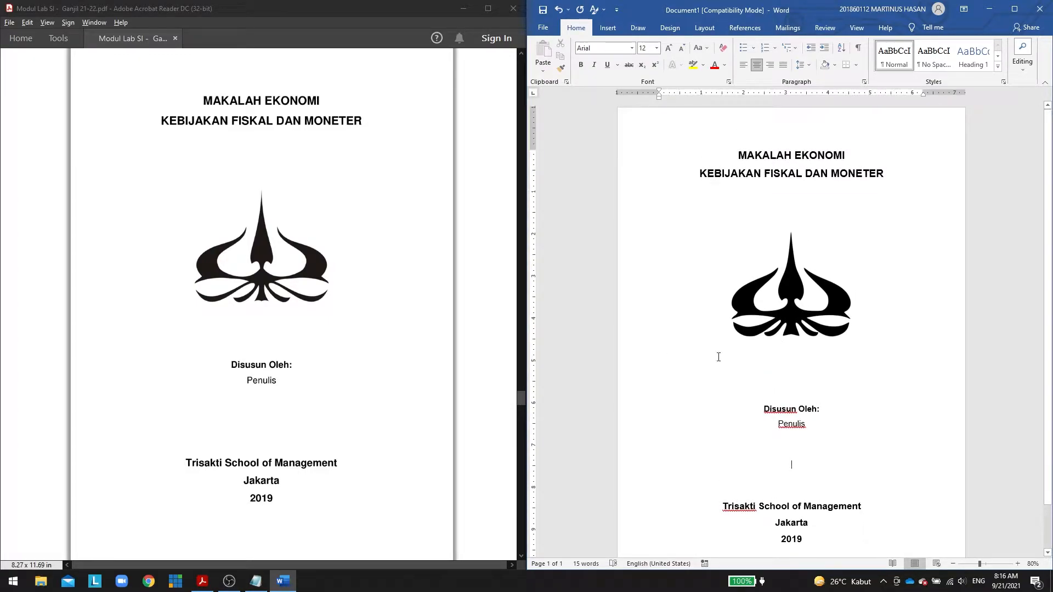
Check the cover's page-number requirement in the module PDF and insert a Next Page section break after "2019" in the Word document.
click(419, 263)
scroll(419, 259, down, 20)
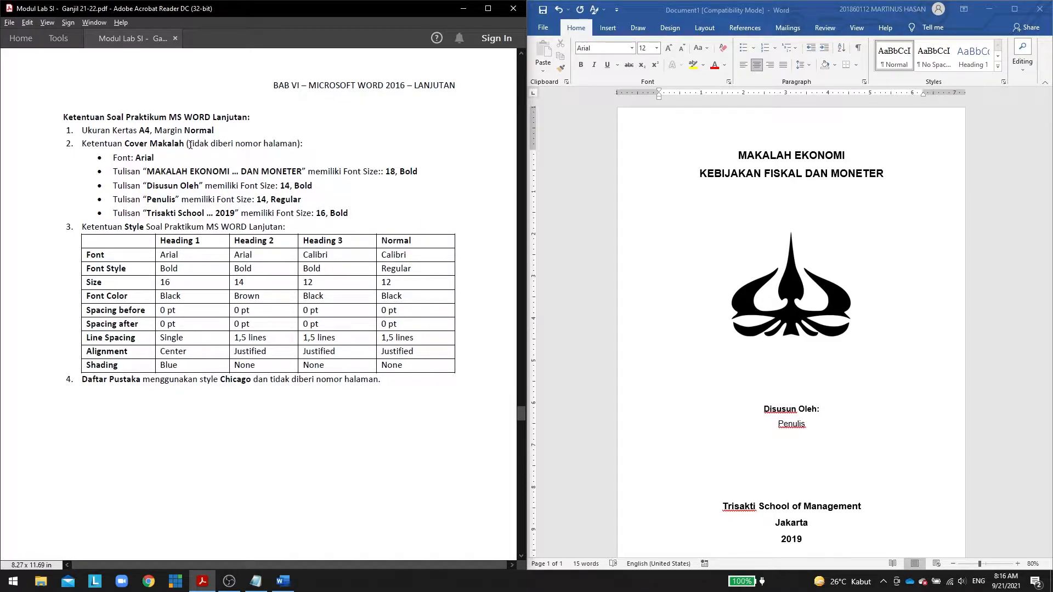
drag(189, 145, 283, 147)
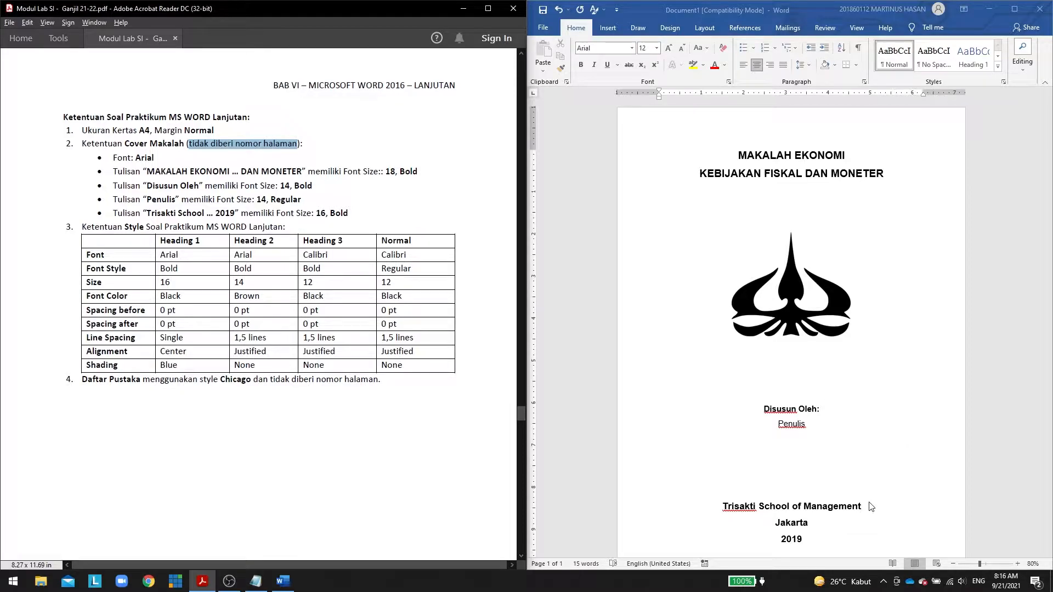
scroll(874, 528, down, 1)
scroll(874, 528, down, 1)
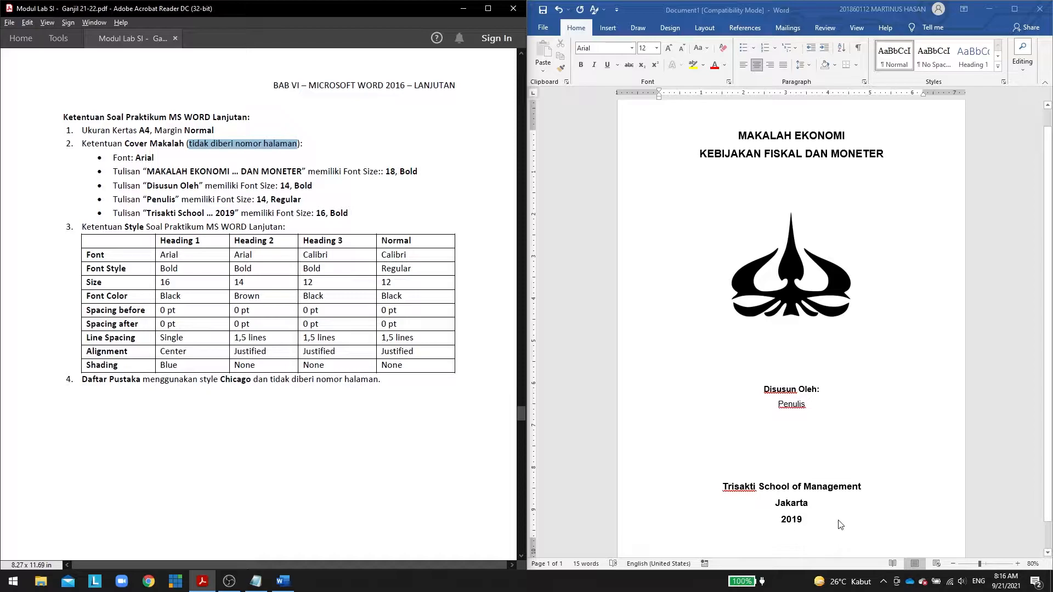
click(839, 524)
scroll(863, 527, down, 2)
click(860, 500)
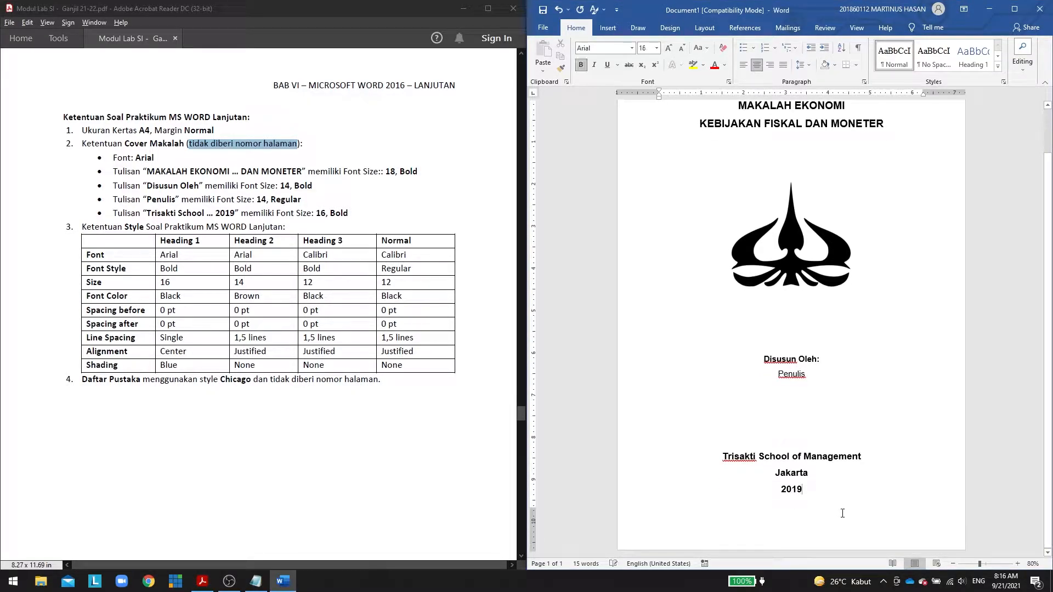
click(707, 30)
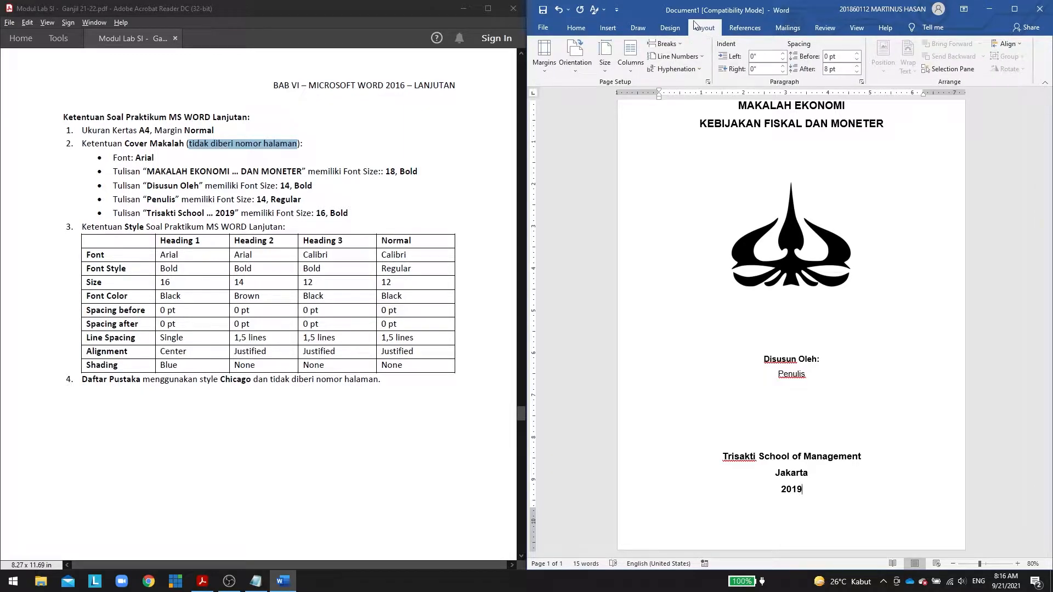
click(676, 47)
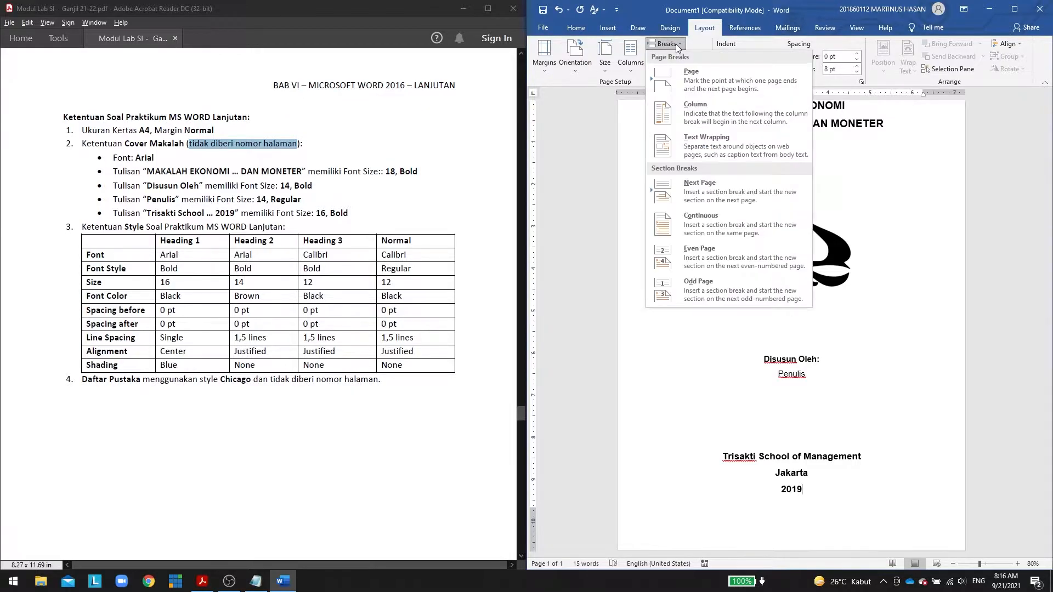
click(712, 193)
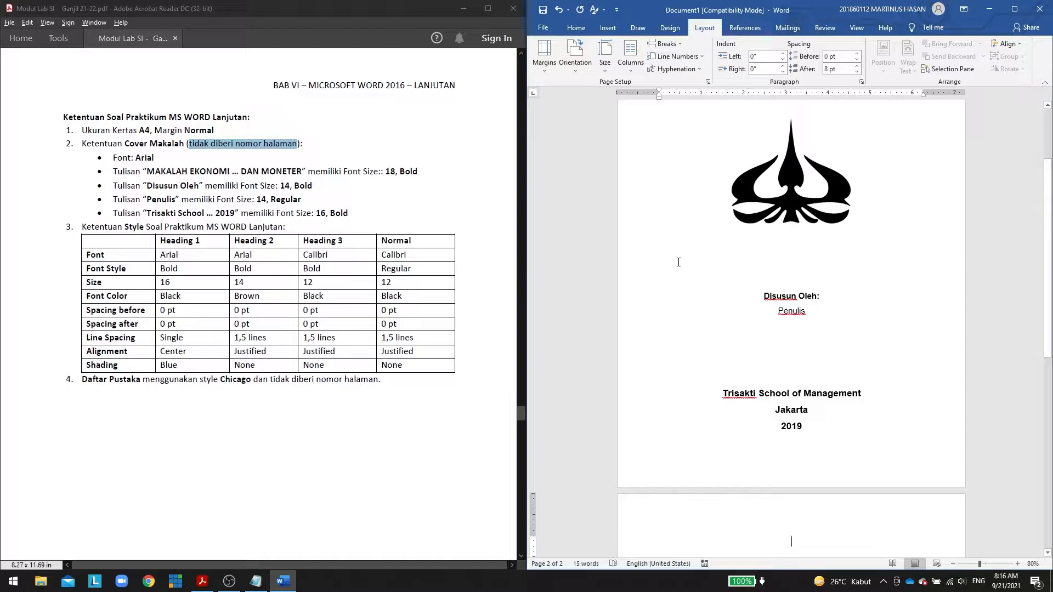
click(576, 27)
scroll(692, 215, down, 3)
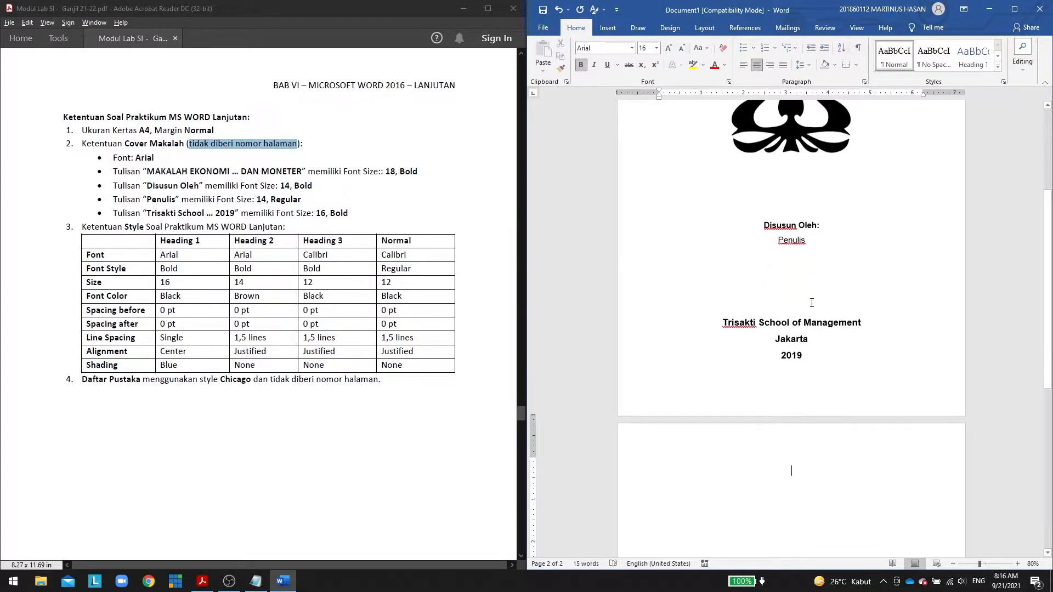
click(695, 25)
click(682, 42)
click(816, 434)
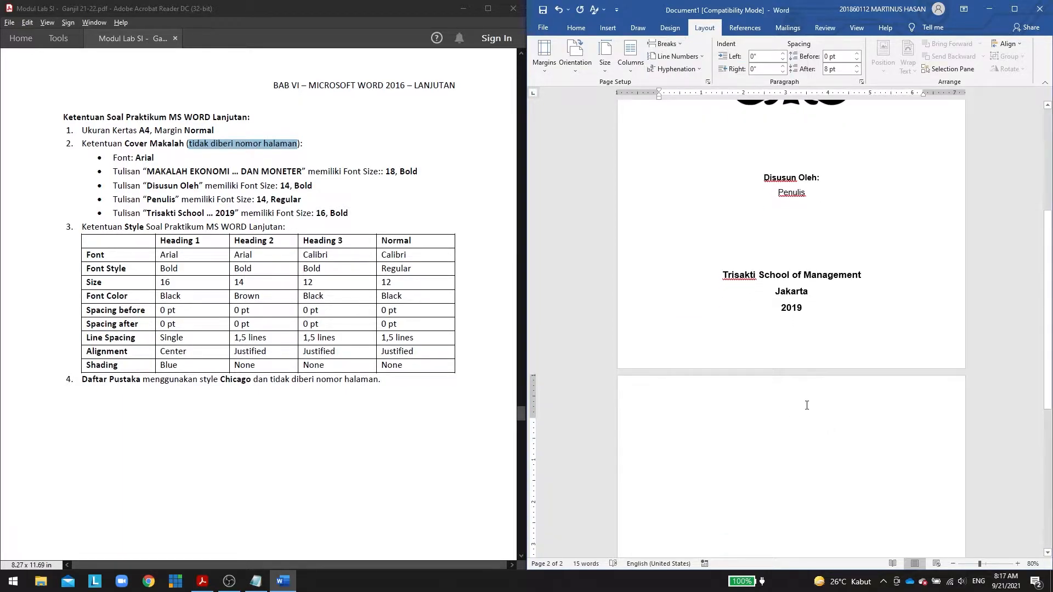
Open the header area of the second page to inspect its section and its link to the previous section.
double_click(807, 406)
scroll(691, 350, down, 3)
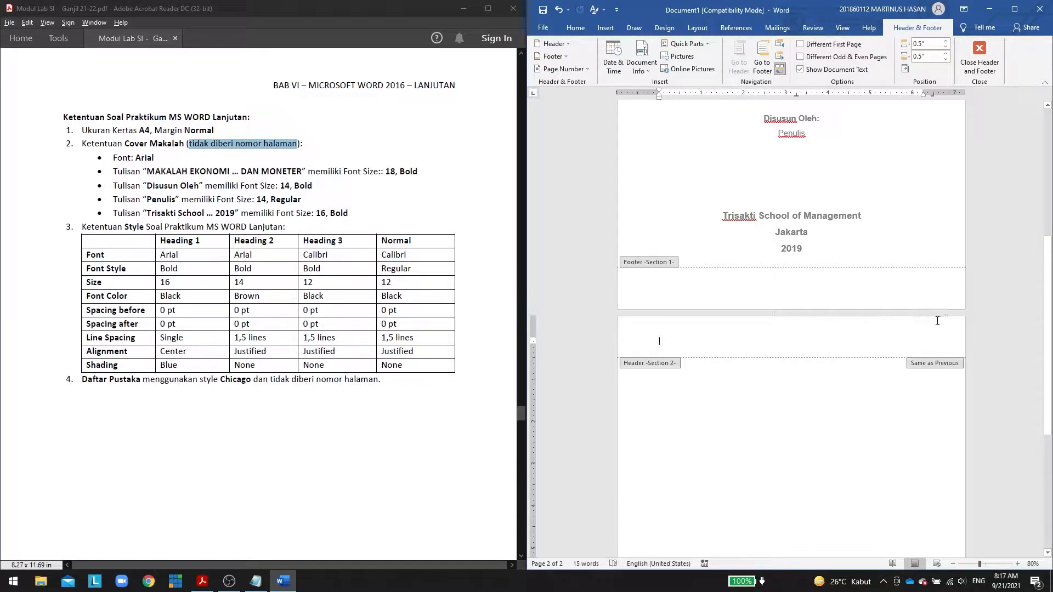
scroll(932, 337, down, 1)
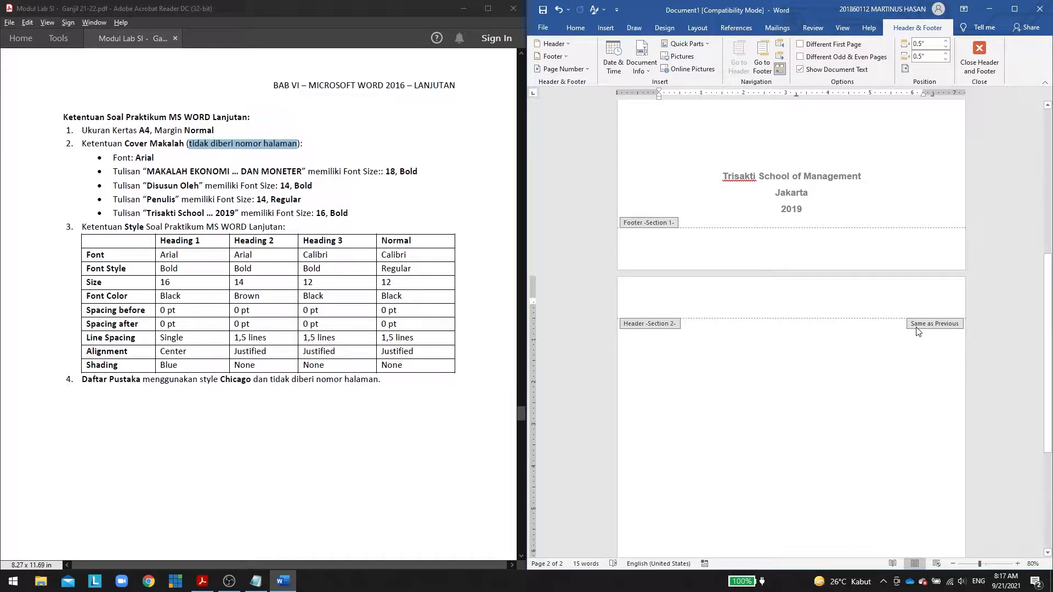
Check the Style requirements heading in the module PDF and maximize the Word window to view the full style gallery.
click(575, 28)
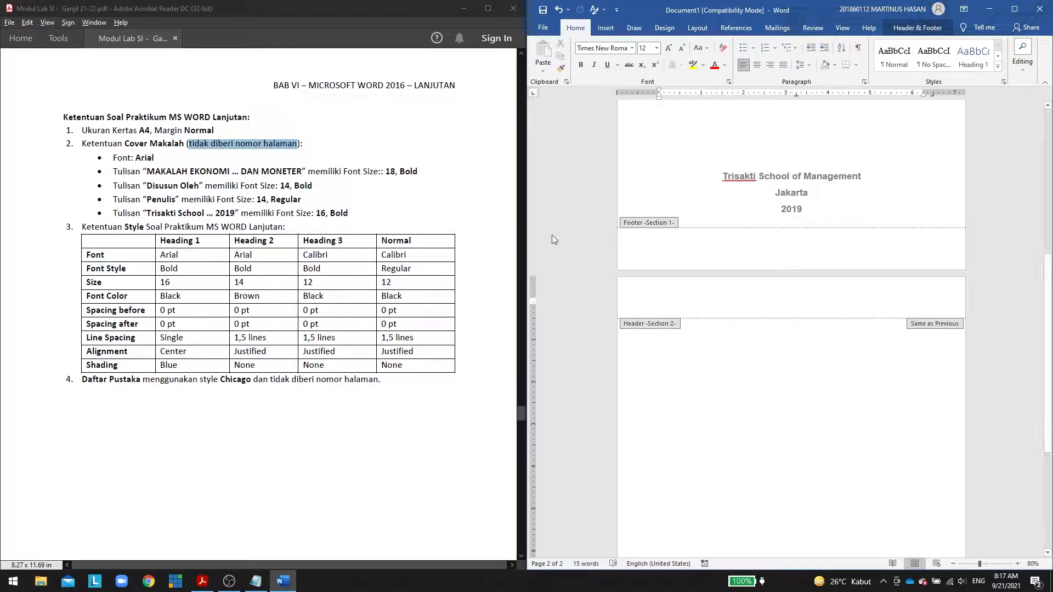
drag(81, 227, 186, 237)
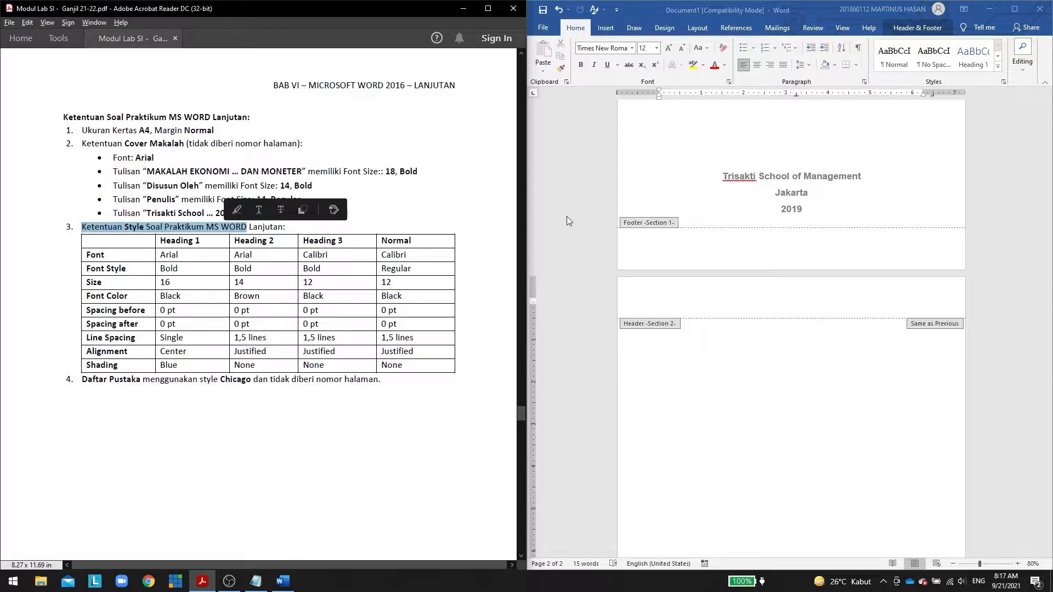
click(1012, 14)
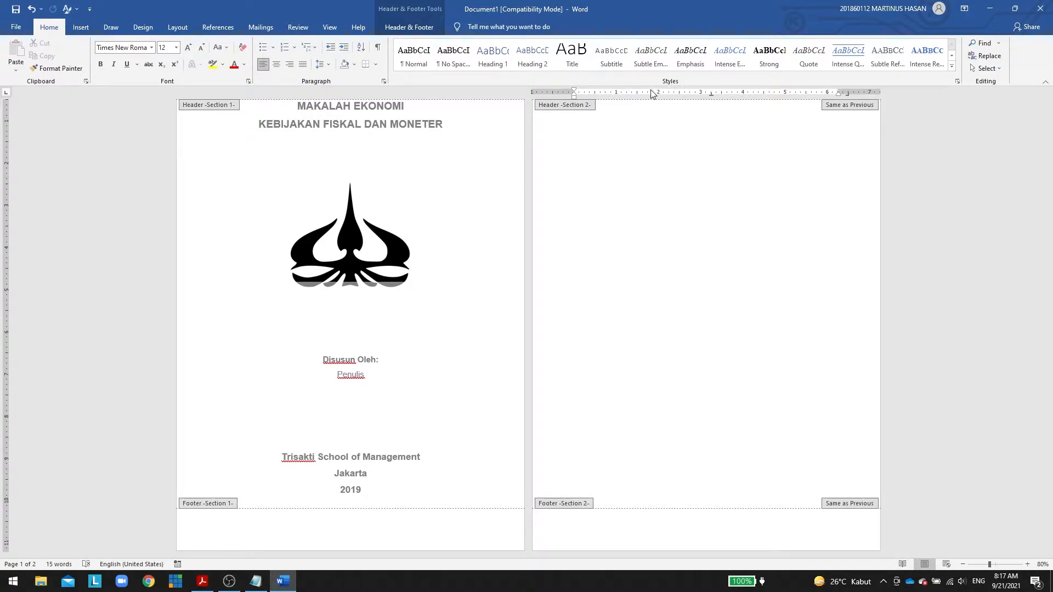
Examine the DAFTAR ISI page of the sample paper in the module PDF, comparing its chapter, 1.1 and 1.1.1 entry levels.
key(alt+Tab)
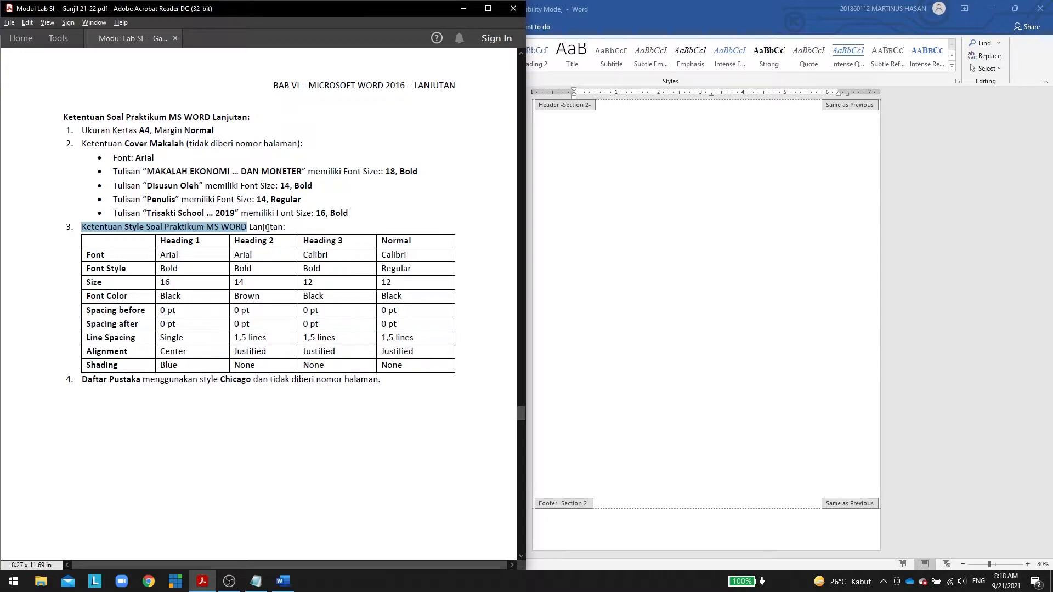
scroll(267, 228, up, 10)
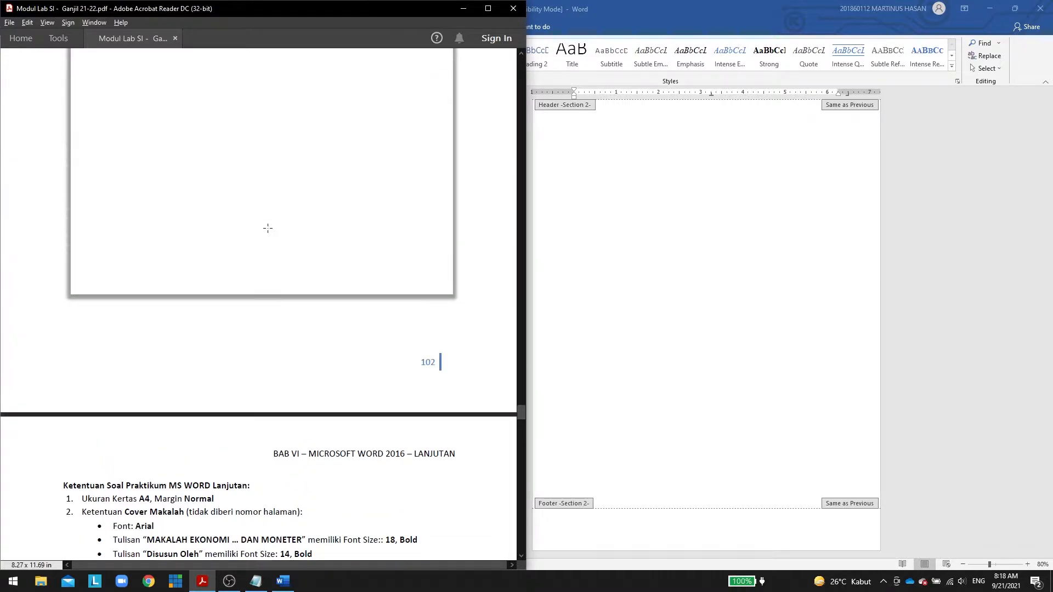
scroll(267, 228, up, 3)
scroll(267, 231, up, 10)
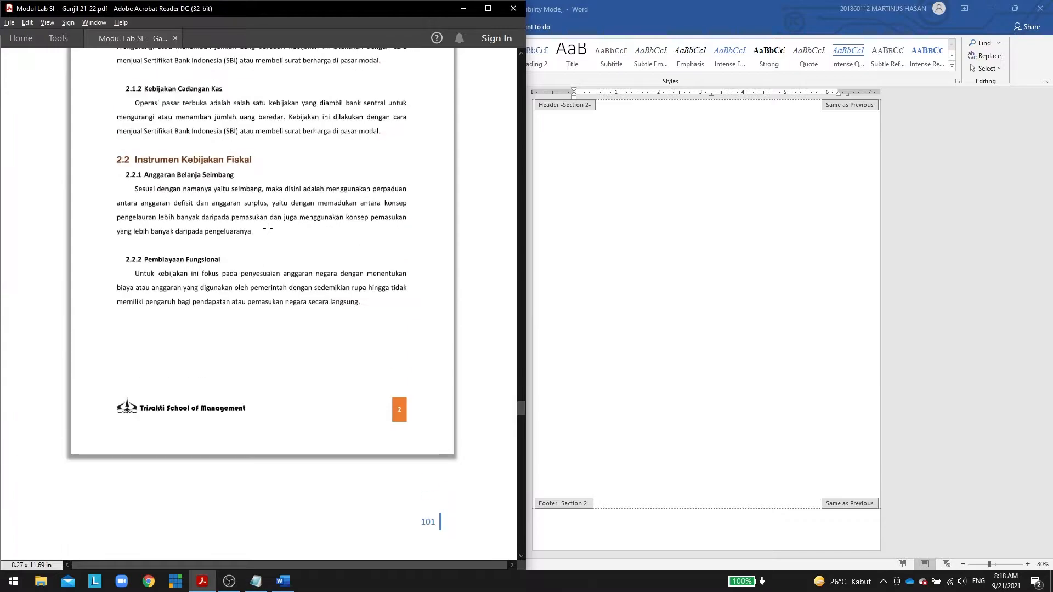
scroll(247, 224, up, 20)
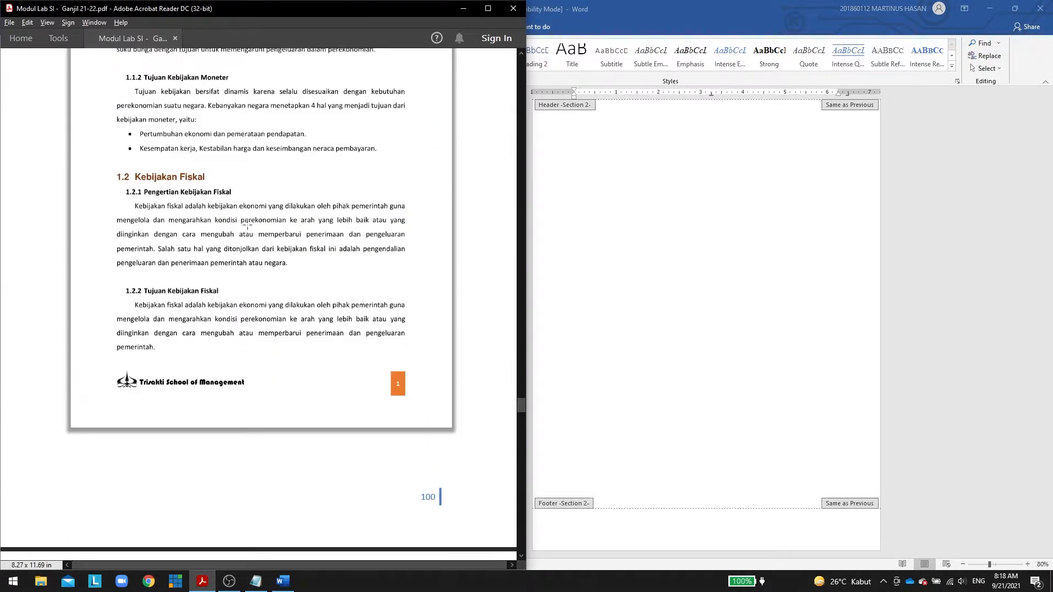
scroll(248, 225, up, 5)
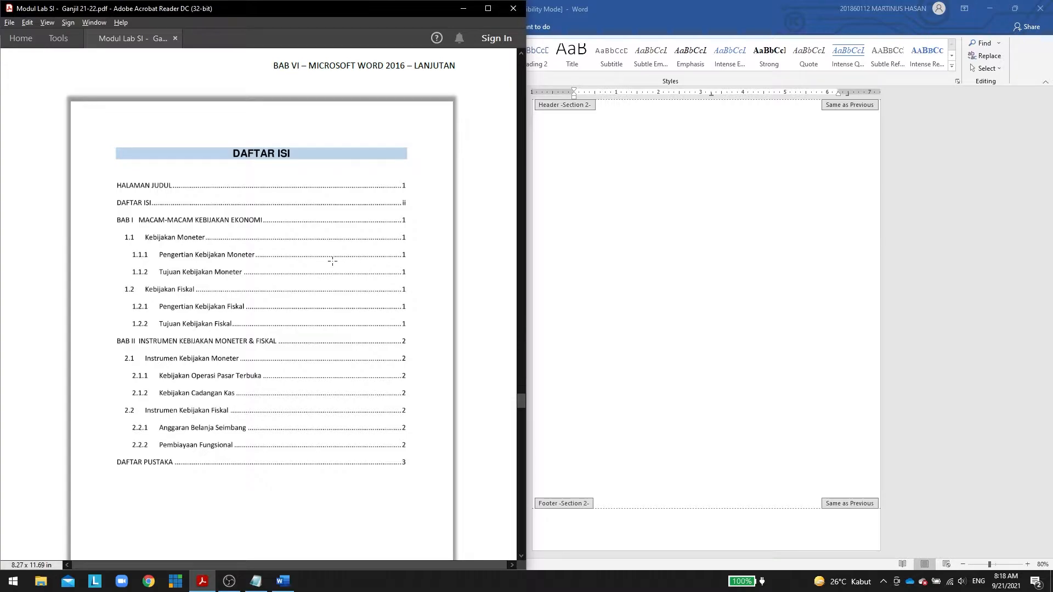
mouse_move(108, 170)
mouse_down()
mouse_move(166, 201)
mouse_move(410, 423)
mouse_move(426, 475)
mouse_up()
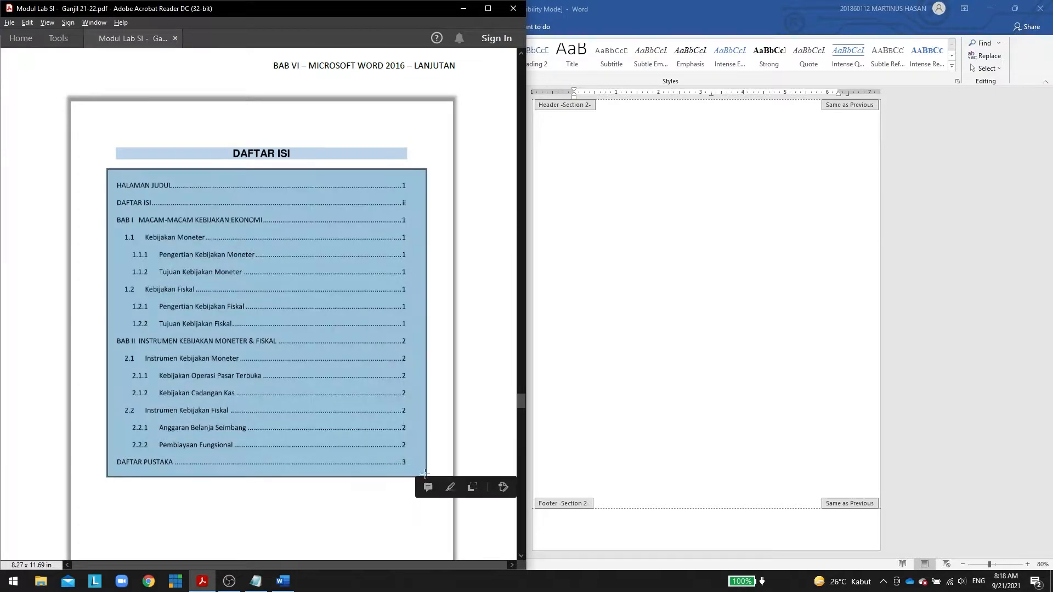
click(429, 325)
click(315, 286)
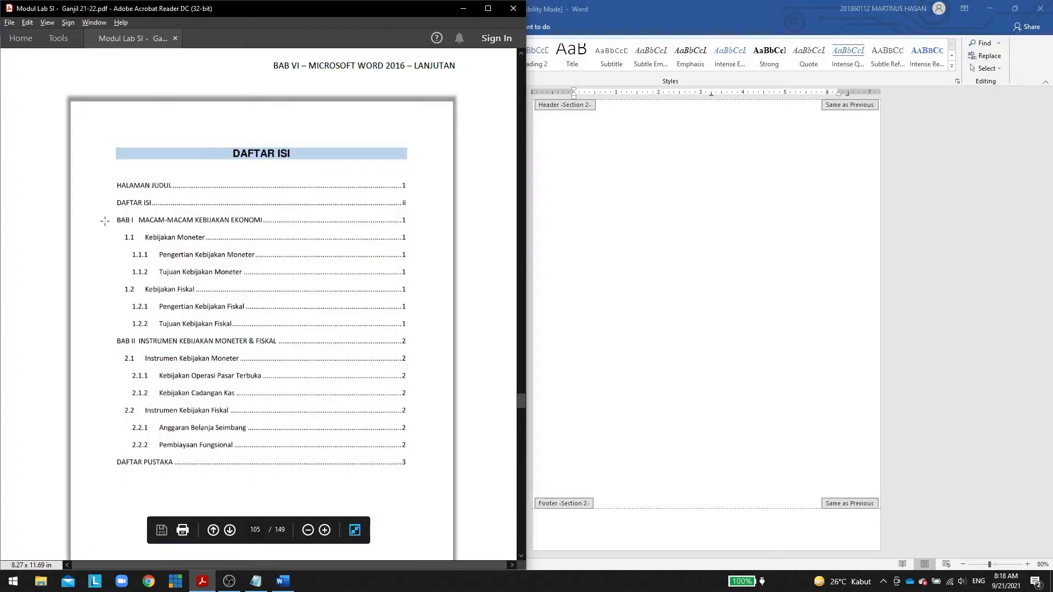
drag(111, 211, 411, 230)
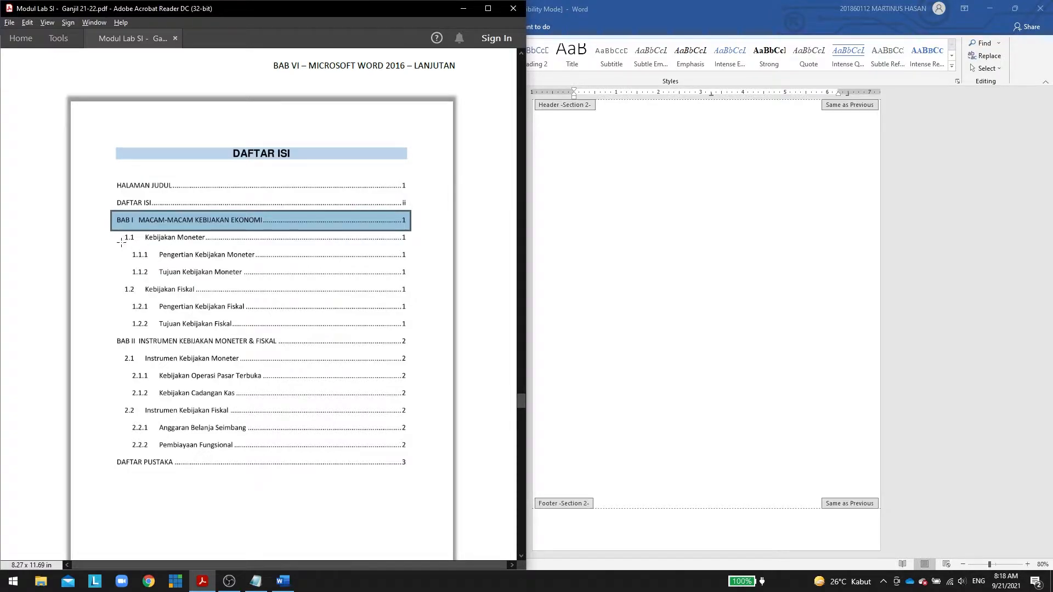
drag(133, 240, 409, 231)
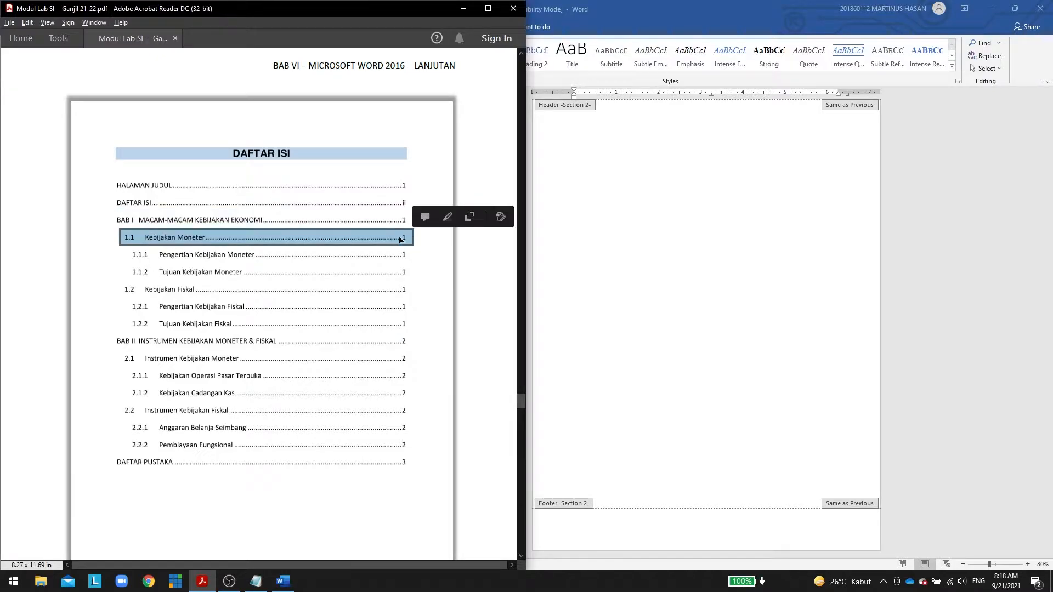
drag(130, 246, 414, 261)
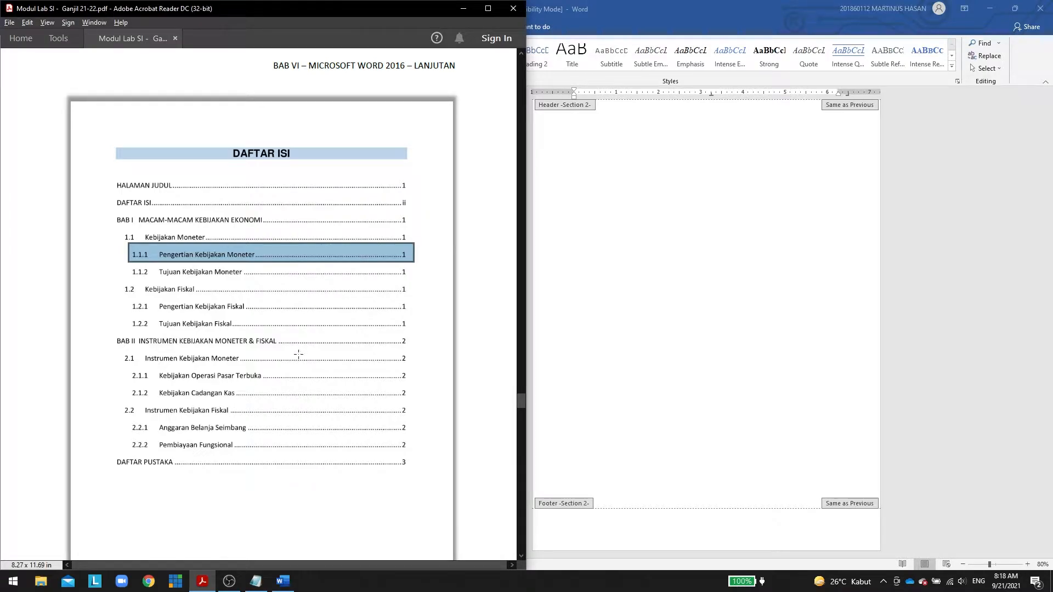
Examine the BAB I page in the module PDF, comparing the chapter title with the 1.1-level and 1.1.1-level headings.
scroll(298, 373, down, 10)
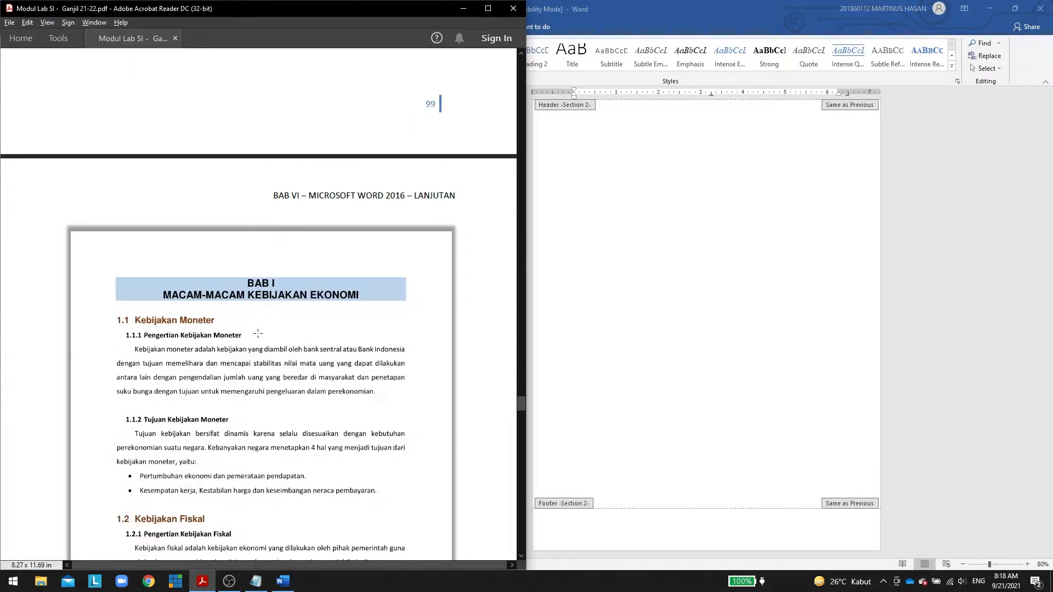
drag(117, 277, 406, 304)
scroll(115, 257, down, 1)
drag(111, 256, 225, 273)
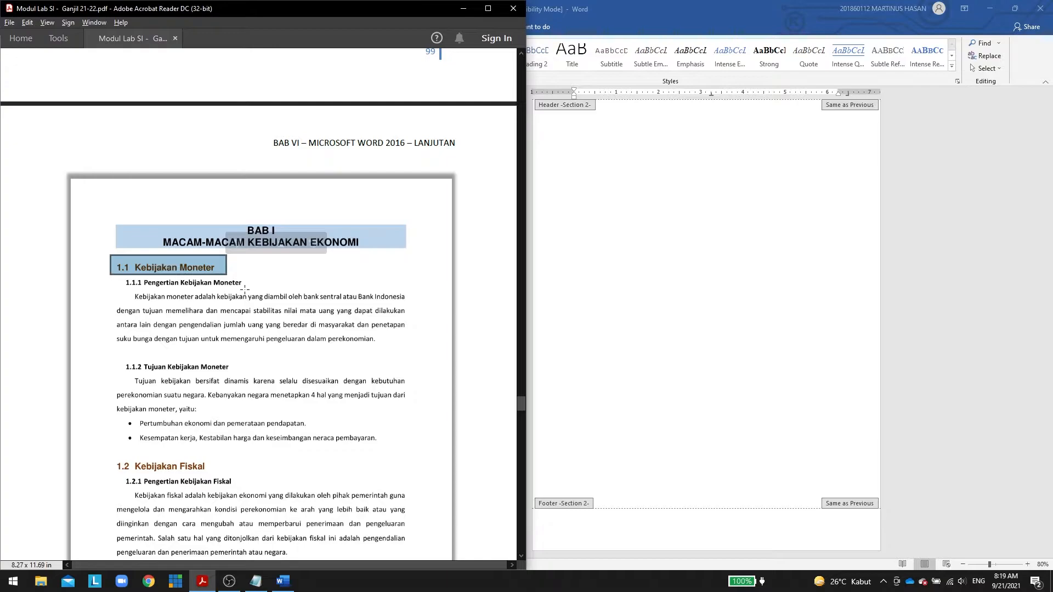
scroll(117, 285, down, 2)
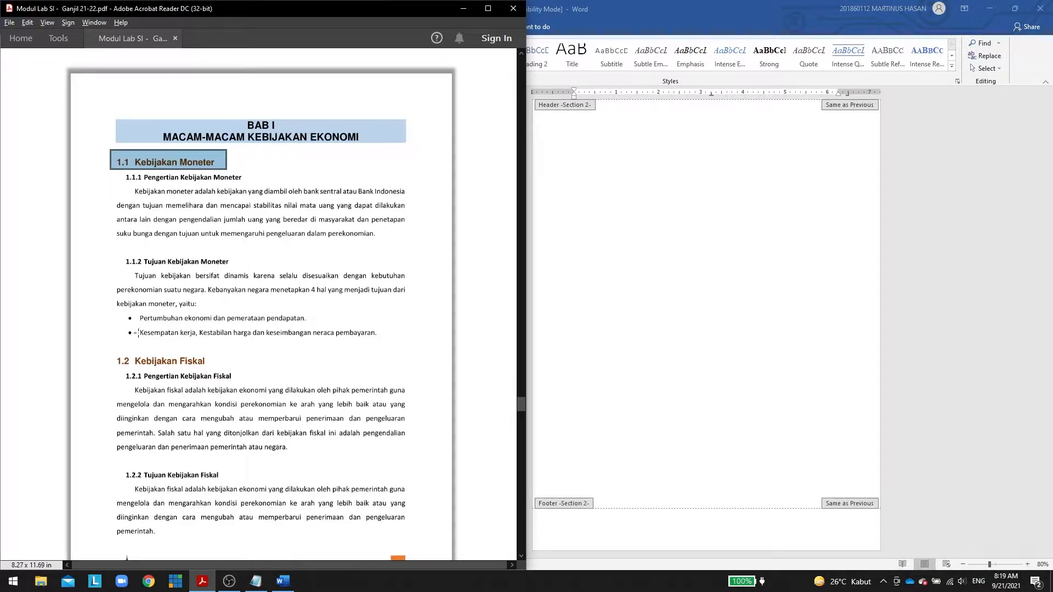
drag(130, 352, 209, 367)
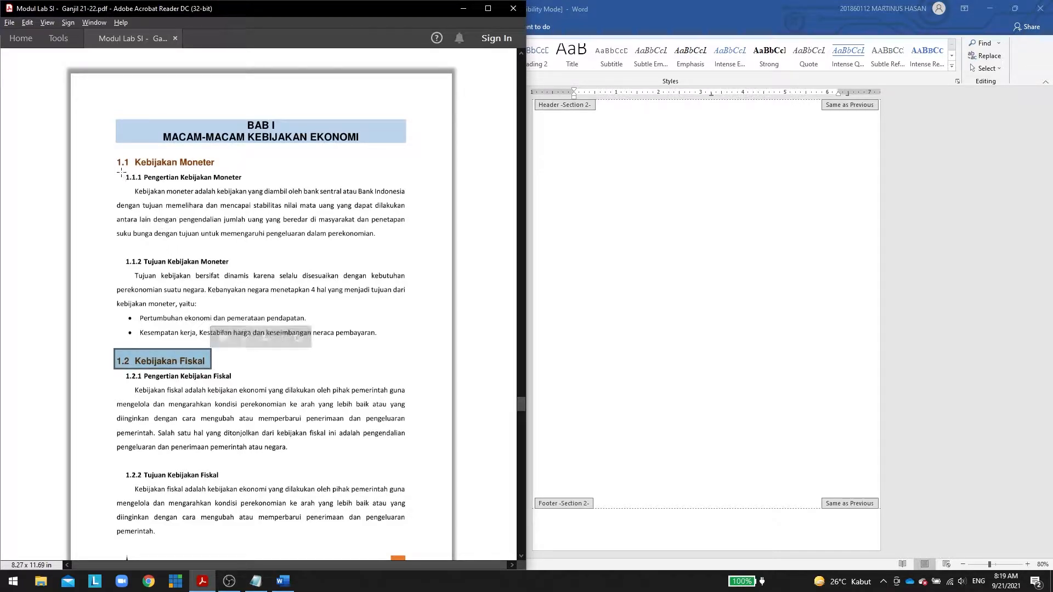
drag(122, 172, 245, 185)
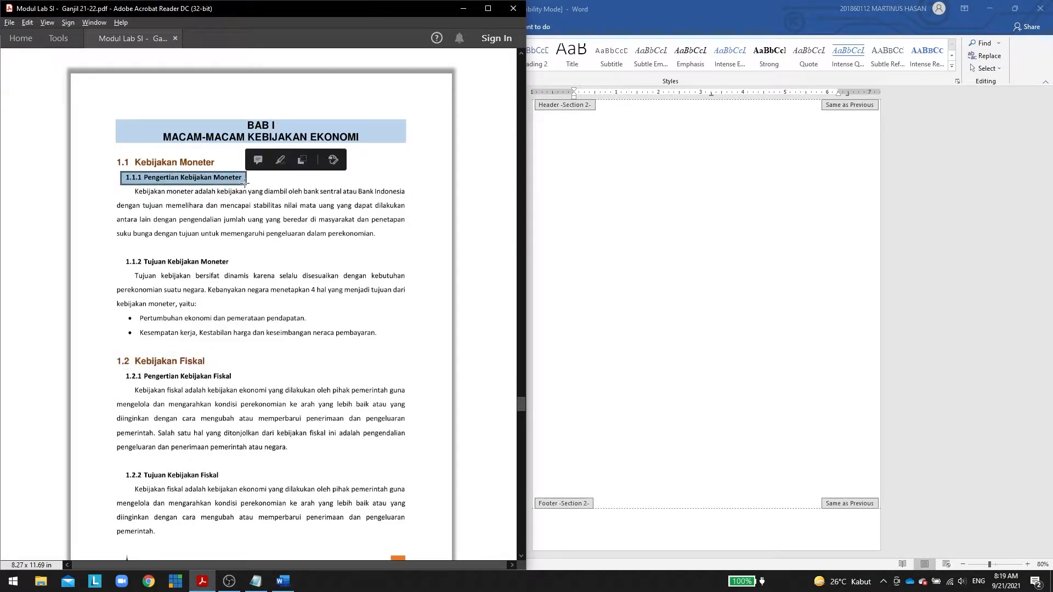
drag(123, 253, 235, 269)
drag(122, 368, 237, 382)
scroll(182, 318, down, 3)
scroll(183, 318, up, 5)
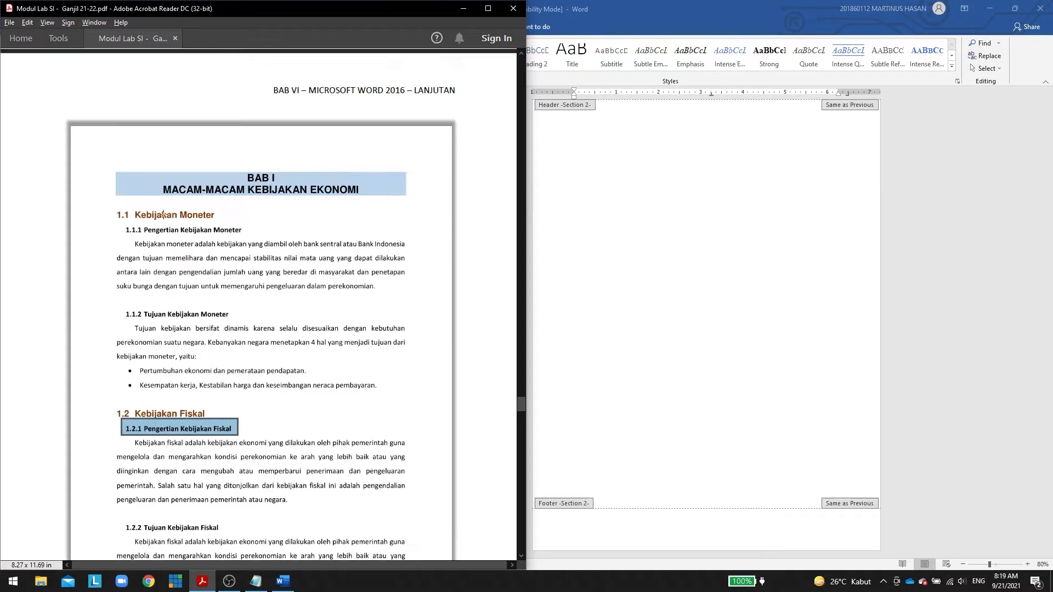
Compare the shaded titles of BAB I, BAB II and DAFTAR PUSTAKA in the module PDF.
drag(113, 171, 406, 198)
scroll(268, 309, down, 10)
scroll(268, 310, down, 12)
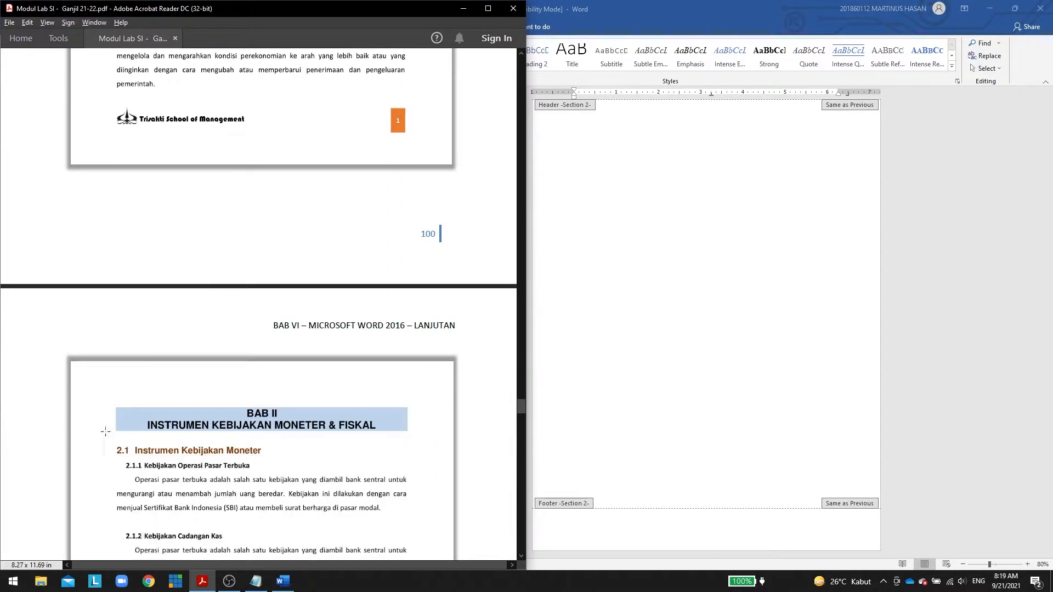
drag(118, 327, 405, 352)
scroll(290, 293, down, 14)
scroll(244, 312, down, 20)
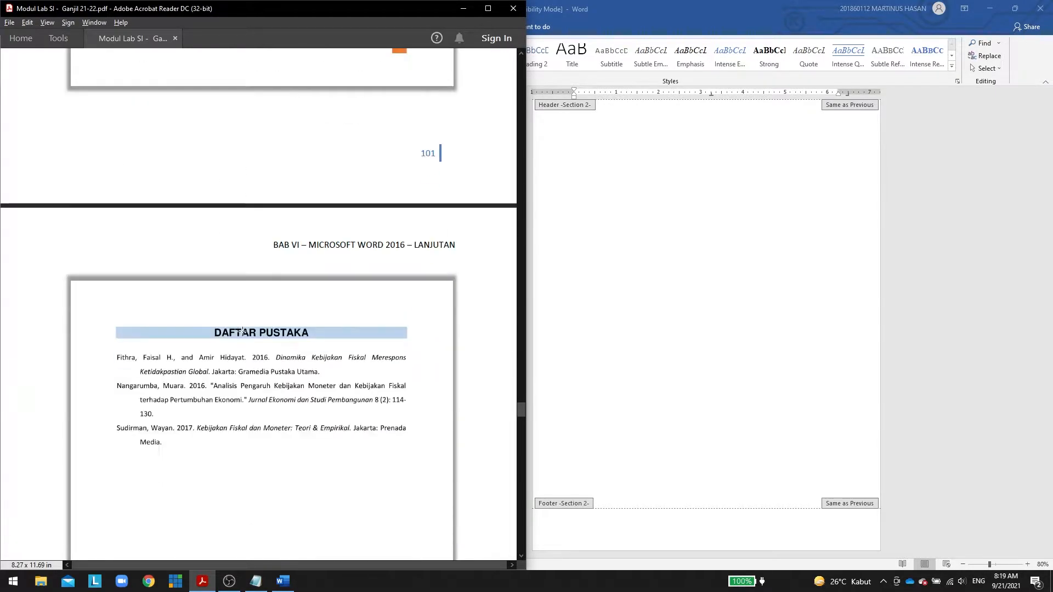
Go to the Style requirements table in the module PDF and enlarge it to read the settings for each heading.
scroll(215, 308, down, 5)
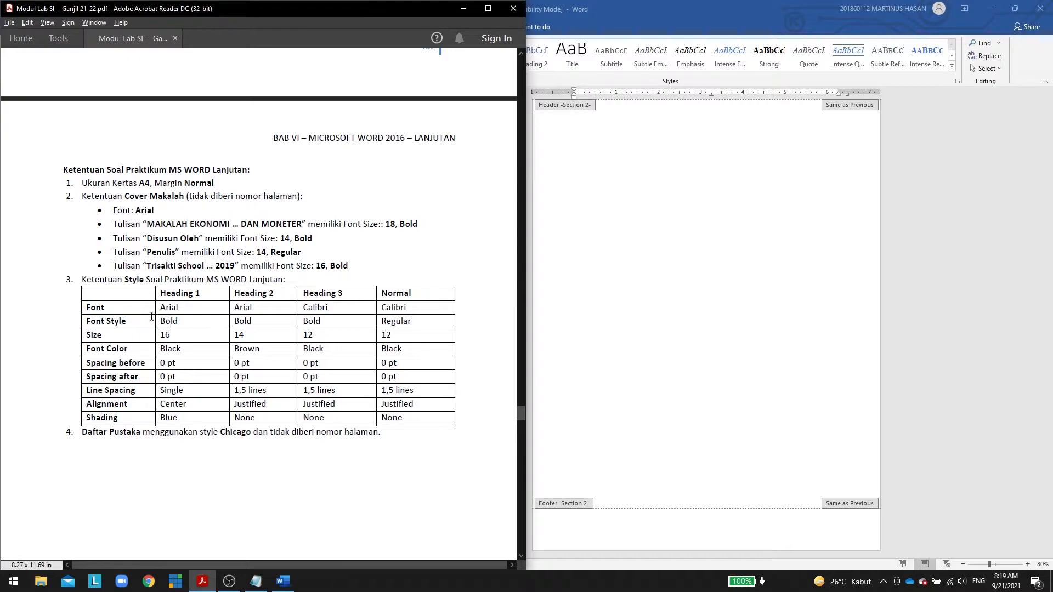
scroll(151, 316, up, 4)
scroll(151, 316, down, 1)
scroll(152, 320, down, 2)
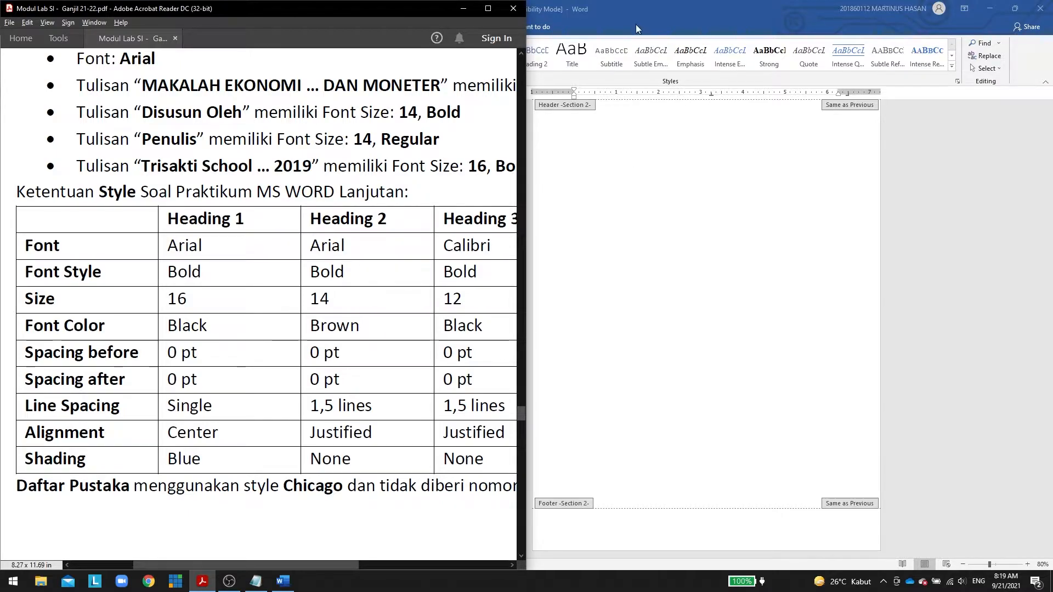
Switch to the Word document, modify the Heading 1 style and set its font to Arial, following the PDF's requirements table.
click(643, 5)
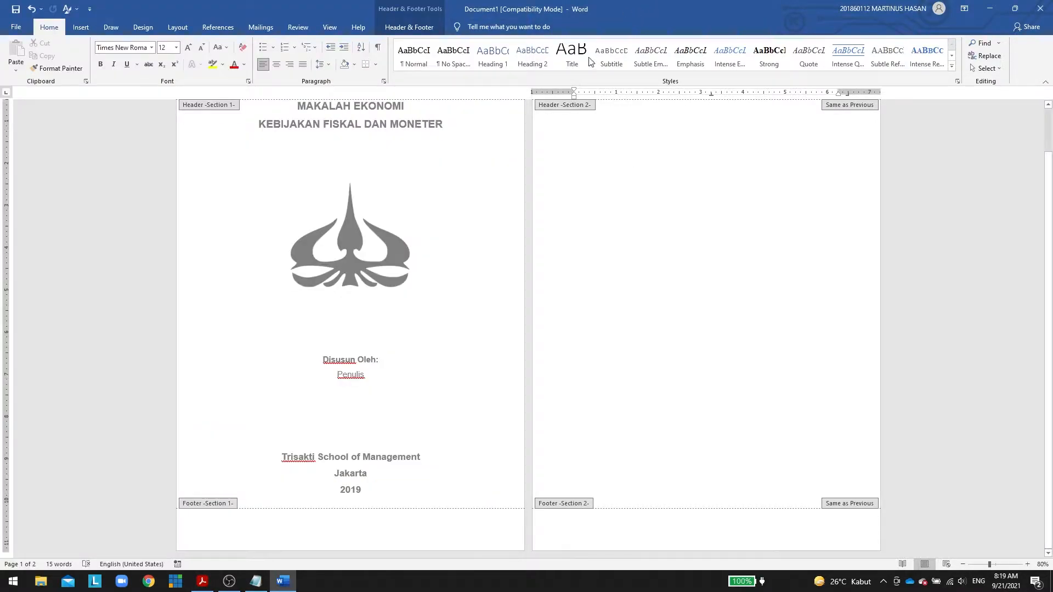
right_click(488, 55)
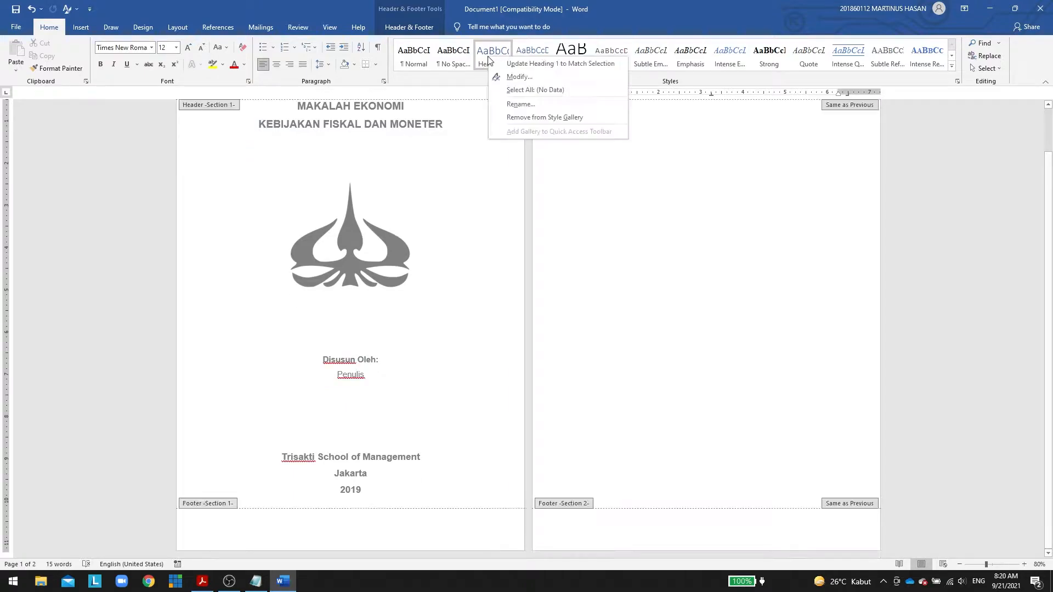
click(507, 75)
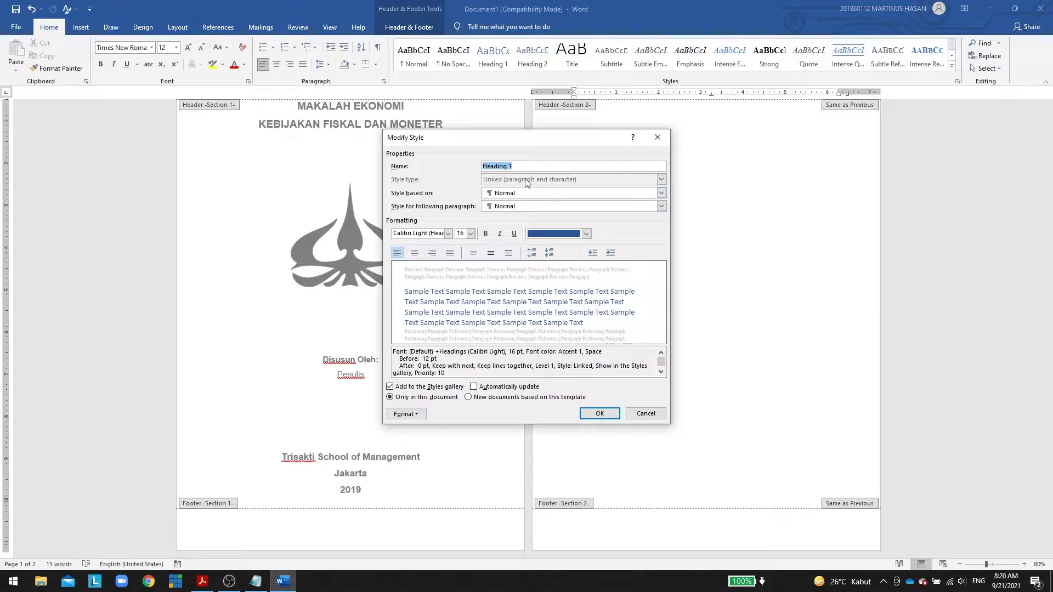
key(alt+Tab)
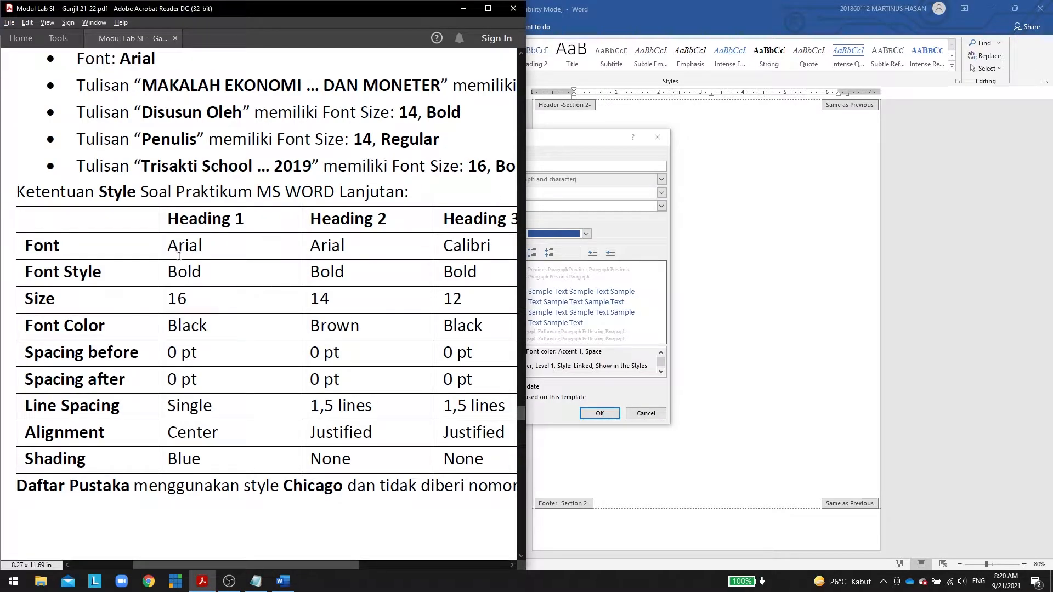
drag(204, 250, 172, 379)
click(219, 249)
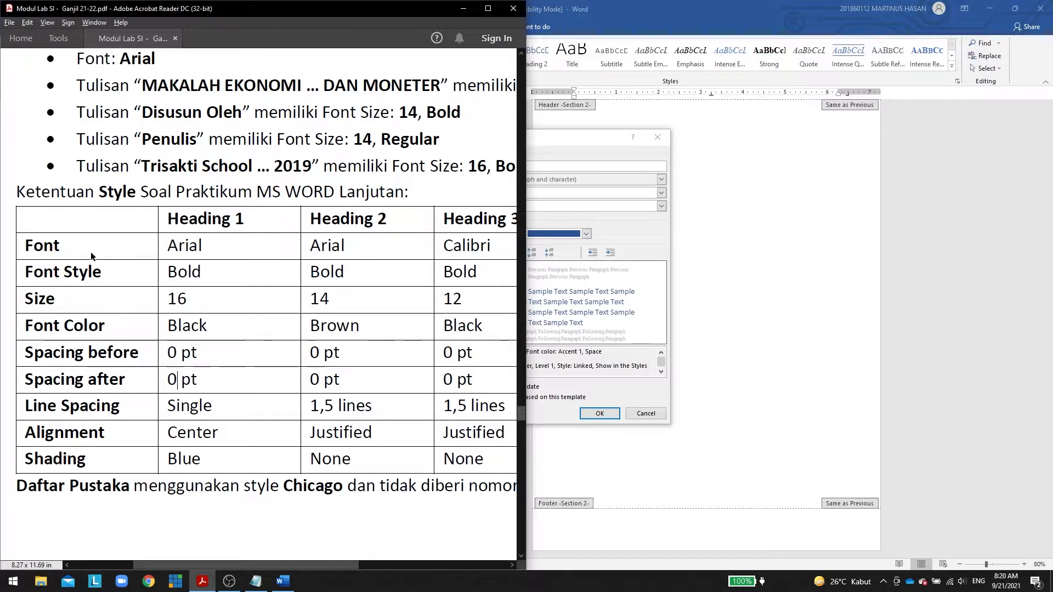
key(alt+Tab)
click(404, 234)
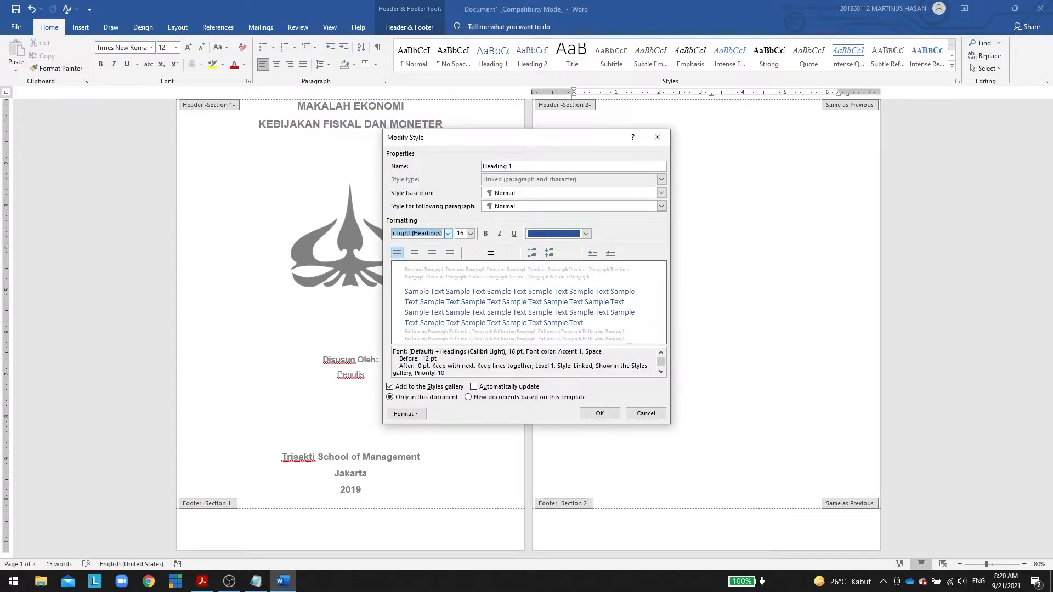
key(alt+Tab)
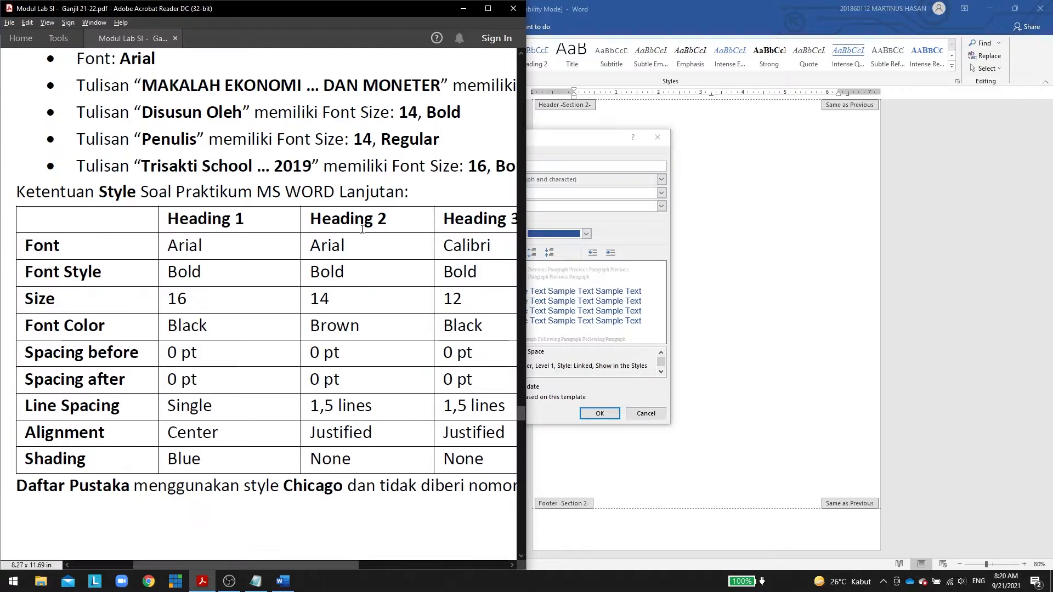
key(alt+Tab)
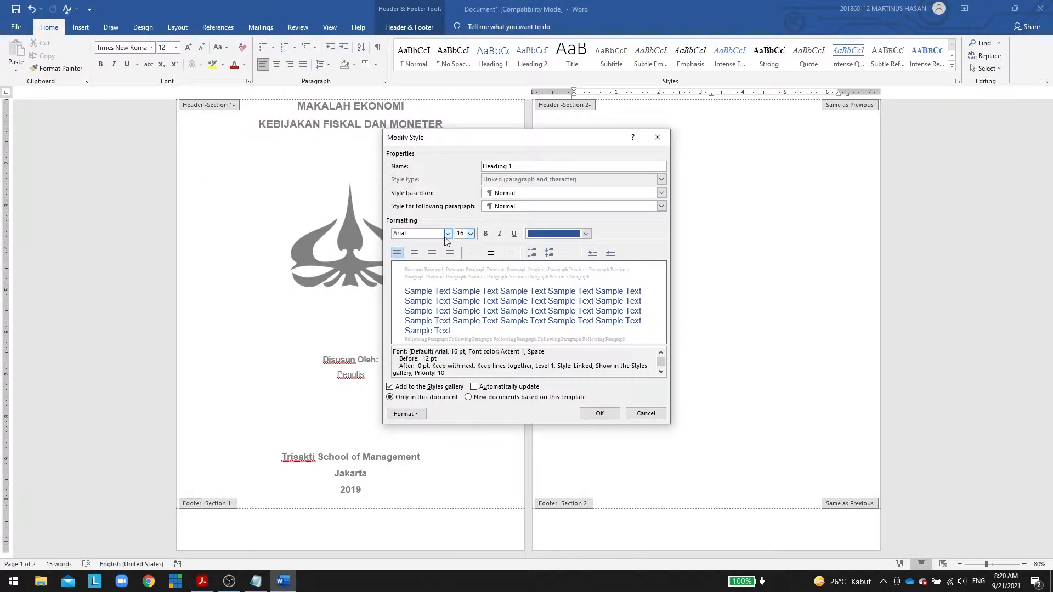
Make the Heading 1 style bold and set its font color to black, checking against the requirements table in the PDF.
click(486, 234)
key(alt+Tab)
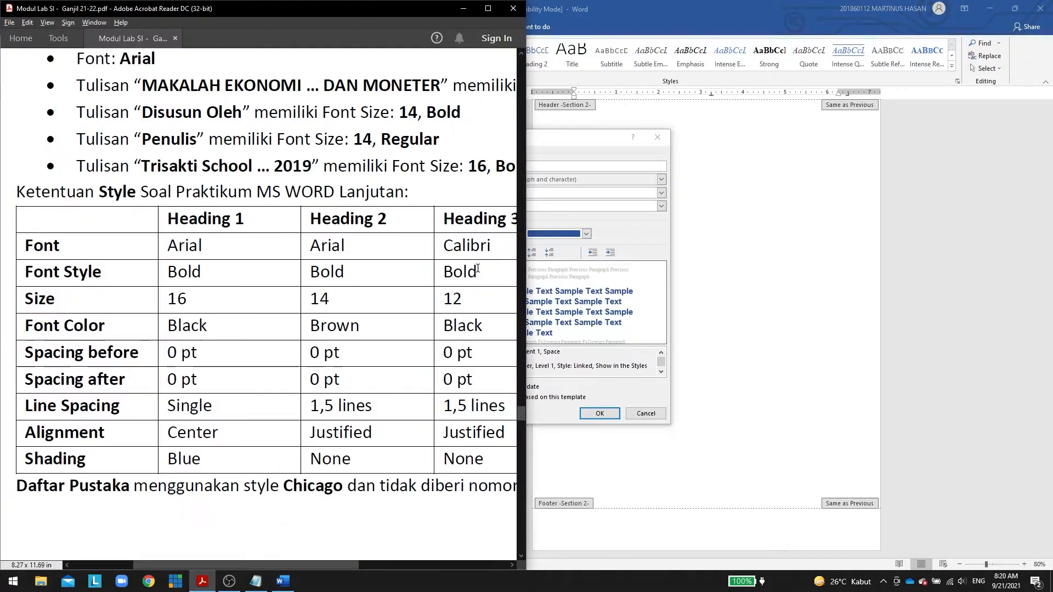
key(alt+Tab)
click(565, 233)
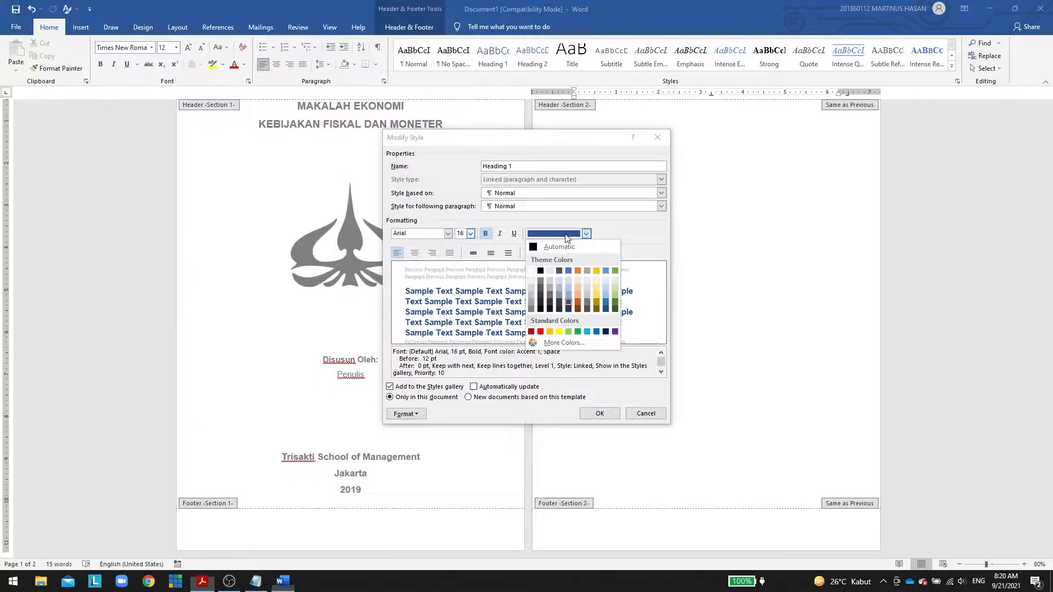
click(540, 271)
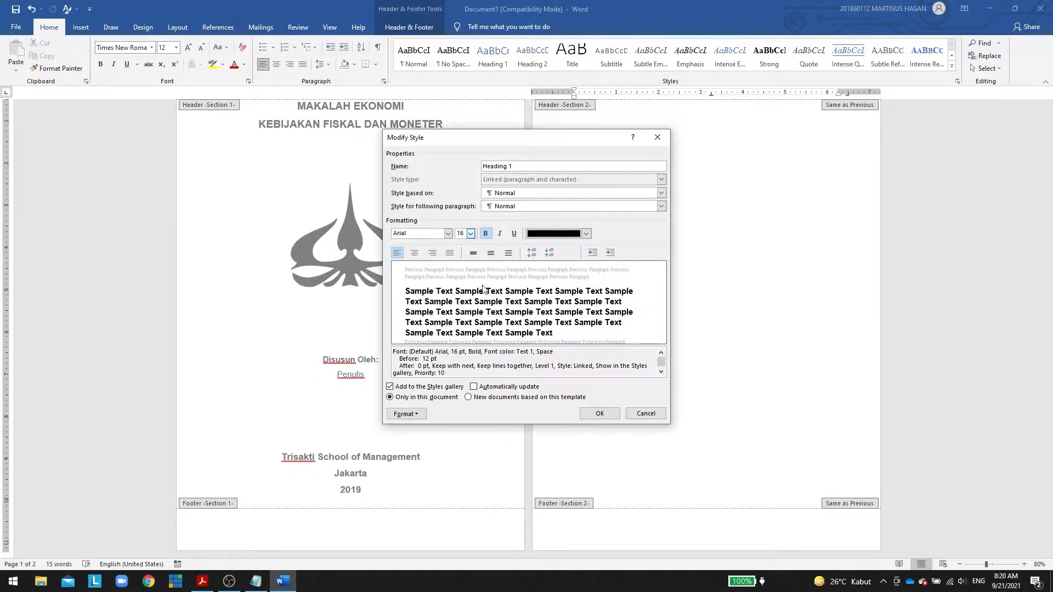
Check the spacing and alignment rows in the PDF's requirements table, and set the Heading 1 style's paragraph alignment to Centered in Word.
key(alt+Tab)
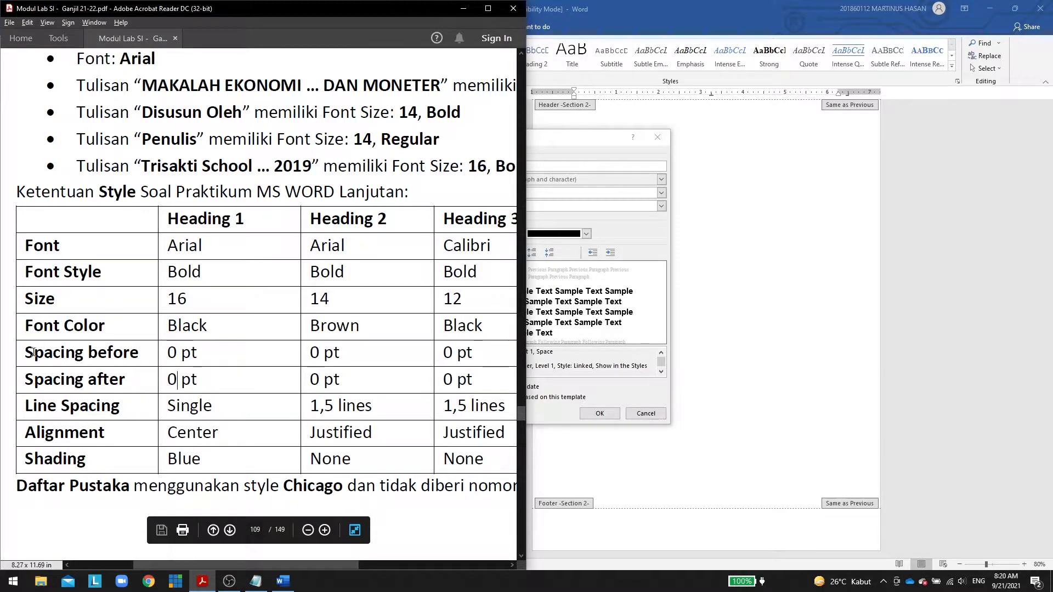
drag(25, 355, 219, 433)
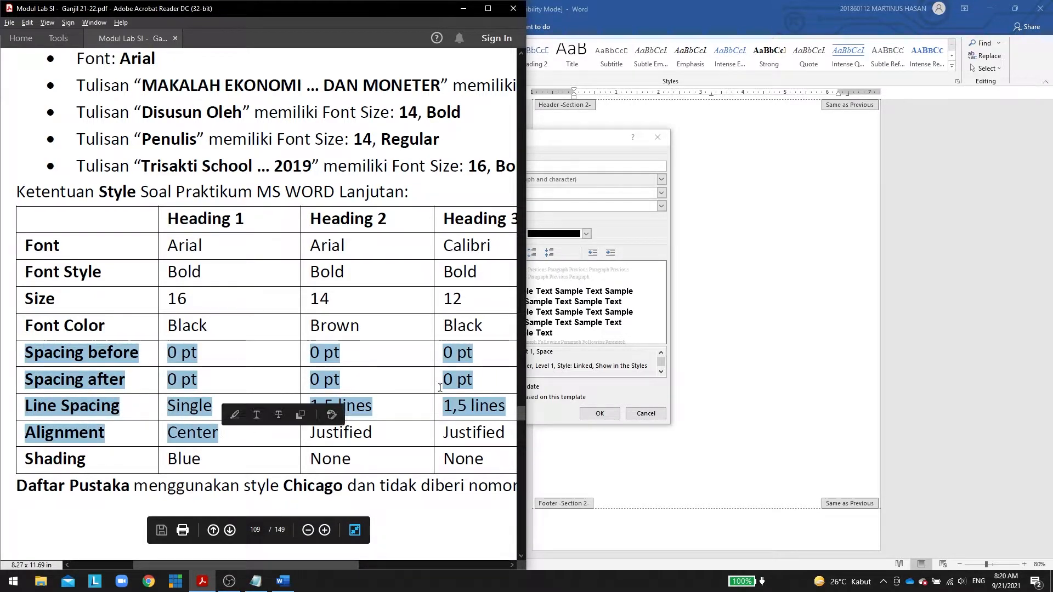
key(alt+Tab)
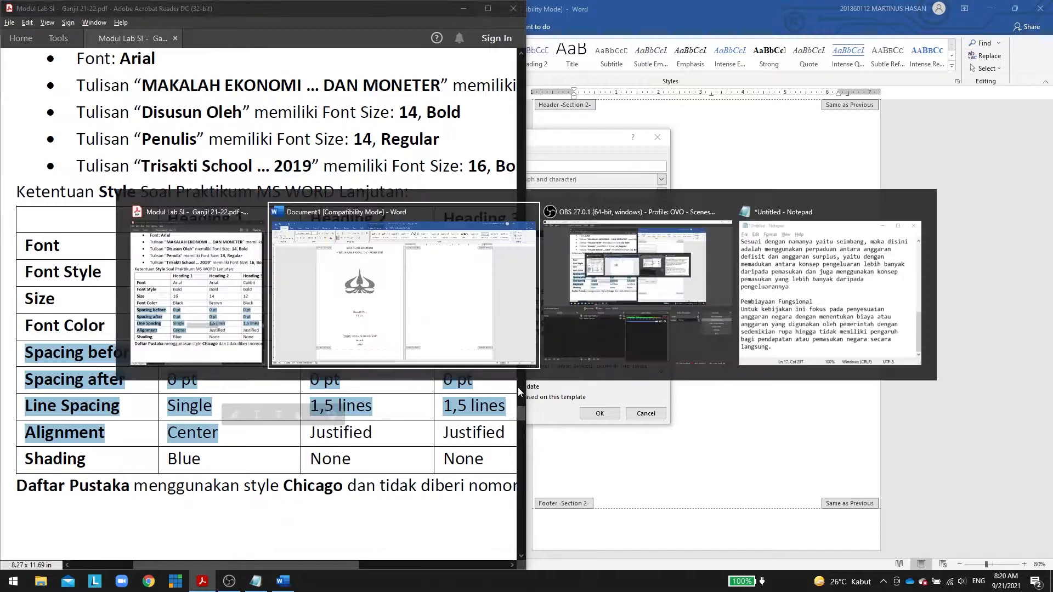
click(414, 416)
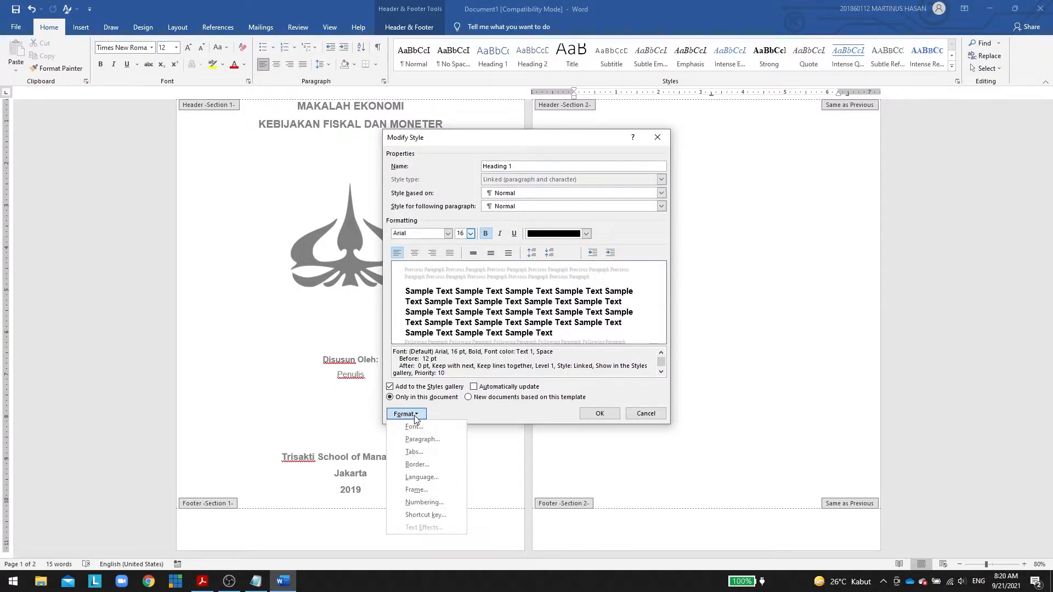
click(408, 440)
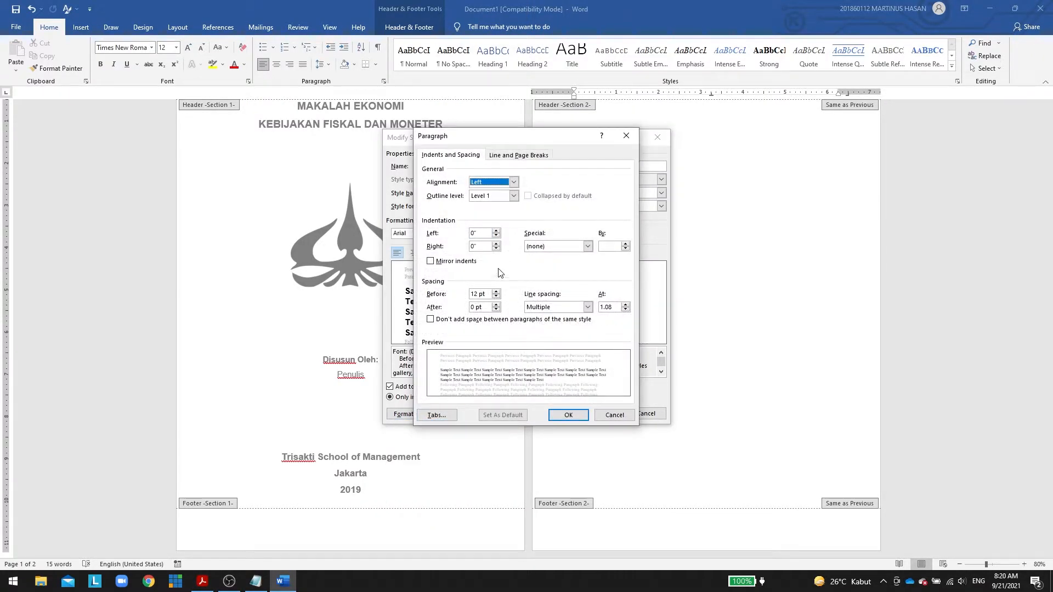
click(202, 581)
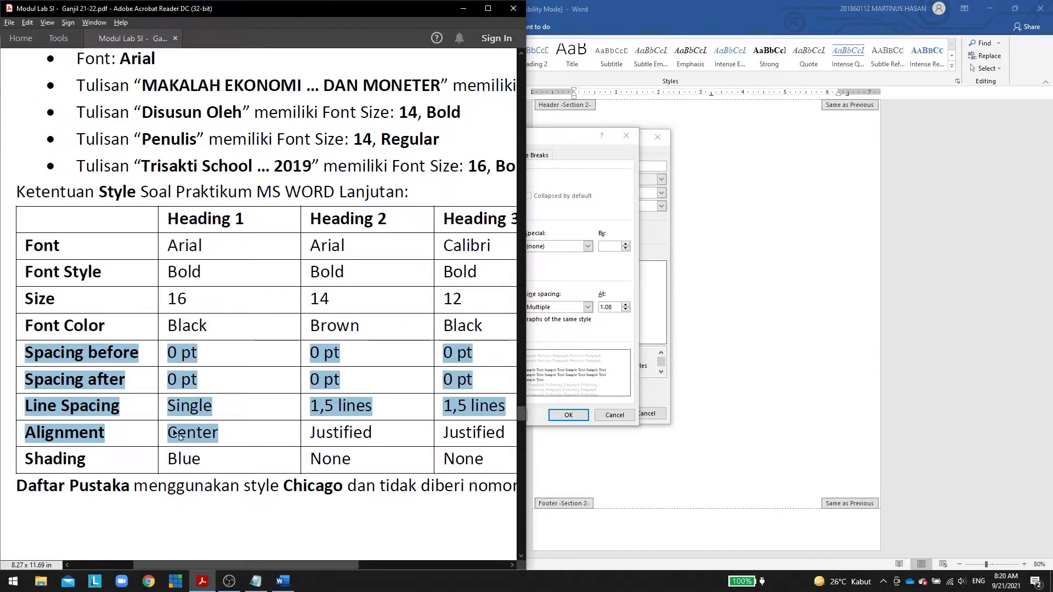
key(alt+Tab)
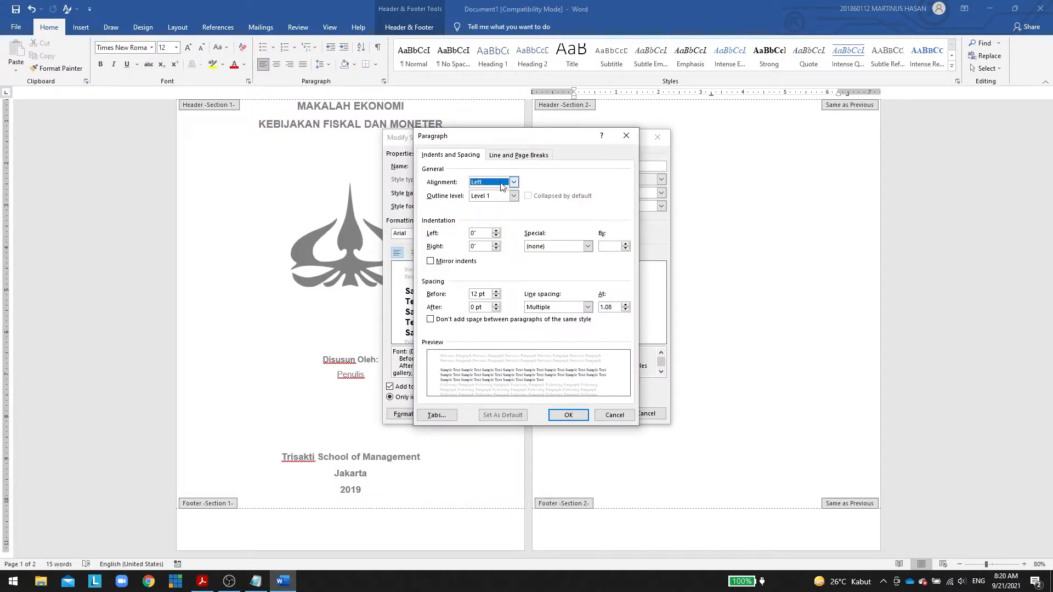
click(485, 199)
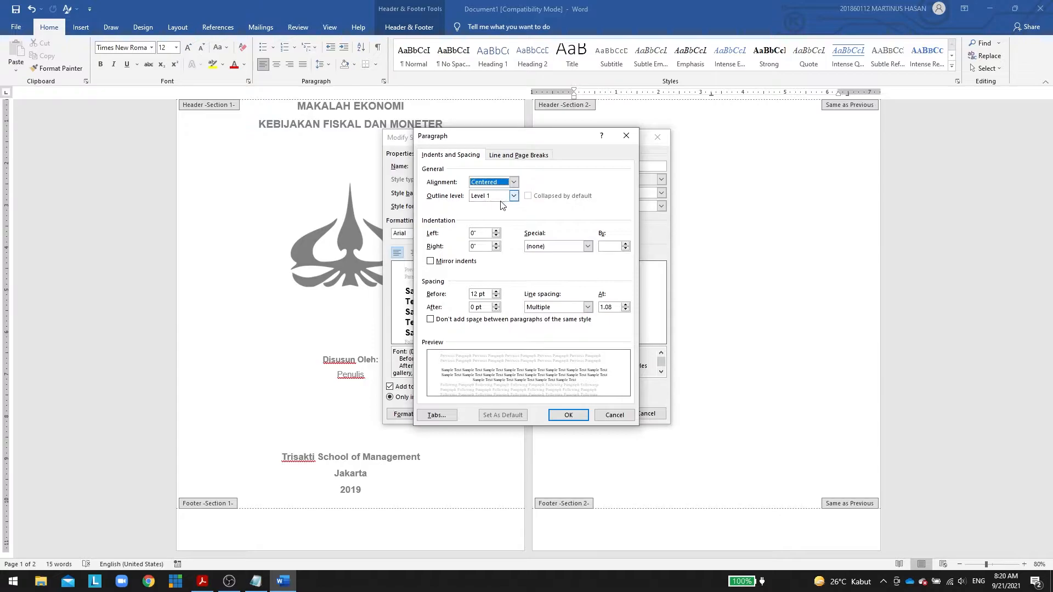
Set the Heading 1 style's spacing before to 0 pt and its line spacing to Single, checking against the PDF table.
click(480, 294)
key(BackSpace)
key(BackSpace)
text(0)
key(alt+Tab)
key(alt+Tab)
click(561, 308)
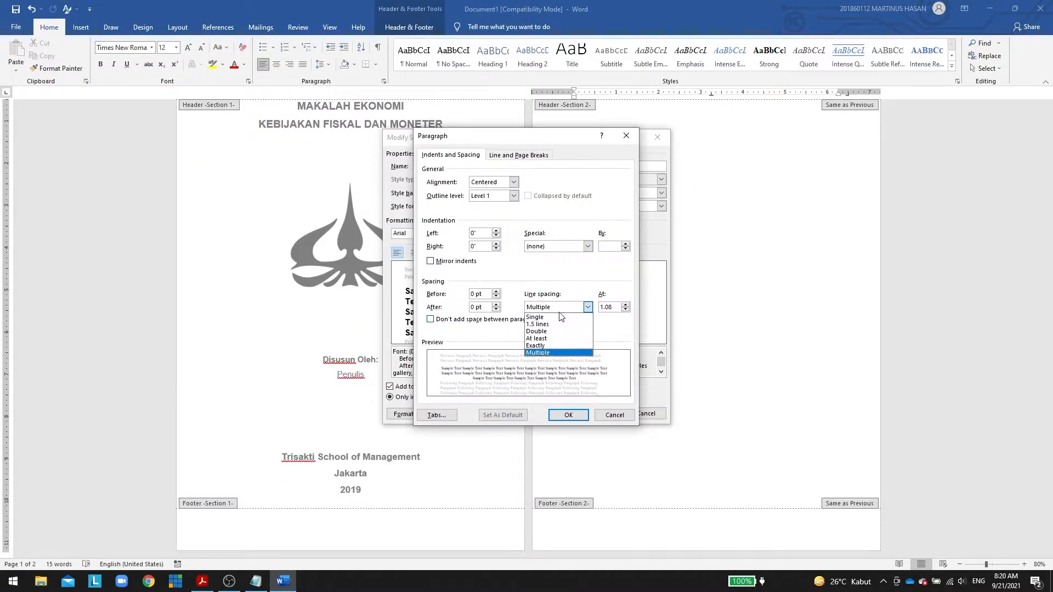
click(555, 317)
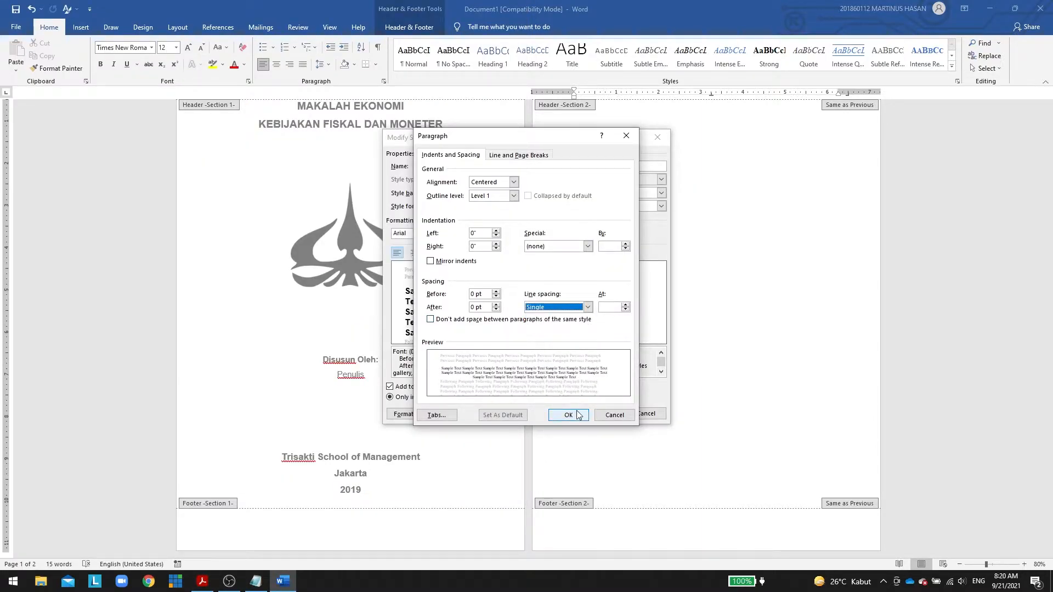
click(577, 416)
Give the Heading 1 style a Blue, Accent 1, Lighter 60% shading as the PDF table requires, and save the style.
key(alt+Tab)
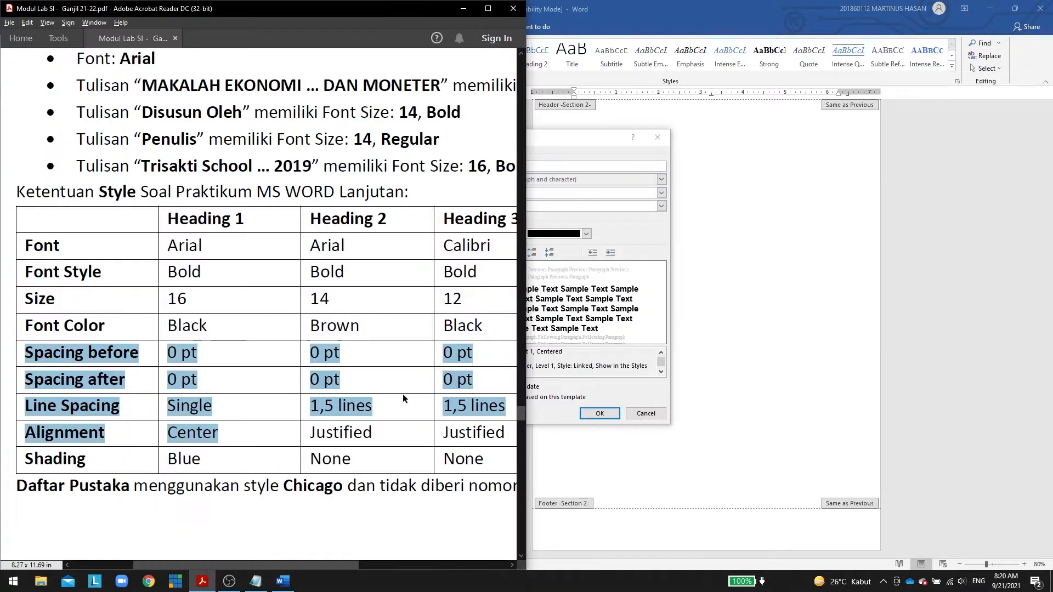
drag(28, 458, 203, 466)
key(alt+Tab)
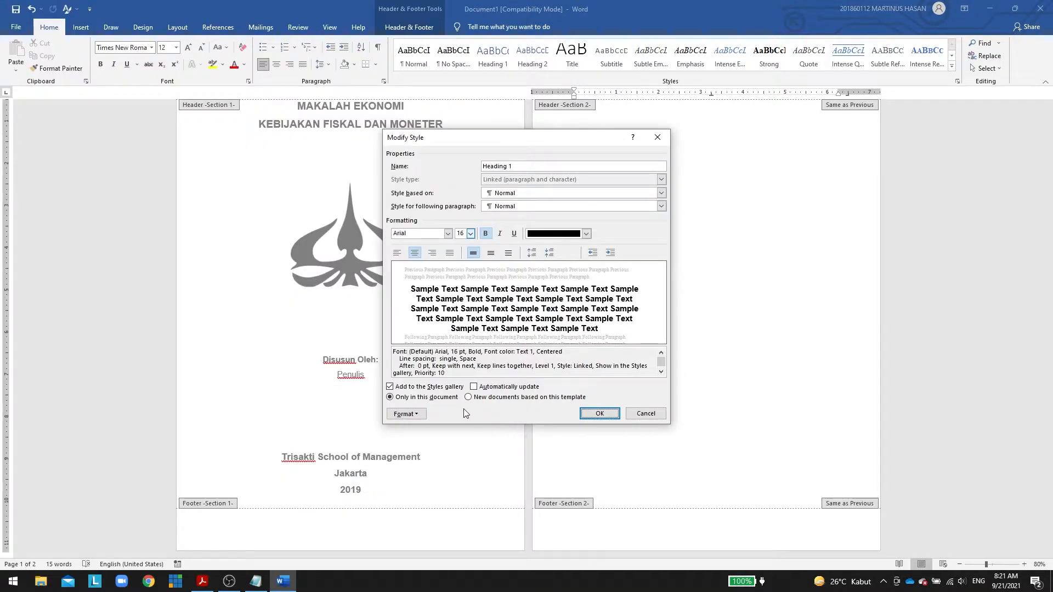
click(414, 416)
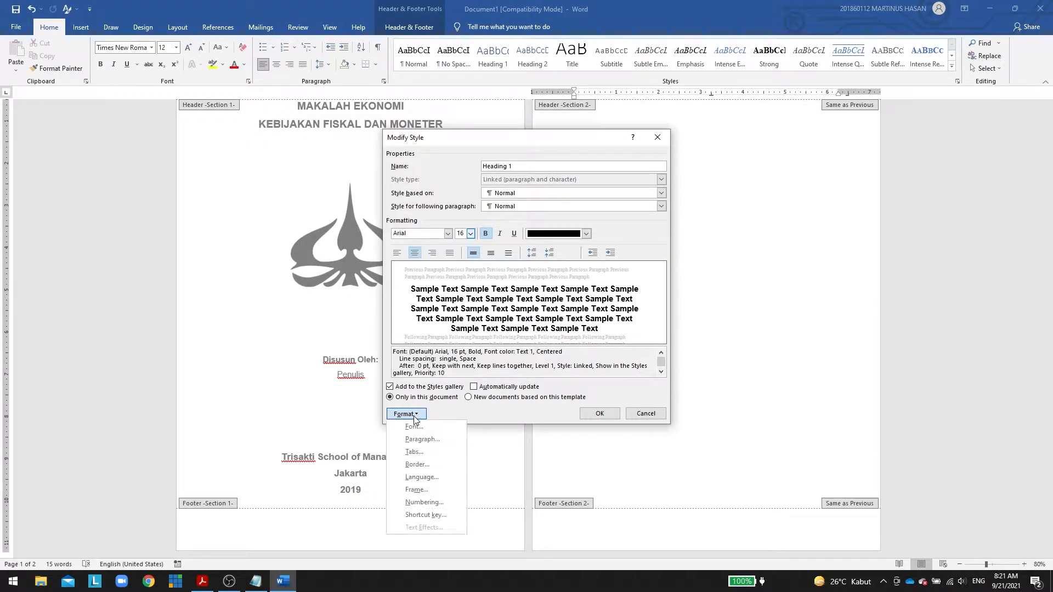
click(417, 464)
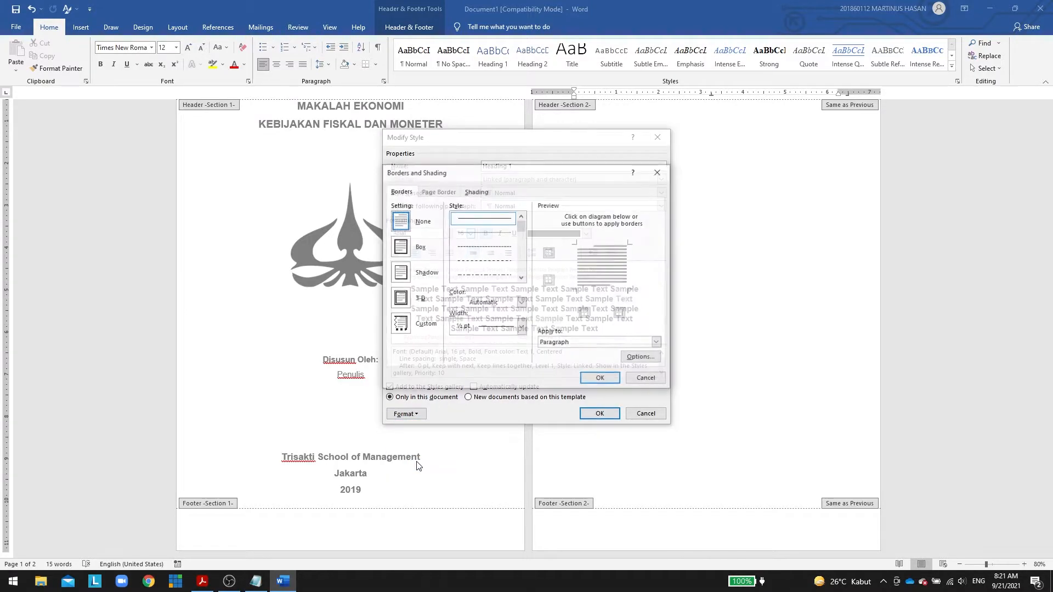
click(476, 192)
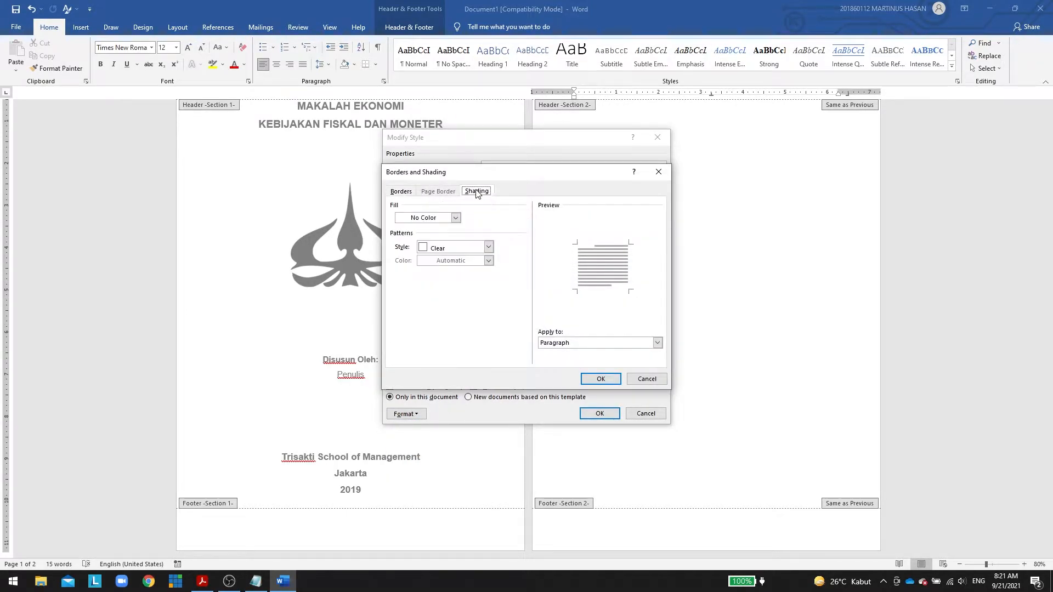
click(437, 220)
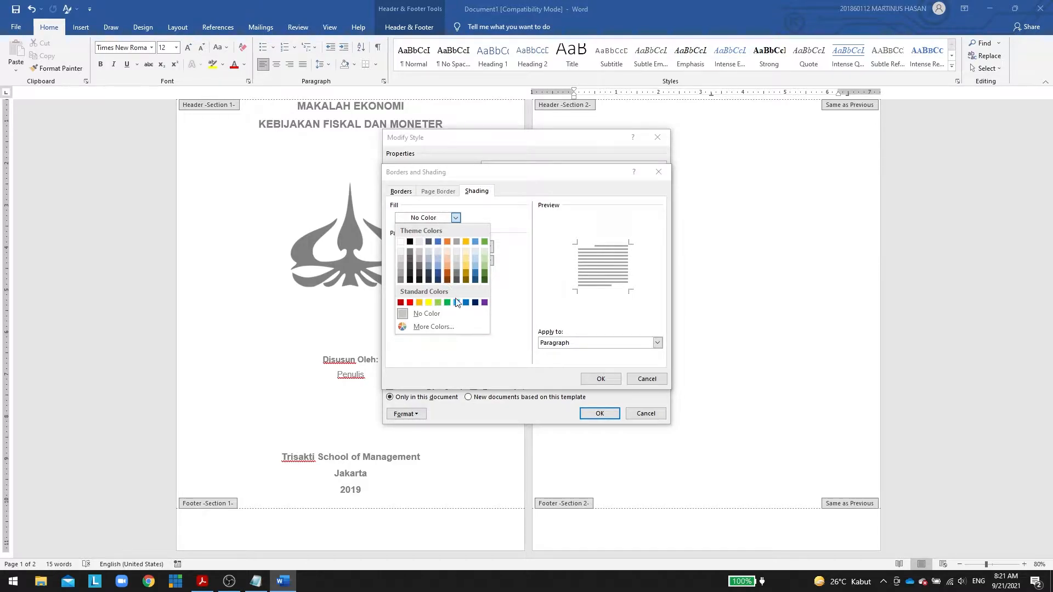
click(436, 258)
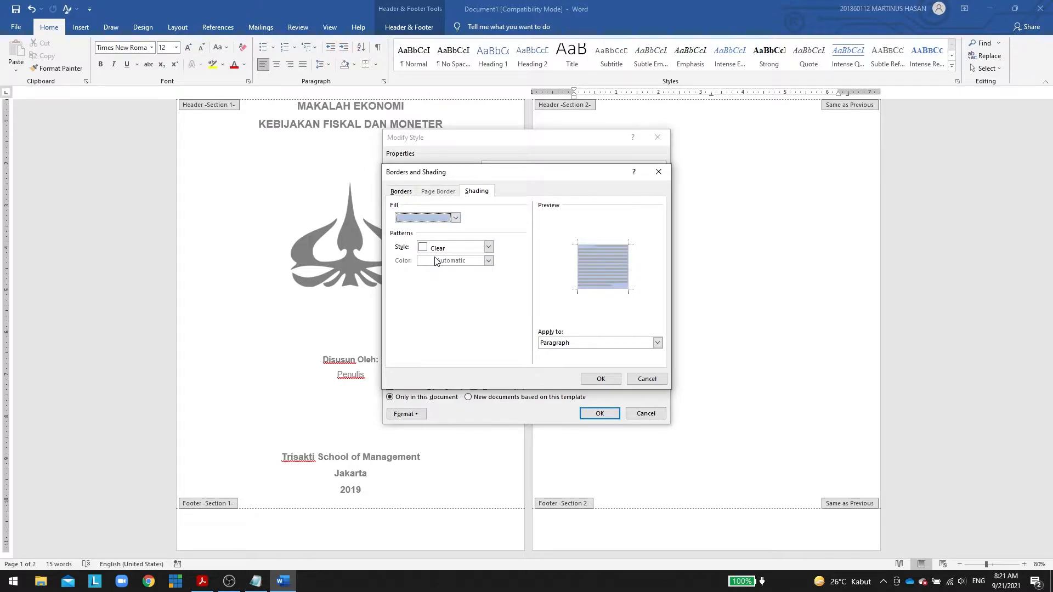
click(452, 219)
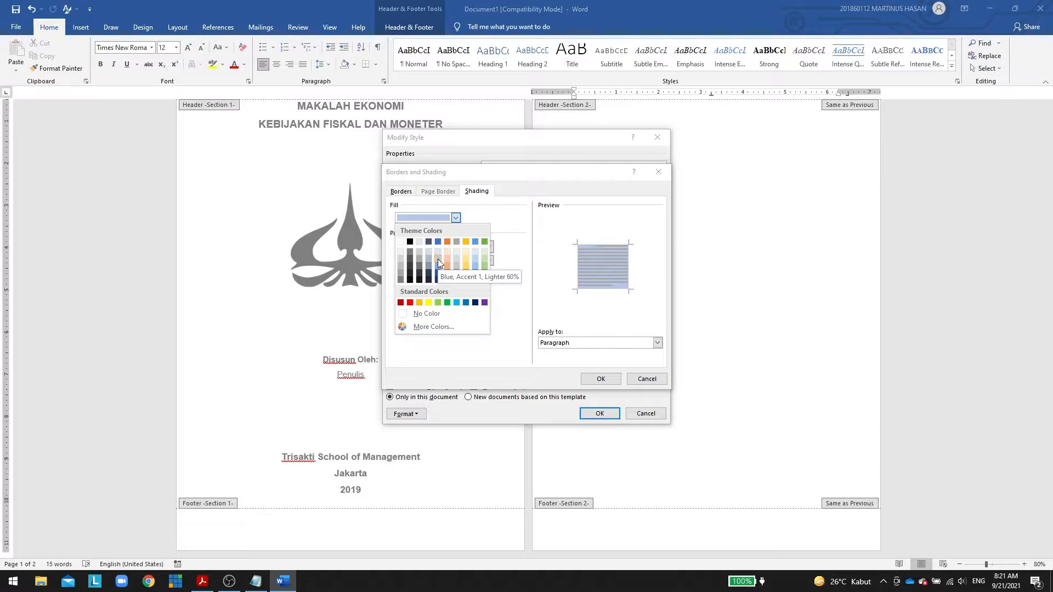
click(598, 380)
click(598, 380)
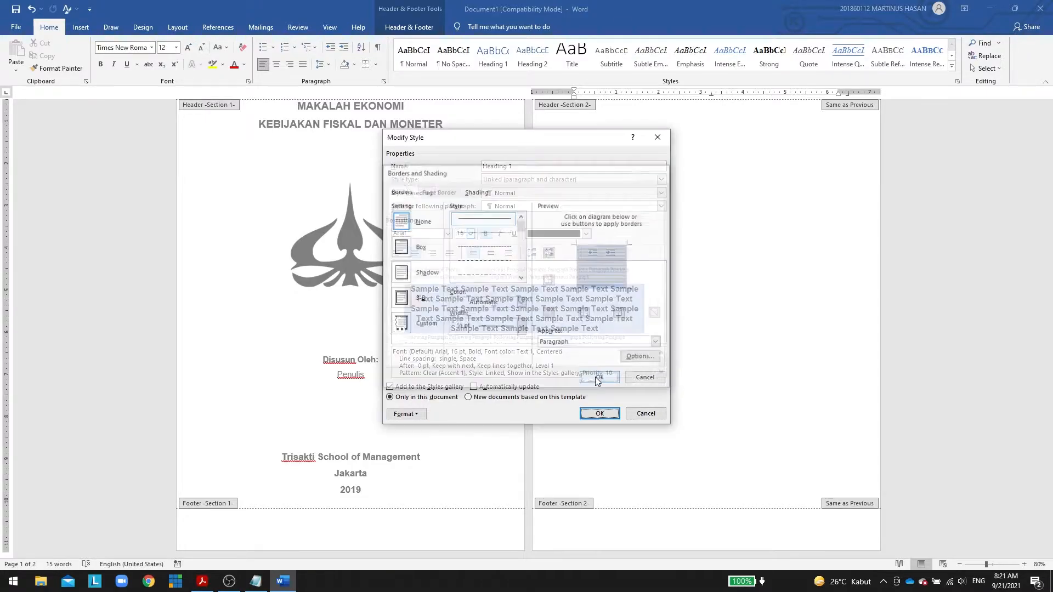
click(599, 415)
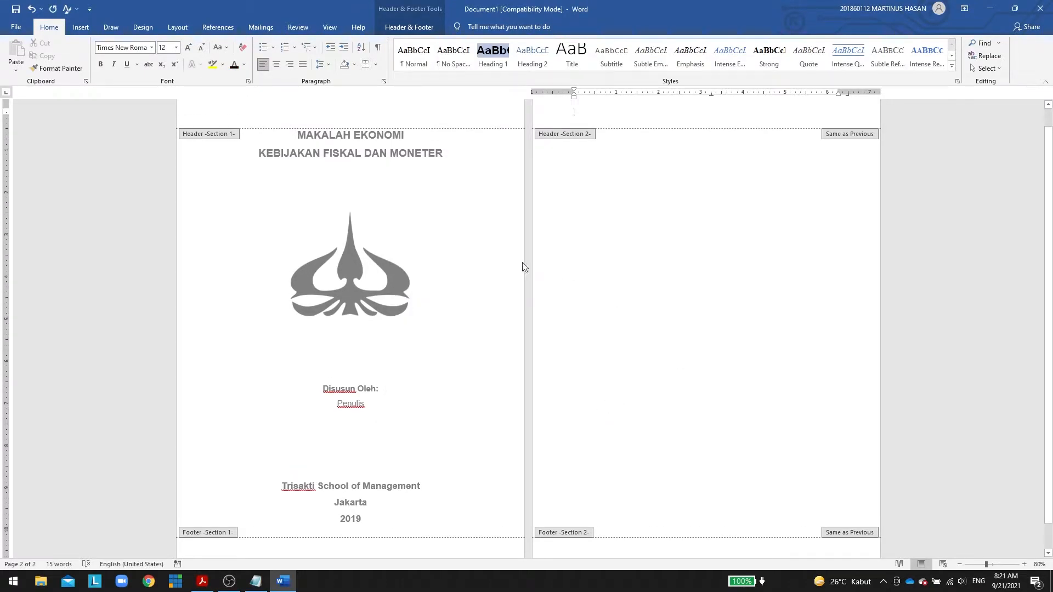
Check the Heading 2, Heading 3 and Normal columns of the PDF's requirements table, and apply the Heading 2 style in the Word document.
key(alt+Tab)
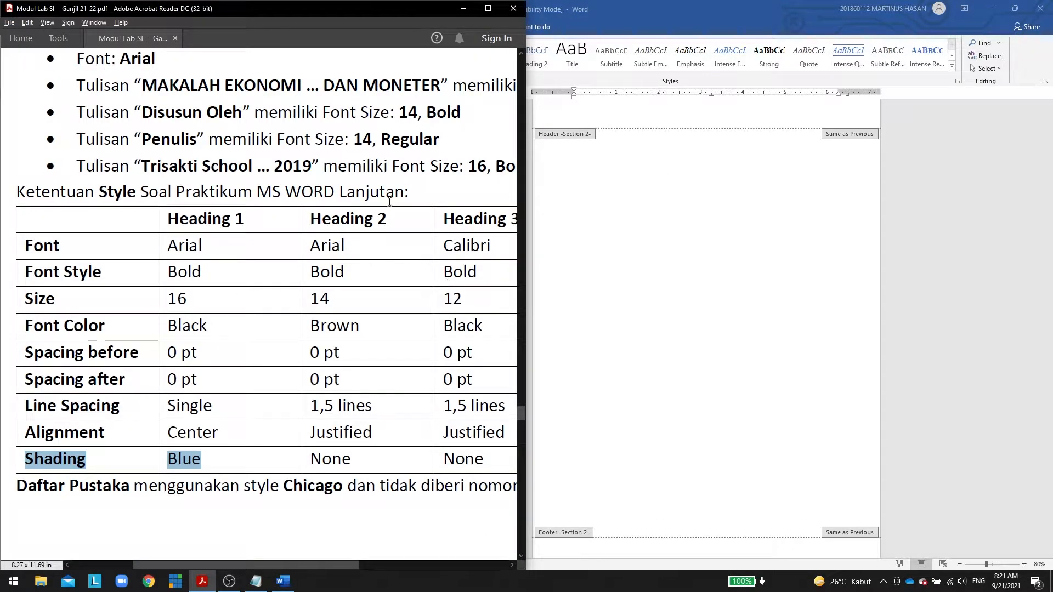
key(alt+Tab)
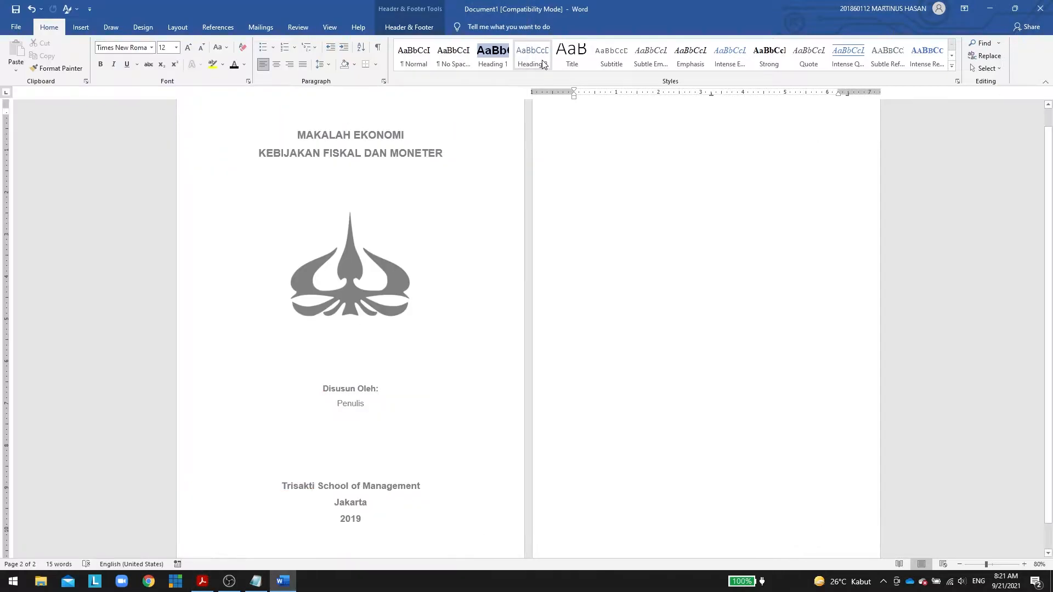
key(alt+Tab)
drag(285, 564, 363, 557)
key(alt+Tab)
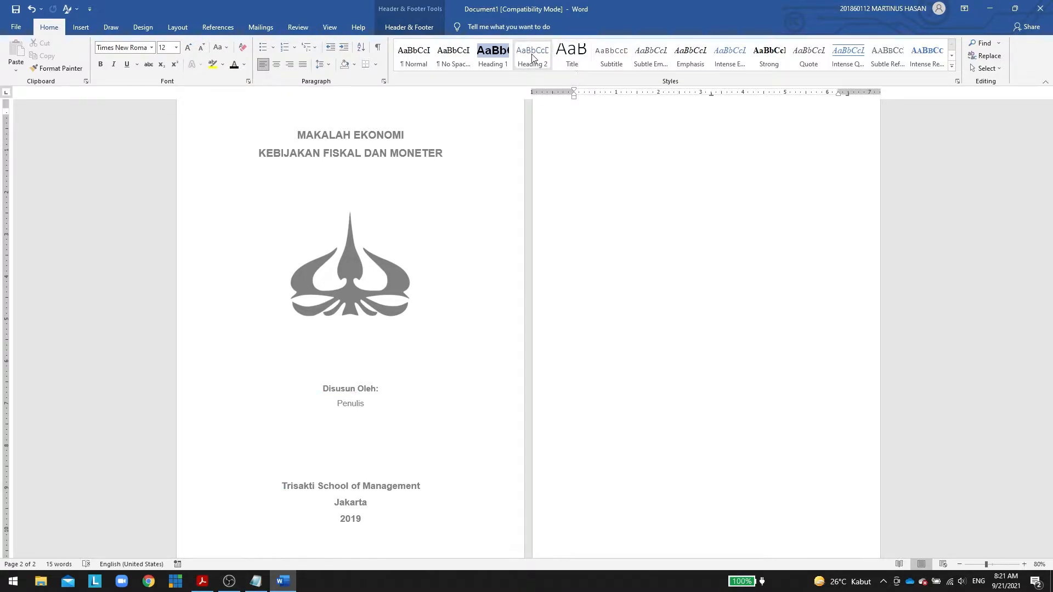
click(529, 57)
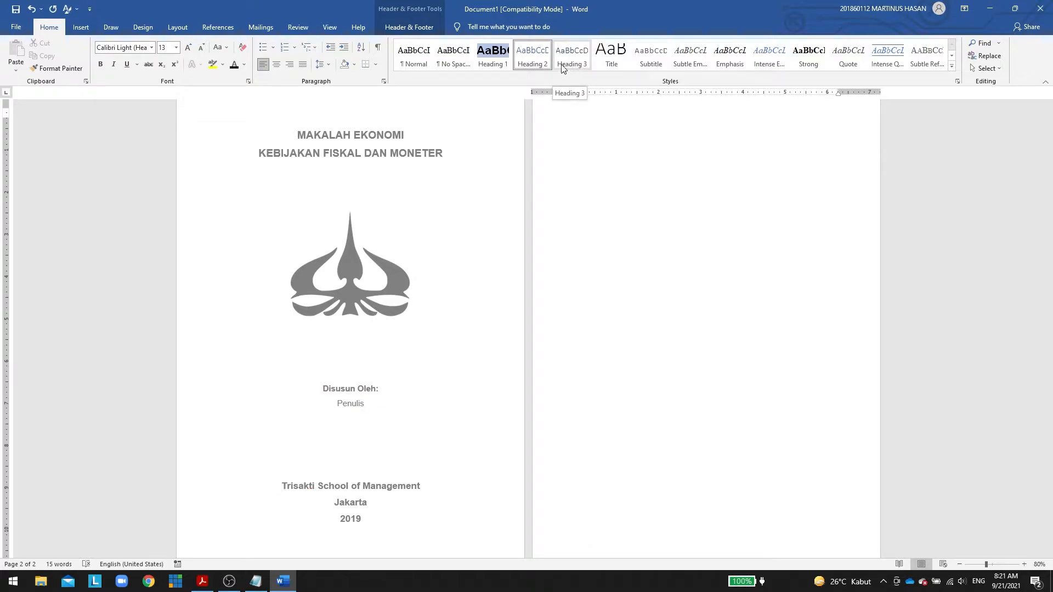
Modify the Heading 2 style and set its font to Calibri, consulting the PDF's requirements table.
right_click(532, 56)
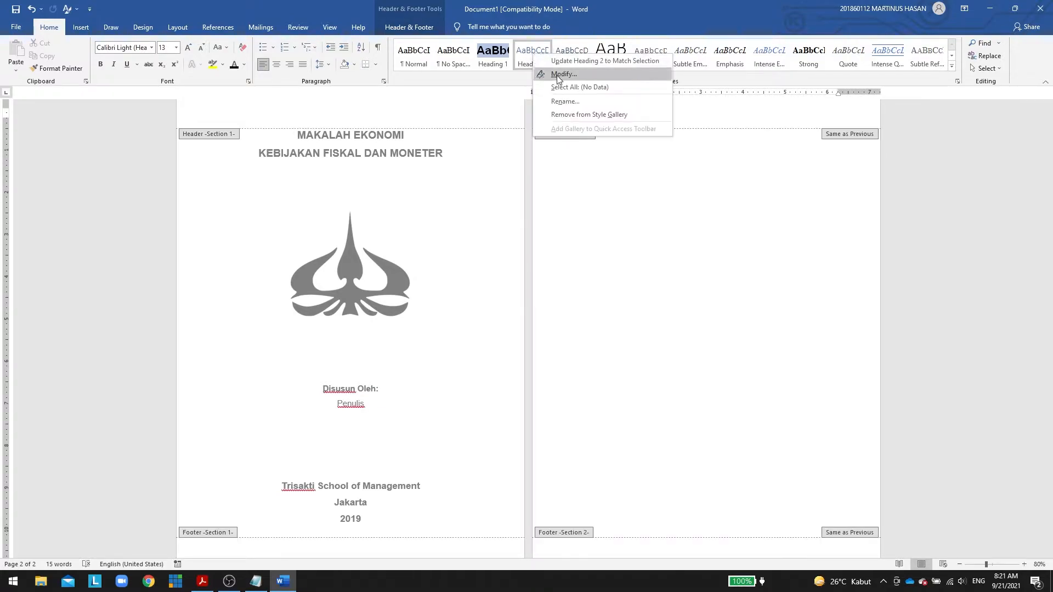
click(558, 74)
key(alt+Tab)
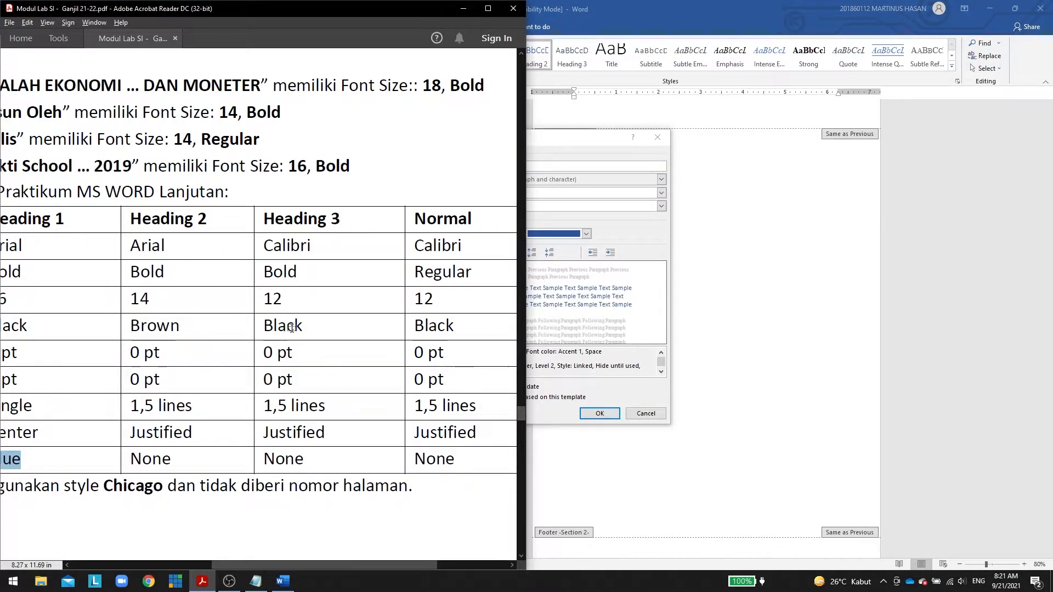
key(alt+Tab)
click(434, 235)
text(Calibri)
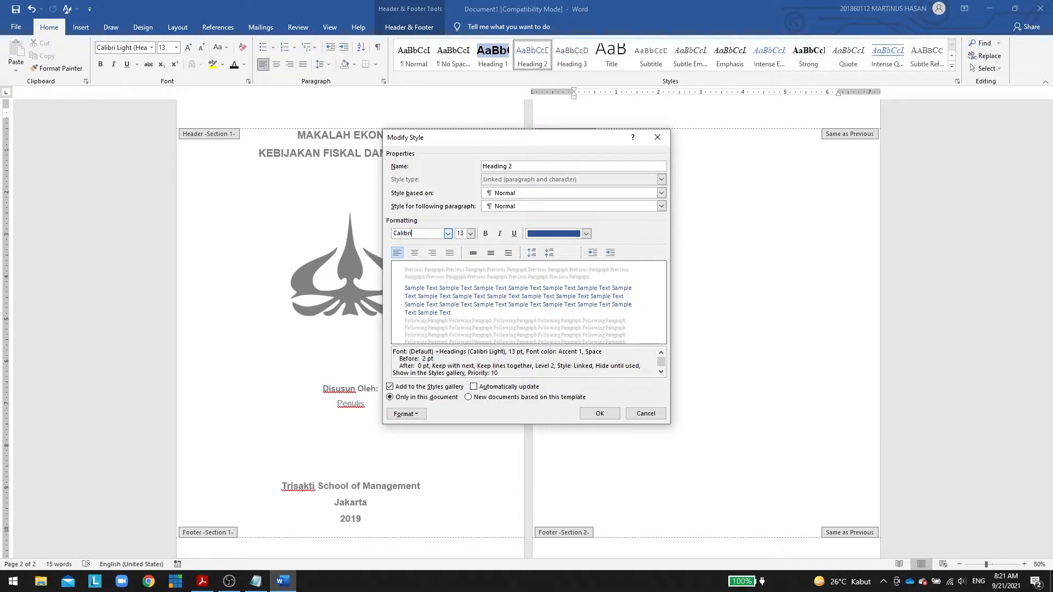
Make the Heading 2 style bold at size 12 with a black font color.
click(486, 234)
click(463, 233)
text(12)
click(565, 236)
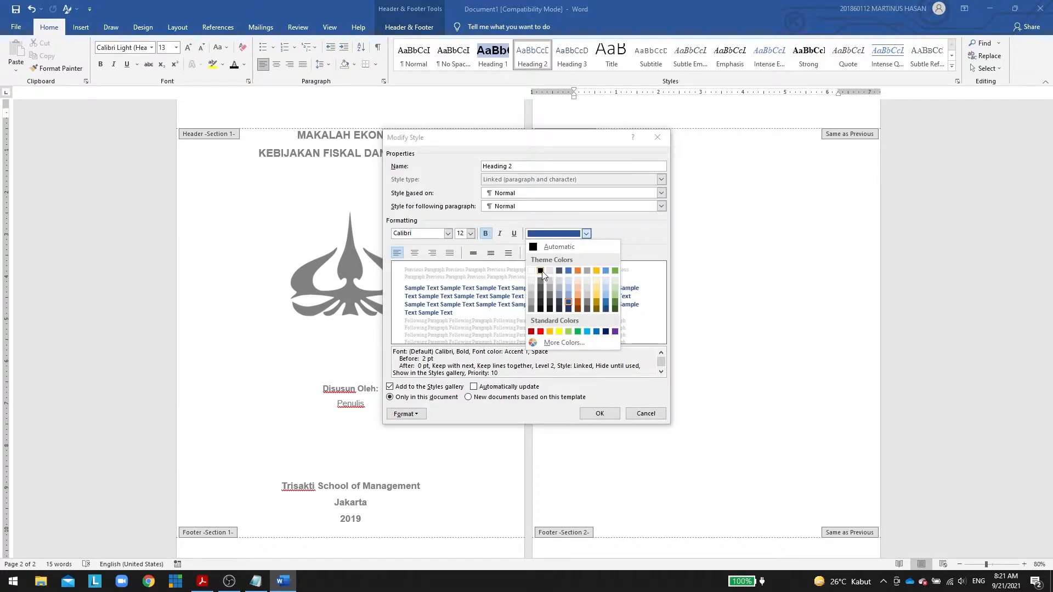
click(540, 271)
Set the Heading 2 style's paragraph format to Justified, 0 pt spacing before and 1.5 lines spacing, checking against the PDF table.
click(406, 414)
click(430, 442)
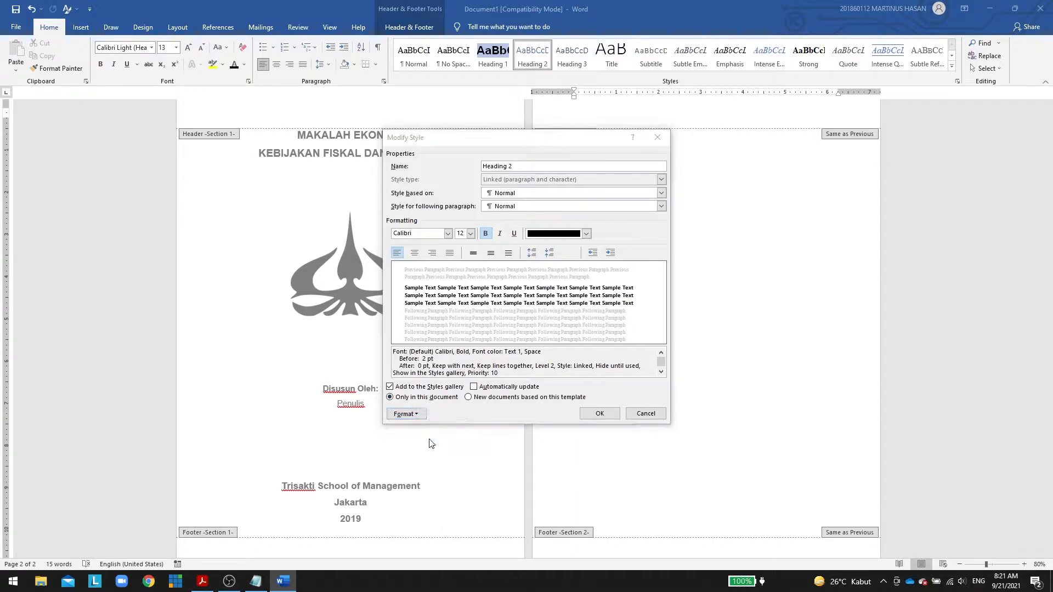
key(alt+Tab)
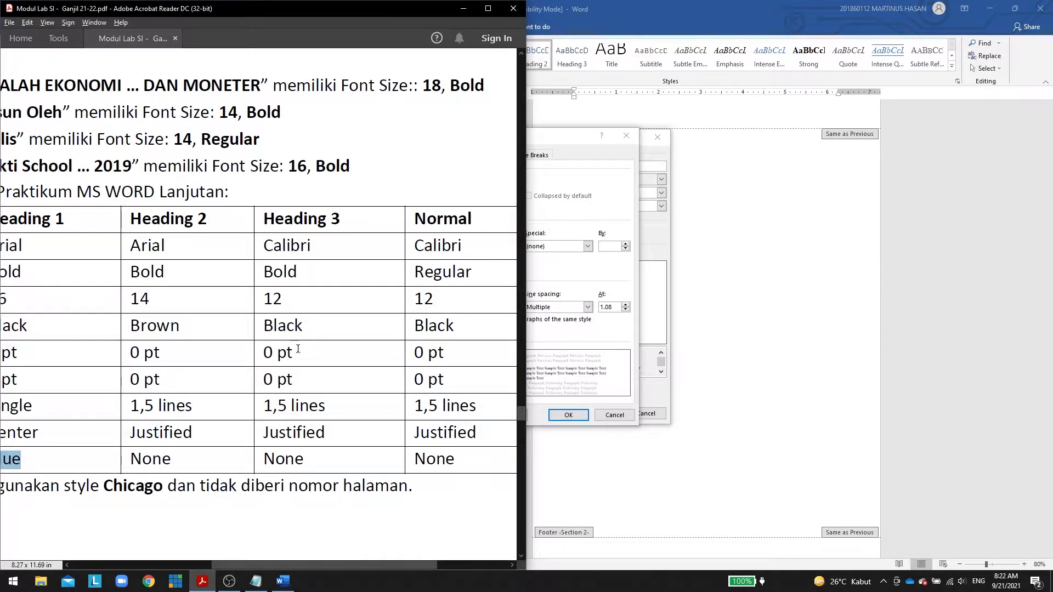
drag(251, 566, 179, 574)
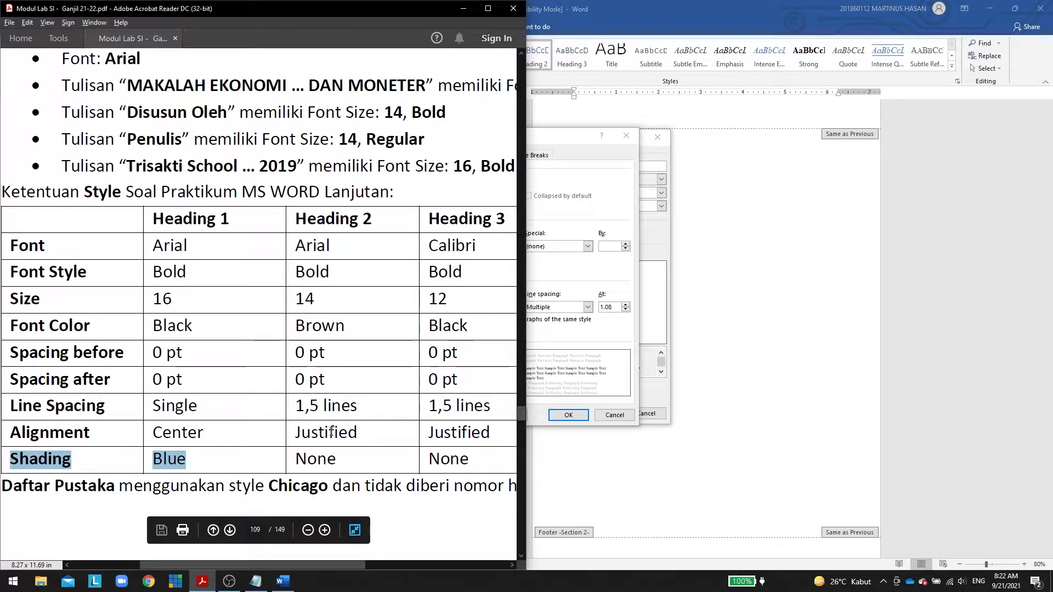
key(alt+Tab)
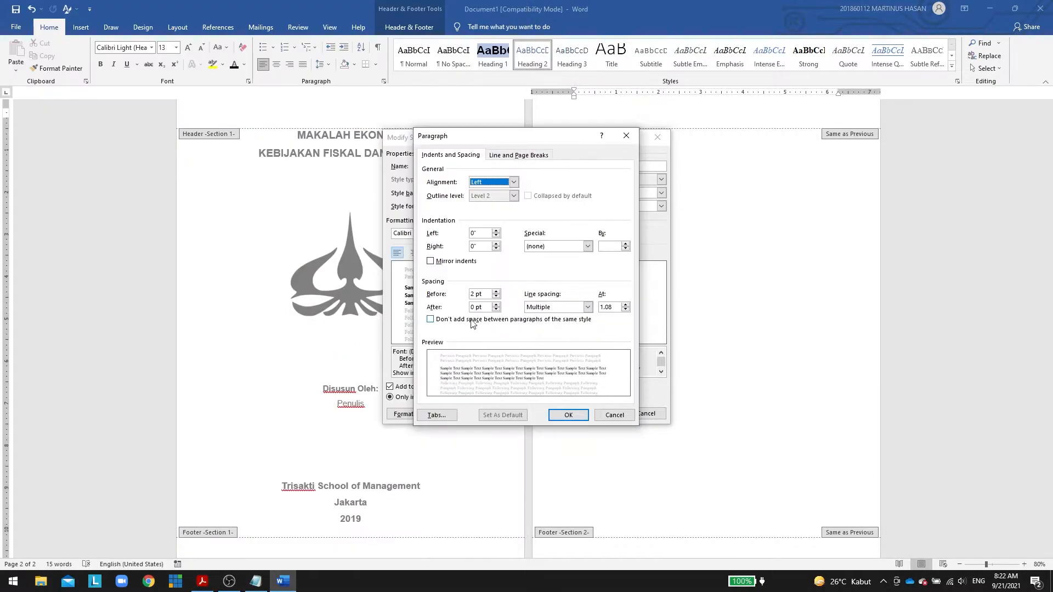
click(476, 295)
click(476, 181)
click(480, 215)
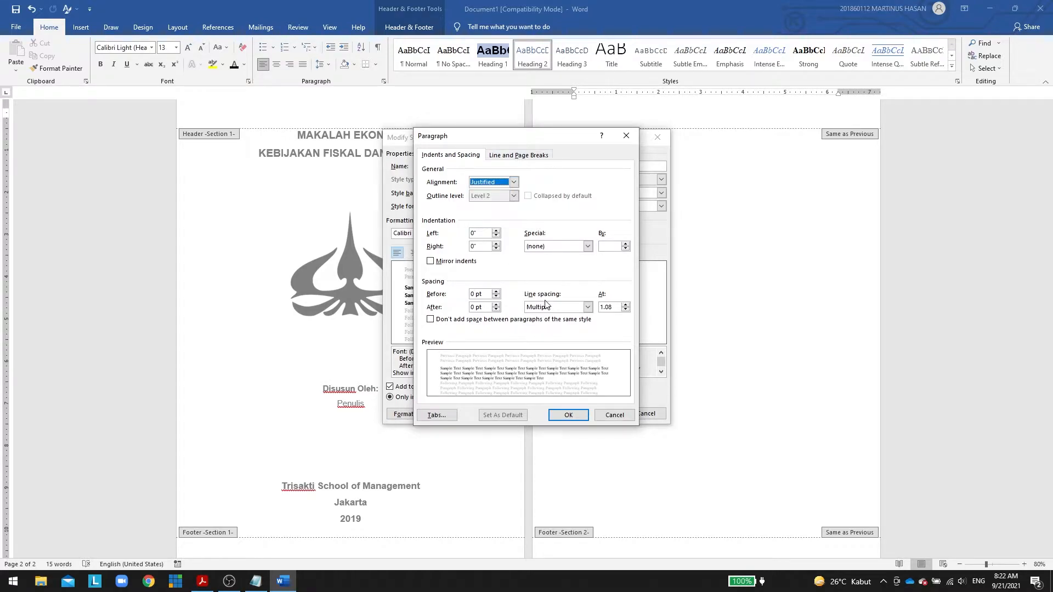
click(557, 307)
click(551, 325)
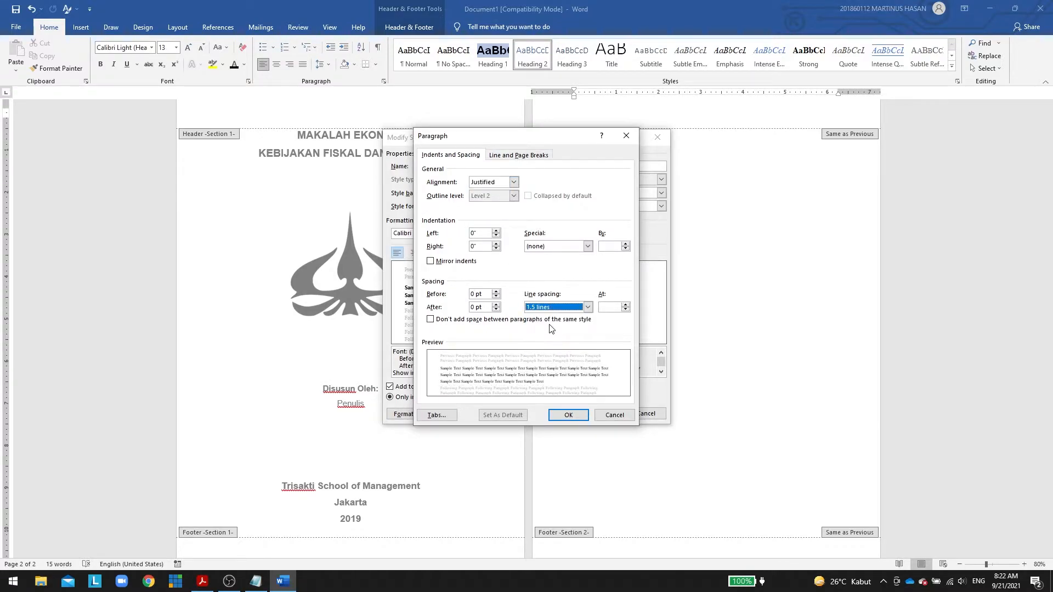
click(569, 414)
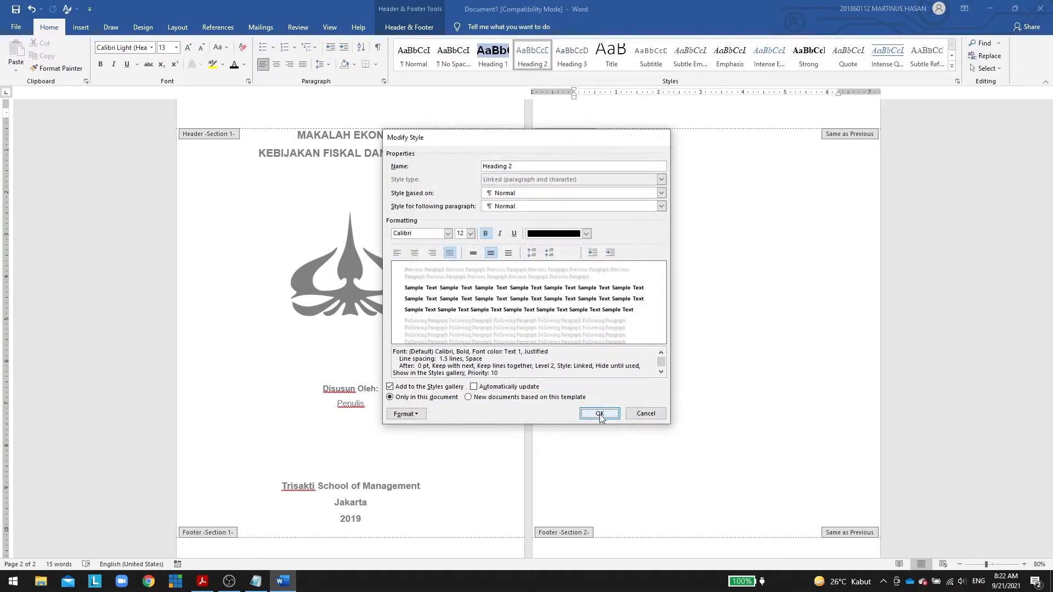
Save the Heading 2 style, then check its required font color in the PDF table and reopen the style for modification.
click(604, 415)
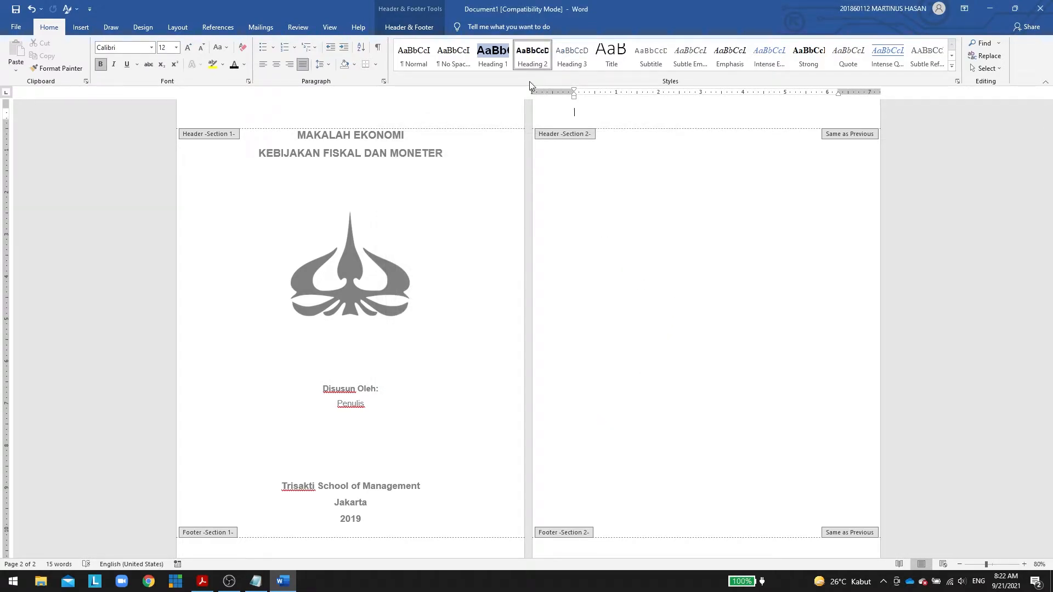
key(alt+Tab)
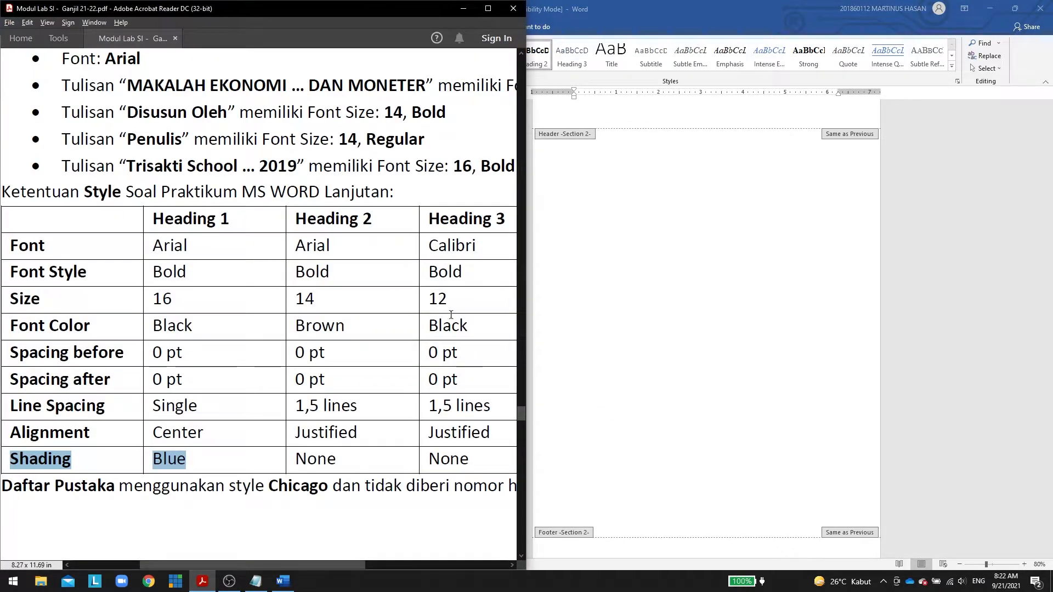
double_click(324, 326)
key(alt+Tab)
right_click(531, 61)
click(574, 80)
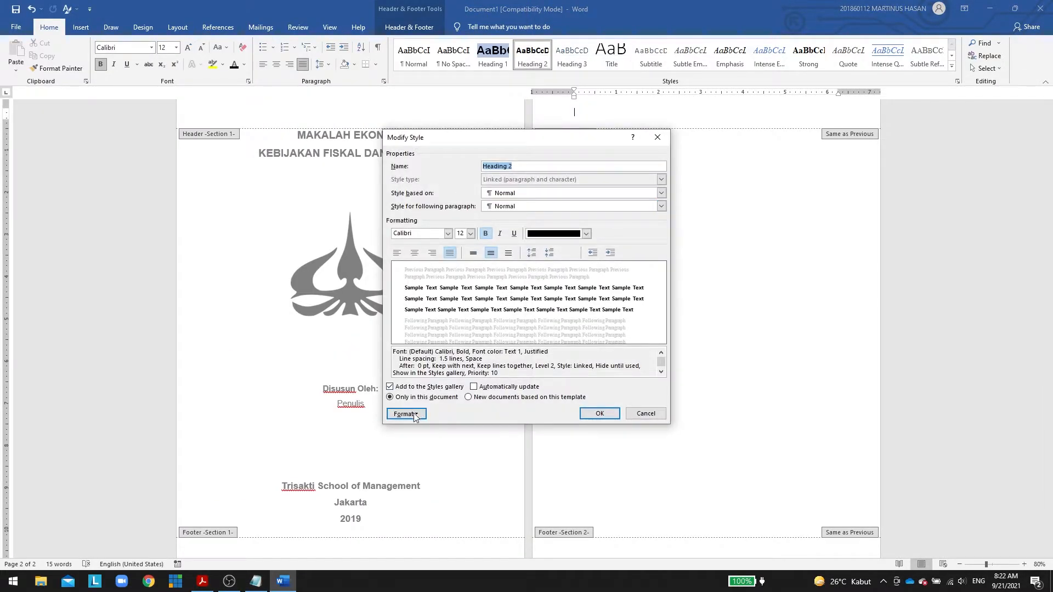
key(alt+Tab)
key(alt+Tab)
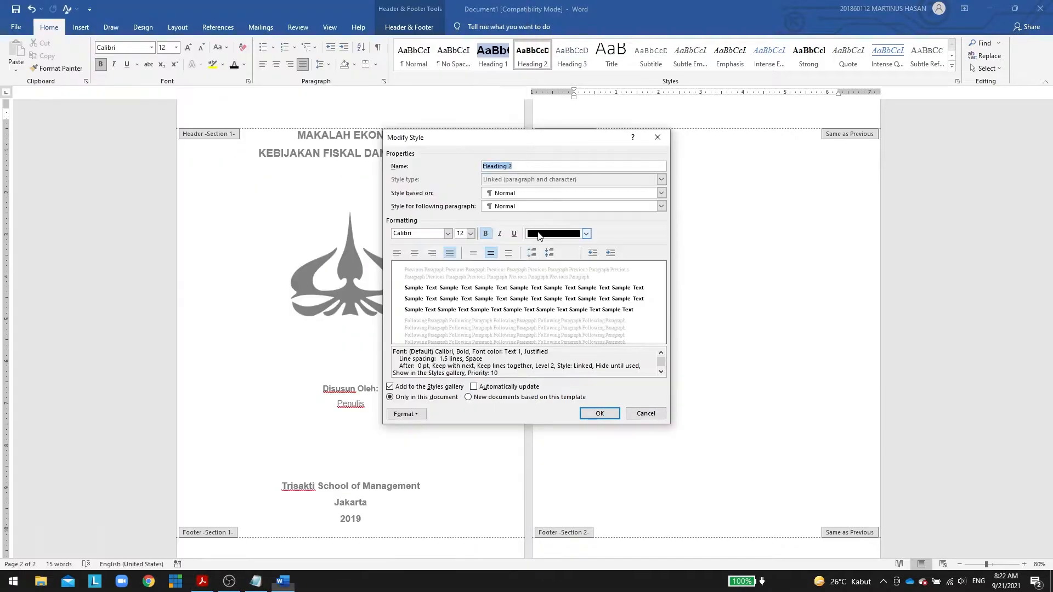
Set the Heading 2 style's font color to a custom orange-brown, RGB(204,102,0), and save the style.
click(586, 234)
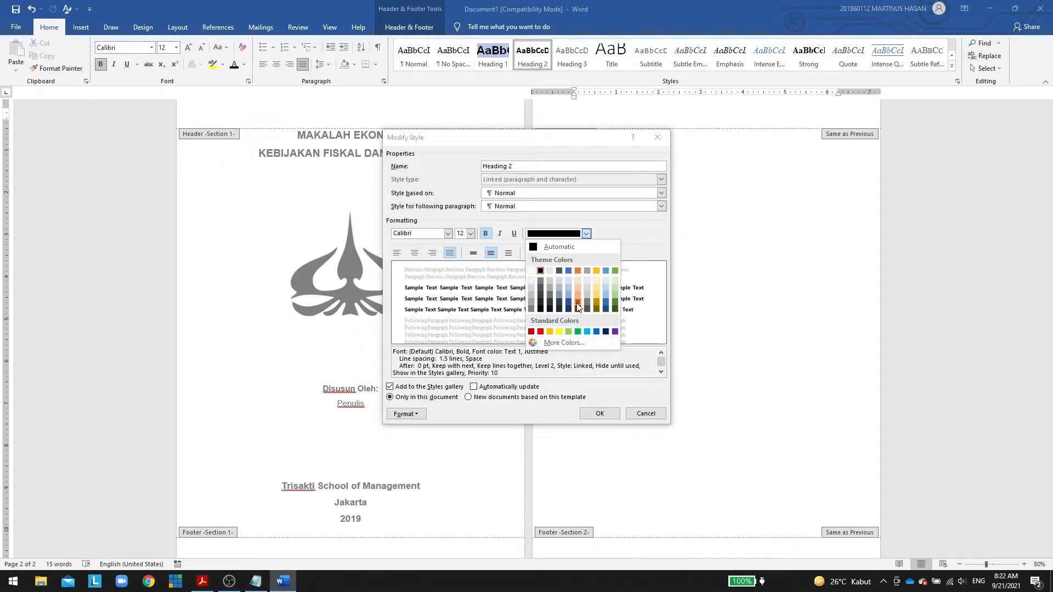
click(562, 342)
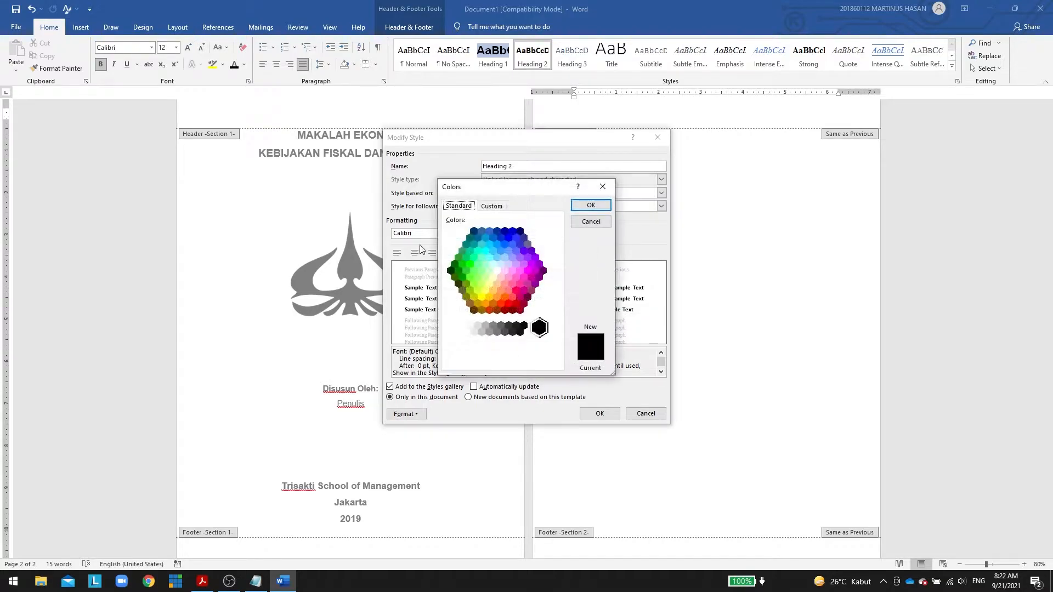
click(491, 304)
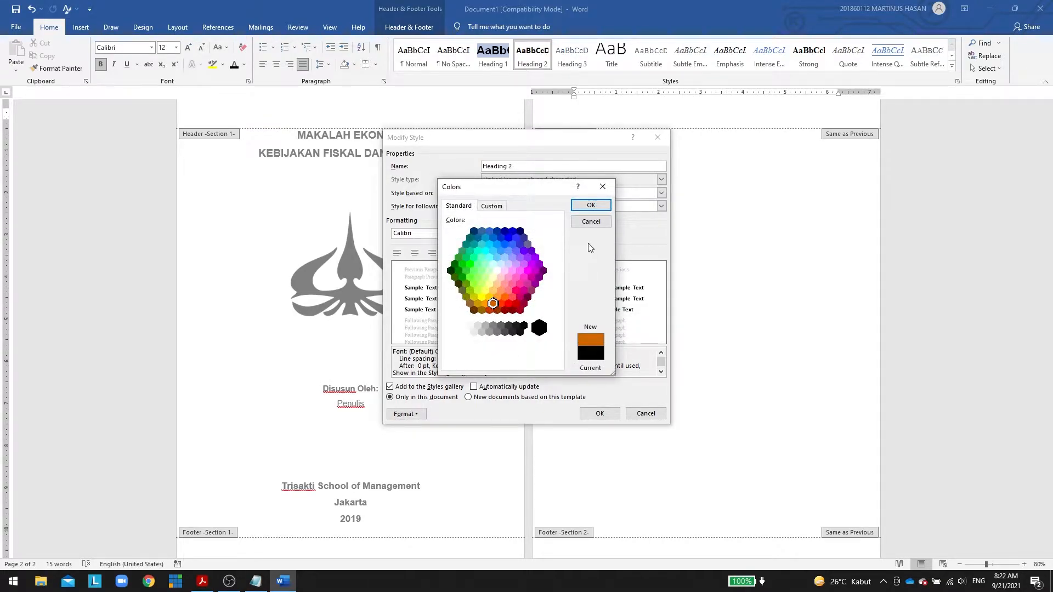
click(590, 205)
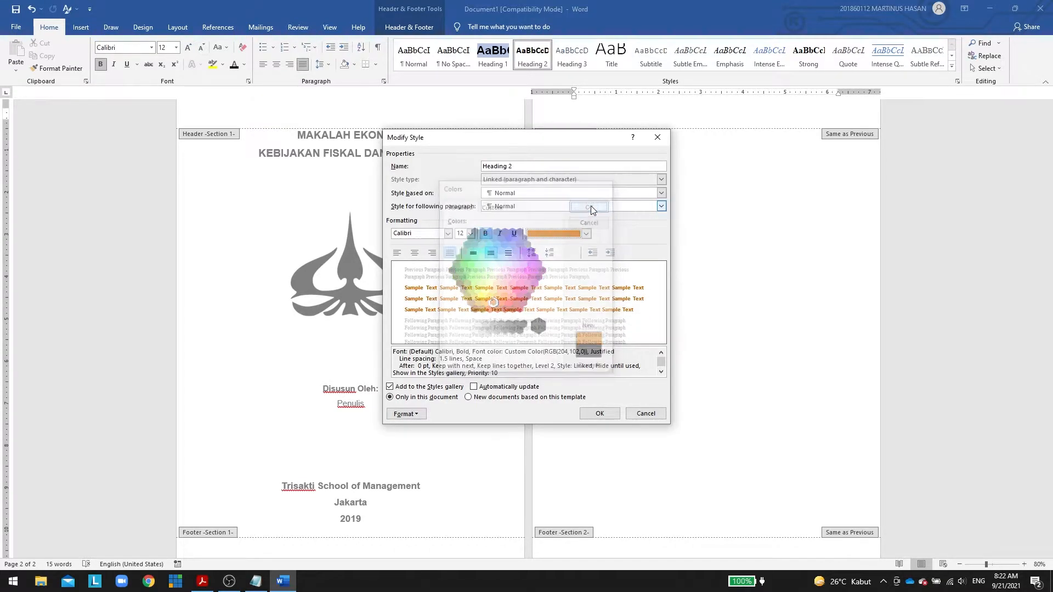
click(597, 414)
Check the Heading 3 column of the PDF's requirements table and open the Heading 3 style in Word for modification.
key(alt+Tab)
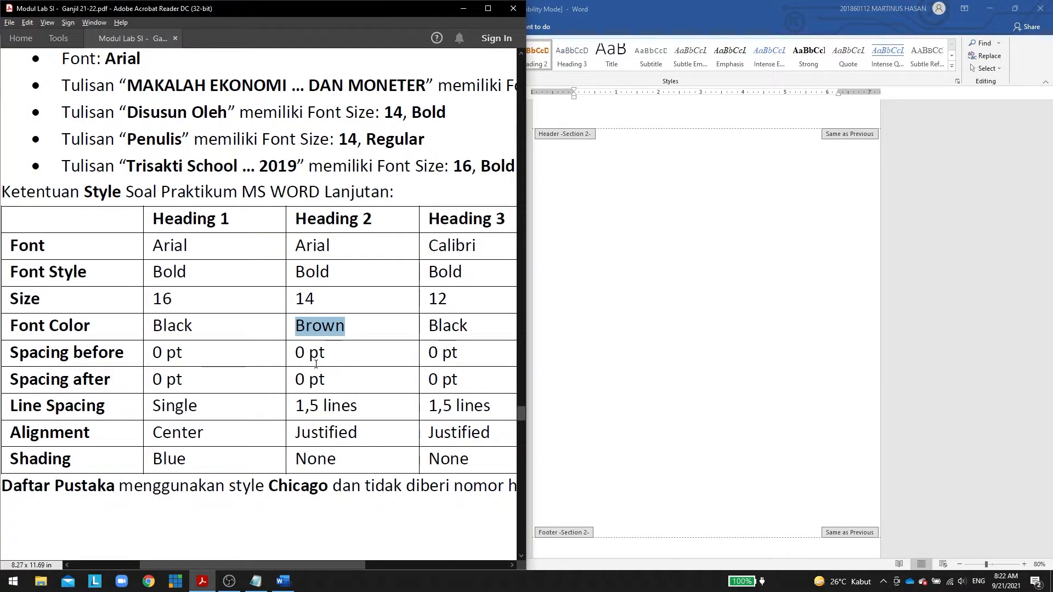
drag(321, 567, 415, 522)
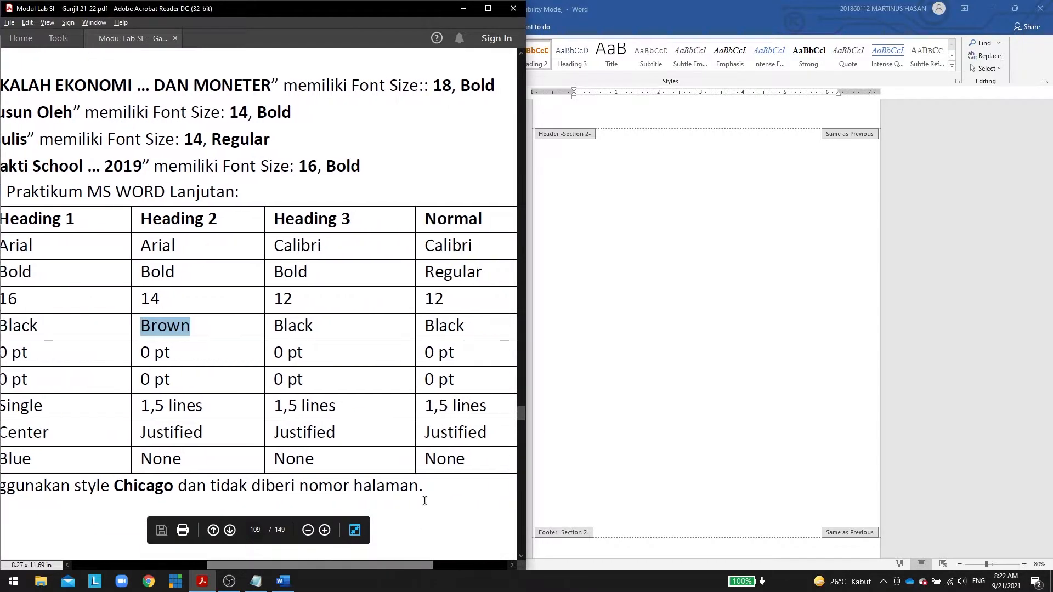
click(563, 59)
right_click(570, 57)
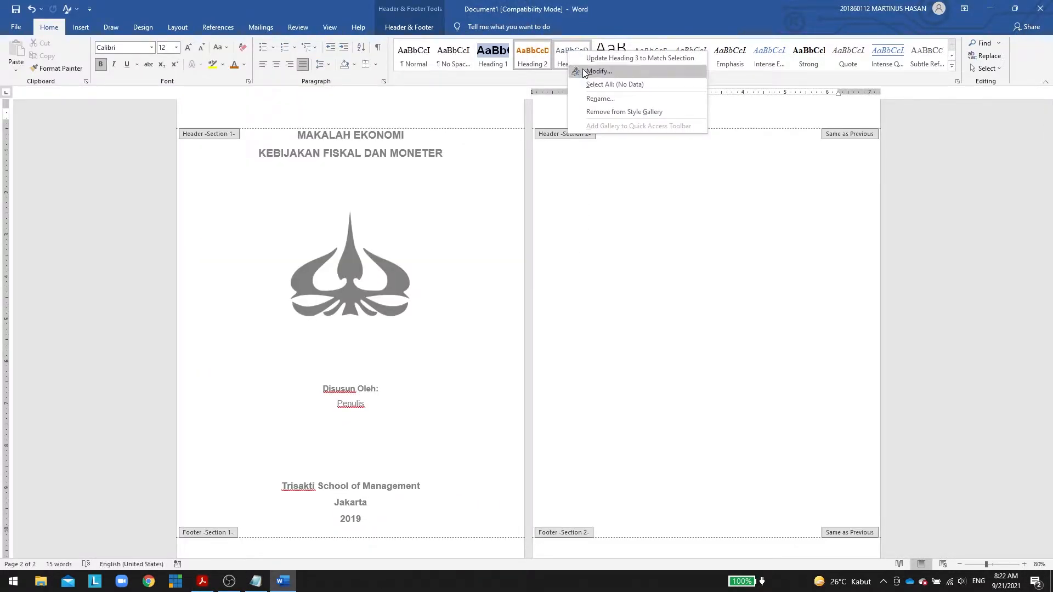
click(598, 72)
key(alt+Tab)
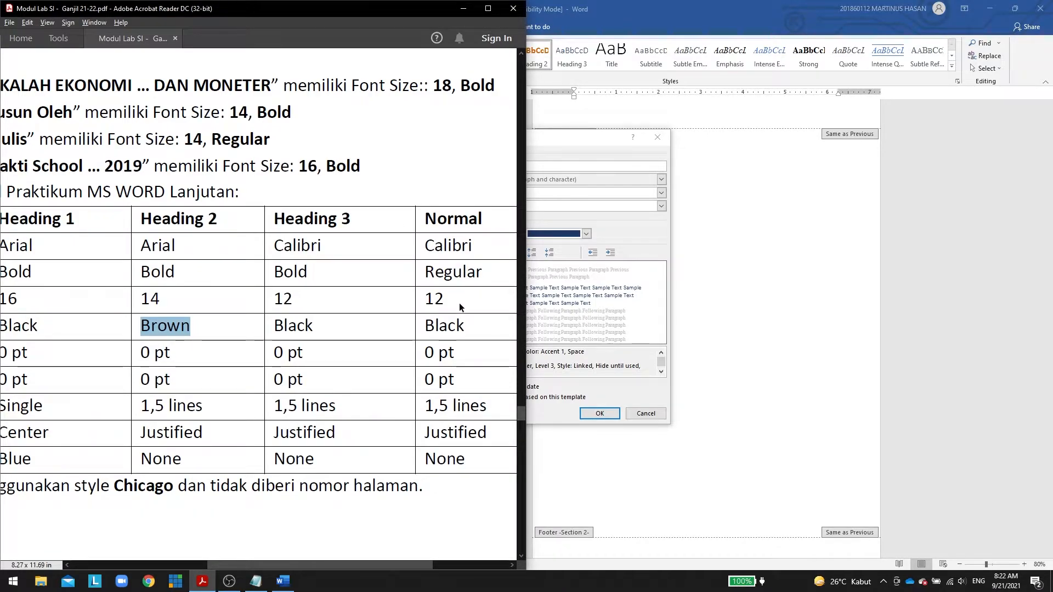
Set the Heading 3 style's font to Calibri and its font color to black, checking against the PDF table.
key(alt+Tab)
click(437, 233)
text(Calibri)
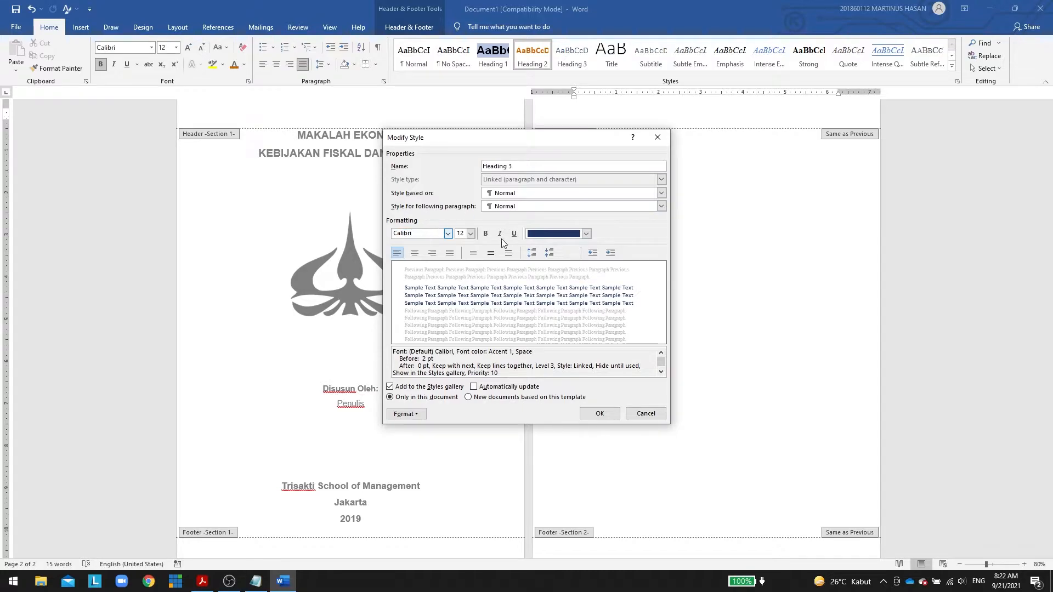
key(alt+Tab)
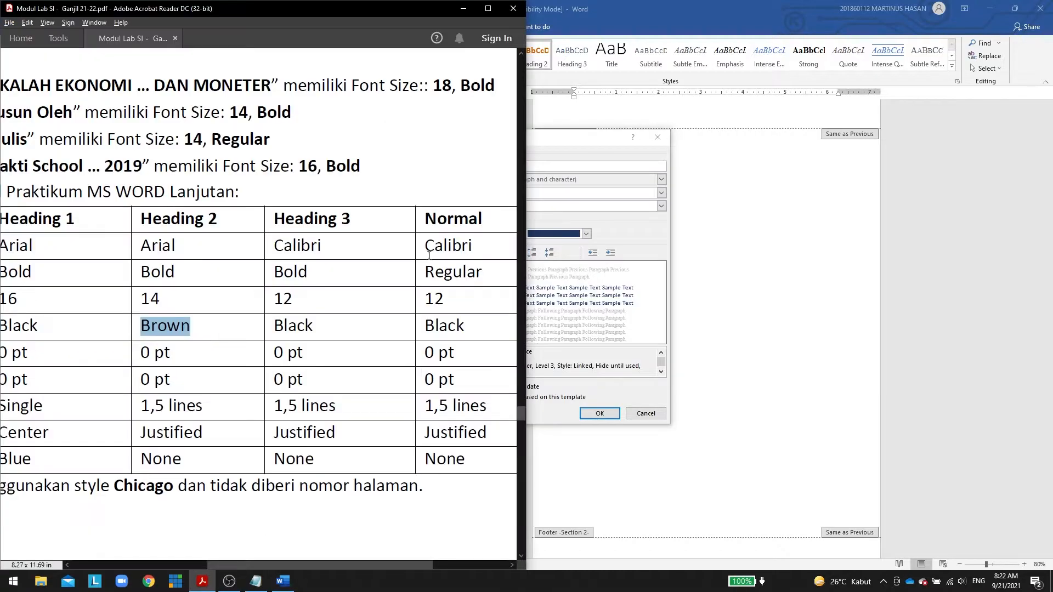
click(565, 235)
click(541, 278)
Set the Heading 3 style's paragraph format to Justified with 0 pt spacing before and 1.5 lines spacing, consulting the PDF.
click(406, 414)
click(416, 439)
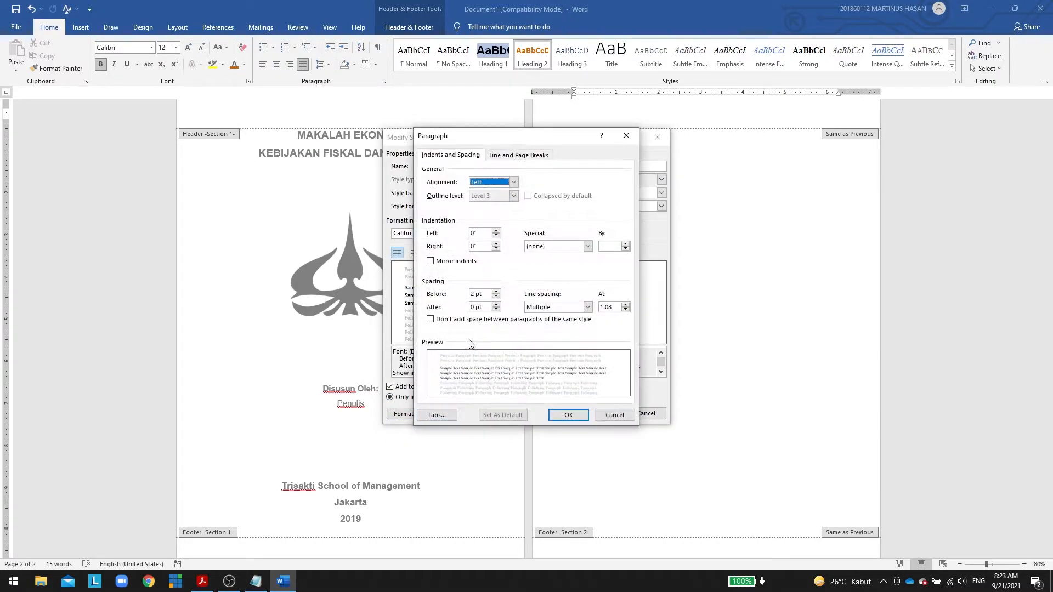
click(476, 294)
click(202, 580)
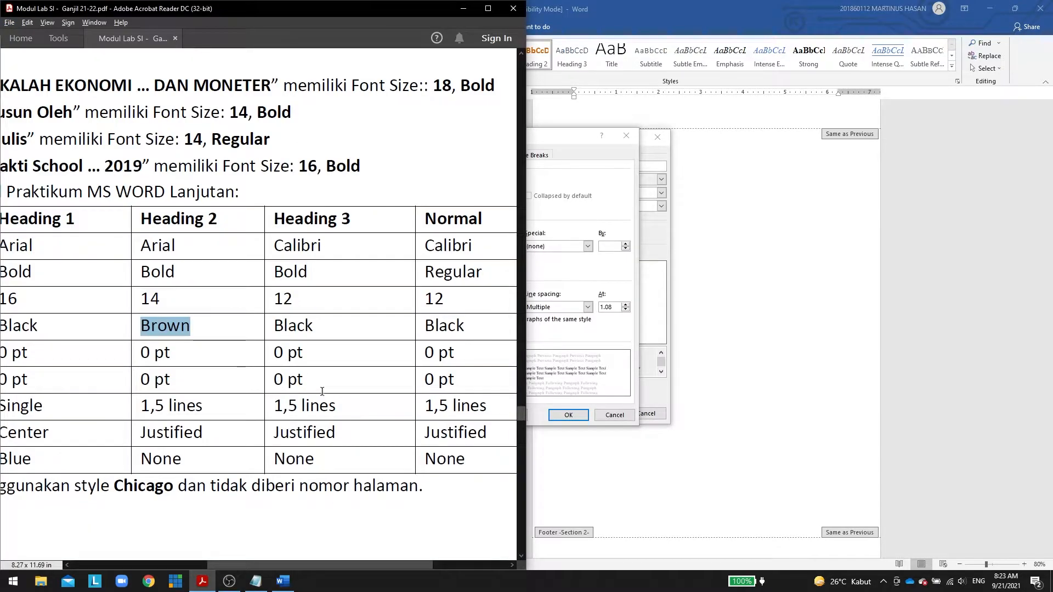
click(587, 307)
click(555, 324)
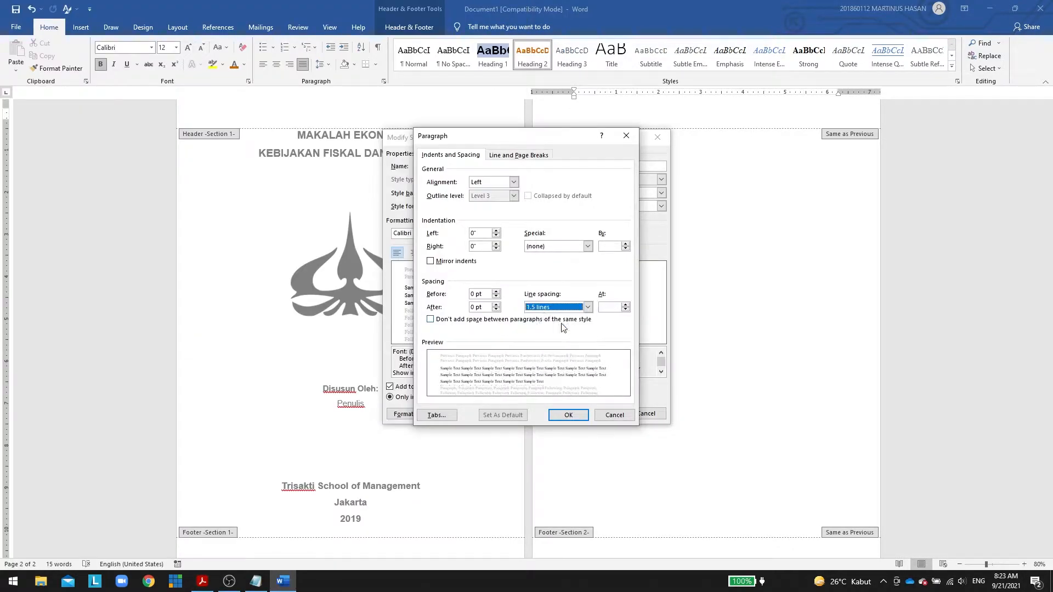
click(482, 185)
click(489, 216)
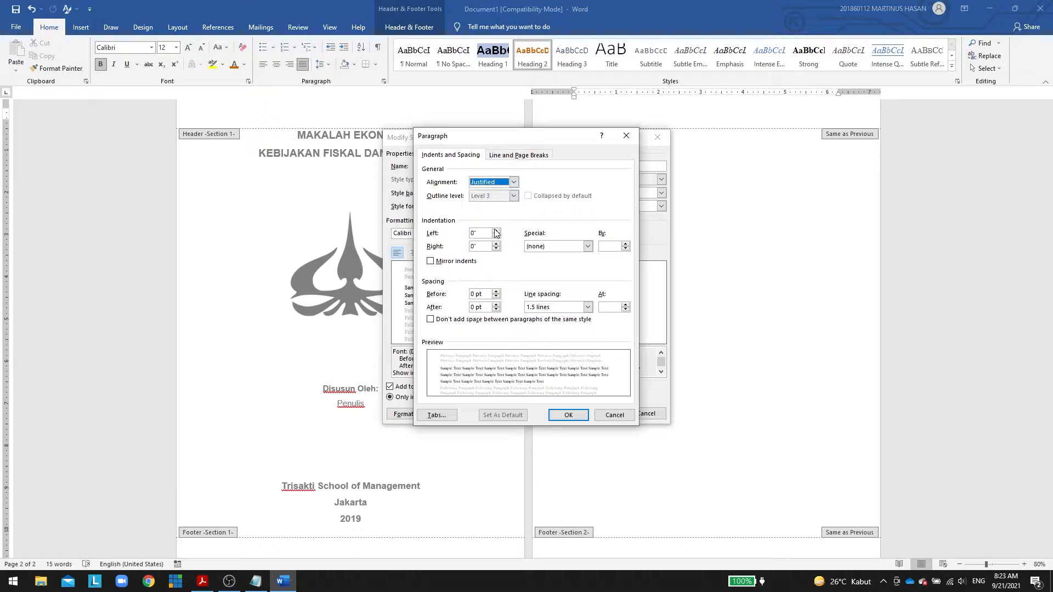
Check the Heading 3 shading requirement in the PDF table and save the modified Heading 3 style.
key(alt+Tab)
double_click(294, 459)
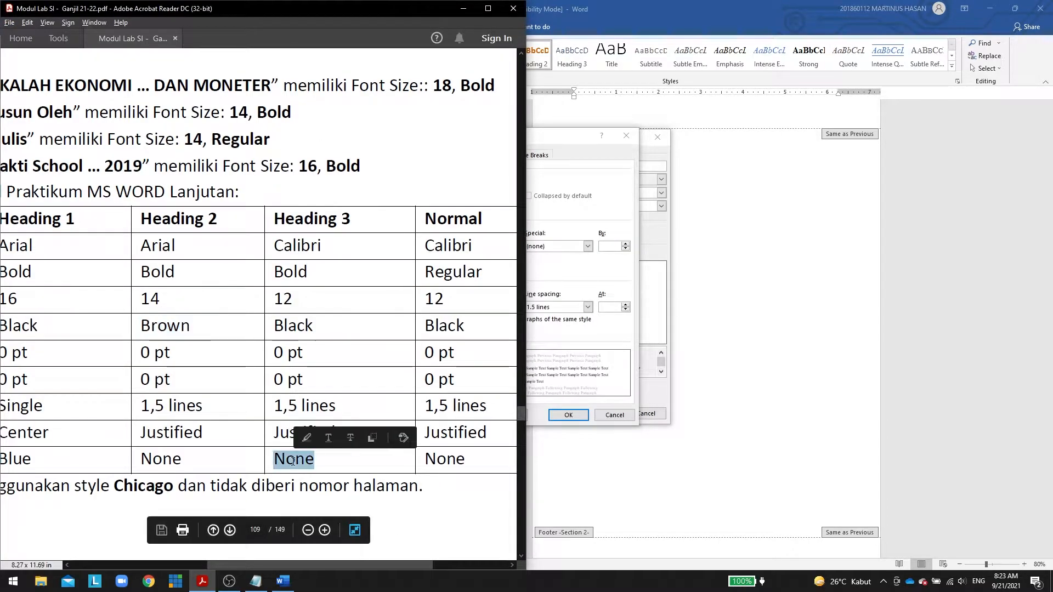
scroll(296, 567, left, 5)
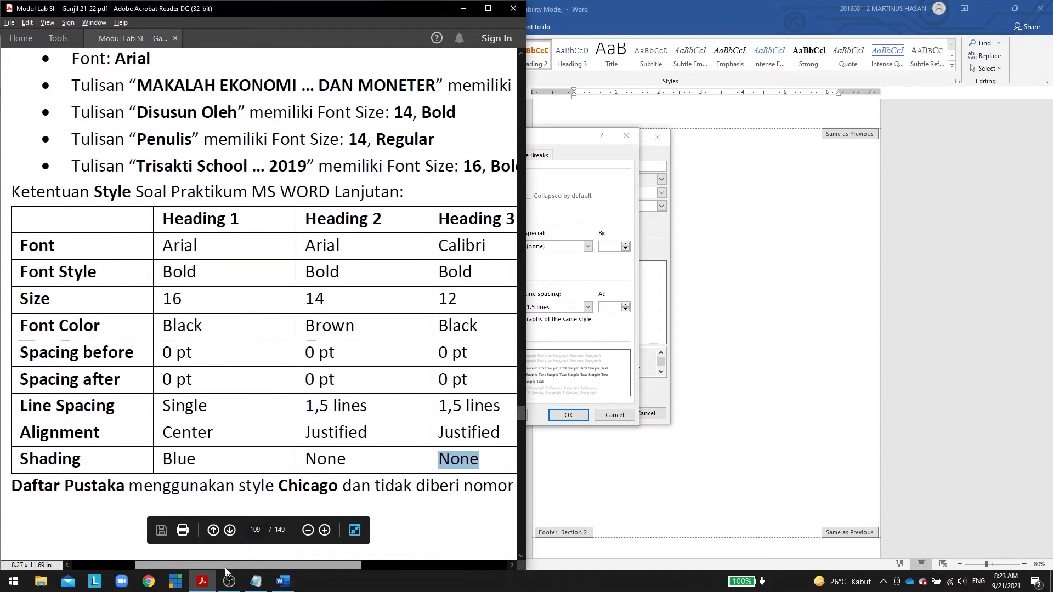
key(alt+Tab)
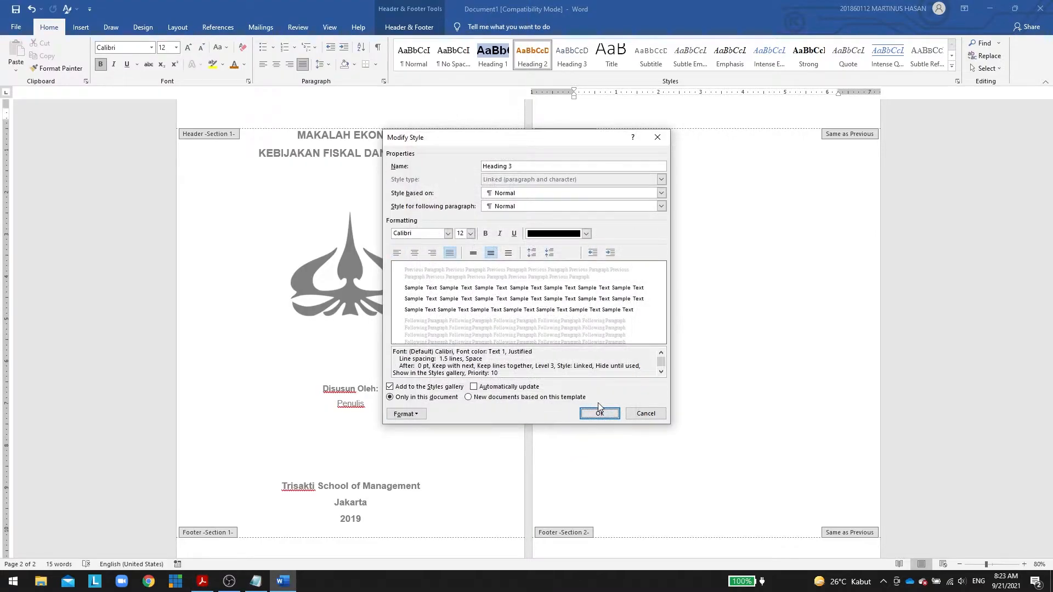
click(592, 416)
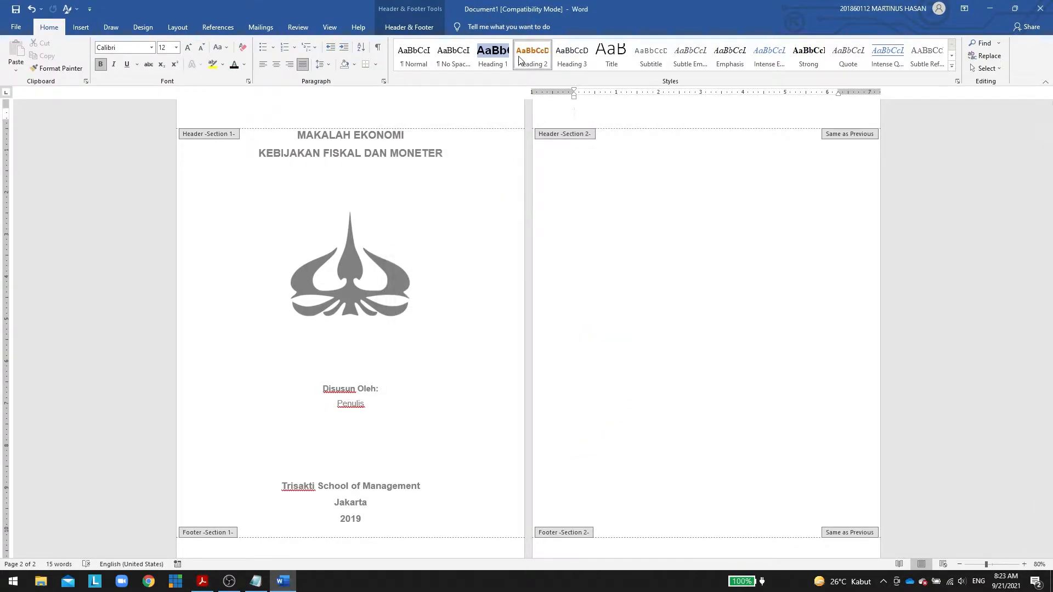
View the Normal column of the PDF's requirements table and open the Normal style in Word for modification.
key(alt+Tab)
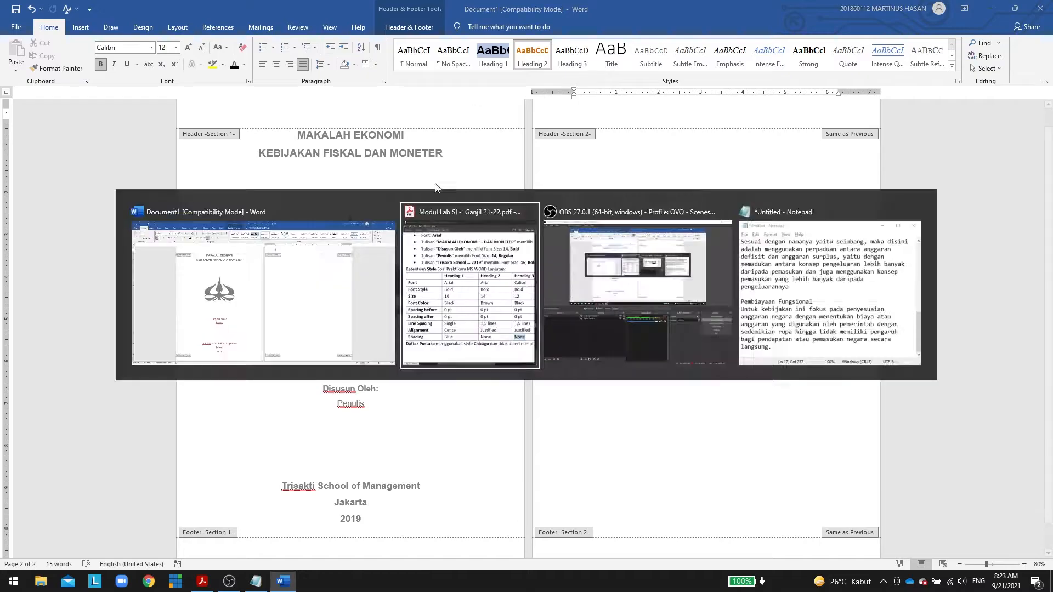
drag(311, 566, 382, 564)
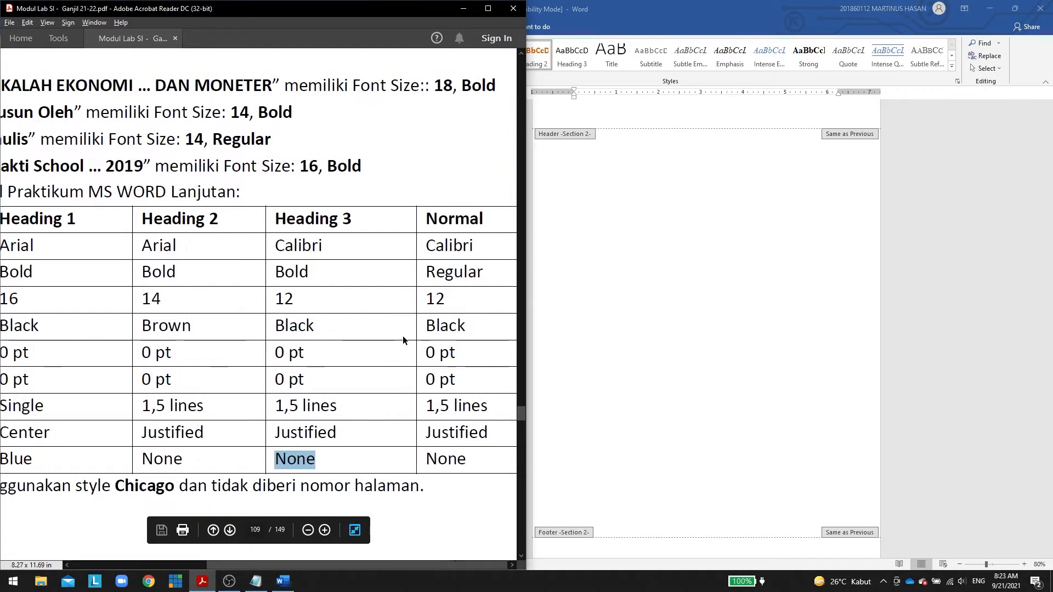
scroll(403, 336, down, 1)
scroll(404, 336, down, 1)
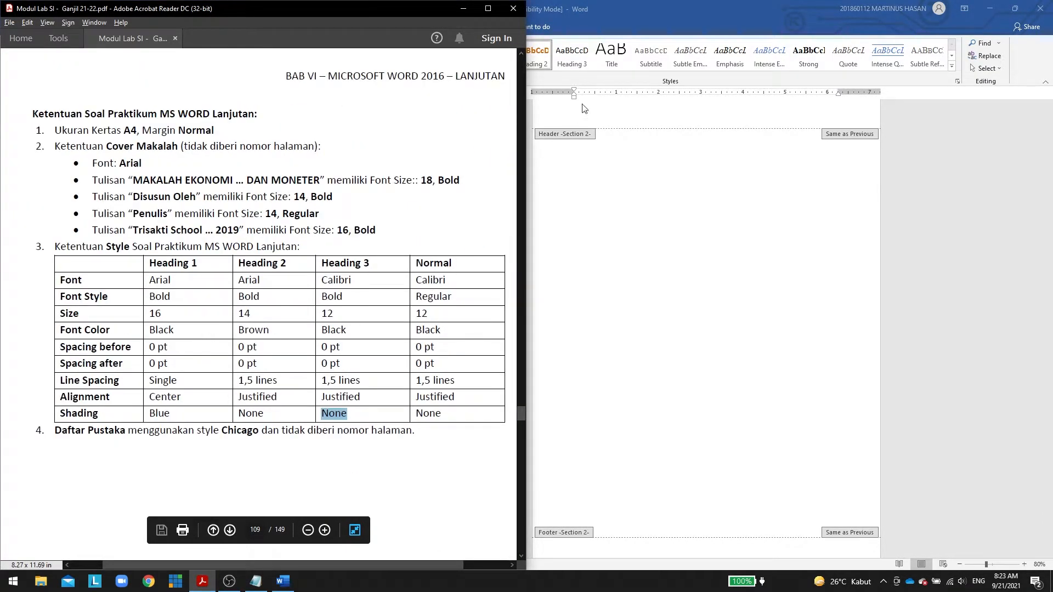
click(564, 77)
right_click(414, 55)
click(433, 71)
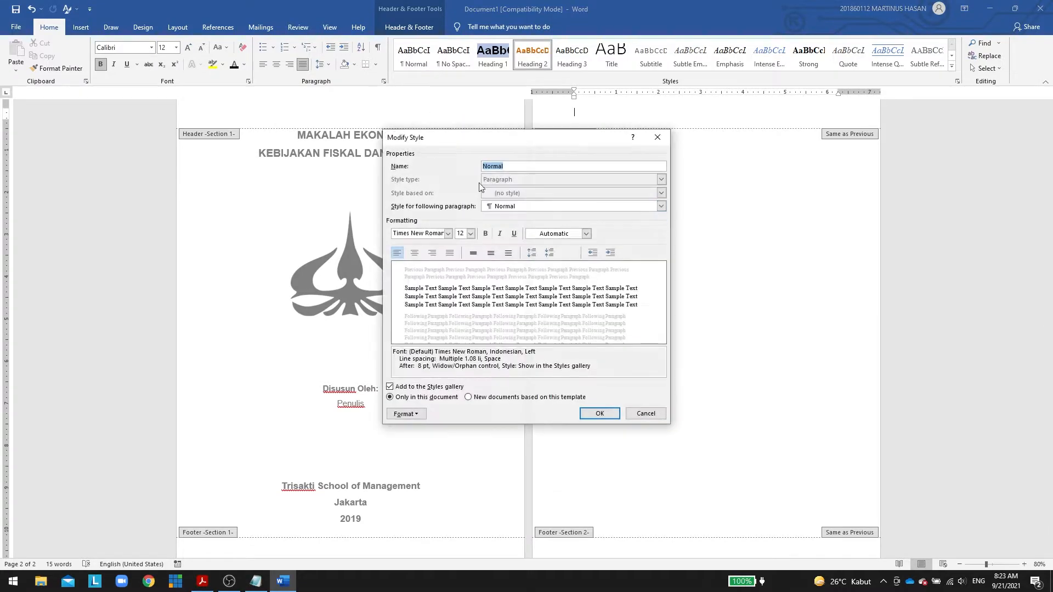
Set the Normal style's font to Calibri and its font color to black, following the PDF table.
key(alt+Tab)
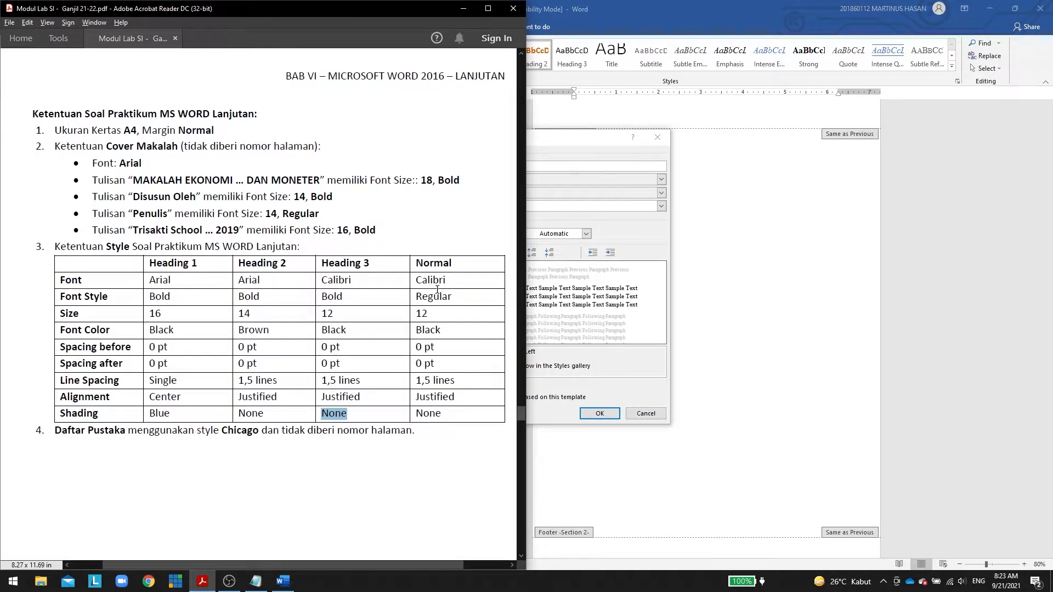
key(alt+Tab)
key(Tab)
key(Tab)
text(Calibri)
key(Delete)
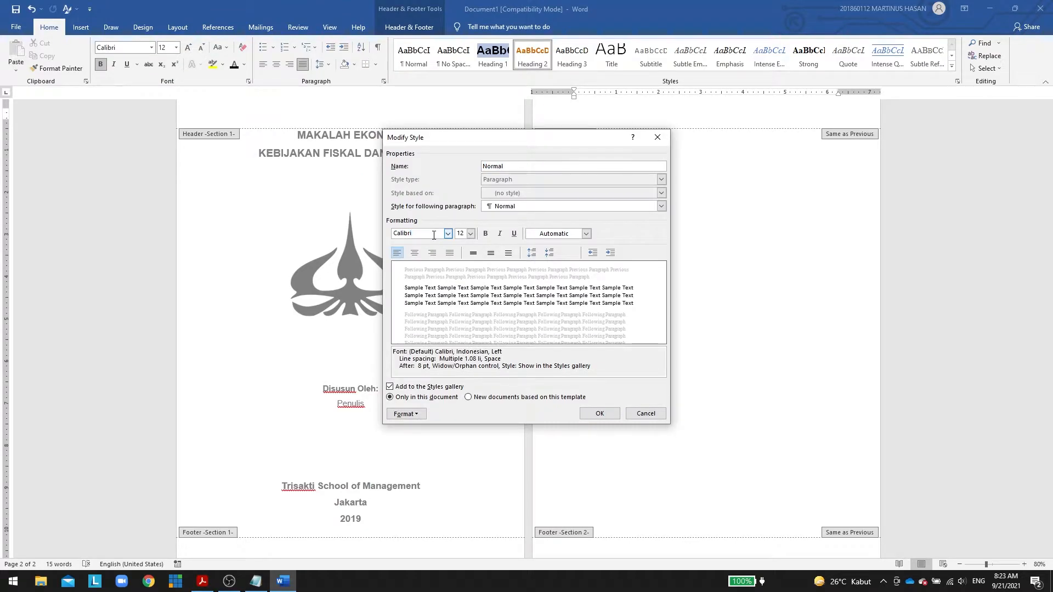
click(569, 236)
click(541, 272)
Set the Normal style's paragraph format to Justified, 0 pt spacing after and 1.5 lines spacing per the PDF, and save the style.
key(alt+Tab)
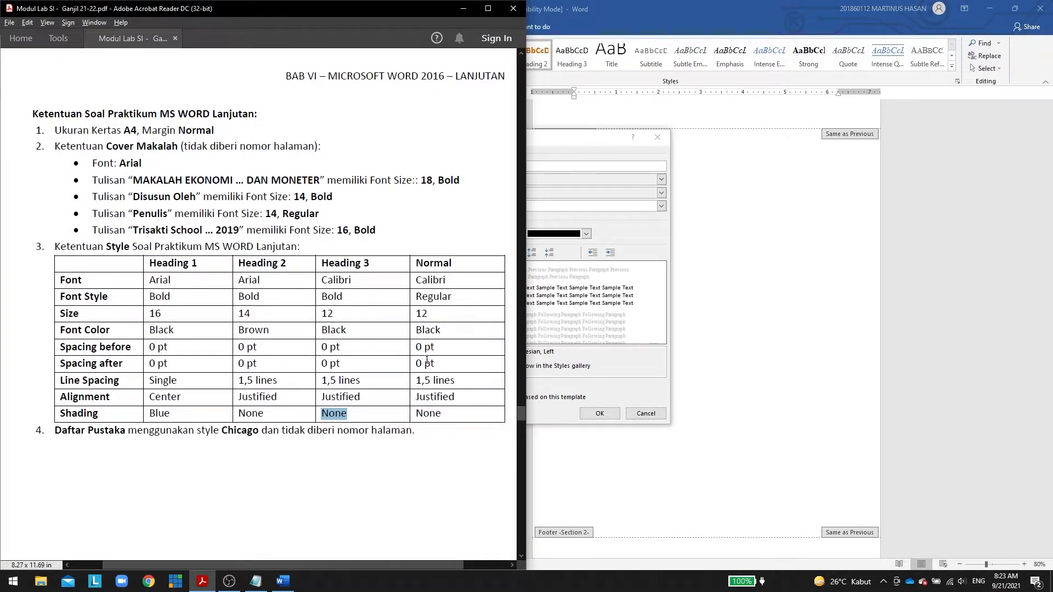
key(alt+Tab)
click(406, 413)
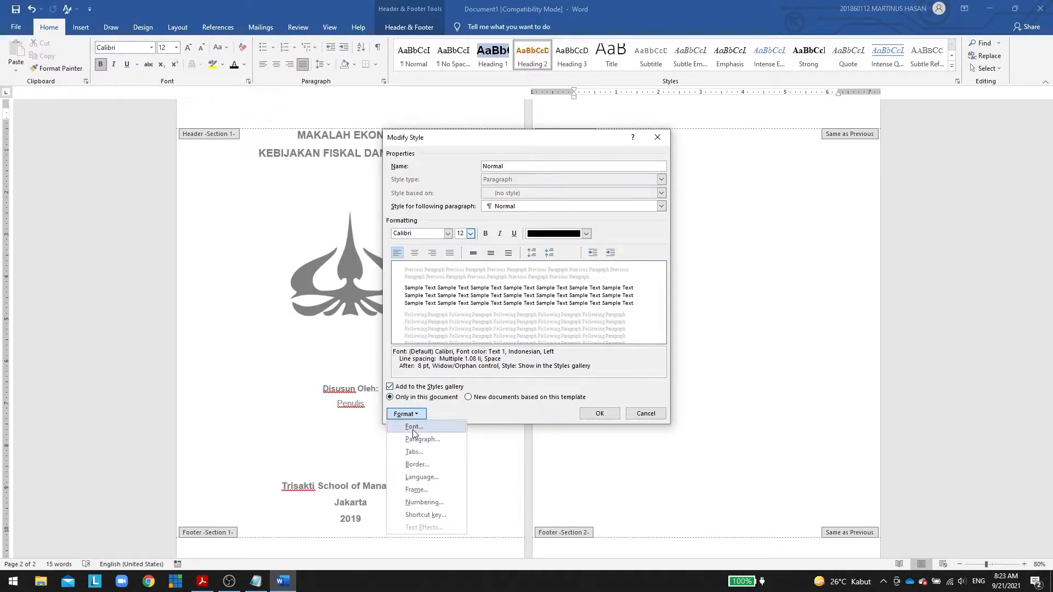
click(412, 440)
click(475, 308)
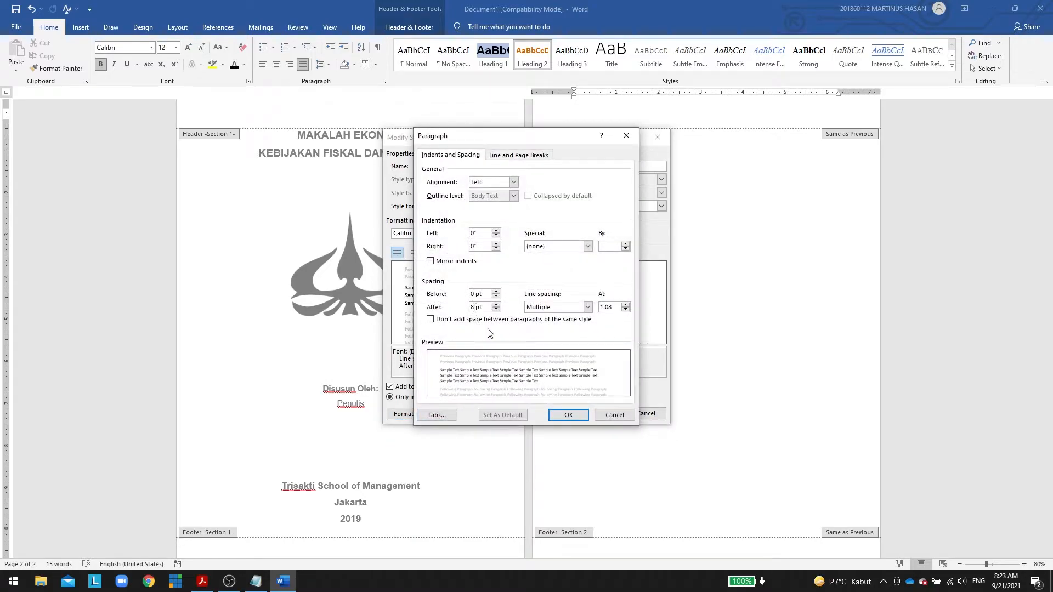
click(588, 307)
click(565, 324)
key(alt+Tab)
key(alt+Tab)
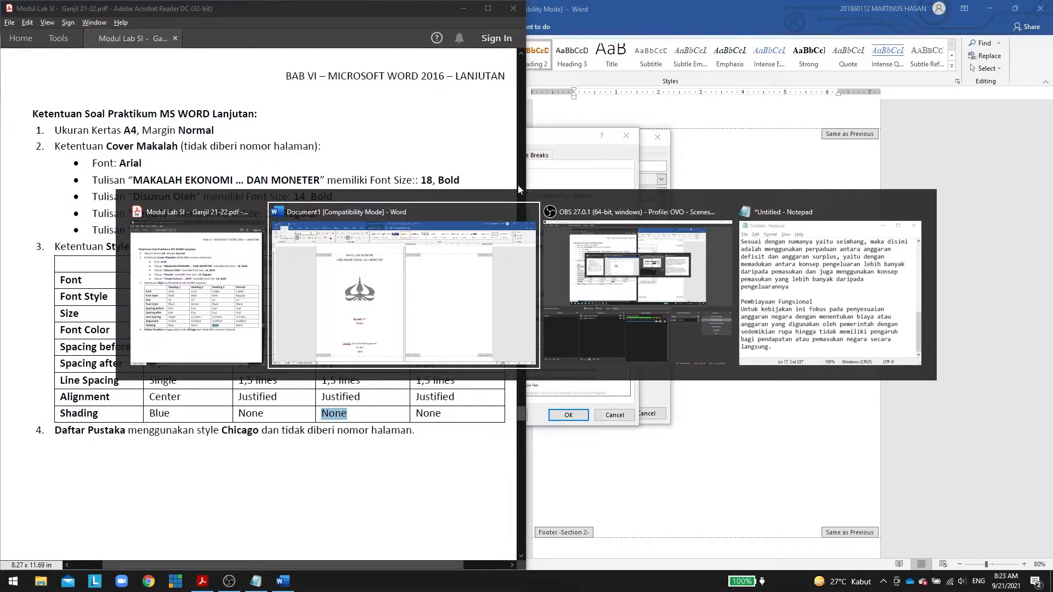
click(513, 182)
click(496, 212)
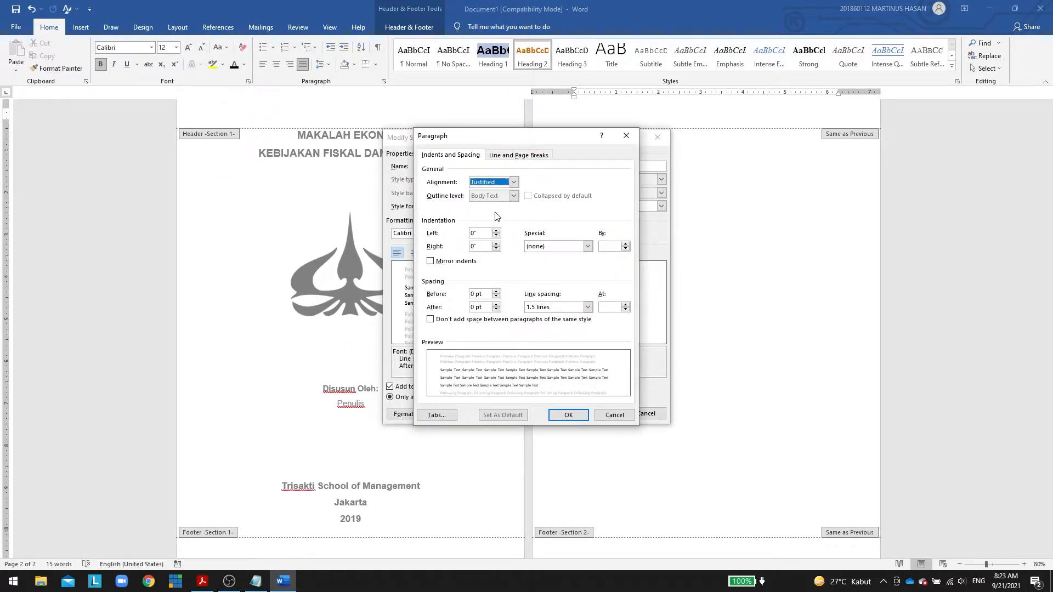
click(568, 415)
click(610, 414)
Exit header and footer editing in the Word document and switch to the PDF's practicum requirements page.
click(477, 345)
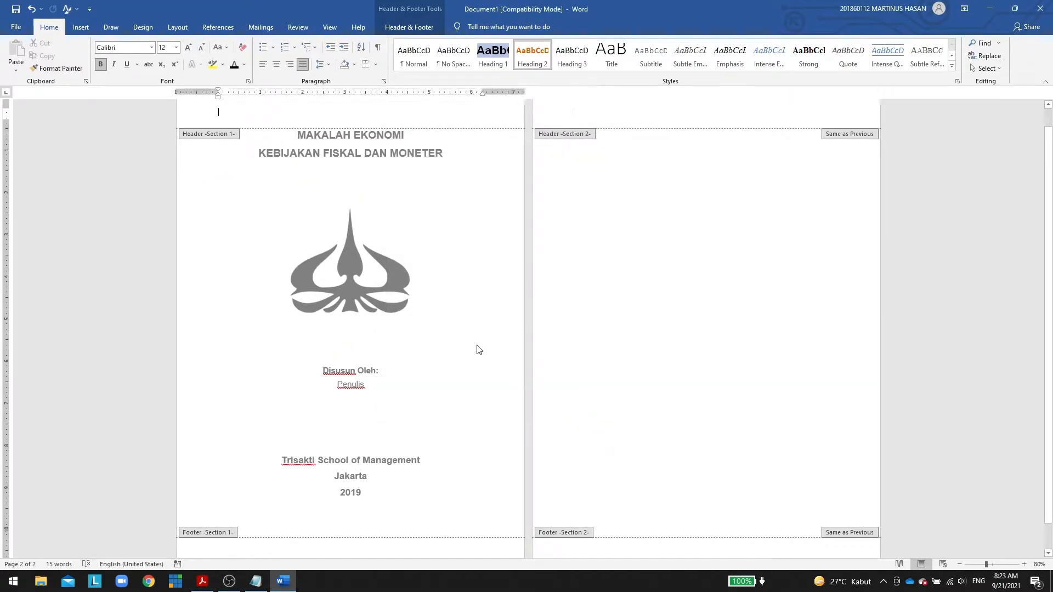
double_click(431, 355)
key(alt+Tab)
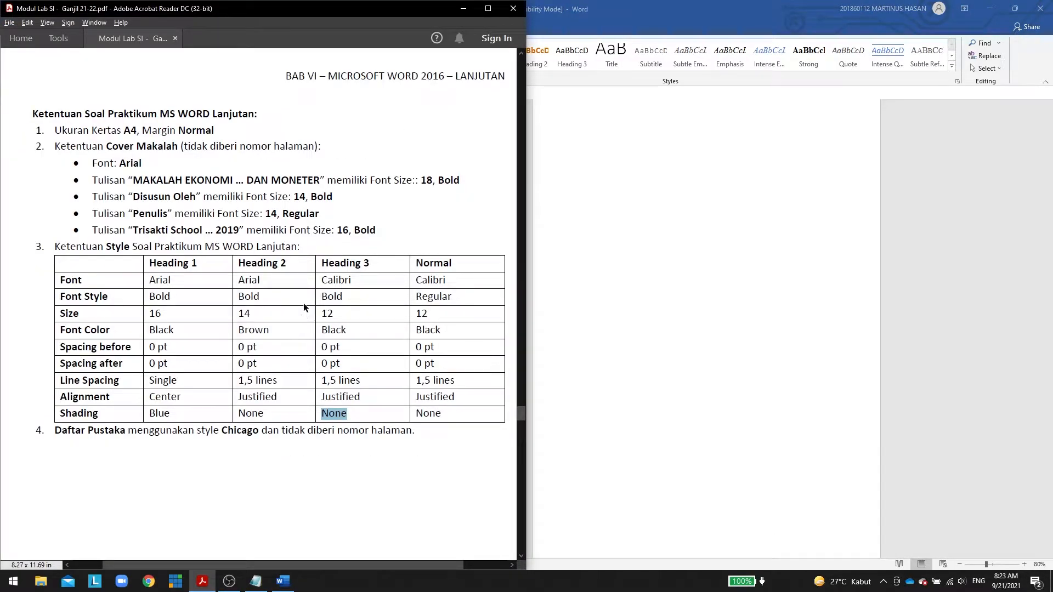
Review the PDF's practicum requirements and go back through the sample paper's pages to its cover.
scroll(277, 317, down, 1)
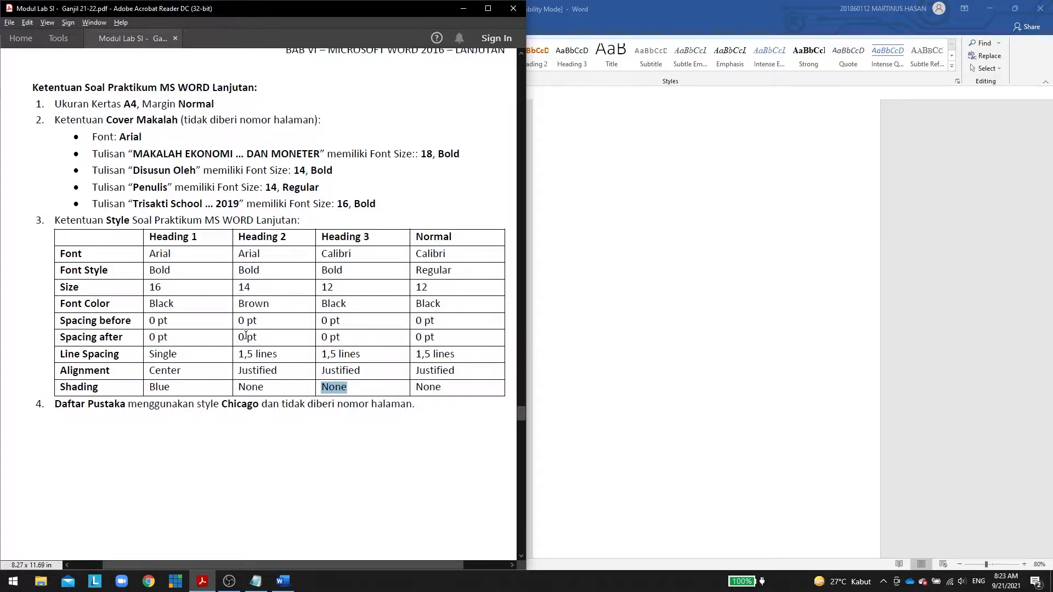
scroll(408, 344, up, 14)
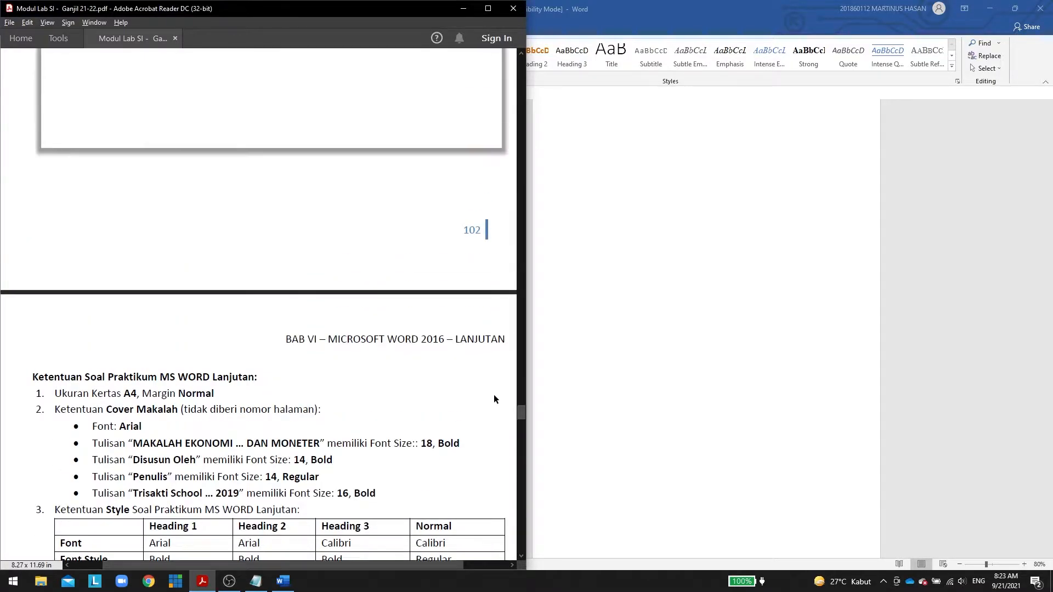
scroll(511, 400, up, 4)
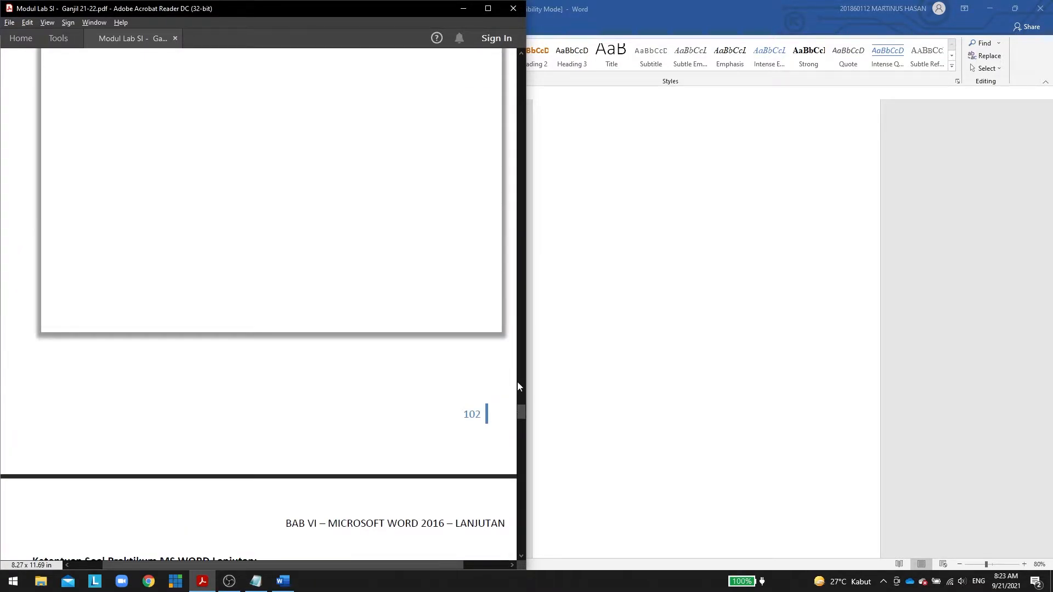
click(348, 258)
key(Left)
key(Left)
key(Left)
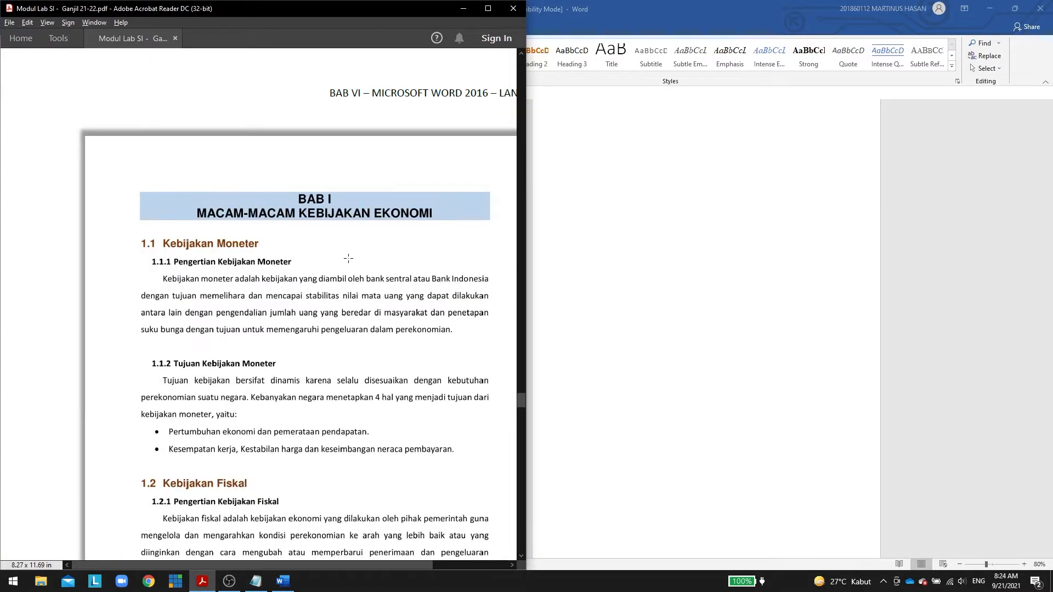
key(Left)
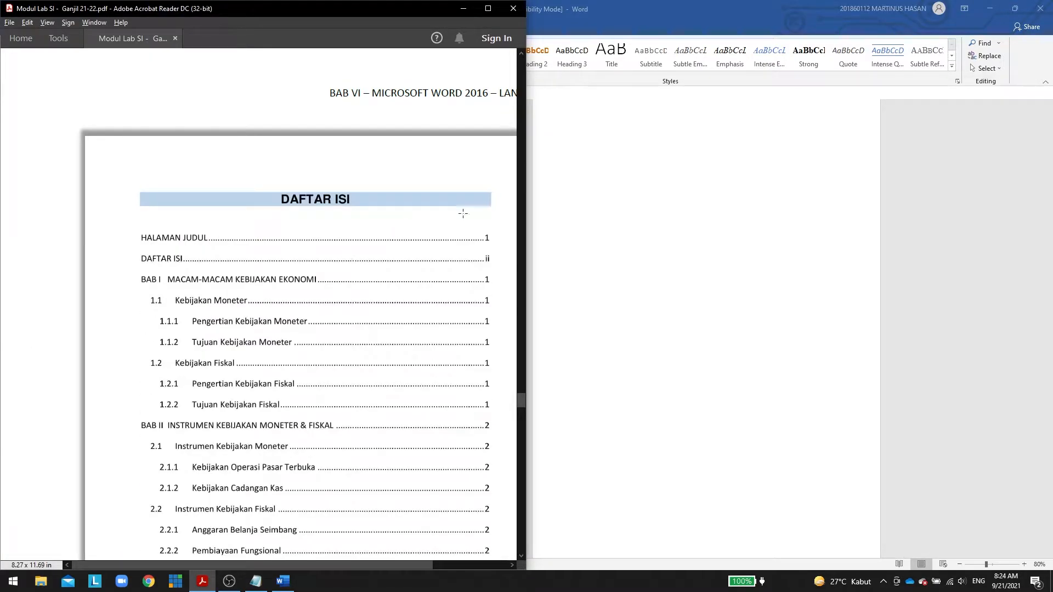
Compare the Word cover page with the PDF's cover, and view the PDF's DAFTAR ISI page as reference for page 2.
click(673, 205)
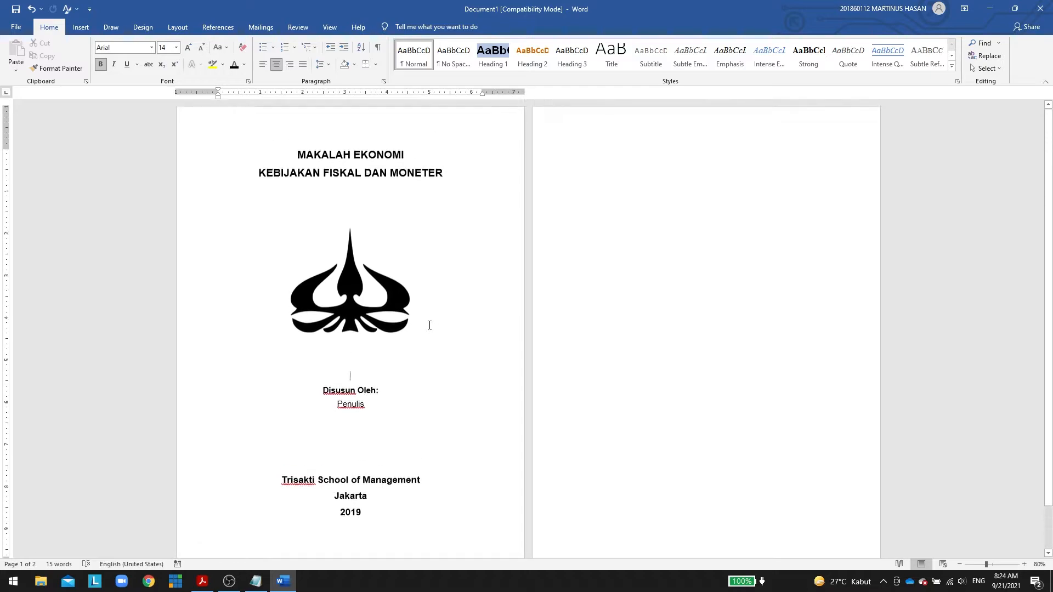
key(alt+Tab)
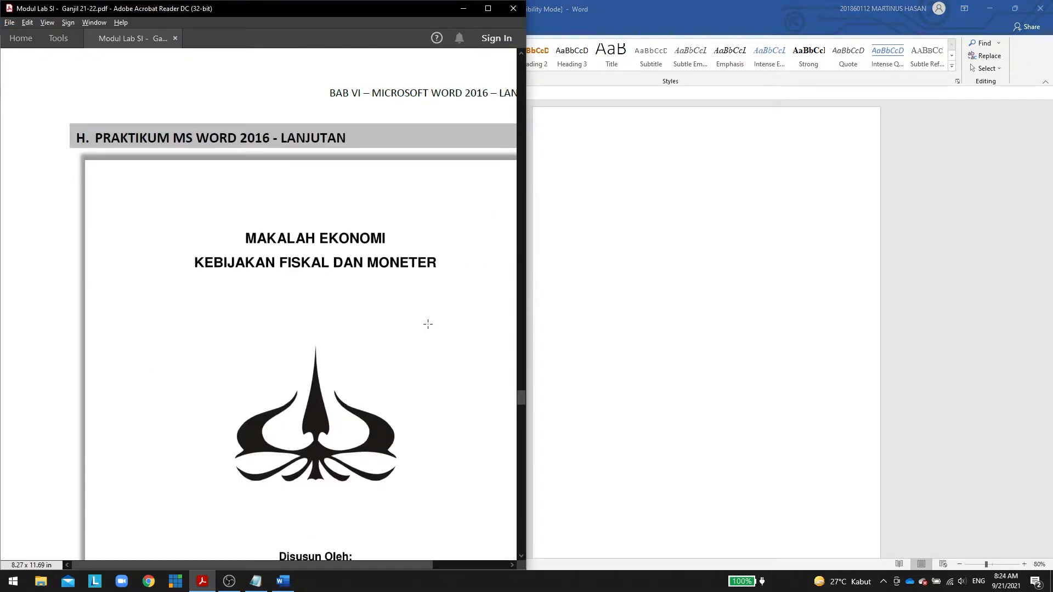
scroll(428, 325, down, 1)
scroll(419, 328, down, 2)
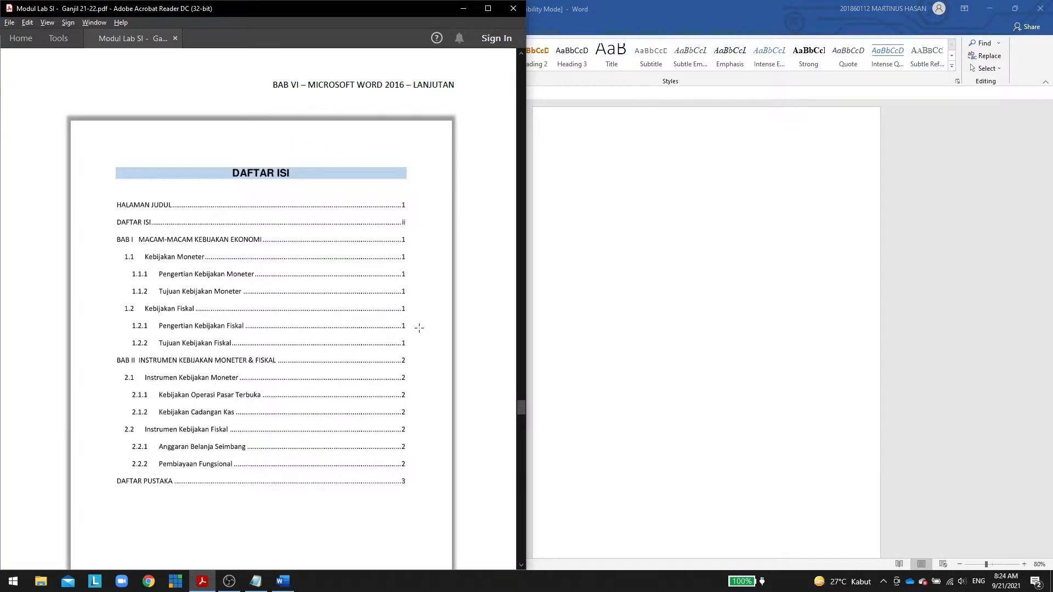
scroll(424, 327, down, 2)
key(alt+Tab)
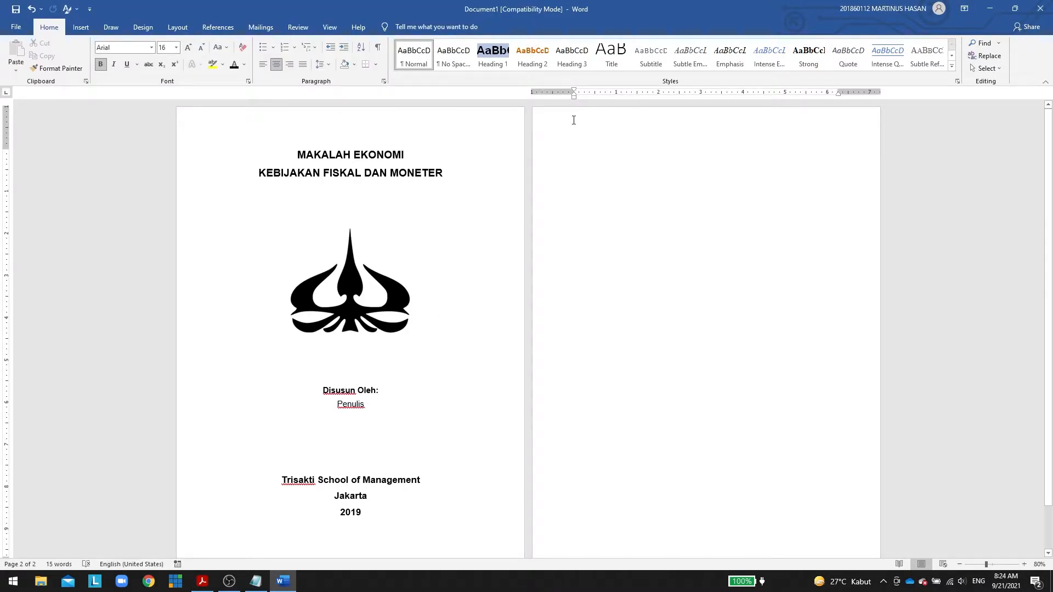
key(alt+Tab)
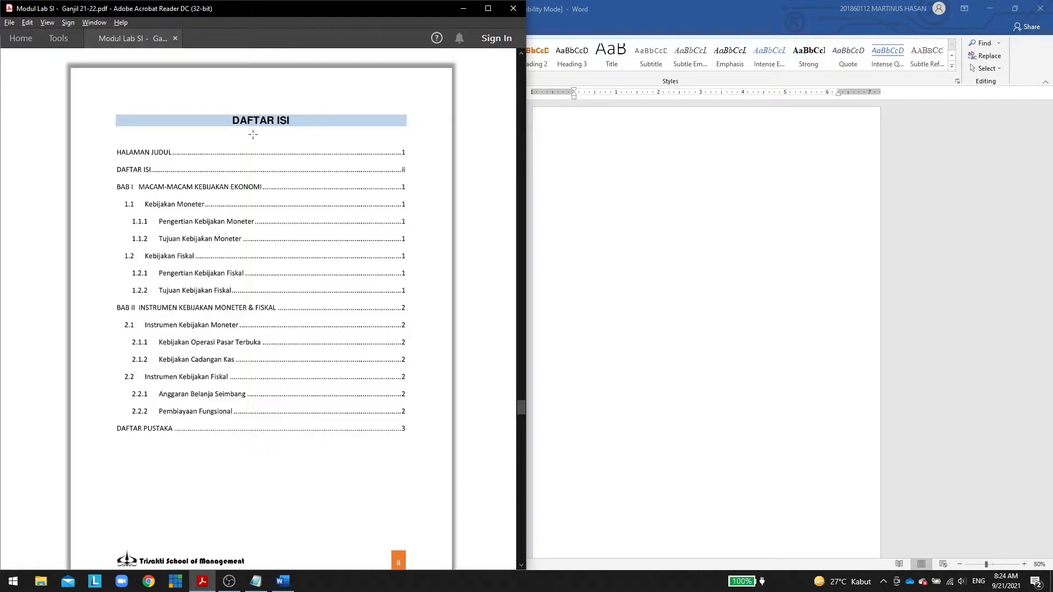
Apply the Heading 1 style to the empty first line of page 2 and place the Word window beside the PDF.
click(601, 92)
click(488, 58)
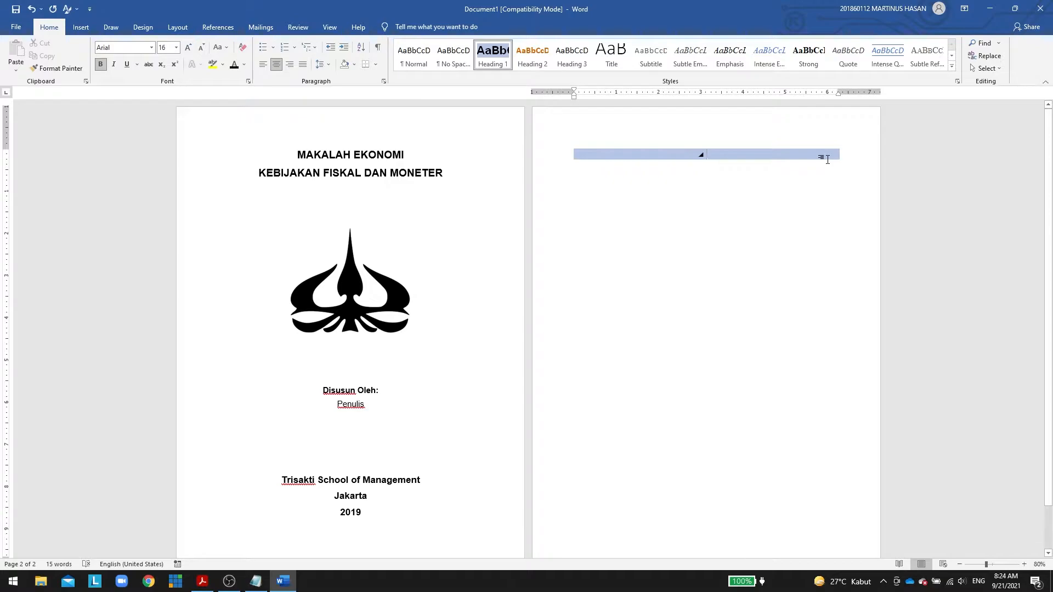
key(super+Right)
scroll(749, 351, down, 6)
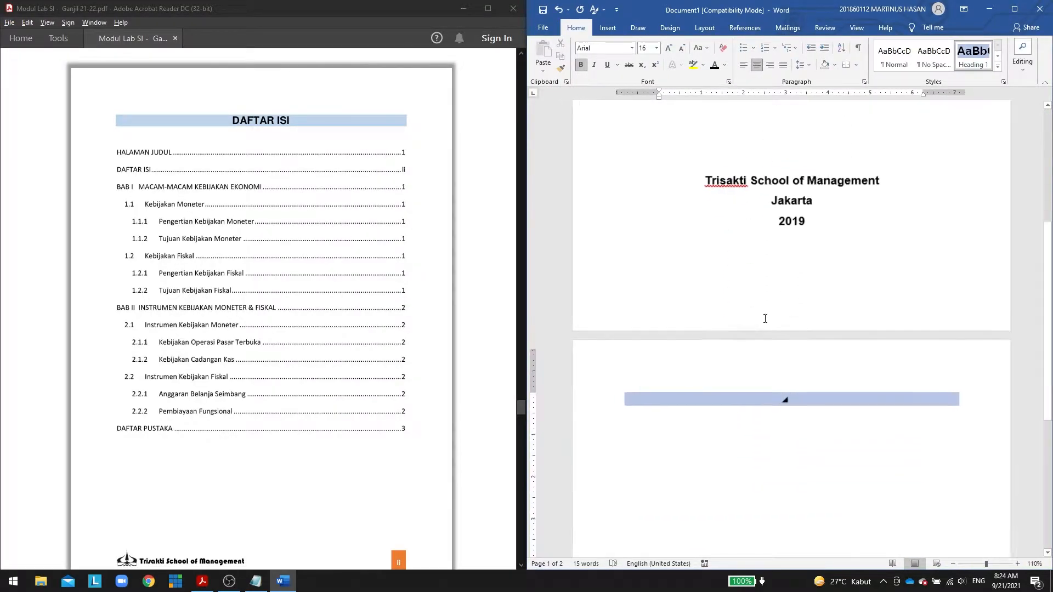
ctrl+scroll(764, 314, up, 3)
scroll(764, 314, down, 3)
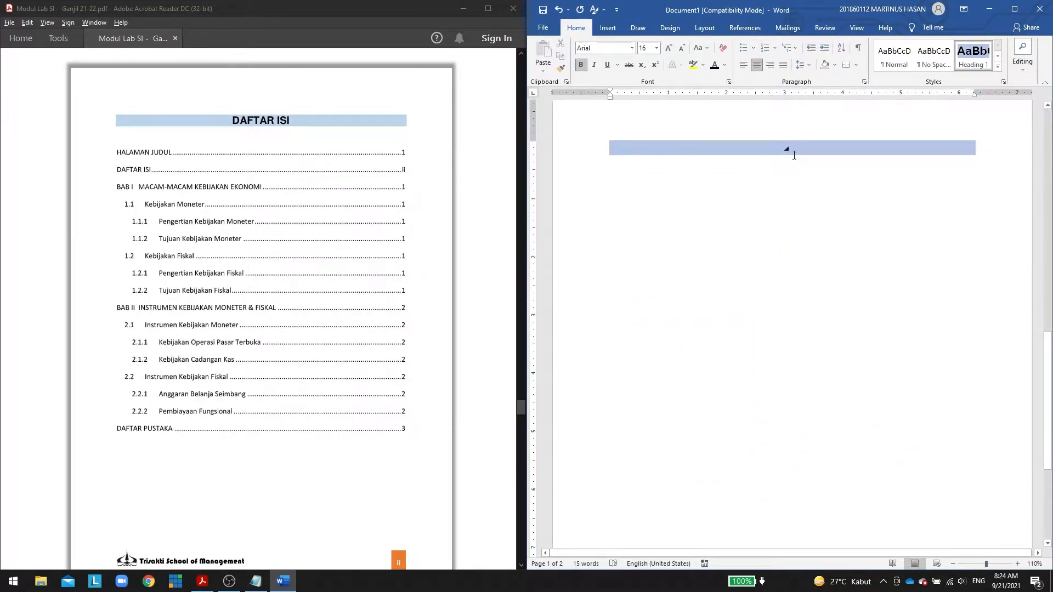
Enter the heading DAFTAR ISI on page 2 and start a new line below it.
text(DAFTAR )
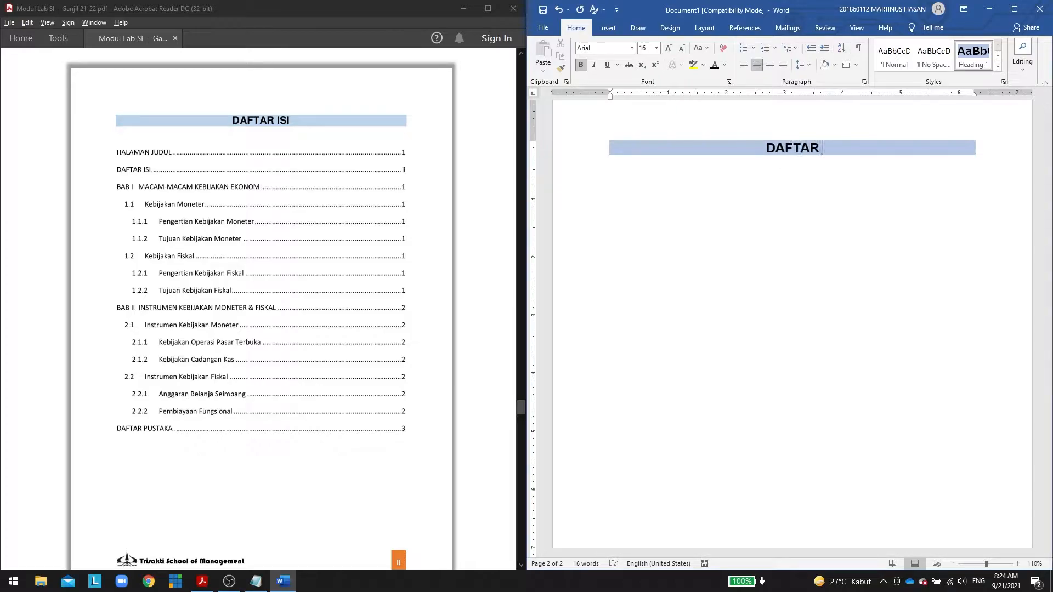
text(ISI)
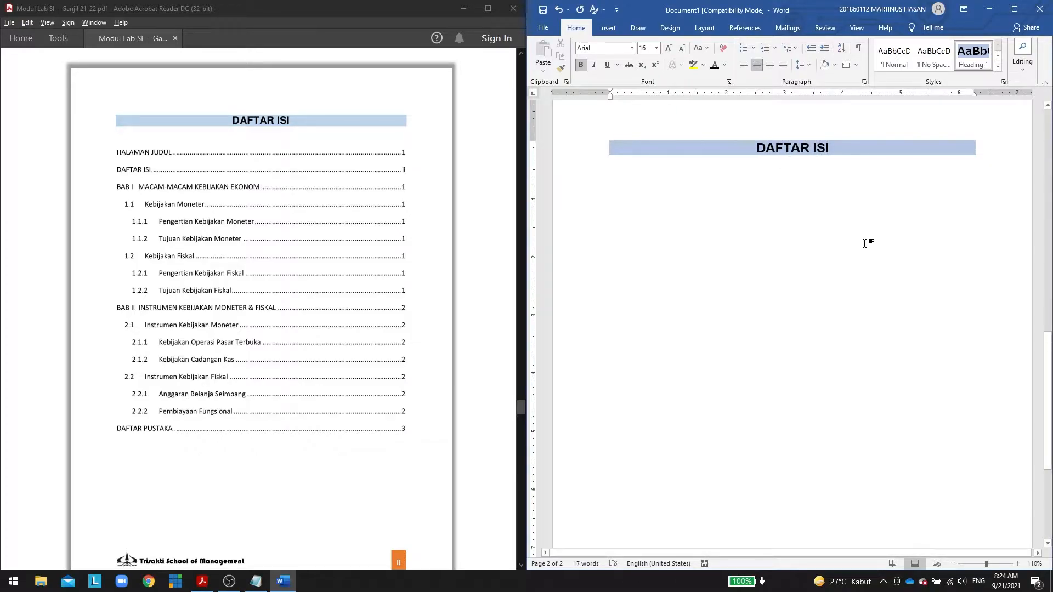
key(Return)
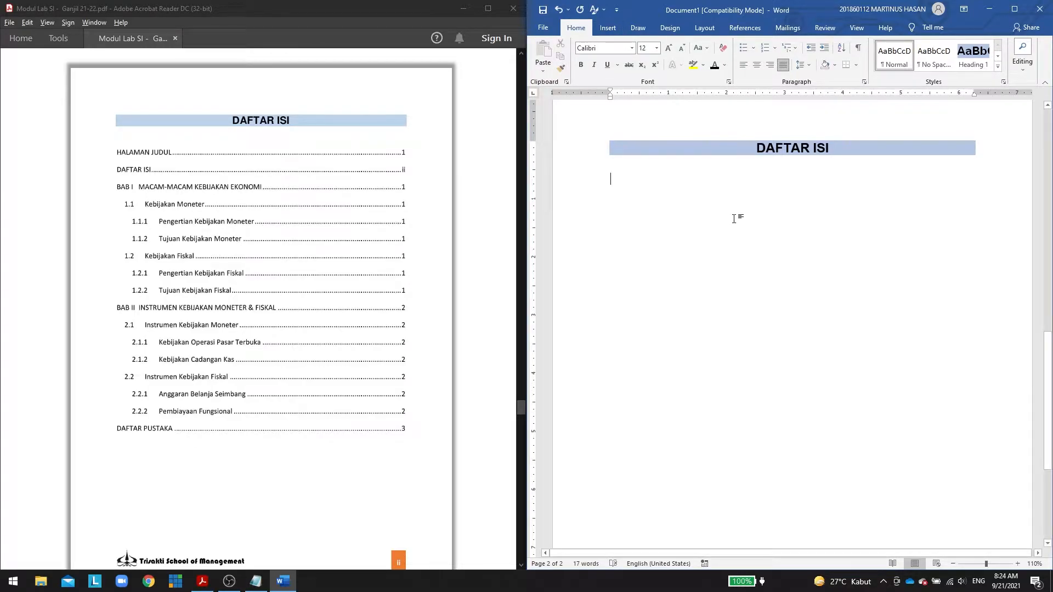
Mark the footer on the PDF's DAFTAR ISI page and open the footer of Word's page 2 for editing.
scroll(732, 255, down, 5)
scroll(354, 418, down, 3)
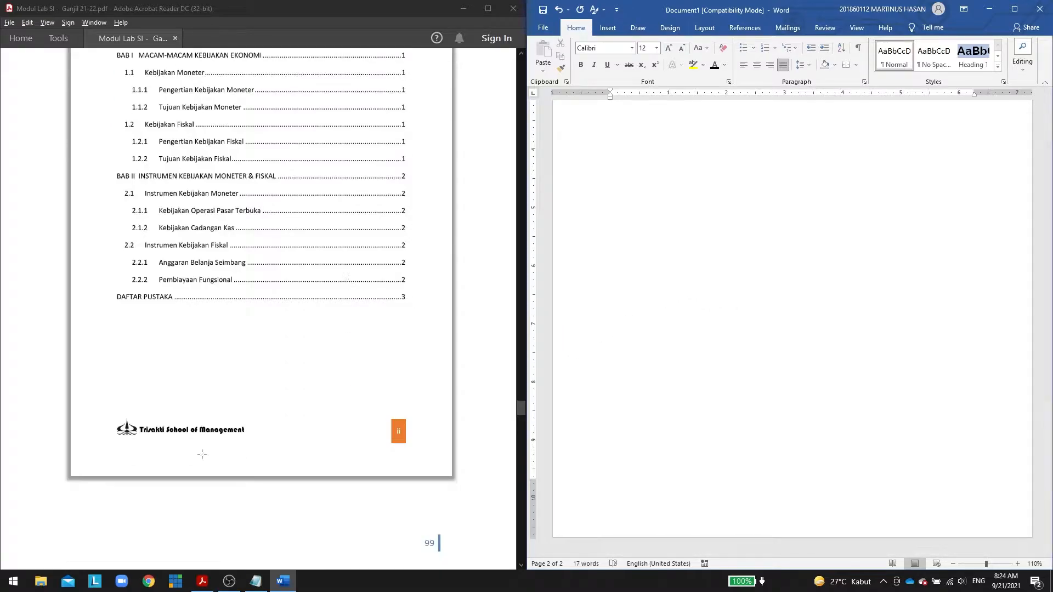
drag(92, 410, 416, 461)
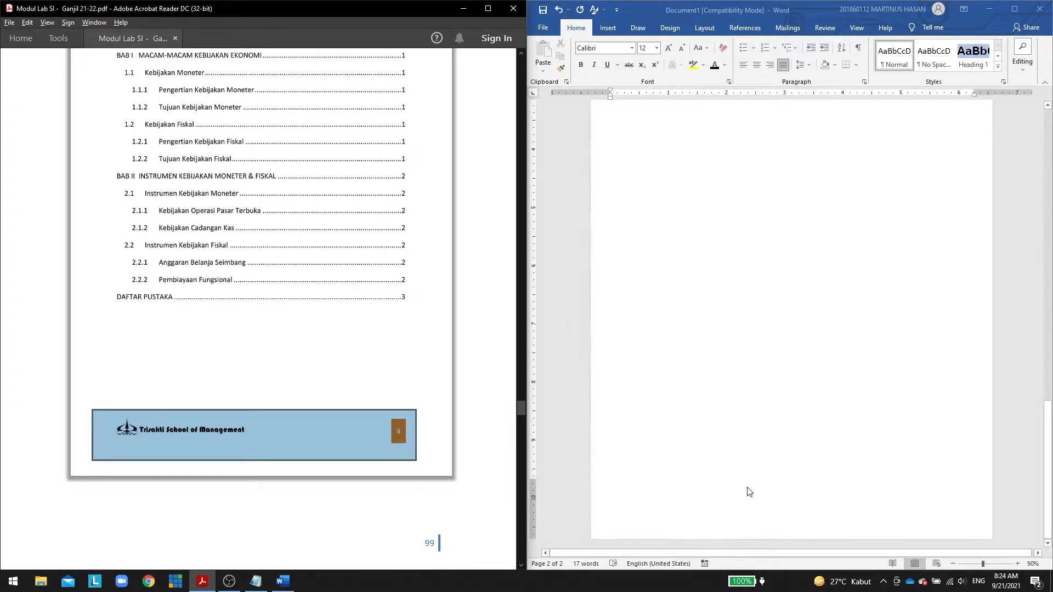
ctrl+scroll(746, 492, down, 2)
scroll(747, 488, up, 6)
scroll(762, 510, down, 2)
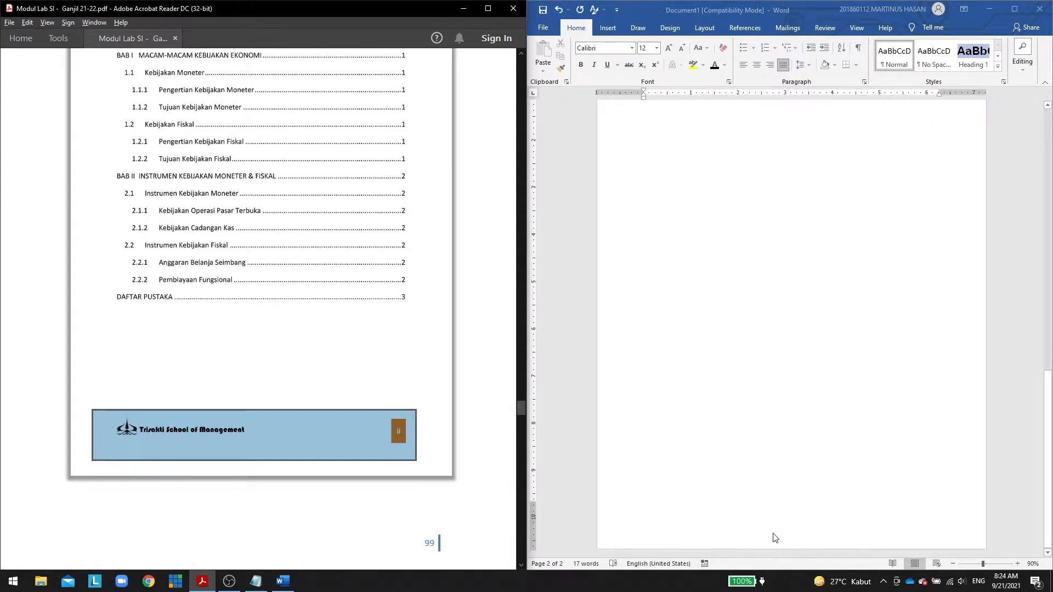
double_click(773, 529)
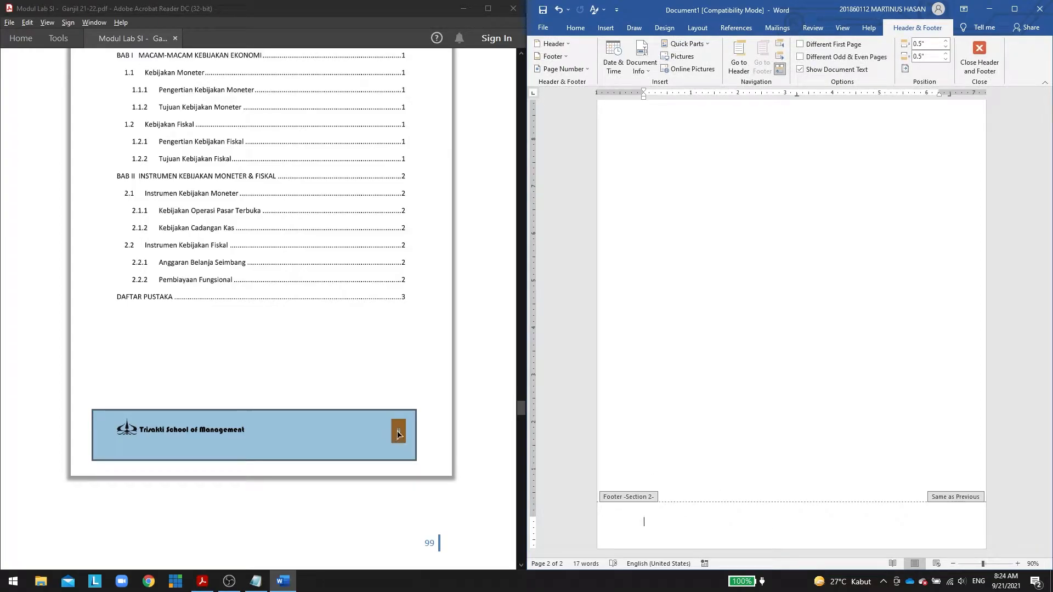
Browse the bottom-of-page number designs for one matching the PDF's orange page number box.
click(580, 70)
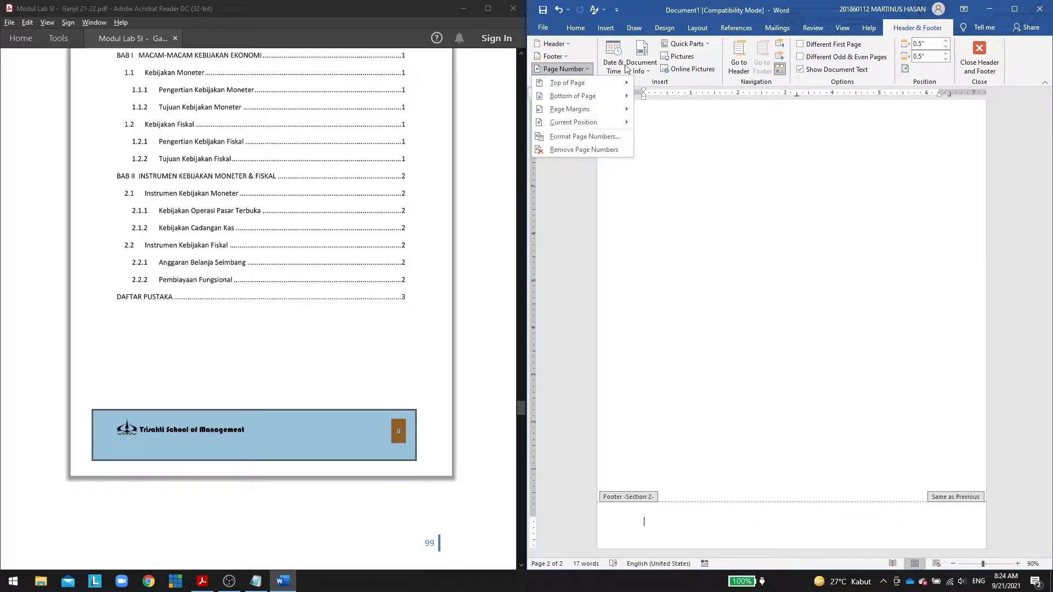
click(568, 70)
click(566, 71)
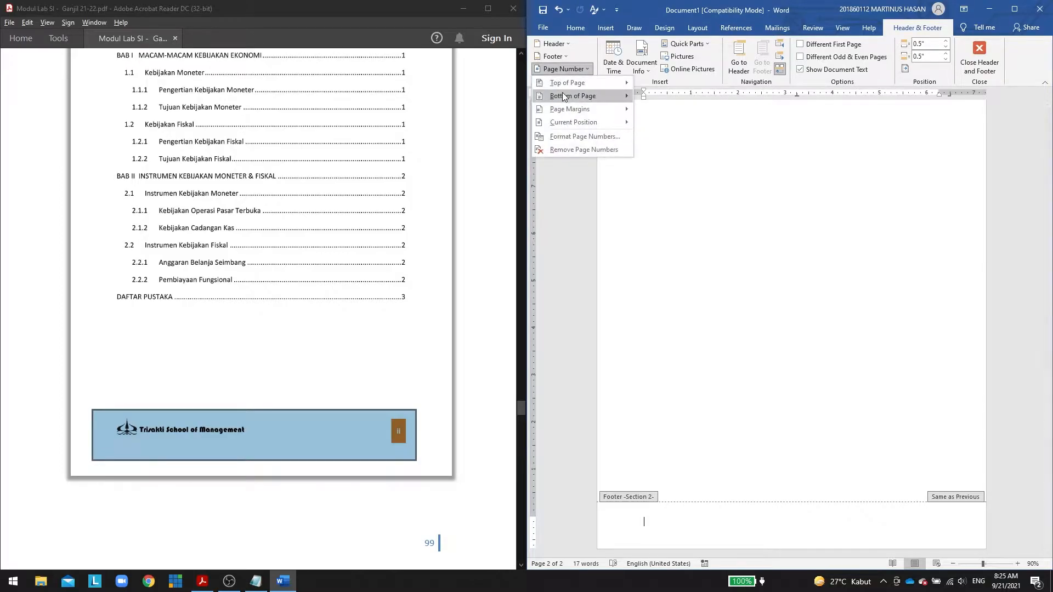
mouse_move(562, 94)
scroll(753, 176, down, 5)
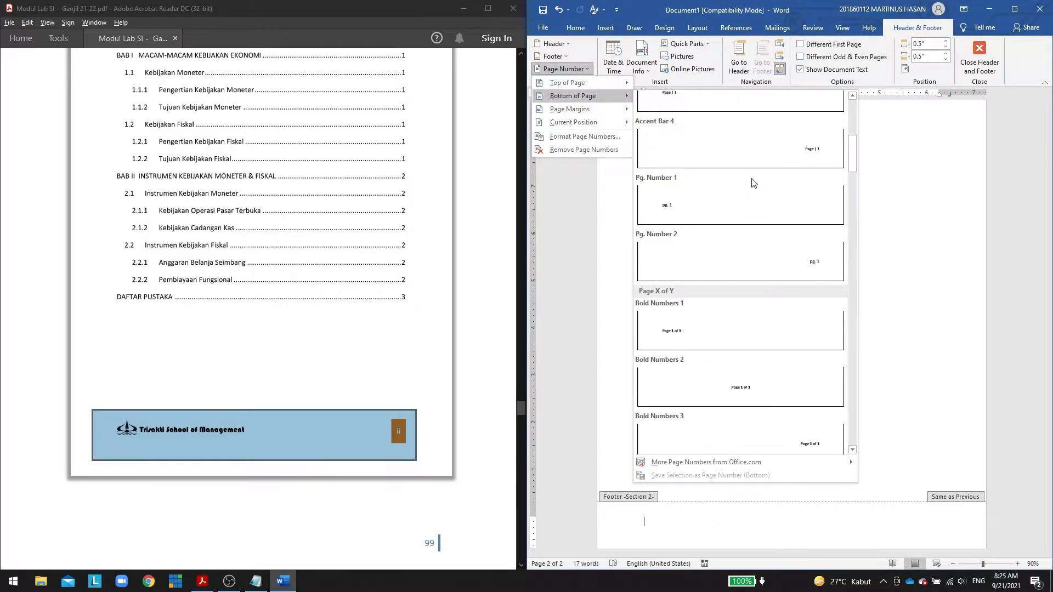
scroll(752, 183, down, 10)
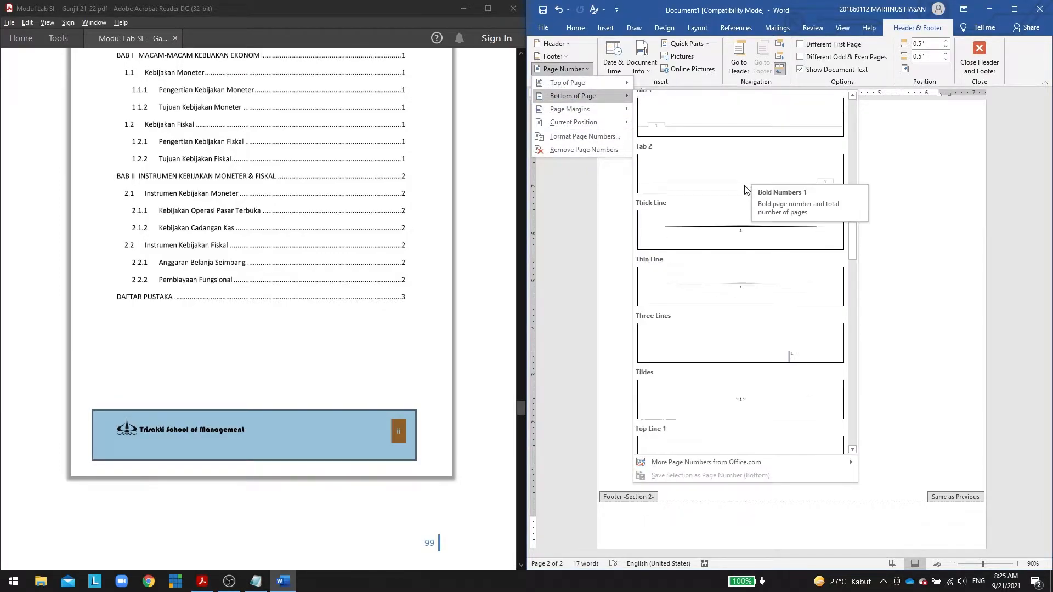
scroll(745, 192, down, 10)
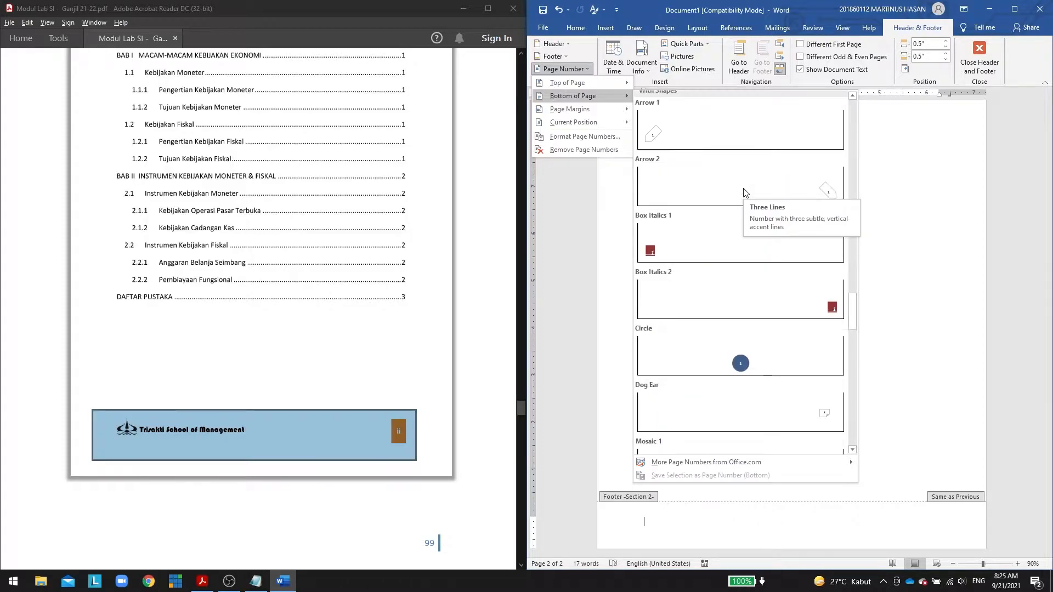
scroll(744, 192, down, 12)
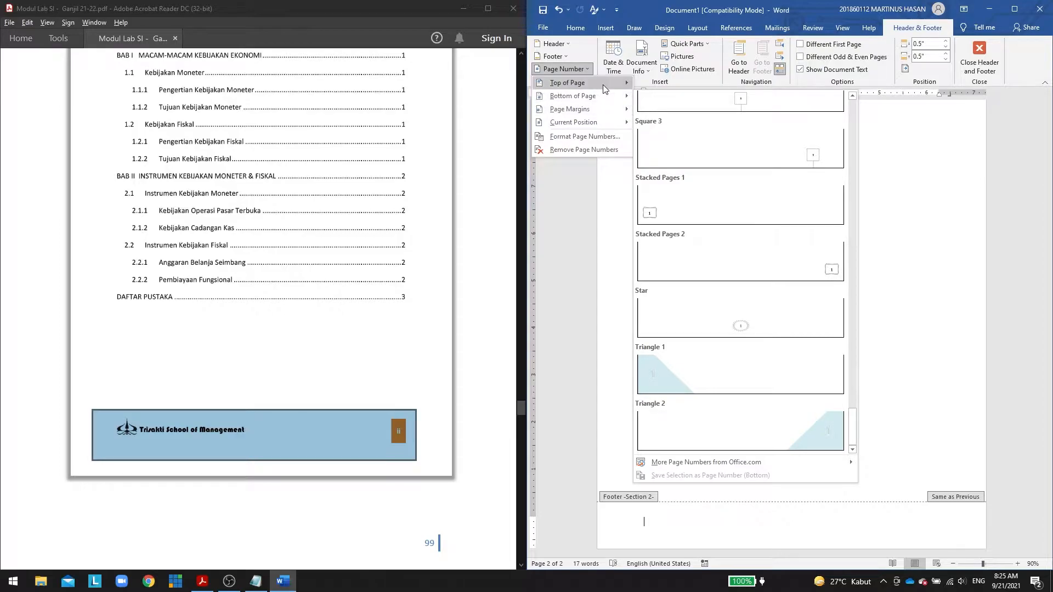
mouse_move(595, 96)
Insert the built-in Integral footer on page 2.
click(557, 57)
scroll(648, 199, down, 6)
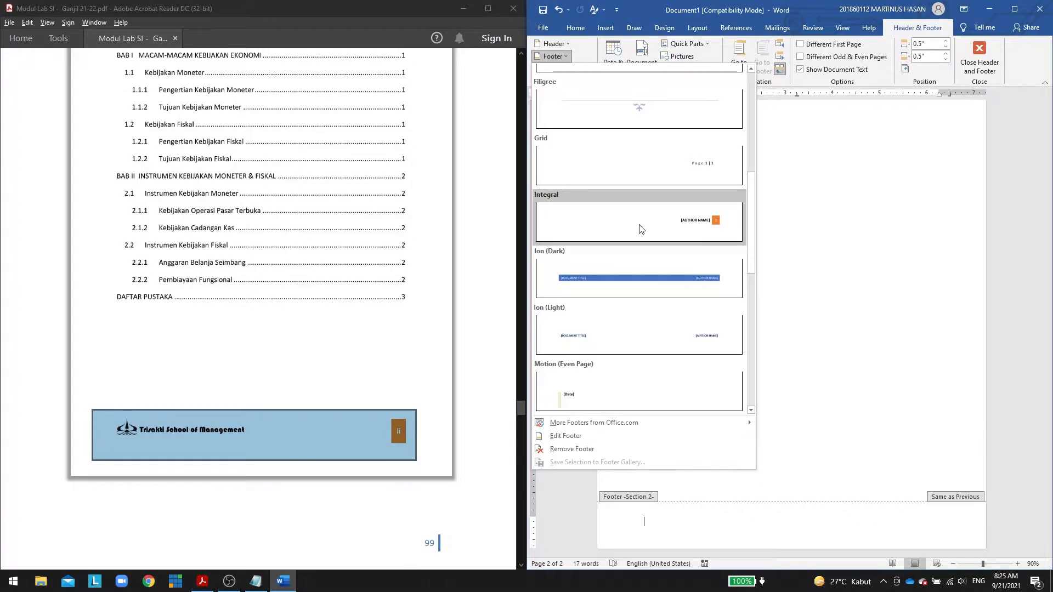
scroll(641, 229, down, 3)
scroll(641, 228, up, 4)
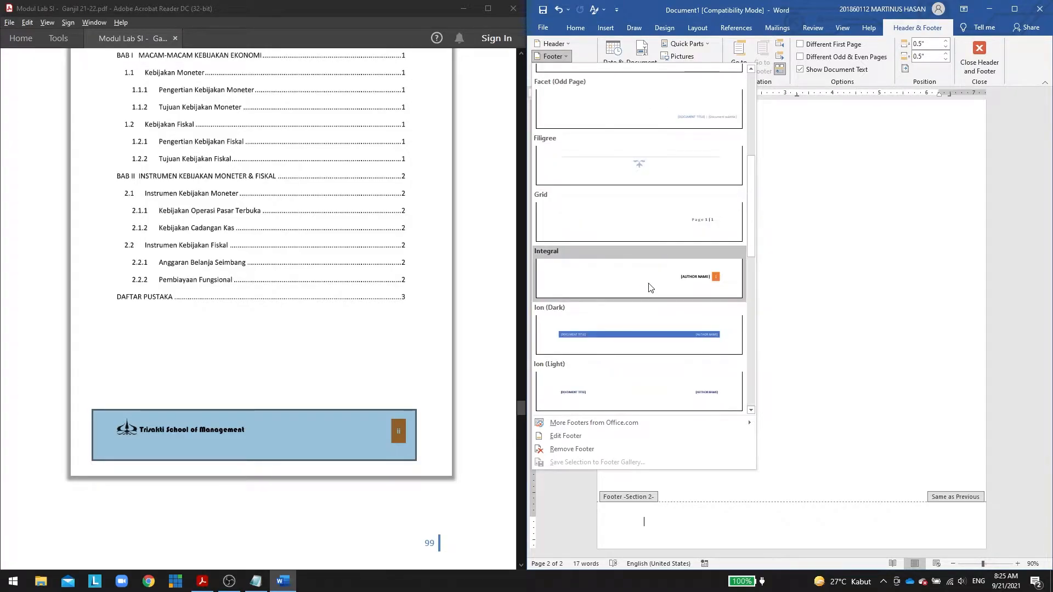
click(650, 287)
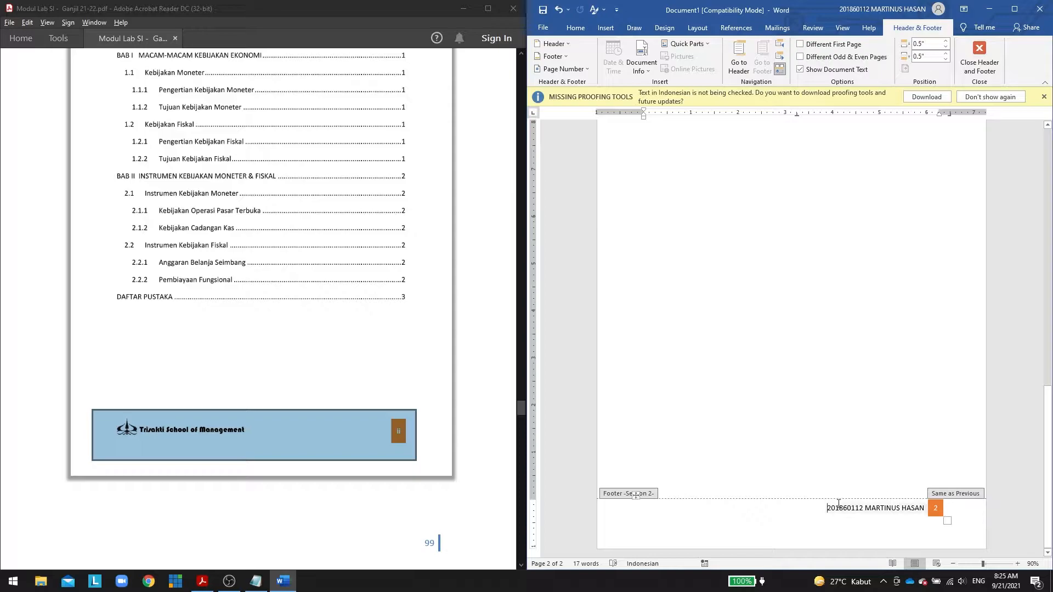
Delete the author name field from the Integral footer.
click(885, 525)
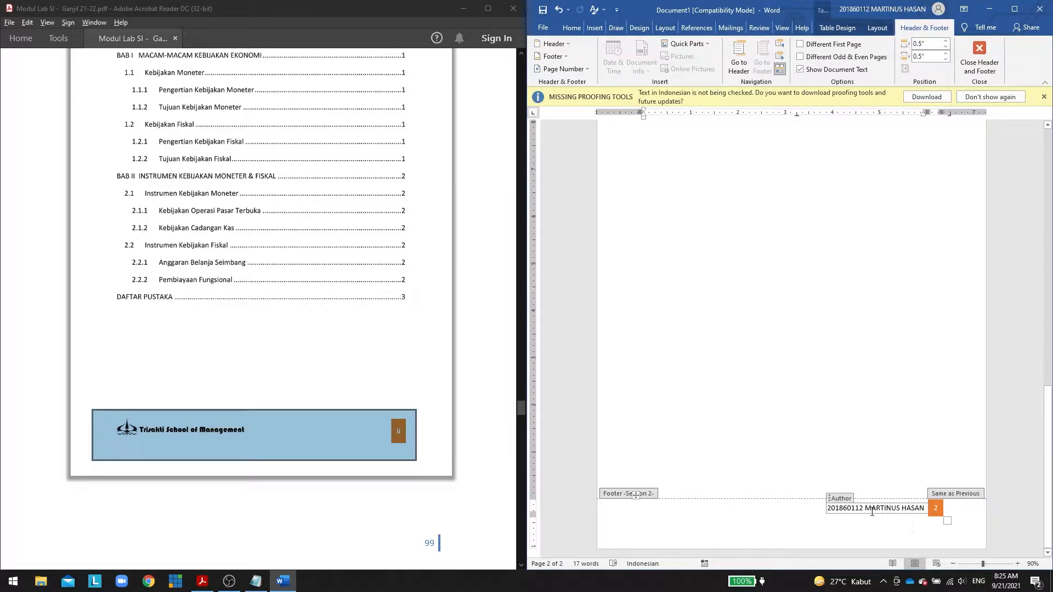
drag(866, 509, 902, 510)
click(902, 510)
triple_click(924, 507)
key(BackSpace)
key(BackSpace)
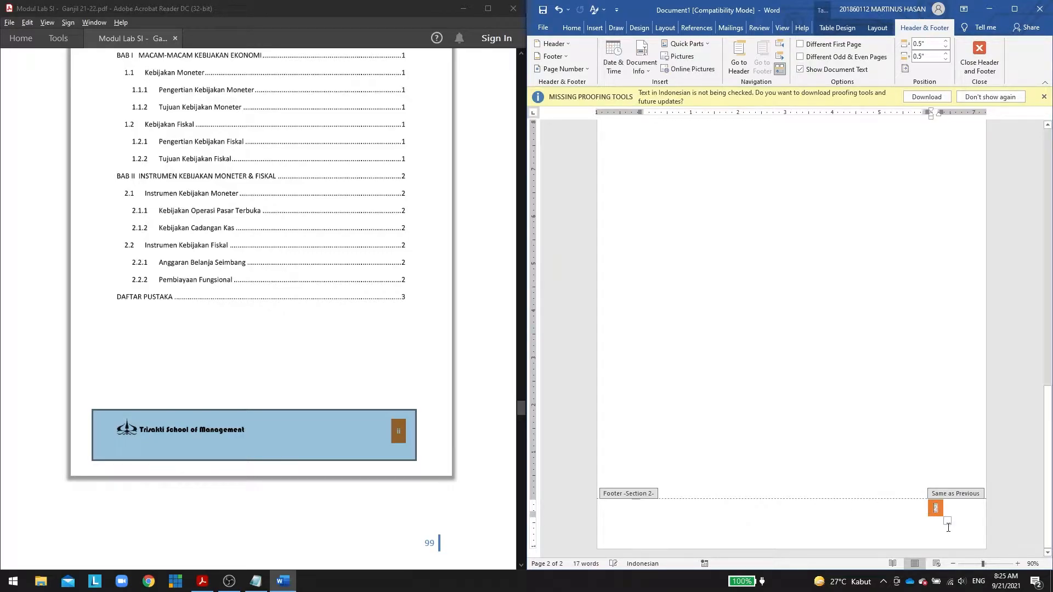
Examine the PDF footer's page number and text up close, and select the page number in the Word footer.
click(423, 442)
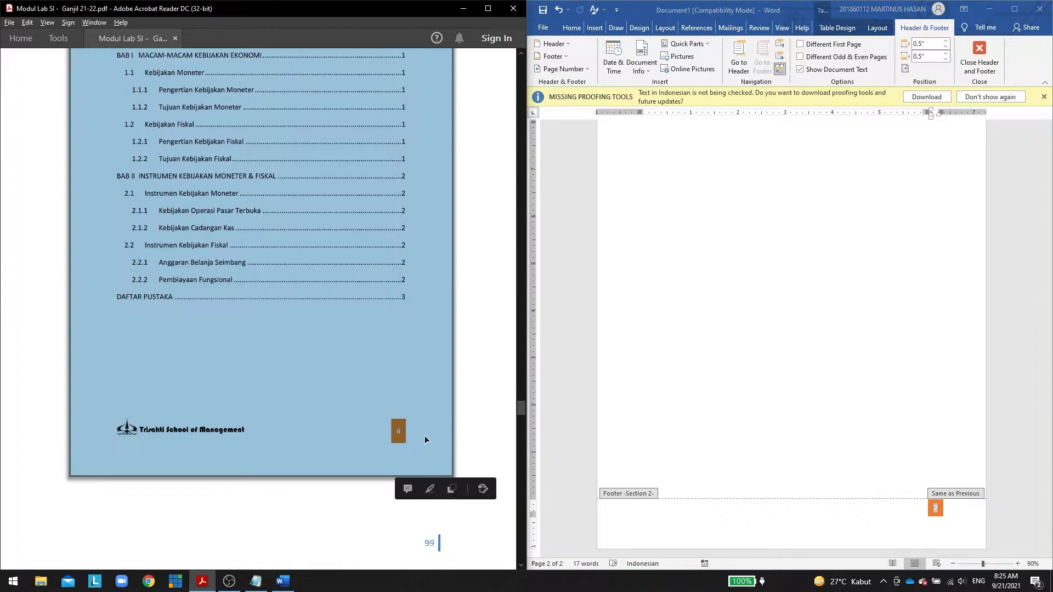
click(423, 442)
scroll(411, 445, up, 3)
scroll(412, 445, up, 3)
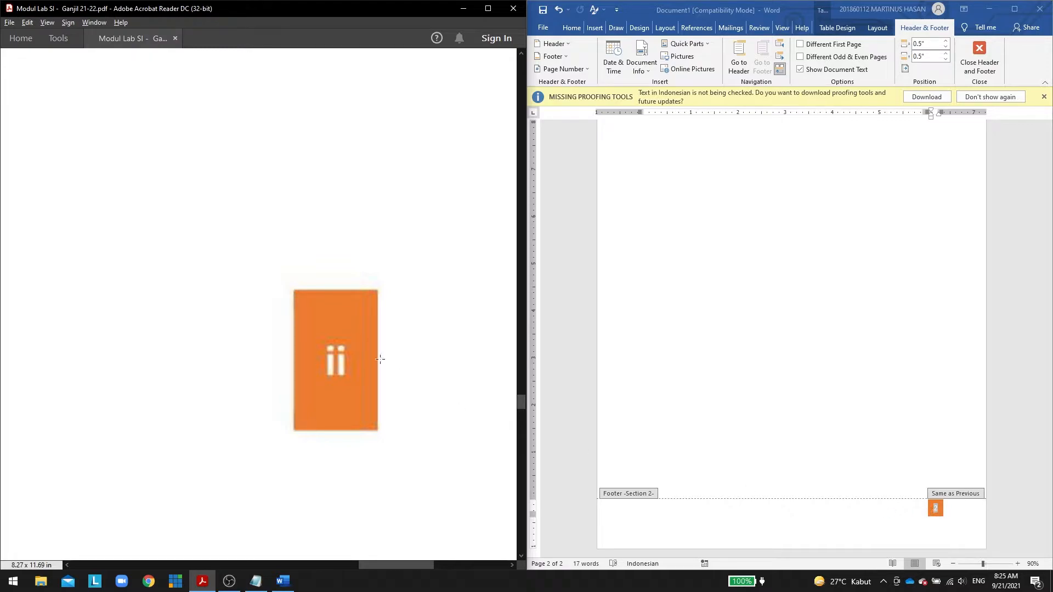
click(266, 372)
scroll(266, 371, down, 3)
drag(304, 563, 216, 564)
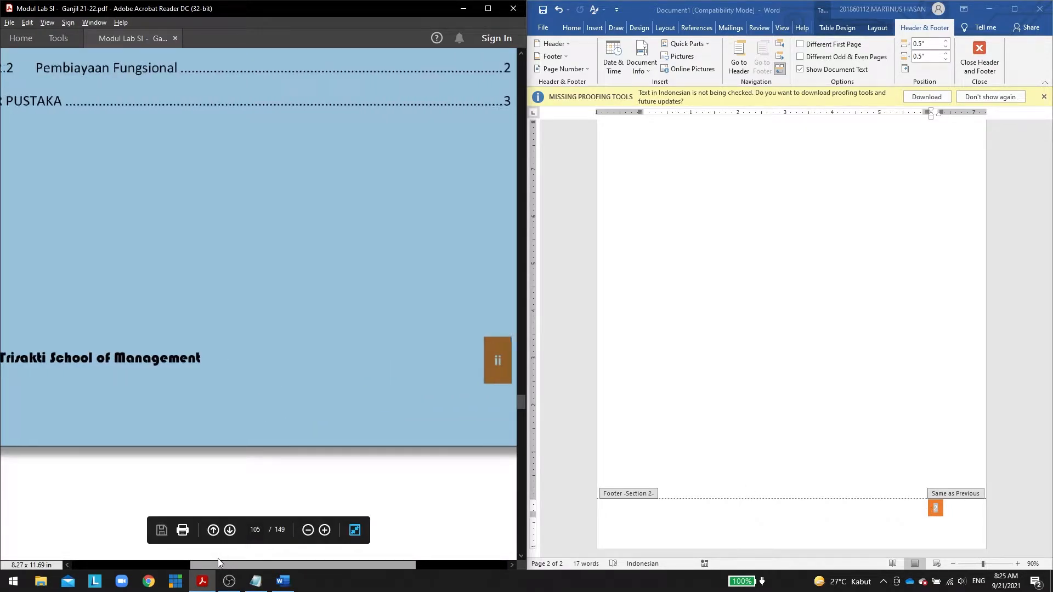
click(934, 509)
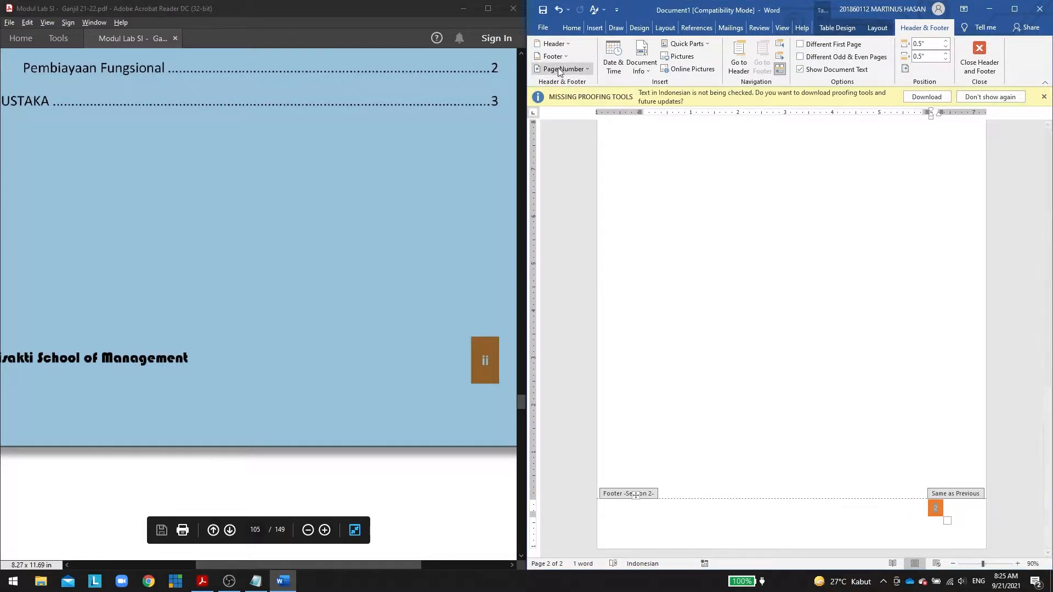
Set the page number format in the Section 2 footer to lowercase Roman numerals (i, ii, iii, ...).
click(585, 70)
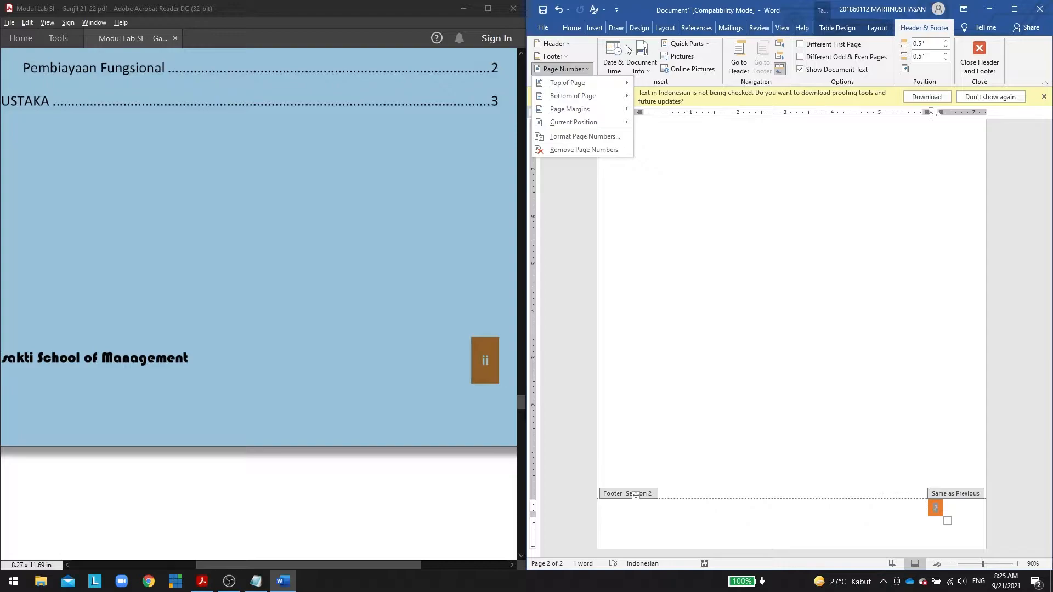
click(583, 136)
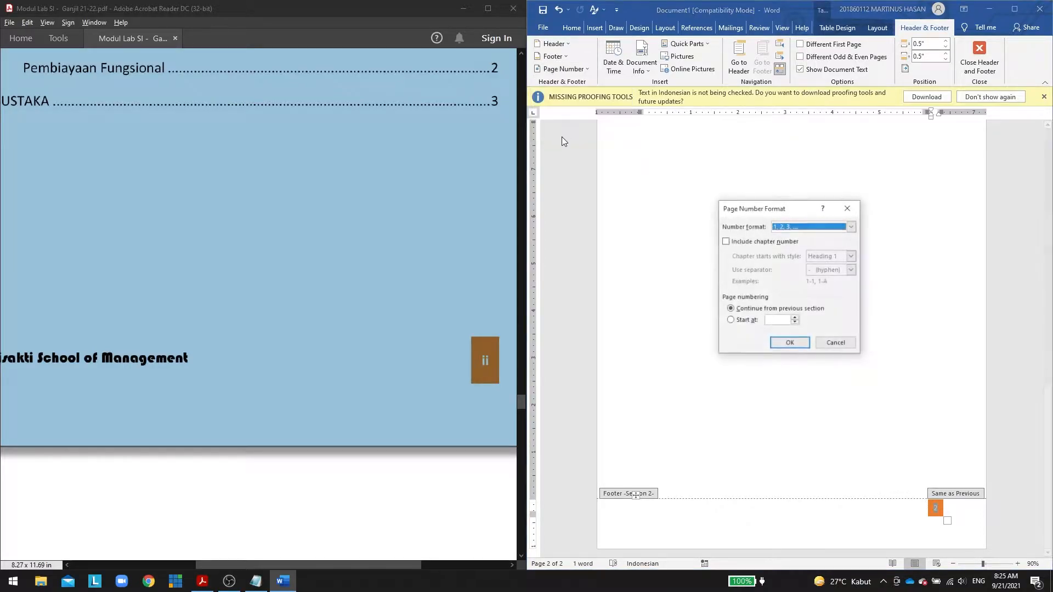
click(778, 226)
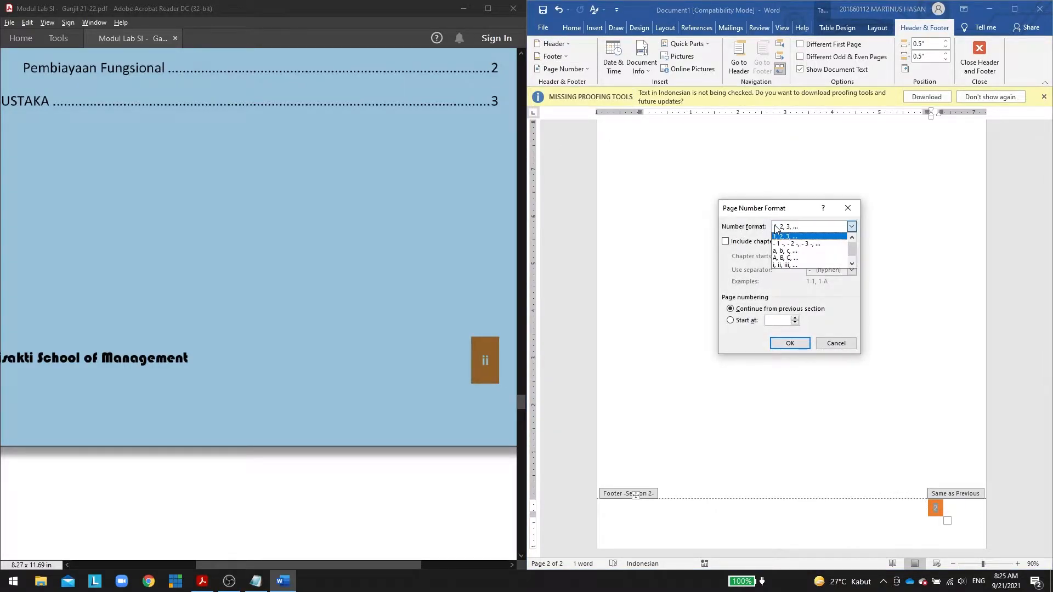
click(784, 266)
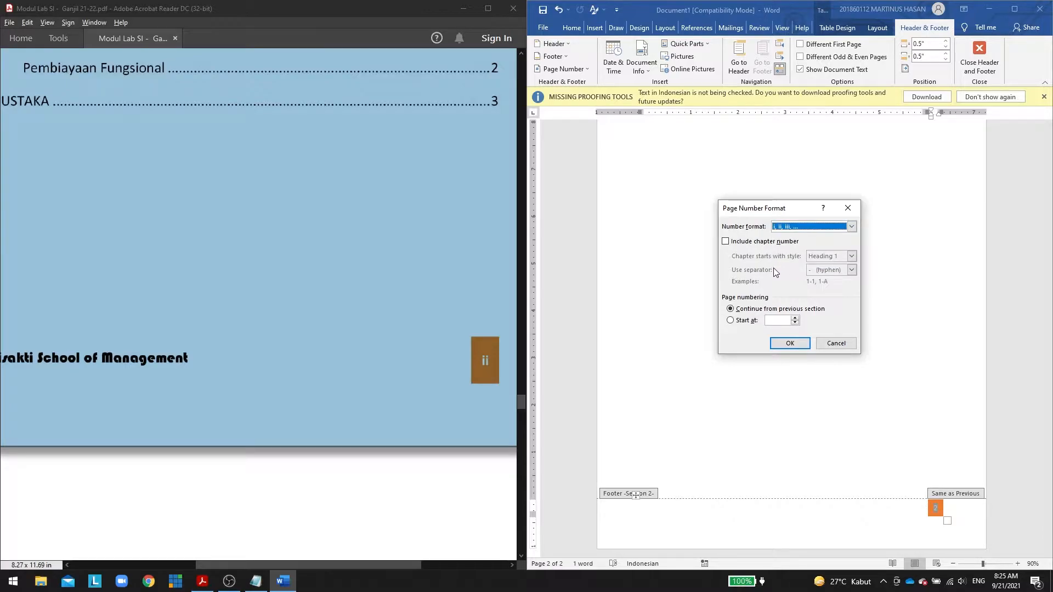
click(790, 343)
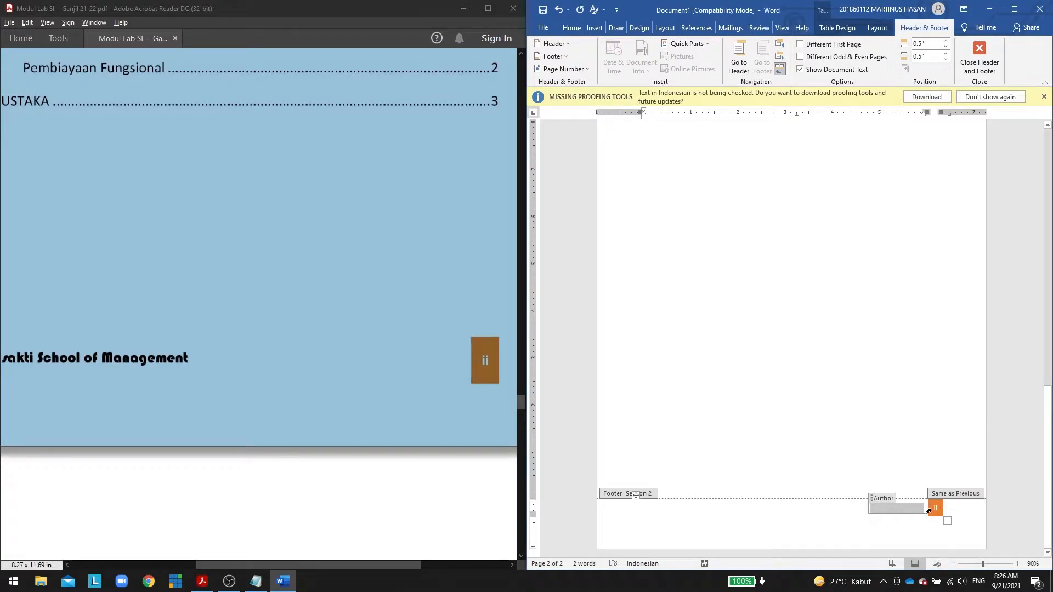
Inspect the updated footer page number, and maximize the Word and PDF windows.
ctrl+scroll(955, 498, up, 6)
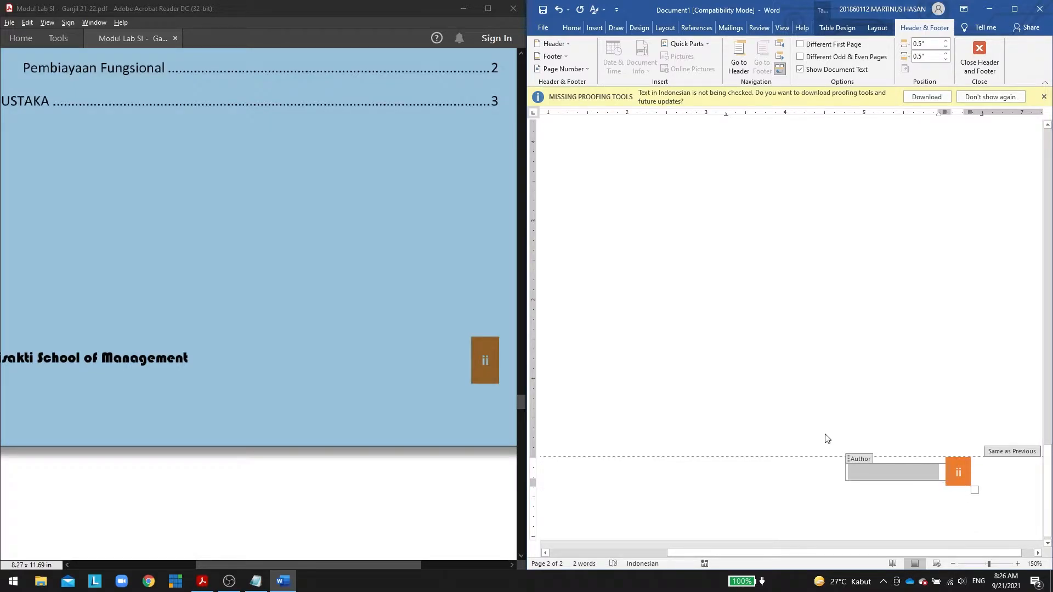
ctrl+scroll(817, 411, down, 7)
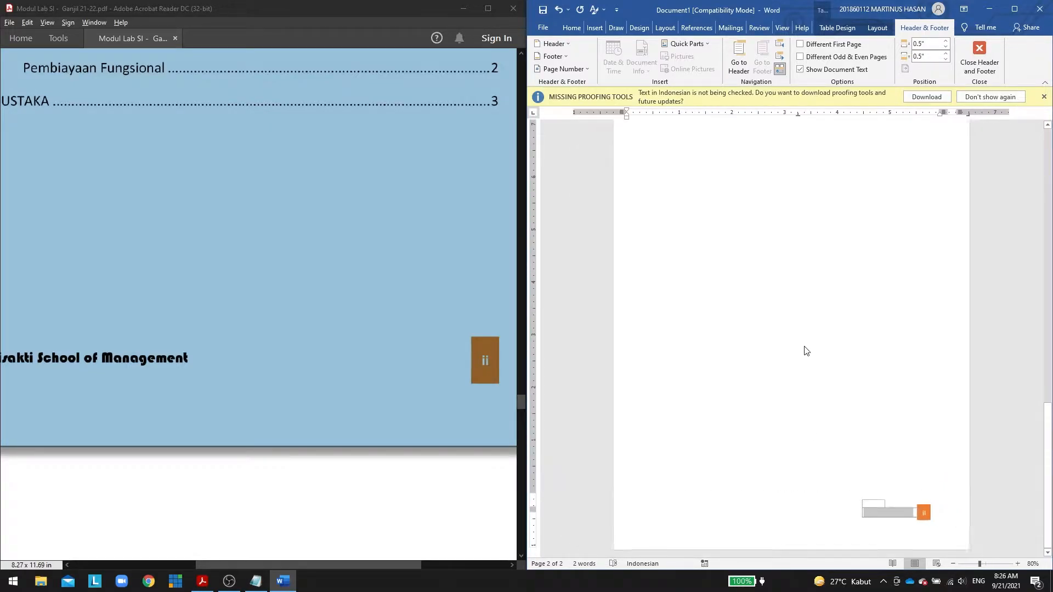
scroll(280, 270, down, 3)
ctrl+scroll(252, 272, down, 3)
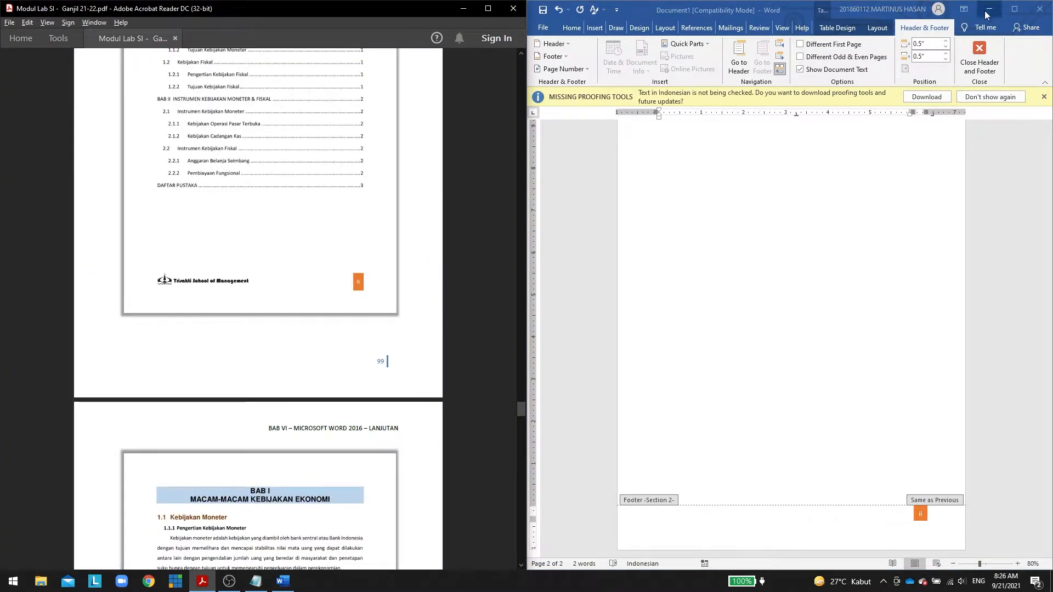
click(1014, 8)
key(alt+Tab)
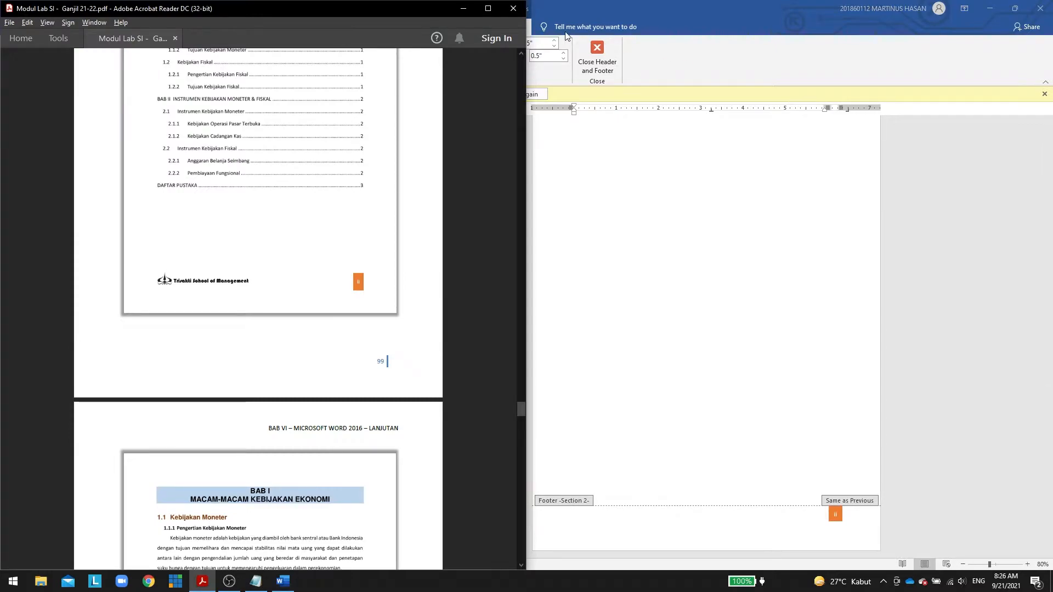
click(487, 8)
Examine the logo, school name and page number in the PDF's footer and compare them with the Word footer.
ctrl+scroll(497, 336, up, 3)
key(ctrl+h)
key(ctrl+h)
ctrl+scroll(497, 337, down, 1)
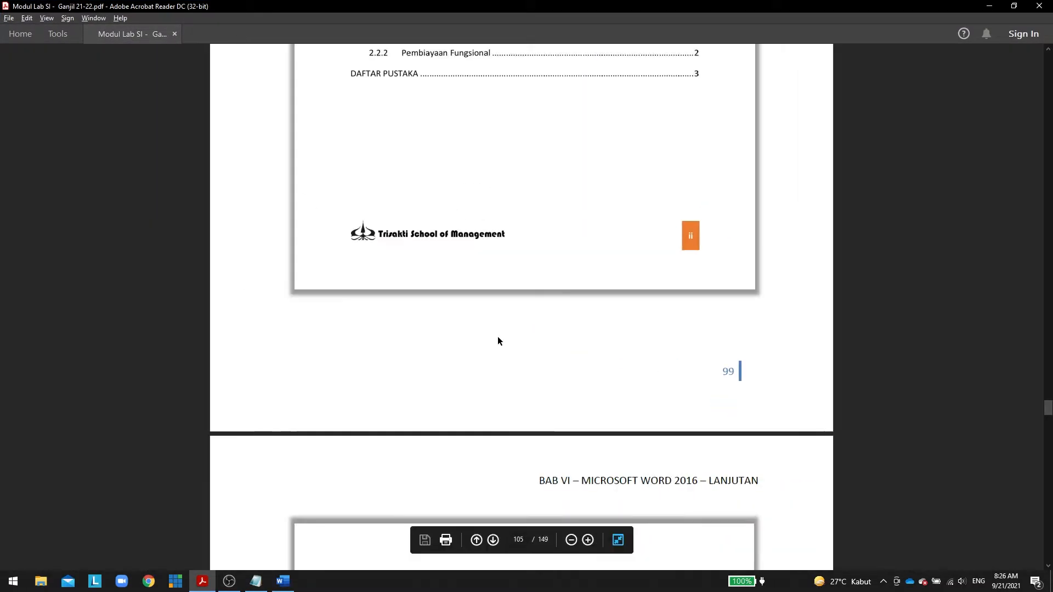
scroll(498, 338, up, 5)
key(alt+Tab)
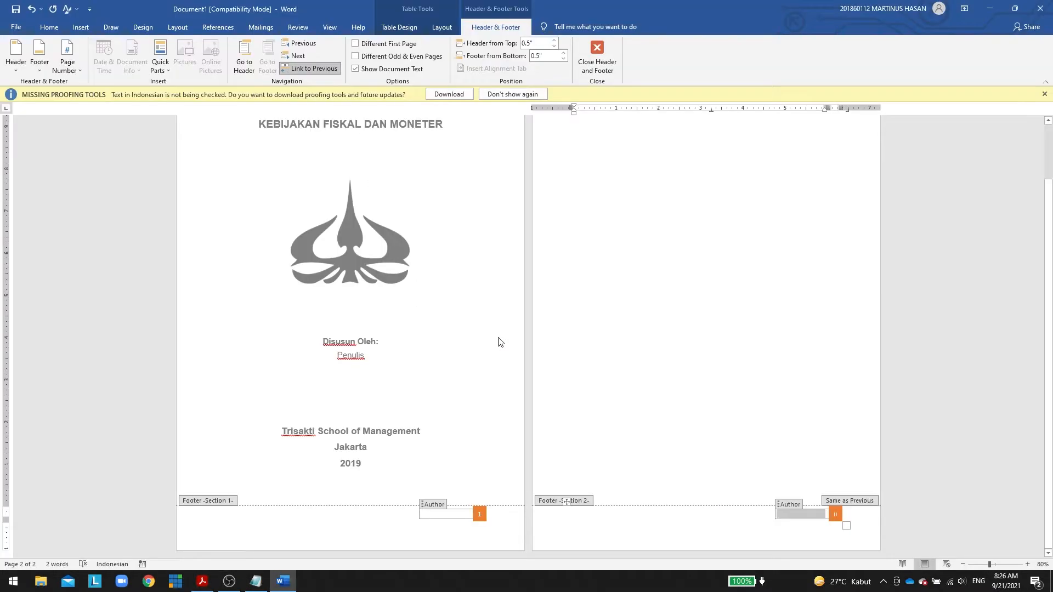
ctrl+scroll(794, 492, up, 2)
ctrl+scroll(499, 387, up, 4)
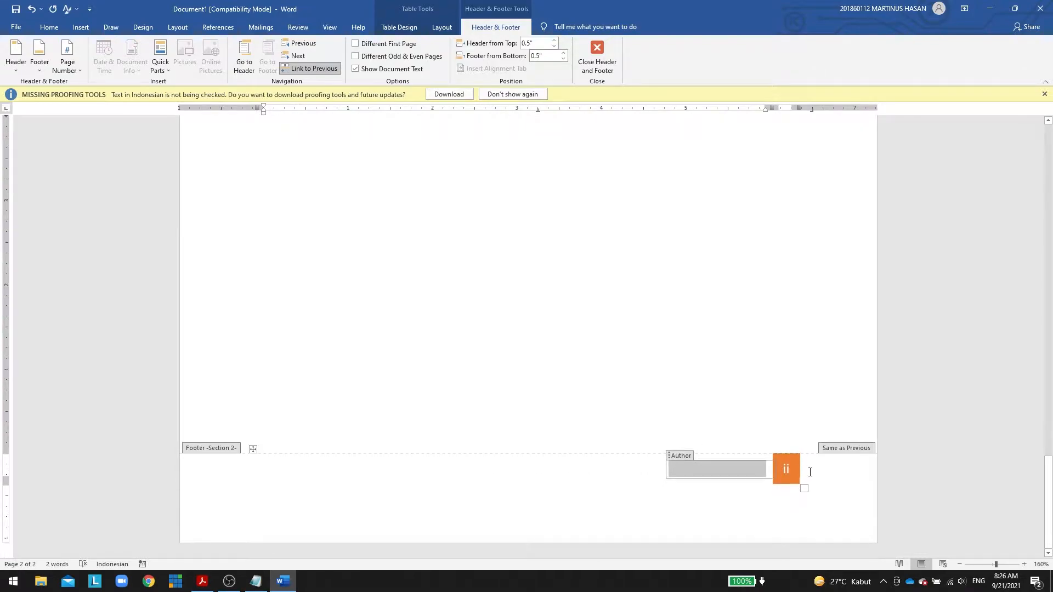
key(alt+Tab)
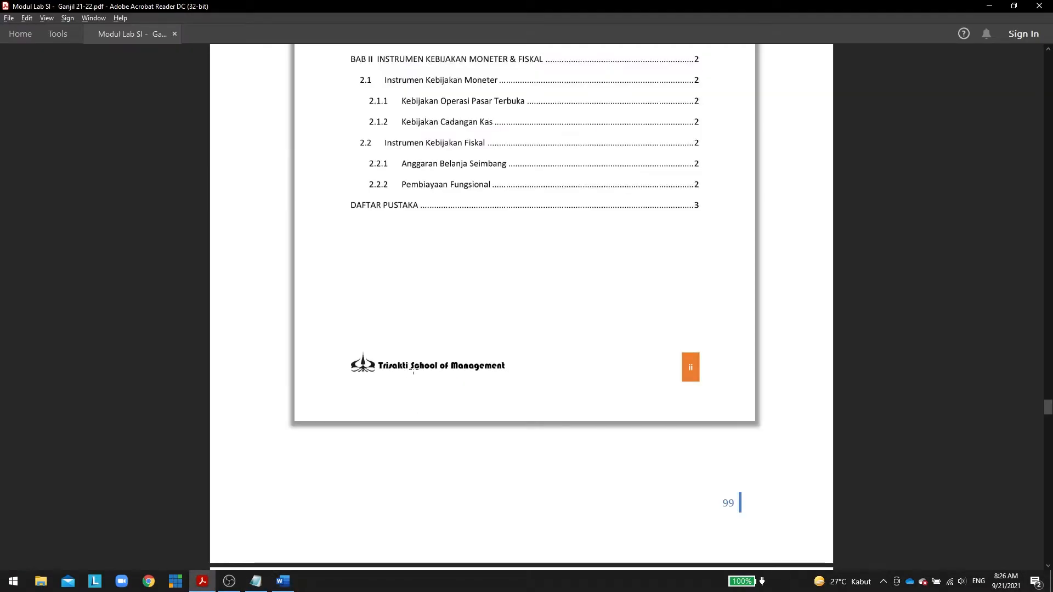
key(alt+Tab)
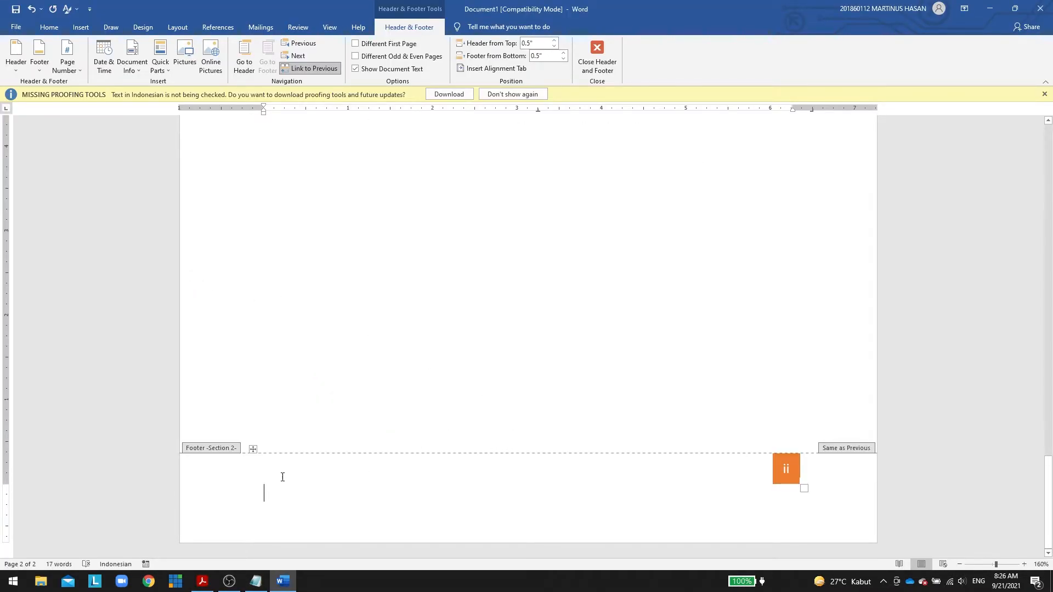
click(300, 484)
text(ASDASDASD)
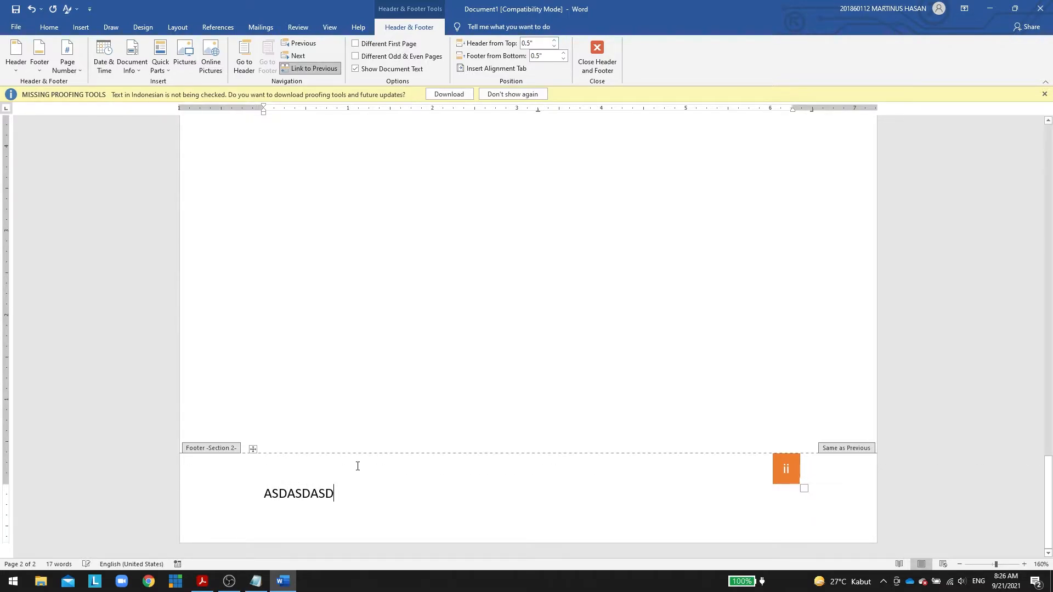
double_click(313, 495)
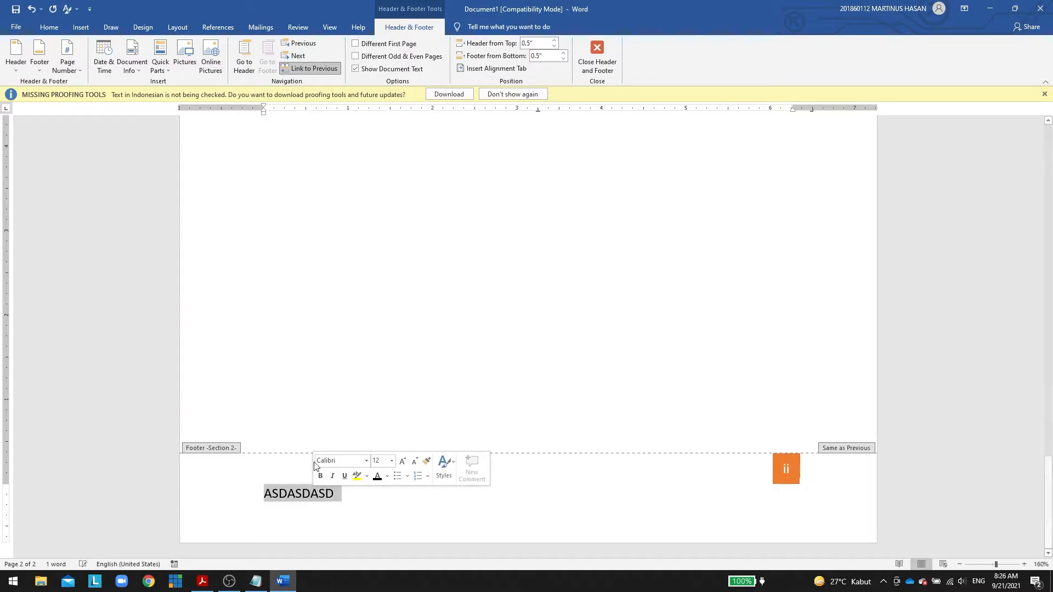
key(BackSpace)
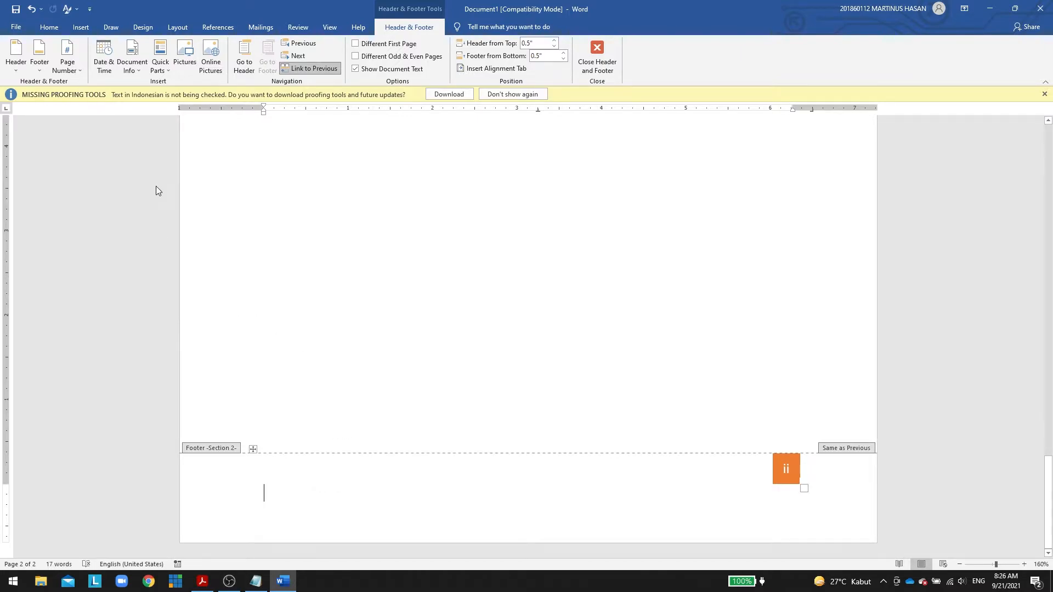
Insert a simple text box in the page 2 footer and permanently dismiss the missing proofing tools notice.
click(81, 27)
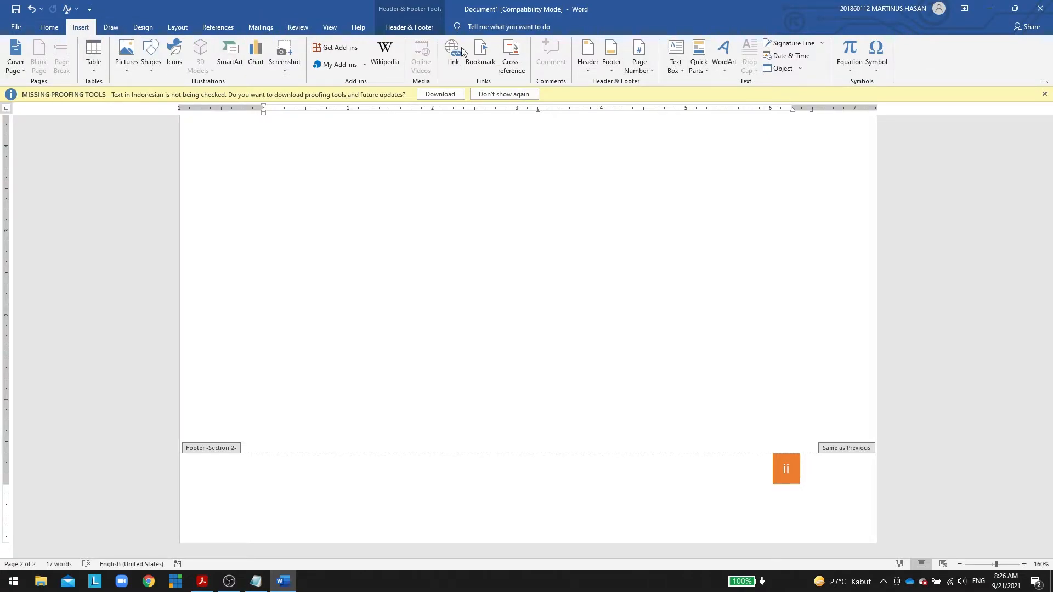
click(675, 55)
click(689, 130)
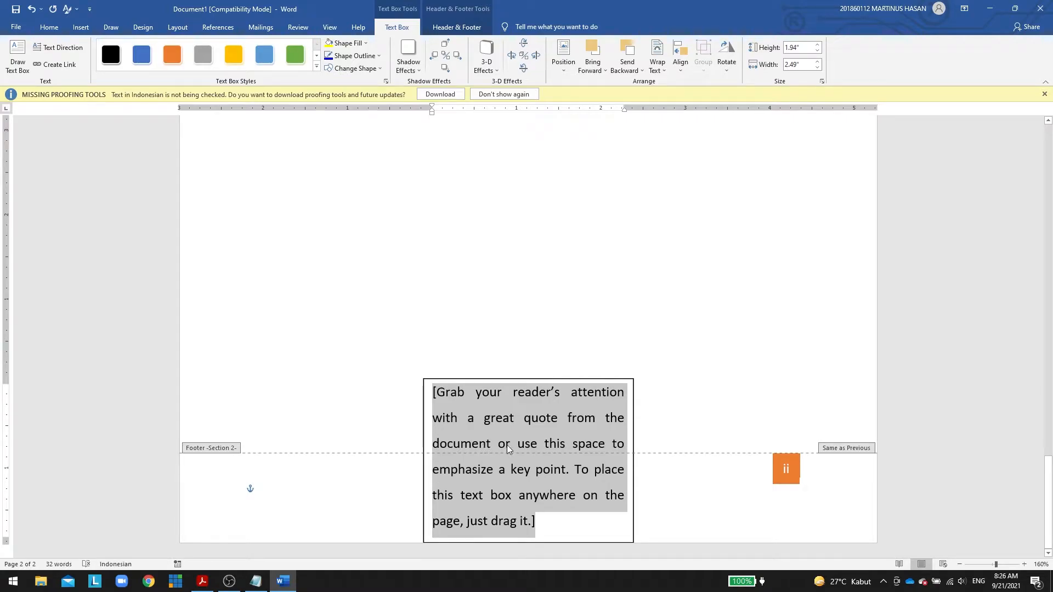
click(509, 94)
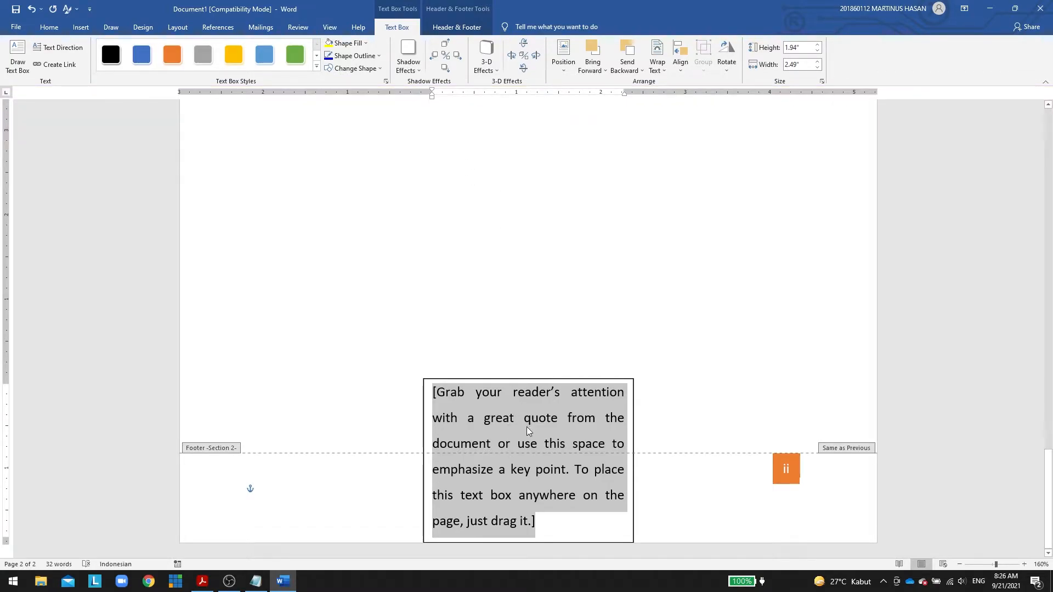
Replace the text box placeholder with "Trisakti School of Management", following the PDF's footer text.
text(A)
key(BackSpace)
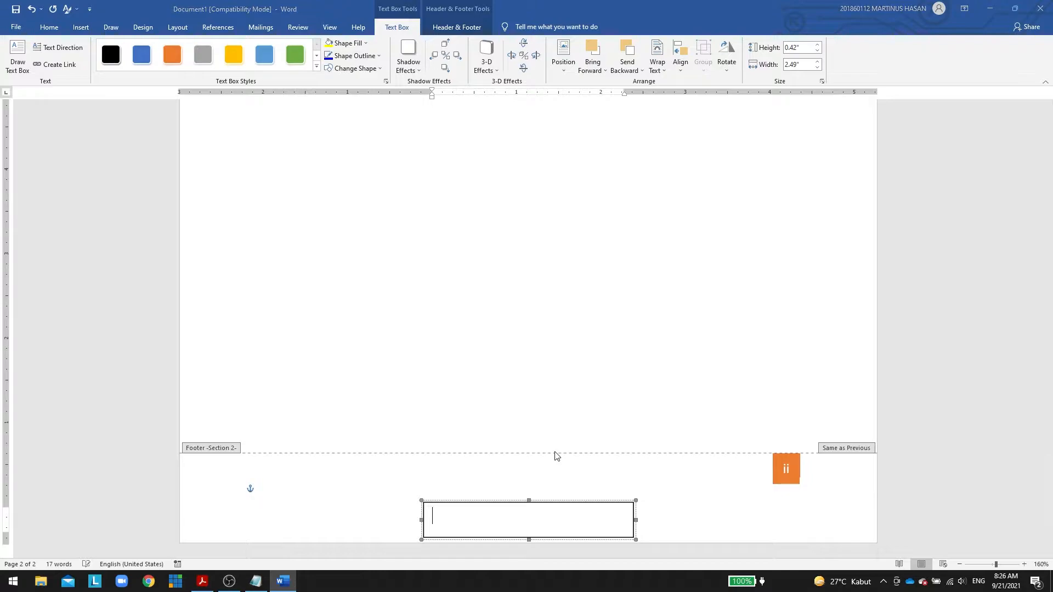
key(alt+Tab)
key(alt+Tab)
text(Trisakti School of Management)
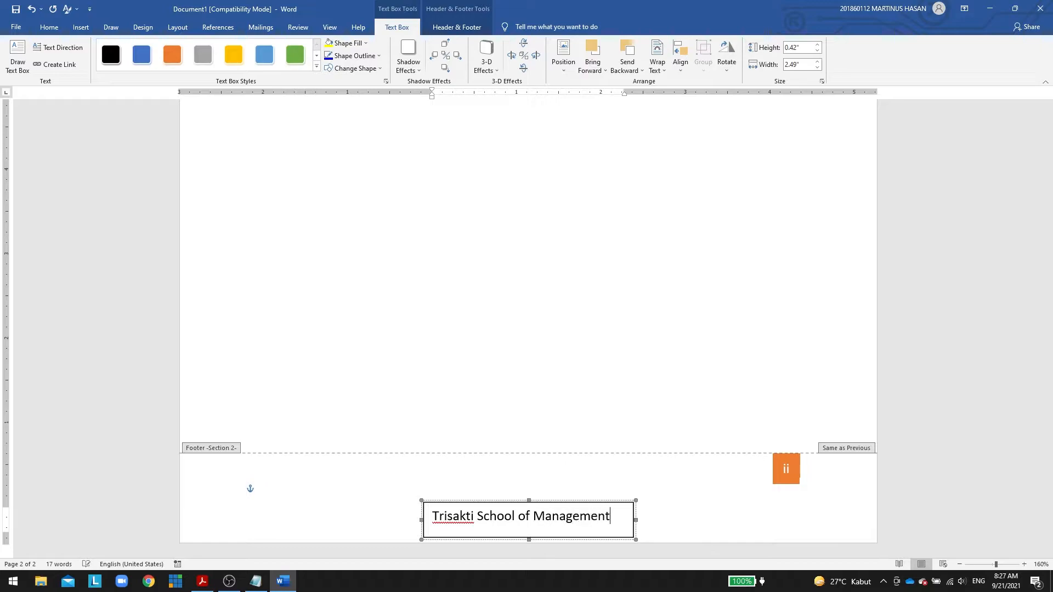
Format all the text in the footer text box as Arial Rounded MT Bold and left-align it.
key(ctrl+a)
click(49, 27)
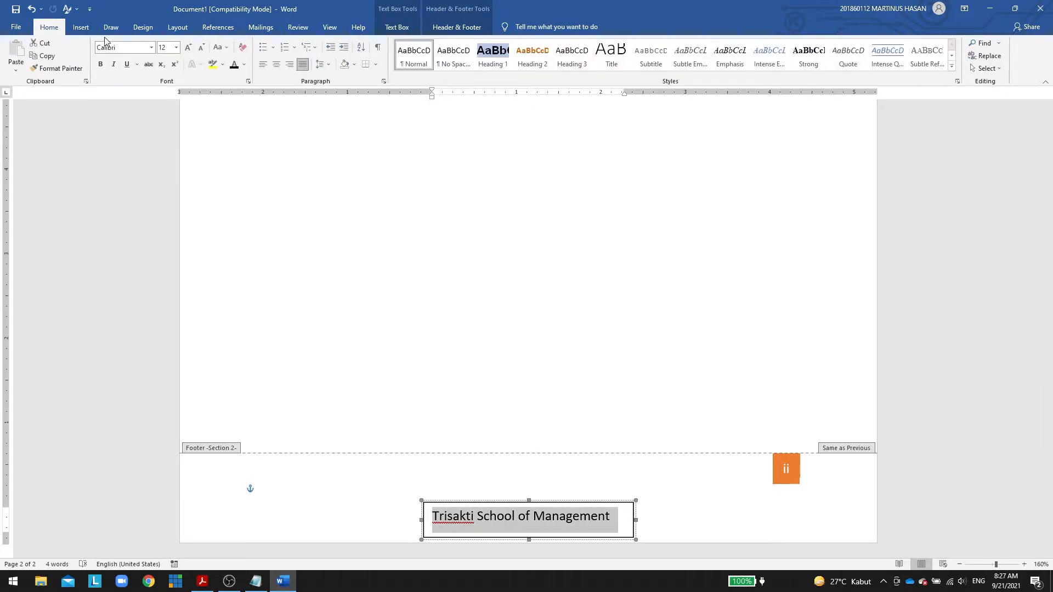
click(151, 47)
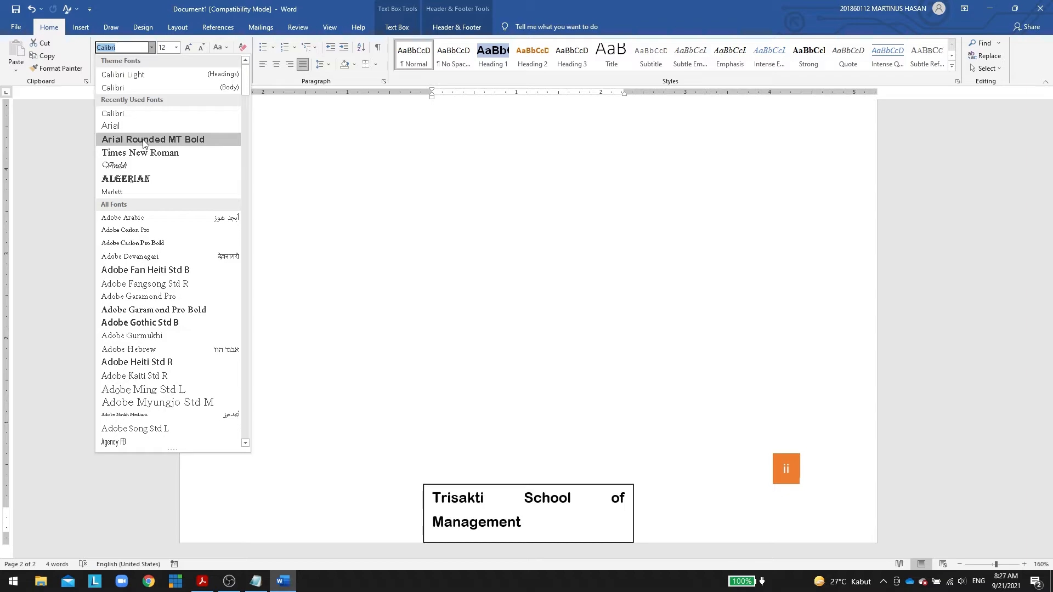
click(144, 141)
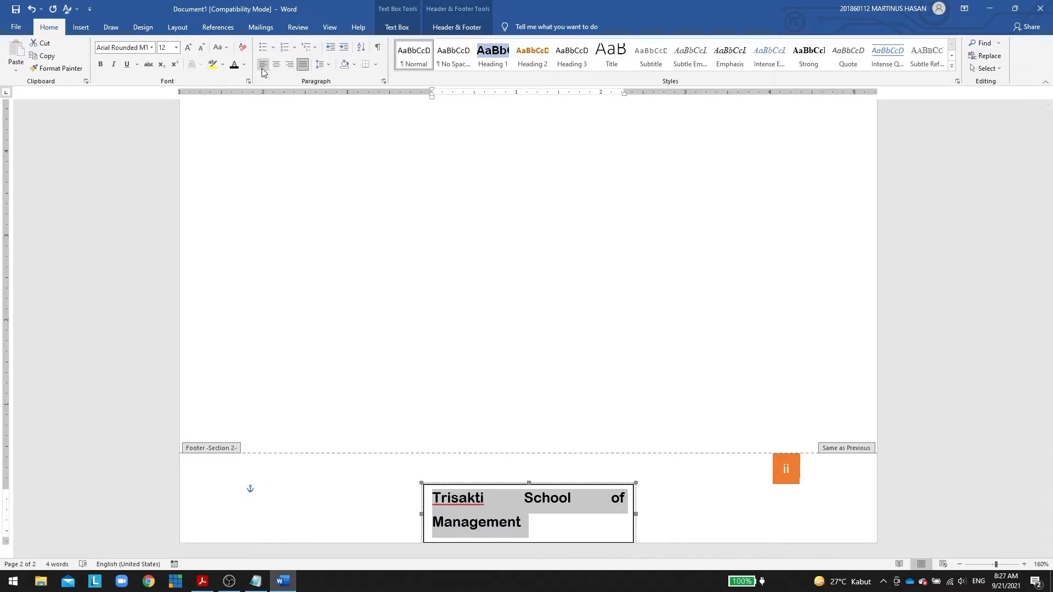
key(ctrl+l)
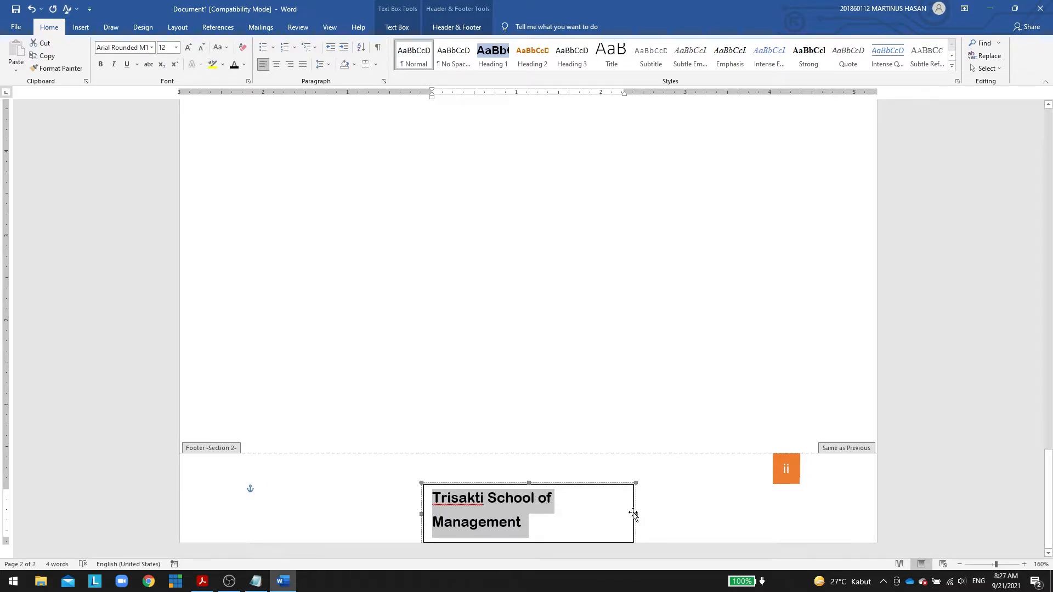
Widen the footer text box to about 2.86" so its text fits on one line, and remove its outline.
drag(634, 513, 665, 508)
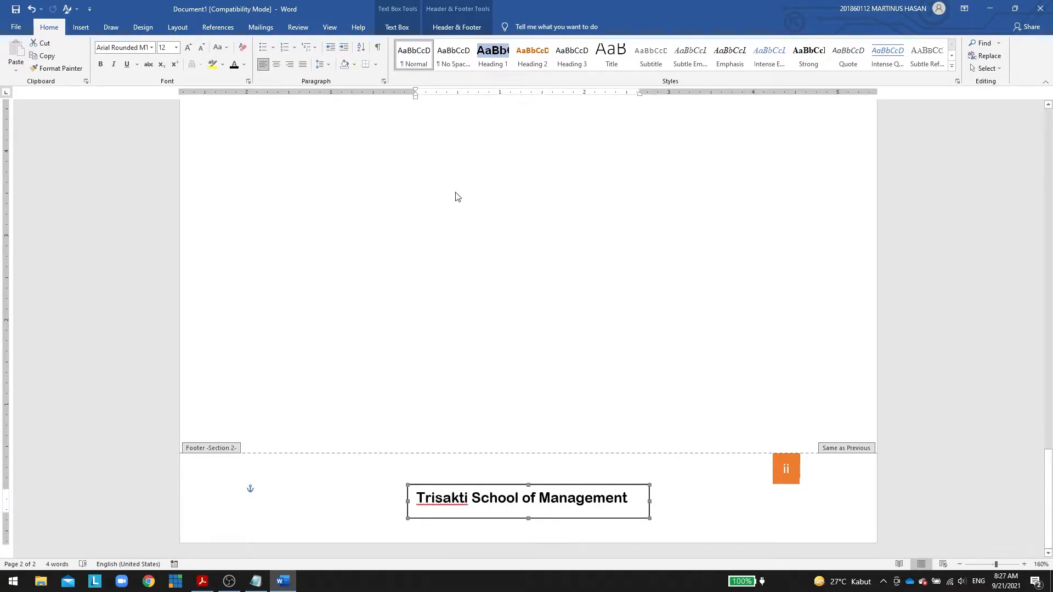
click(453, 27)
click(396, 27)
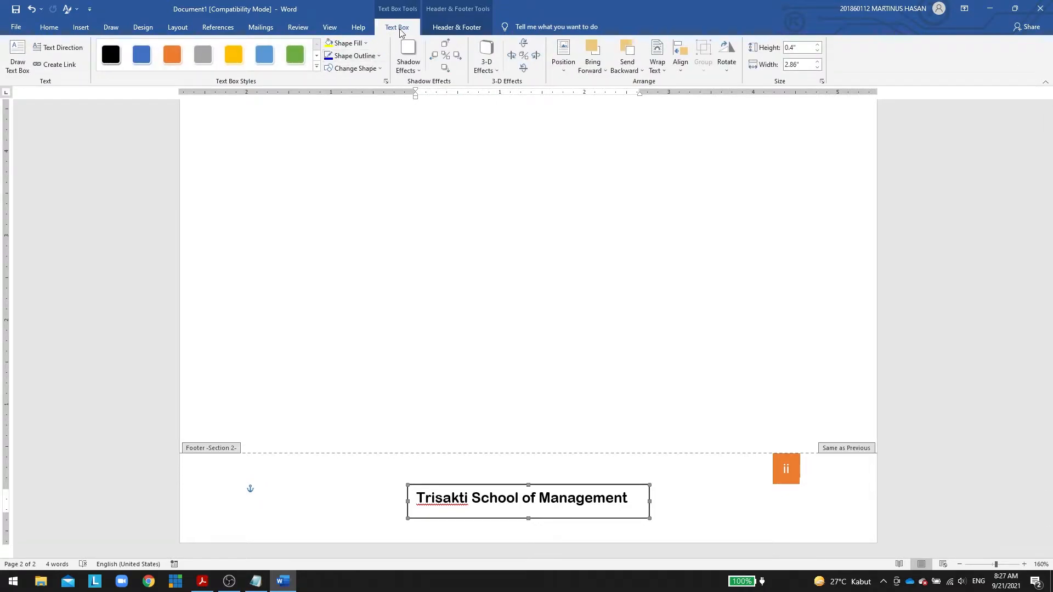
click(374, 58)
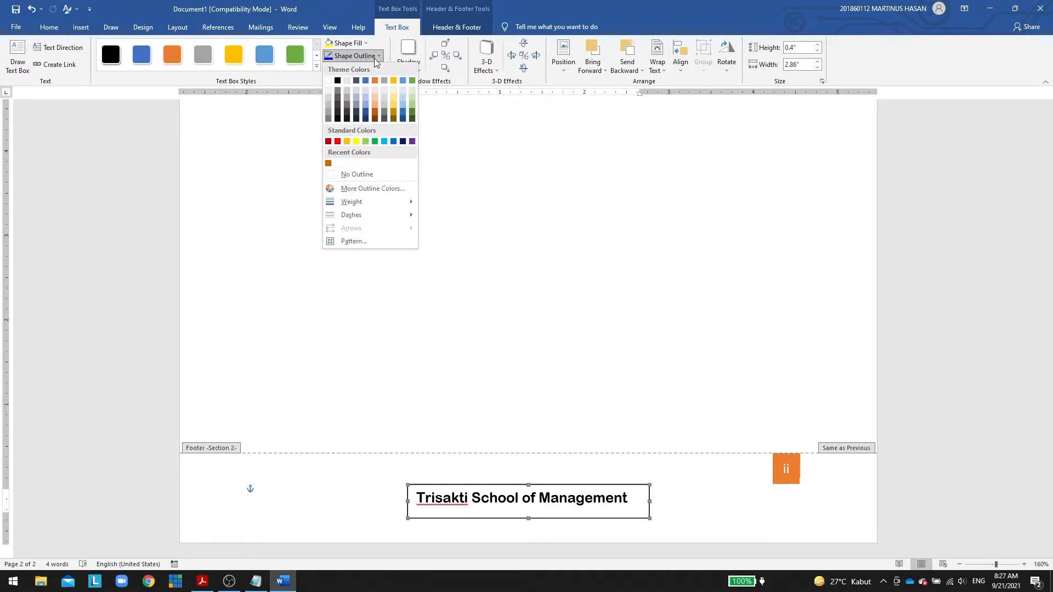
click(369, 171)
Move the text box level with the page number, near the footer's left side with room for a logo before it.
drag(557, 516, 556, 484)
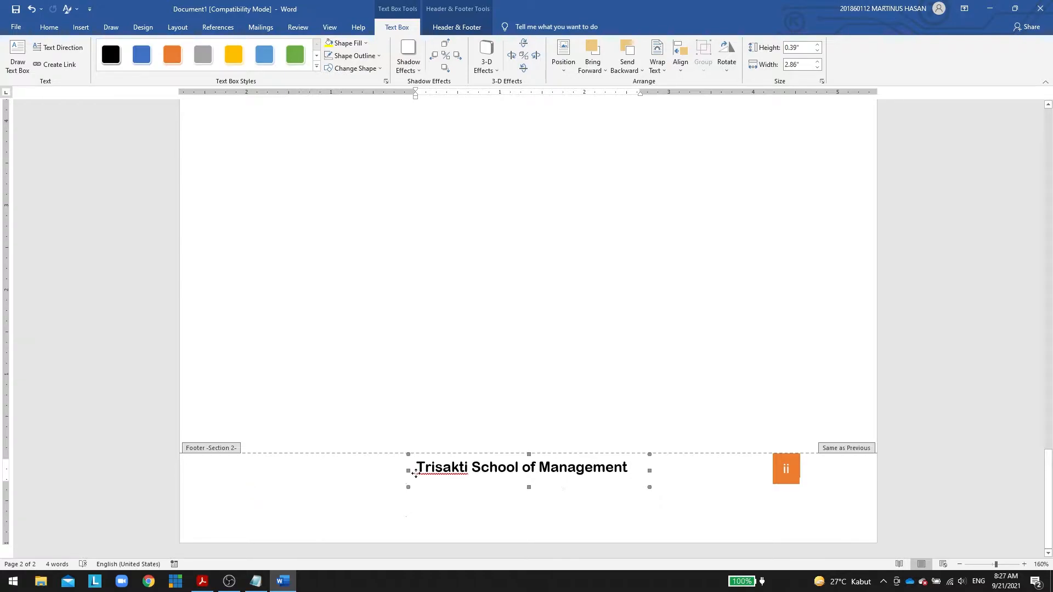
drag(332, 473, 331, 474)
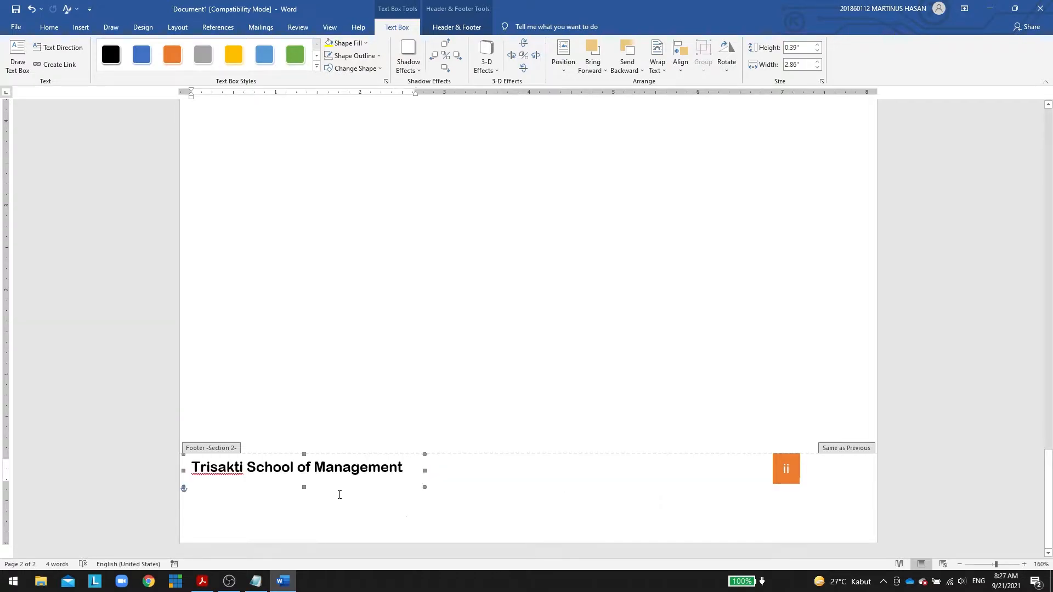
drag(364, 487, 475, 489)
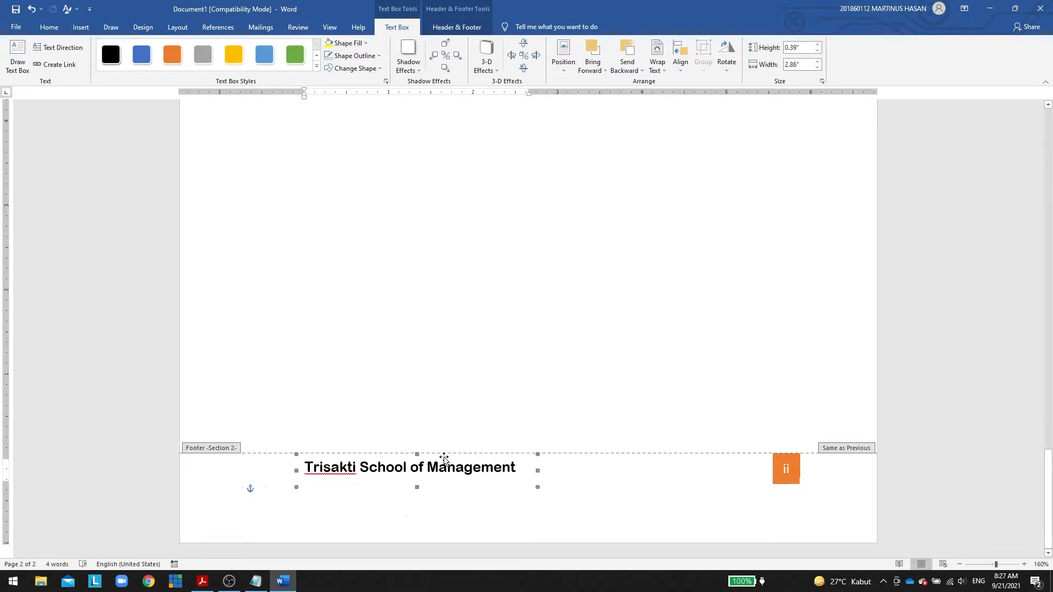
Insert the picture Logo Trisakti.png from the Pictures folder into the footer, following the PDF's footer layout.
key(alt+Tab)
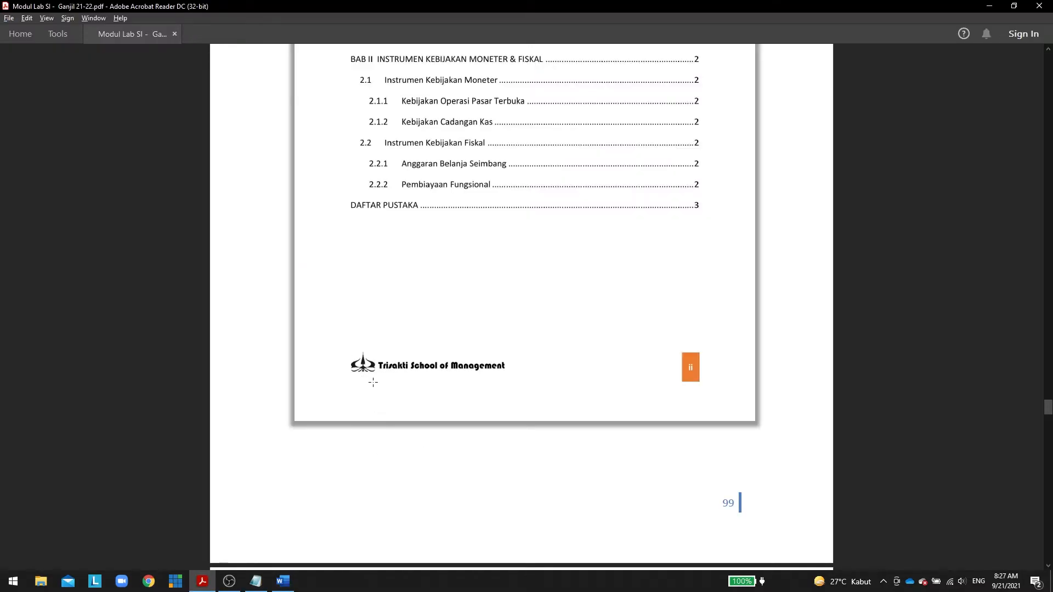
key(alt+Tab)
click(93, 29)
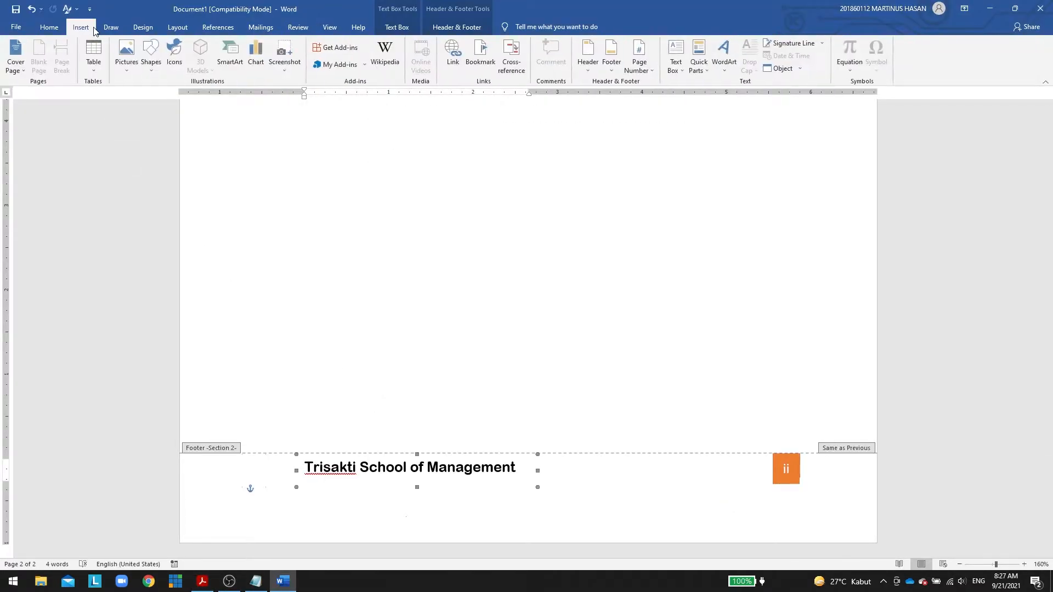
click(130, 57)
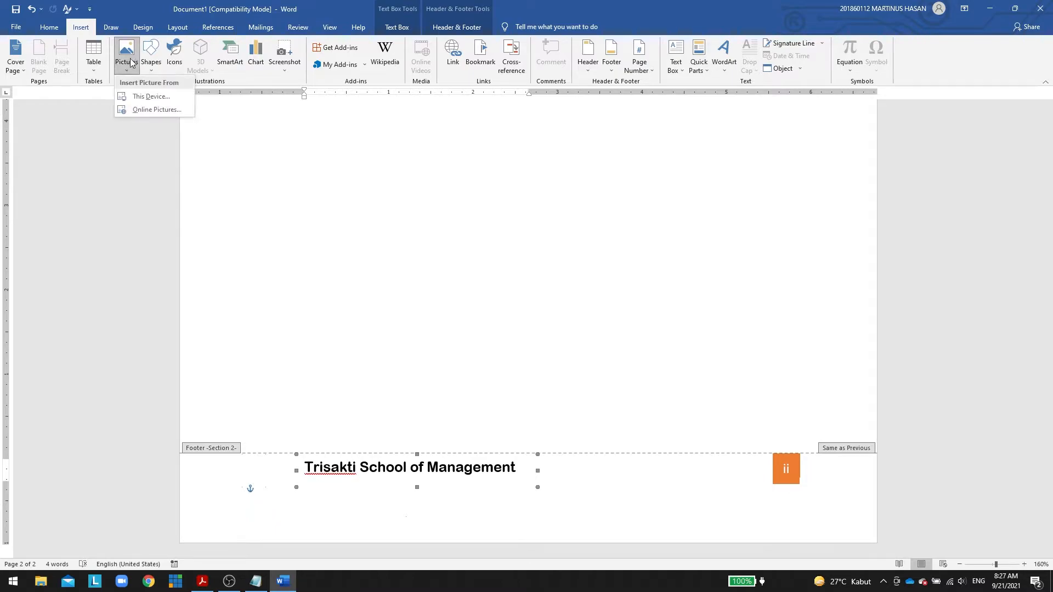
click(138, 96)
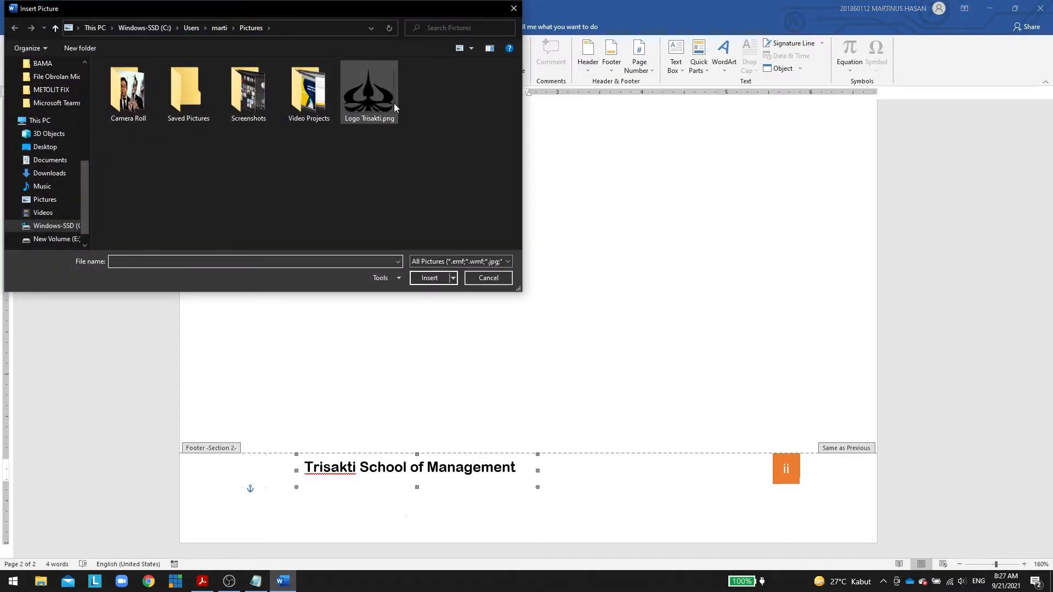
double_click(384, 105)
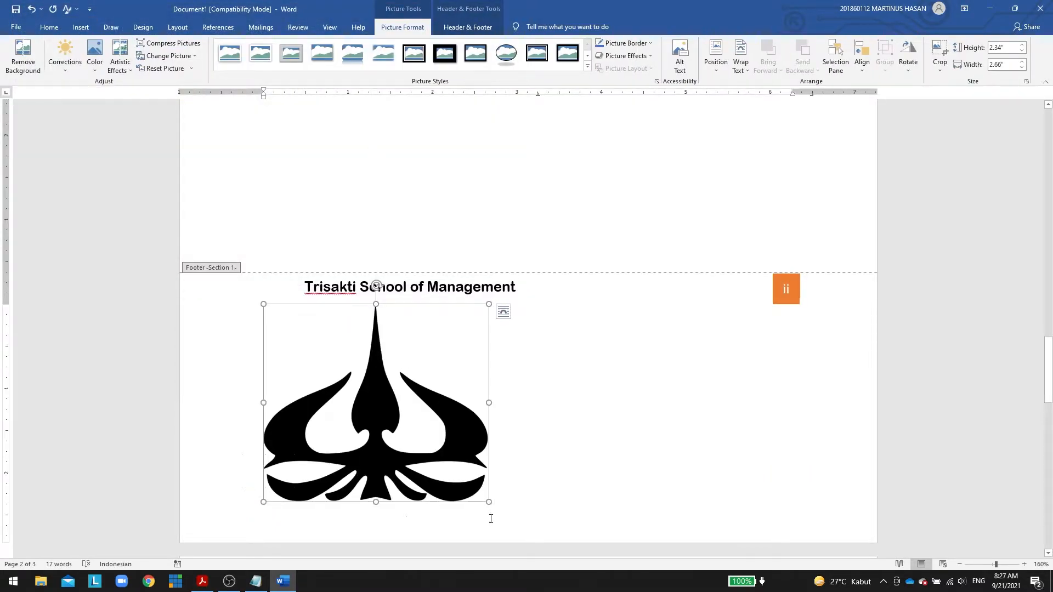
Set the logo in front of text, shrink it to about 0.29" by 0.32", and place it just before the school name.
drag(488, 503, 408, 431)
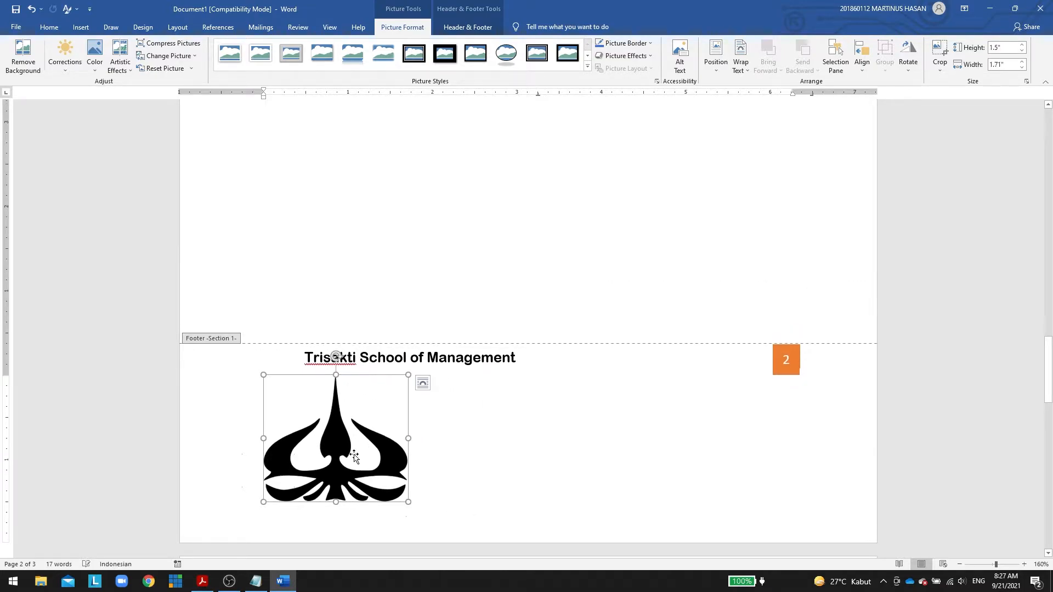
click(740, 58)
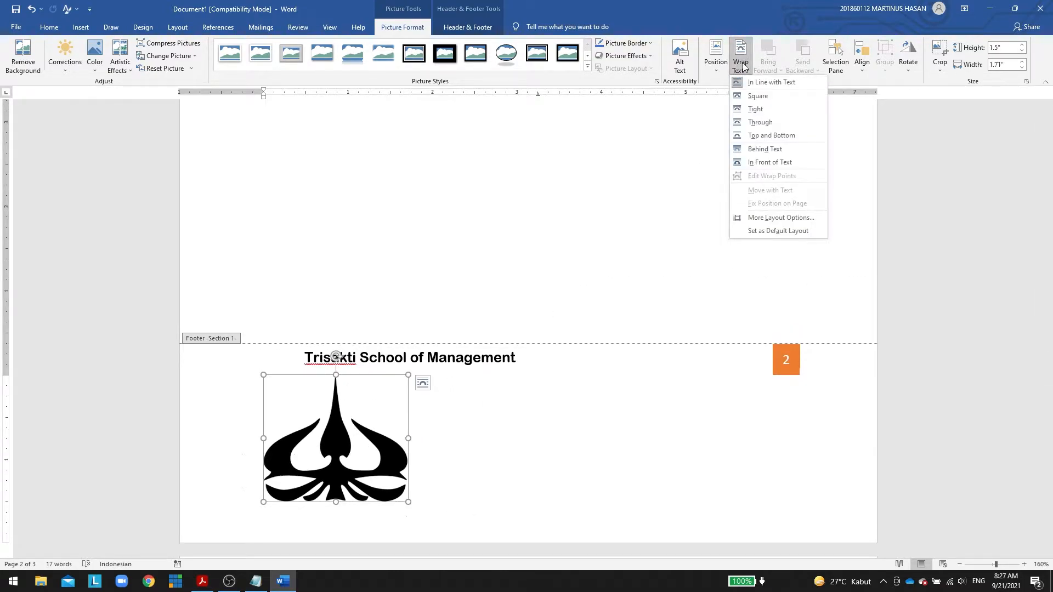
click(774, 162)
drag(407, 377, 291, 471)
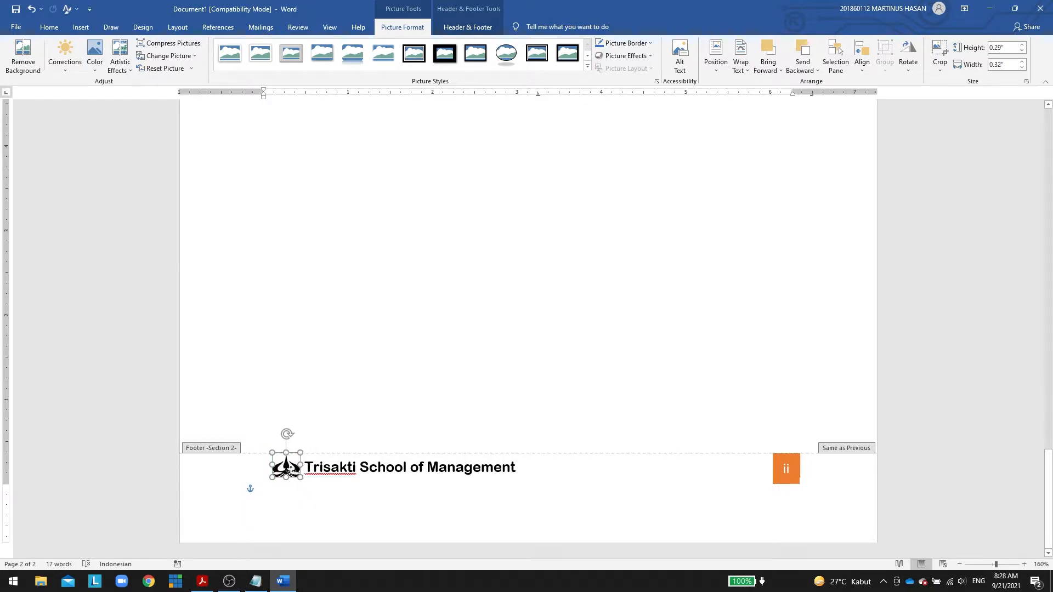
key(Down)
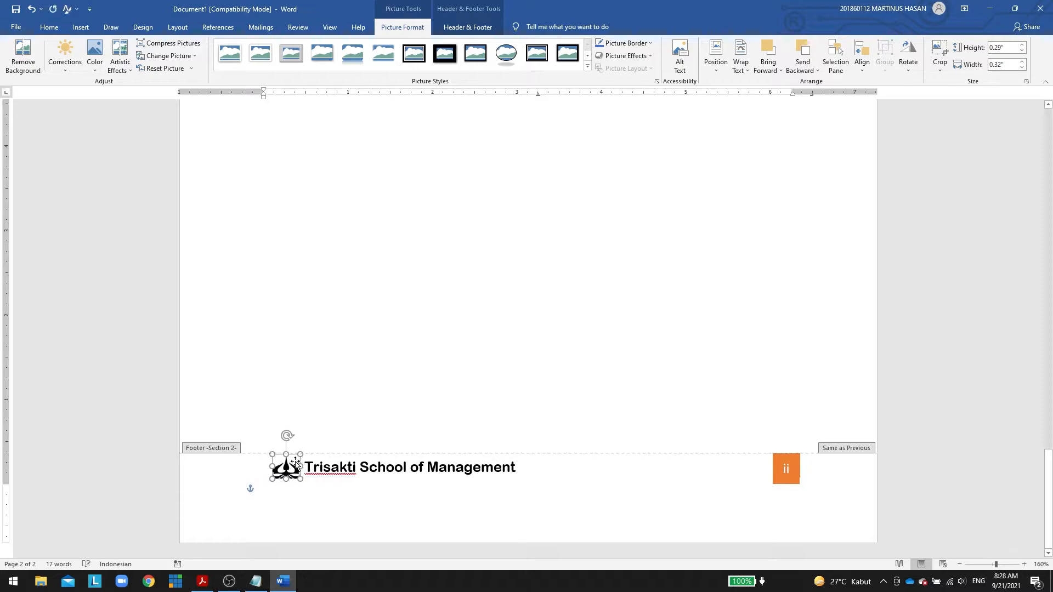
double_click(407, 369)
Compare the footers on the DAFTAR ISI page and the cover page.
ctrl+scroll(527, 459, down, 3)
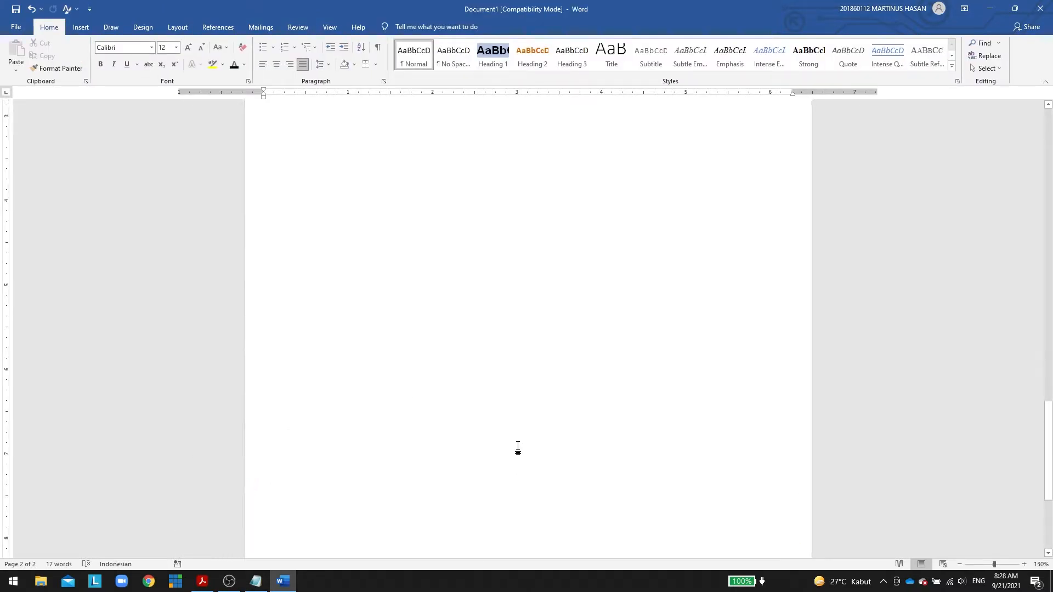
scroll(517, 447, down, 5)
click(500, 433)
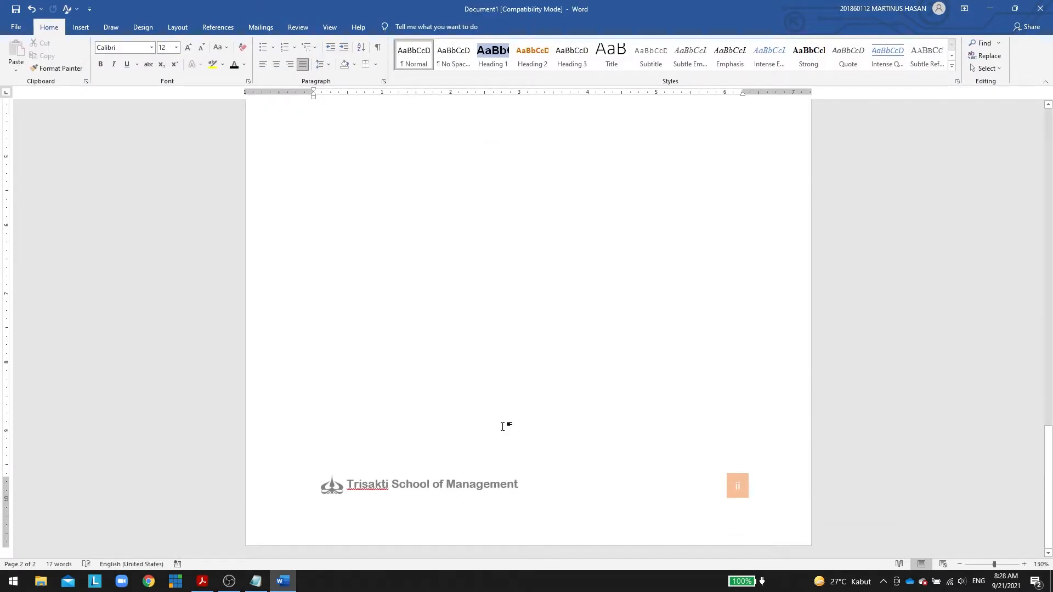
scroll(494, 453, up, 10)
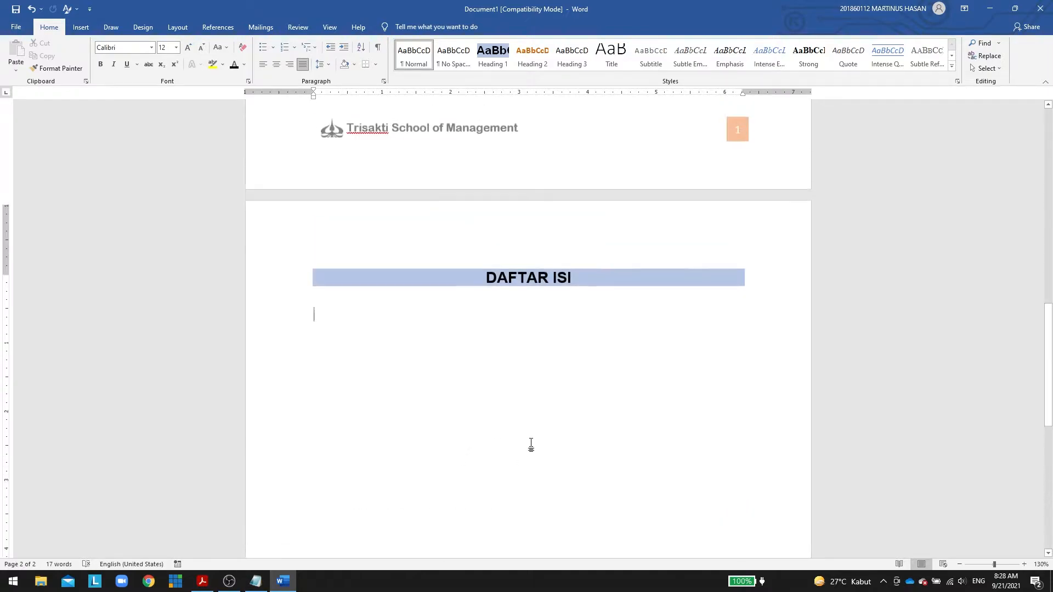
scroll(532, 443, up, 8)
scroll(531, 437, down, 4)
scroll(531, 437, down, 4)
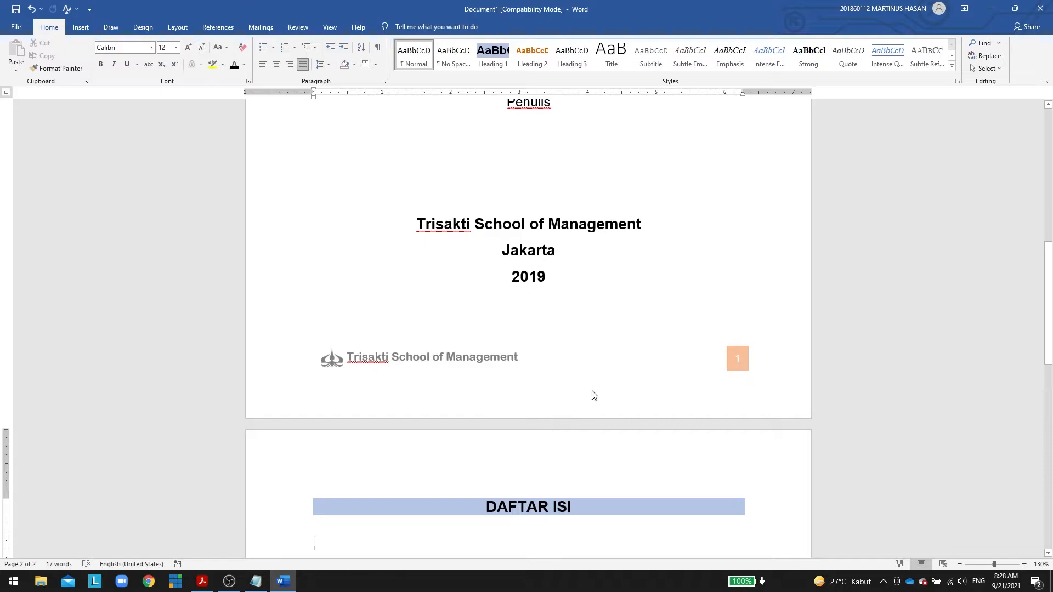
click(678, 344)
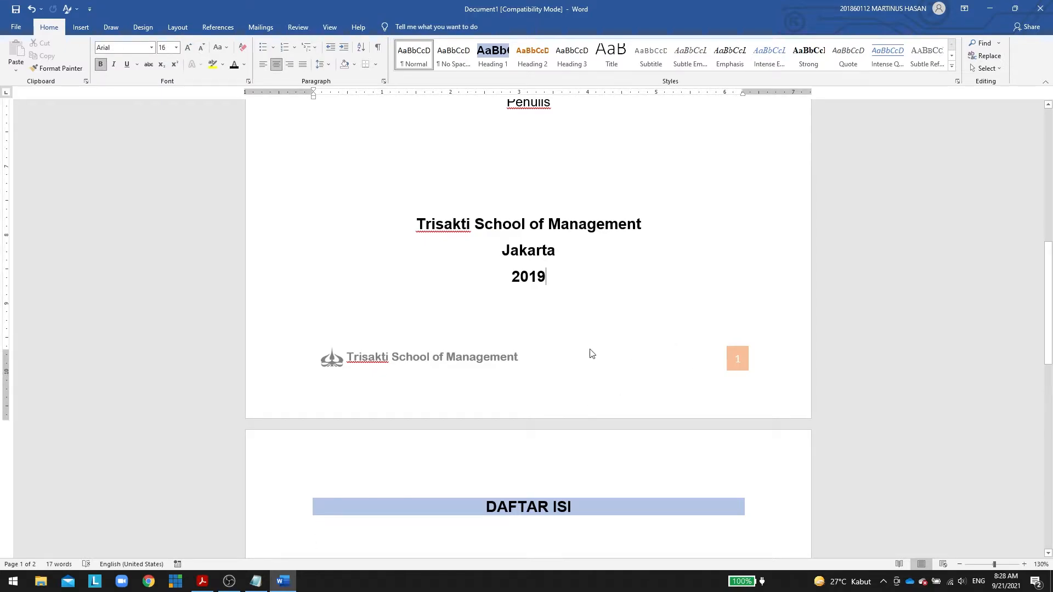
Turn on Different First Page for the cover section's footer, check both pages' footers, and leave footer editing.
double_click(535, 355)
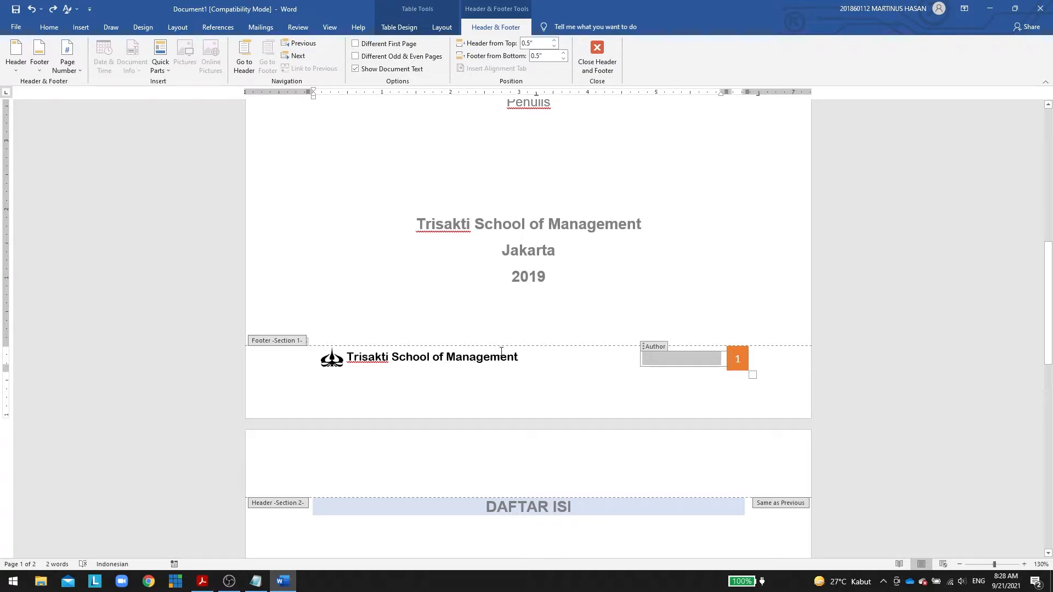
scroll(553, 372, down, 10)
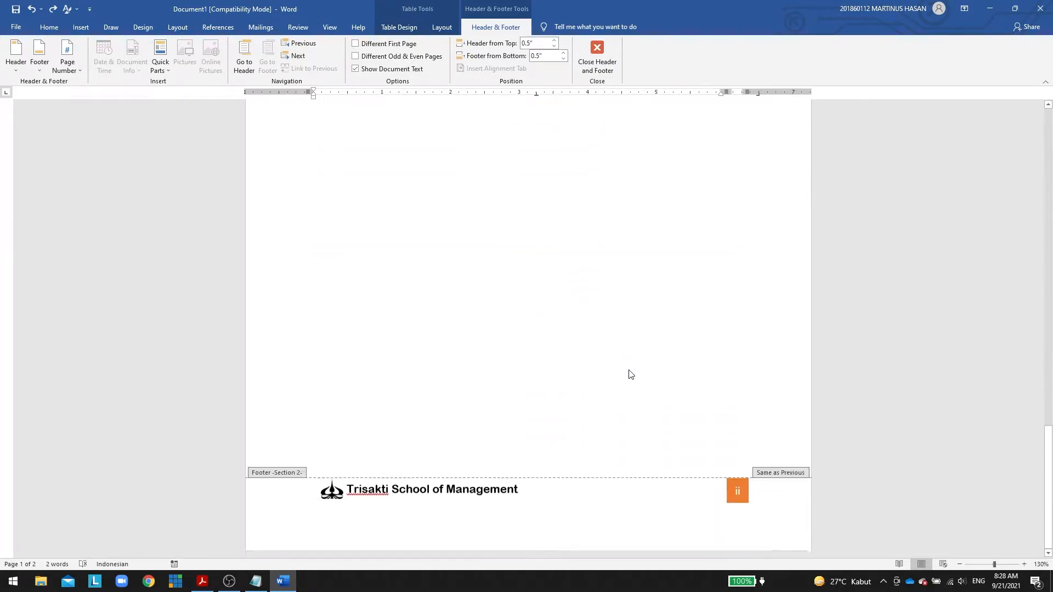
scroll(484, 397, up, 10)
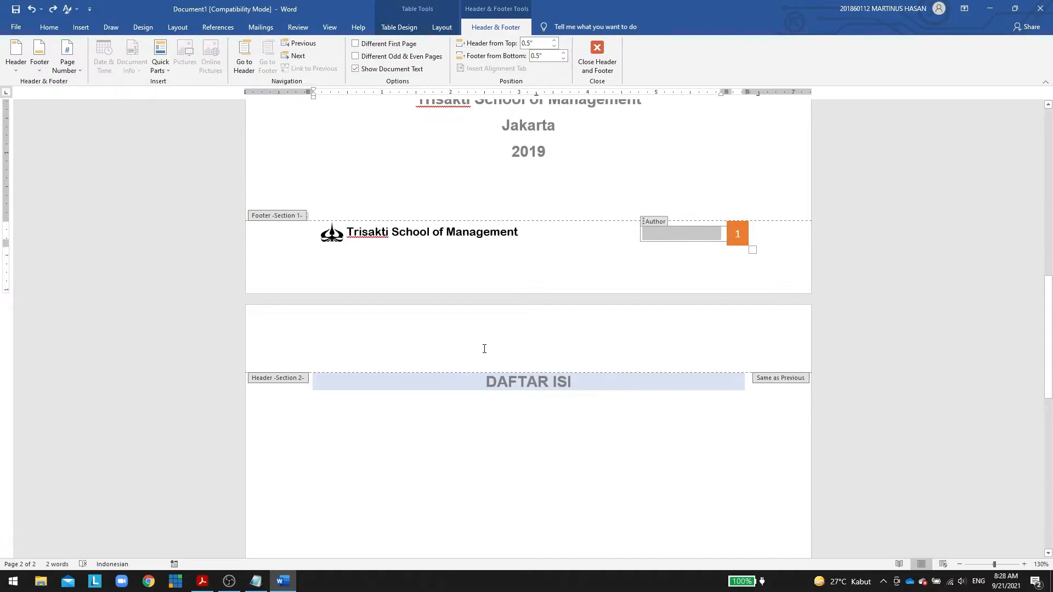
click(632, 318)
click(604, 364)
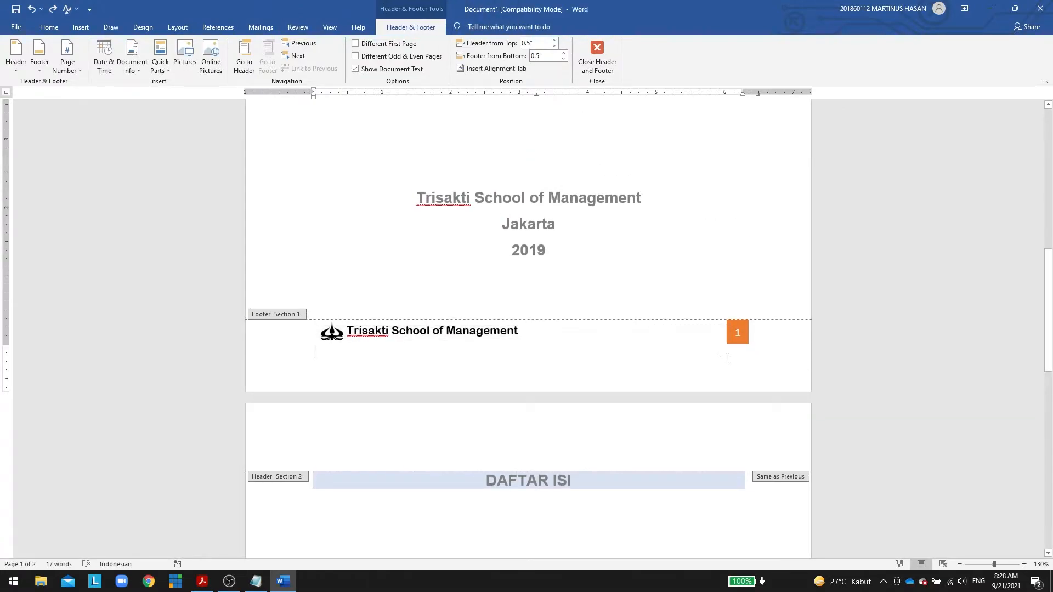
click(766, 331)
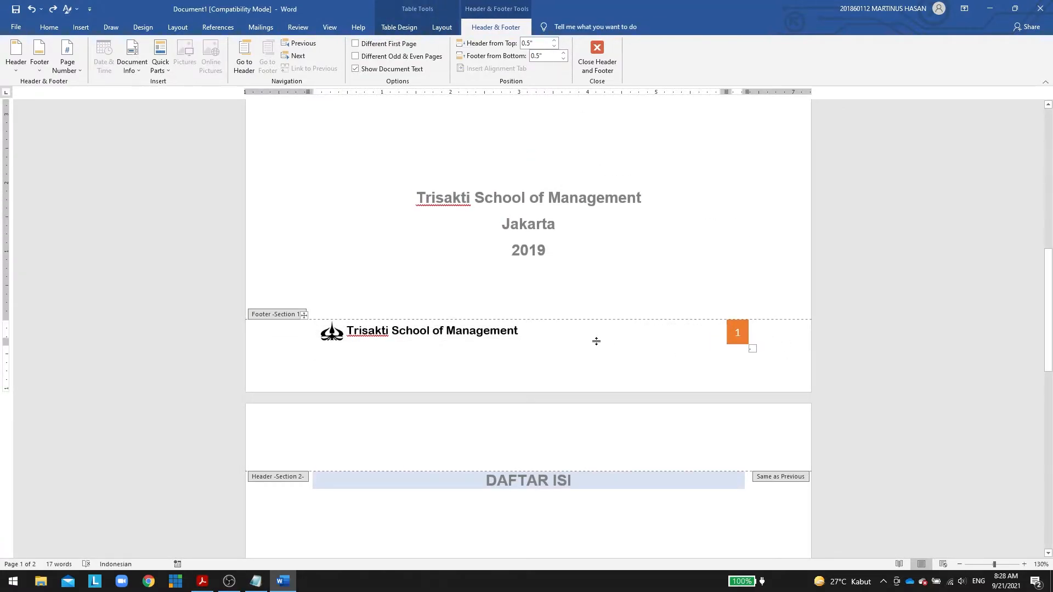
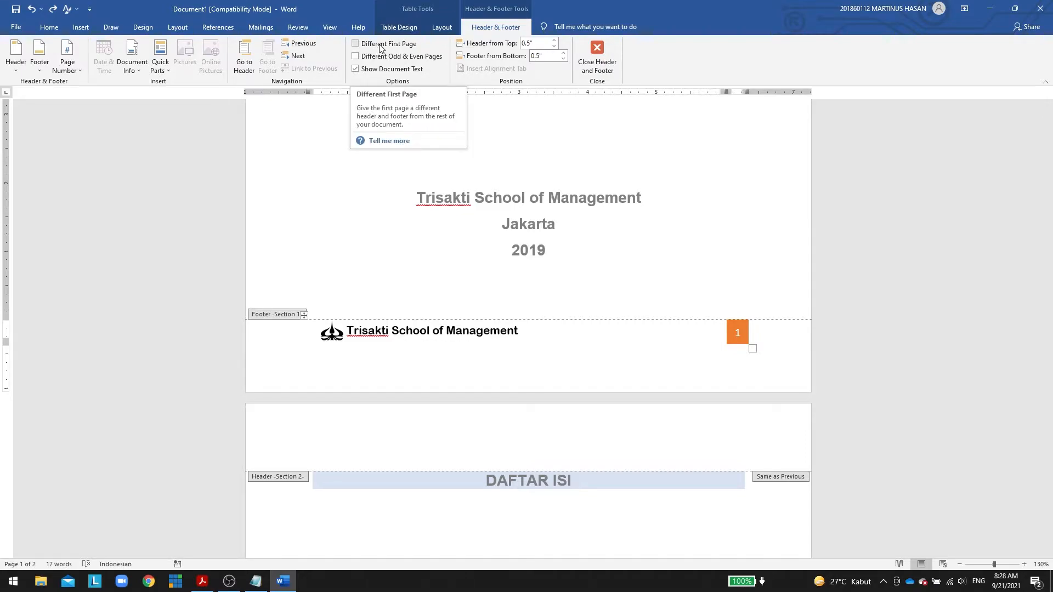
click(355, 43)
scroll(499, 398, up, 5)
scroll(498, 395, down, 3)
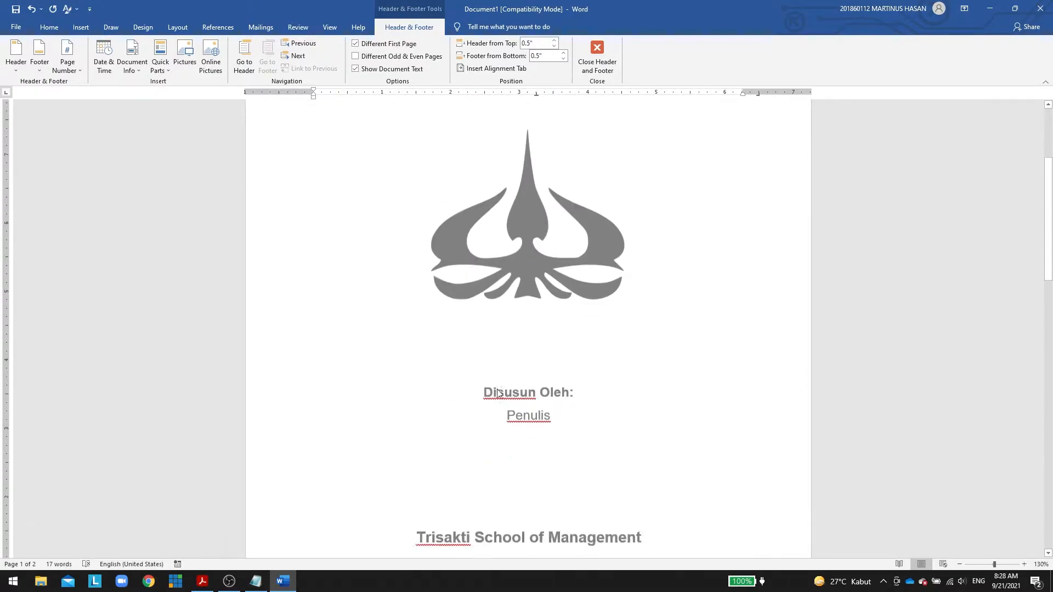
scroll(499, 394, down, 15)
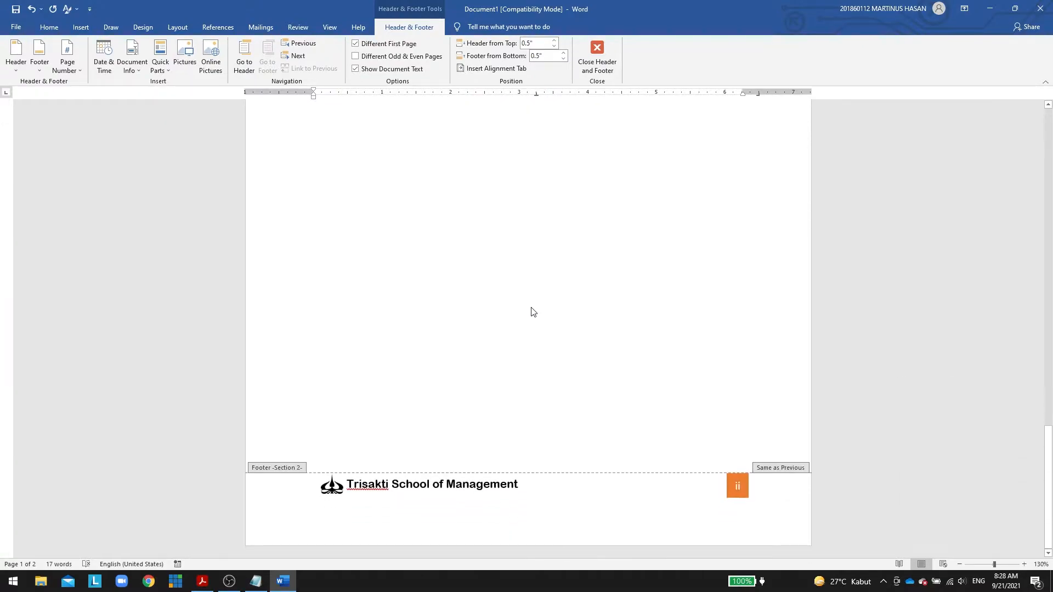
double_click(533, 312)
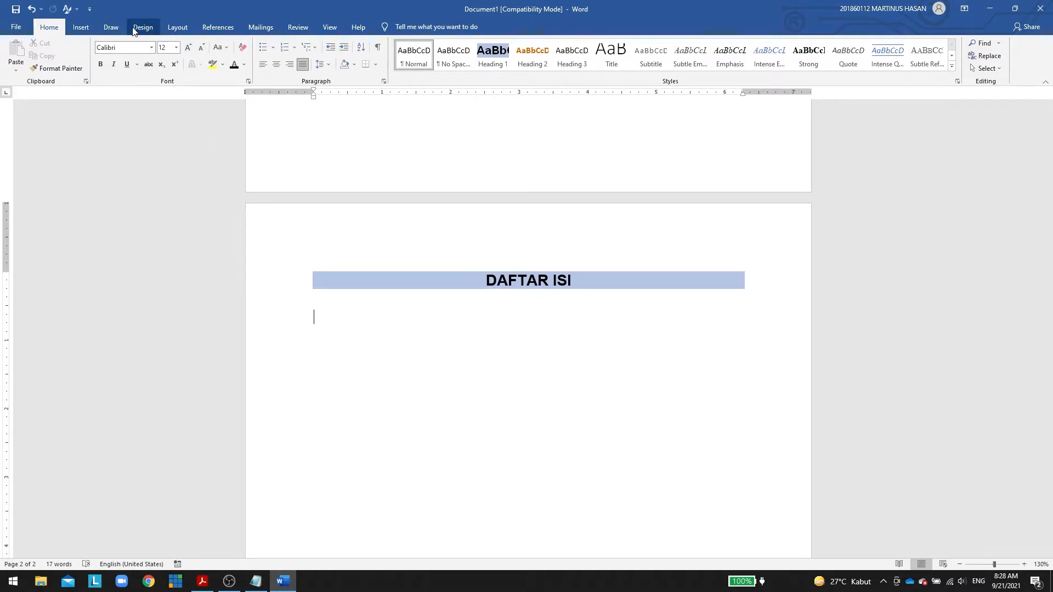
Insert a Next Page section break below the DAFTAR ISI heading.
click(179, 29)
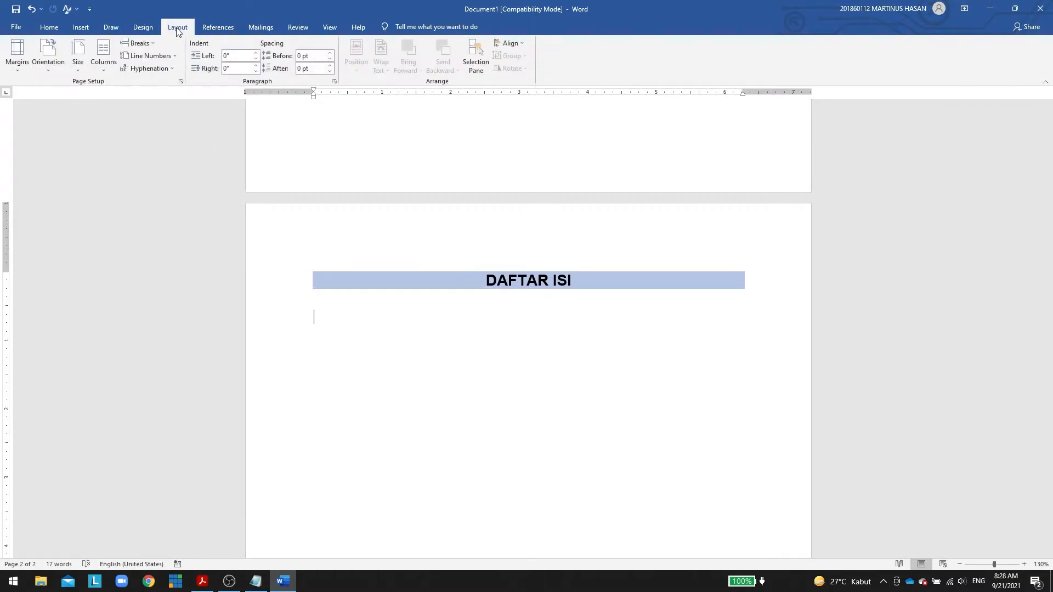
click(148, 45)
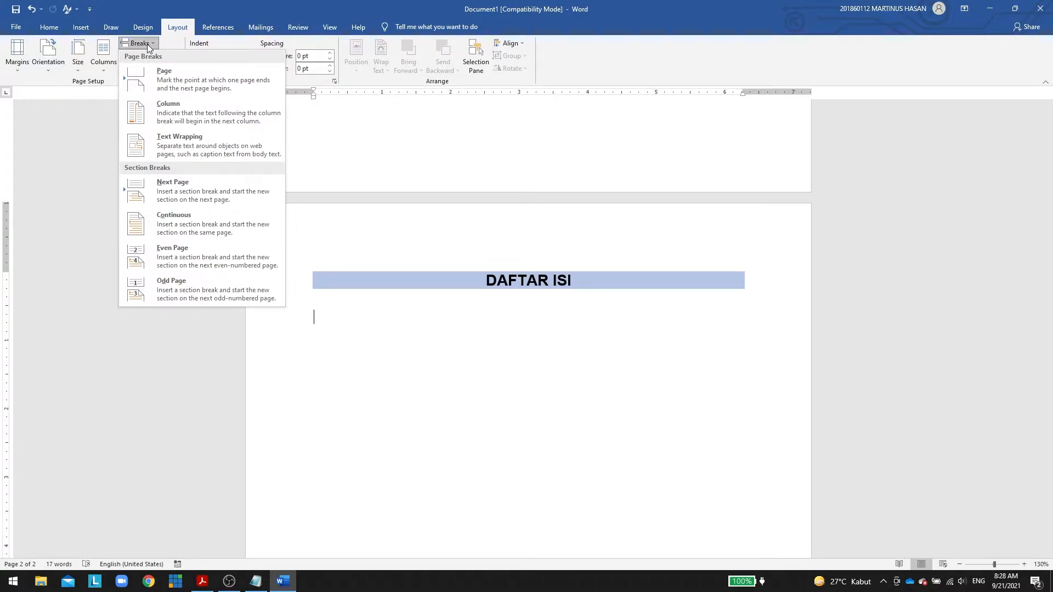
click(170, 189)
scroll(472, 213, down, 5)
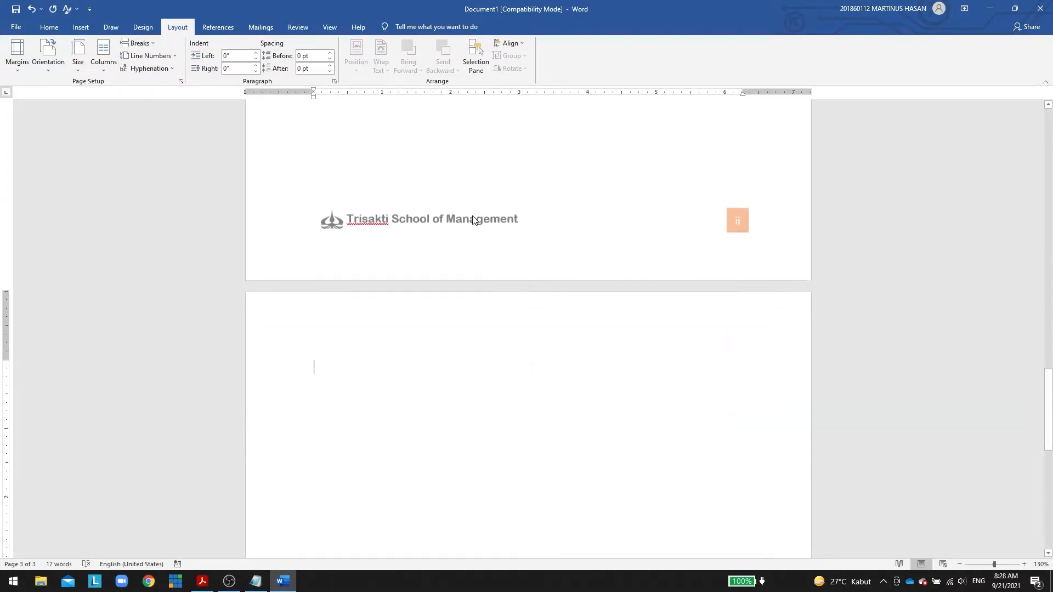
Enter the chapter heading "BAB I" in Heading 1 style on the new page, following the PDF's chapter page.
key(alt+Tab)
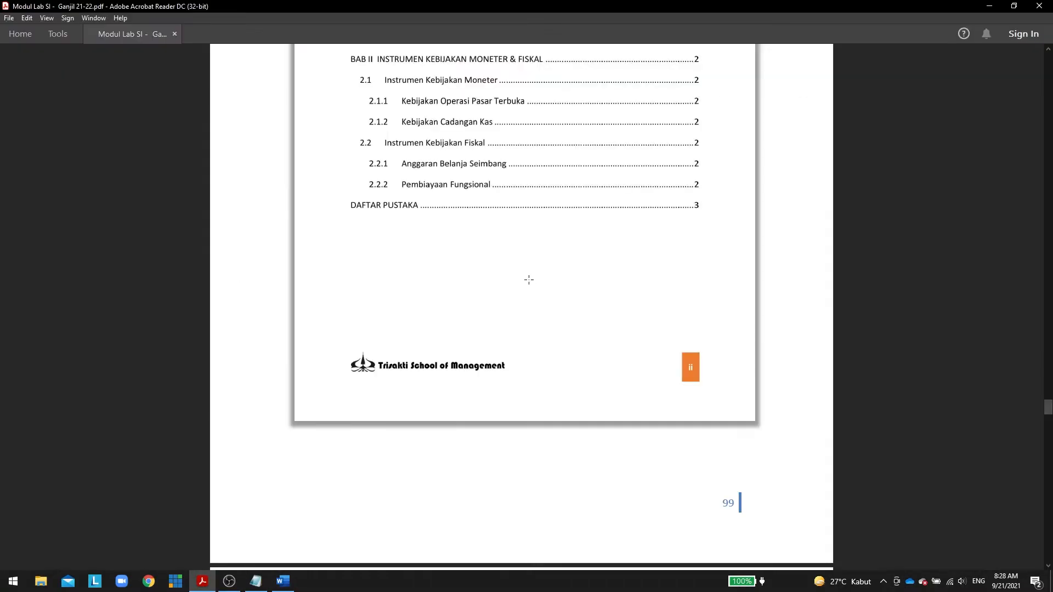
scroll(576, 281, down, 1)
scroll(575, 280, down, 10)
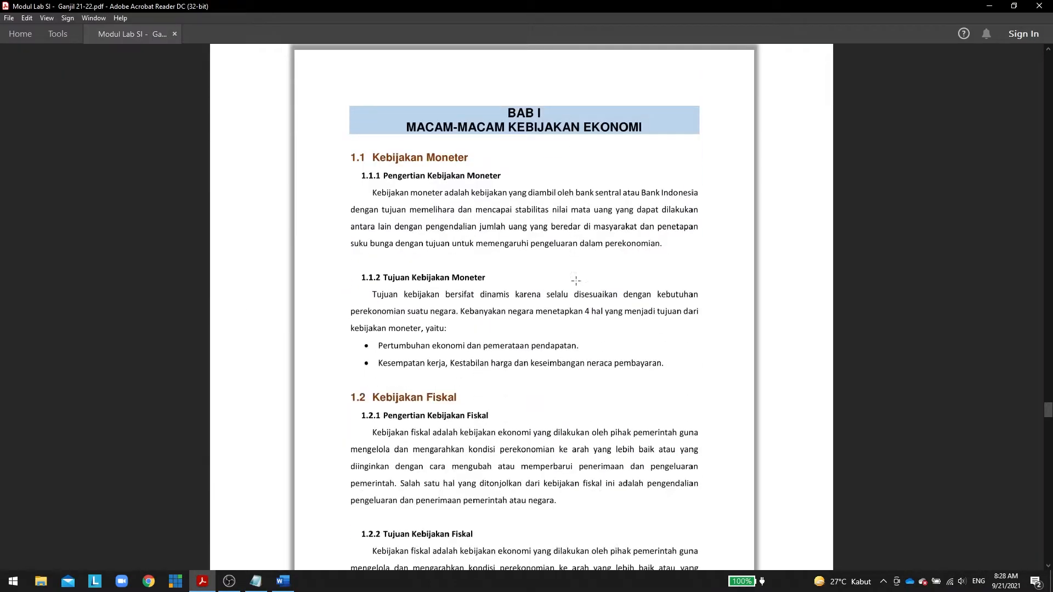
scroll(575, 280, down, 1)
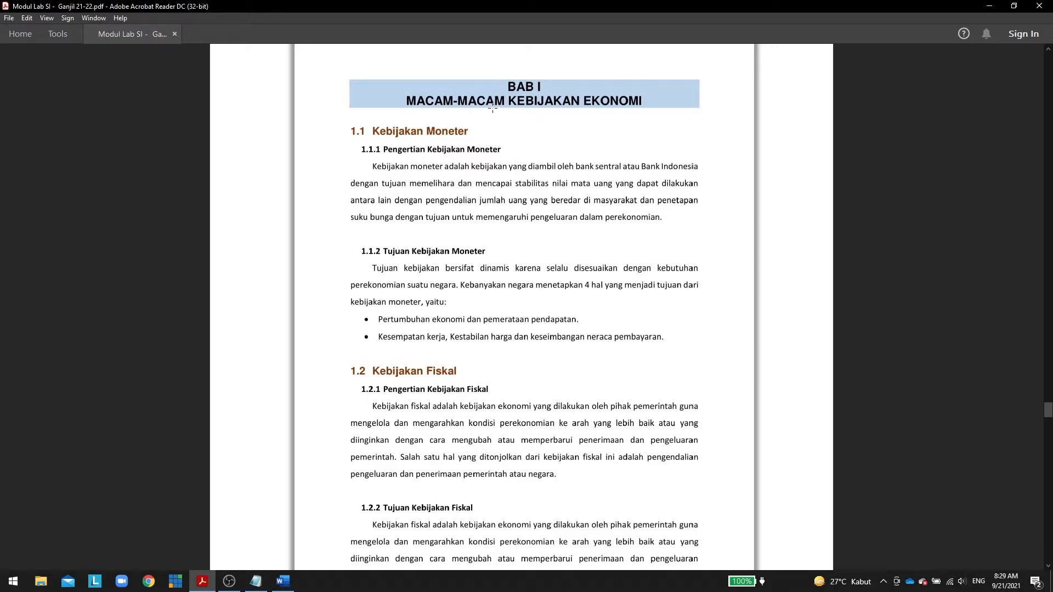
key(alt+Tab)
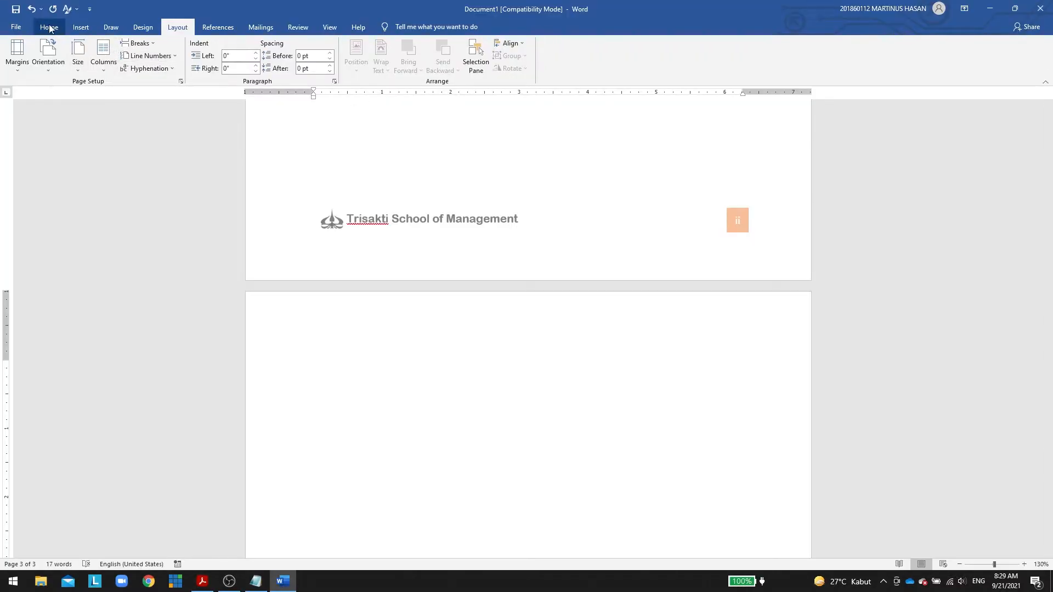
click(49, 28)
click(493, 55)
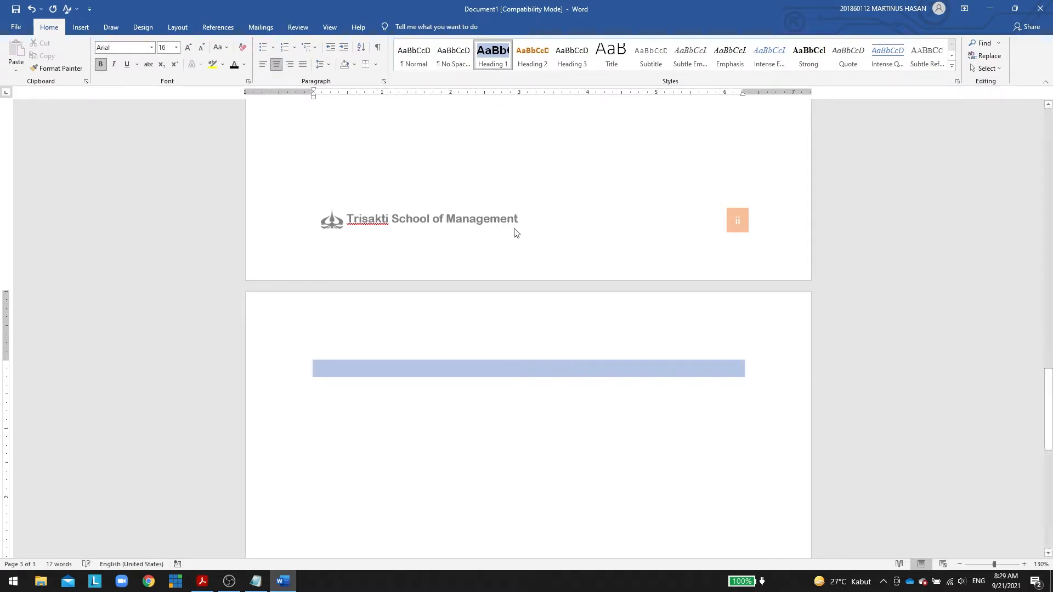
text(BAB I)
Check the chapter title that follows BAB I in the module PDF, and return to the Word document.
key(alt+Tab)
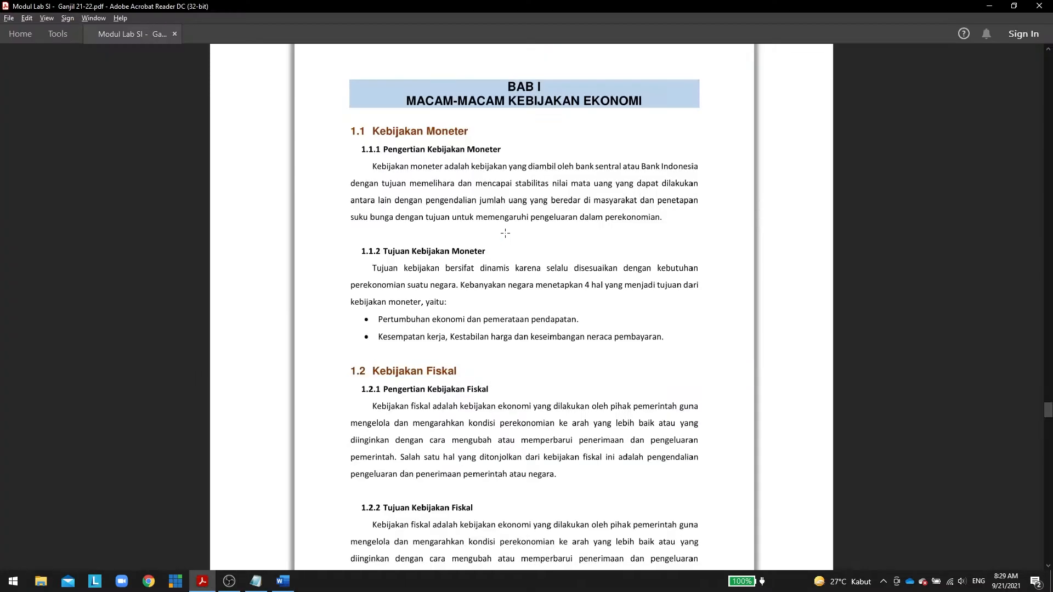
drag(395, 90, 640, 108)
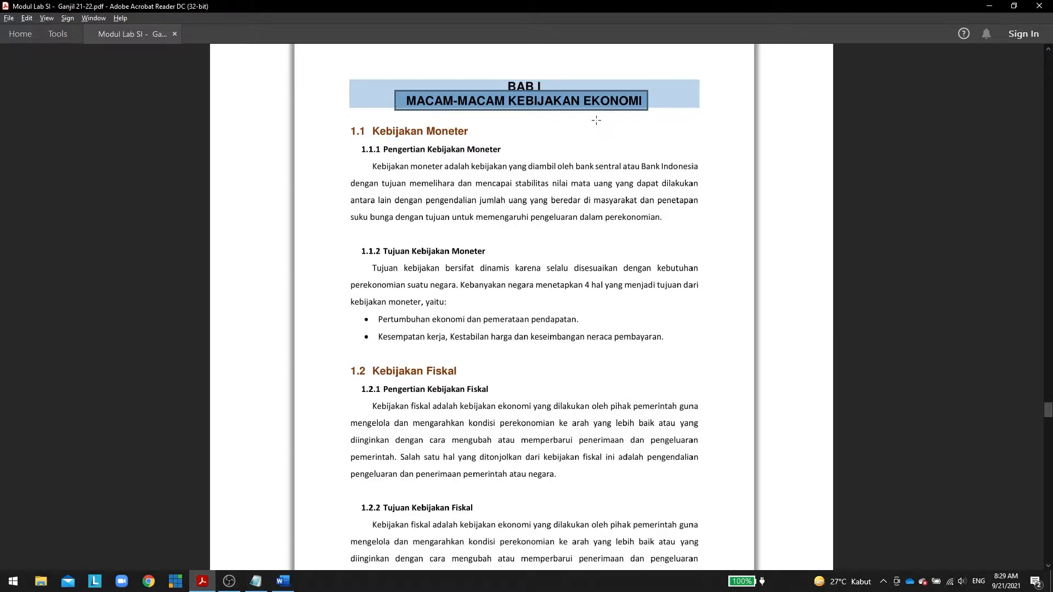
key(alt+Tab)
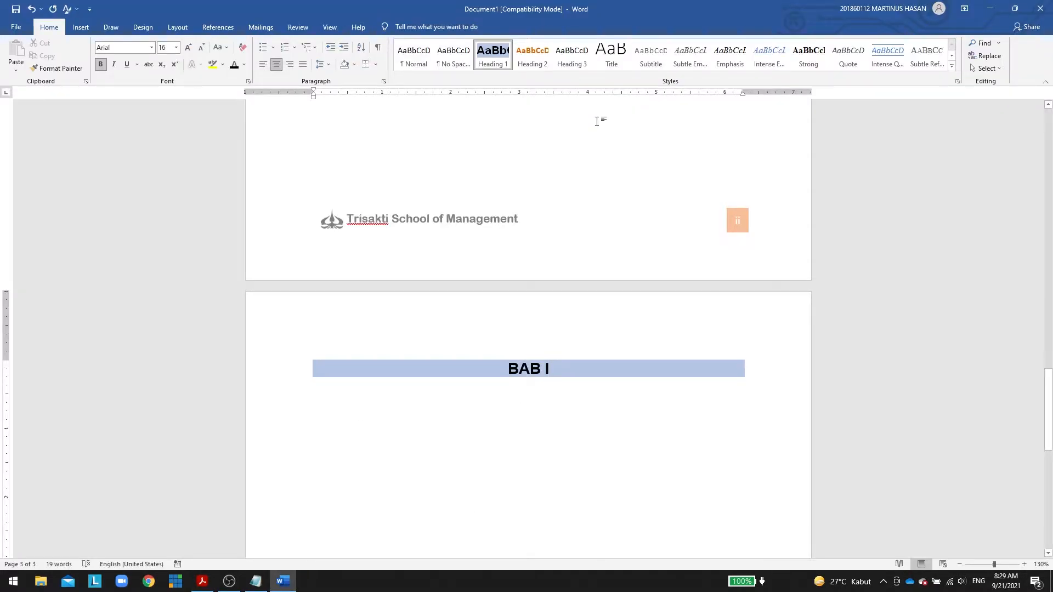
key(Return)
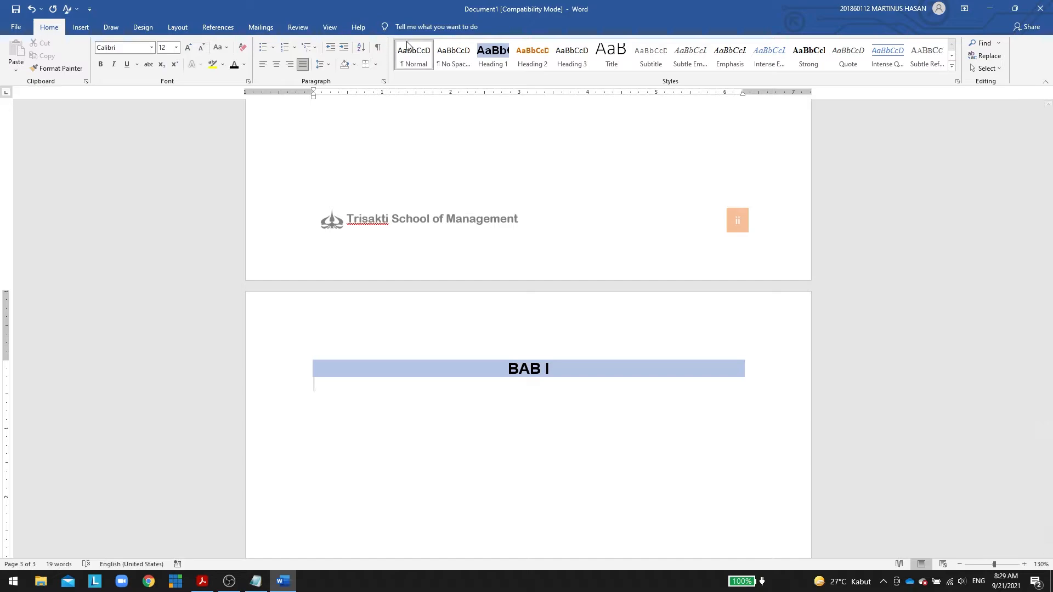
click(493, 53)
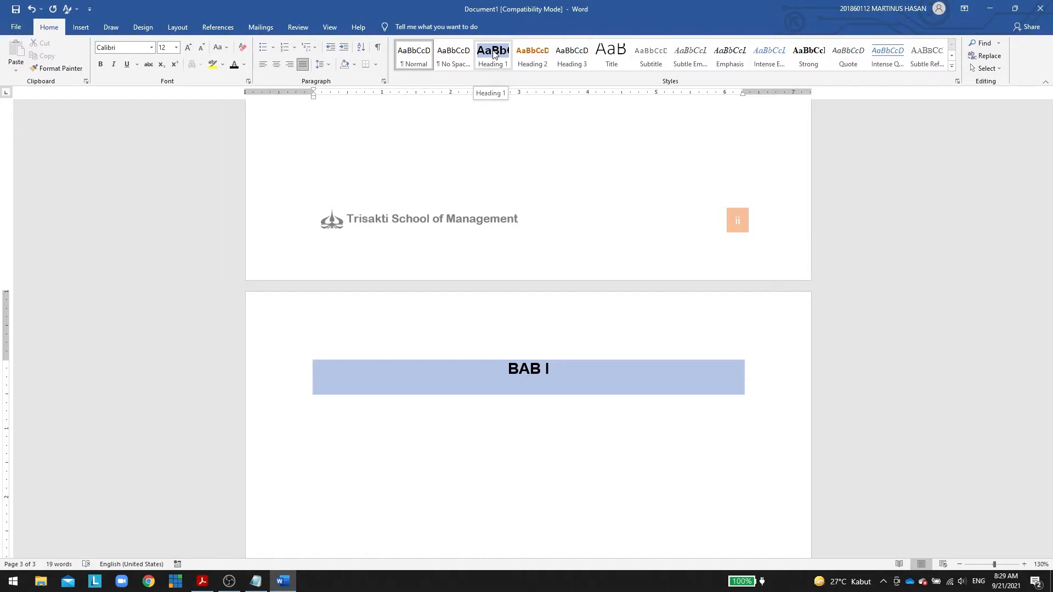
click(580, 366)
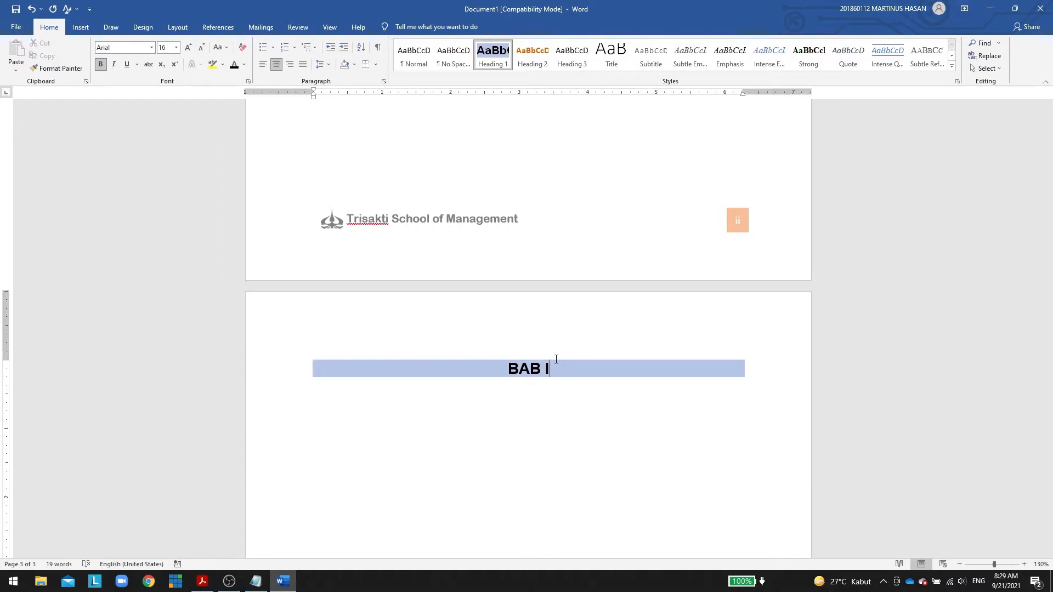
Add the chapter title "MACAM-MACAM KEBIJAKAN EKONOMI" on a second line within the BAB I heading, following the PDF.
key(Return)
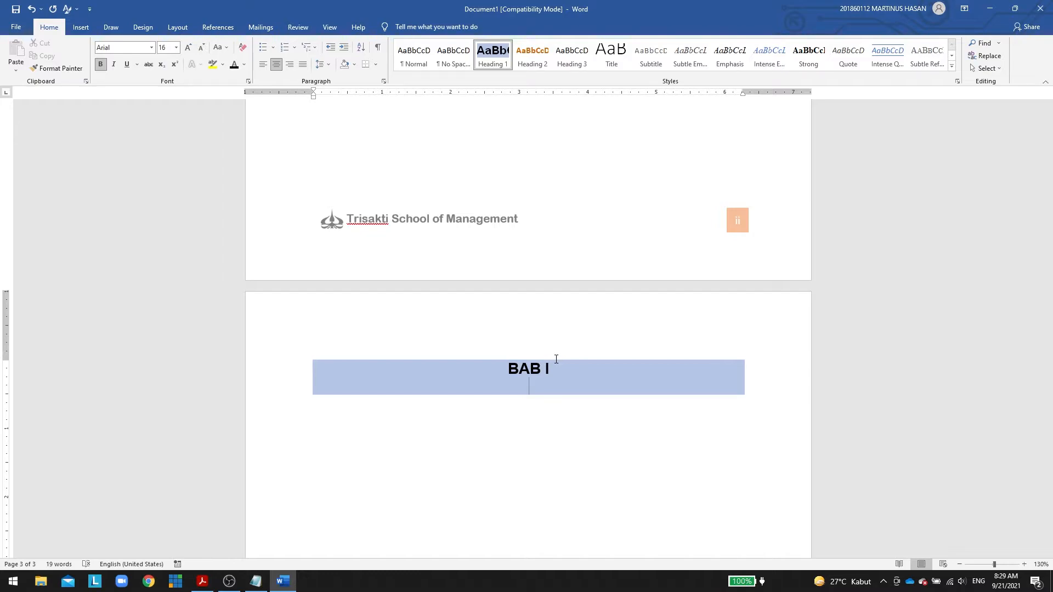
key(alt+Tab)
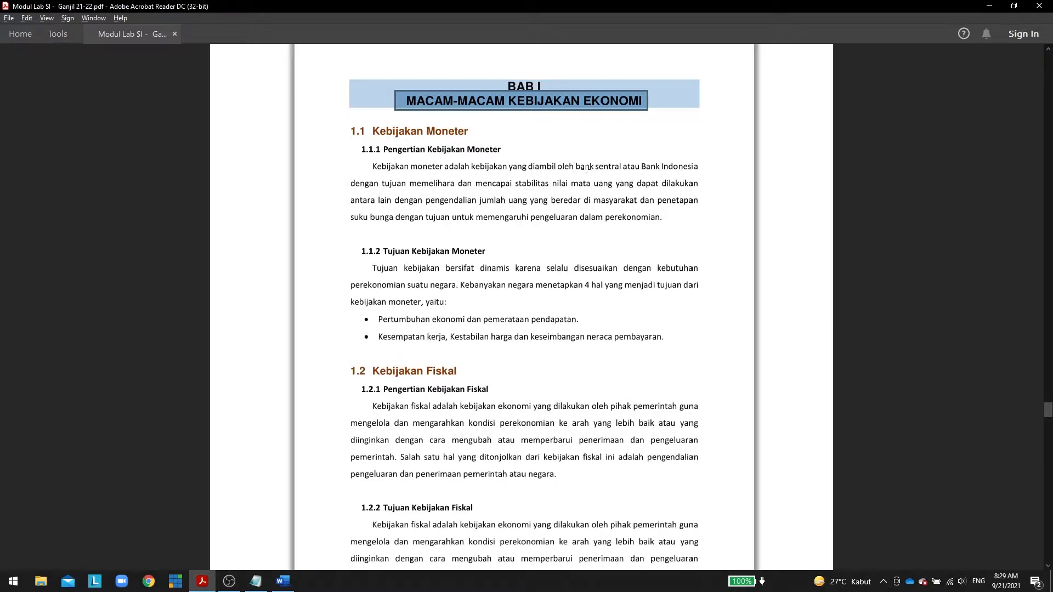
key(alt+Tab)
text(MACAM -MACAM KEBIJAKAN EKONOMI)
Arrange the windows side by side, with the module PDF on the left half and the Word document on the right.
key(alt+Tab)
key(ctrl+a)
click(264, 162)
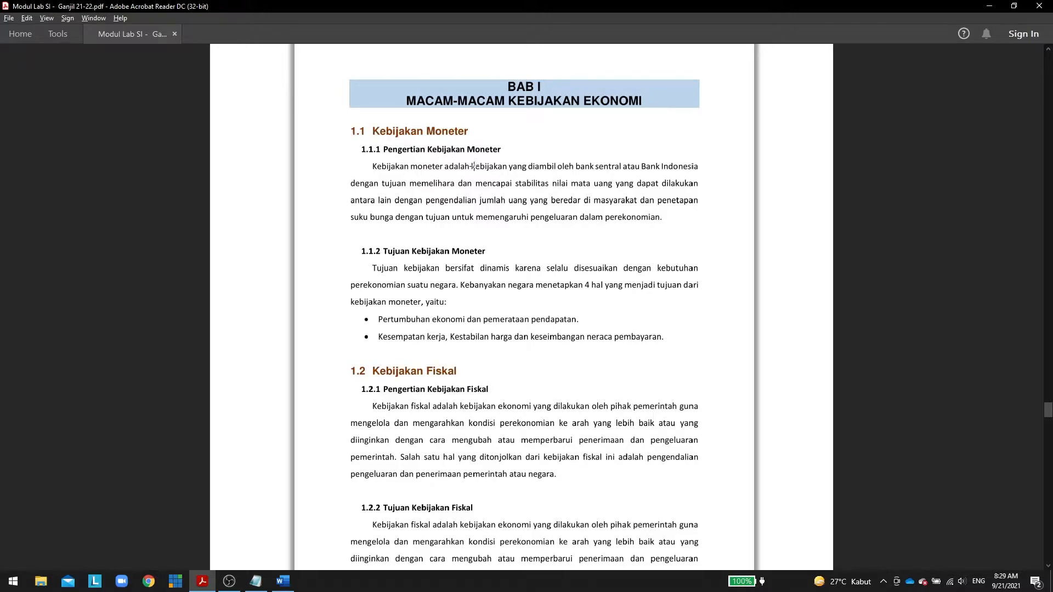
key(super+Left)
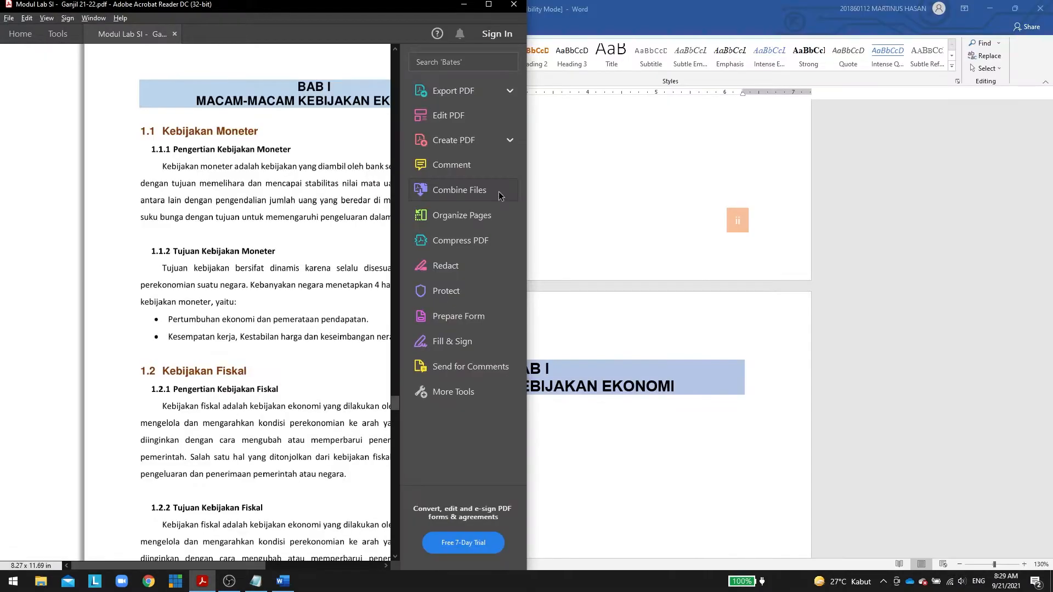
key(ctrl+h)
key(ctrl+h)
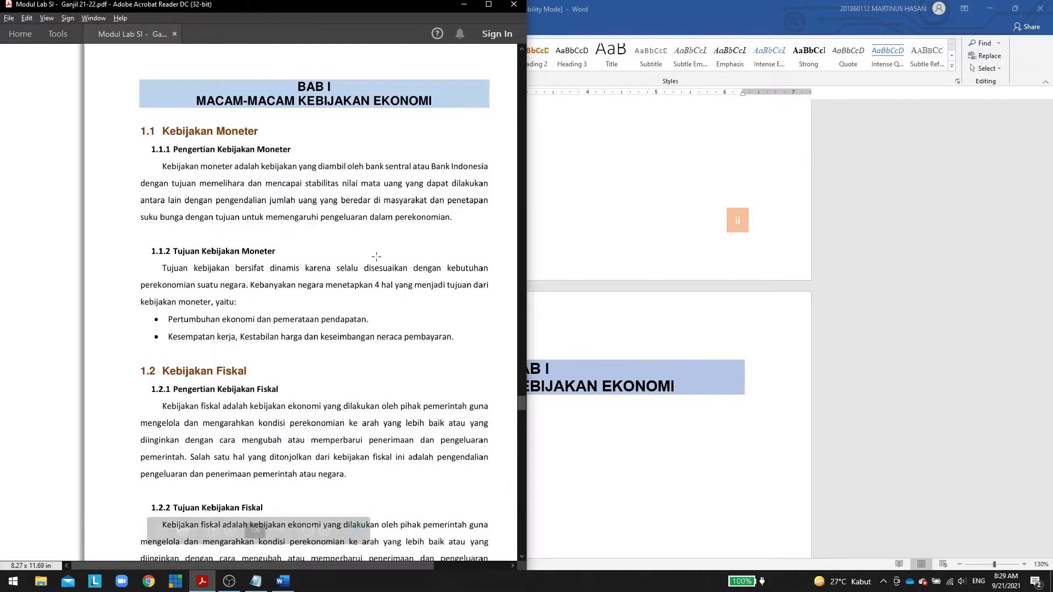
drag(340, 568, 357, 567)
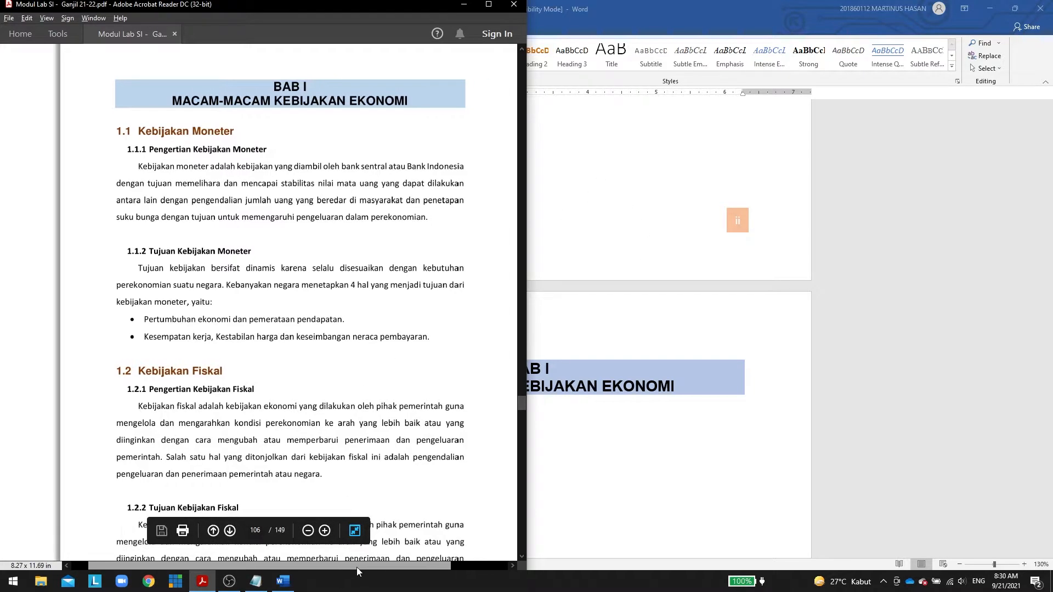
click(659, 8)
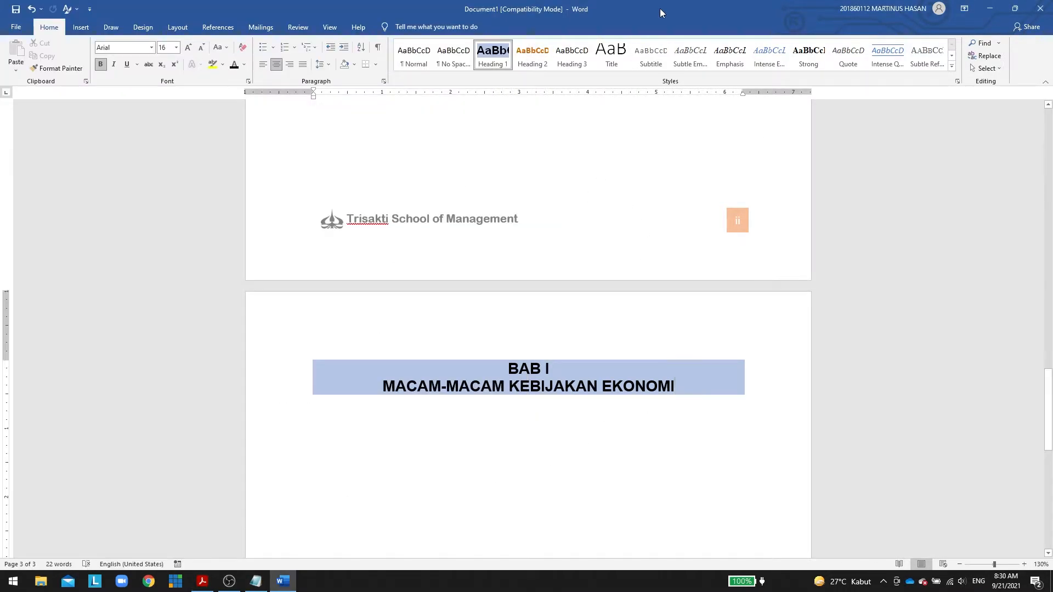
key(super+Right)
key(Return)
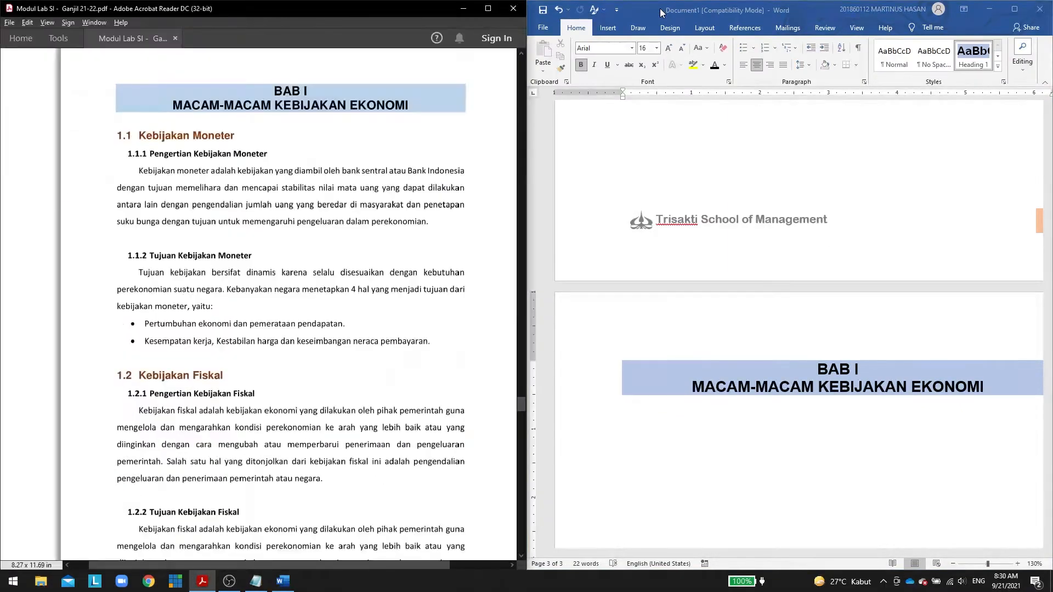
Leave a blank line below the chapter title and apply the Heading 2 style to the line under it.
scroll(657, 270, down, 1)
scroll(656, 270, down, 3)
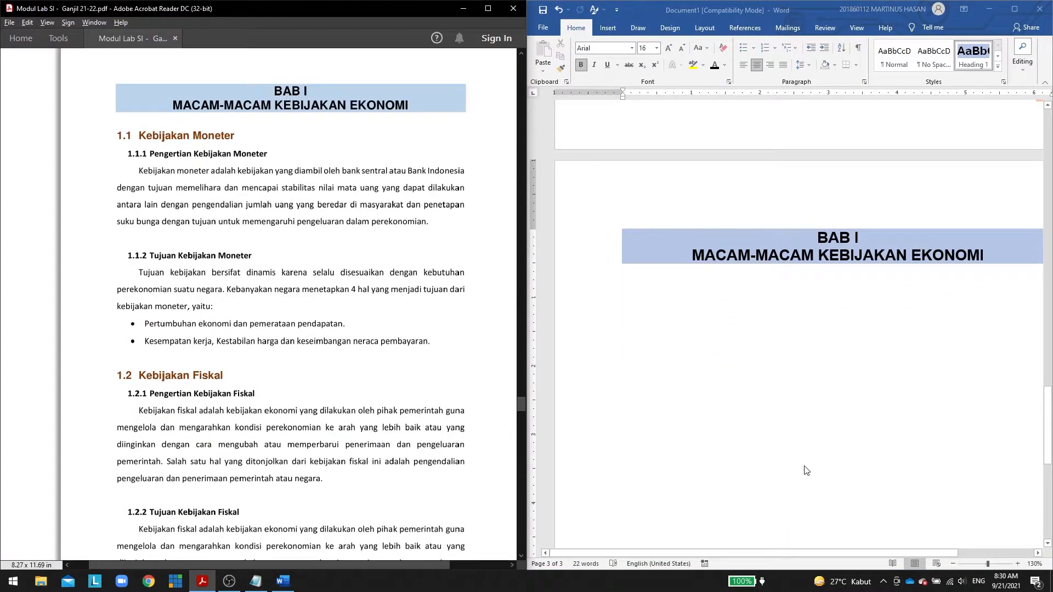
scroll(794, 322, down, 2)
click(775, 298)
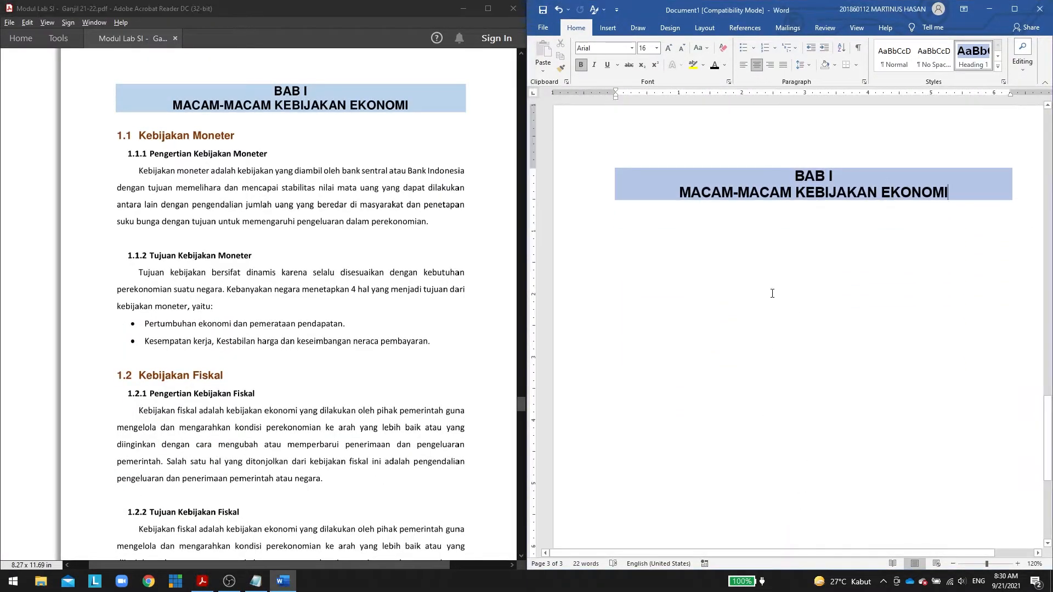
scroll(769, 290, up, 1)
key(Return)
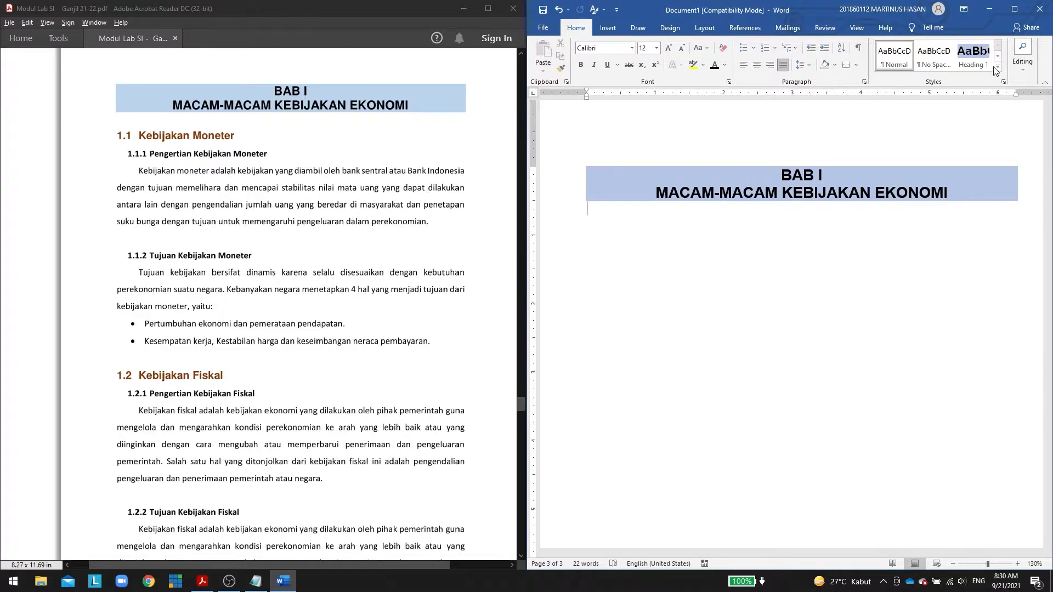
drag(116, 125, 244, 148)
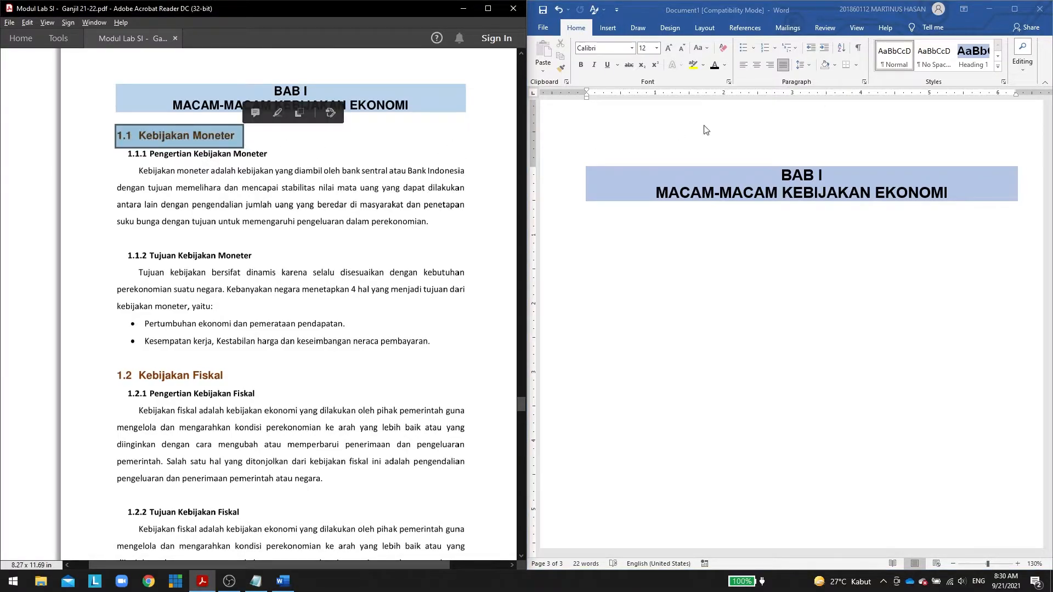
key(ctrl+a)
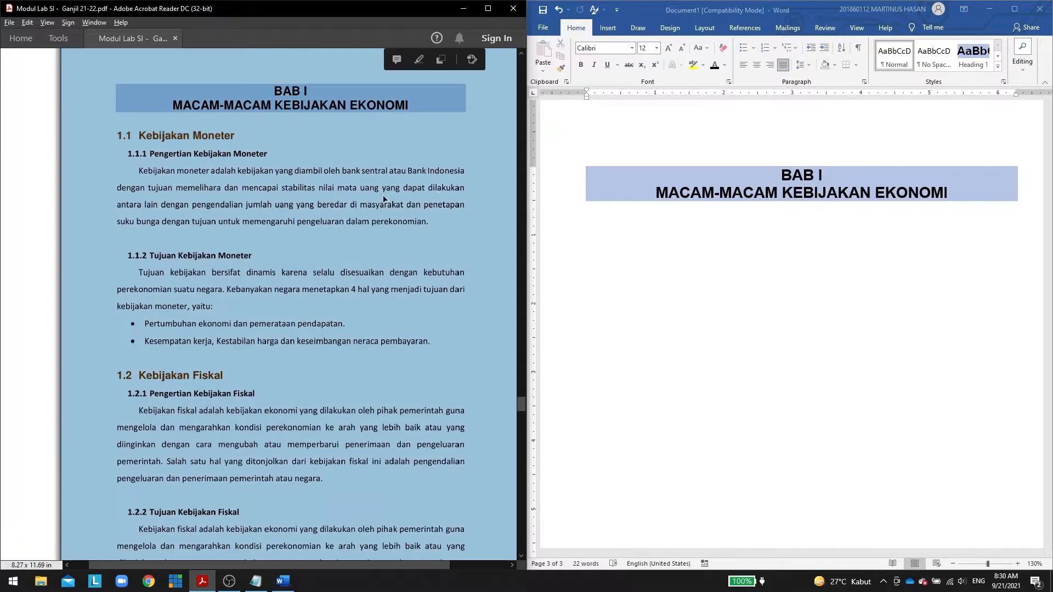
click(999, 66)
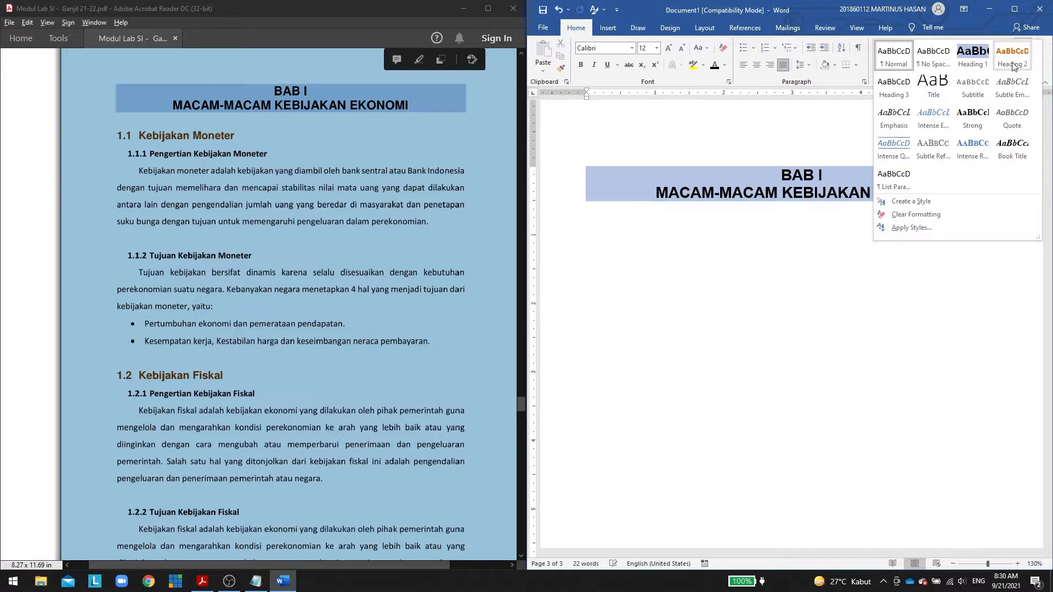
click(801, 272)
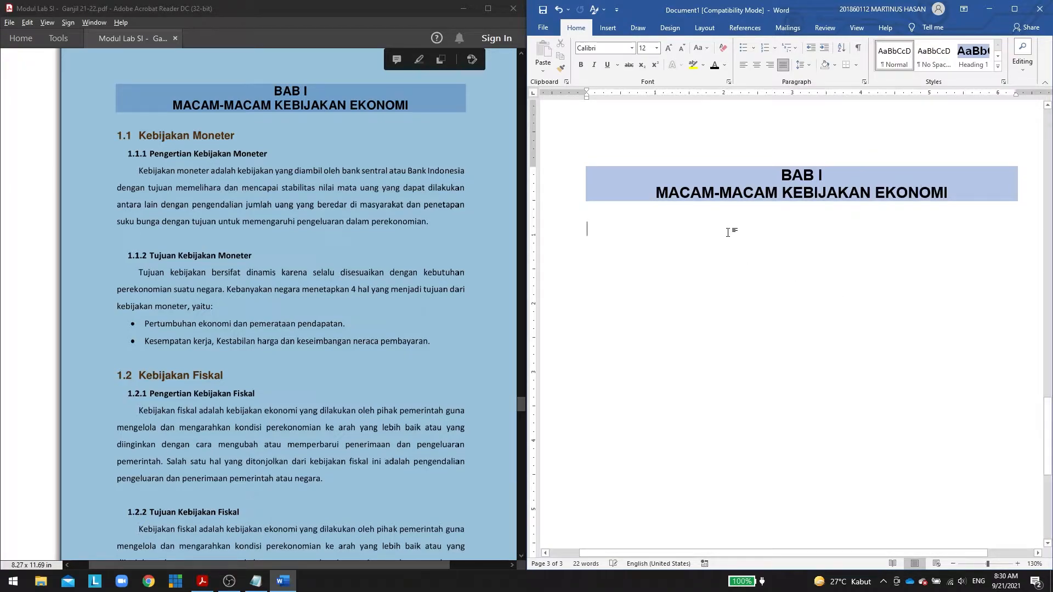
click(997, 66)
click(1004, 64)
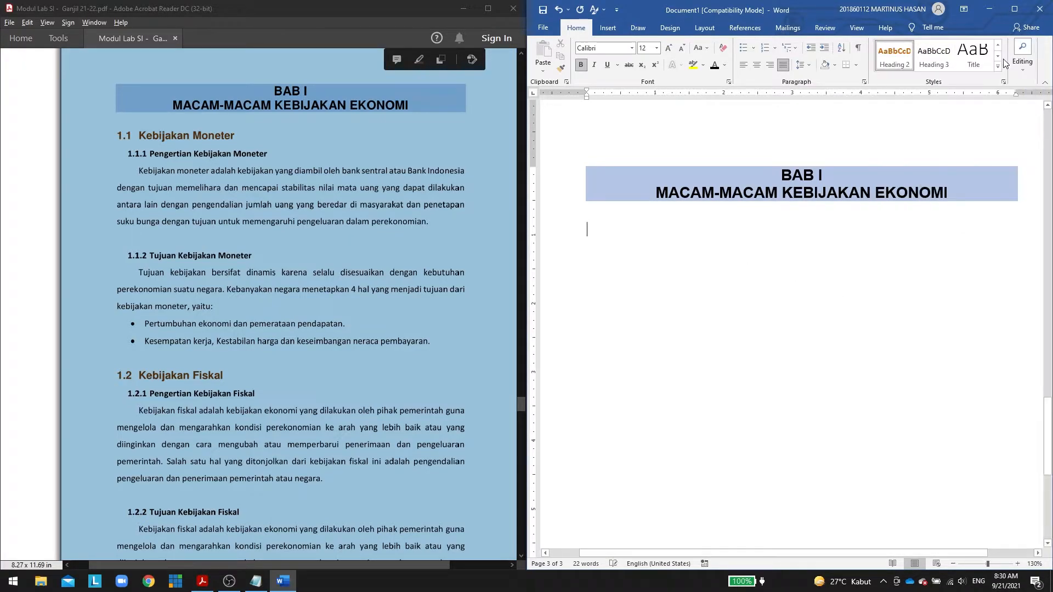
click(399, 197)
click(653, 304)
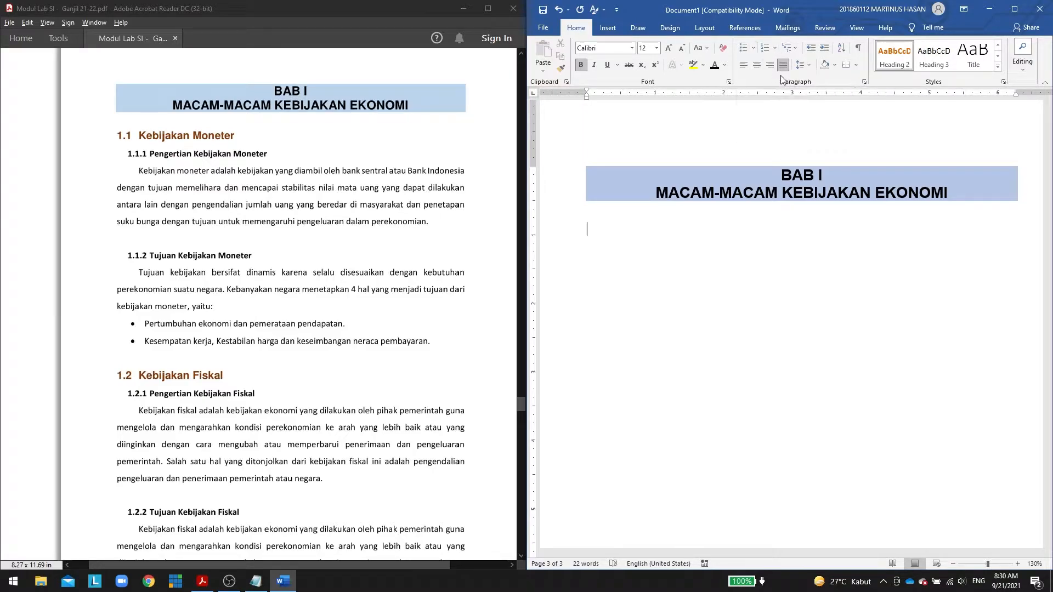
Apply the 1.1 numbering format to the Heading 2 line and enter "Kebijakan Moneter" as the subchapter heading.
click(774, 47)
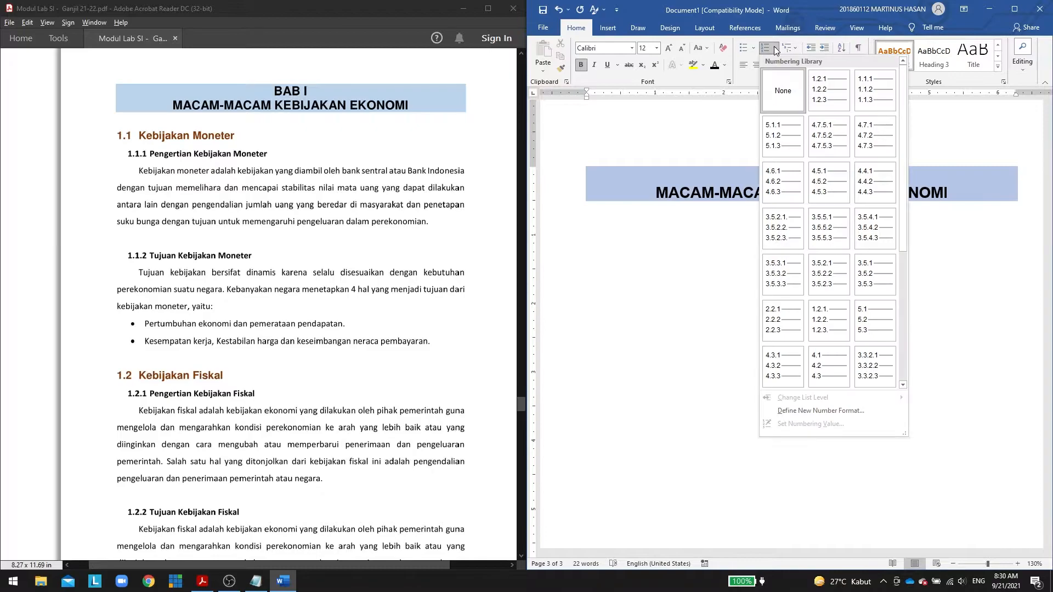
scroll(858, 241, down, 5)
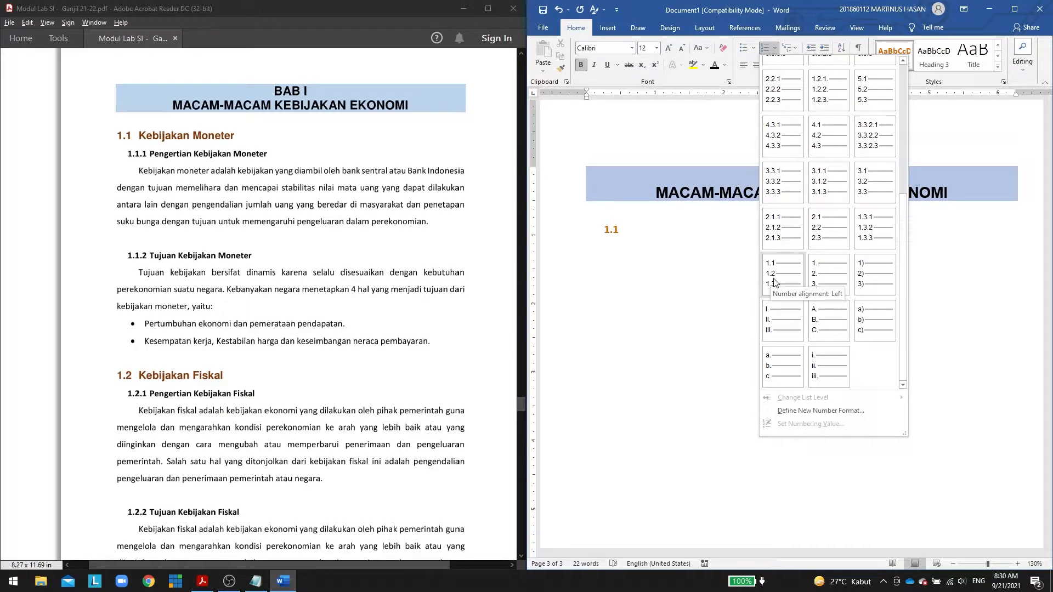
click(774, 282)
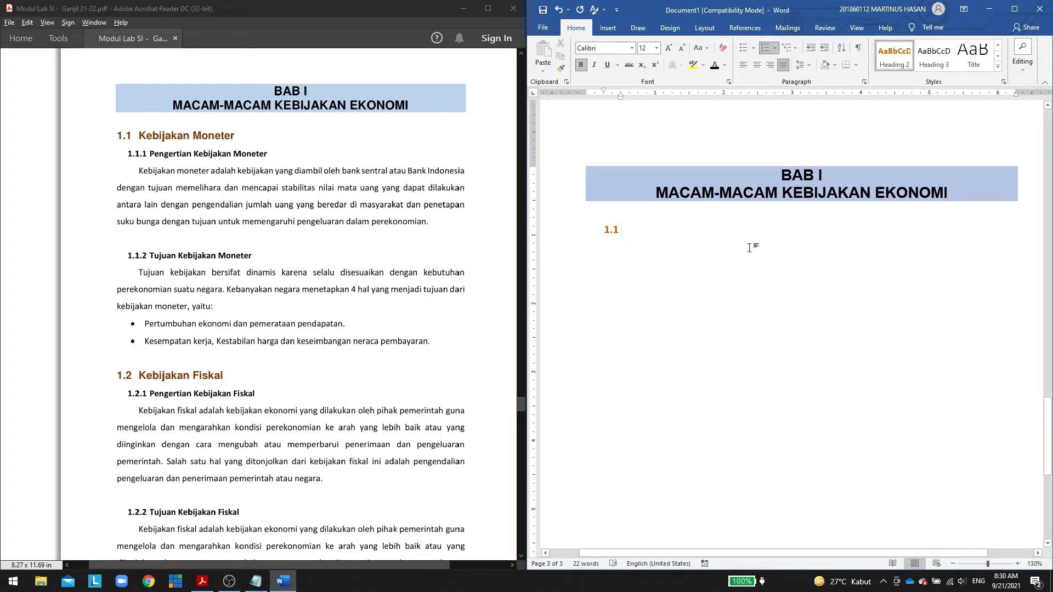
text(Kebijakan )
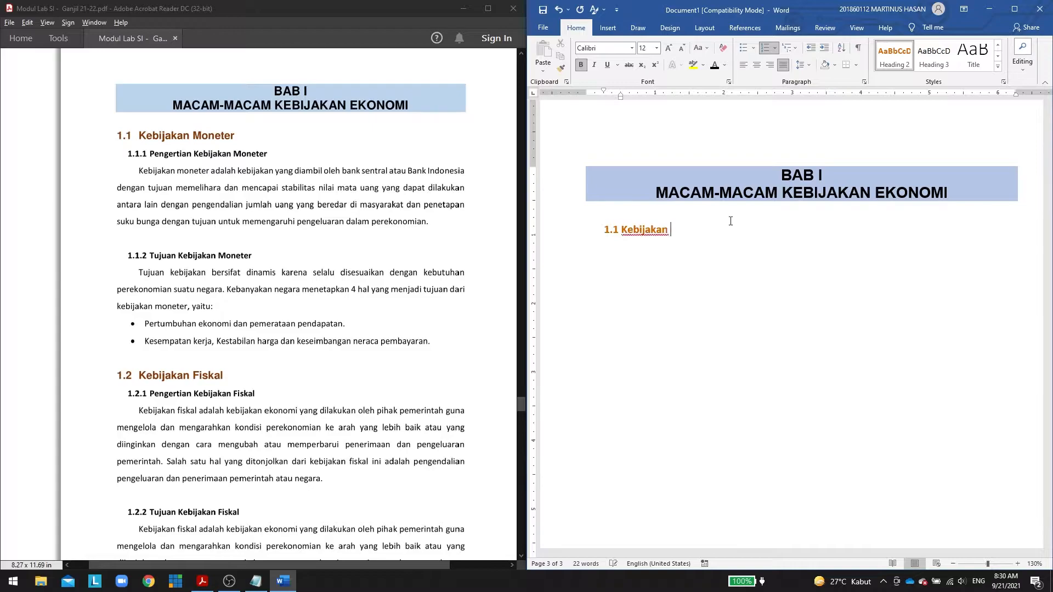
text(Moneter)
Change the Heading 2 style's font to Arial, size 14, following the style table in the PDF's practicum requirements.
scroll(378, 228, down, 8)
scroll(379, 228, down, 20)
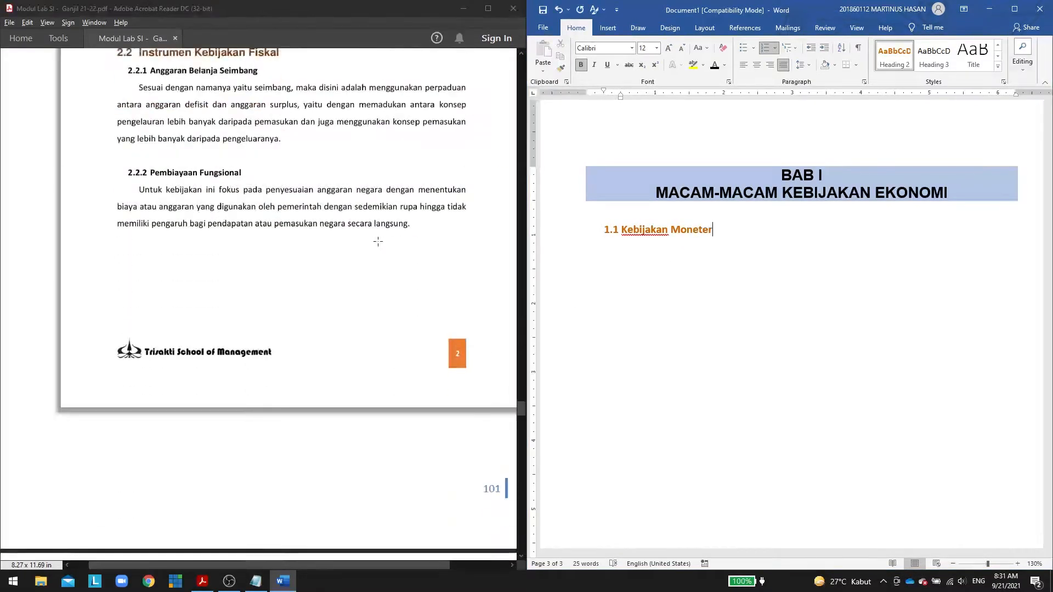
scroll(361, 261, down, 10)
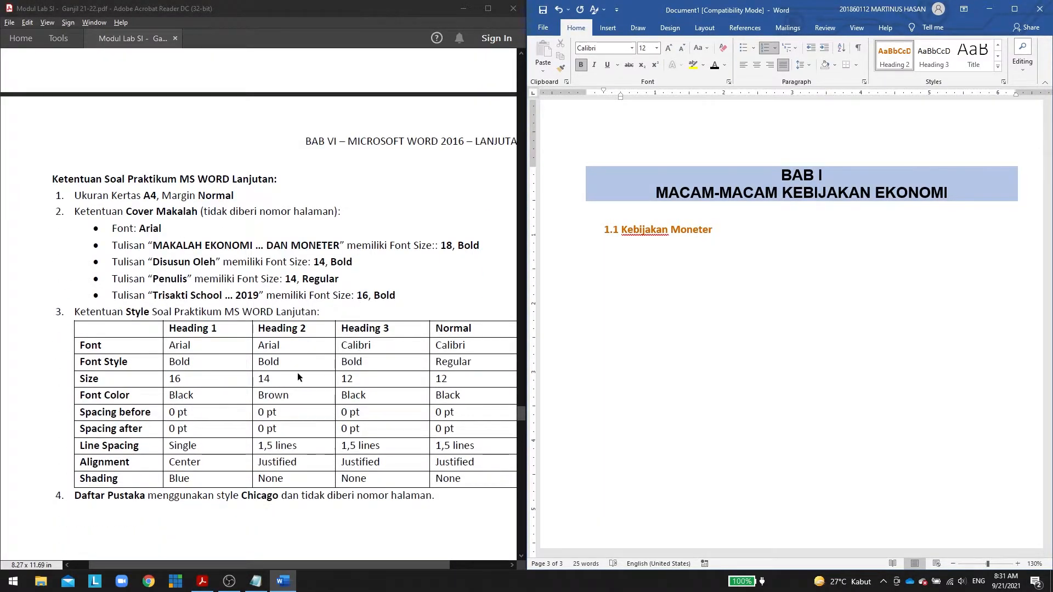
right_click(894, 62)
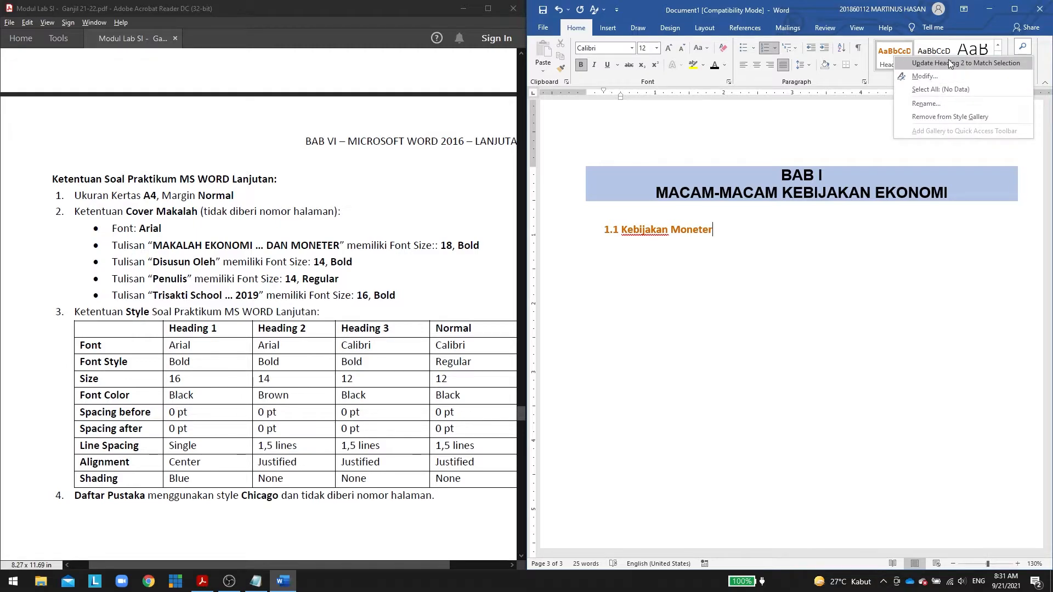
click(953, 77)
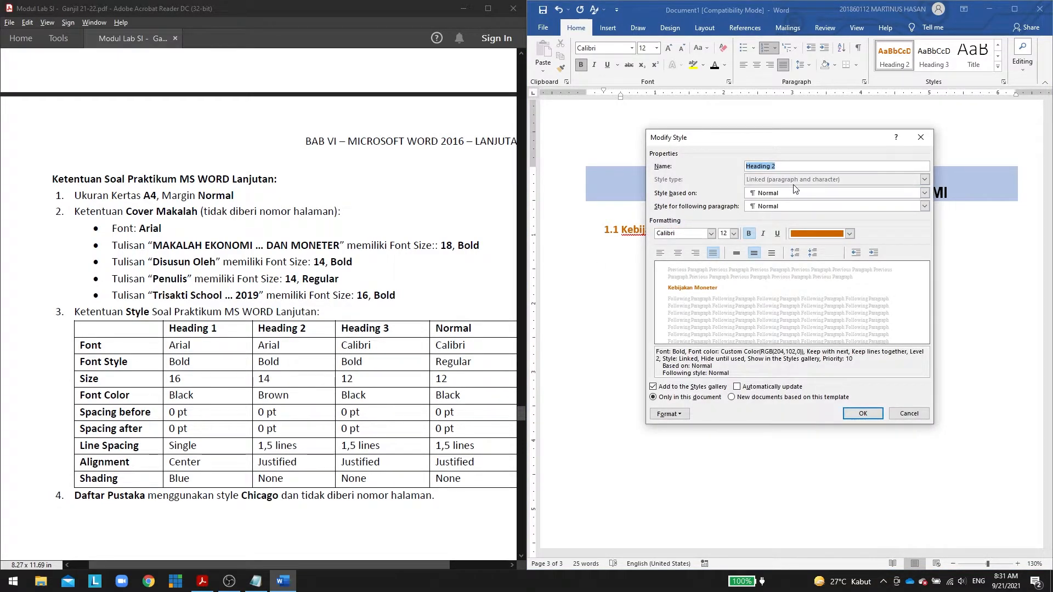
click(681, 234)
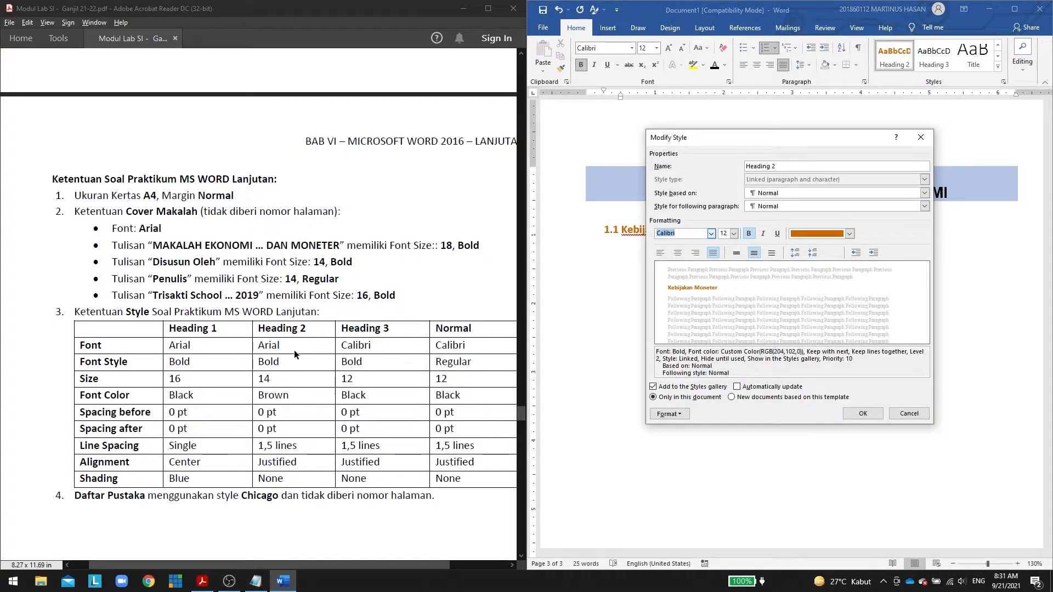
text(Arial)
double_click(724, 233)
text(14)
Check the Heading 2 style's alignment, spacing and line spacing against the PDF's style table, and accept the paragraph settings.
click(685, 415)
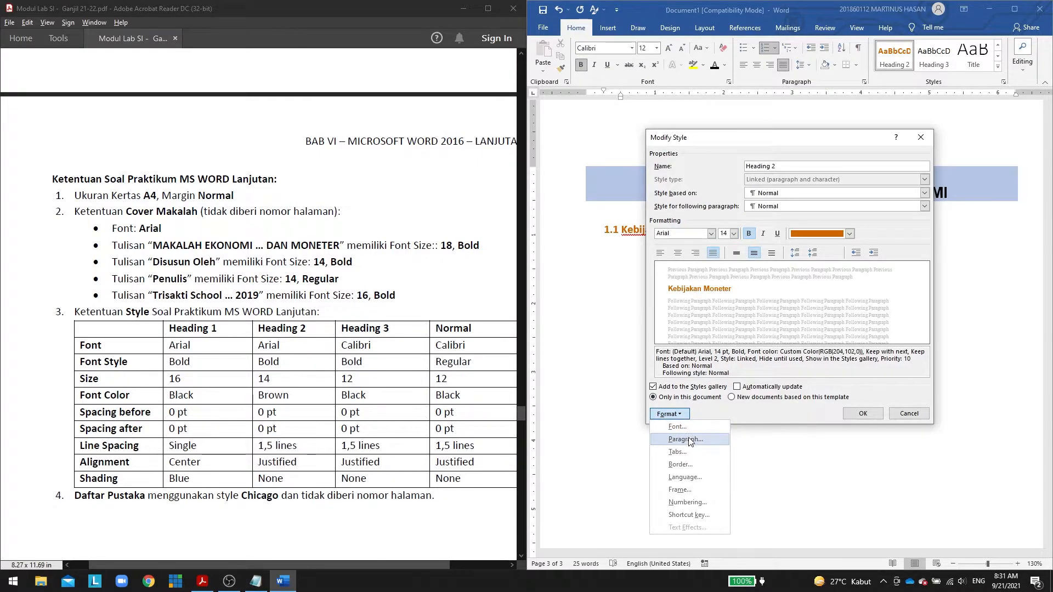
click(688, 439)
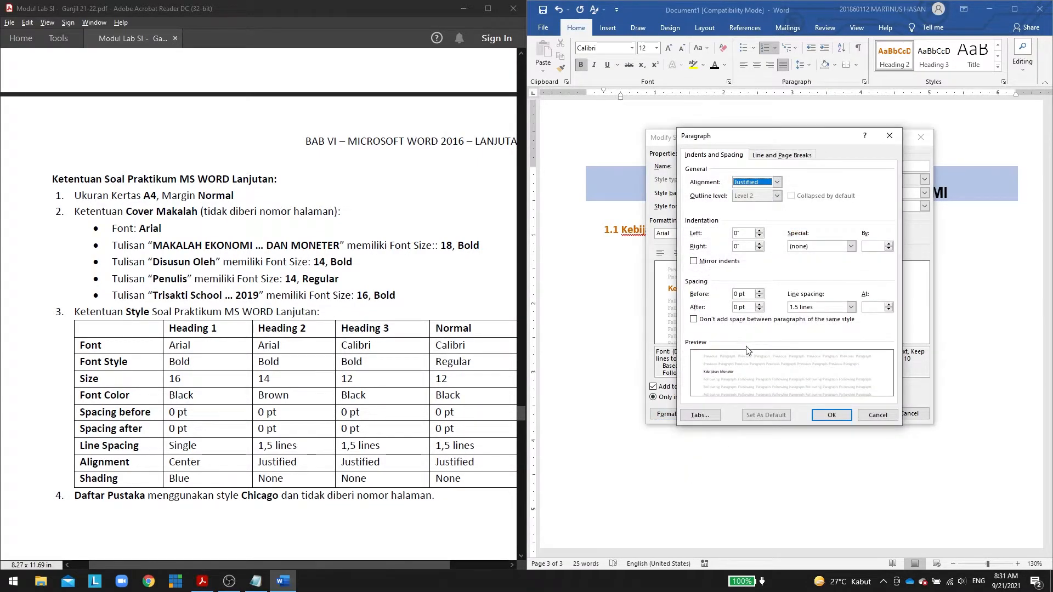
click(831, 411)
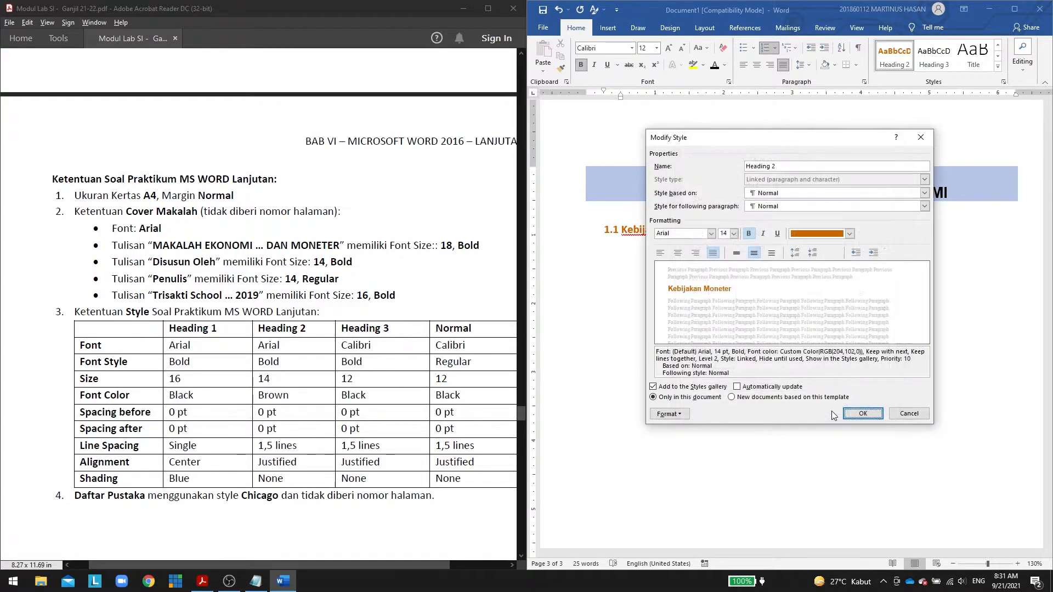
Save the Heading 2 style changes and return to the BAB I sample page in the PDF.
click(863, 414)
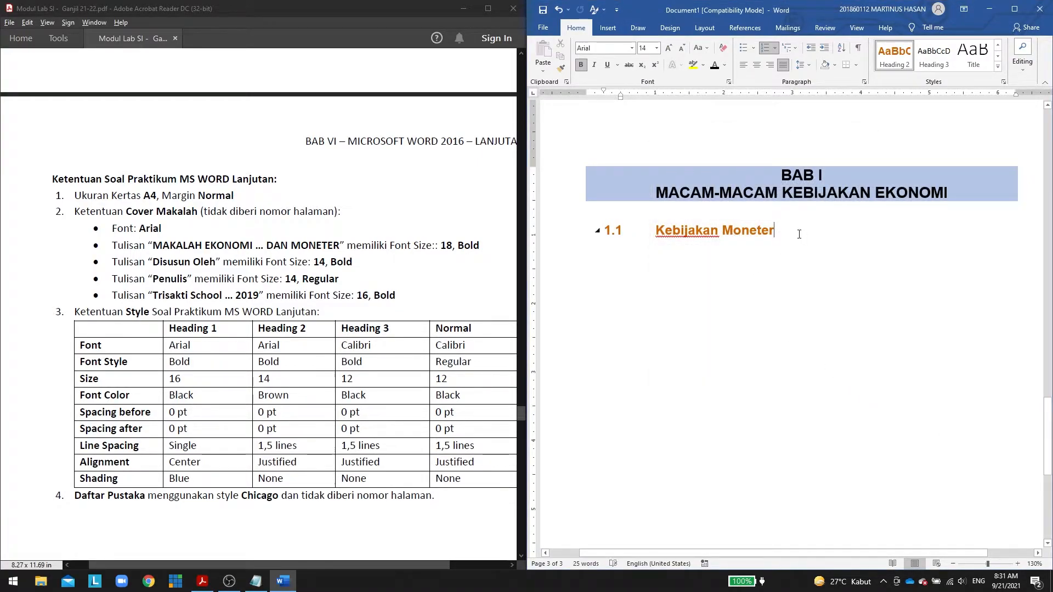
scroll(358, 309, up, 2)
click(334, 308)
key(Left)
key(Left)
key(Left)
key(Left)
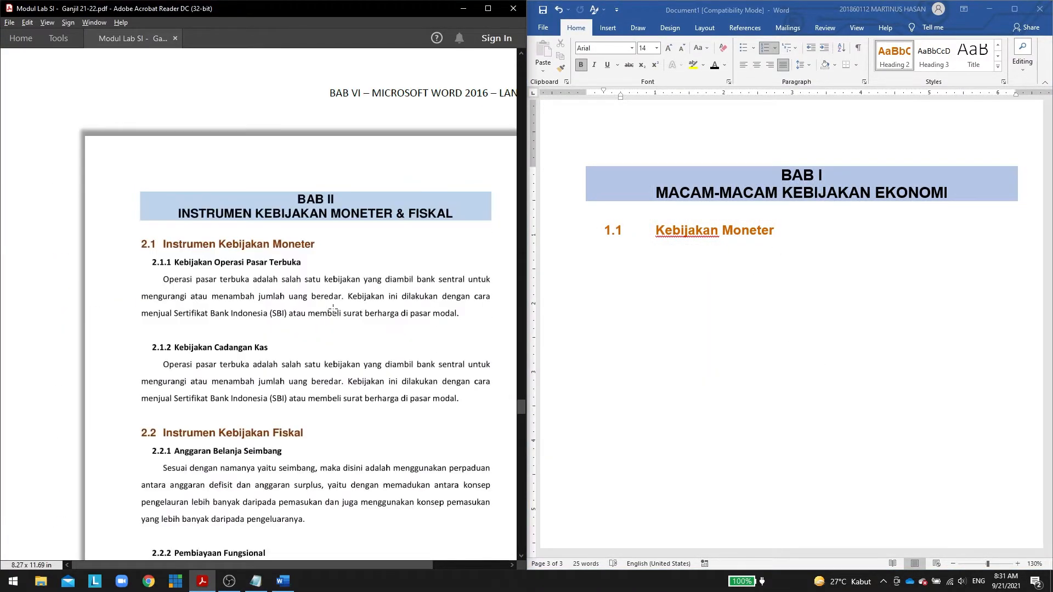
key(Left)
Add a line below the Kebijakan Moneter heading and give it the Heading 3 style with the 1.1.1 numbering format.
click(822, 243)
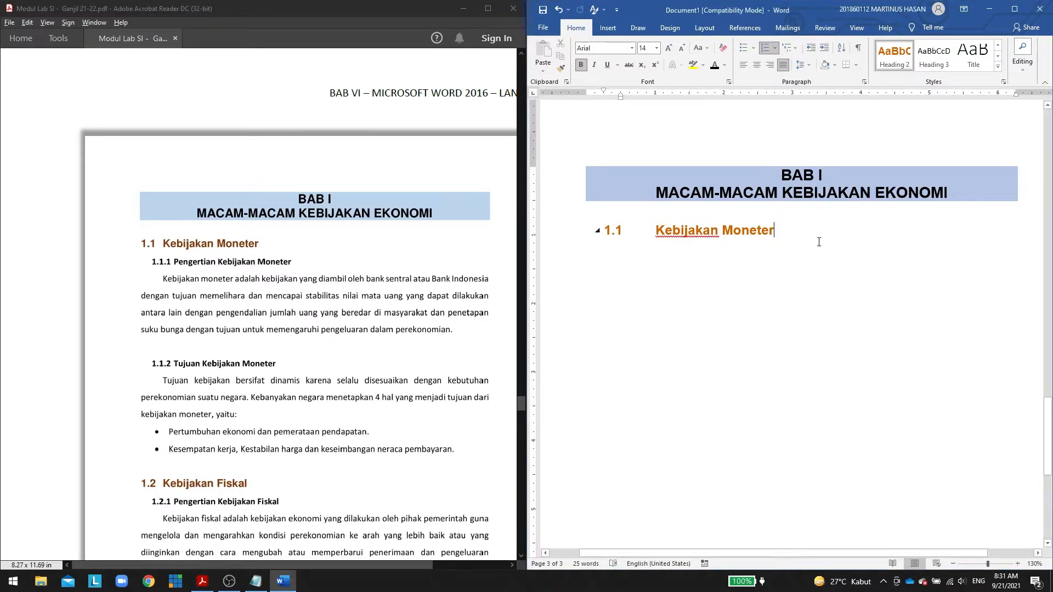
key(Return)
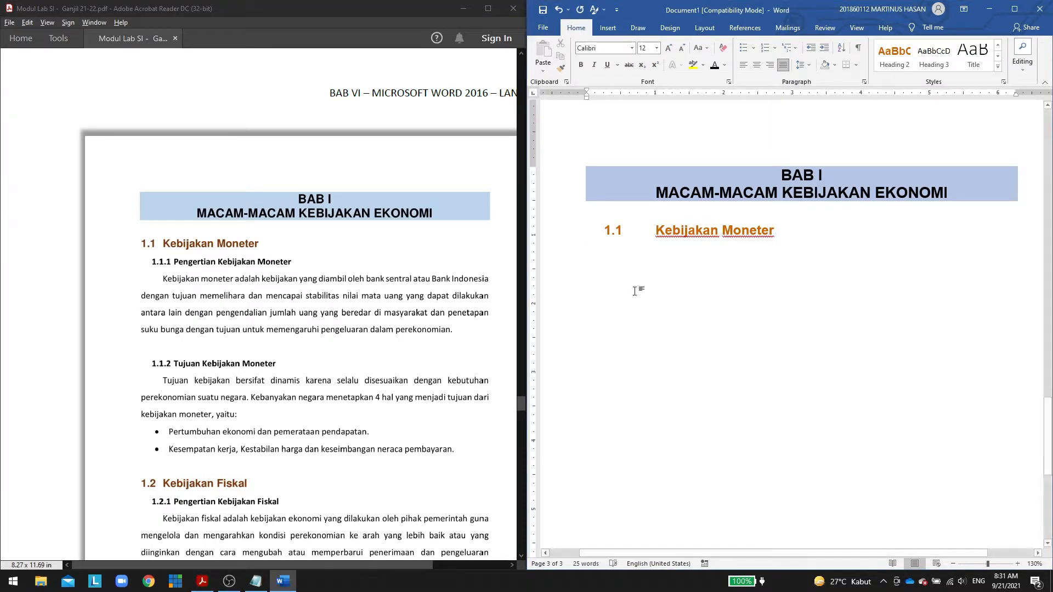
drag(147, 250, 301, 267)
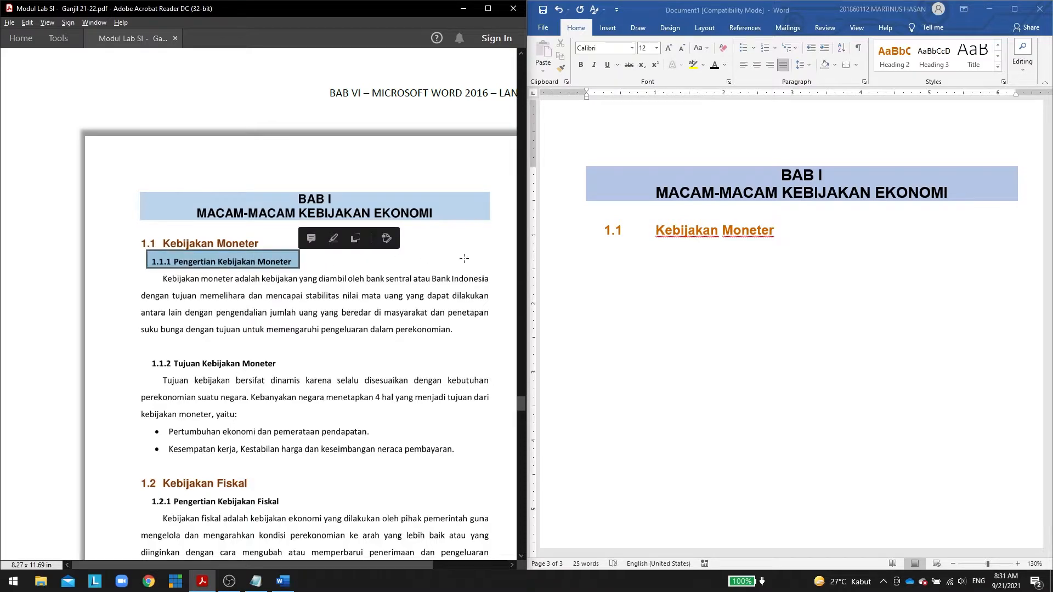
click(933, 57)
click(934, 55)
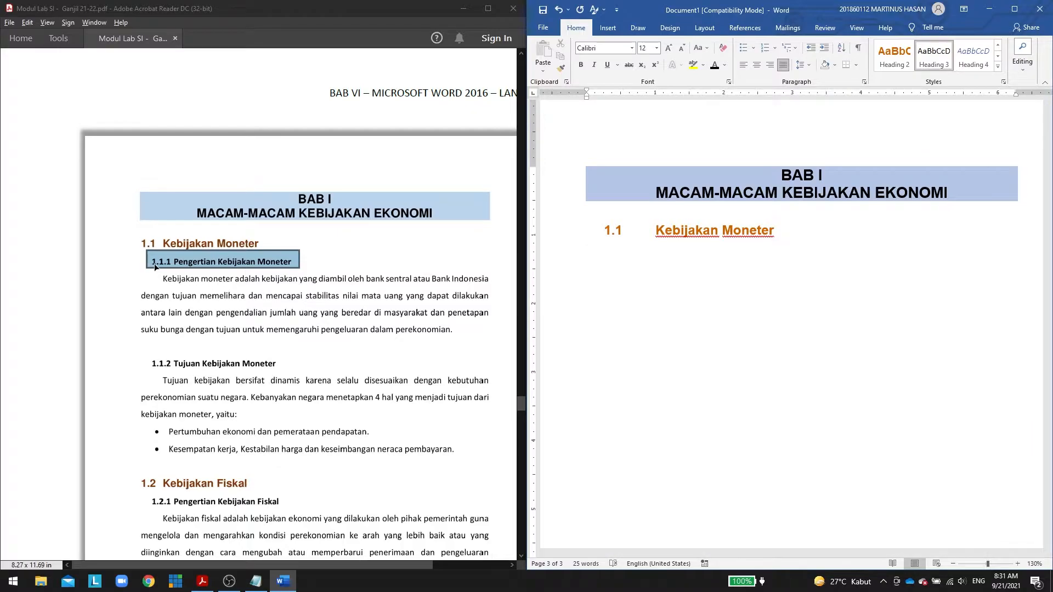
click(773, 49)
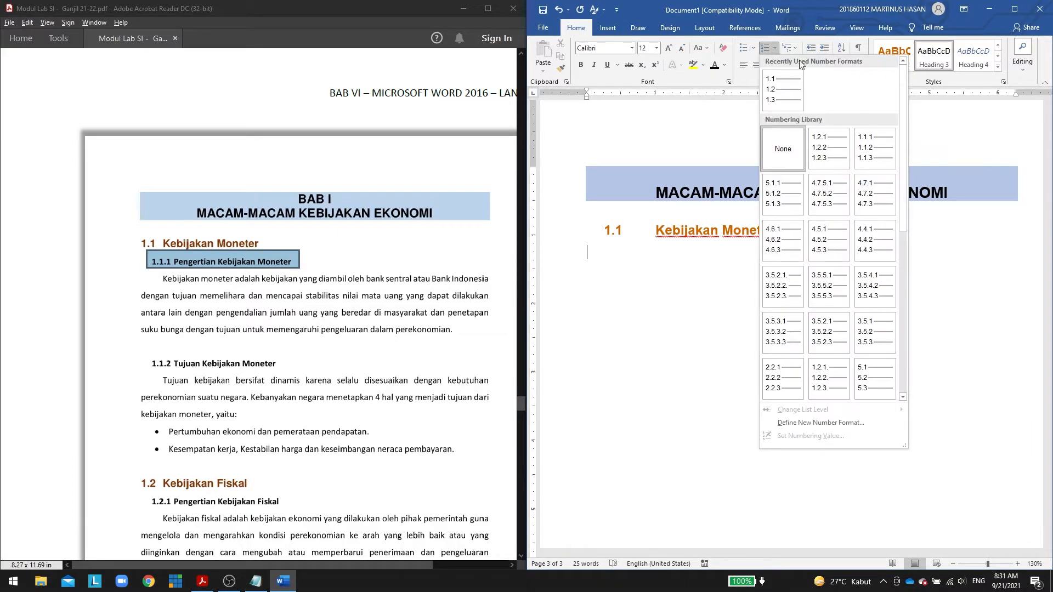
click(873, 152)
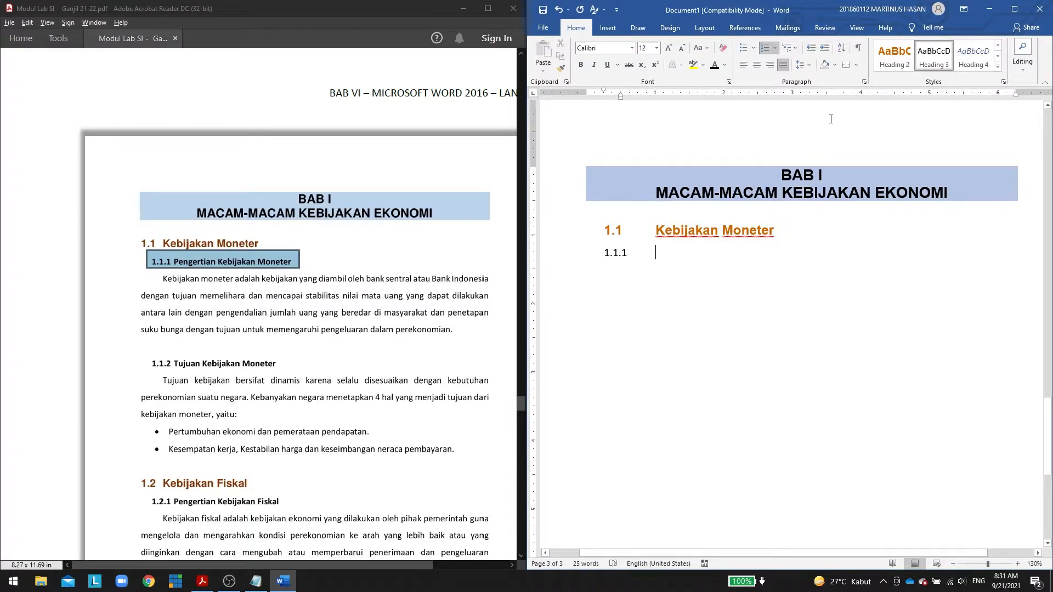
click(776, 47)
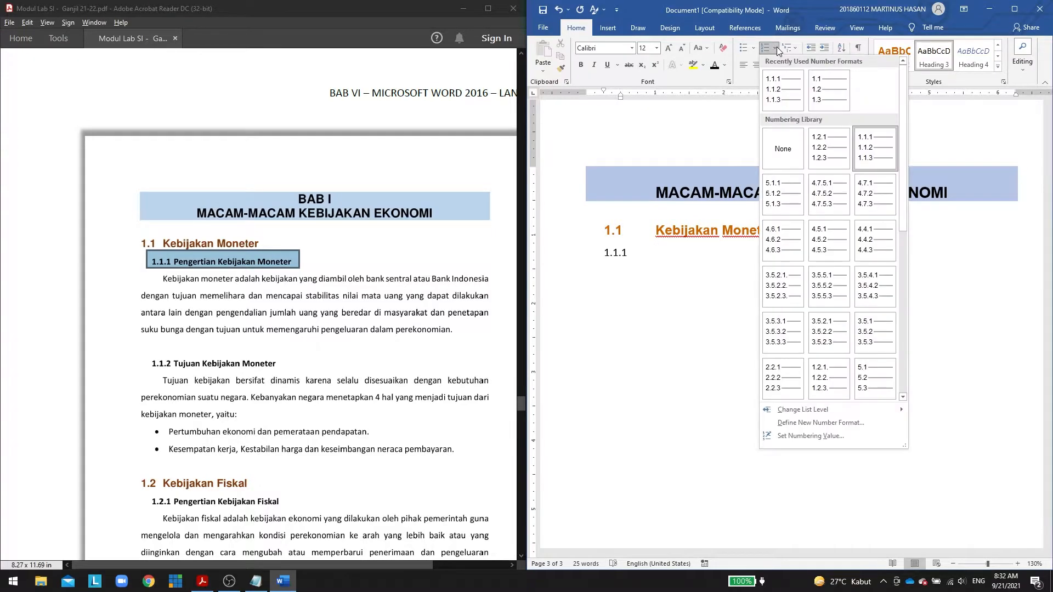
click(799, 422)
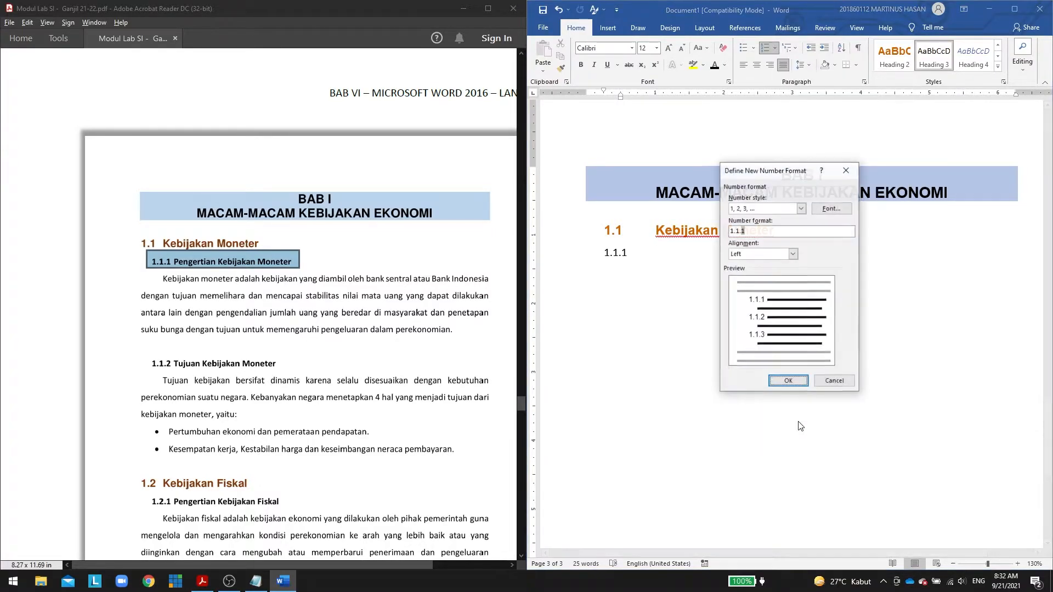
click(732, 231)
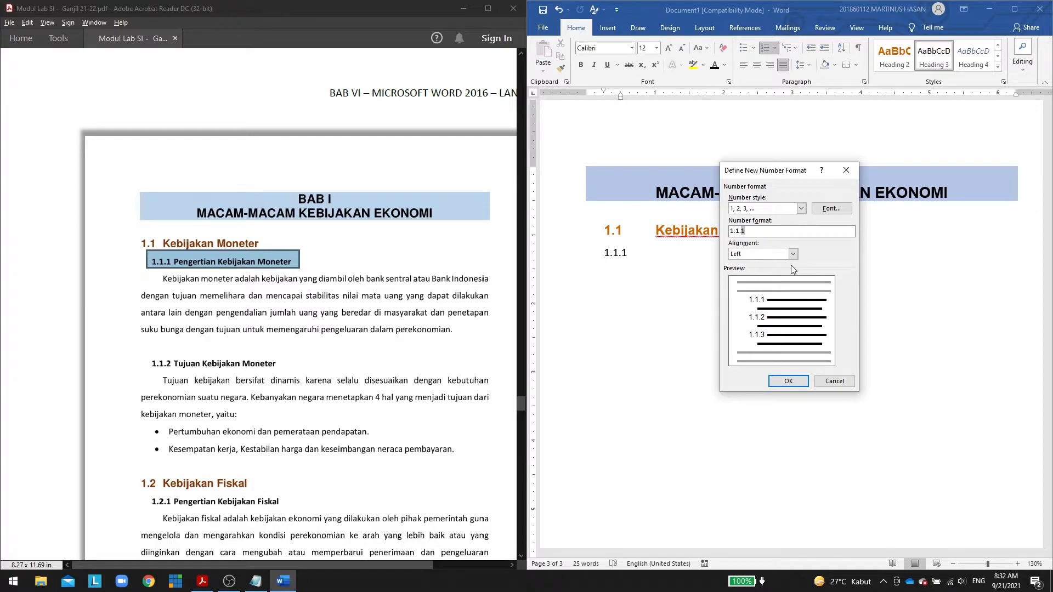
text(1.)
key(BackSpace)
text(3)
click(843, 383)
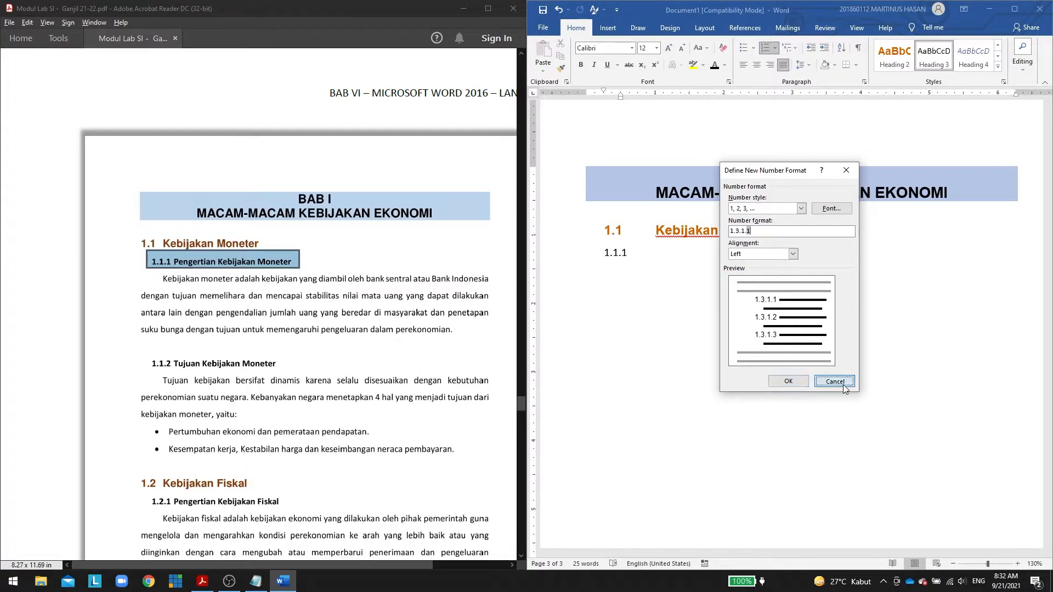
Make the Heading 3 style bold, following the style table in the PDF's practicum requirements.
scroll(414, 300, down, 2)
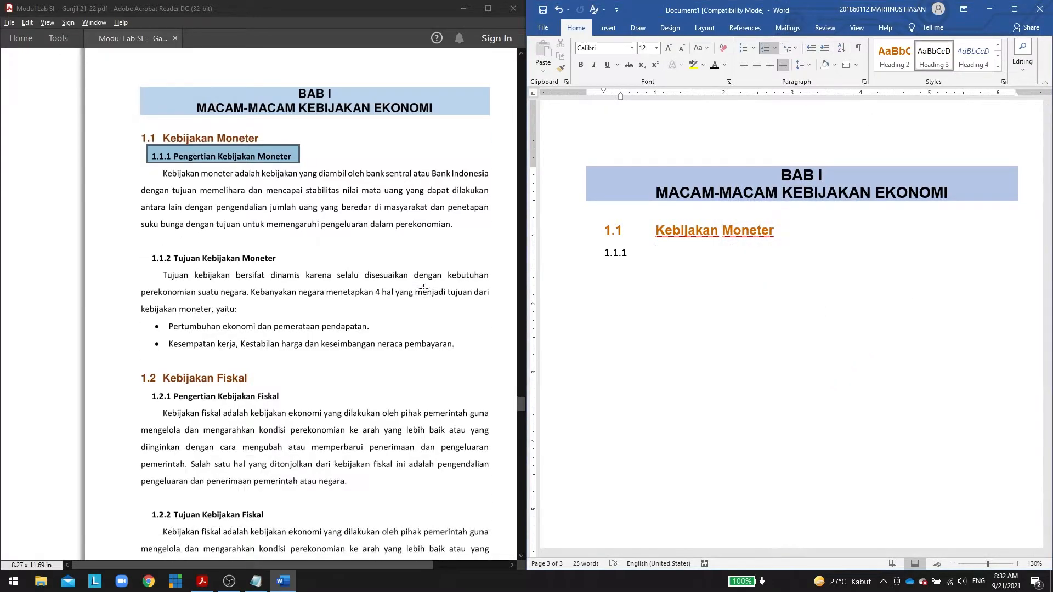
click(416, 299)
scroll(421, 289, down, 10)
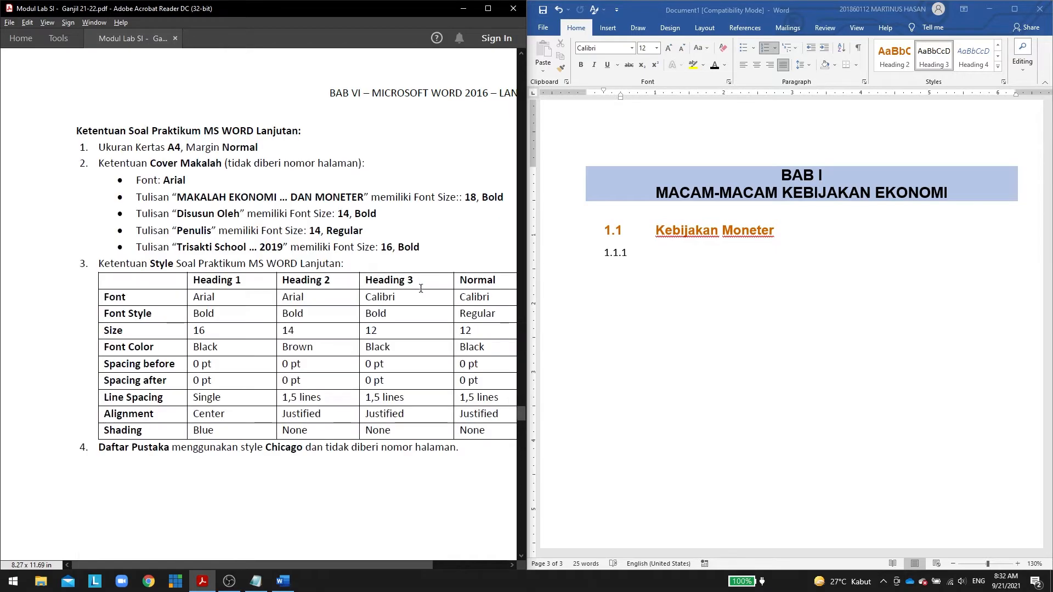
click(908, 130)
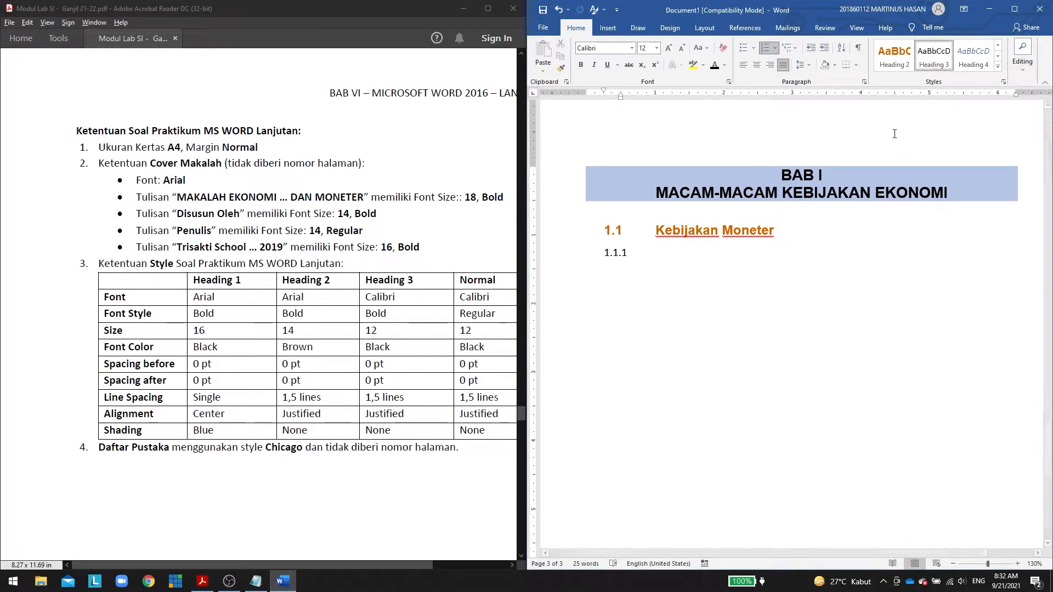
right_click(938, 55)
click(834, 65)
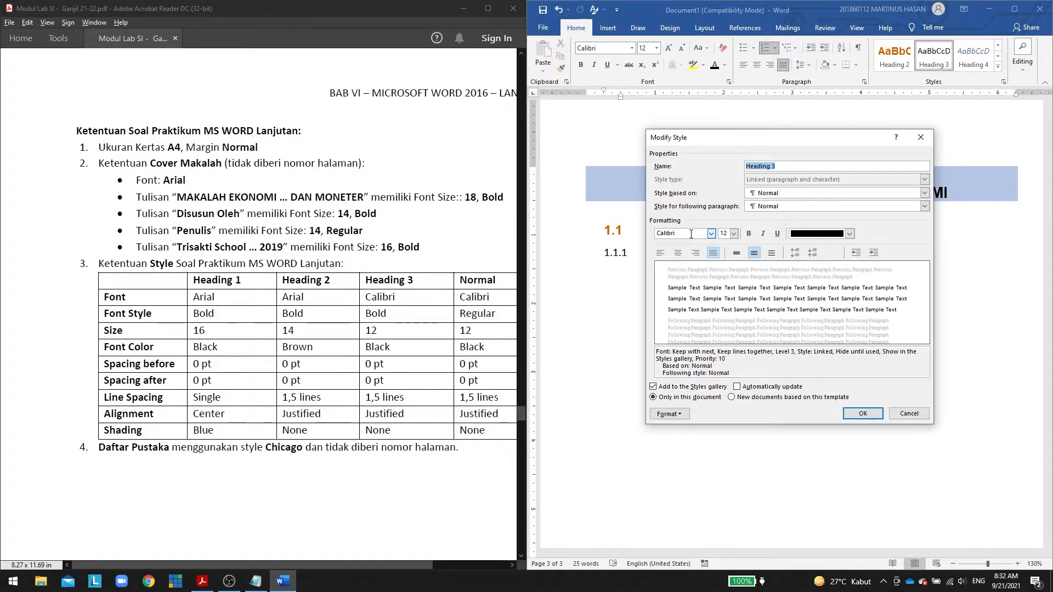
click(749, 233)
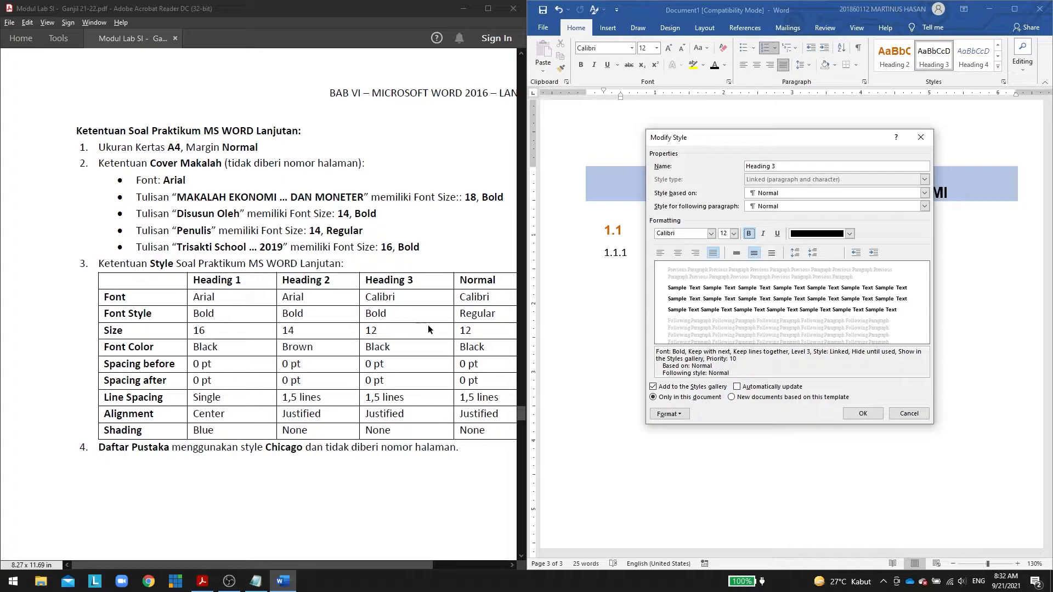
Check the Heading 3 style's alignment, spacing and line spacing against the PDF's style table, and save the style.
click(665, 414)
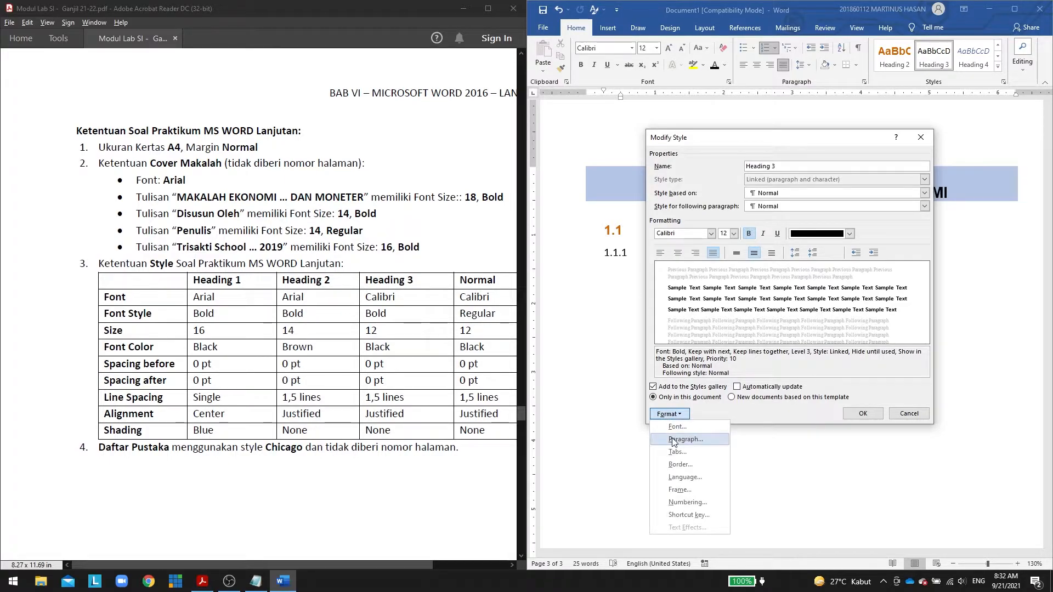
click(673, 440)
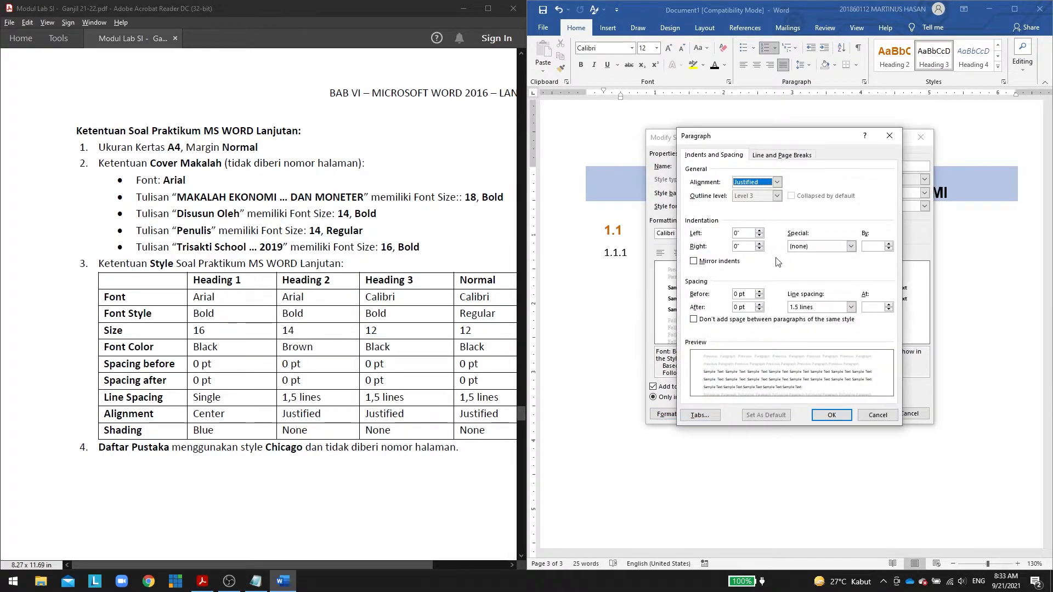
click(831, 416)
click(860, 415)
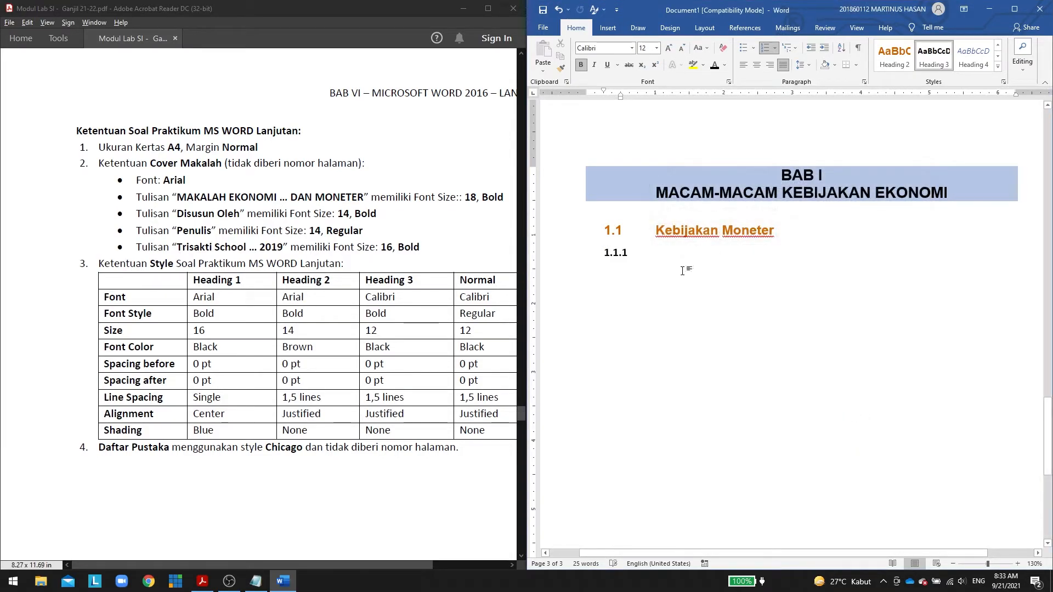
Enter "Pengertian Kebijakan Moneter" as the 1.1.1 heading, following the BAB I page in the PDF.
click(400, 216)
scroll(400, 218, down, 5)
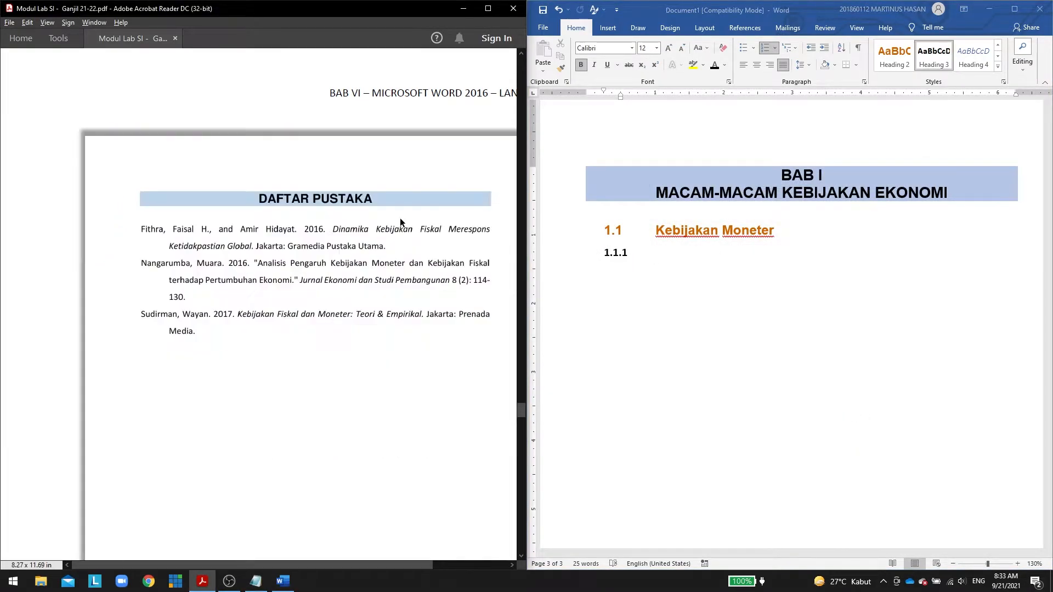
scroll(400, 219, up, 5)
click(685, 264)
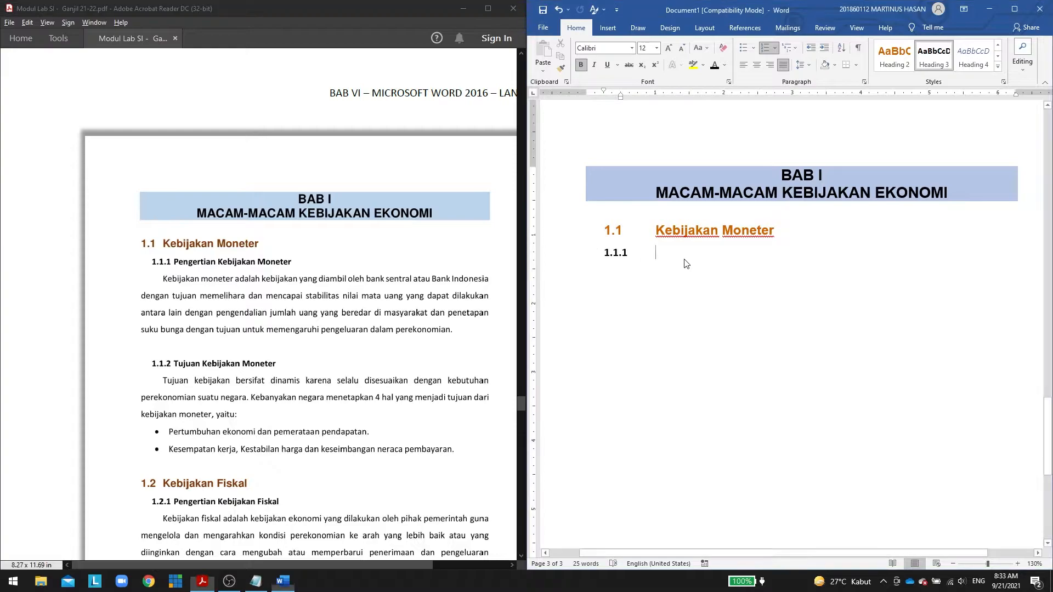
text(P)
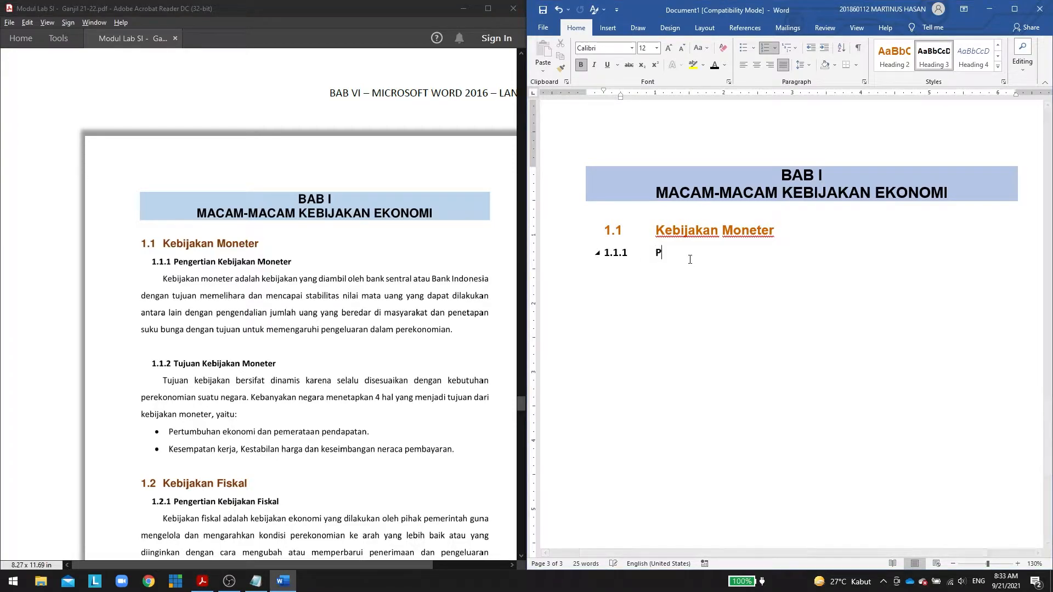
text(engertian Kebijakan Moneter)
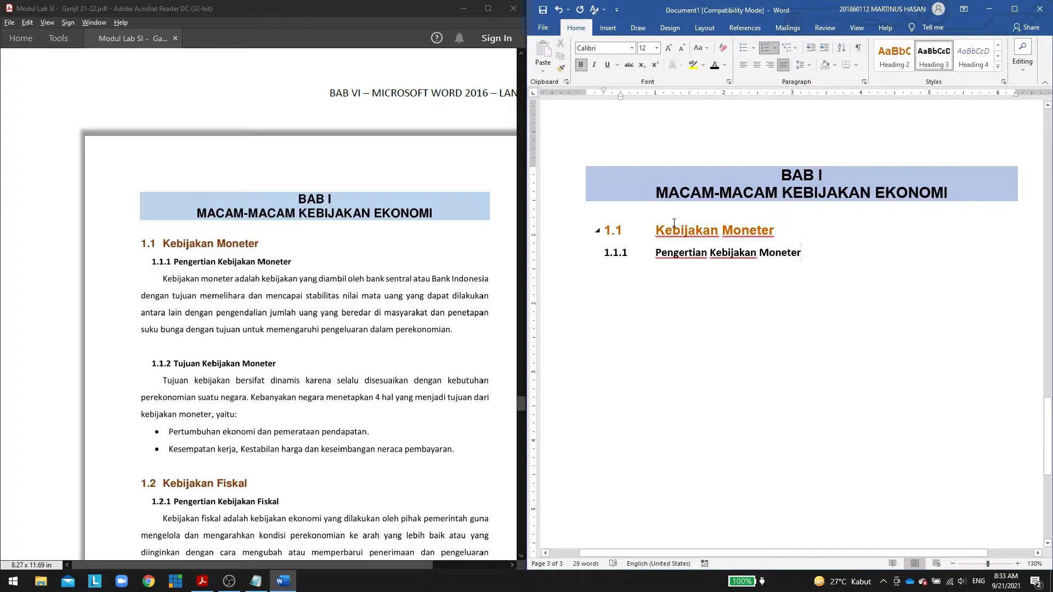
Reduce the left indent of the 1.1 Kebijakan Moneter heading so its number starts at the page margin, matching the PDF sample.
click(647, 233)
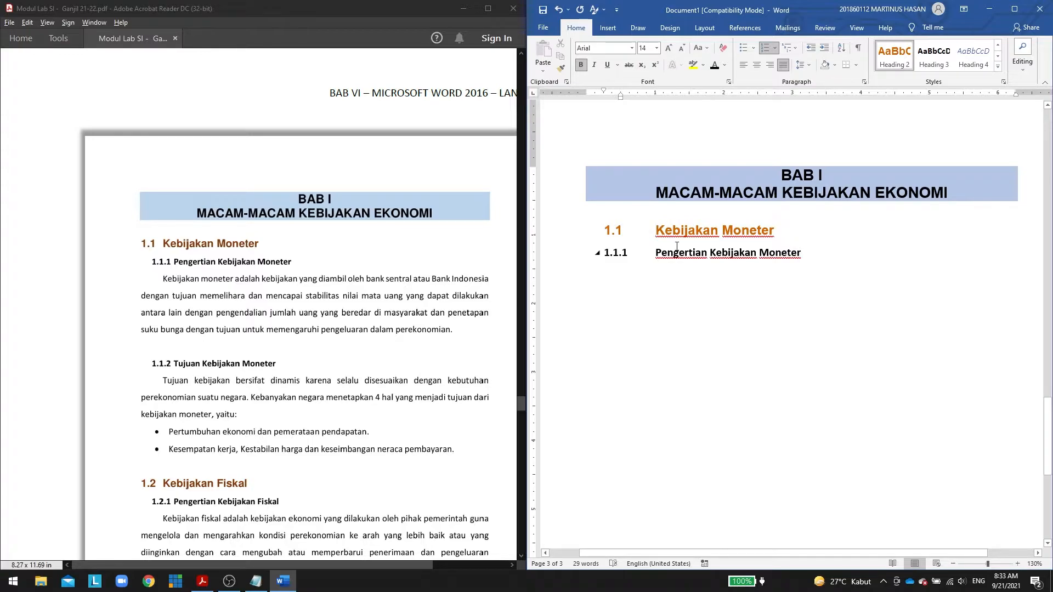
drag(133, 232, 267, 256)
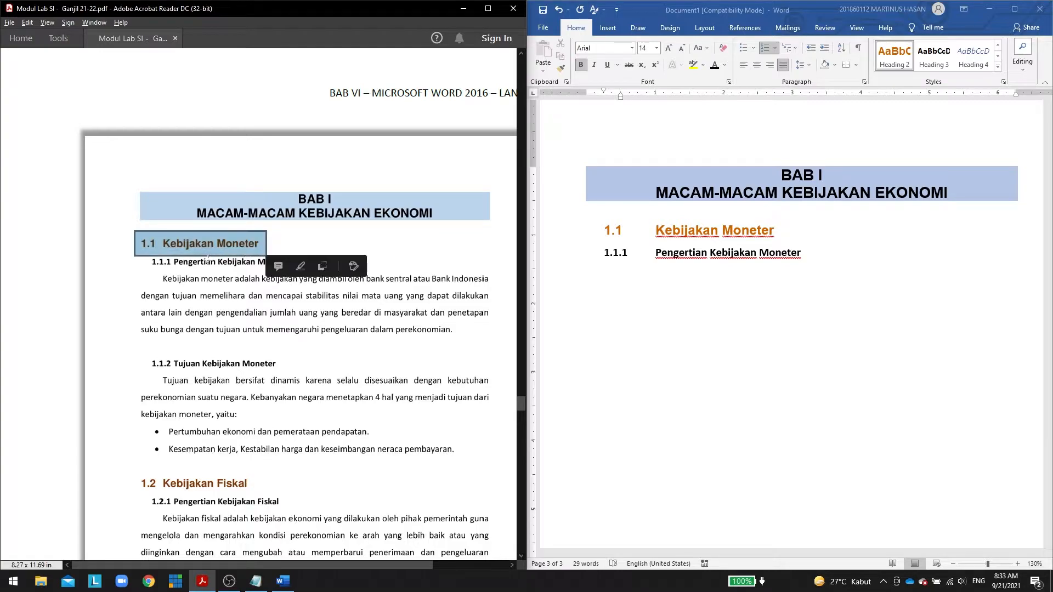
key(ctrl+a)
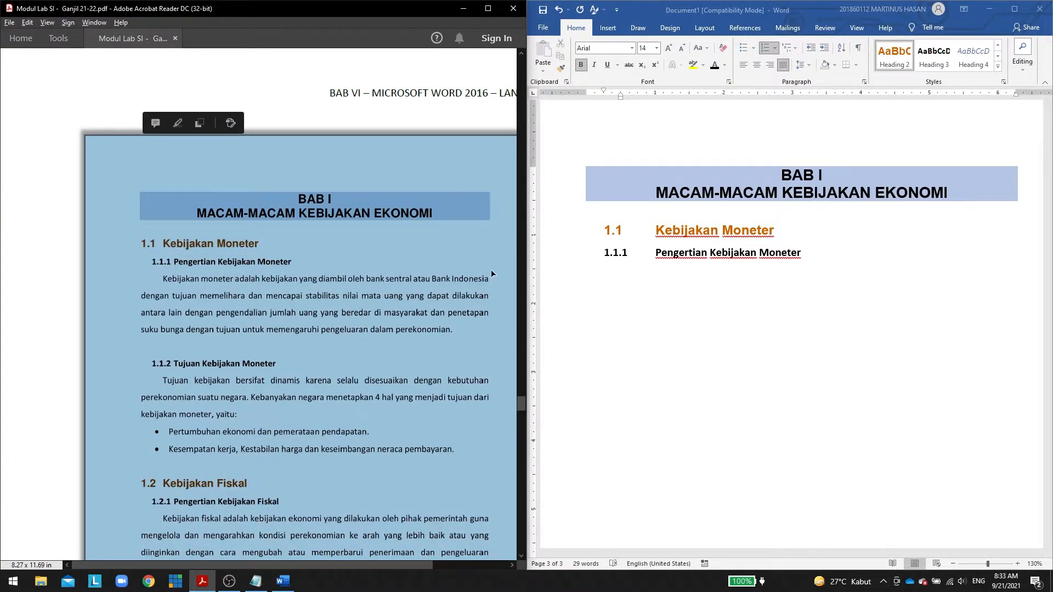
click(768, 233)
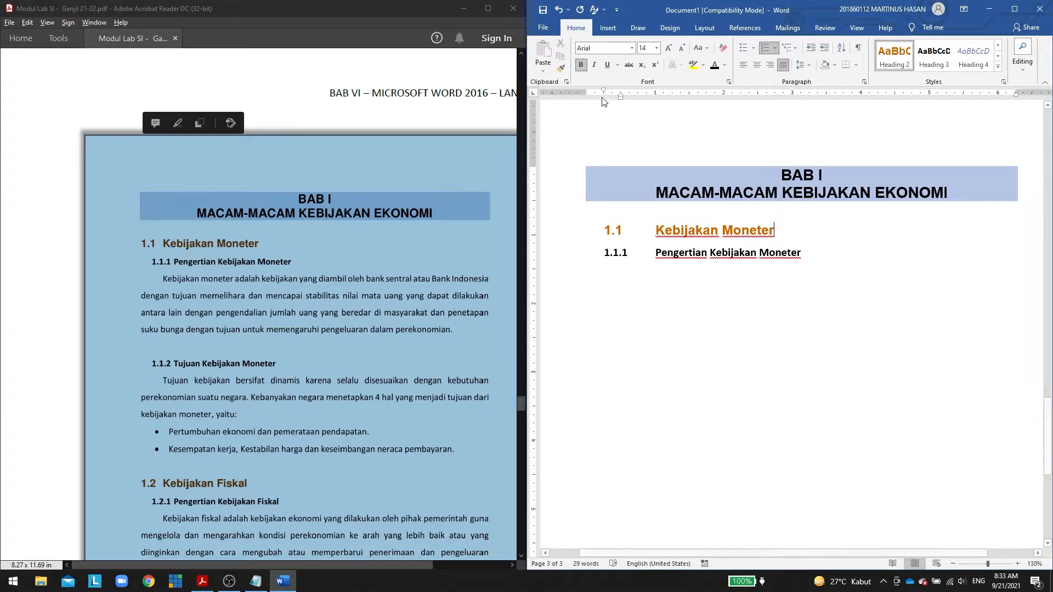
drag(621, 98, 604, 103)
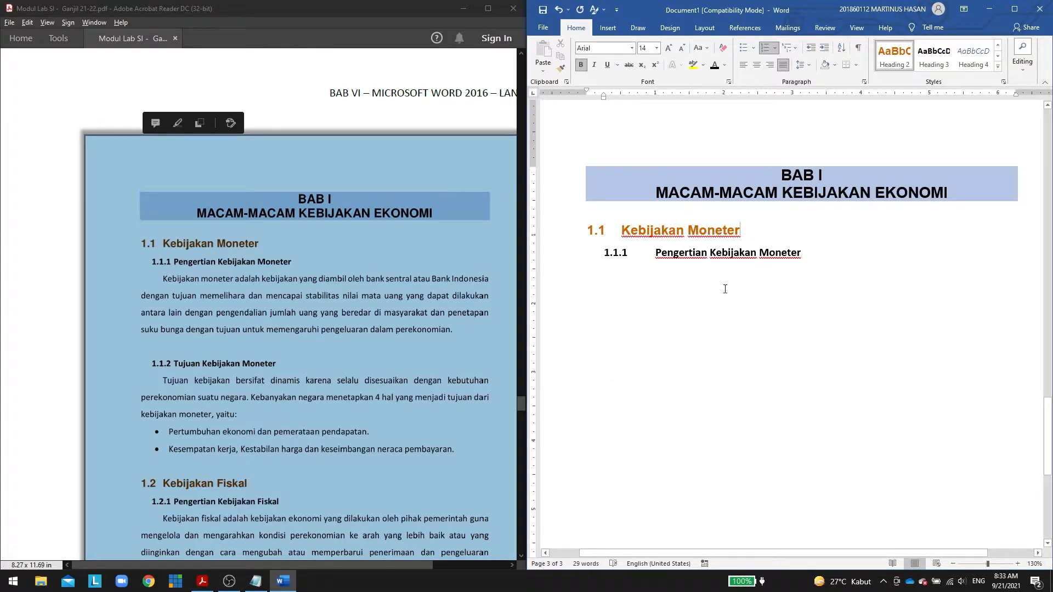
Adjust the hanging indent of the 1.1.1 heading so its text sits right beside the number, as in the PDF sample.
click(203, 258)
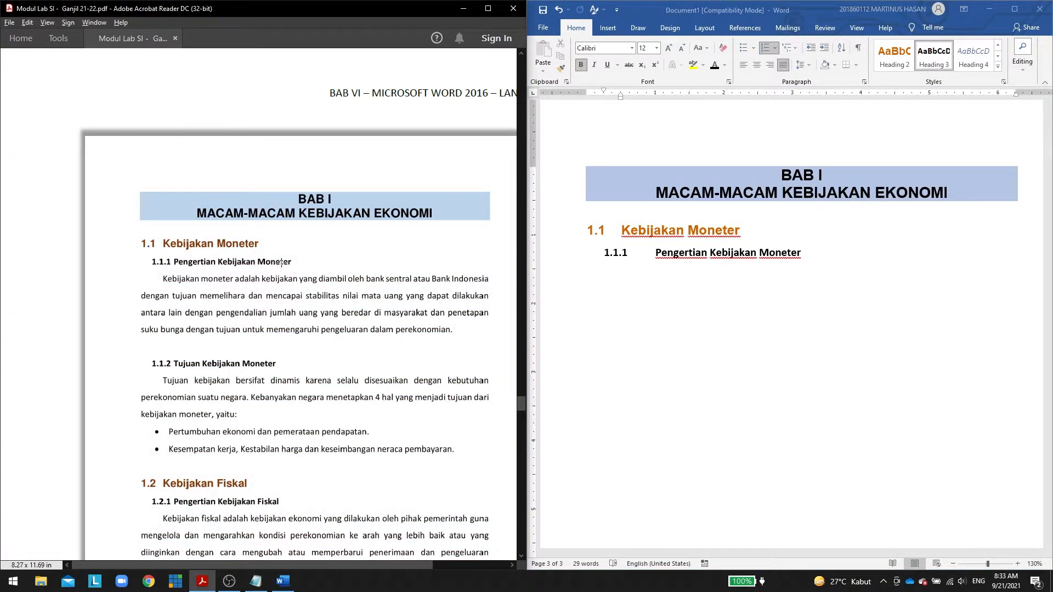
click(654, 256)
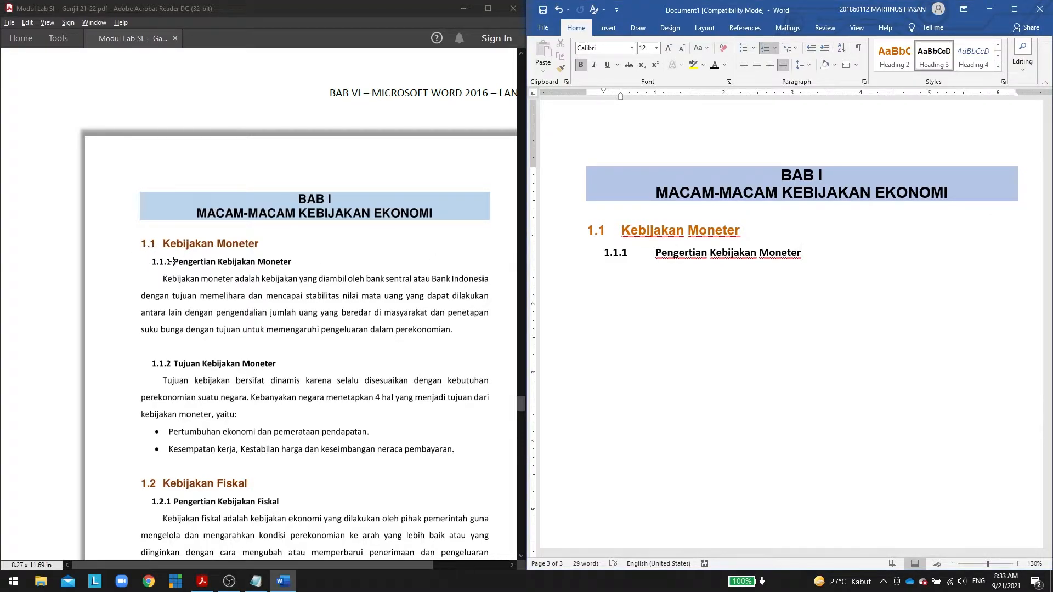
drag(149, 252, 301, 265)
click(660, 256)
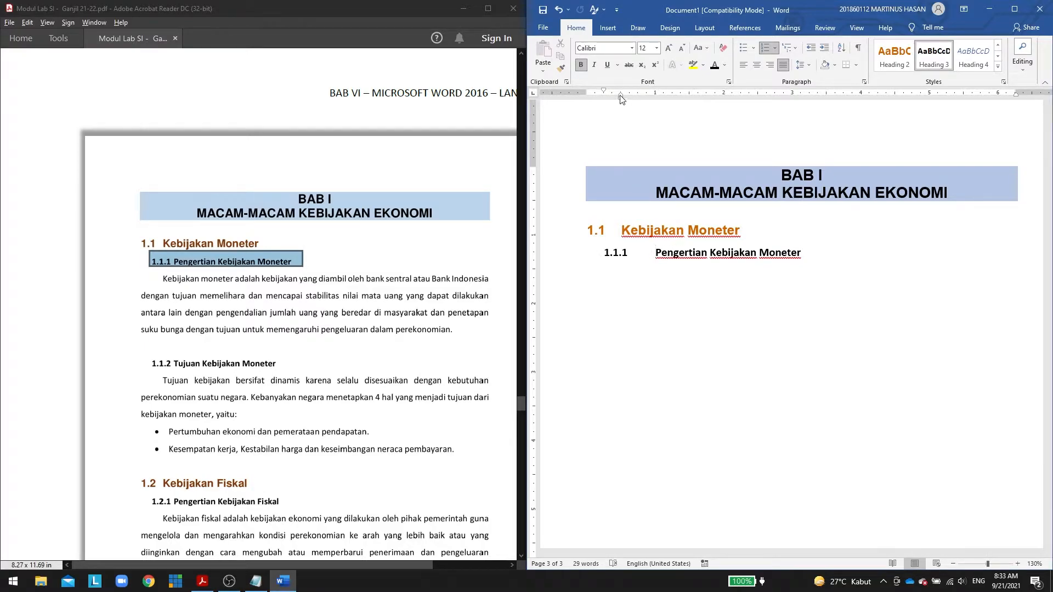
drag(621, 98, 630, 98)
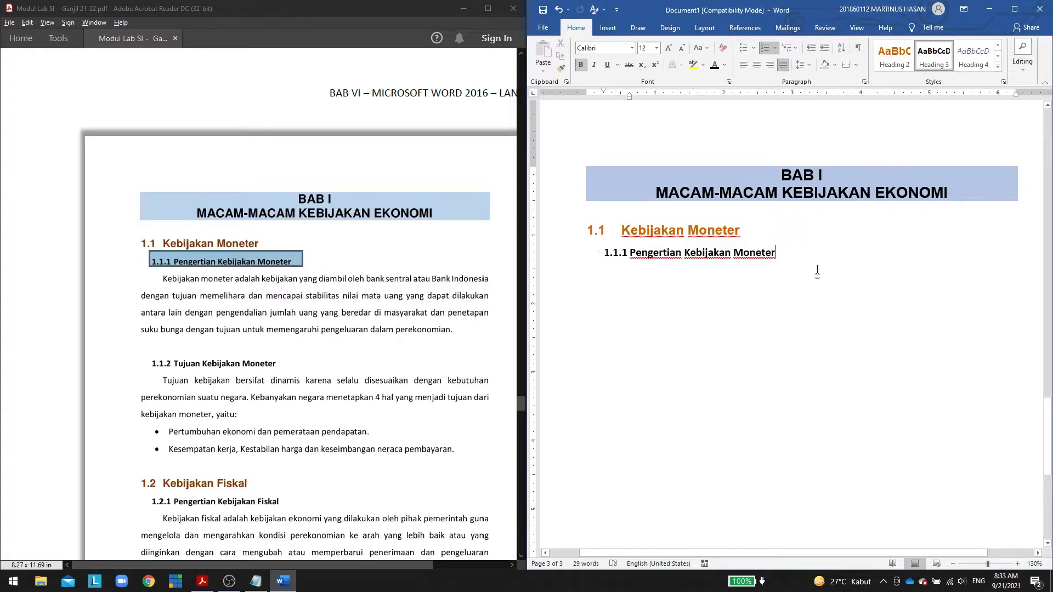
Begin the body paragraph under heading 1.1.1 with "Kebijakan moneter adalah kebijakan yang diambil oleh bank sentral", following the PDF text.
key(Return)
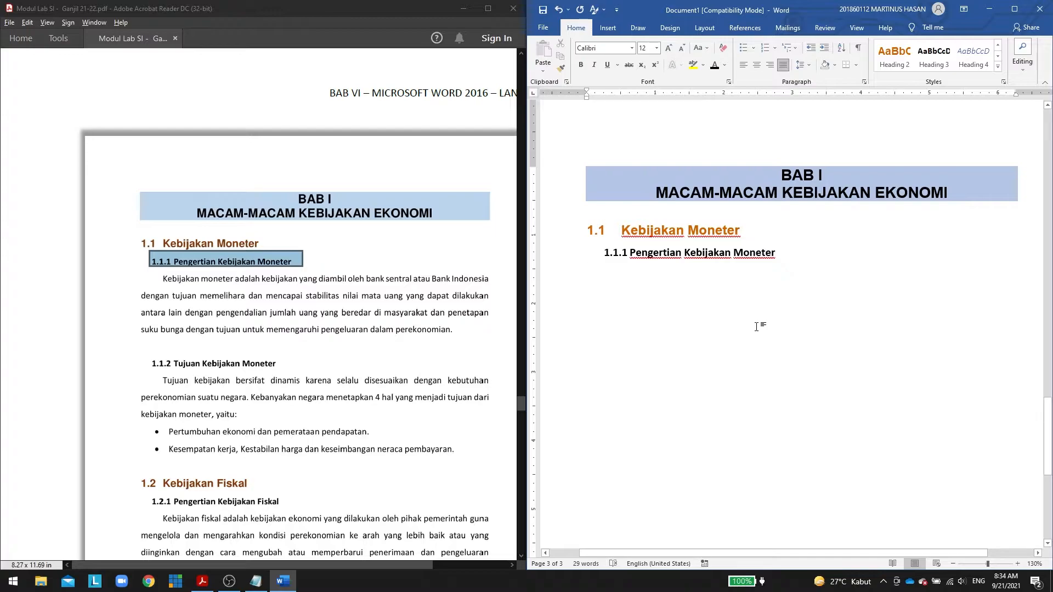
text(Kebijakan )
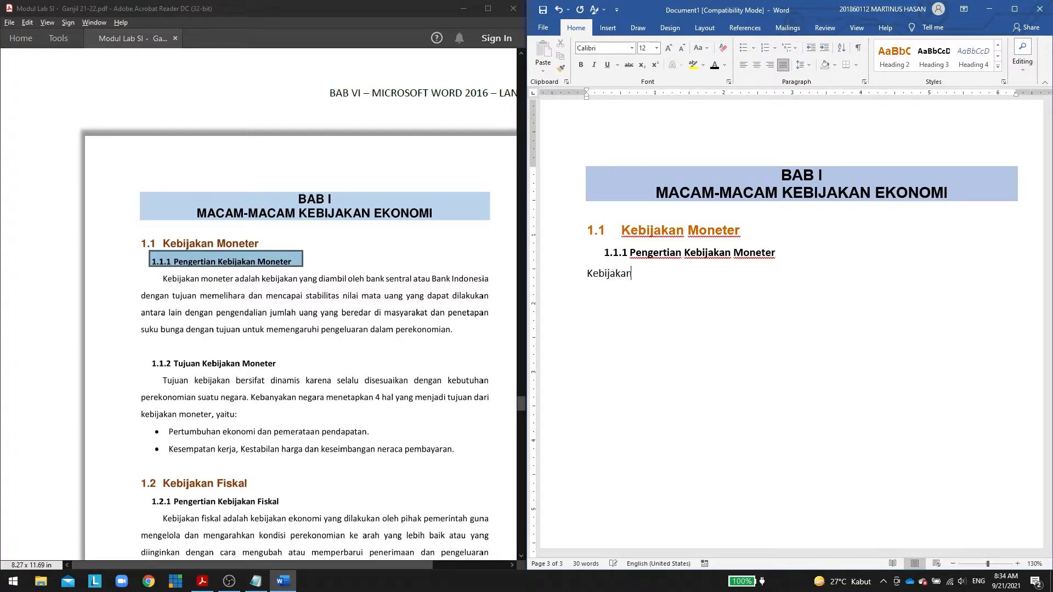
text(moneter adalah keb)
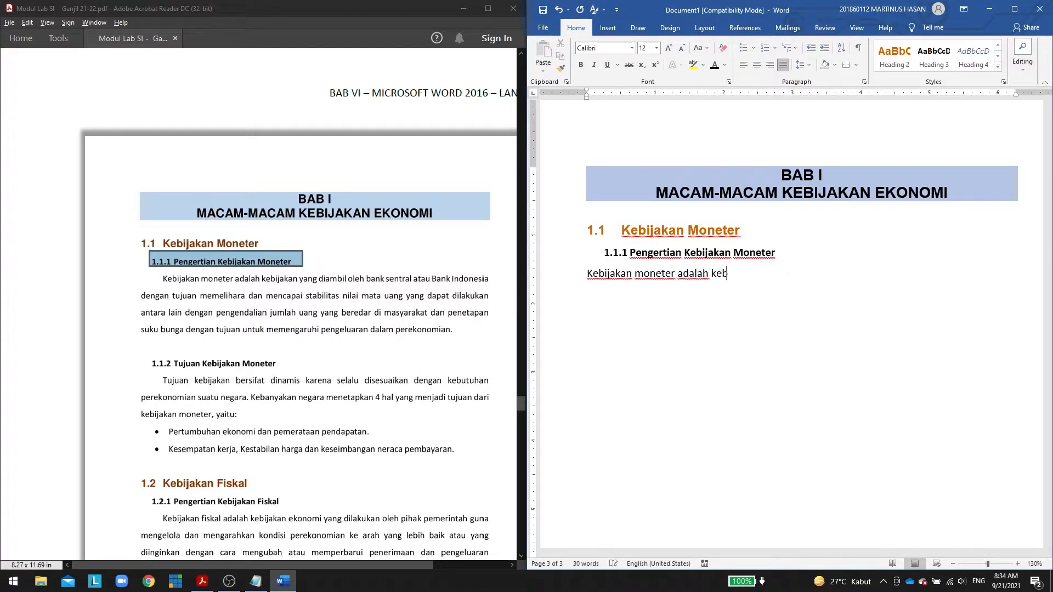
text(ijakan yang diambil)
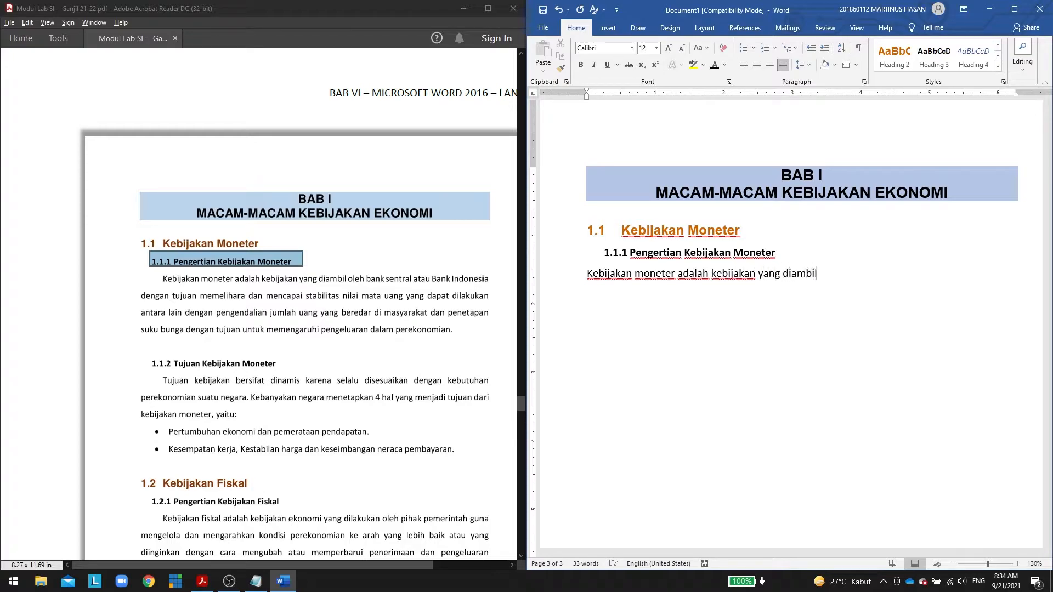
text( oleh bank sentral a)
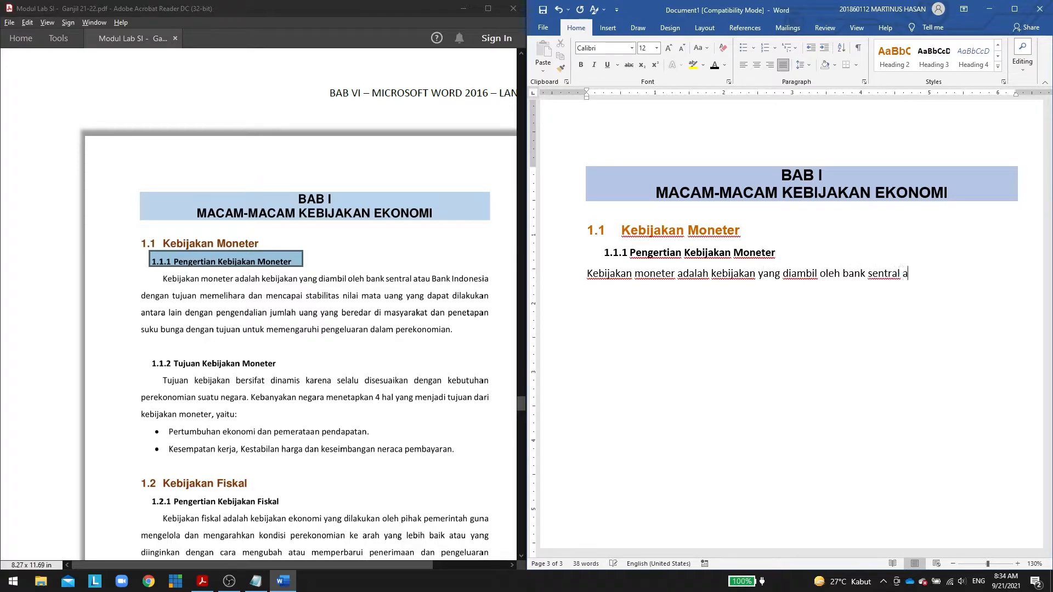
Continue the section 1.1.1 paragraph with "atau Bank Indonesia dengan tujuan memelihara dan mencapai stabilitas nilai mata uang yang dapat dilakukan".
text(tau Bank Indonesia)
text( dengan tujuan memelih)
text(ara)
text( dan mencapai)
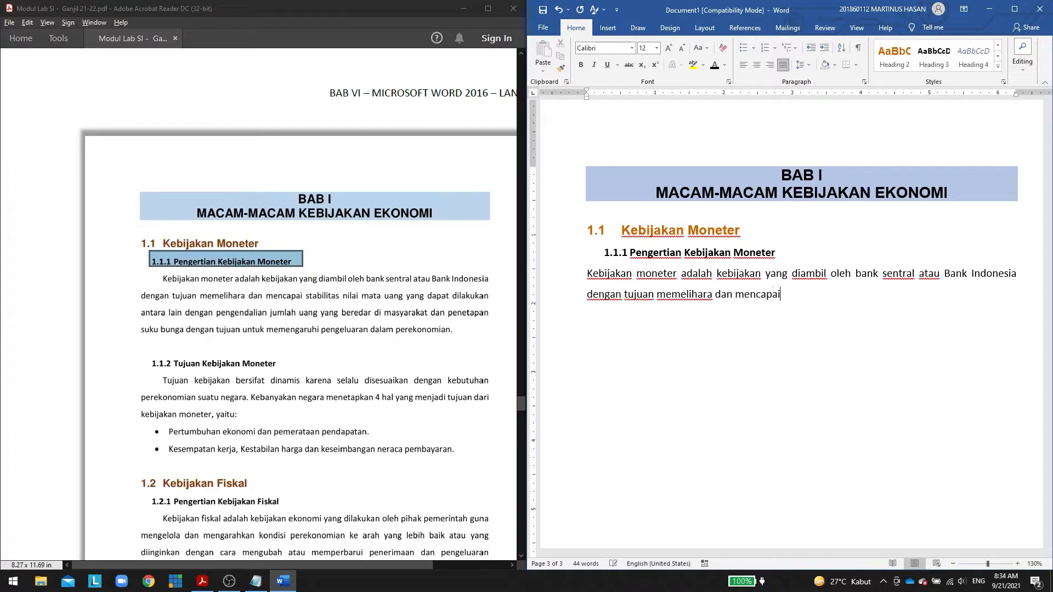
text( stabilitas nilai ma)
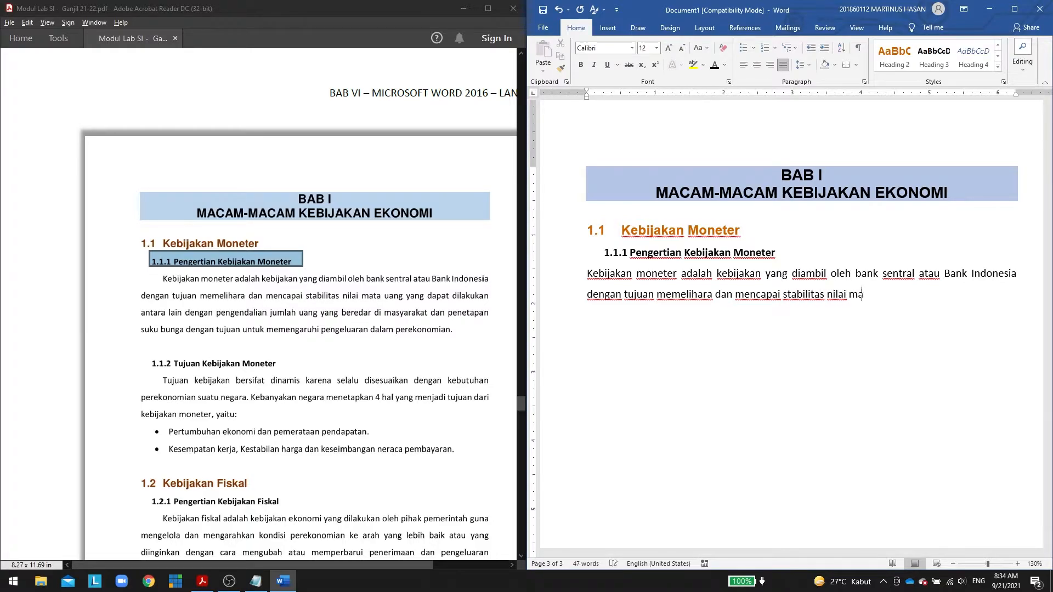
text(ta uang yang dapat dilakuka)
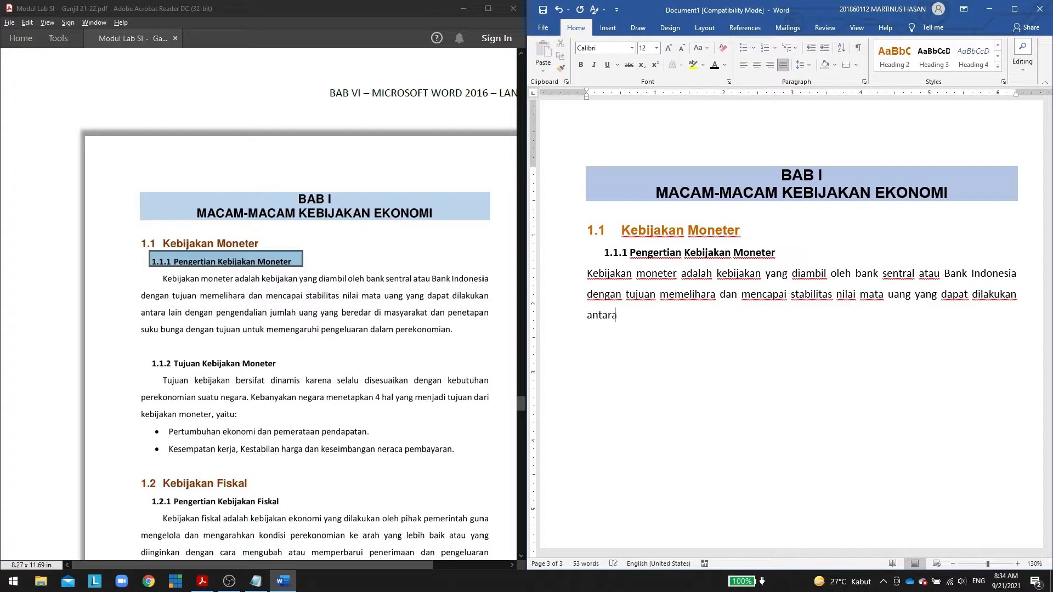
Extend the section 1.1.1 paragraph with "antara lain dengan pengendalian jumlah uang yang beredar di masyarakat dan penetapan".
text(n antara lain dengan pengendalai)
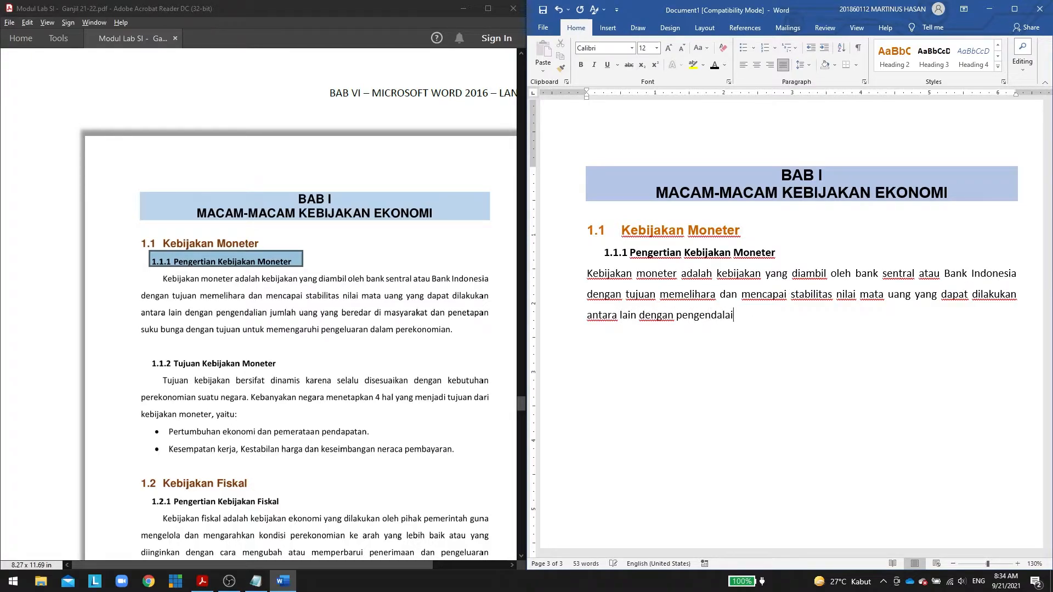
key(BackSpace)
key(BackSpace)
text(ian jumlah uang y)
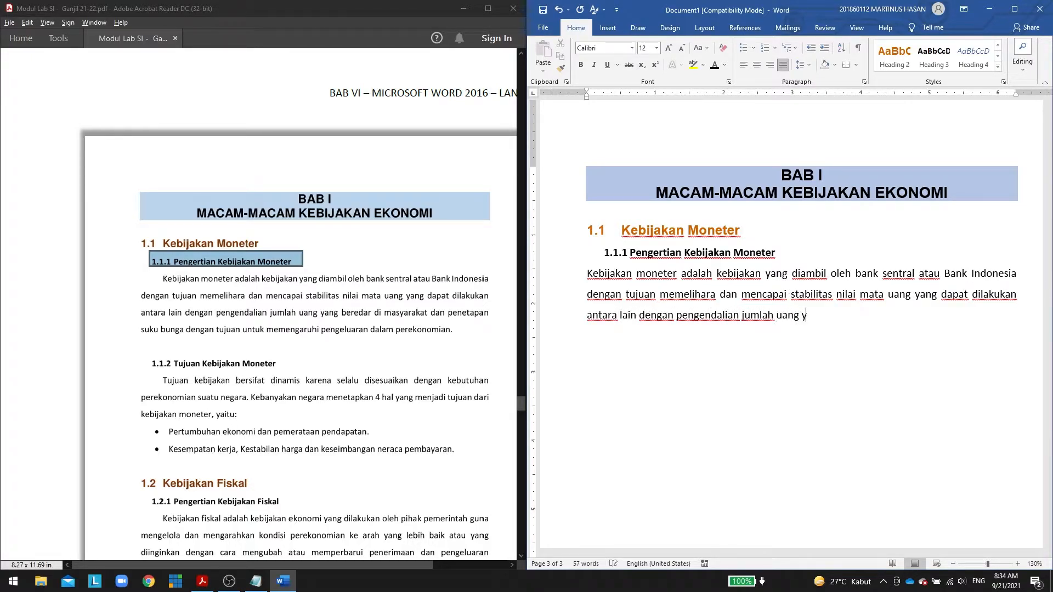
text(ang beredar di masy)
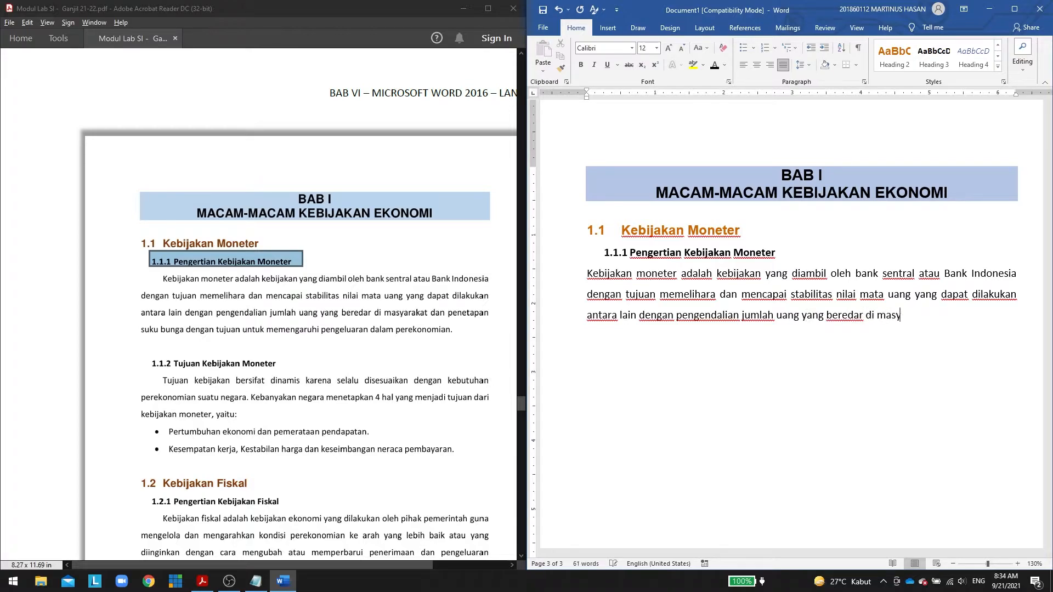
text(arakat dan penetapan s)
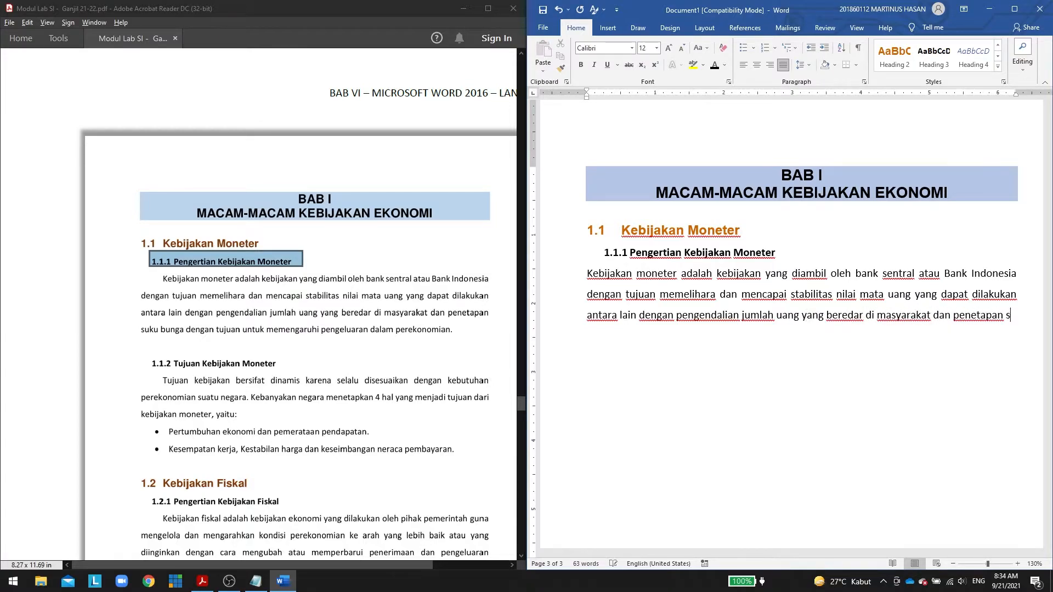
Finish the section 1.1.1 paragraph with "suku bunga dengan tujuan untuk memengaruhi pengeluaran dalam perekonomian." and start a new line.
text(uku bunga dengan tujuan )
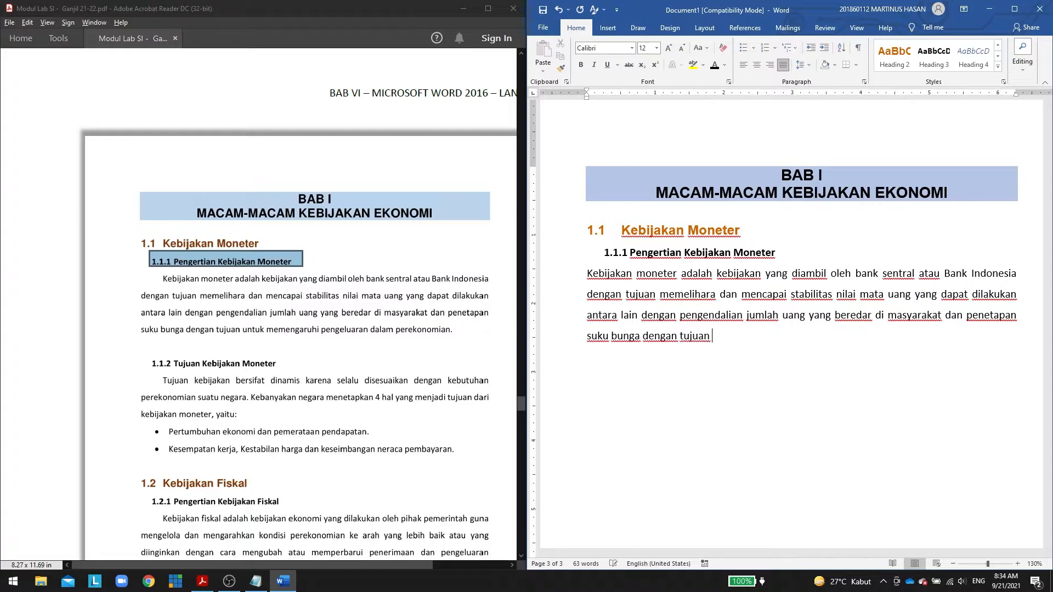
text(untuk pen)
key(BackSpace)
key(BackSpace)
key(BackSpace)
key(BackSpace)
text(memengaruhi pe)
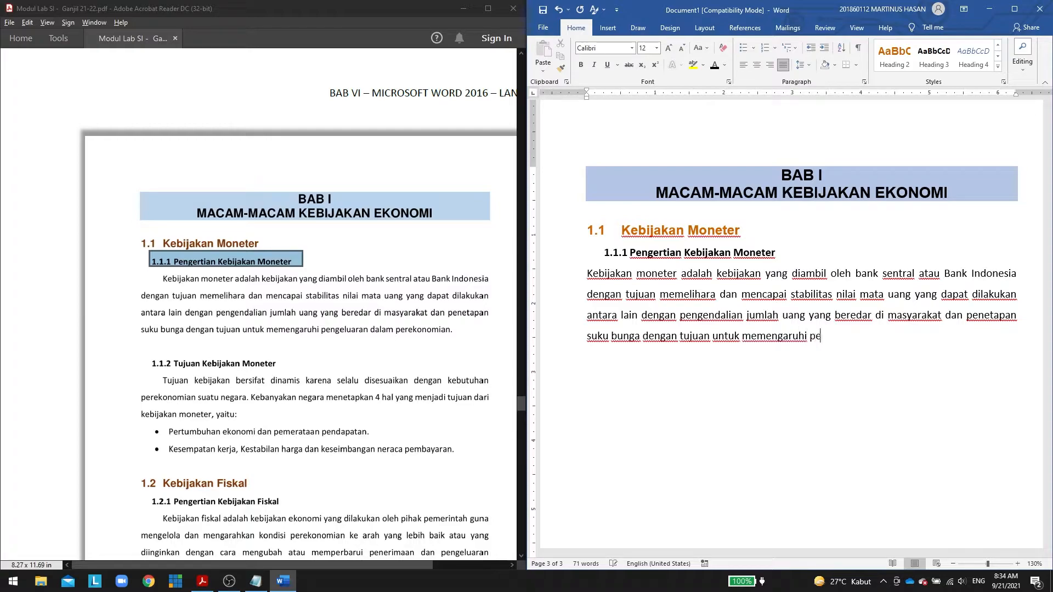
text(ngeluaran dalam perekonomian.)
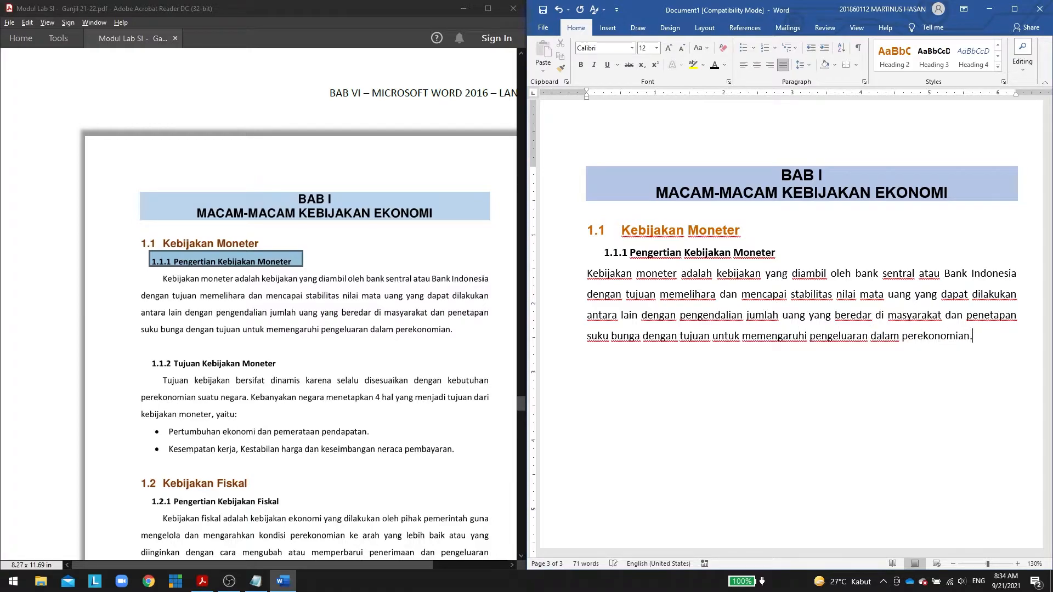
key(Return)
Indent the first line of the paragraph under 1.1.1 by 0.5 inch to match the PDF.
drag(130, 267, 201, 288)
click(593, 281)
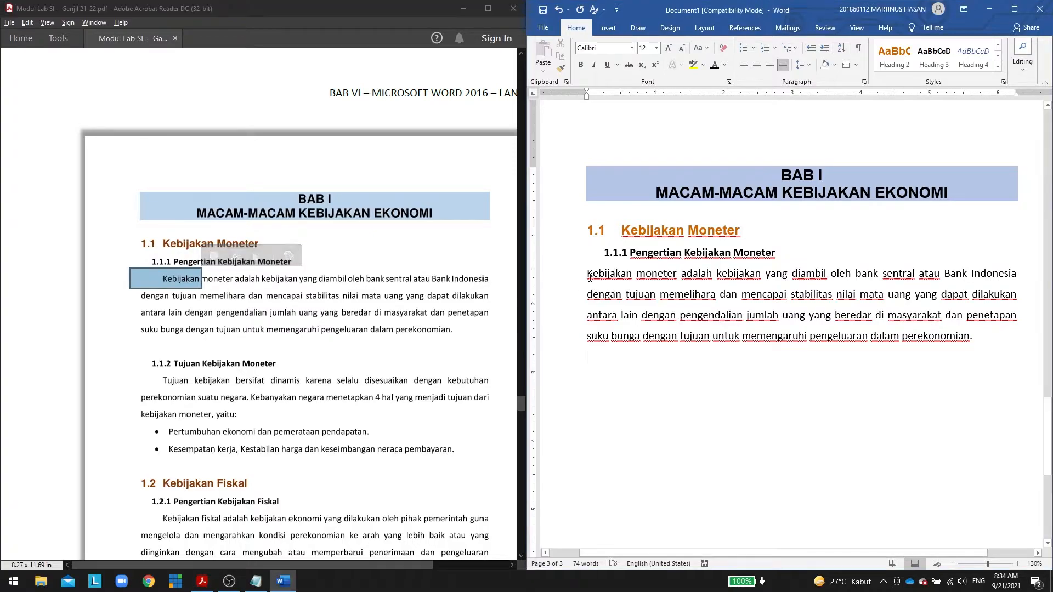
click(586, 273)
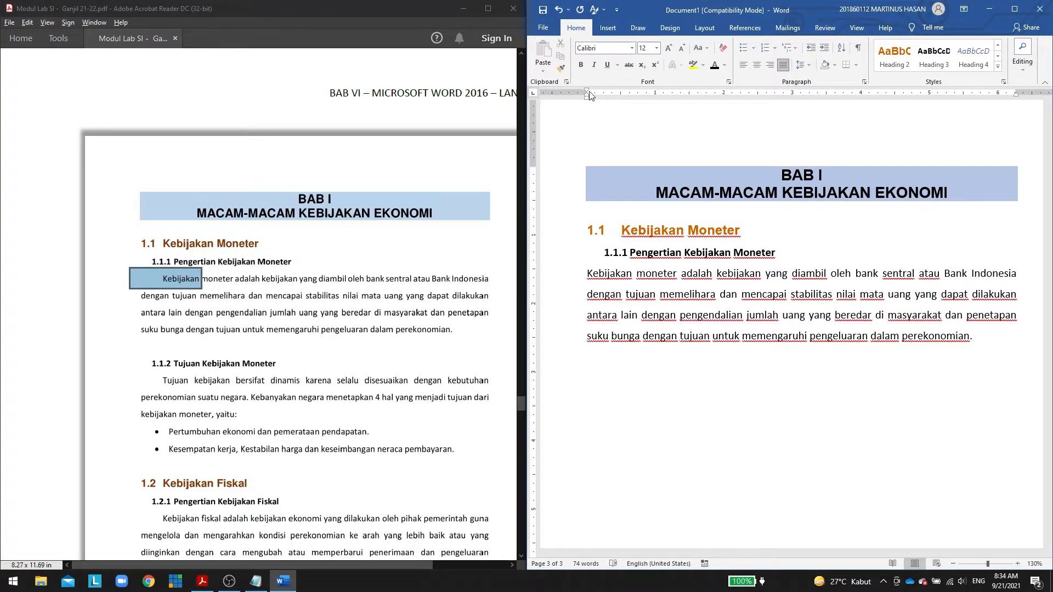
key(Tab)
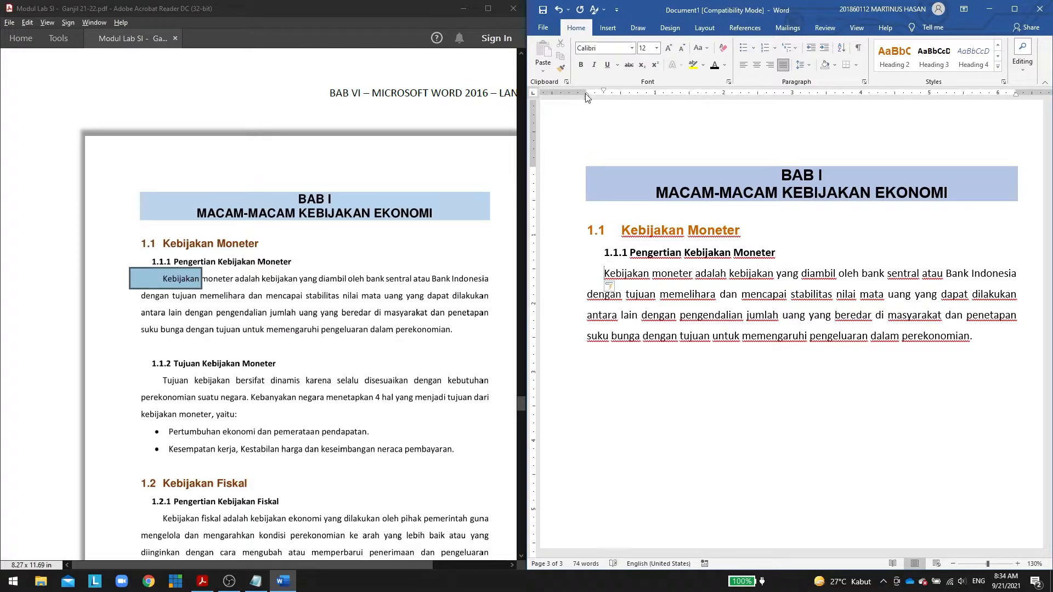
key(Tab)
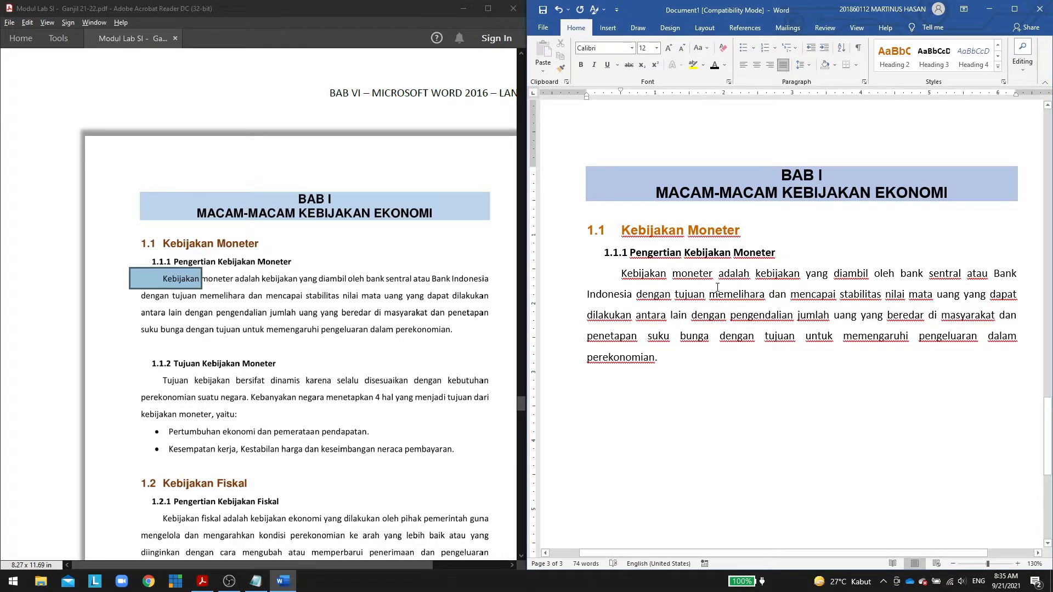
Add the numbered Heading 3 "1.1.2 Tujuan Kebijakan Moneter" below the paragraph and begin its body text with "Tujuan kebijakan".
click(774, 49)
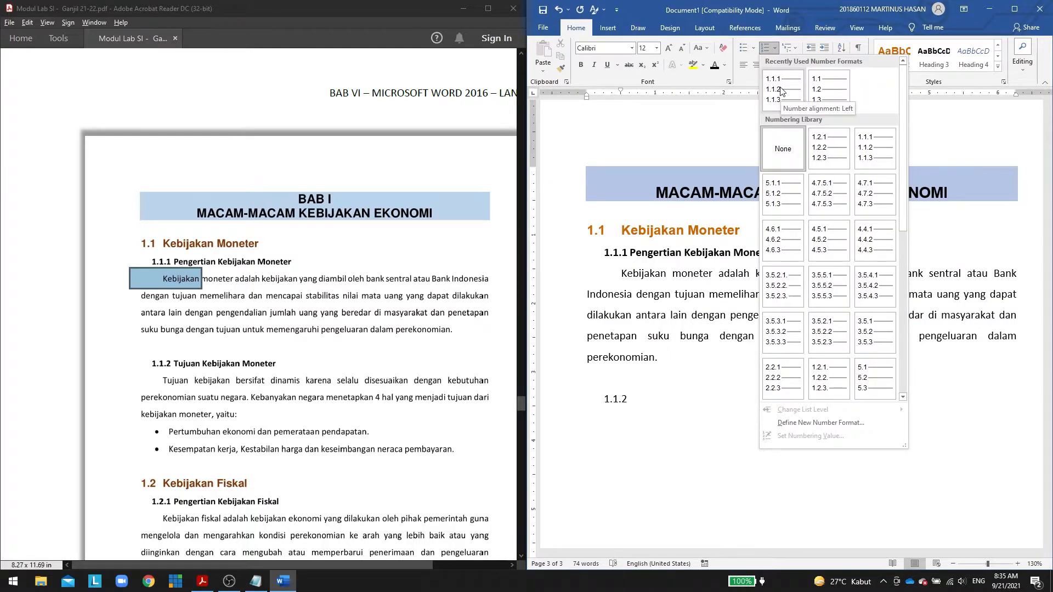
click(930, 63)
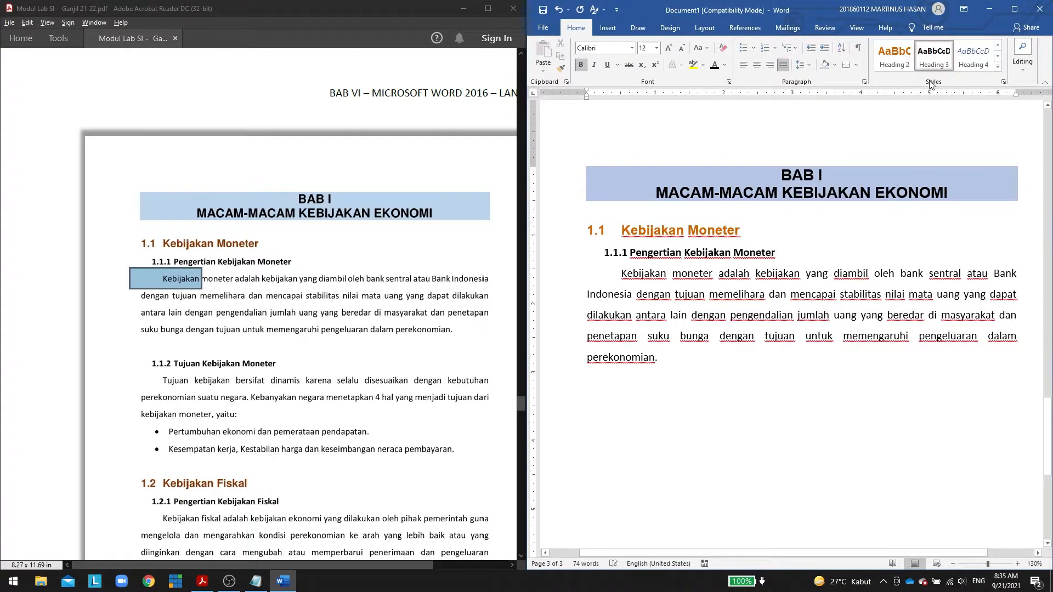
click(774, 45)
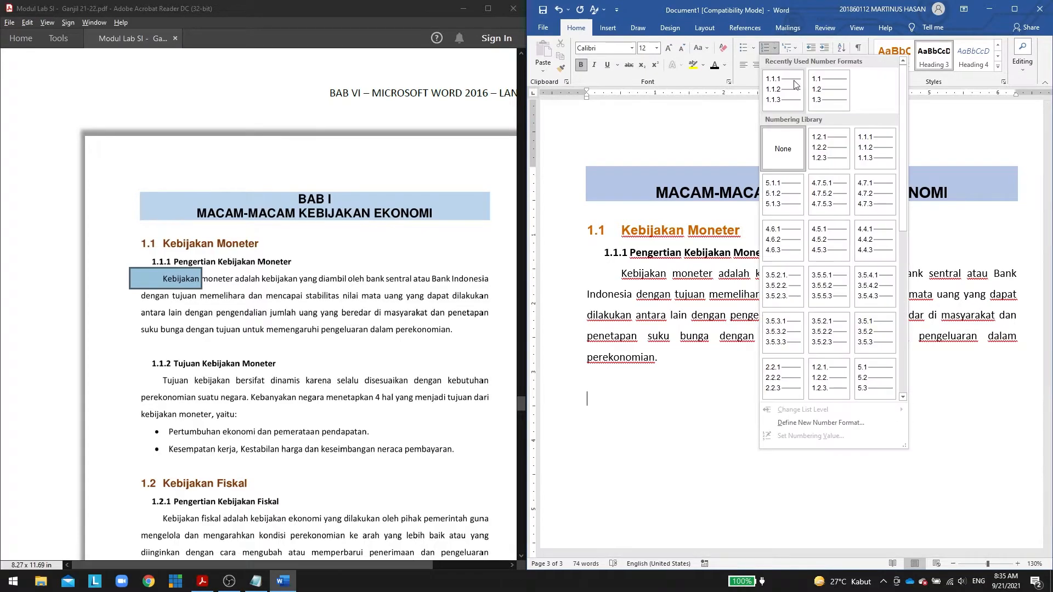
click(785, 91)
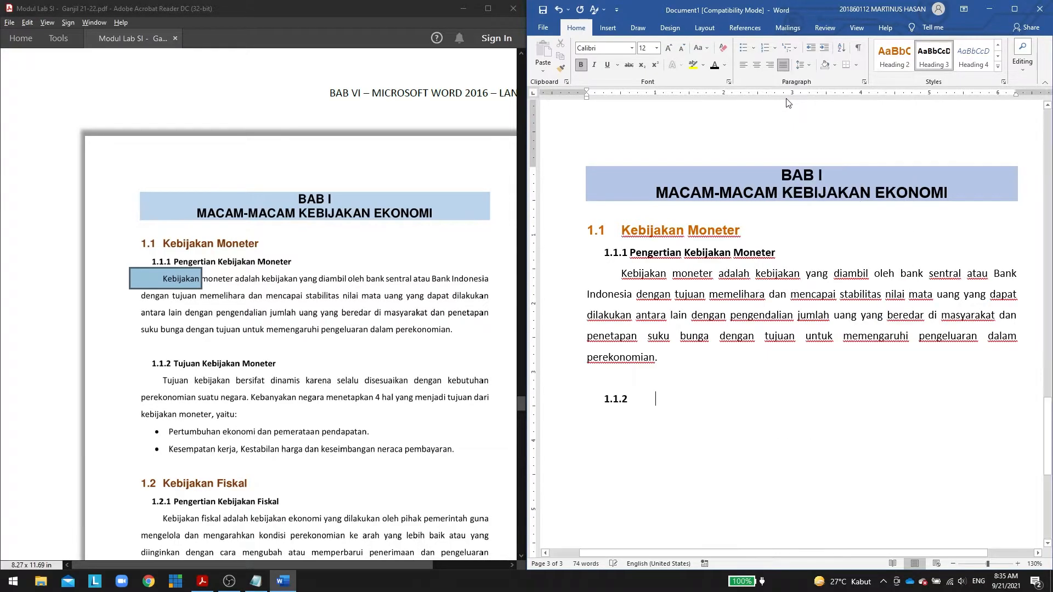
text(Tujuan Kebijakan )
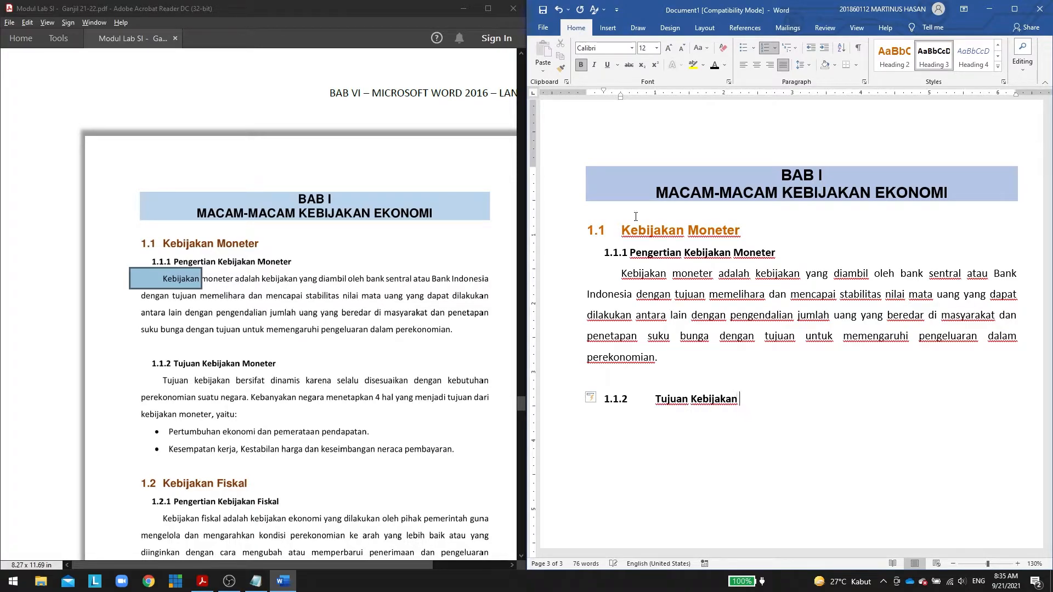
text(MoneterTujuan kebijakan)
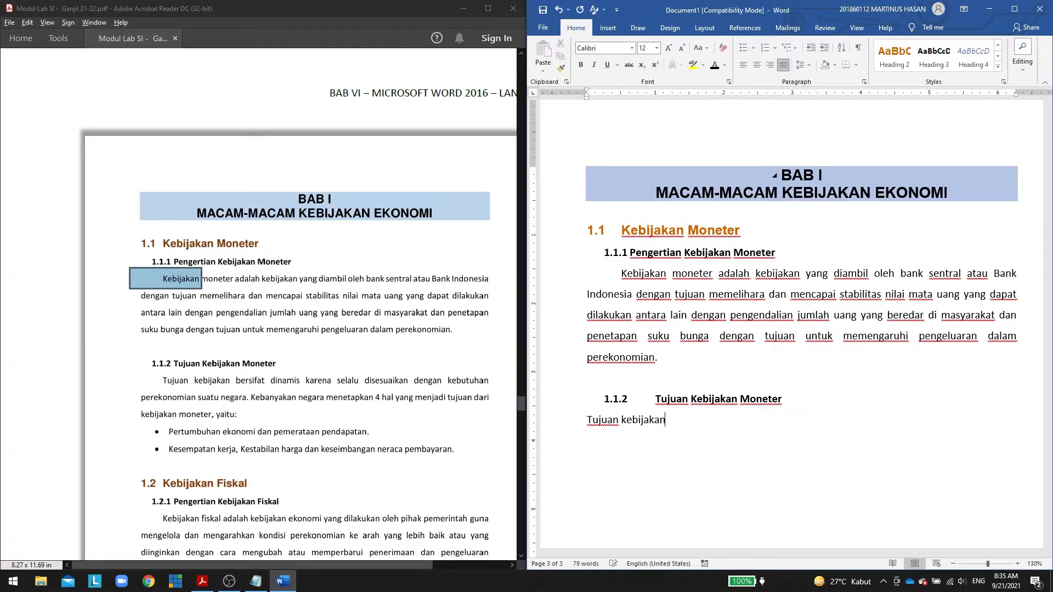
Continue the section 1.1.2 paragraph with "bersifat dinamis karena selalu disesuaikan dengan kebutuhan perekonomian suata".
text( bersifat dinamis karena)
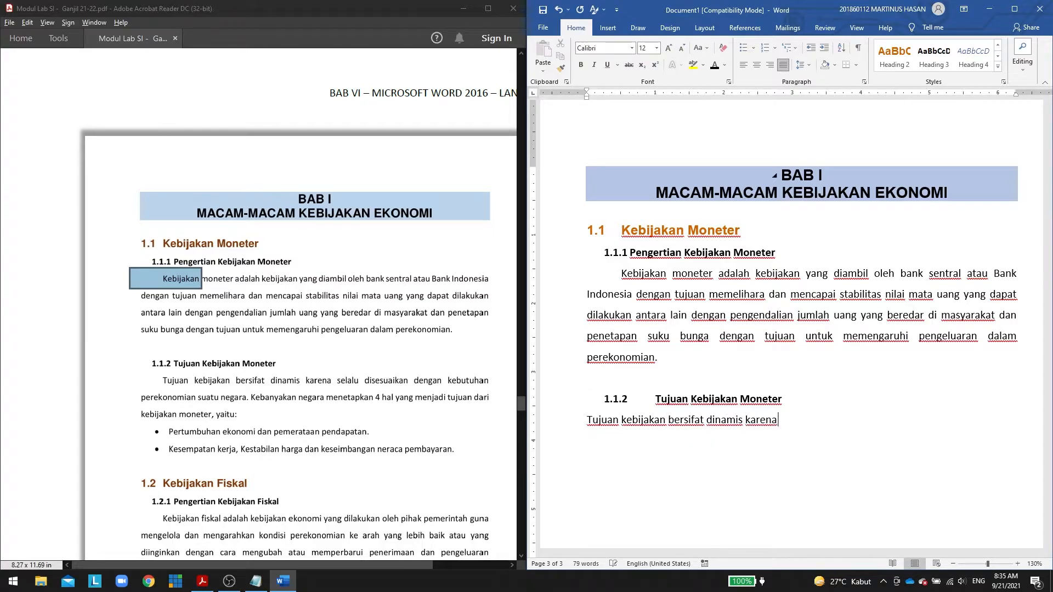
text( selalu disesuaikan dengan keb)
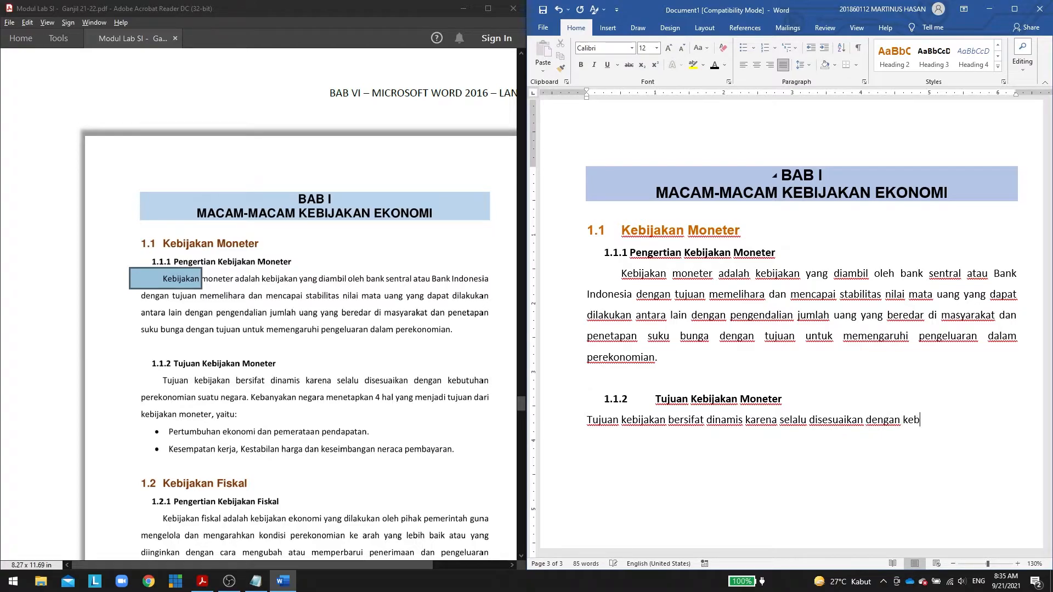
text(utuhan perekonomian suatau)
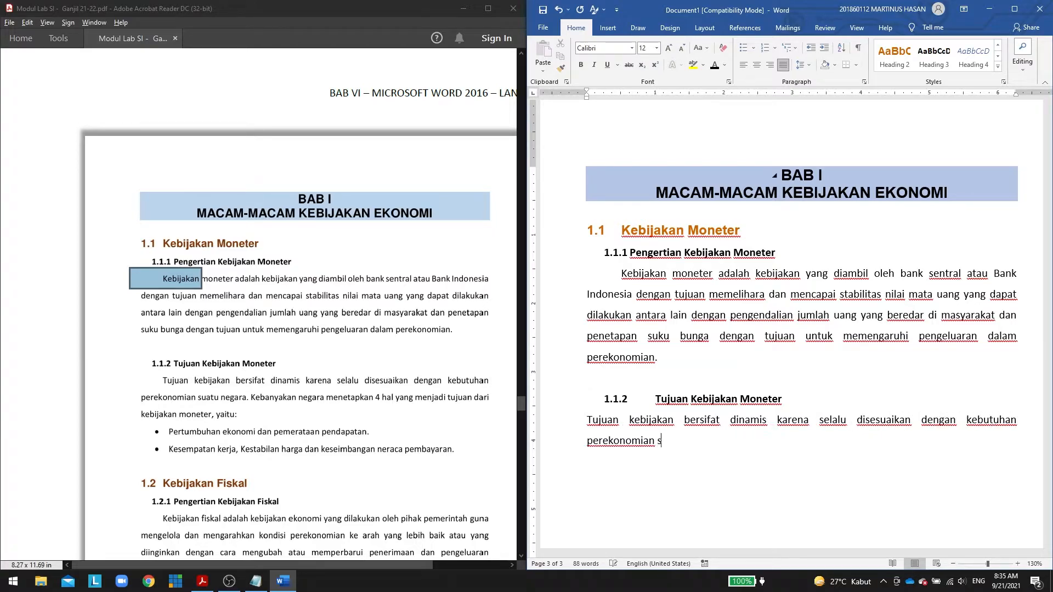
key(BackSpace)
Finish the section 1.1.2 paragraph with "negara. Kebanyakan negara menetapkan 4 hal yang menjadi tujuan dari kebijakan moneter, yaitu:" and start a new line.
text(negara. Kebanyakan negara menetap)
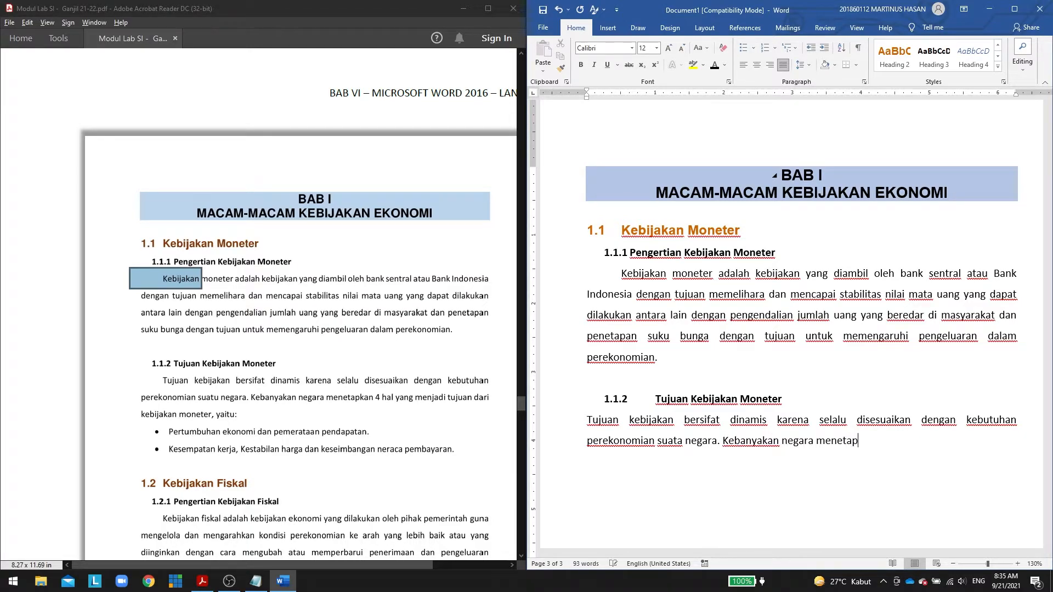
text(kan 4 hal yang menjadi tujuan )
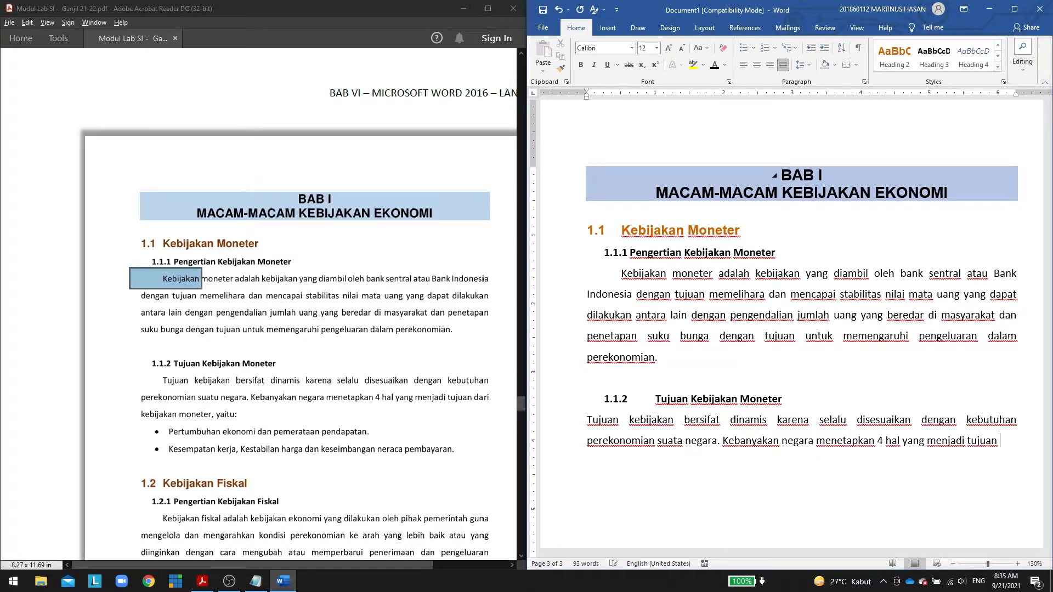
text(dari kebijakan moneter, )
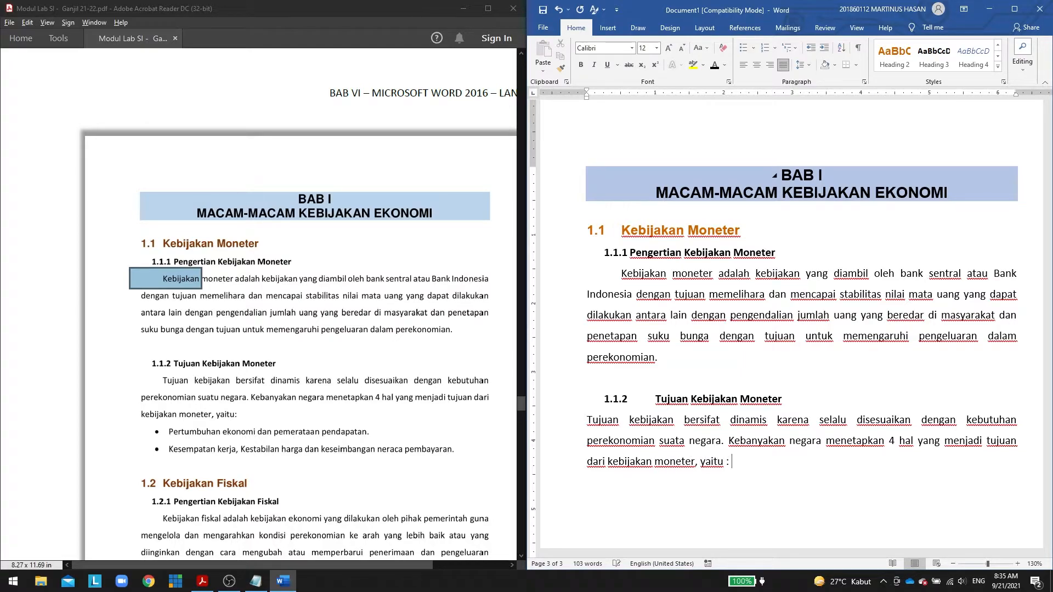
text(yaitu:)
key(Return)
Start a round-bullet list below the section 1.1.2 paragraph with the item "Pertumbuhan ekonomi dan pemerataan pendapatan".
drag(142, 426, 464, 462)
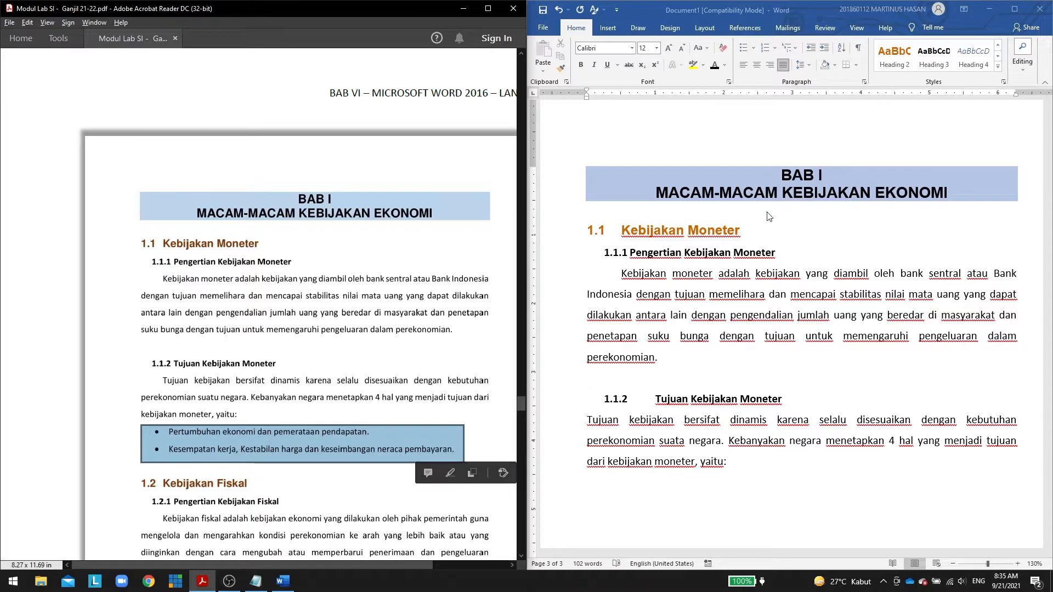
click(756, 463)
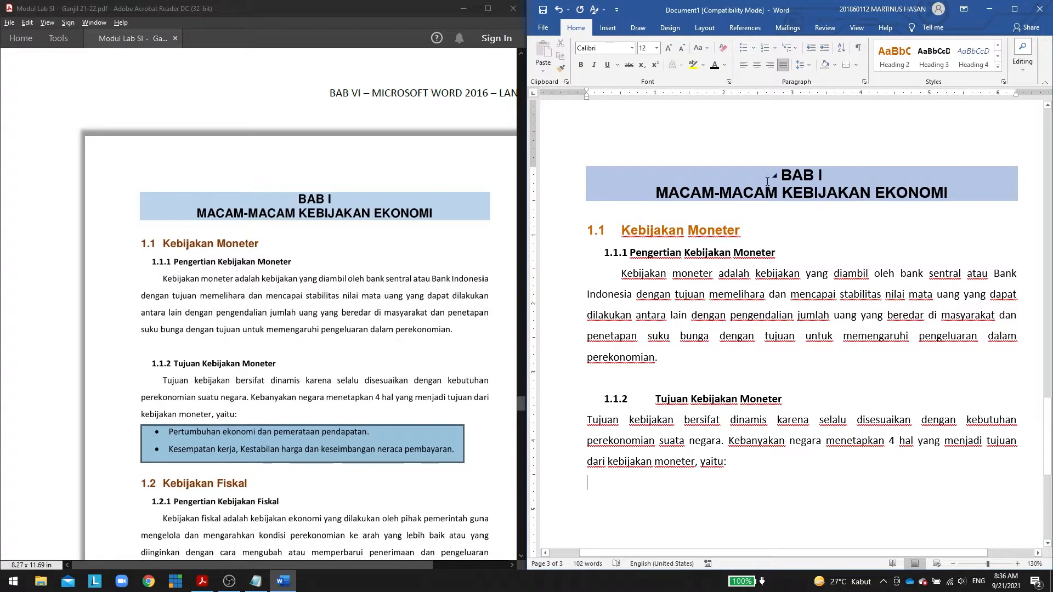
click(753, 49)
click(778, 81)
scroll(743, 399, down, 3)
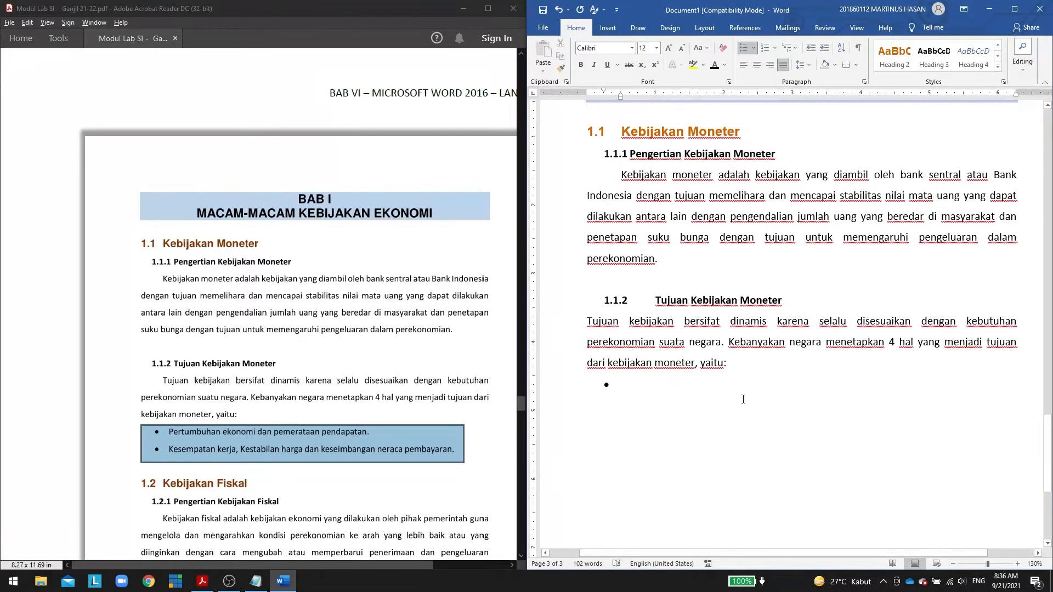
text(Pertumbuhan ekonomi dan pemerataan pendapatan)
key(Return)
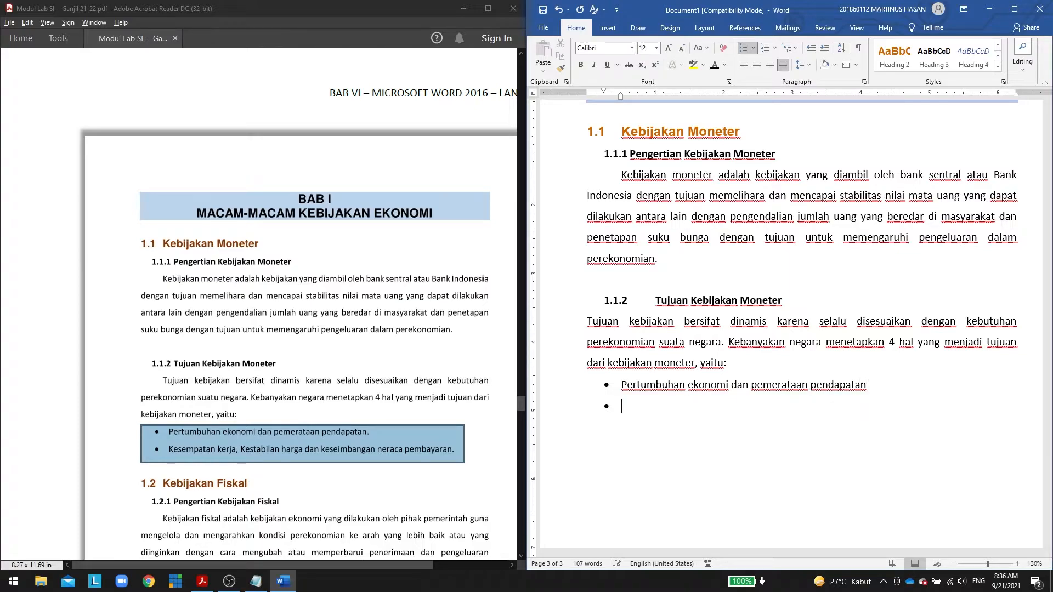
Write the second bullet item as "Kesempatan kerja, kestabilan harga dan keseimbangan neraca pembayaran.".
text(Kesempatan kerja, kestabilan harga dan keseimb)
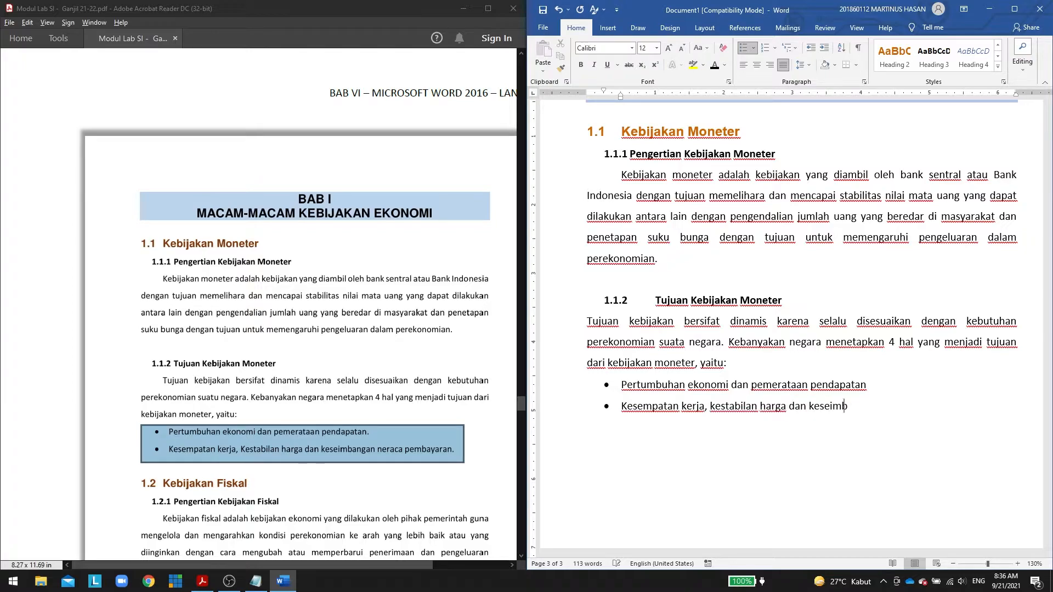
text(angan neraca pemba)
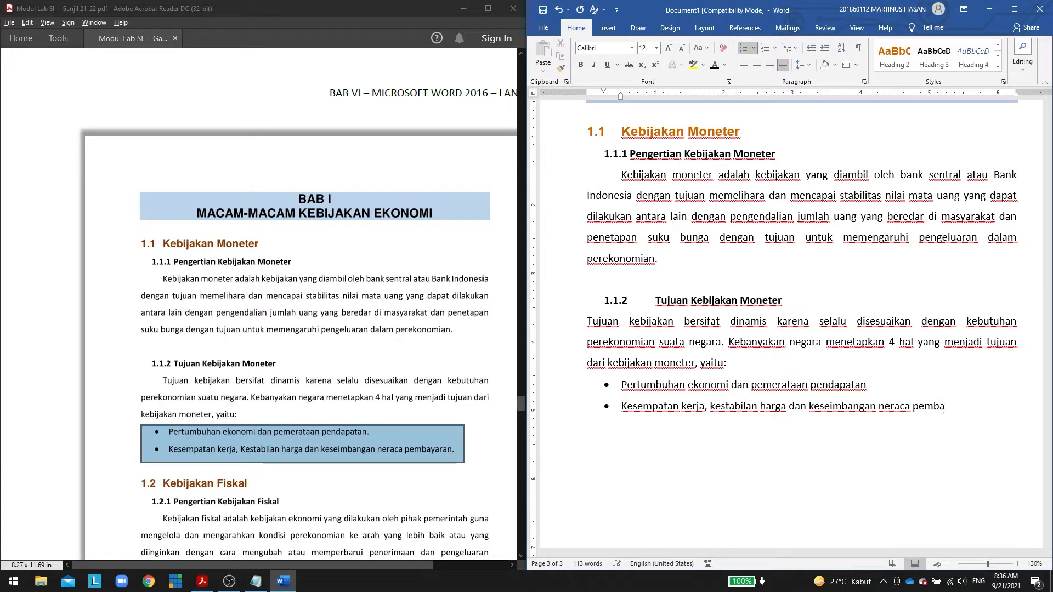
text(yaran.)
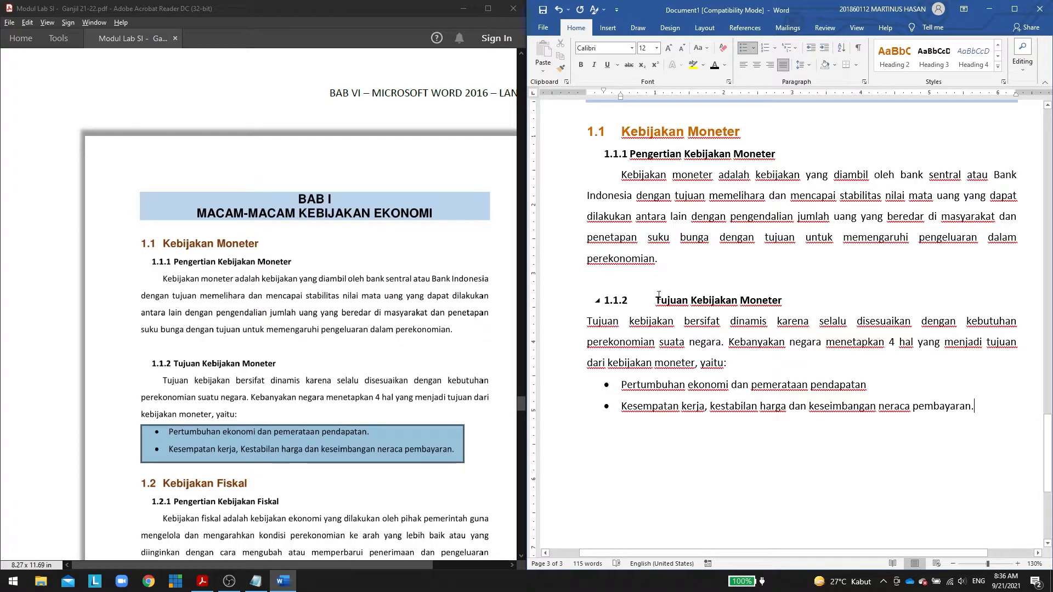
Indent the first line of the paragraph under 1.1.2 Tujuan Kebijakan Moneter by 0.5 inch.
click(583, 324)
key(Tab)
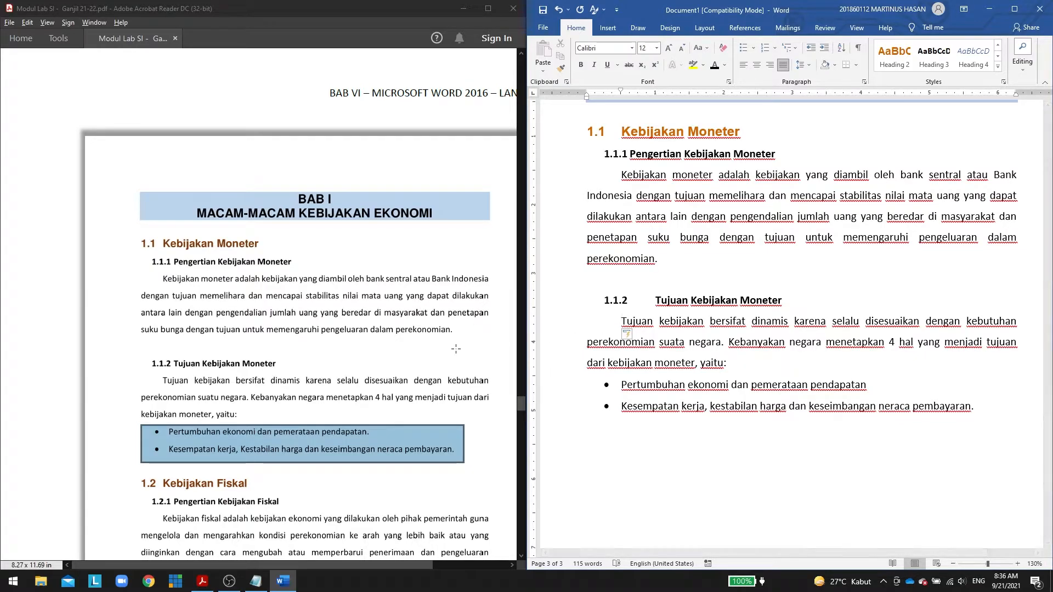
scroll(260, 323, down, 3)
scroll(259, 324, down, 5)
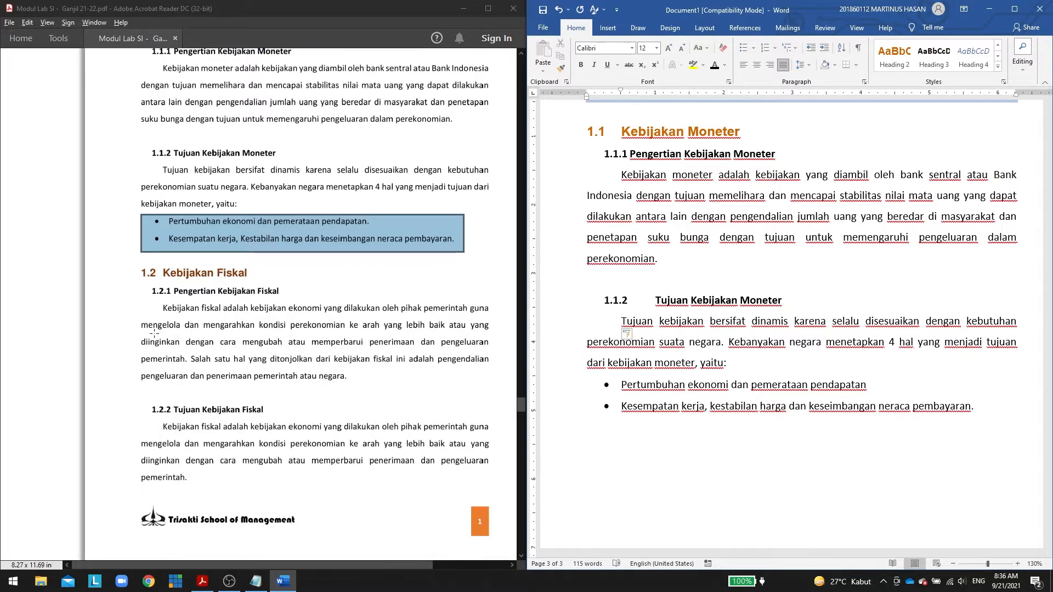
Mark section 1.2 in the PDF as the next part, and end Word's bullet list with empty lines below its last item.
drag(136, 264, 492, 488)
click(1008, 413)
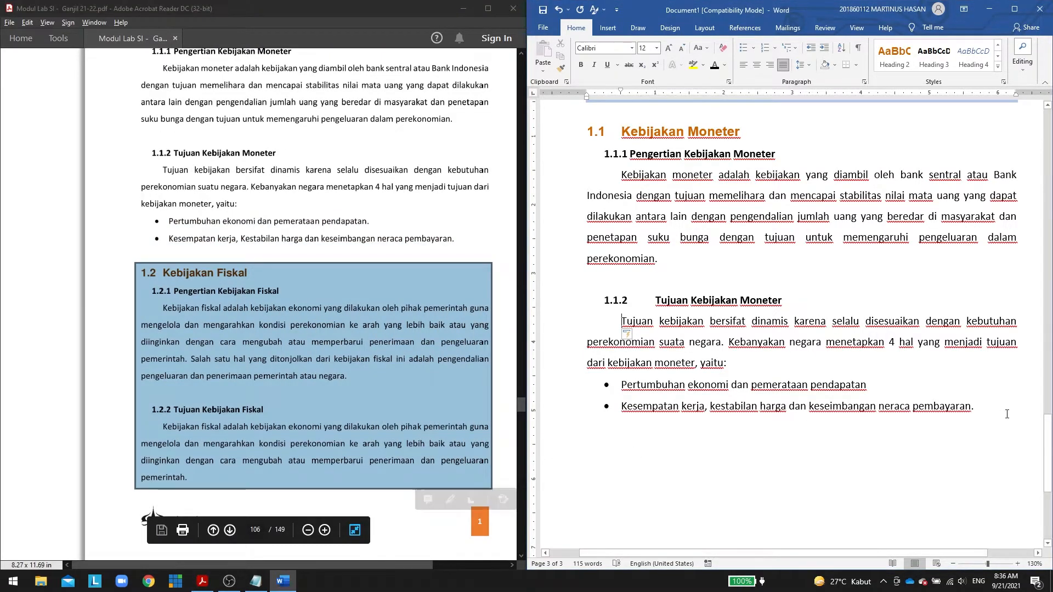
key(Return)
key(Return)
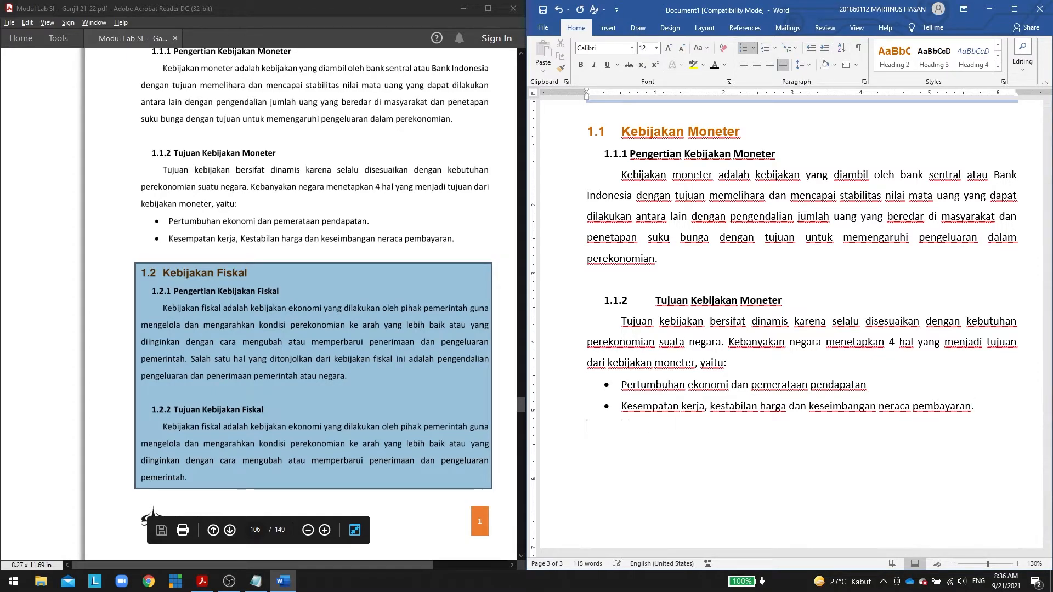
key(Return)
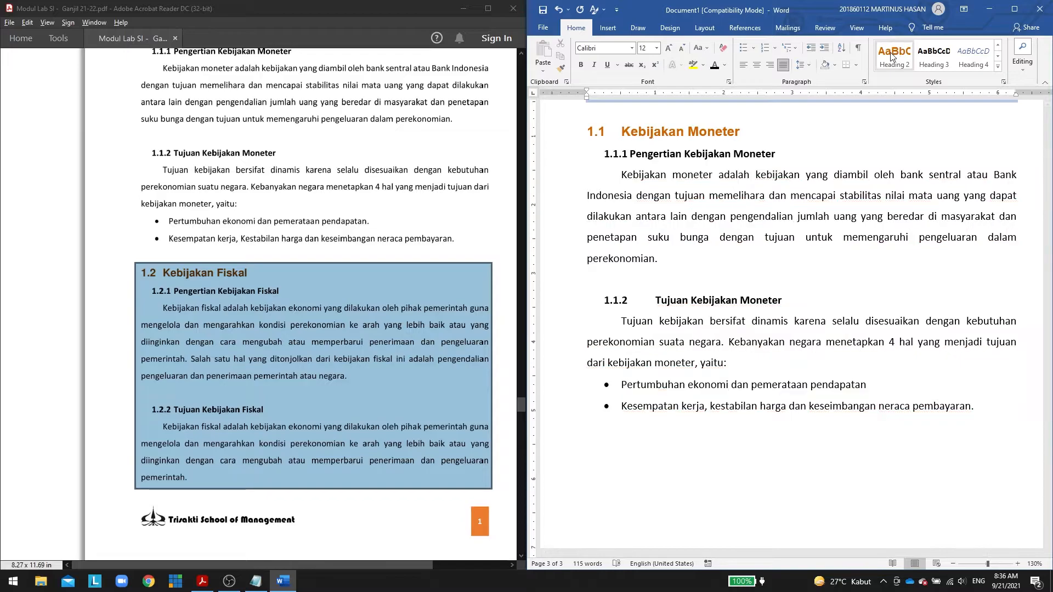
Copy the title "Kebijakan Fiskal" from the Notepad text and paste it into Word below the bullet list.
key(alt+Tab)
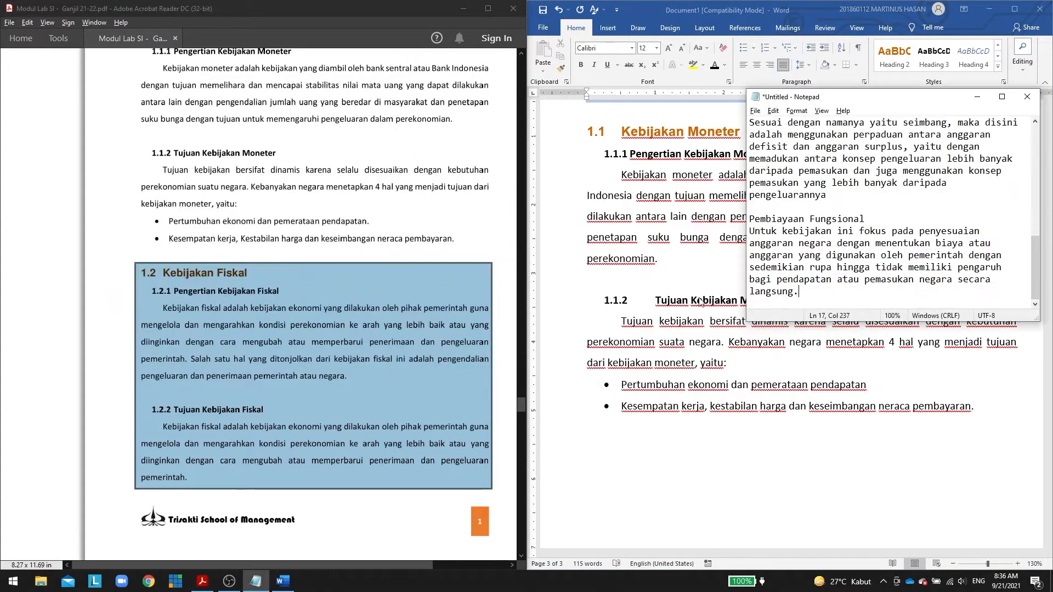
scroll(834, 173, up, 10)
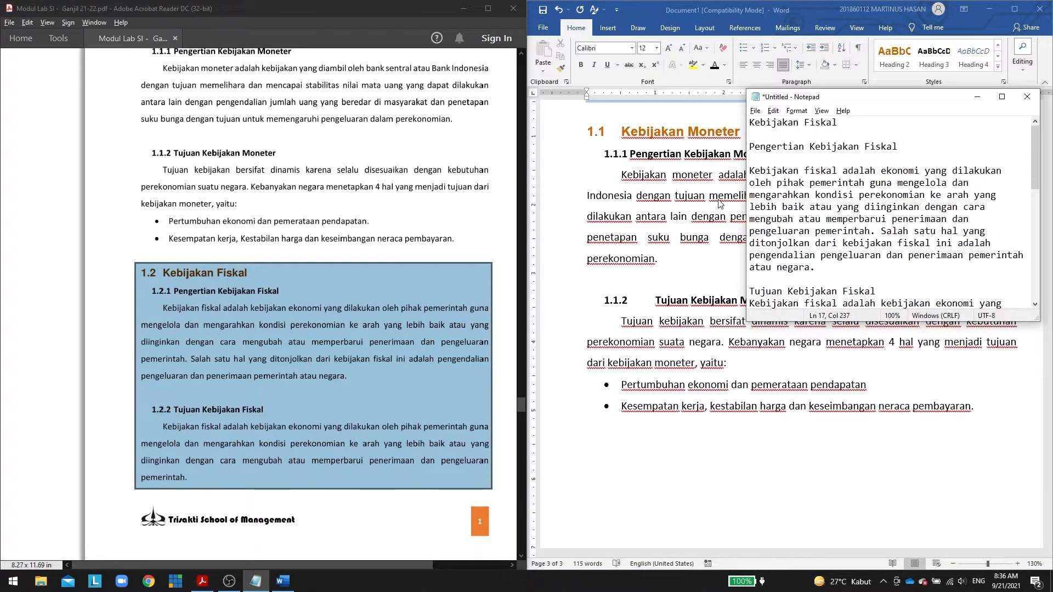
double_click(788, 123)
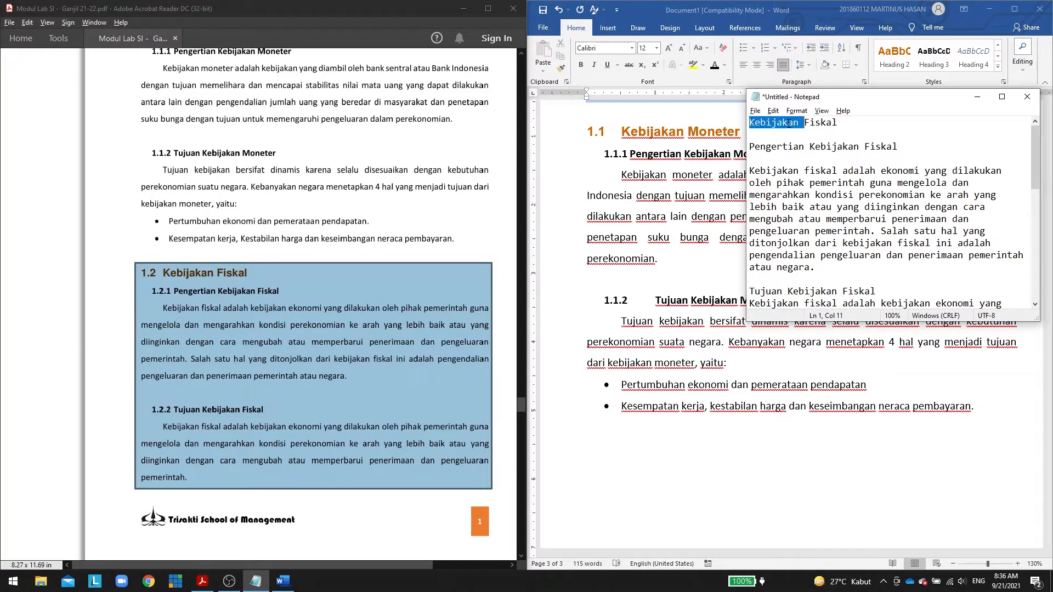
drag(837, 123, 745, 127)
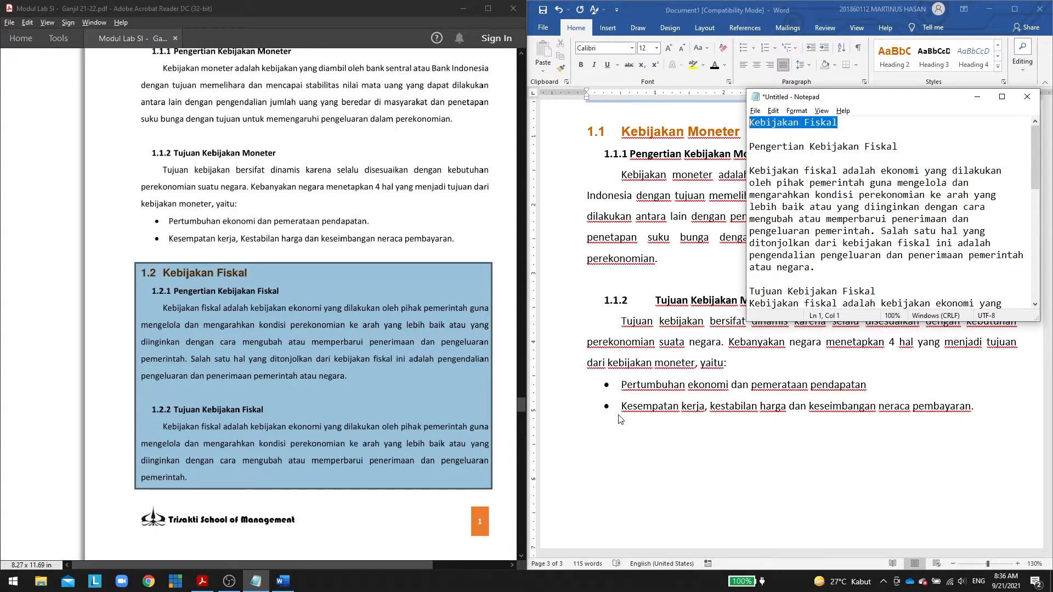
key(ctrl+c)
key(alt+Tab)
key(ctrl+v)
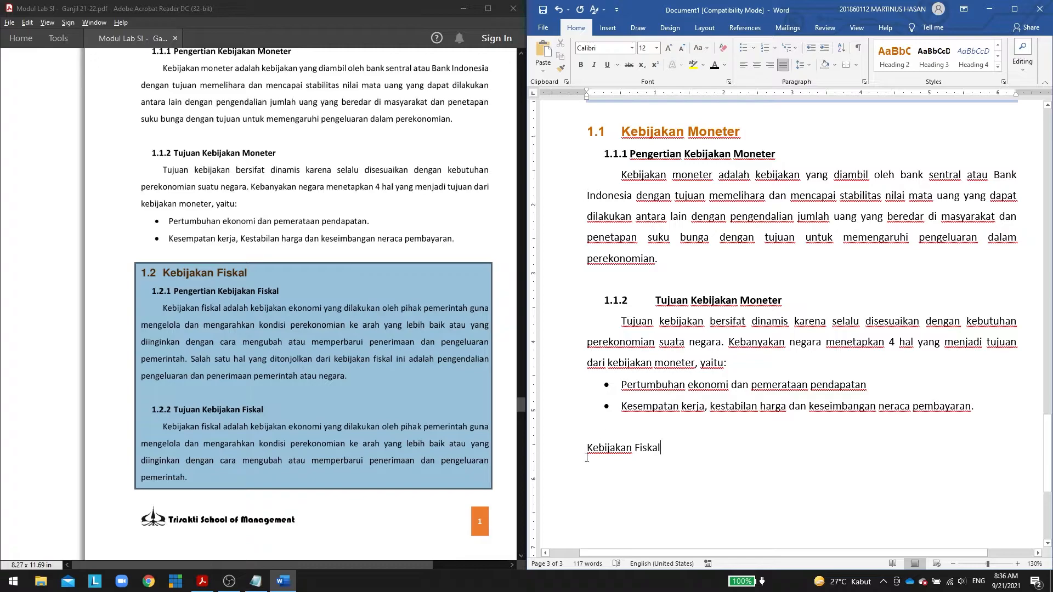
Format "Kebijakan Fiskal" as Heading 2 numbered 1.2, continuing the numbering and aligning its indents with heading 1.1.
triple_click(588, 449)
click(889, 65)
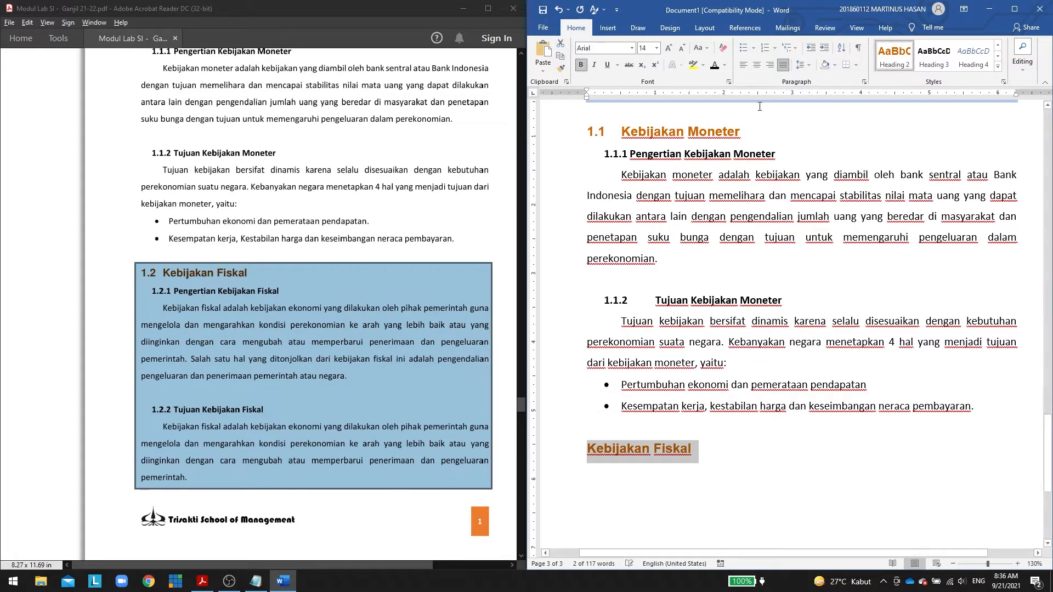
click(774, 49)
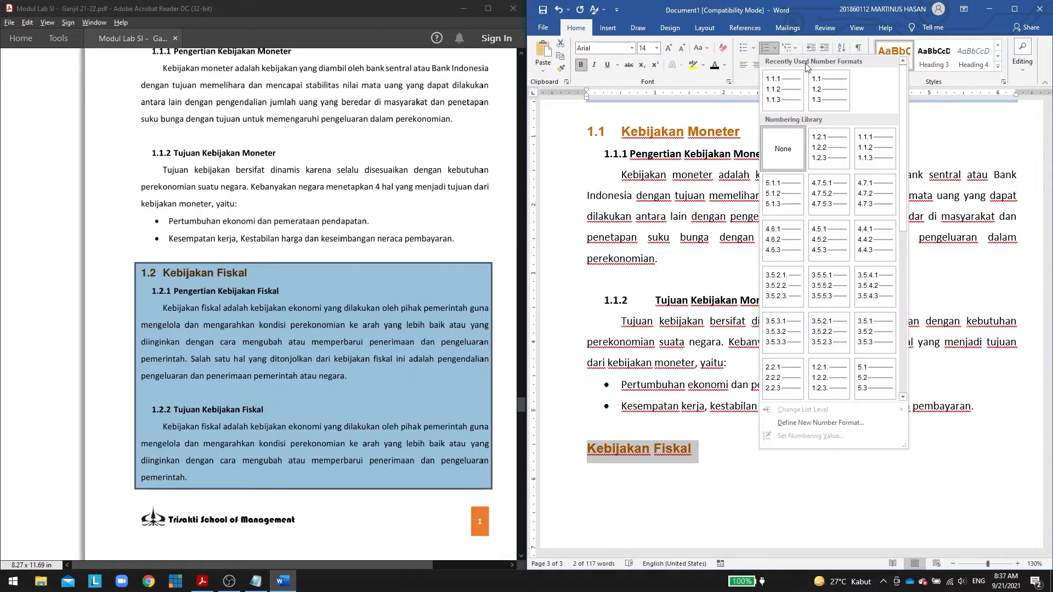
click(822, 92)
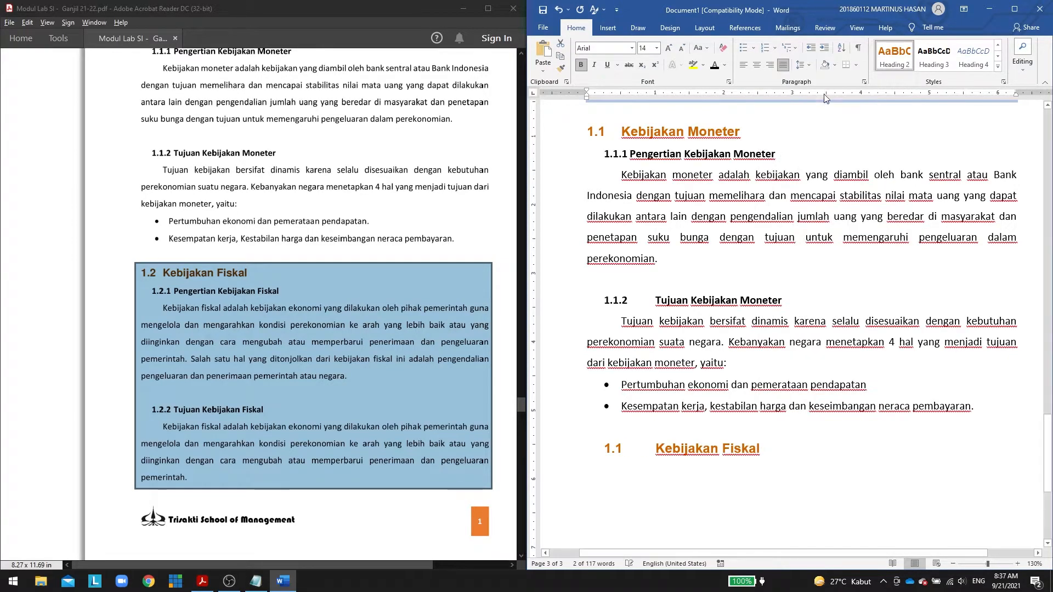
click(590, 448)
click(605, 464)
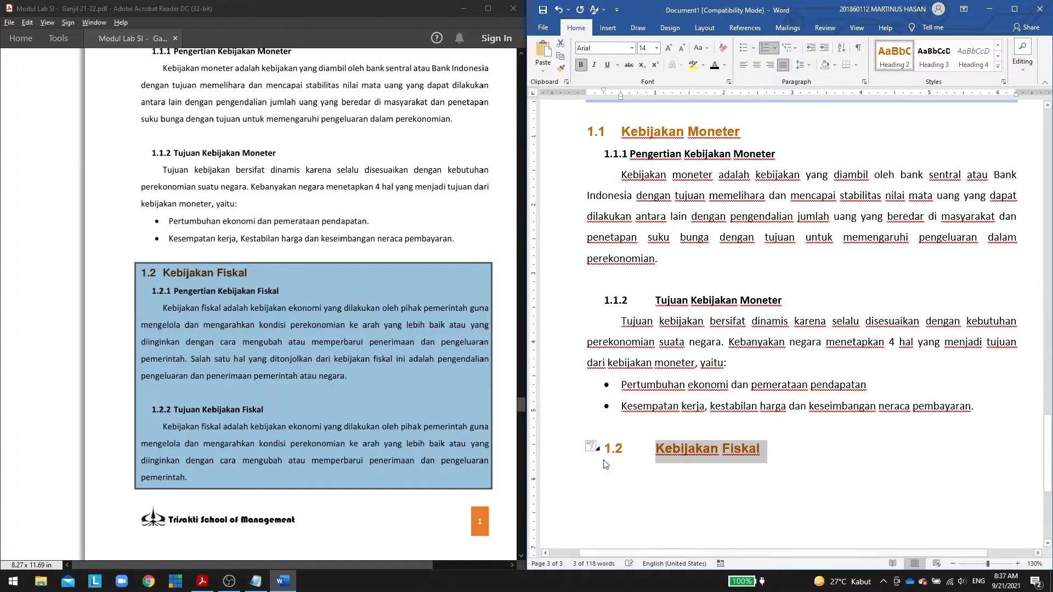
drag(622, 100, 605, 102)
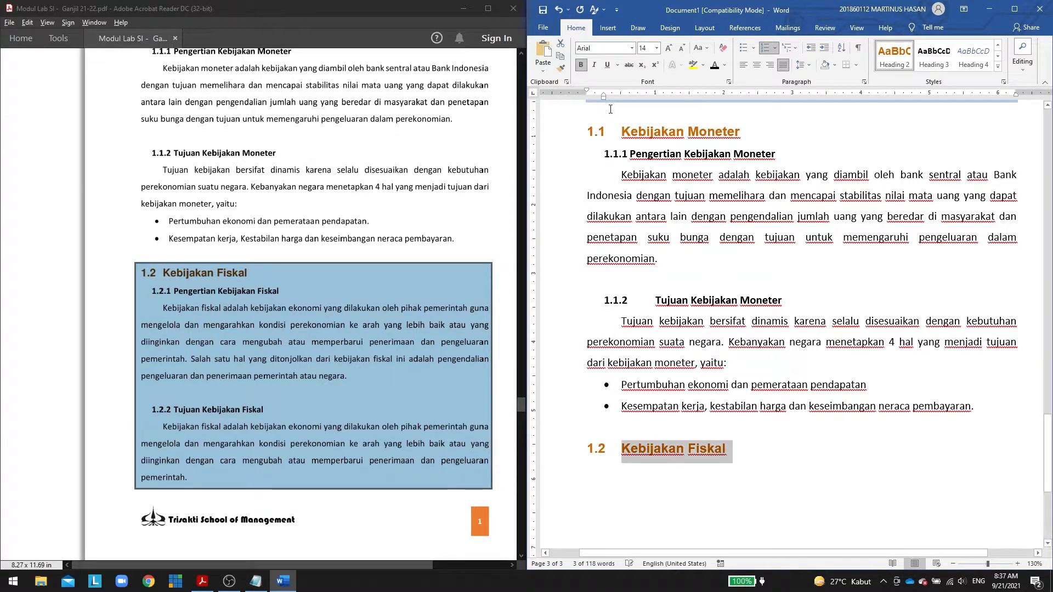
Reduce the hanging indent of heading 1.1.2 so its title sits close to the number like heading 1.1.1.
click(656, 300)
drag(621, 99, 630, 97)
key(ctrl+z)
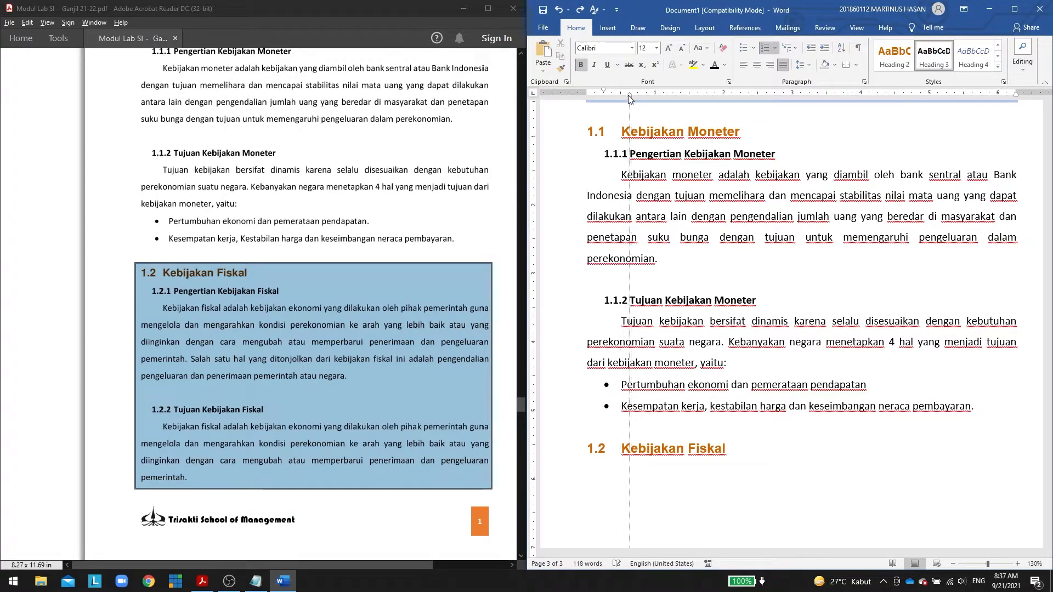
Start a Heading 3 line numbered 1.2.1 under the Kebijakan Fiskal heading and adjust its hanging indent.
scroll(747, 435, down, 2)
click(786, 418)
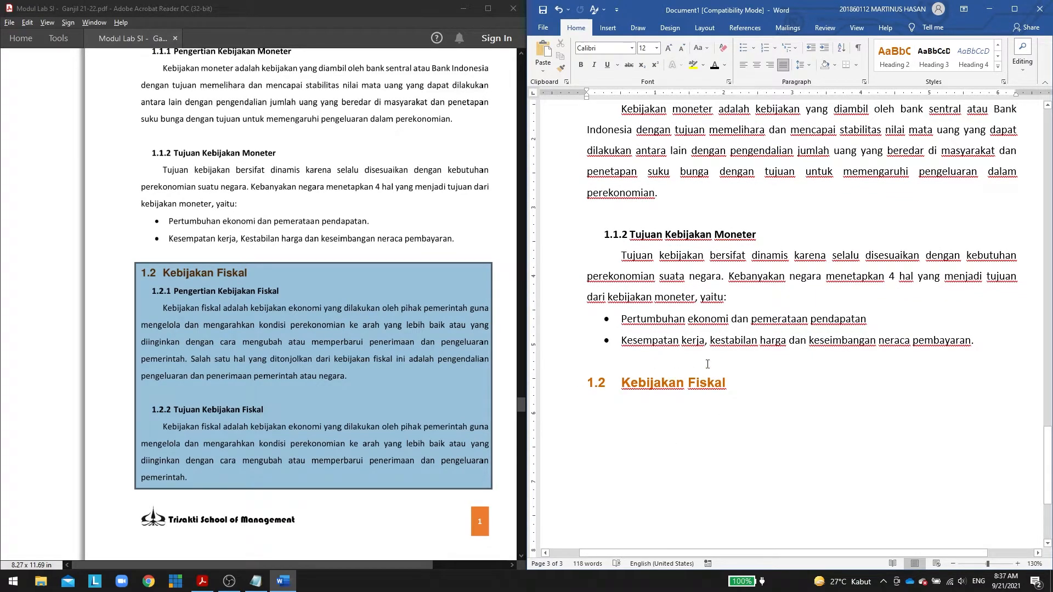
click(934, 55)
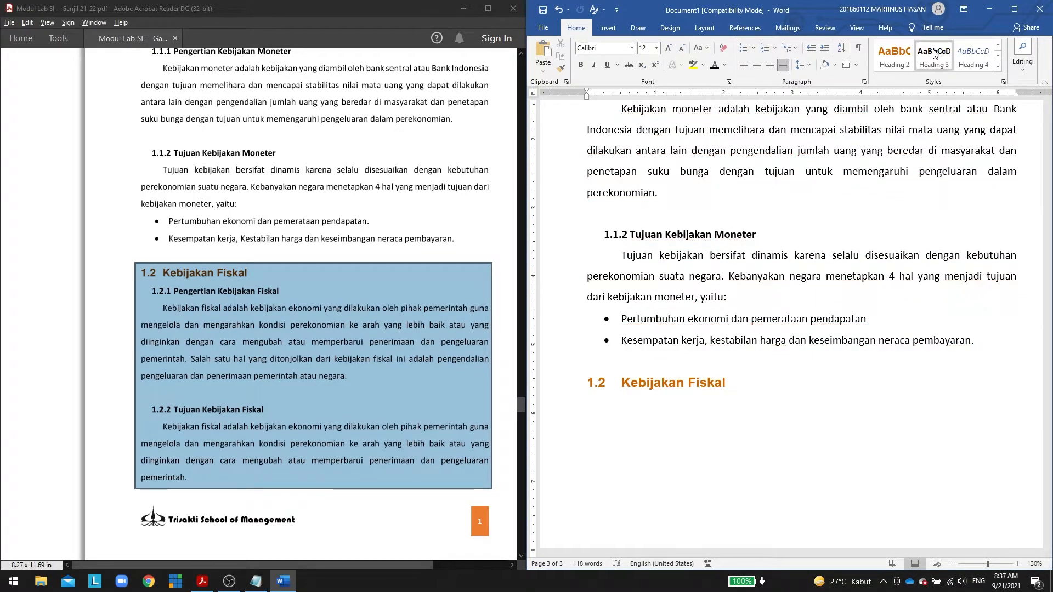
click(773, 48)
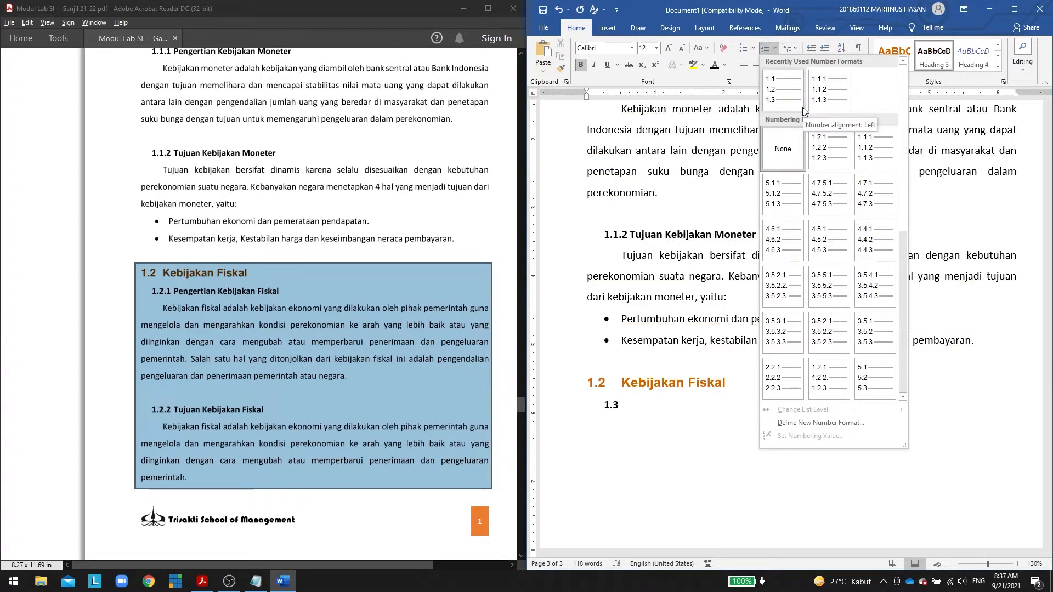
click(832, 153)
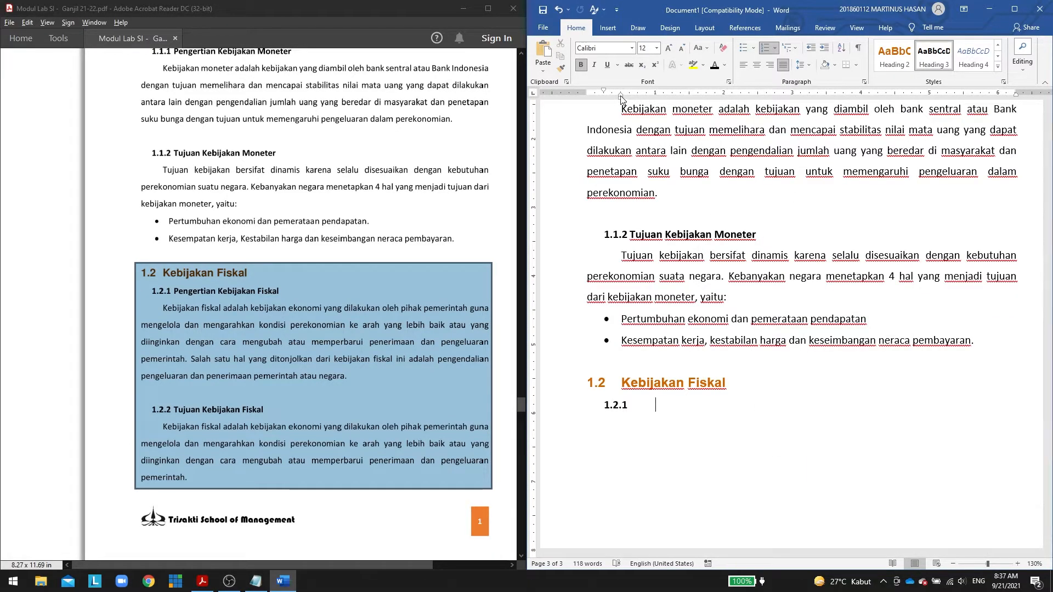
drag(620, 98, 625, 98)
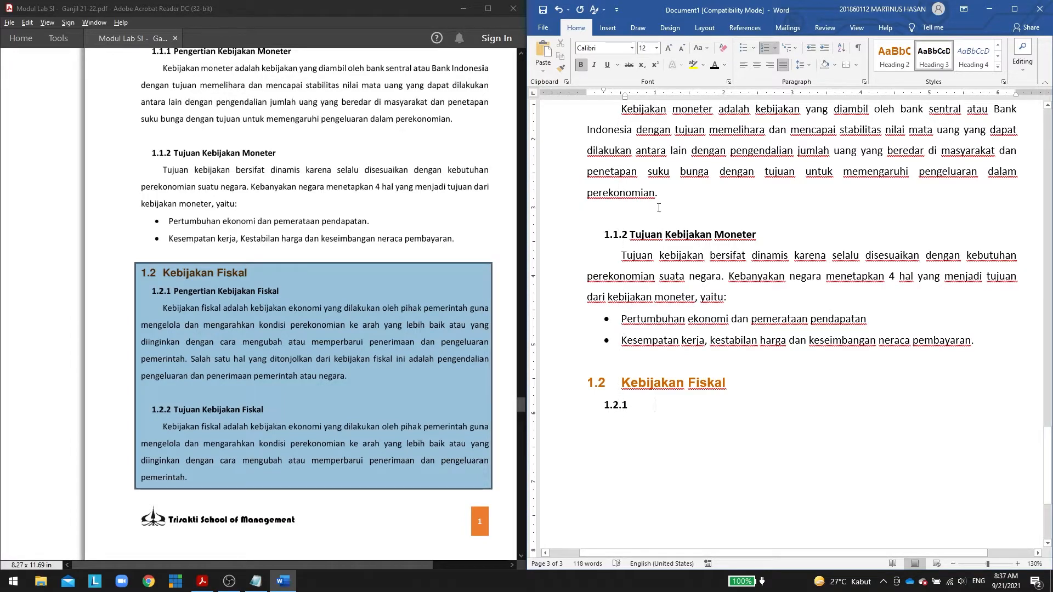
Copy "Pengertian Kebijakan Fiskal" from Notepad into Word's heading 1.2.1 and align its title close to the number.
key(alt+Tab)
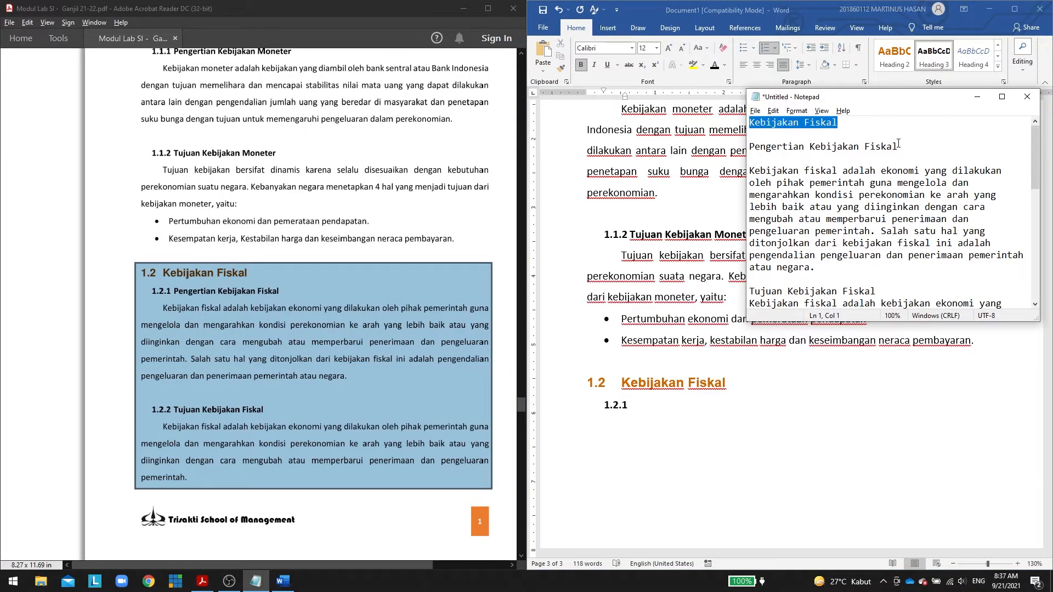
drag(898, 145, 749, 147)
key(ctrl+c)
key(alt+Tab)
key(ctrl+v)
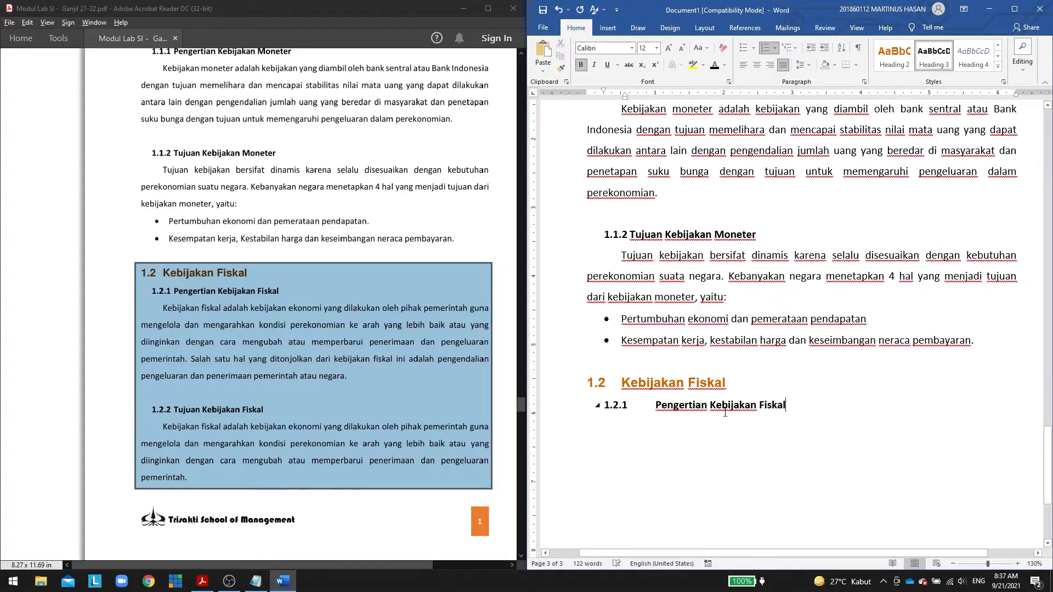
drag(625, 99, 631, 97)
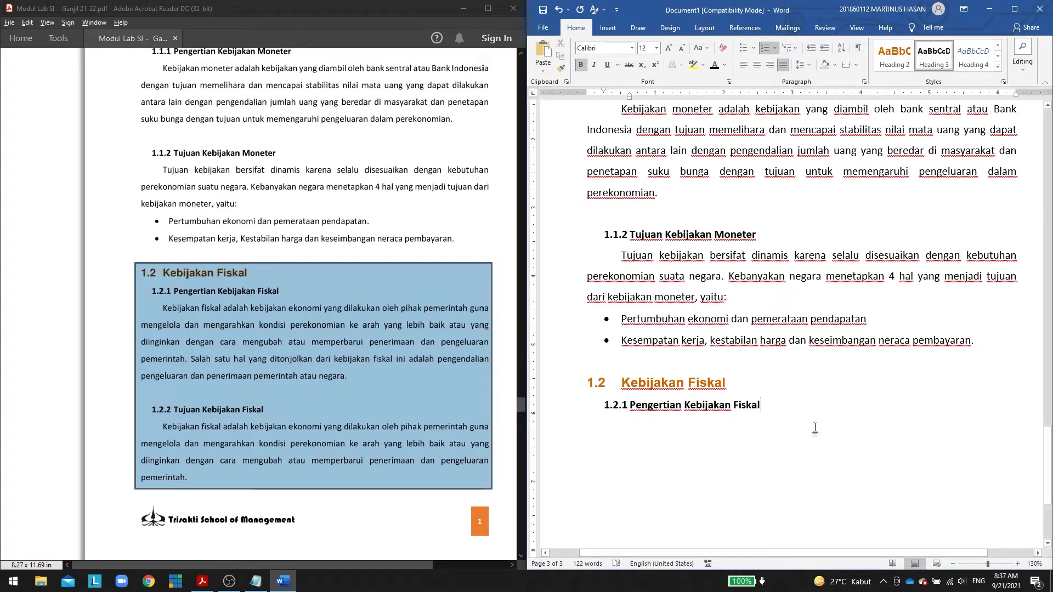
Copy the Pengertian Kebijakan Fiskal paragraph from Notepad into Word under heading 1.2.1 and indent its first line by 0.5 inch.
key(alt+Tab)
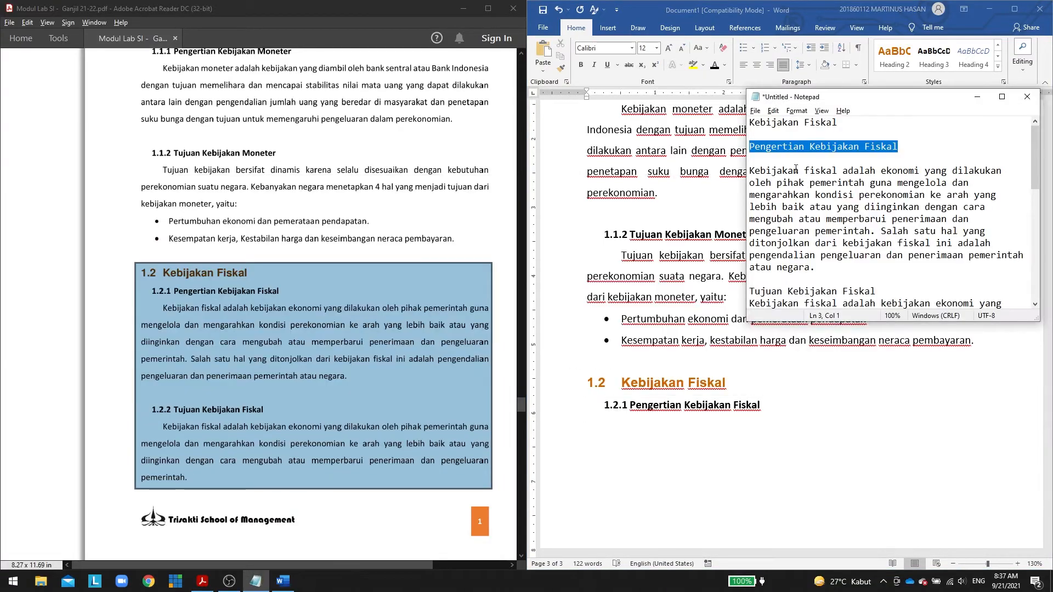
drag(834, 270, 706, 174)
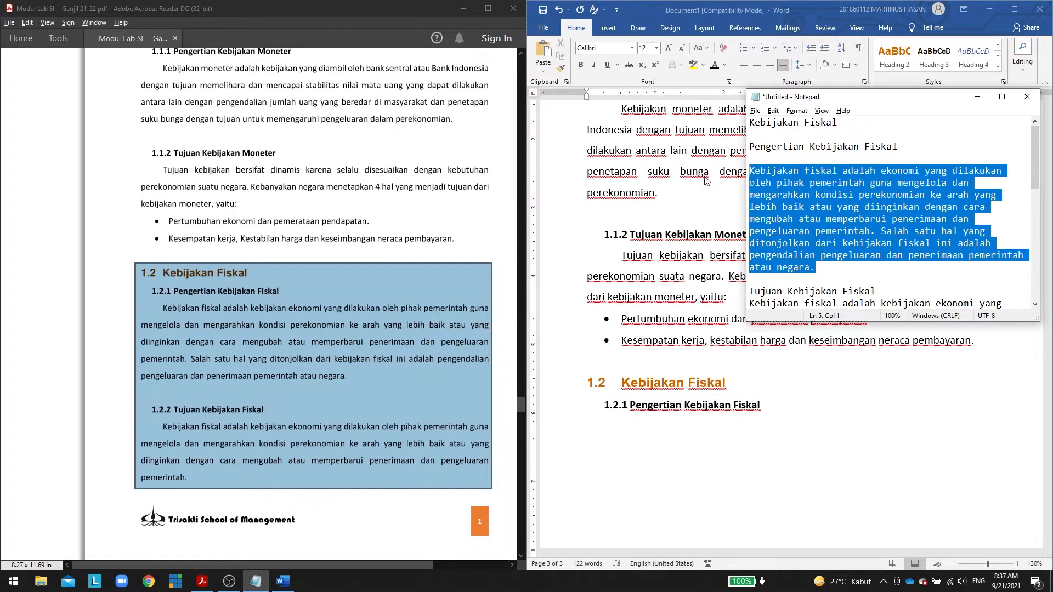
key(ctrl+c)
key(alt+Tab)
key(ctrl+v)
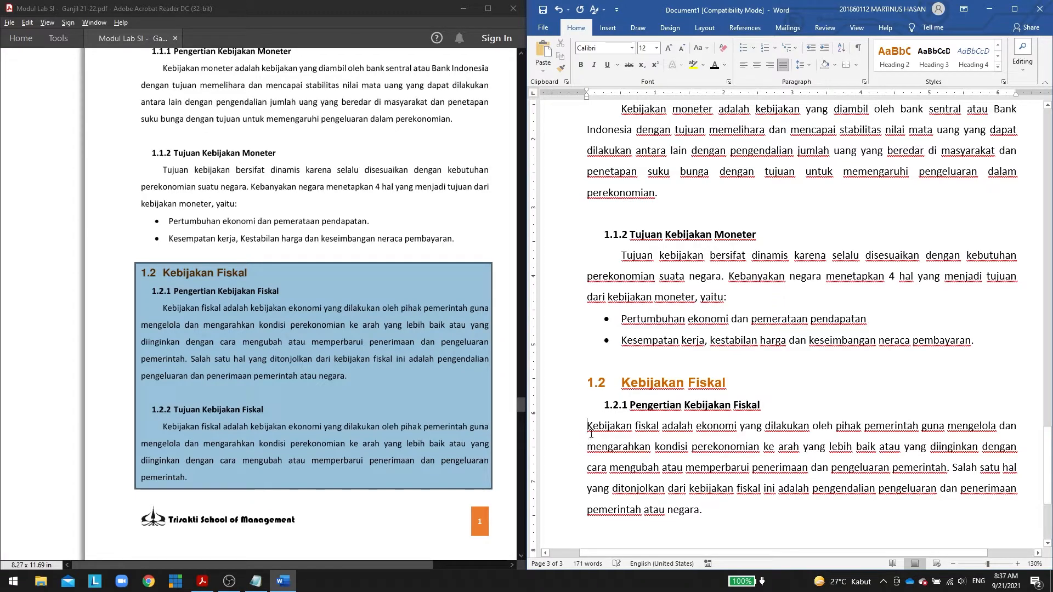
key(Tab)
Start a Heading 3 line numbered 1.2.2 below the section 1.2.1 paragraph, leaving an empty line between them.
scroll(645, 439, down, 3)
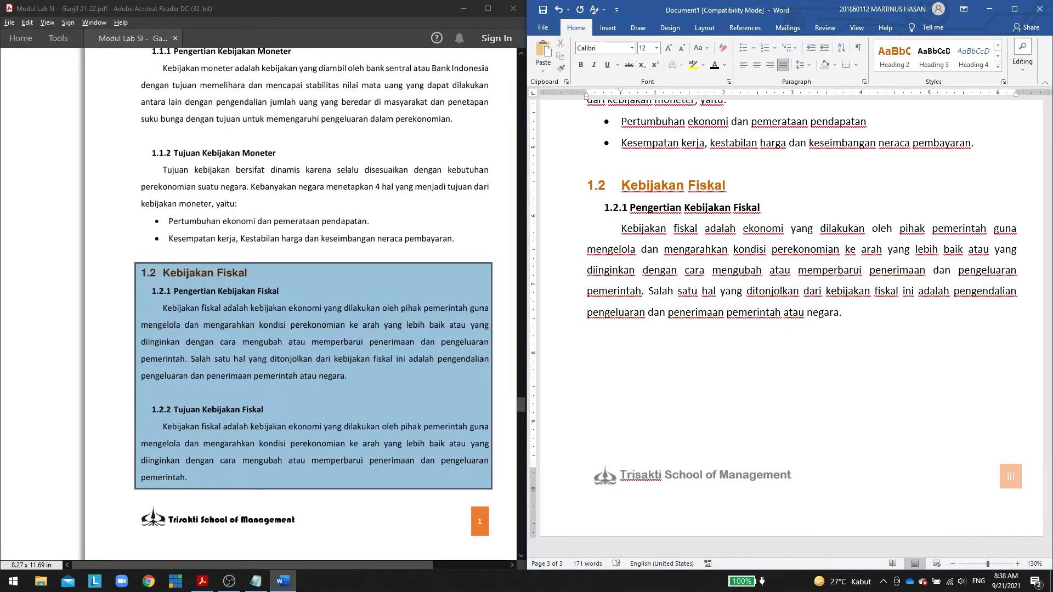
click(939, 62)
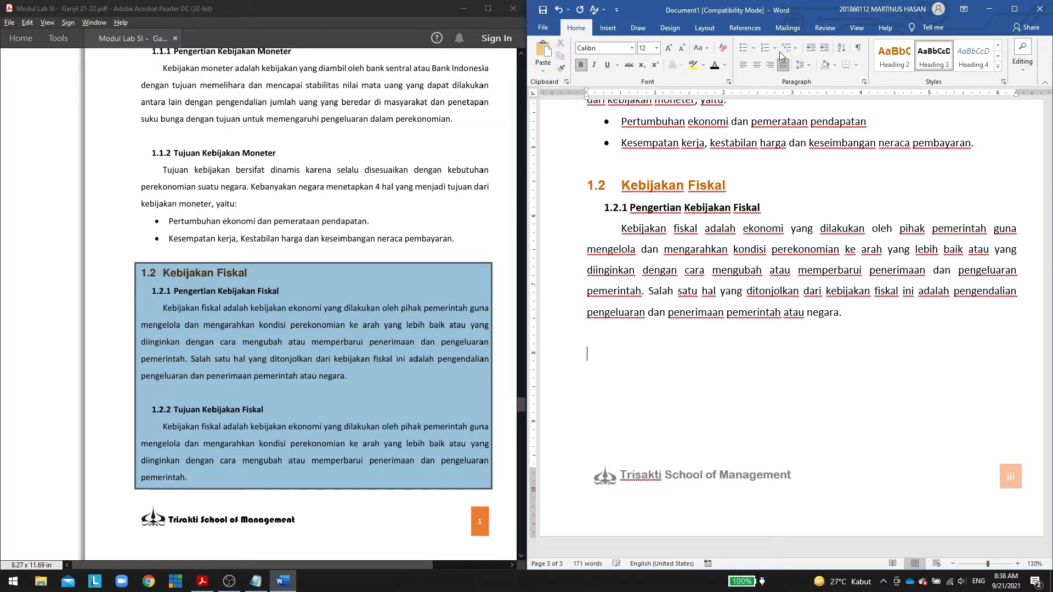
click(784, 49)
click(788, 102)
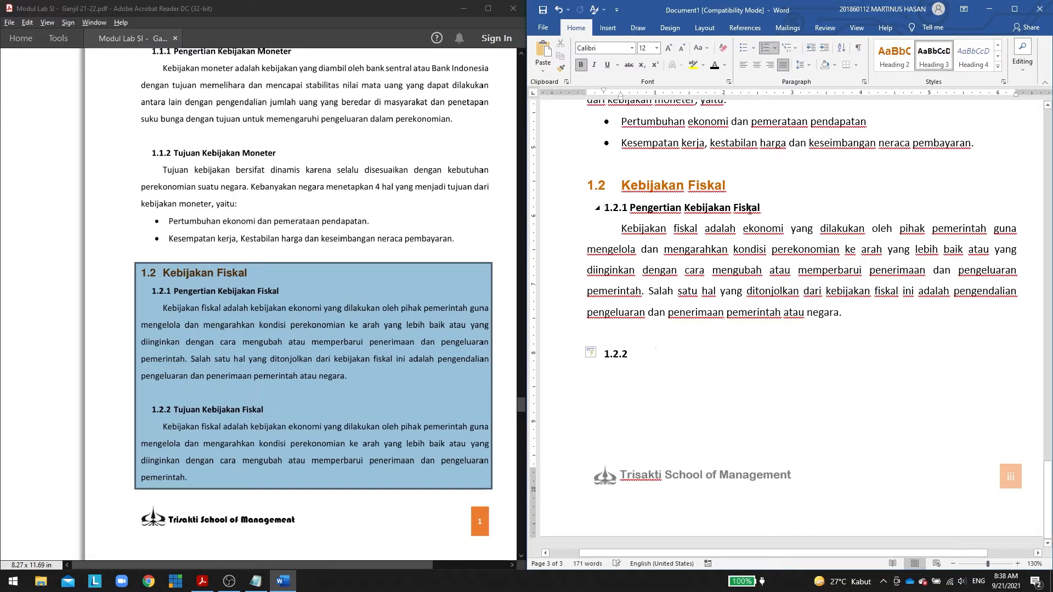
Copy "Tujuan Kebijakan Fiskal" from Notepad into Word's heading 1.2.2 and align its title close to the number.
key(alt+Tab)
drag(749, 291, 875, 291)
key(ctrl+c)
click(683, 366)
key(ctrl+v)
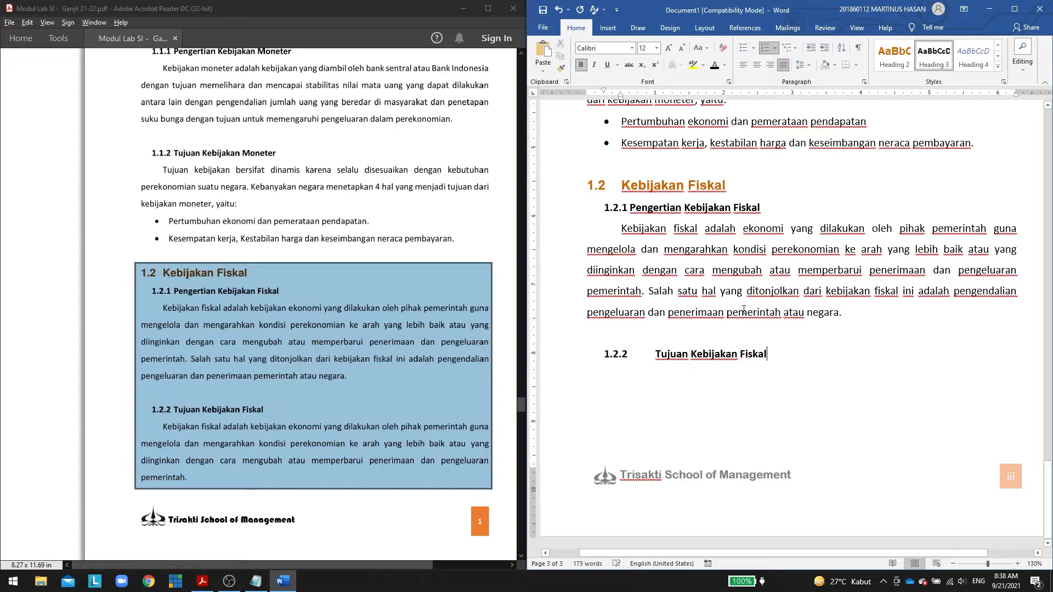
drag(622, 98, 628, 98)
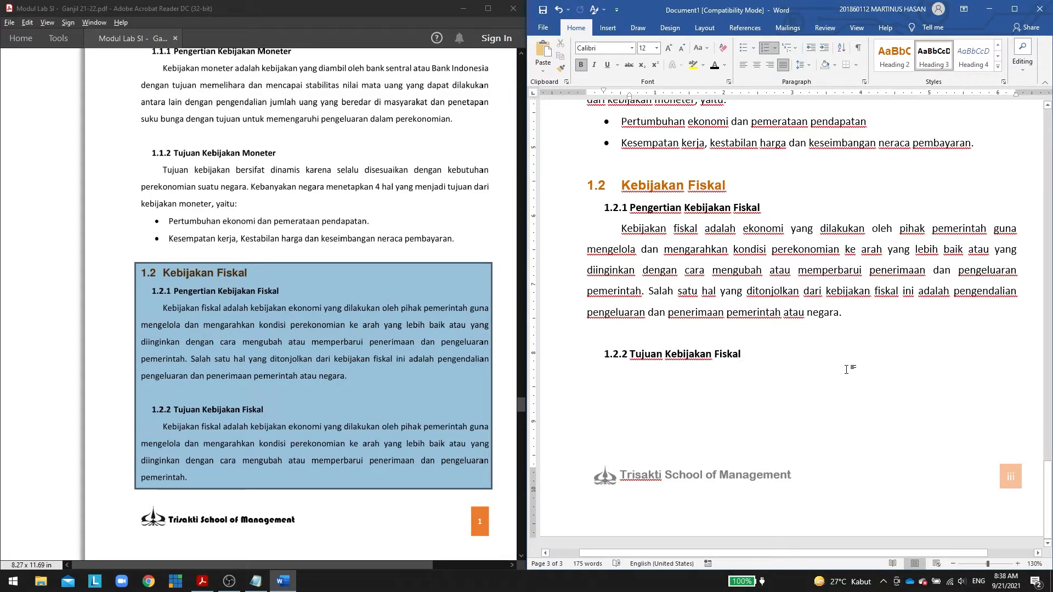
Copy the Tujuan Kebijakan Fiskal paragraph from Notepad and paste it into Word indented under heading 1.2.2.
key(Return)
key(alt+Tab)
key(alt+Tab)
key(Tab)
key(alt+Tab)
scroll(844, 244, down, 2)
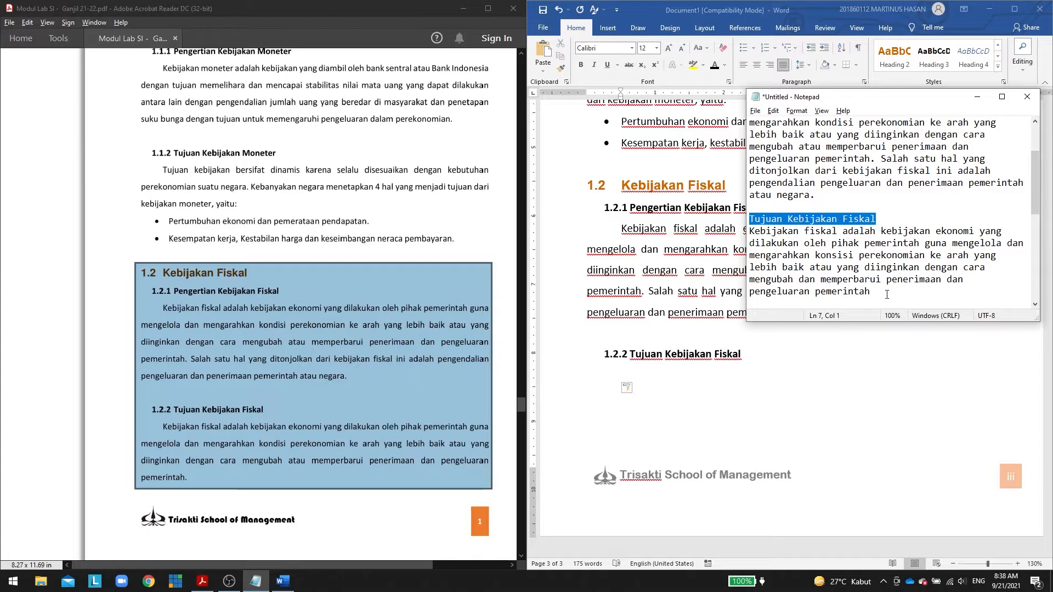
drag(887, 295, 741, 229)
key(ctrl+c)
key(alt+Tab)
key(ctrl+v)
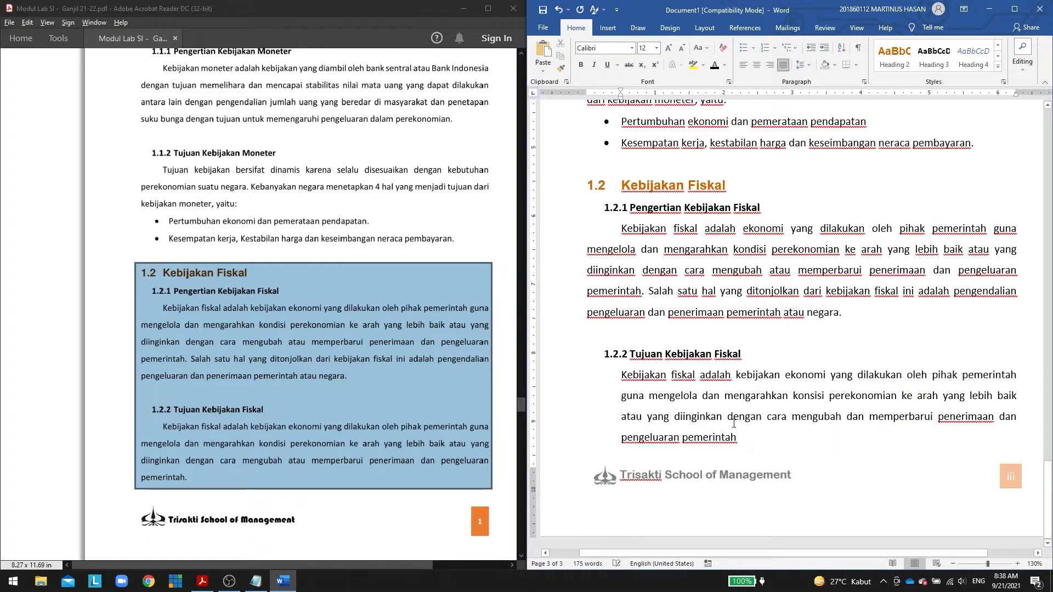
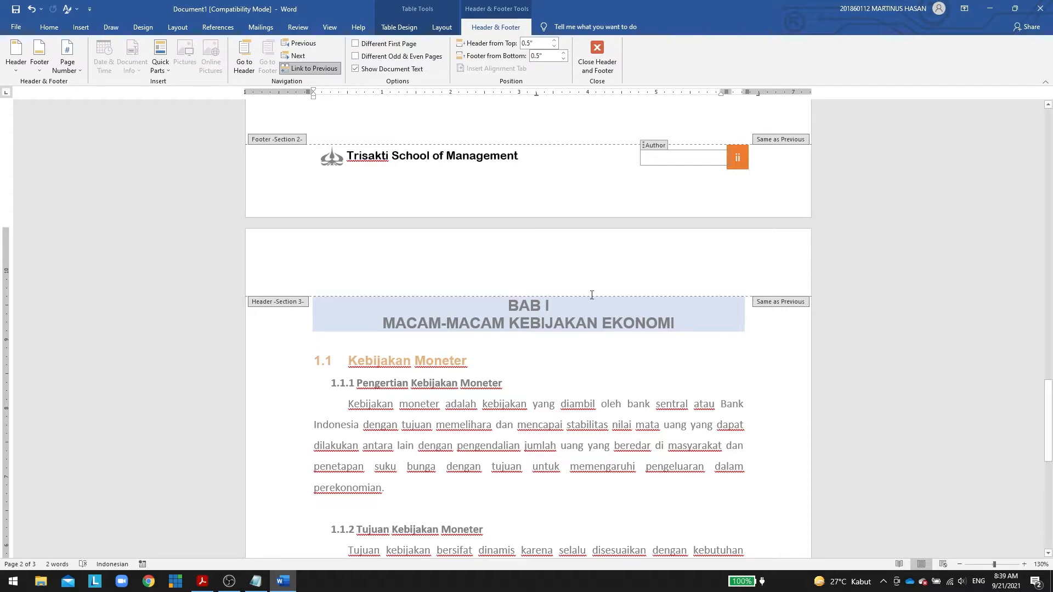
scroll(617, 337, down, 2)
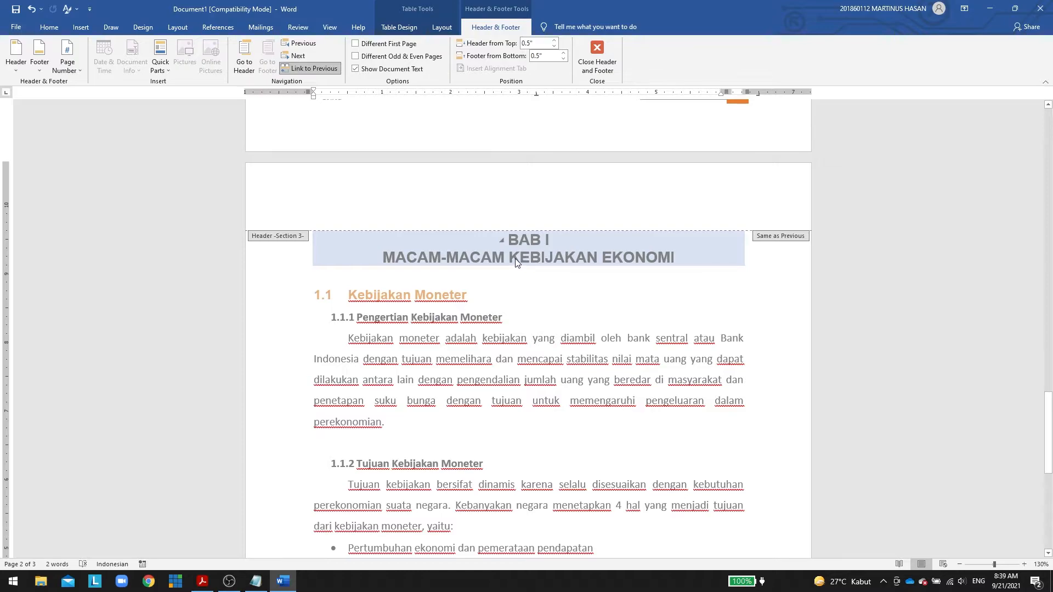
scroll(515, 262, down, 8)
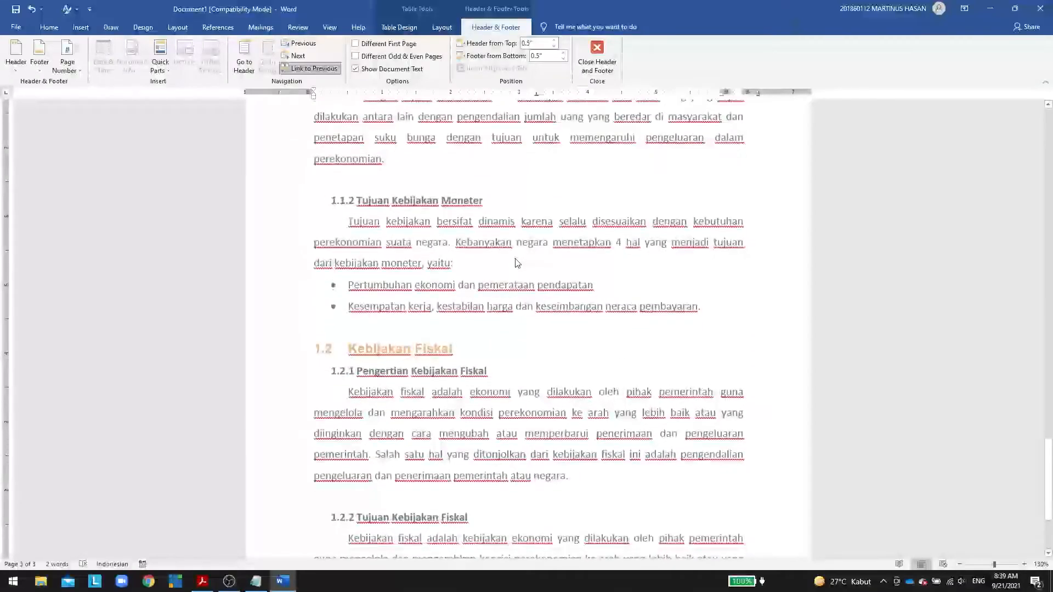
Unlink the Section 3 footer from the previous section and compare it with the Section 2 footer.
scroll(515, 262, down, 2)
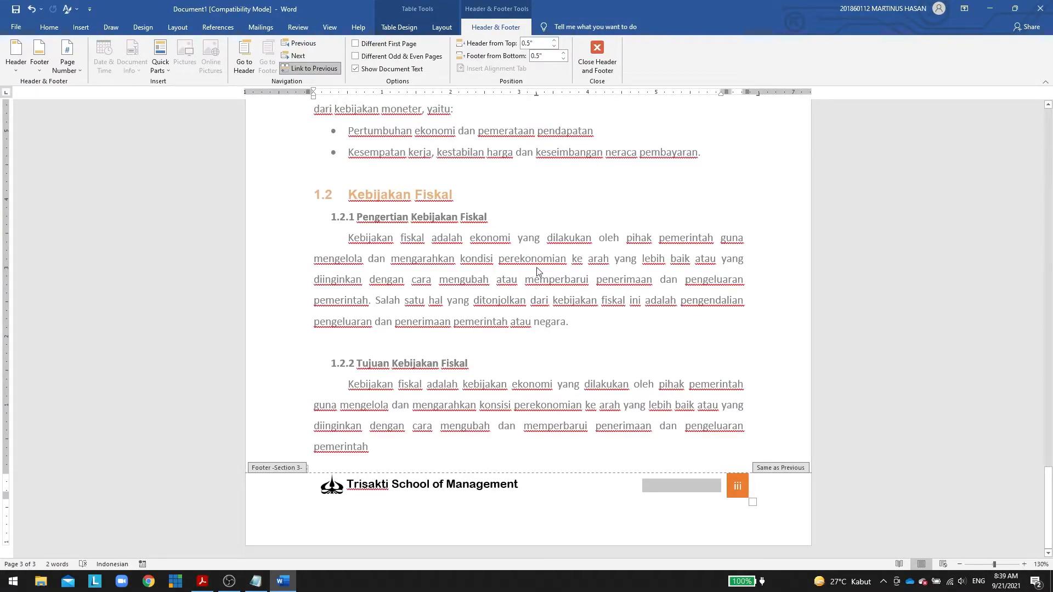
click(317, 67)
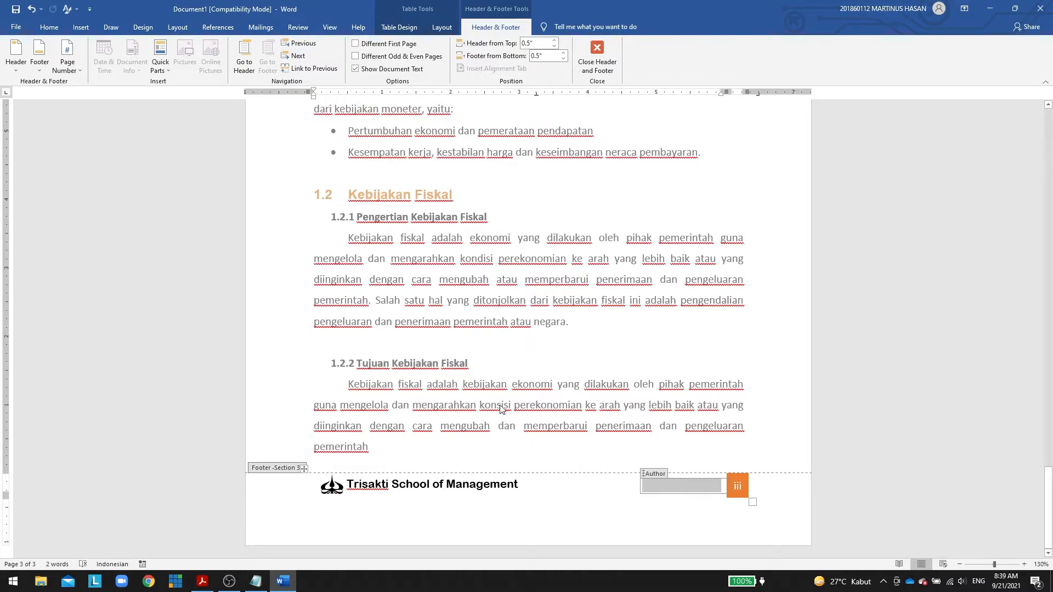
scroll(459, 345, up, 3)
scroll(459, 344, up, 10)
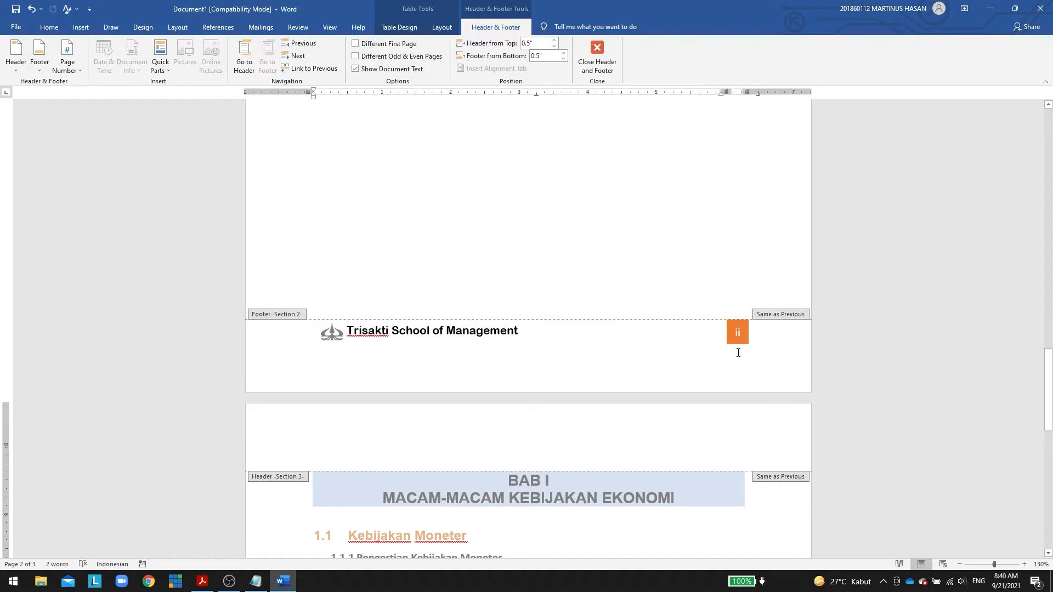
scroll(738, 352, down, 15)
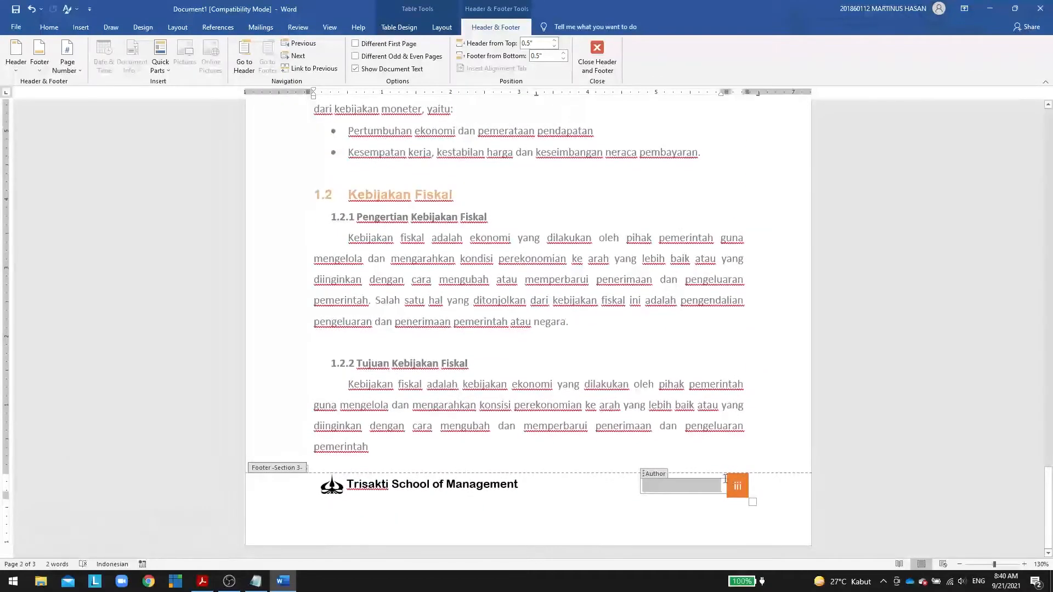
scroll(738, 487, up, 15)
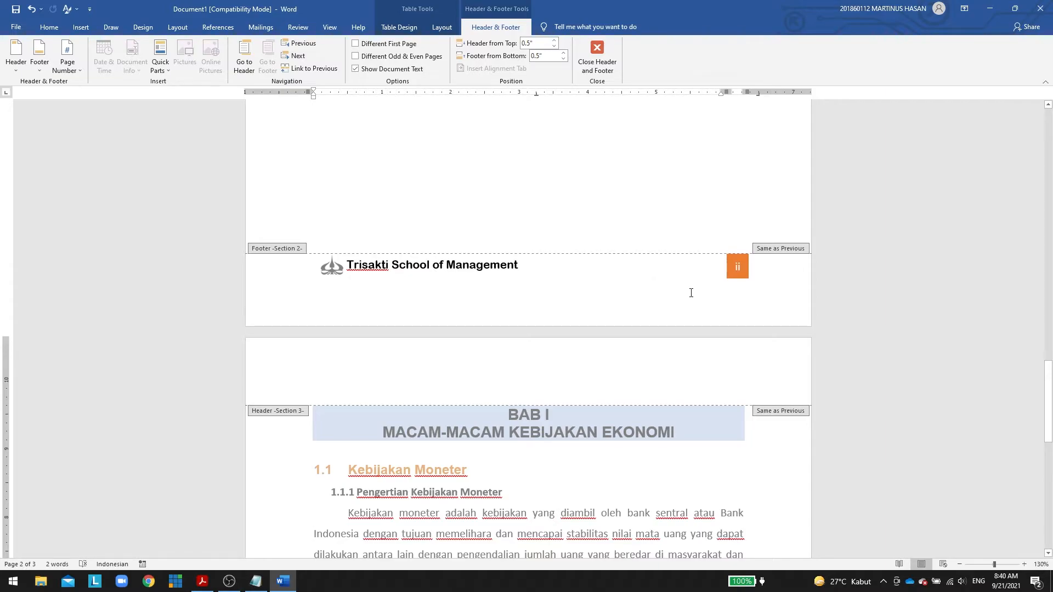
scroll(730, 351, down, 10)
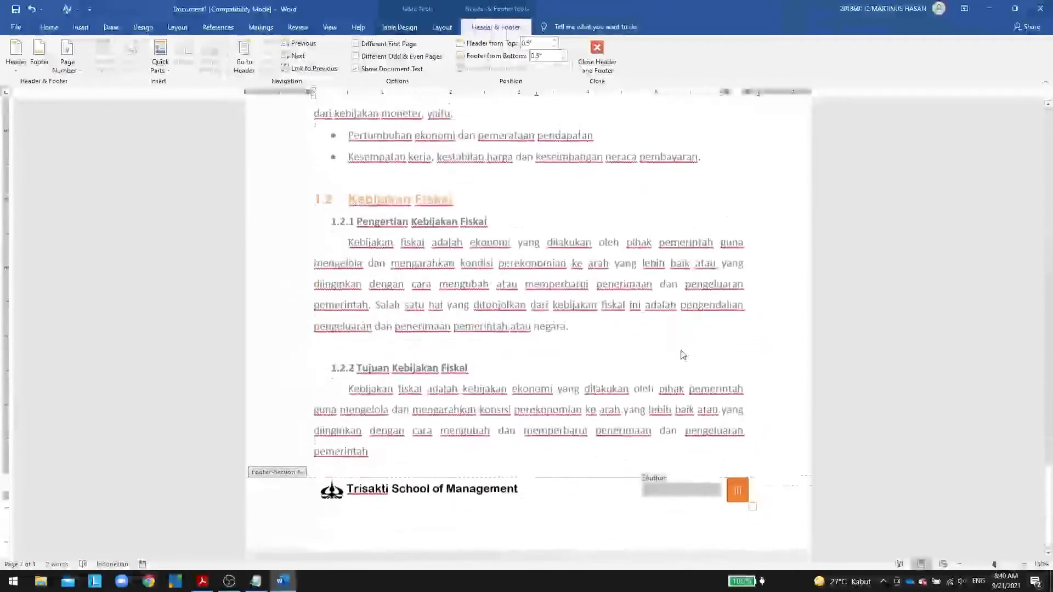
Set the Section 3 footer's page number to the 1, 2, 3 format starting at 1, and return to the body text.
click(727, 487)
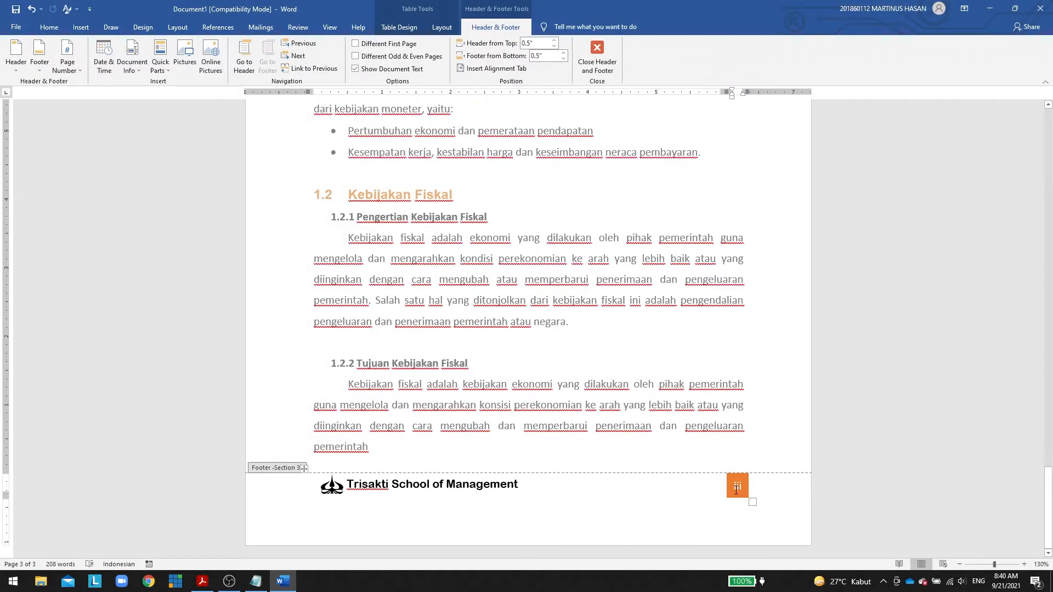
double_click(735, 487)
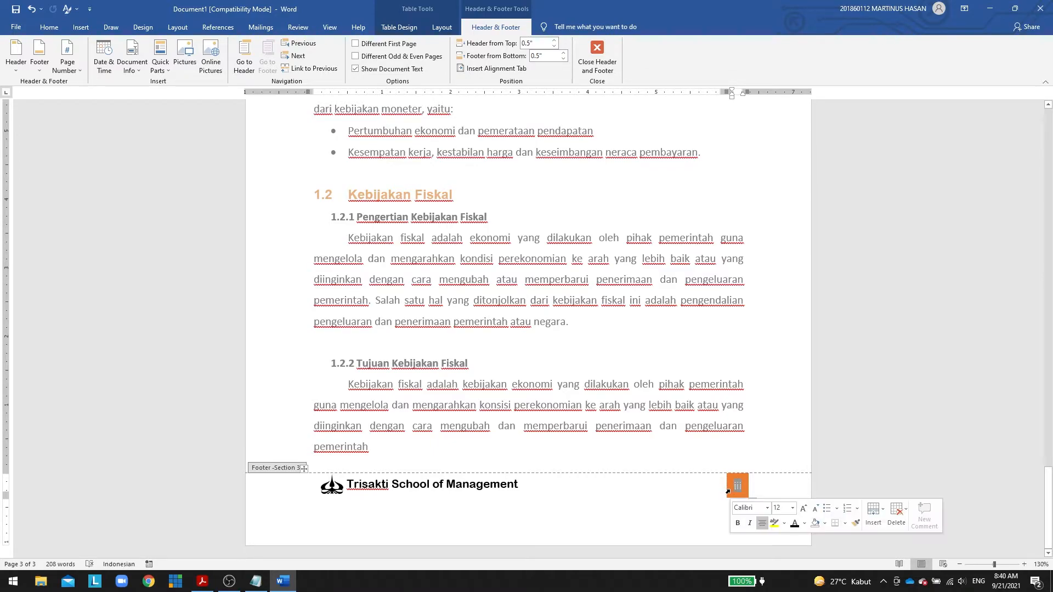
click(64, 67)
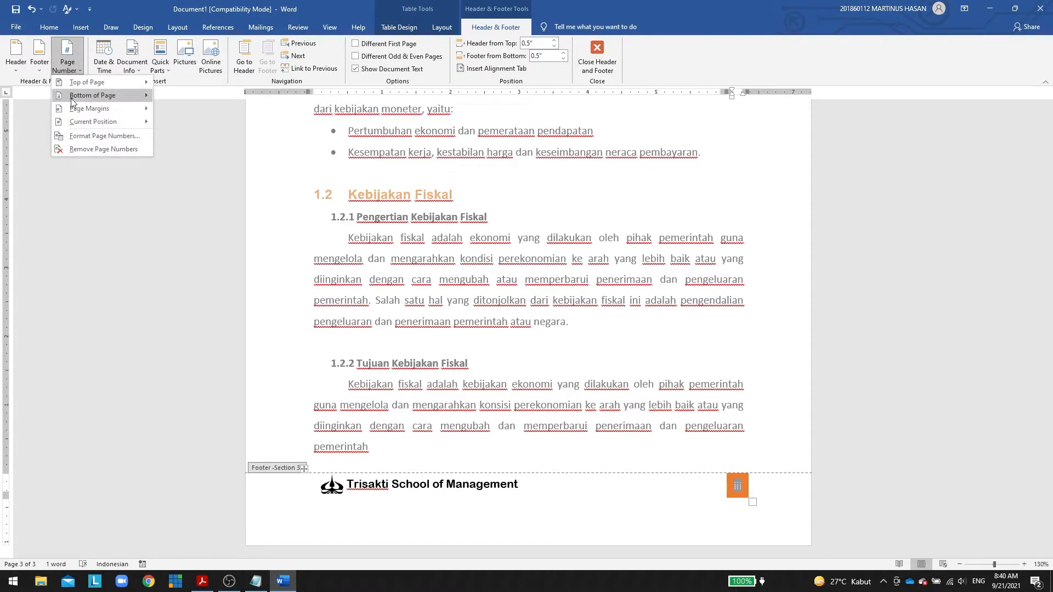
click(96, 133)
click(530, 227)
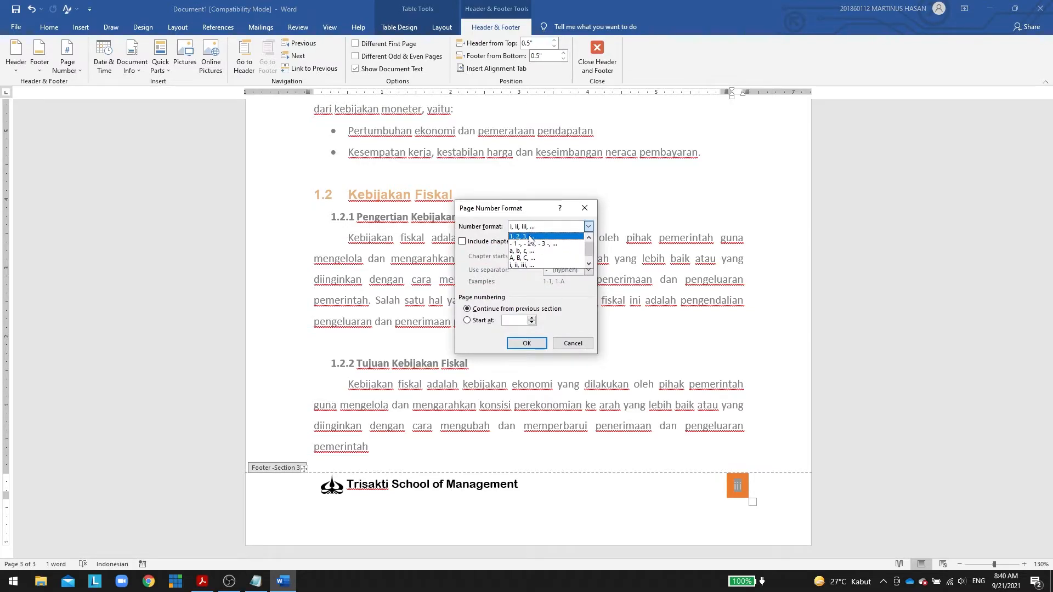
click(529, 238)
click(480, 321)
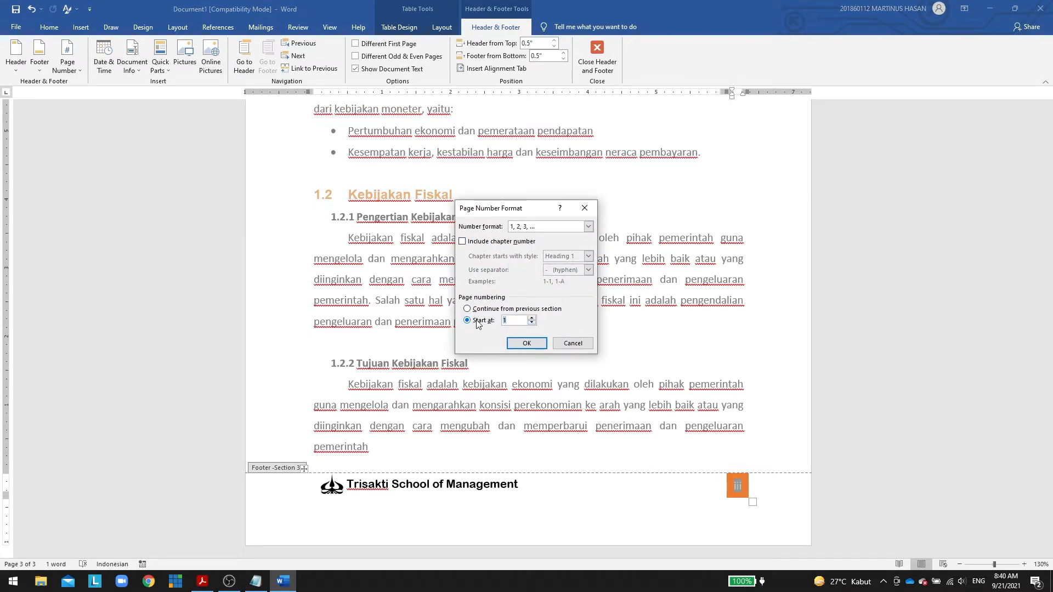
click(526, 343)
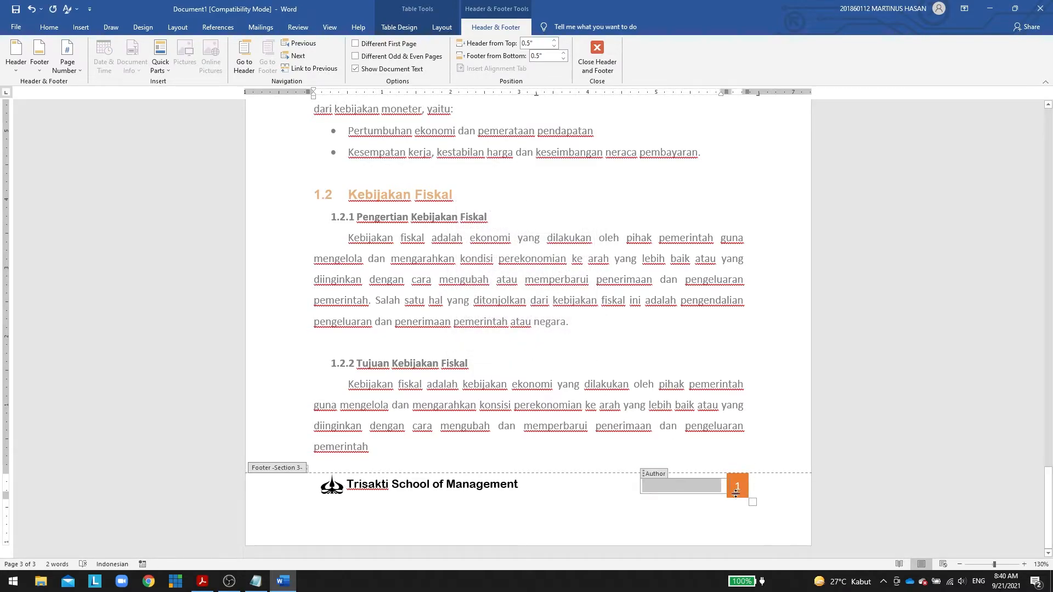
scroll(740, 492, up, 10)
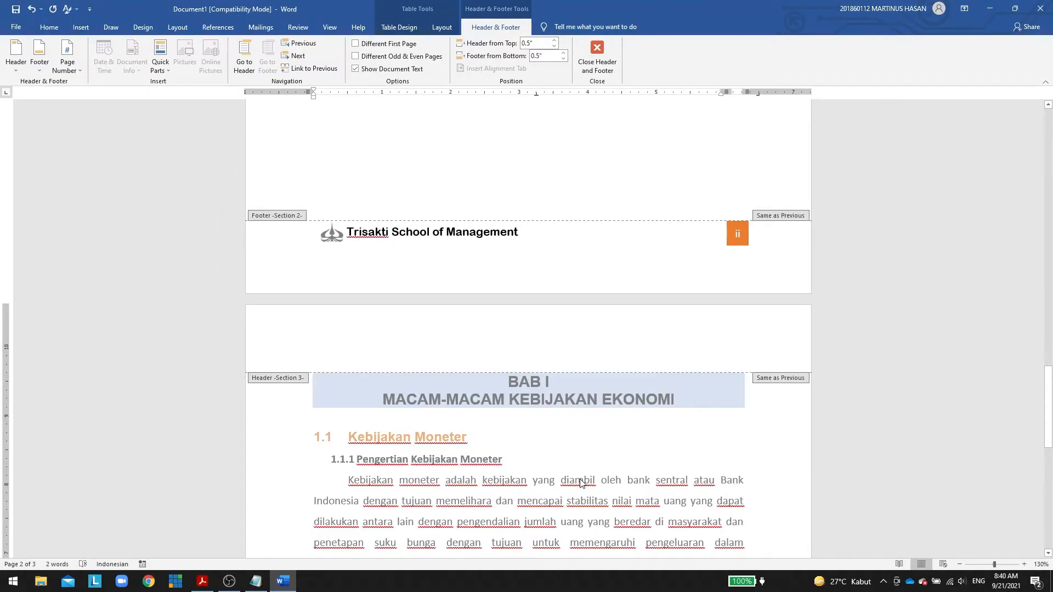
double_click(549, 487)
scroll(608, 387, down, 10)
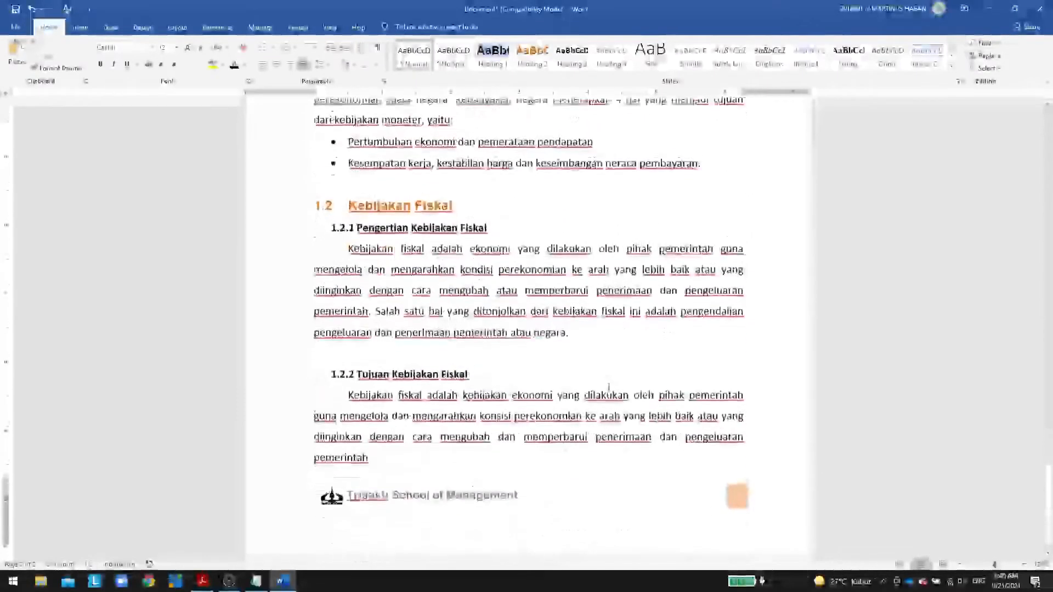
Consult the BAB II page in the Acrobat Reader PDF, and start a Heading 1 line in Word on a new page below the 1.2.2 paragraph.
key(alt+Tab)
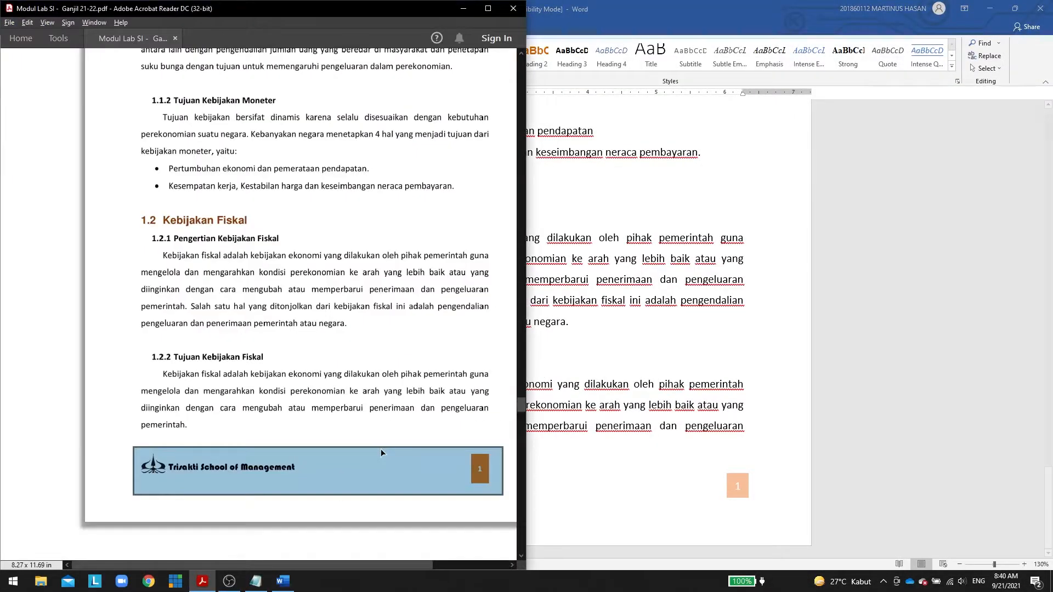
scroll(407, 408, down, 10)
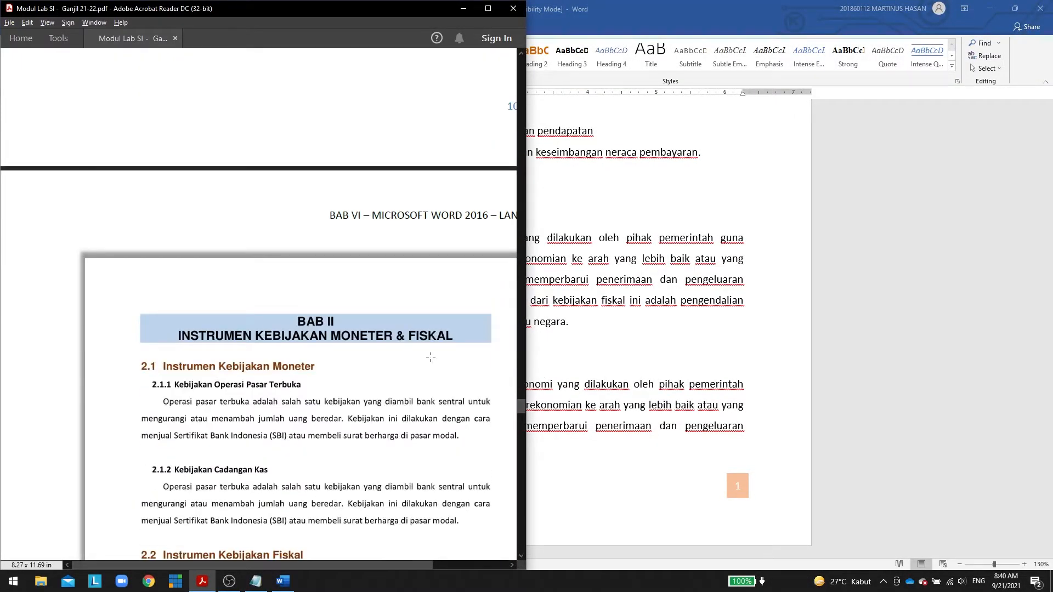
scroll(404, 356, down, 5)
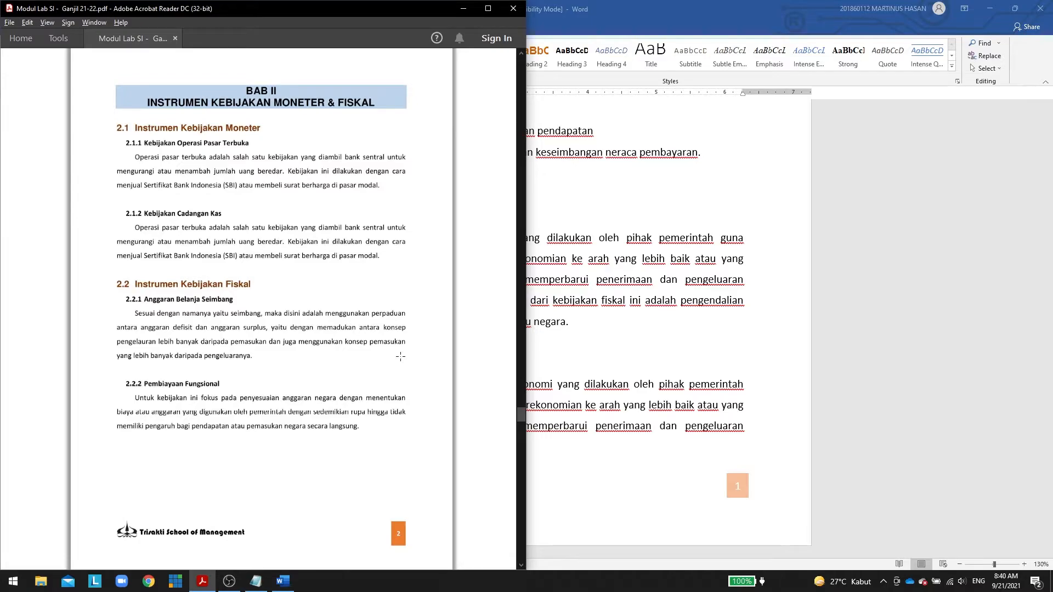
scroll(400, 356, down, 1)
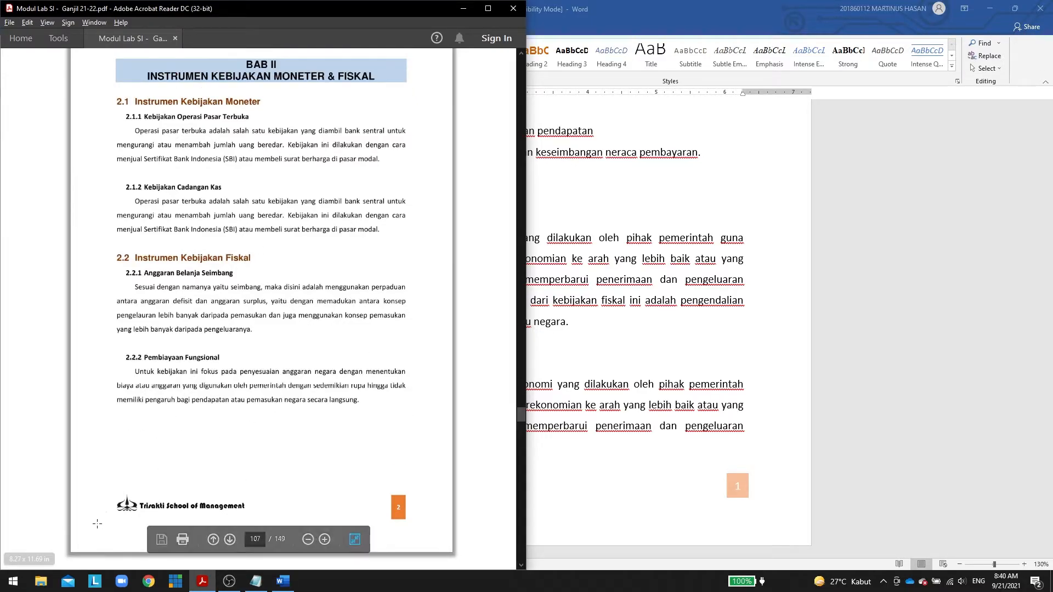
drag(109, 489, 423, 532)
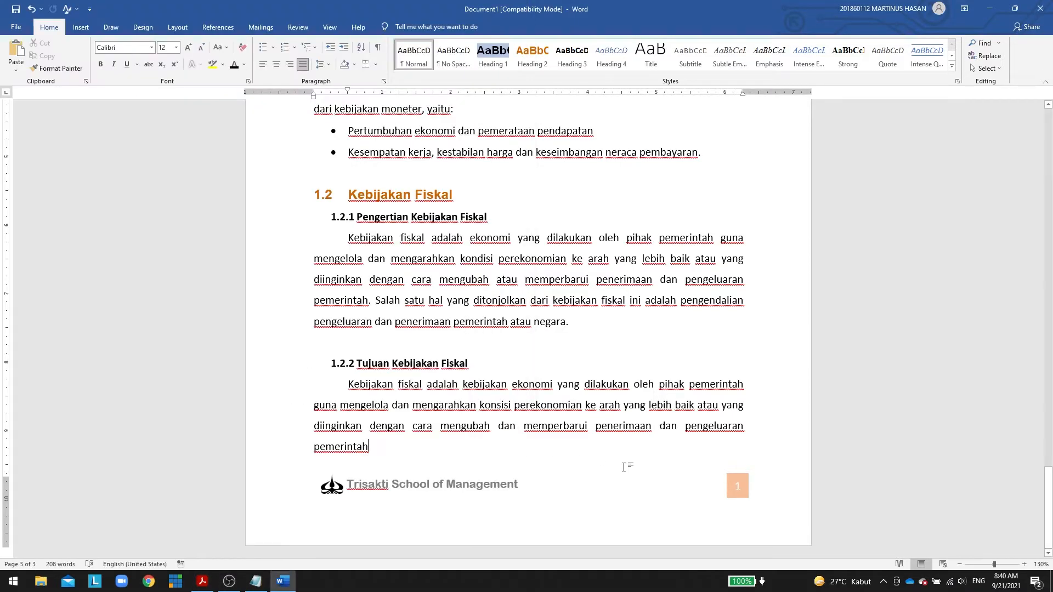
click(573, 453)
key(Return)
scroll(379, 365, down, 2)
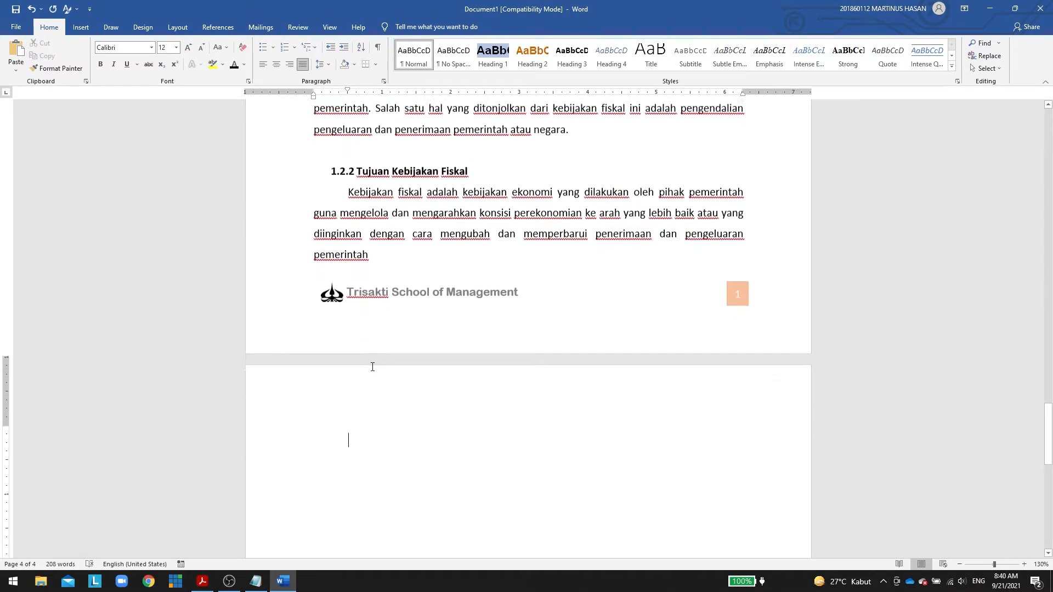
click(490, 60)
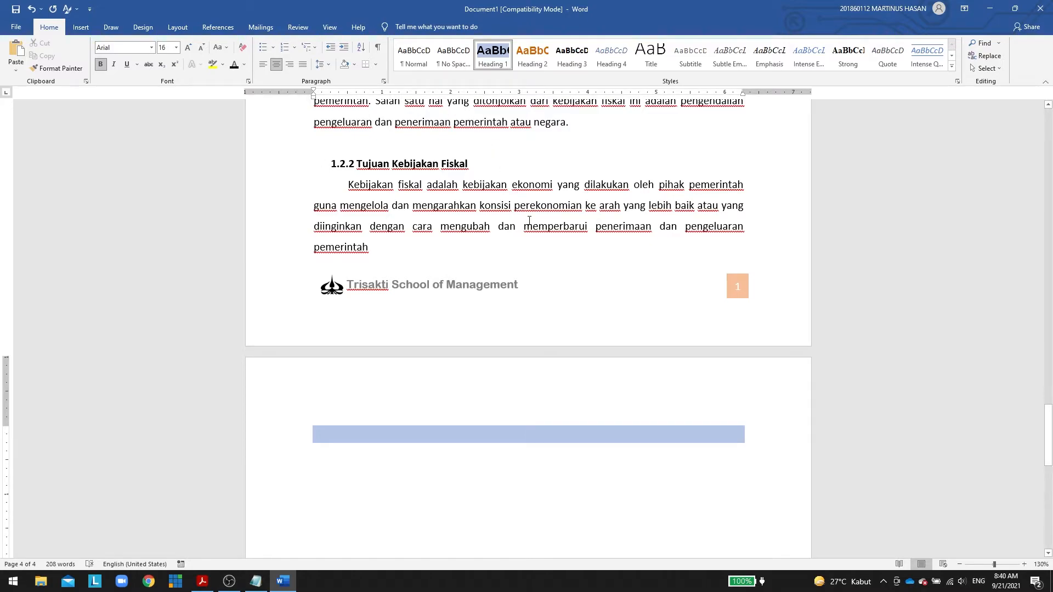
Place the Word window side by side with the Acrobat Reader PDF, with the empty Heading 1 line in view.
key(alt+Tab)
key(alt+Tab)
key(super+Right)
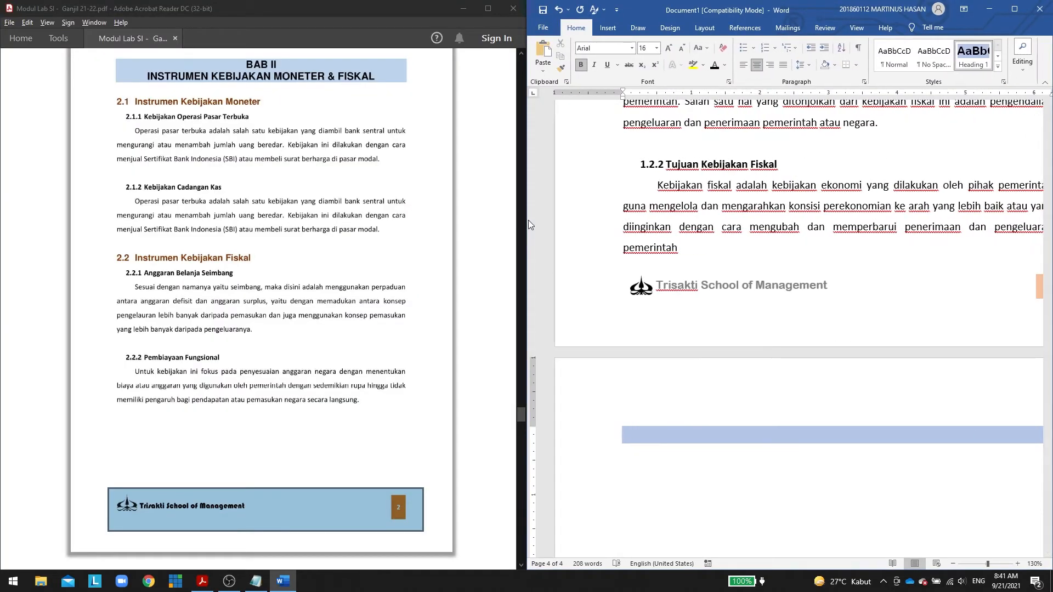
scroll(840, 285, down, 2)
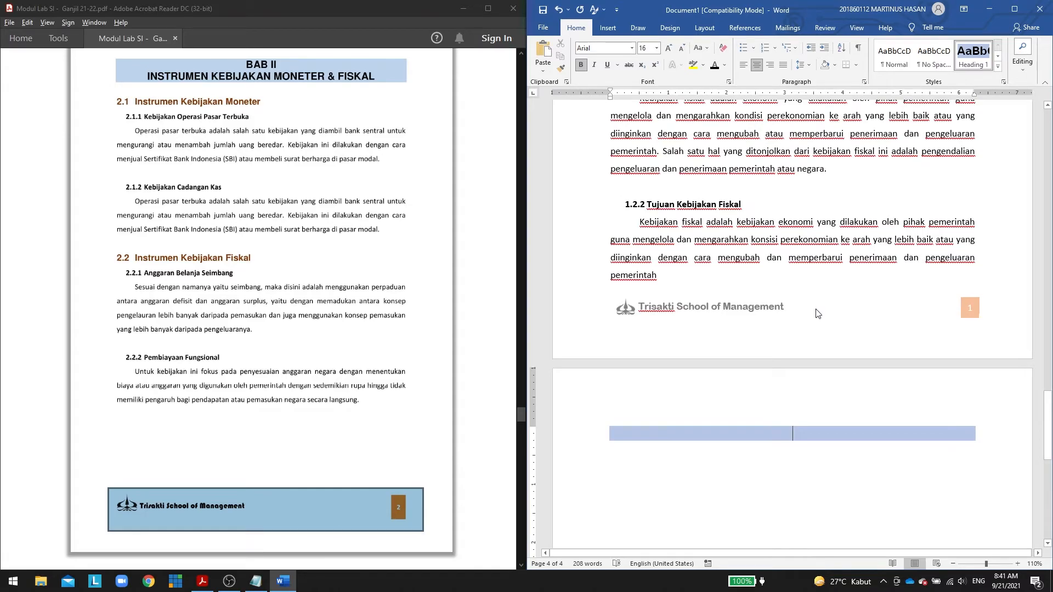
scroll(817, 313, up, 2)
scroll(808, 336, down, 2)
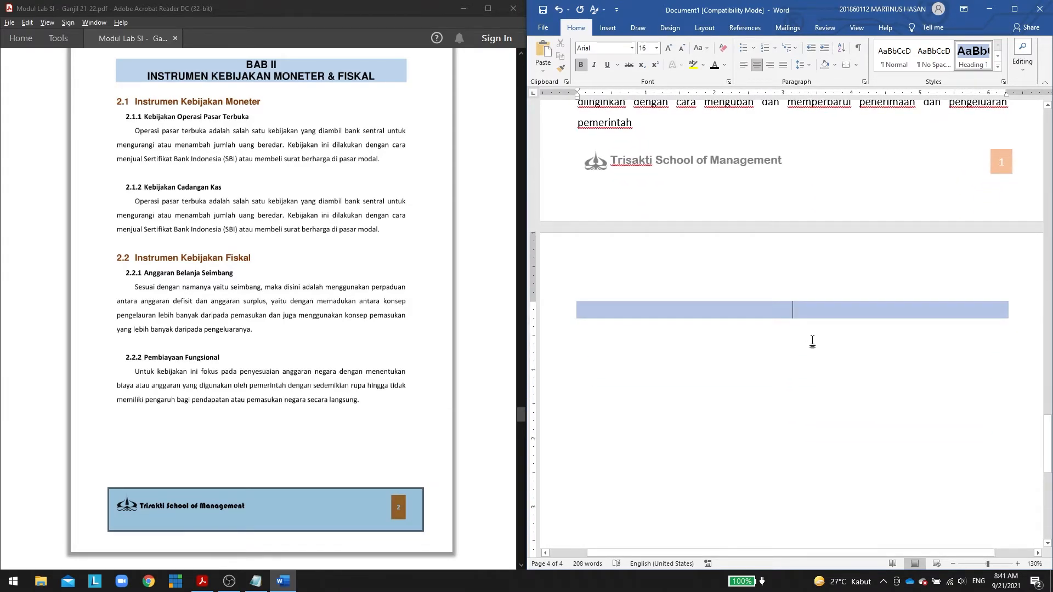
Enter the two-line chapter title "BAB II" and "INSTRUMEN KEBIJAKAN MONETER & FISKAL" in the Heading 1 paragraph, separated by a line break.
text(b)
text(BAB 22)
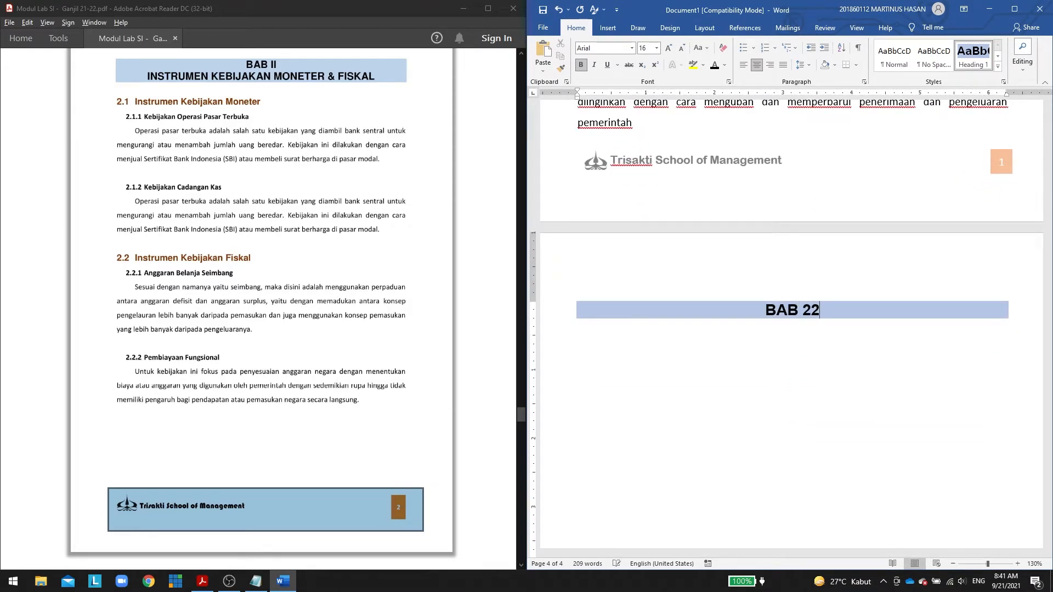
key(BackSpace)
key(BackSpace)
text(II)
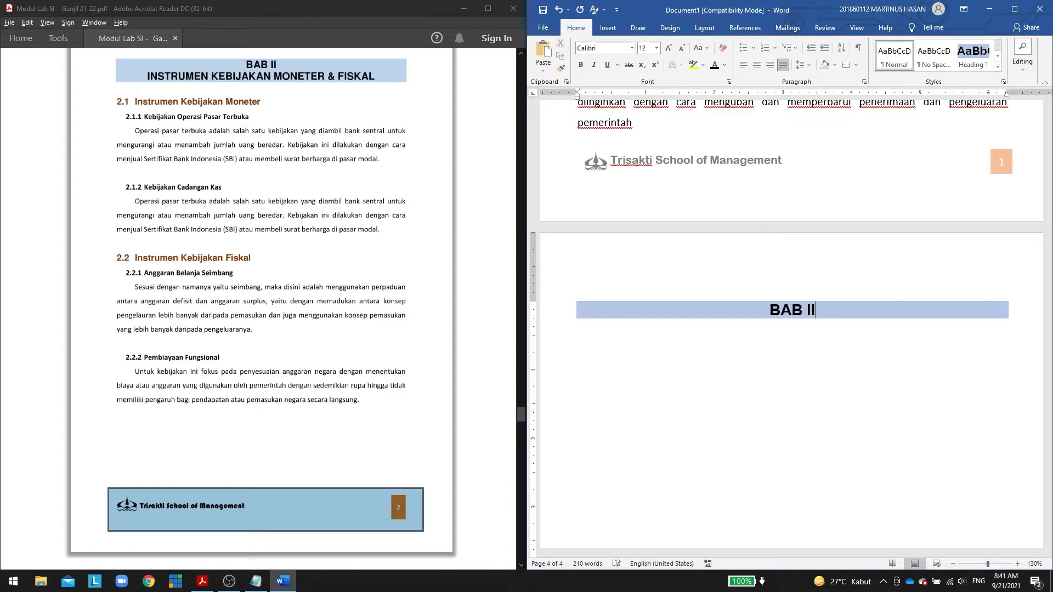
key(BackSpace)
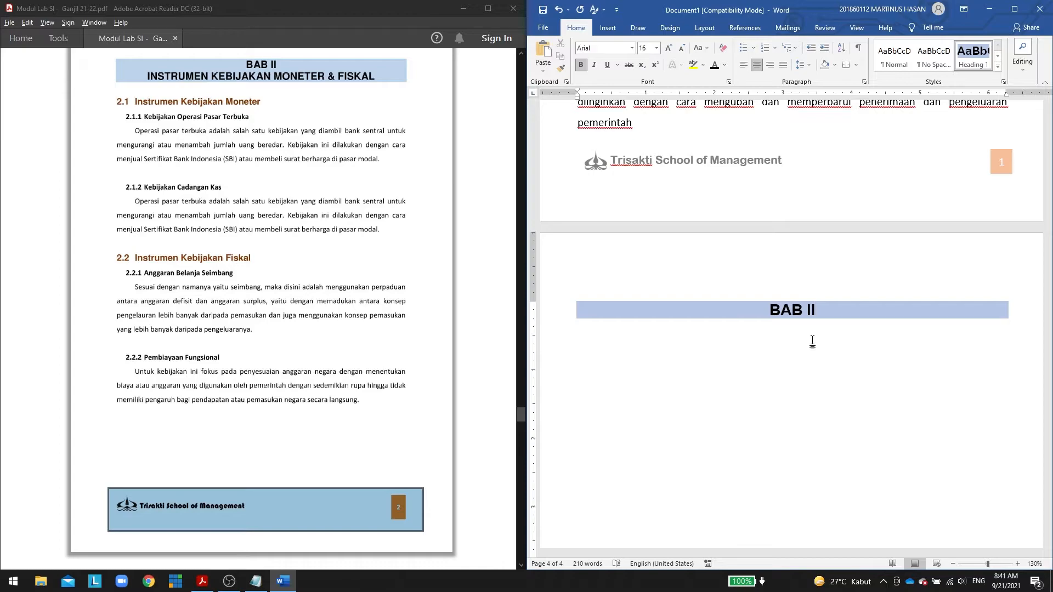
key(shift+Return)
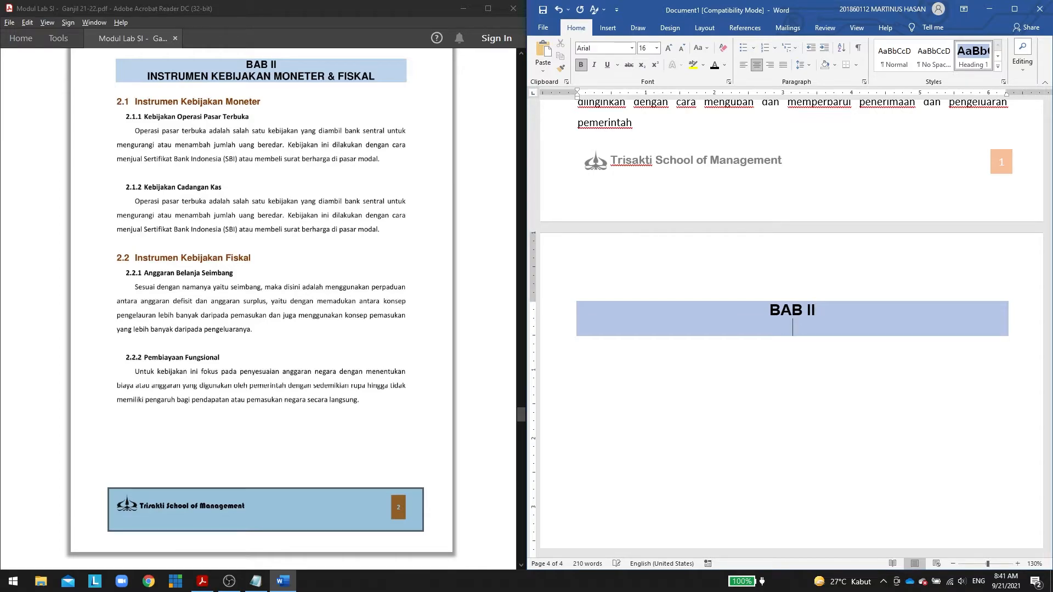
text(INSTRUME)
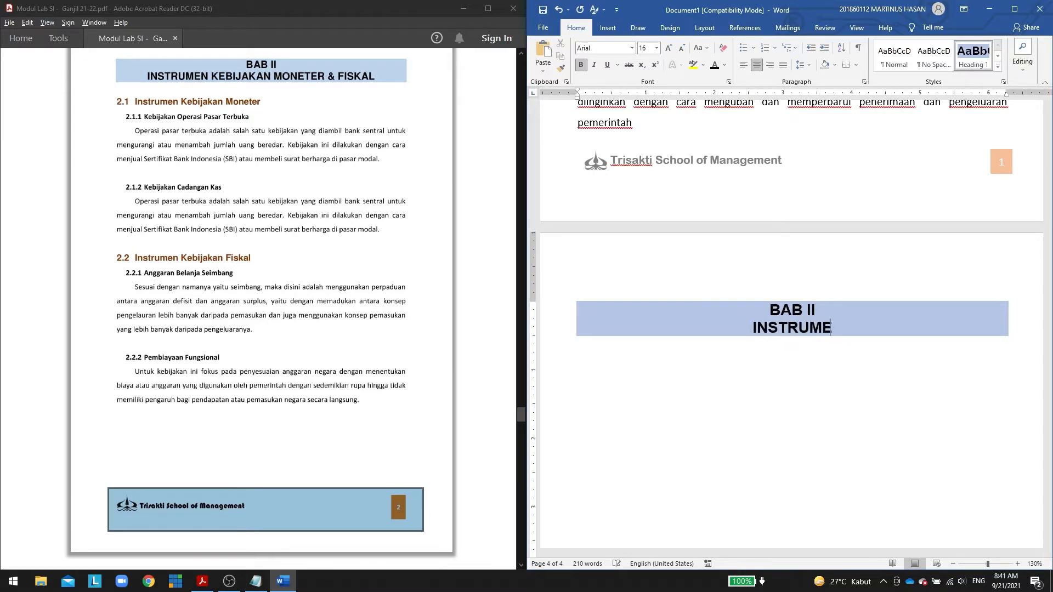
text(N KEBIJAKAN MONETER)
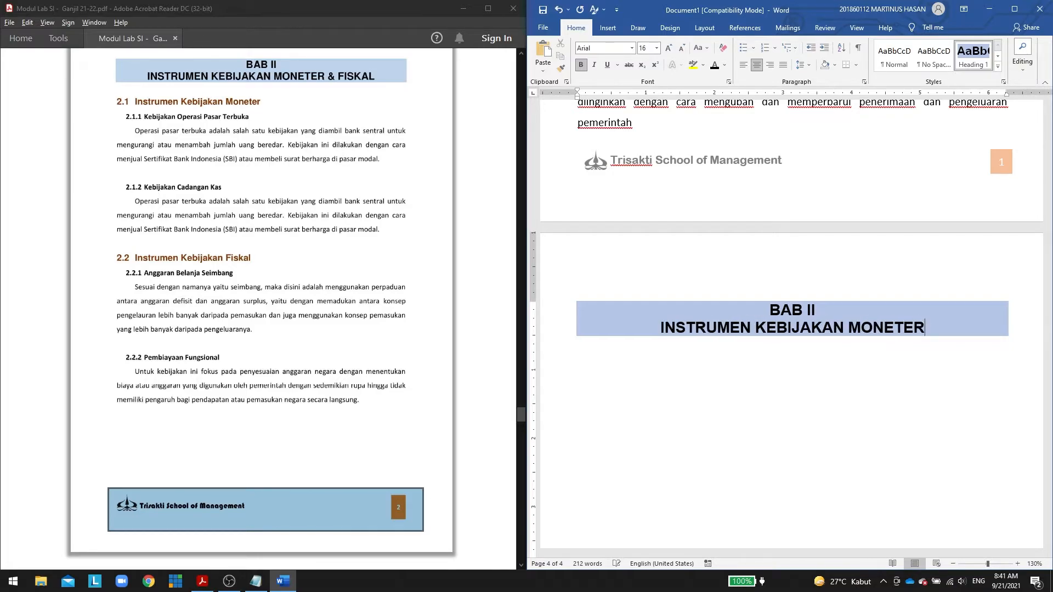
text( & FISKAL)
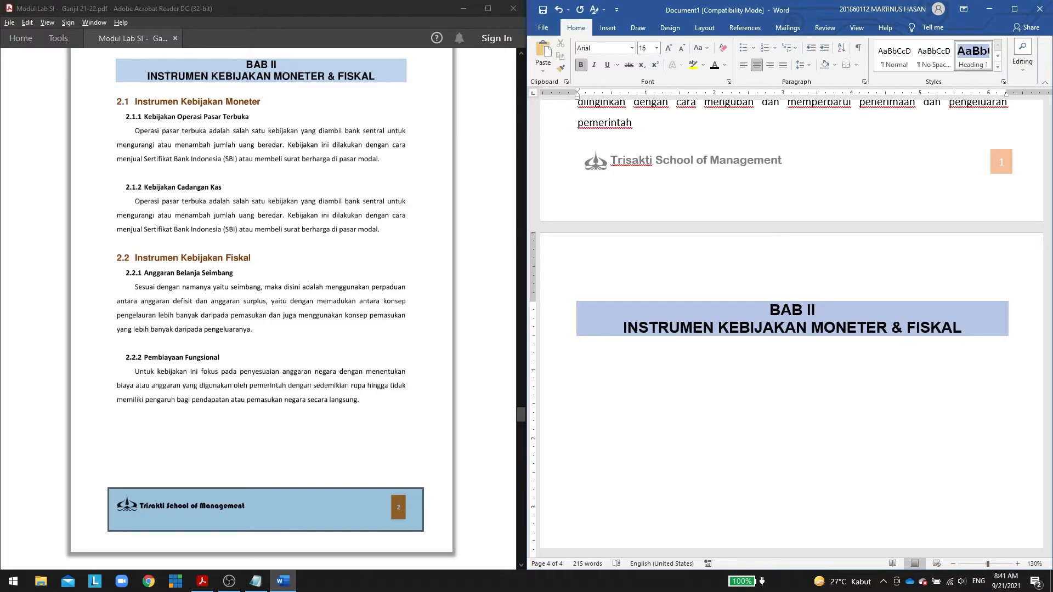
Add a Heading 2 line numbered 2.1 below the BAB II chapter title, reading "Instrumen Kebijakan Moneter".
key(Return)
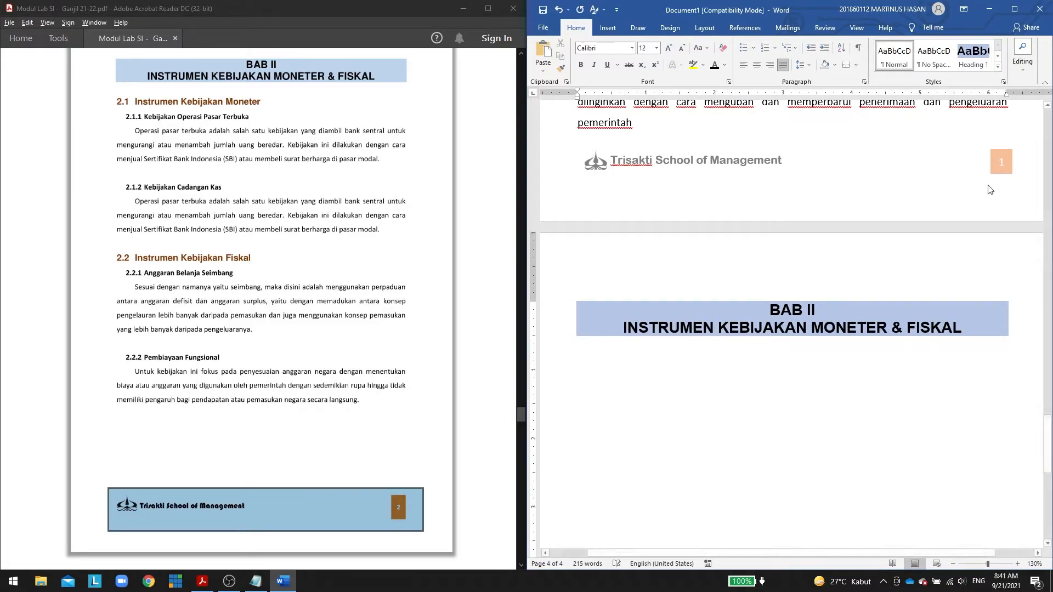
click(1001, 63)
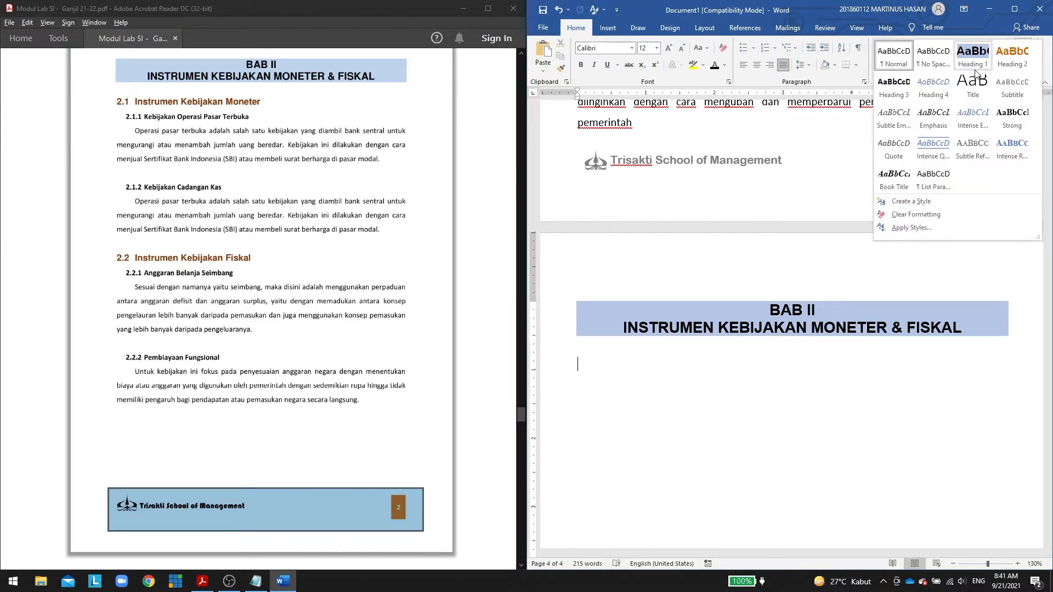
click(998, 53)
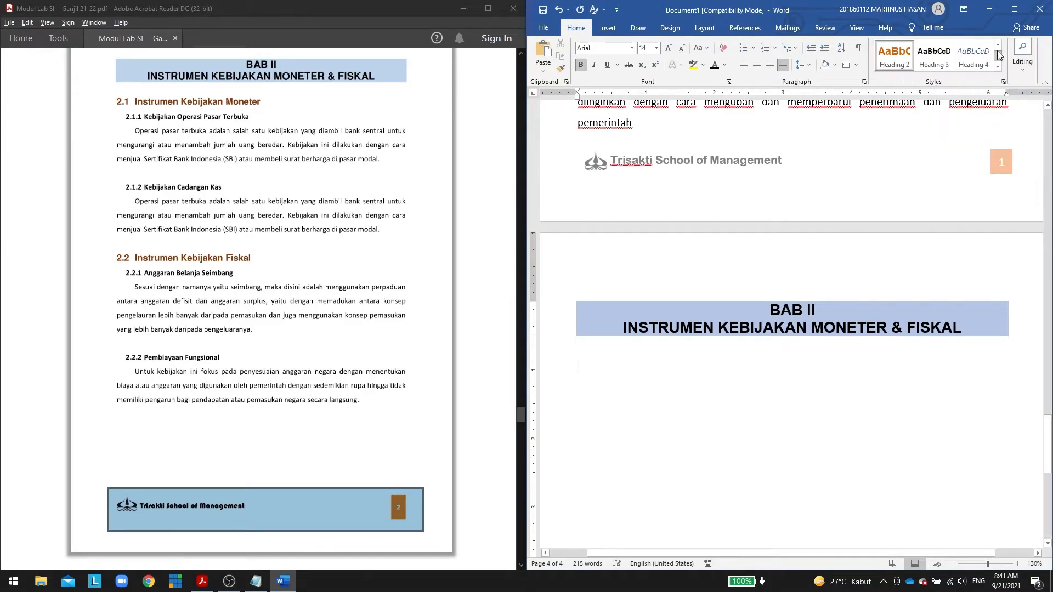
click(775, 49)
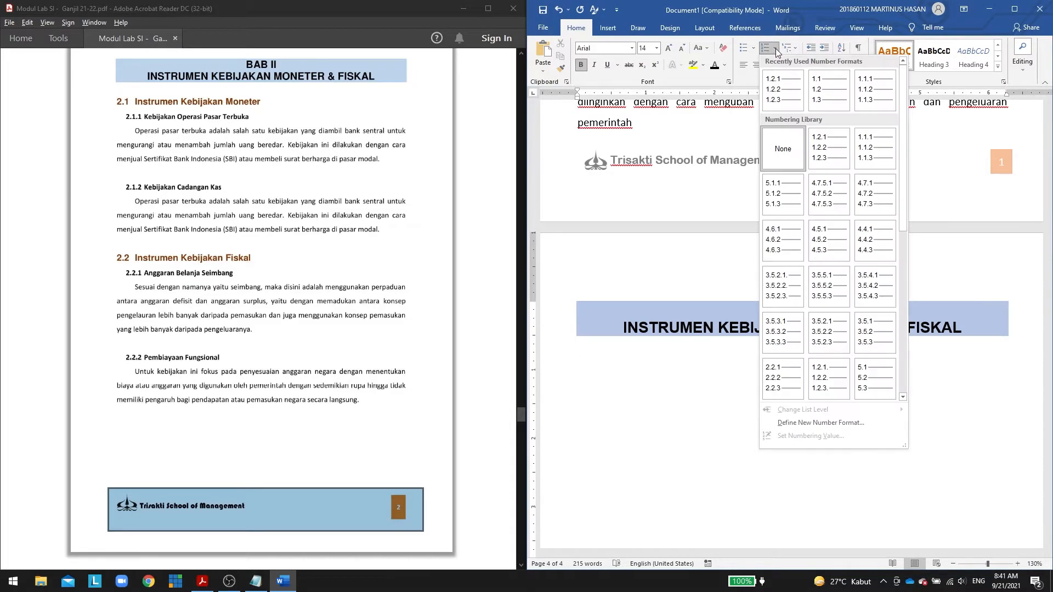
scroll(832, 251, down, 3)
click(828, 242)
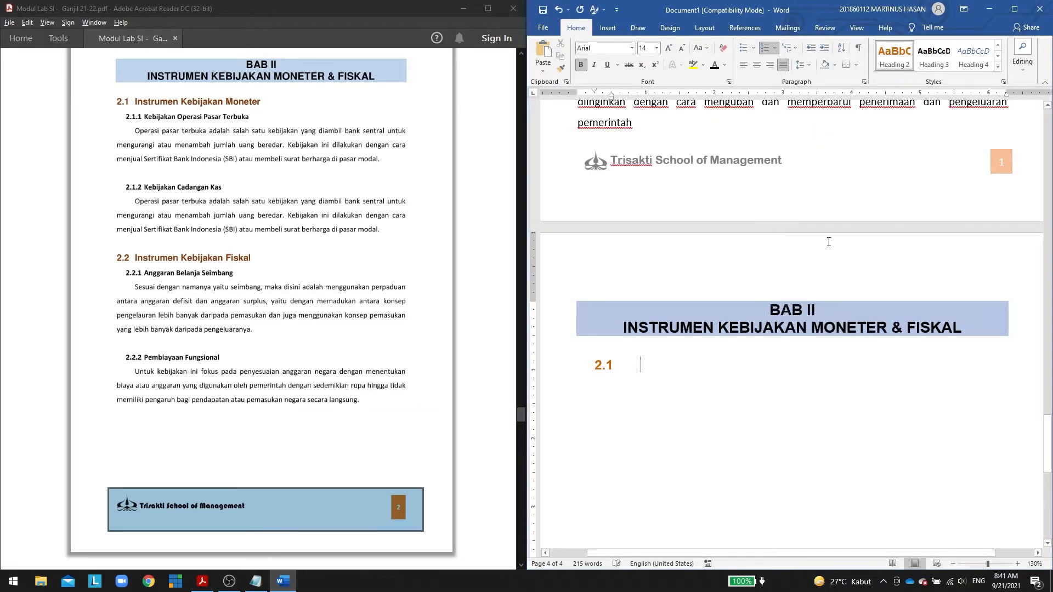
text(Instrumen )
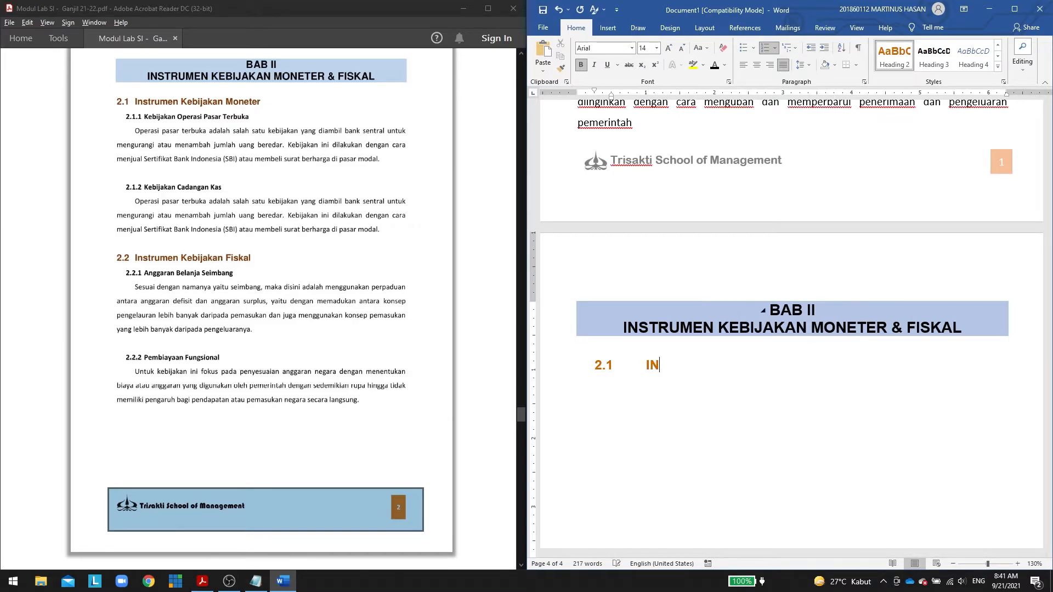
text(Kebijakan Moneter)
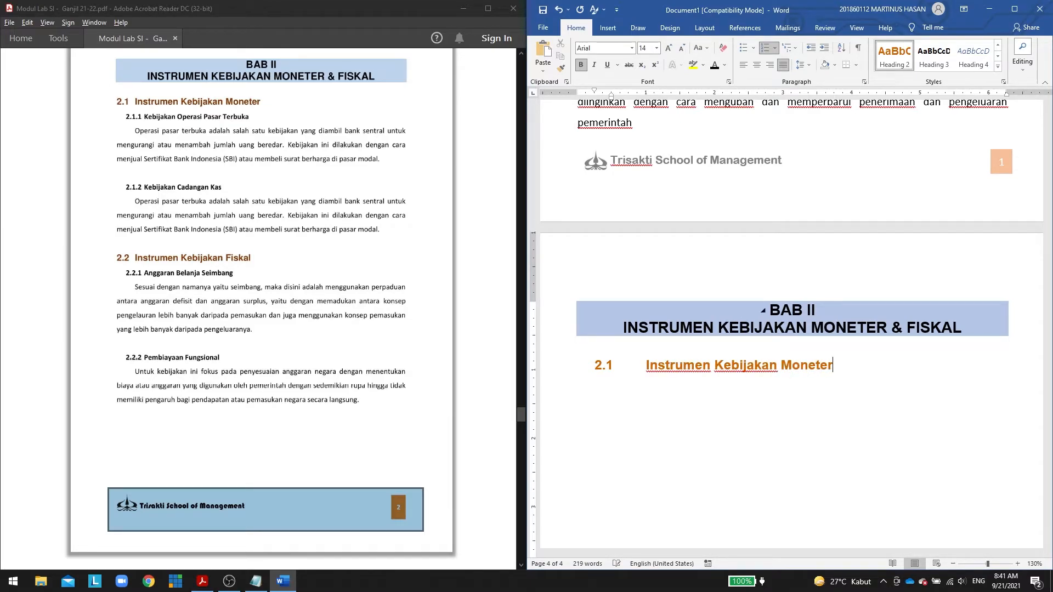
Check the source text in Notepad, return to Word, and shift the 2.1 heading's number to the page's left text margin.
key(alt+Tab)
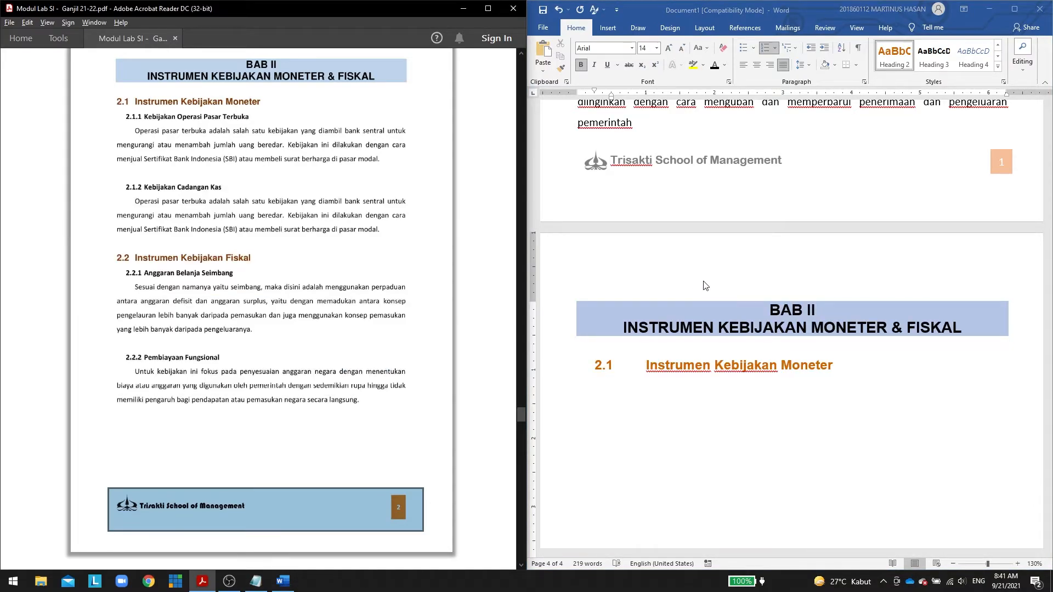
key(alt+Tab)
scroll(846, 234, down, 4)
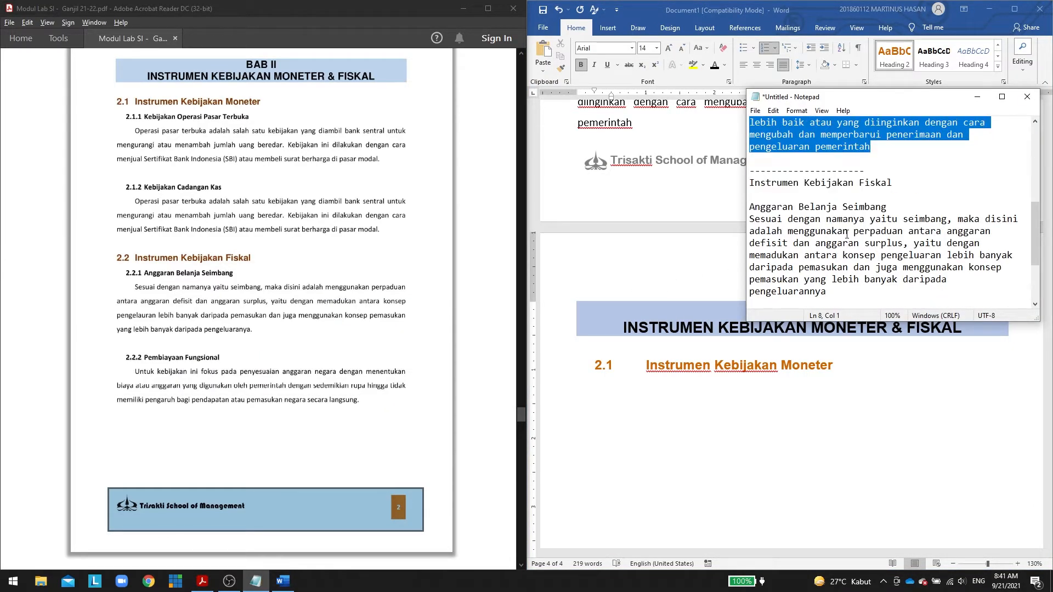
click(847, 377)
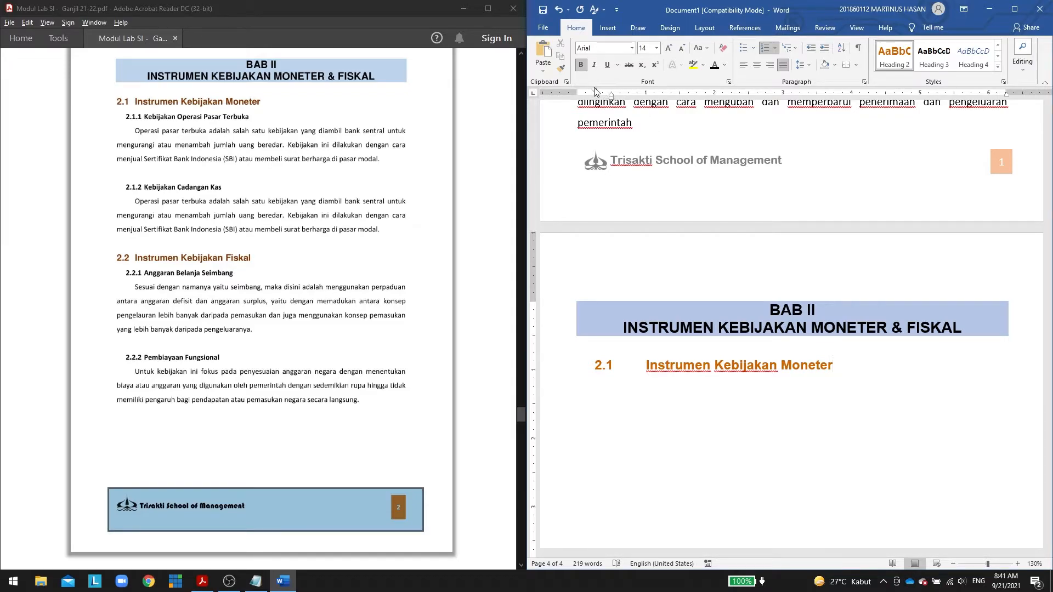
mouse_move(594, 91)
mouse_down()
mouse_move(573, 93)
mouse_move(606, 98)
mouse_move(594, 104)
mouse_up()
key(ctrl+z)
key(ctrl+z)
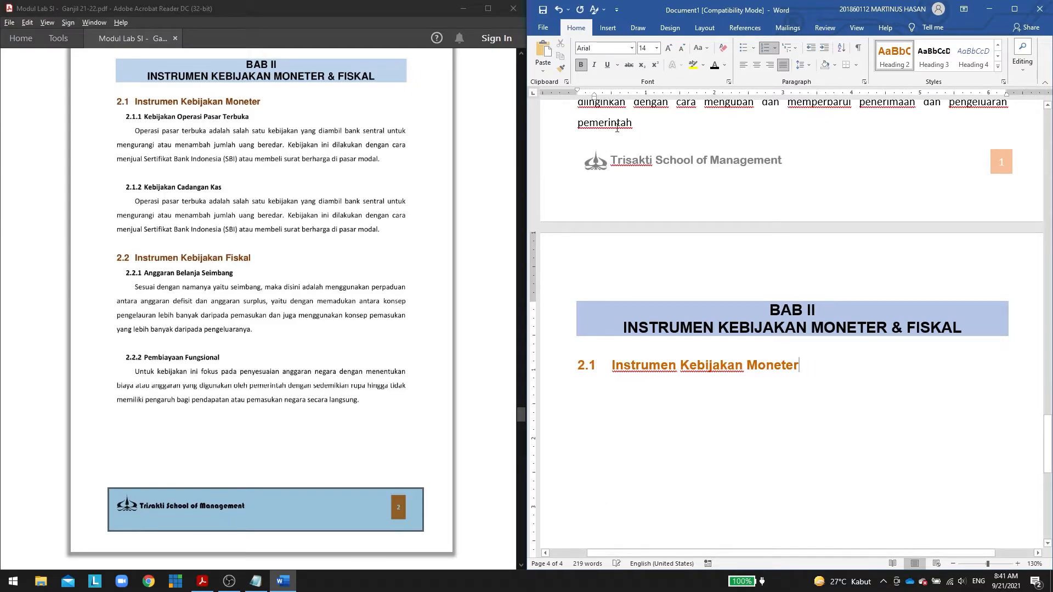
Add a Heading 3 line numbered 2.1.1 below the 2.1 heading, reading "Kebijakan Operasi Pasar Terbuka".
click(845, 387)
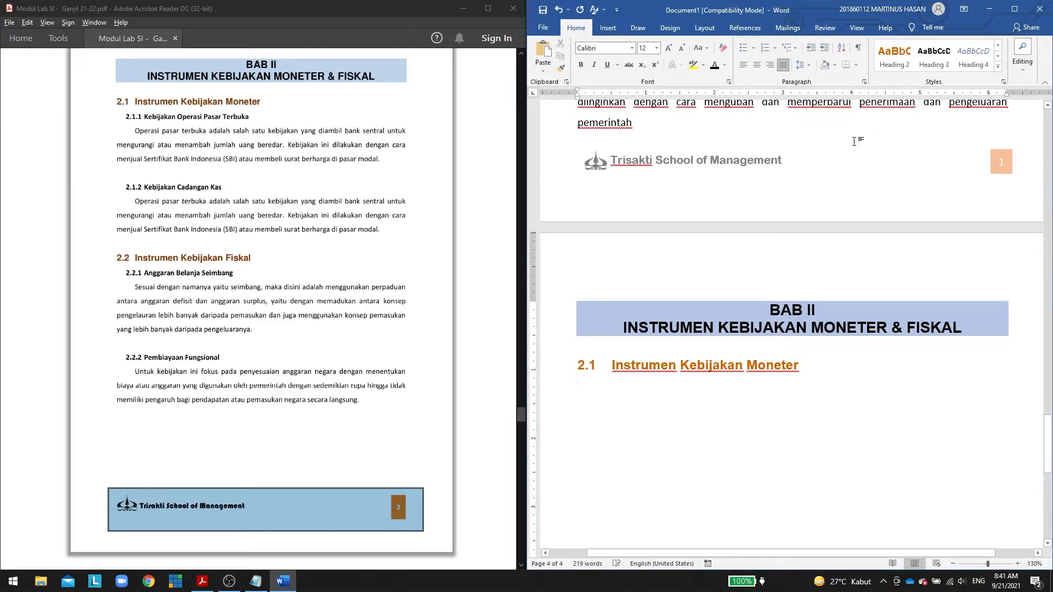
click(775, 48)
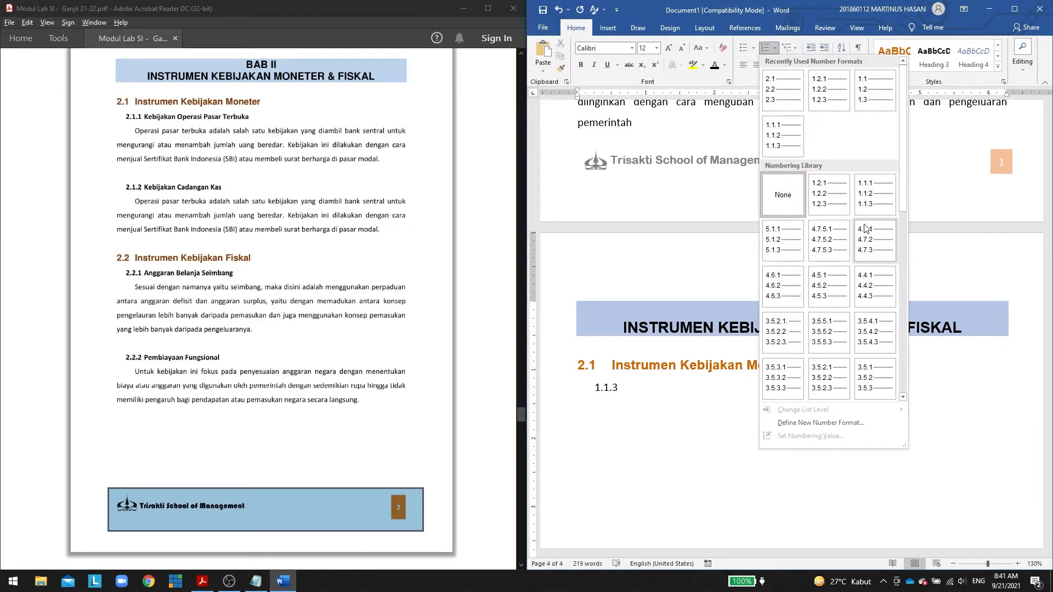
scroll(860, 244, down, 3)
scroll(837, 311, up, 1)
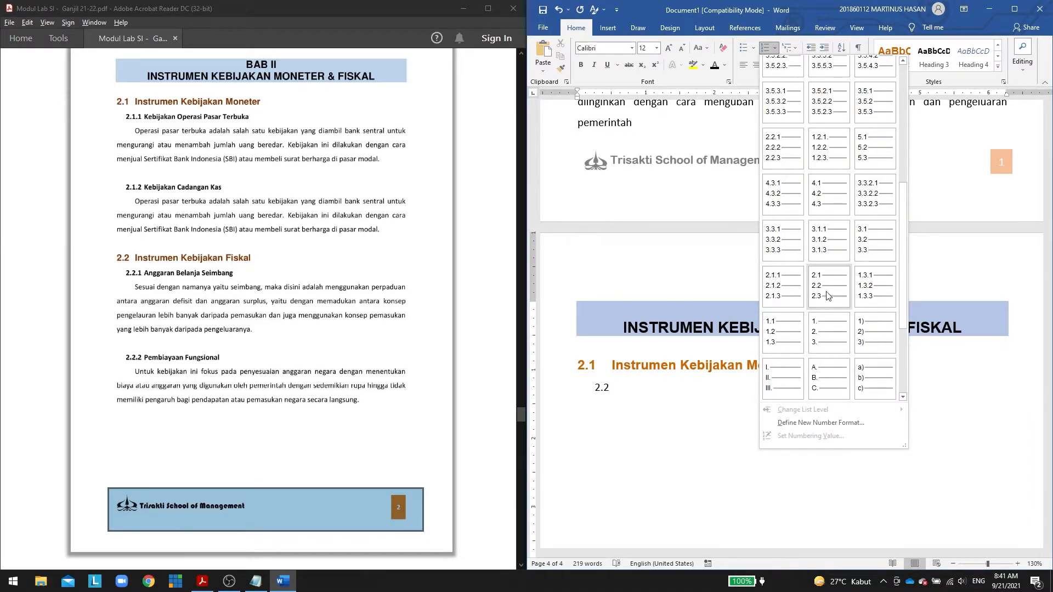
click(785, 284)
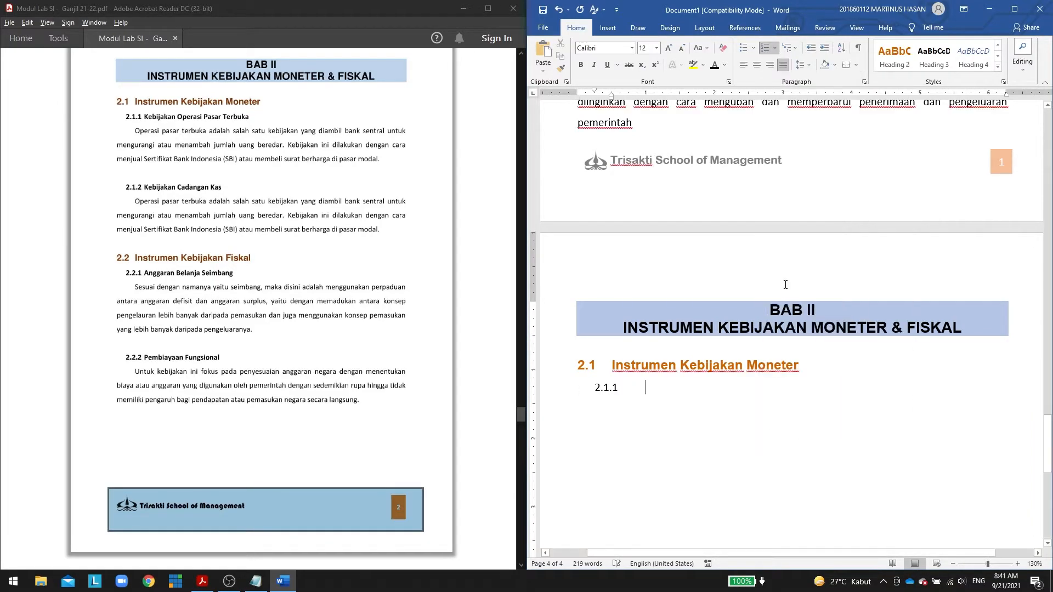
click(933, 55)
click(774, 49)
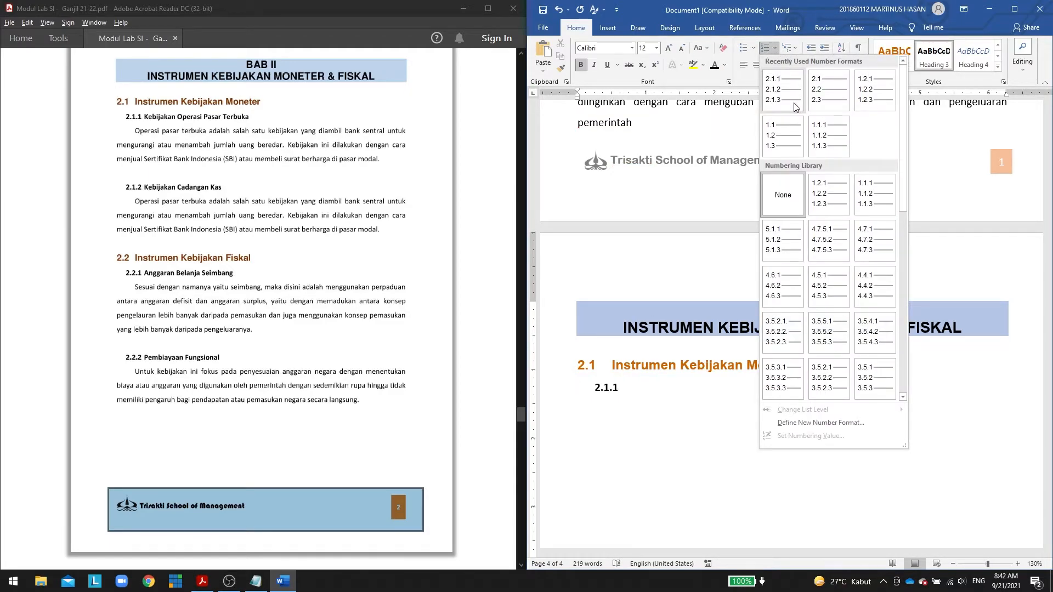
click(763, 165)
text(Kebijak)
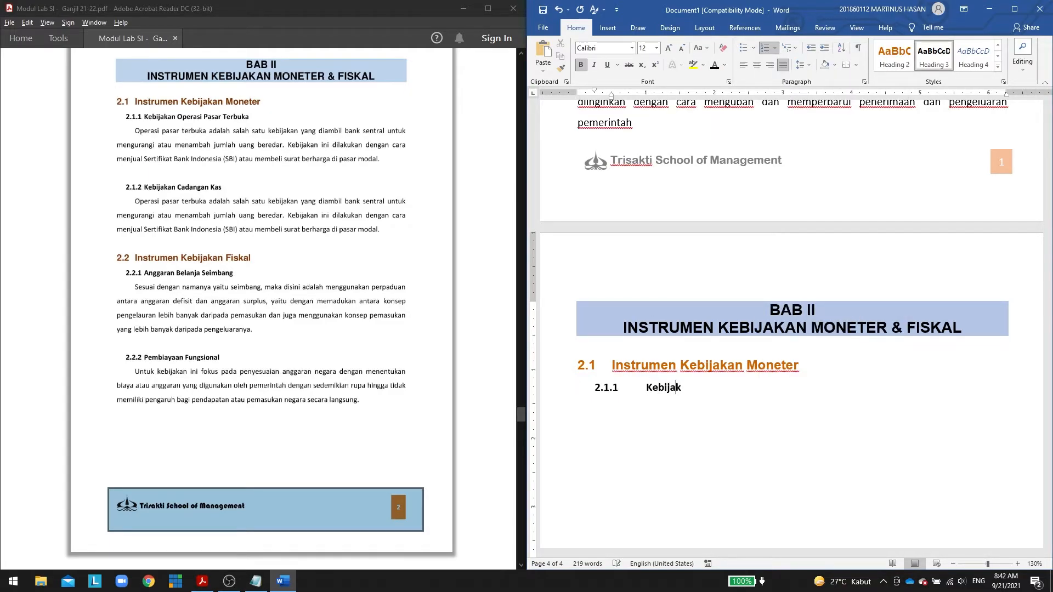
text(an Operasi Pasar Terbuka)
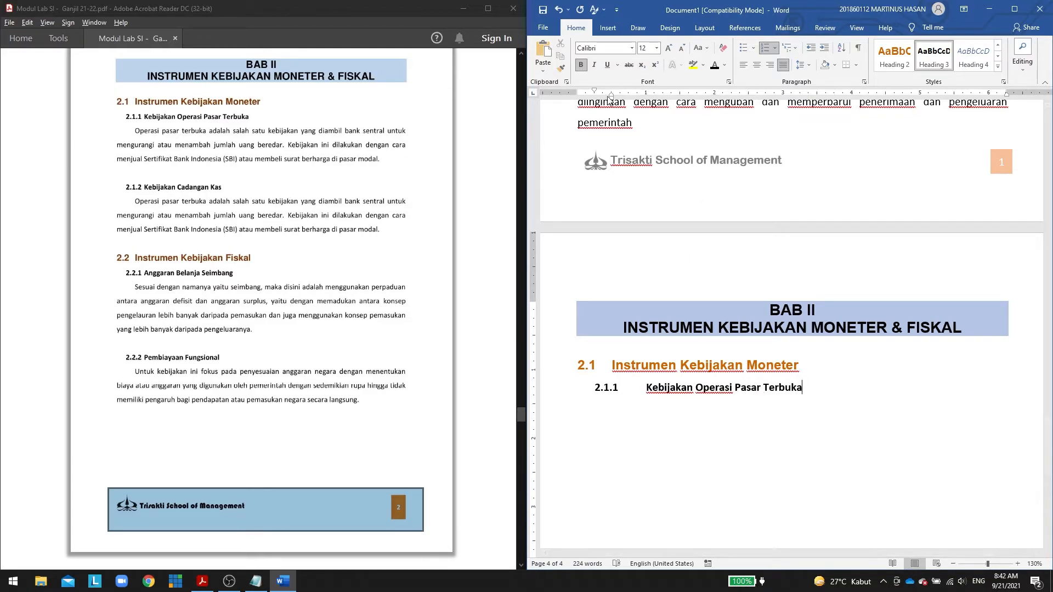
Adjust the 2.1.1 heading's hanging indent so the title text sits directly beside its number.
drag(611, 97, 619, 98)
key(ctrl+z)
scroll(873, 452, up, 5)
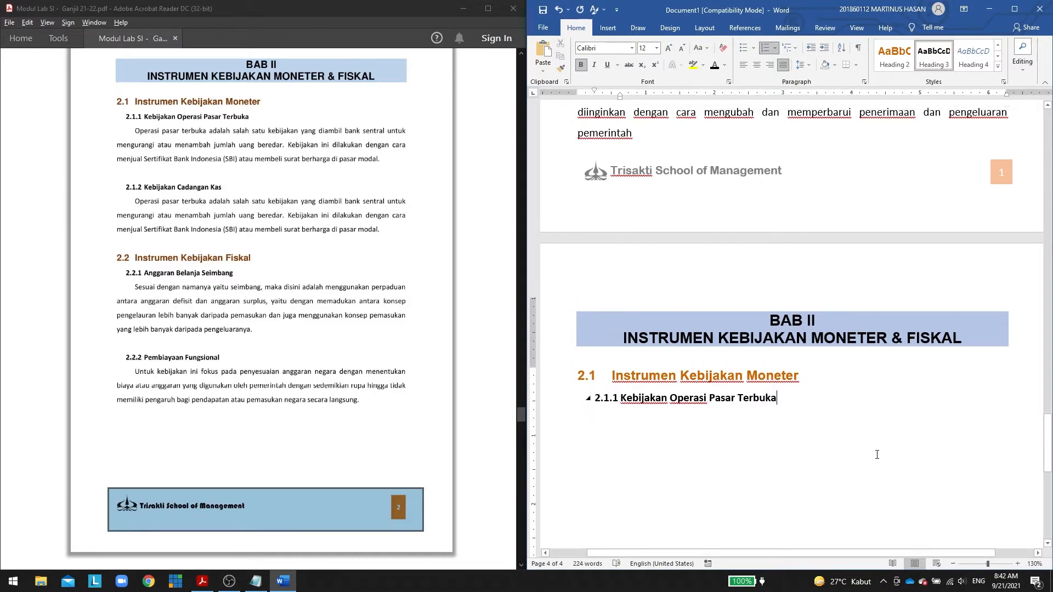
scroll(881, 419, down, 4)
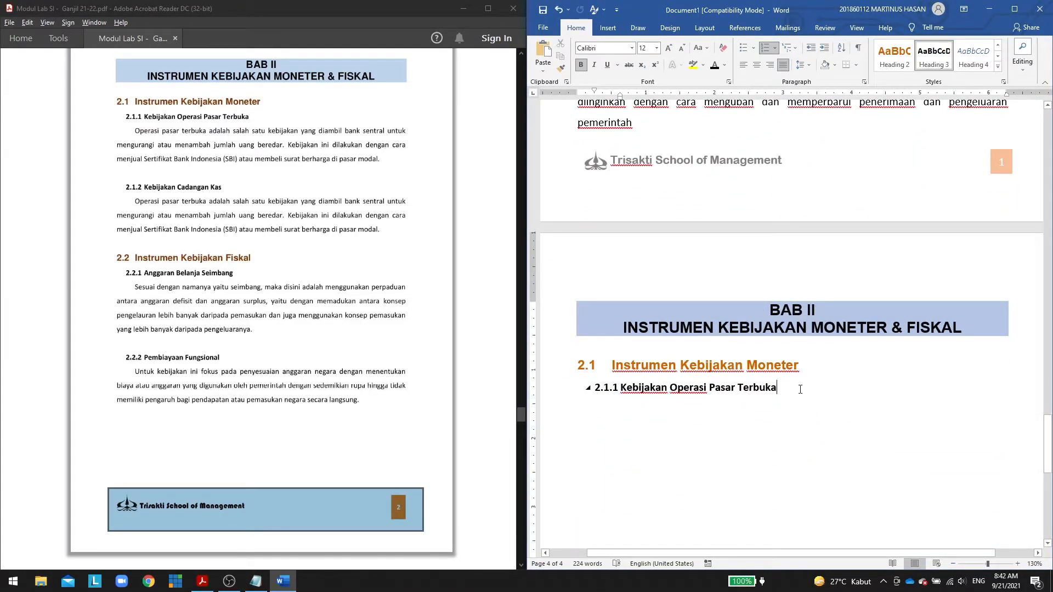
Enter the PDF's body paragraph under the 2.1.1 heading, from "Operasi pasar terbuka adalah" through "surat berharga di pasar modal.", leaving a blank line below.
key(Return)
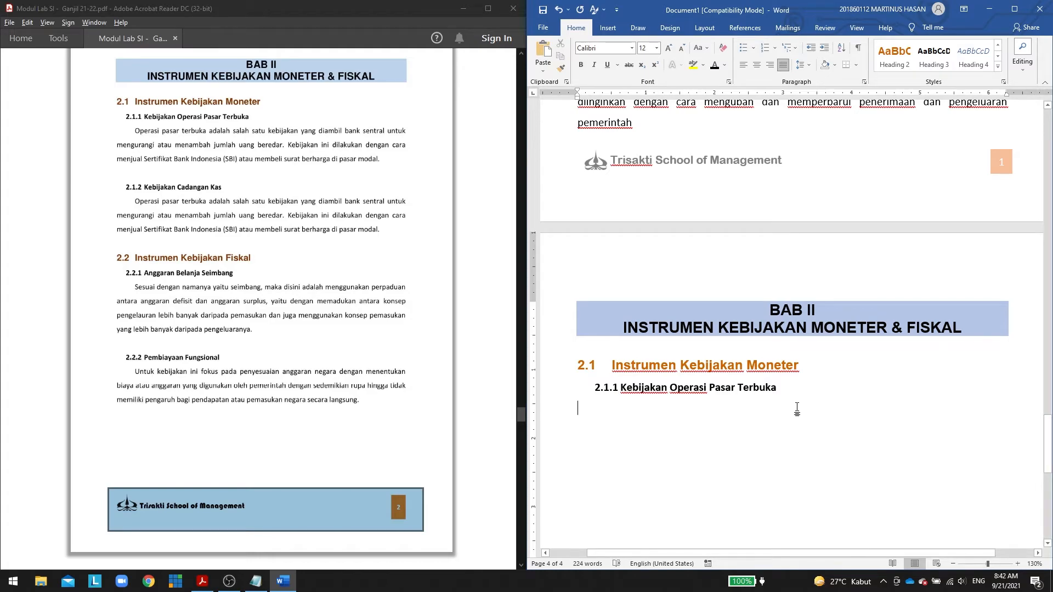
text(Operasi pa)
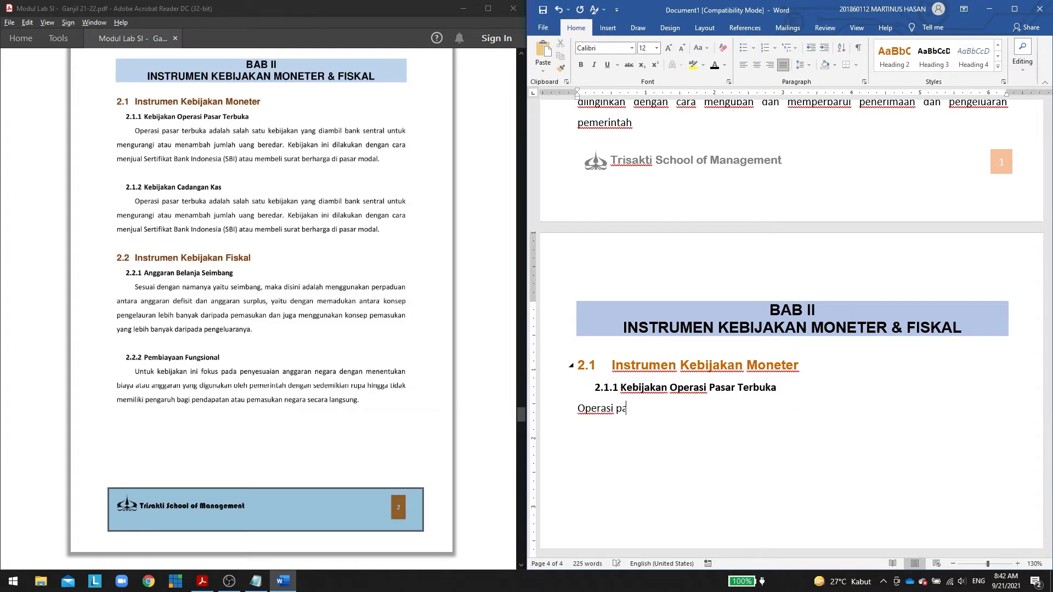
text(sar terbuka adalah)
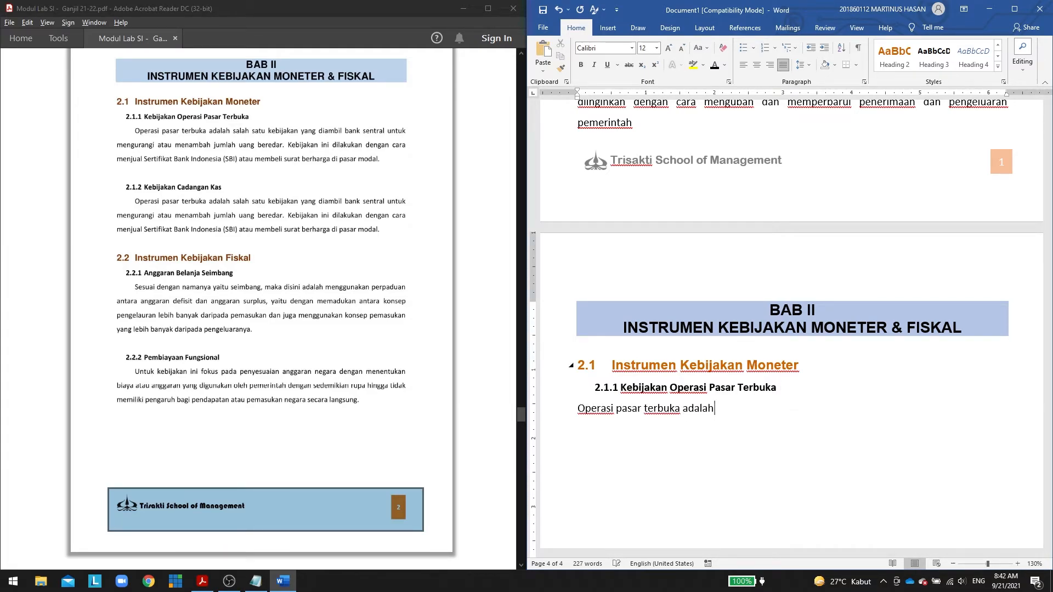
text( salah satu kebijakan yang d)
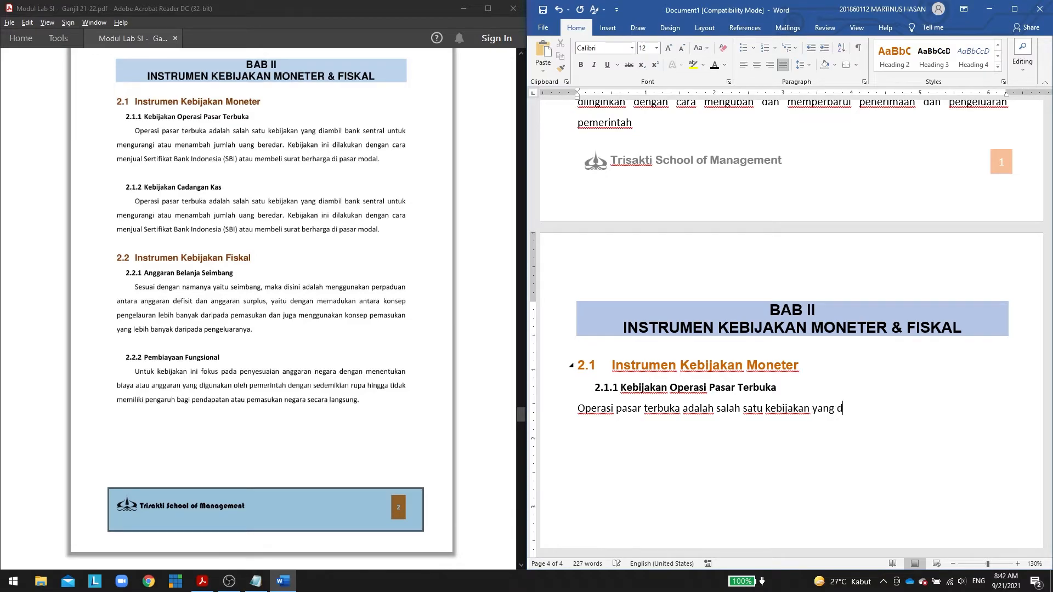
text(iambil bank Sentral )
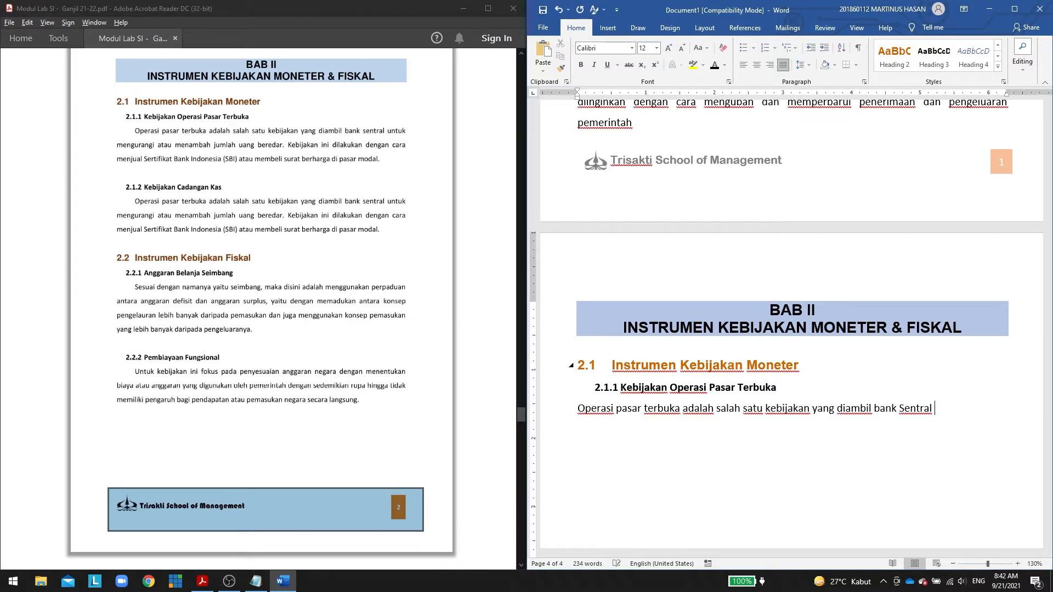
text(untuk mengurangi atau)
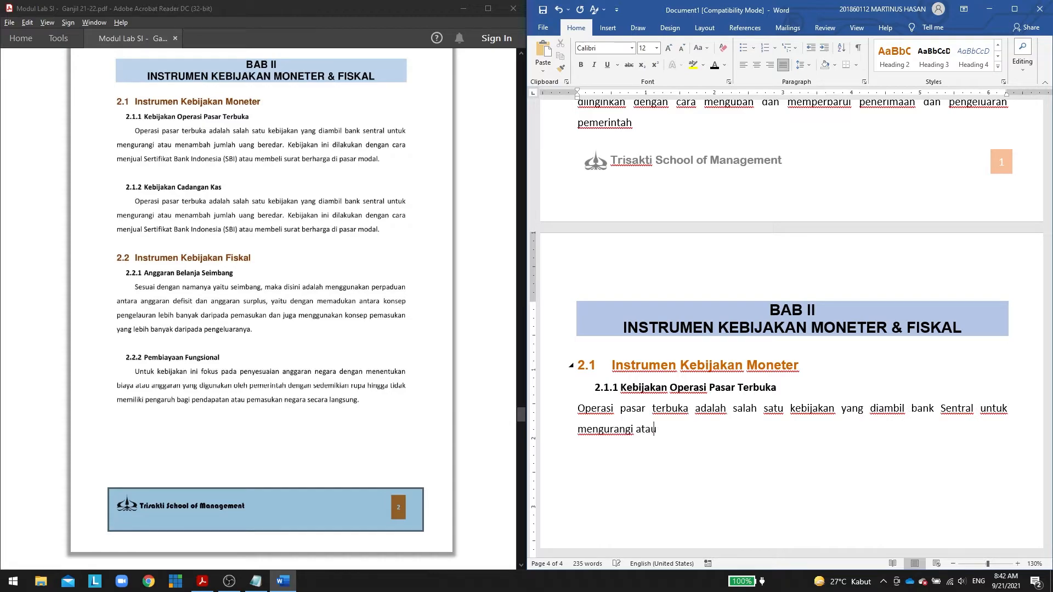
text( menambah j)
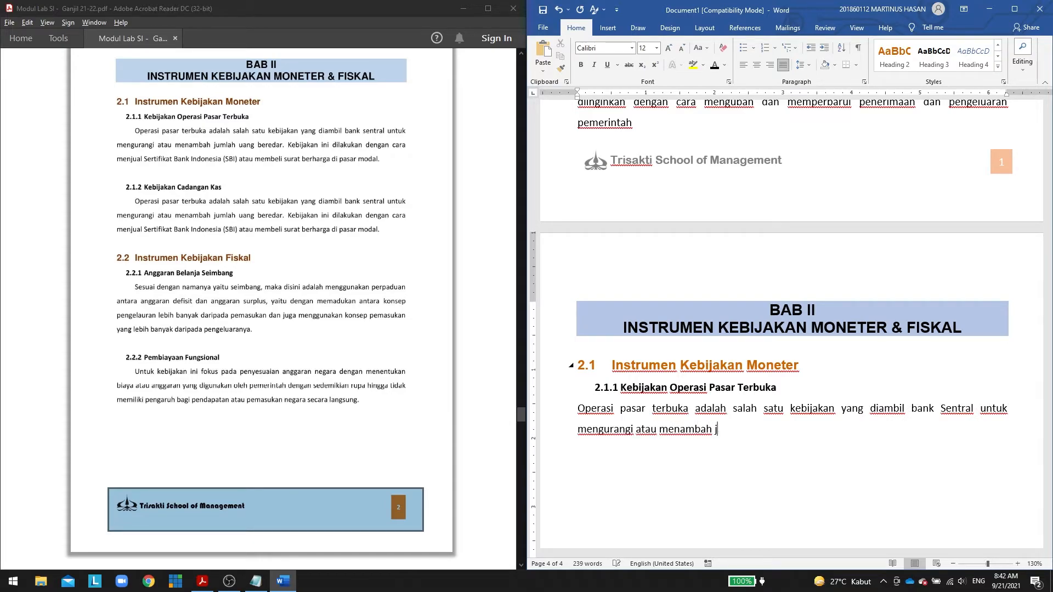
text(umlah uang beredar. Kebijakan ini)
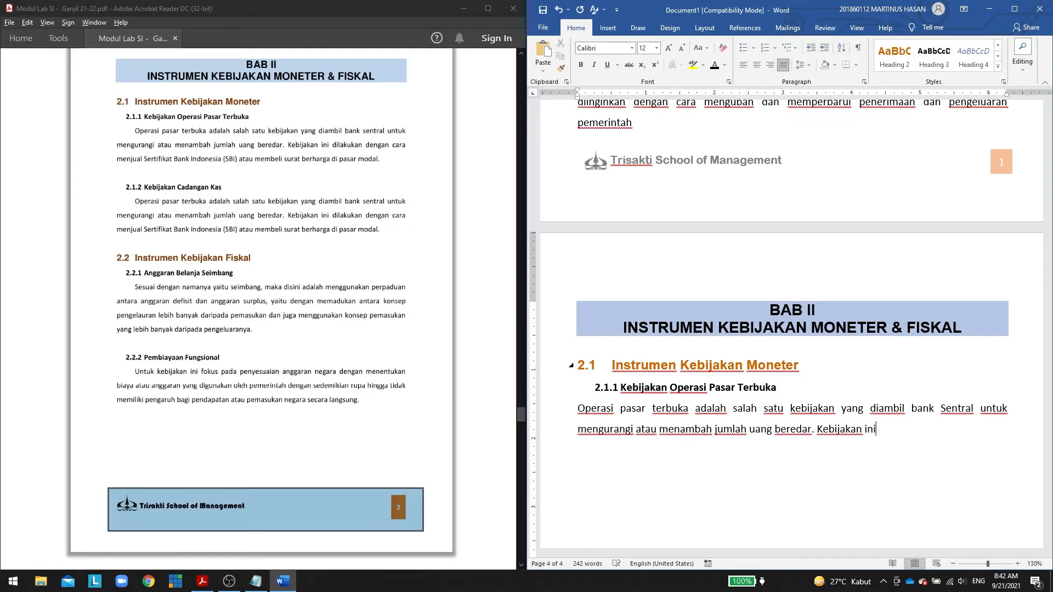
text( dilakukan dengan cara me)
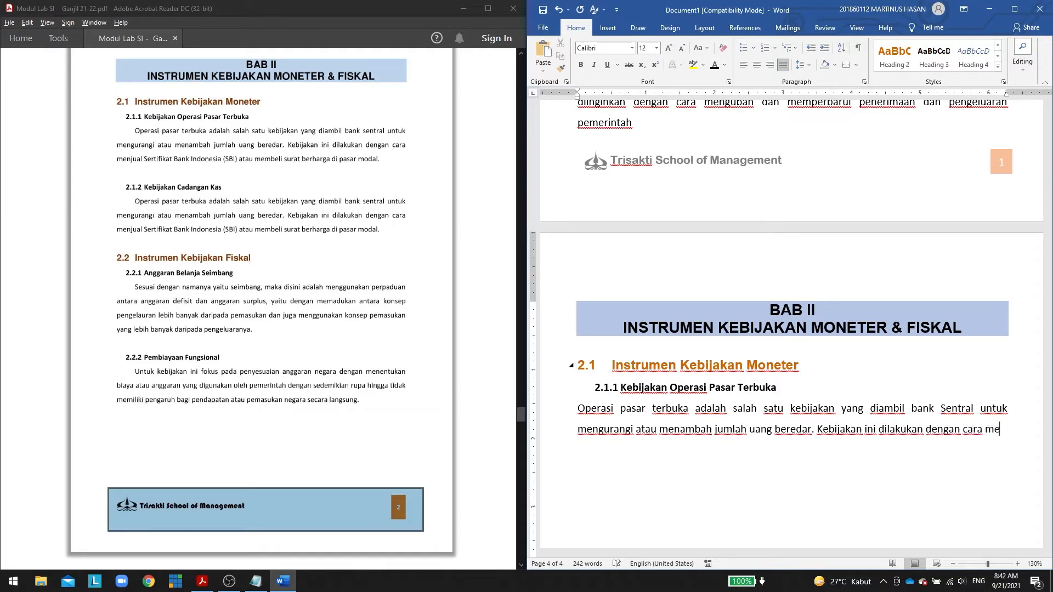
text(njual Sertifikat)
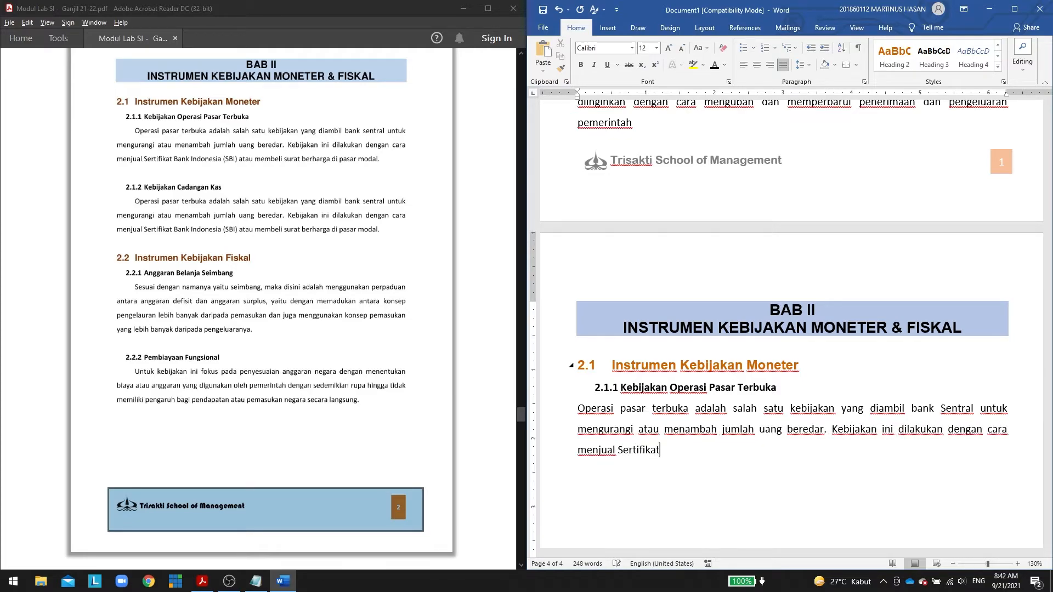
text( Bank Indonesia (SBI))
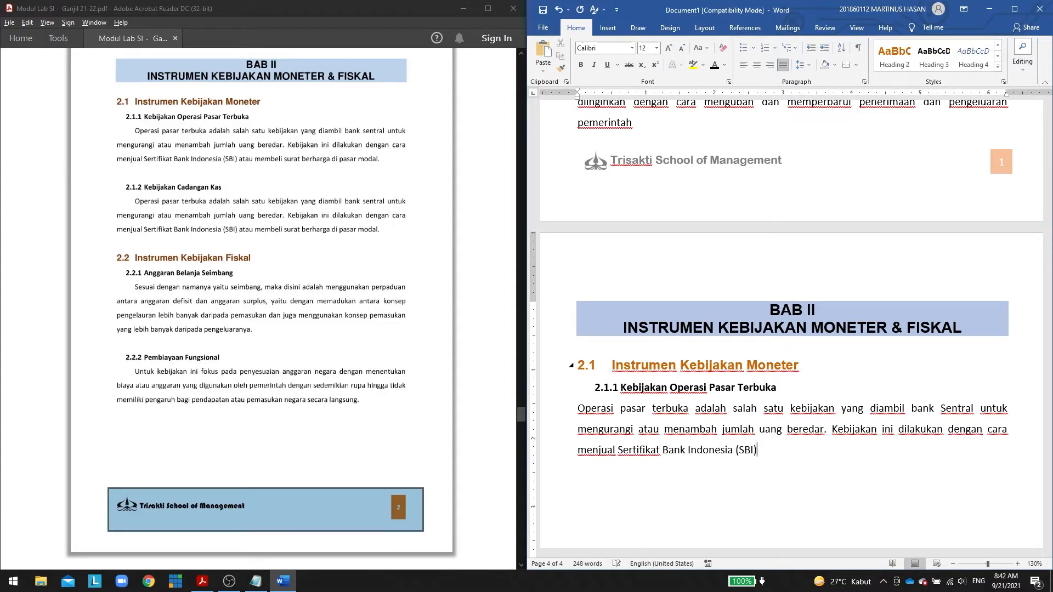
text( atau membeli su)
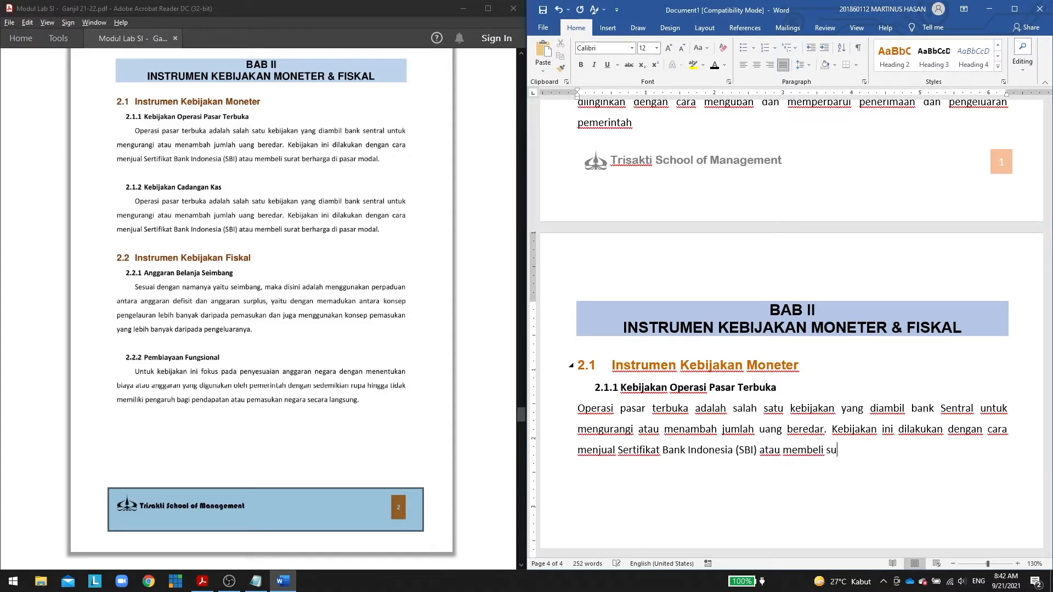
text(rat berharga di pasar modal.)
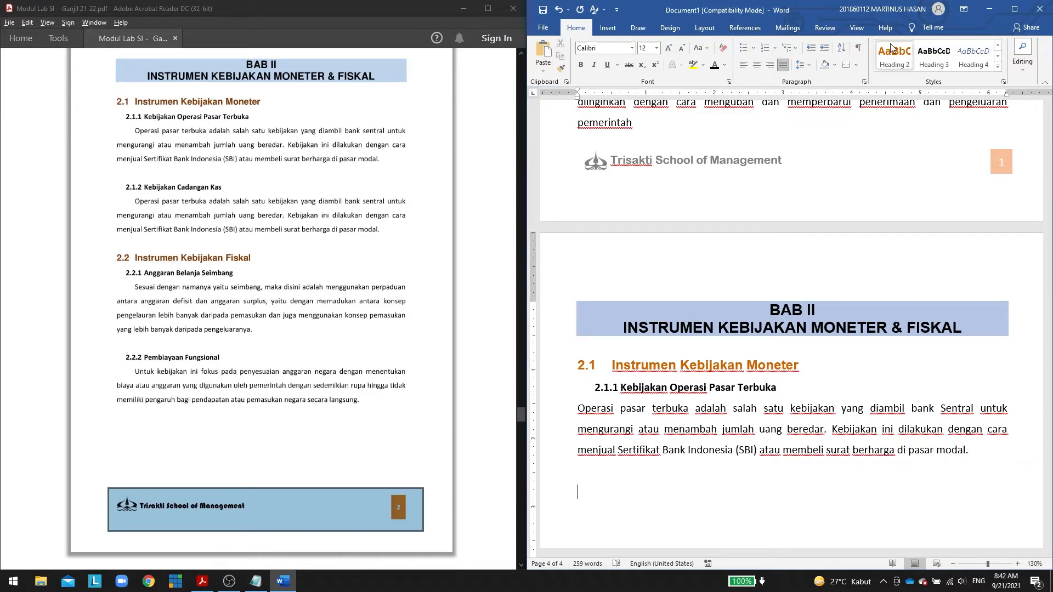
Add a Heading 3 line numbered 2.1.2 below the 2.1.1 paragraph, reading "Kebijakan Cadangan Kas".
click(934, 55)
click(774, 48)
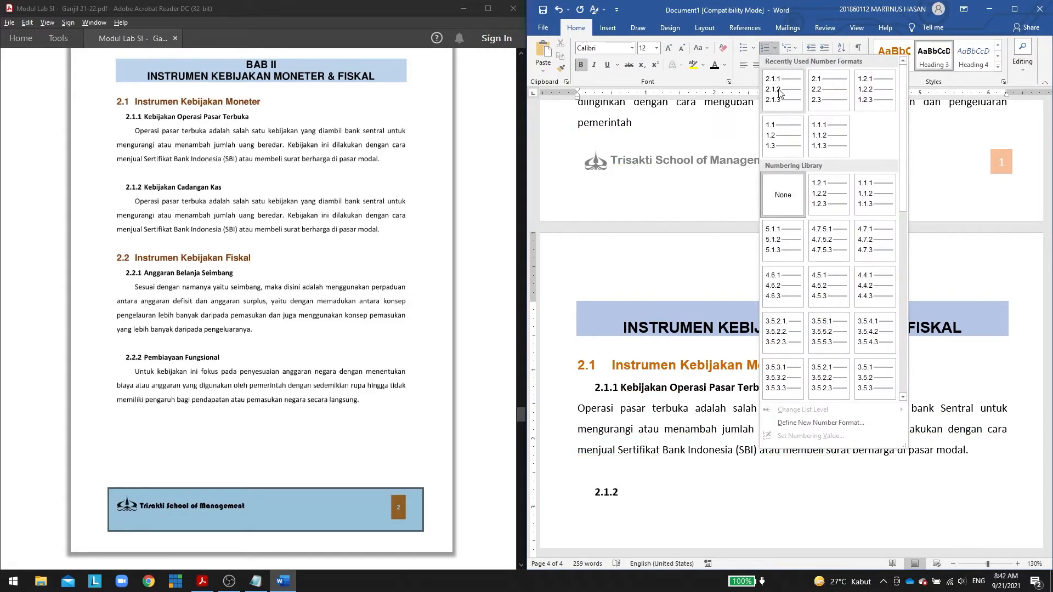
click(780, 93)
text(Kebija)
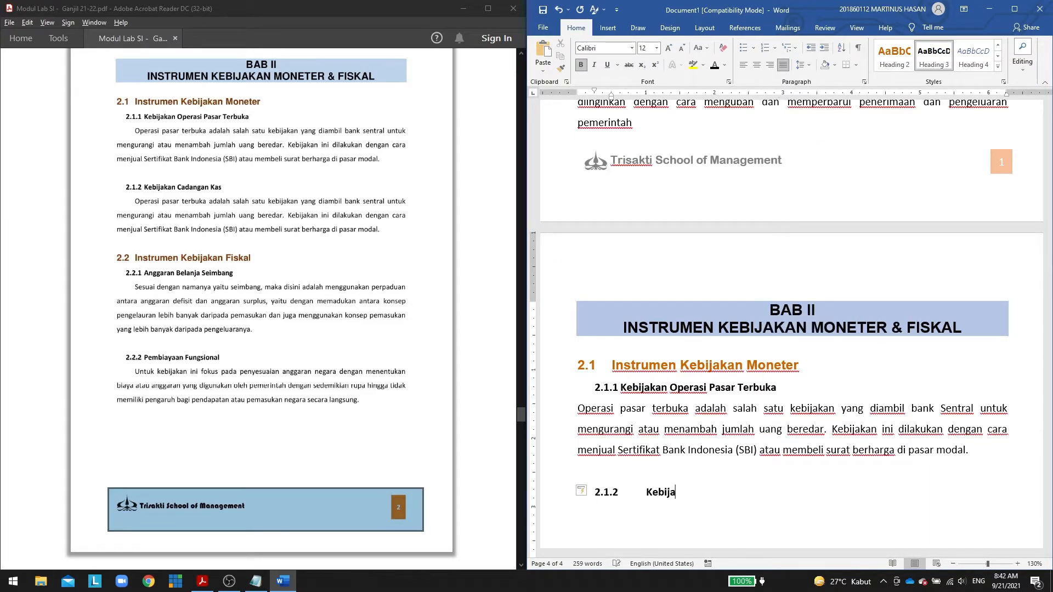
text(kan Cadangan Kas)
key(Return)
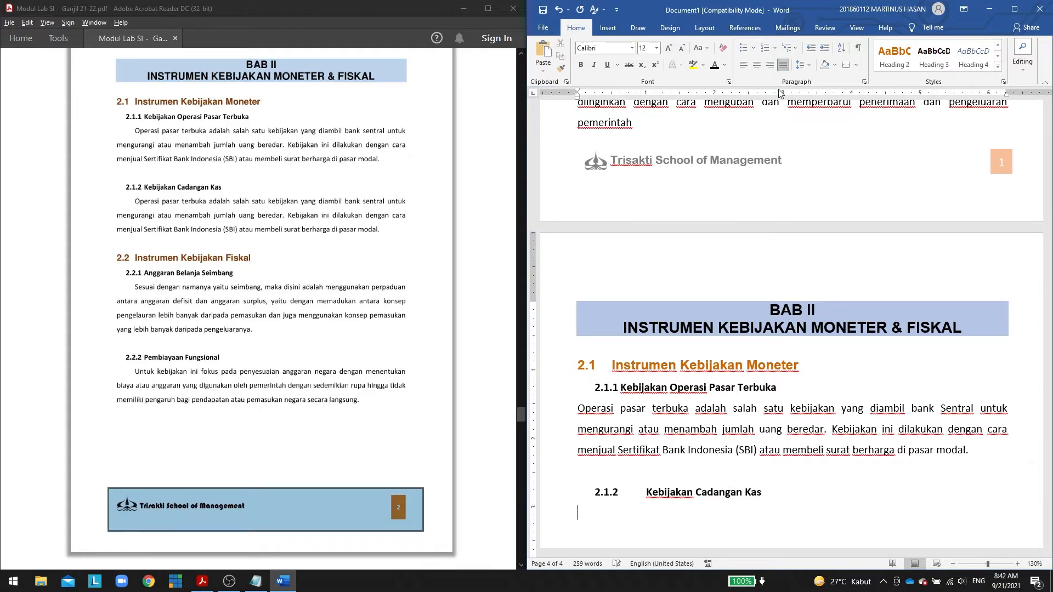
Enter the PDF's body paragraph under the 2.1.2 heading, from "Operasi pasar terbuka adalah" through "surat berharga di pasar modal.".
text(Operasi pasar terbuka adalah sa)
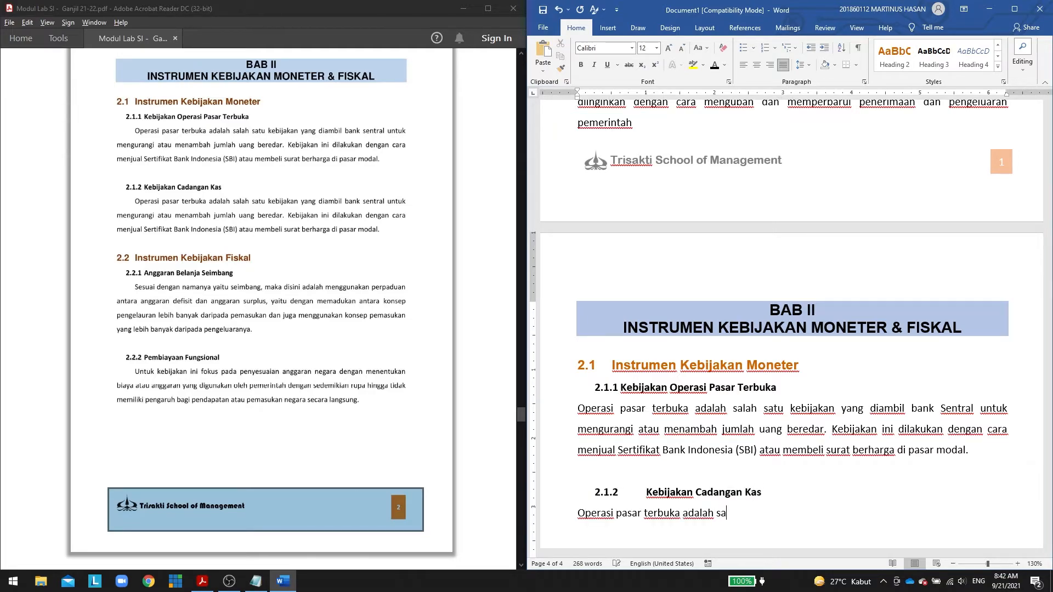
text(lah satu kebijakan y)
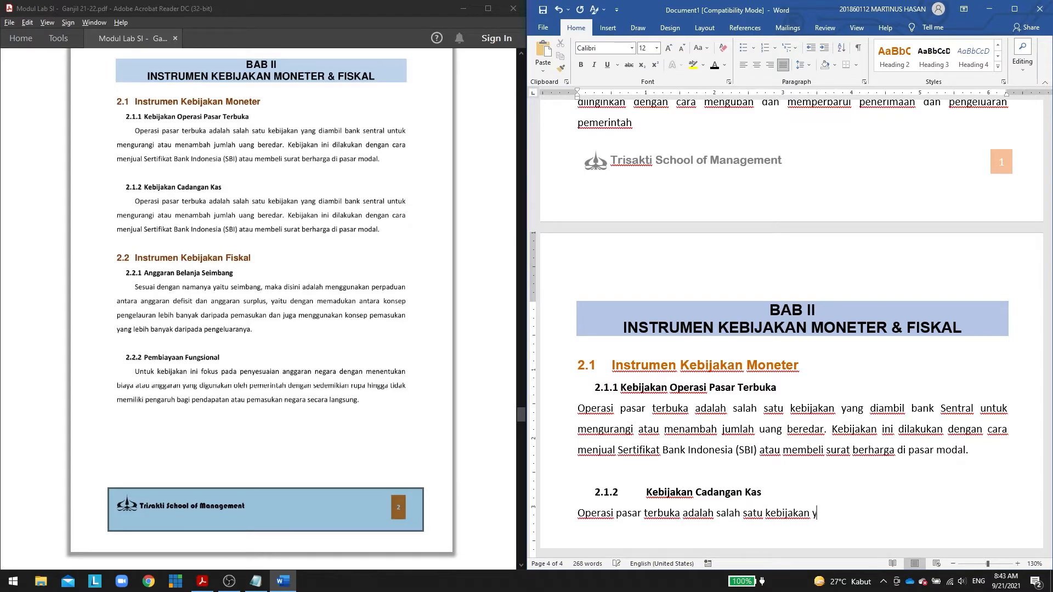
text(ang diambil bank sentra)
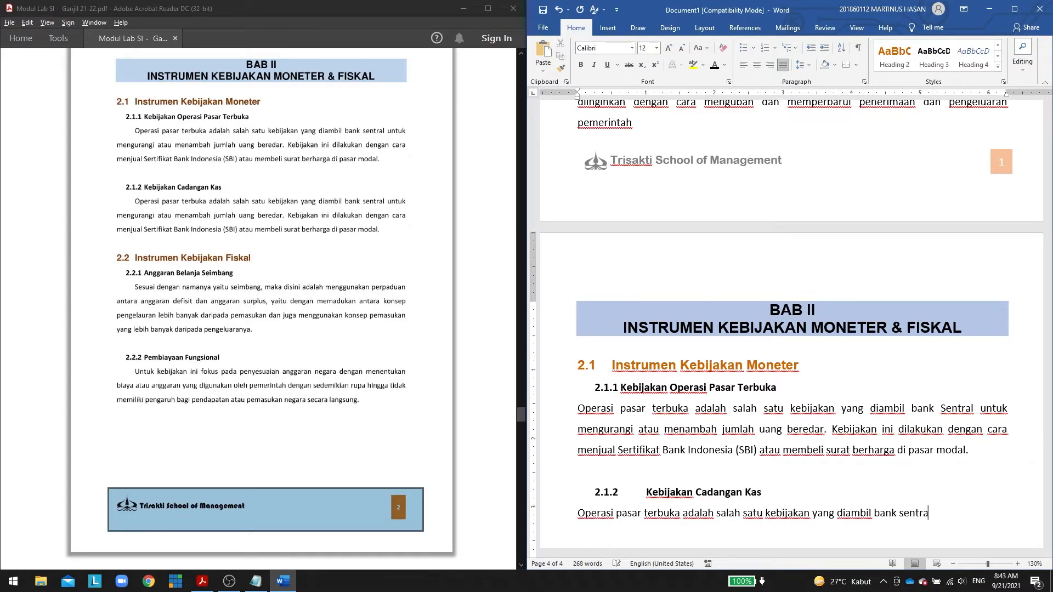
text(l untuk mengurangi atau)
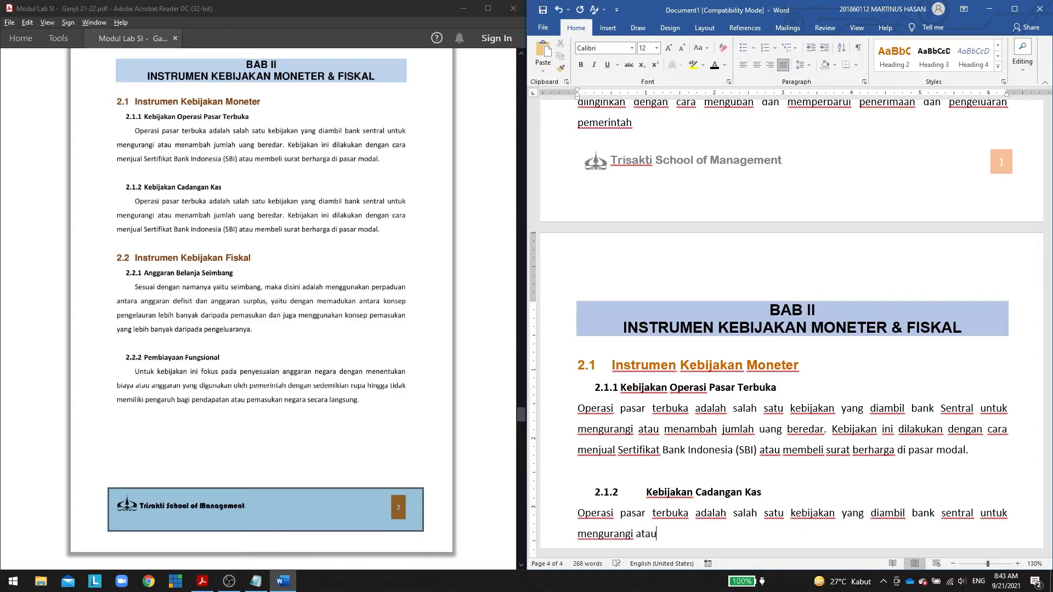
text( menambah jumlah u)
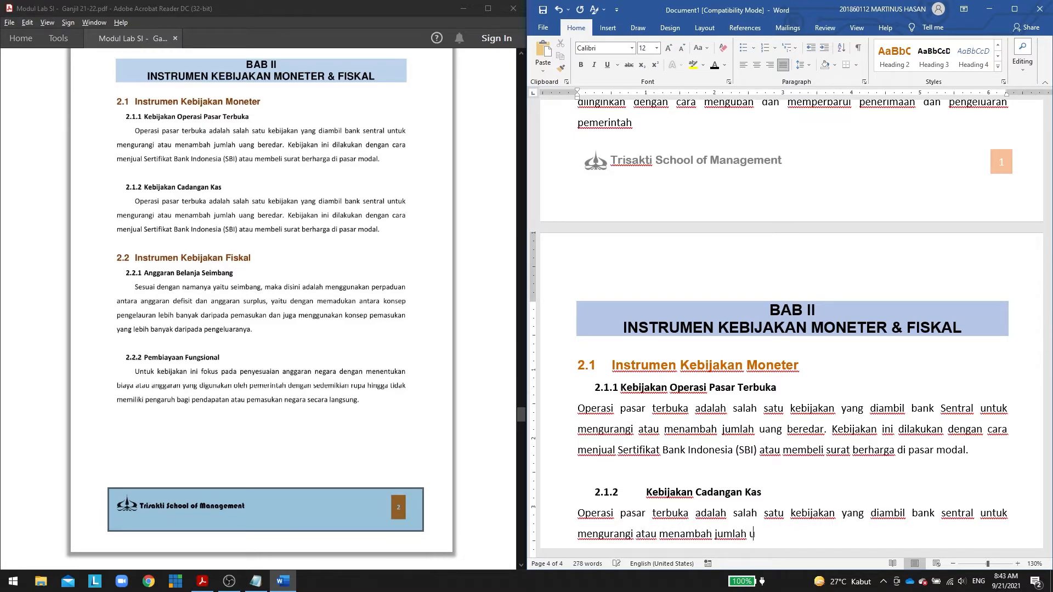
text(ang beredar. Kebija)
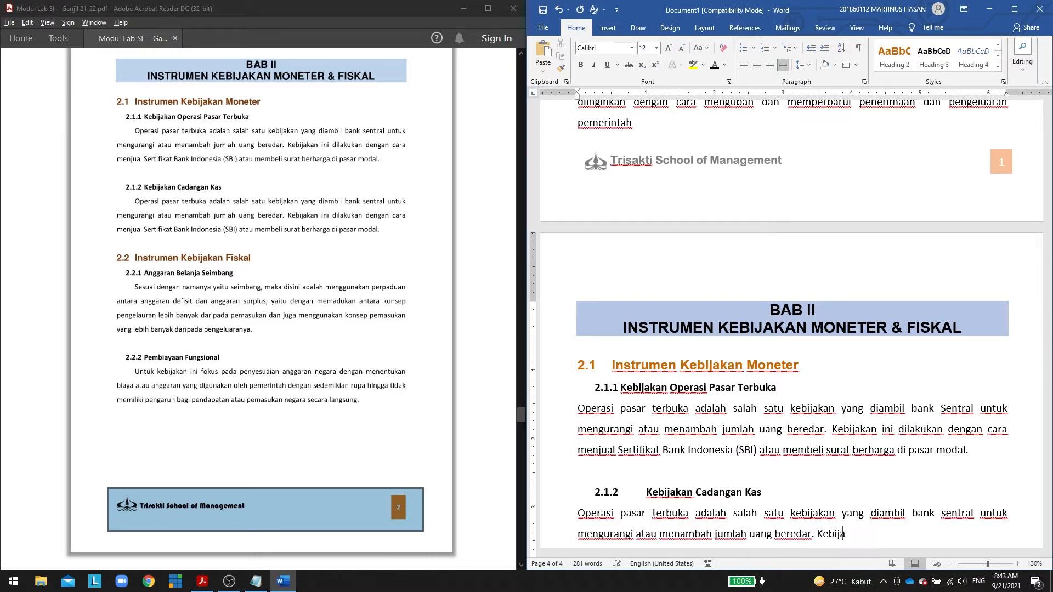
text(kan ini dilakukan dengan cara menjual Serti)
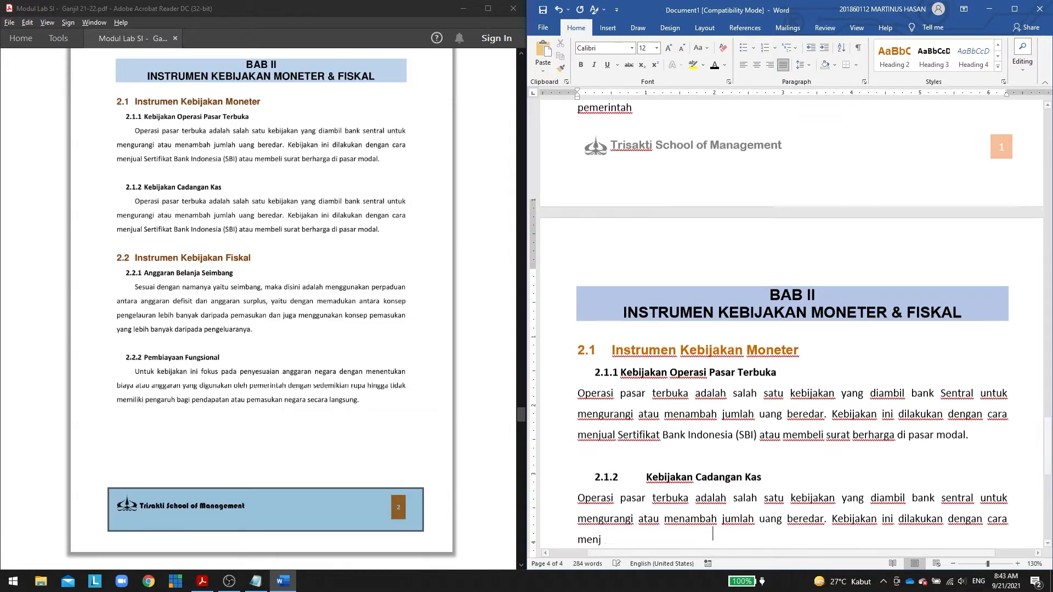
text(fikat )
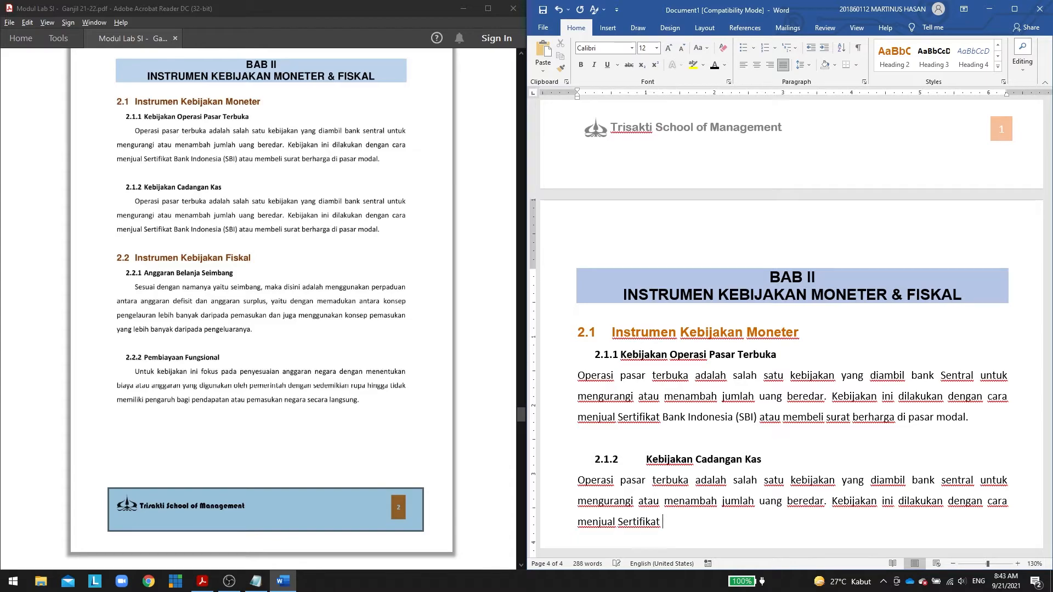
text(Bank Indonesia (SBI) atau membeli)
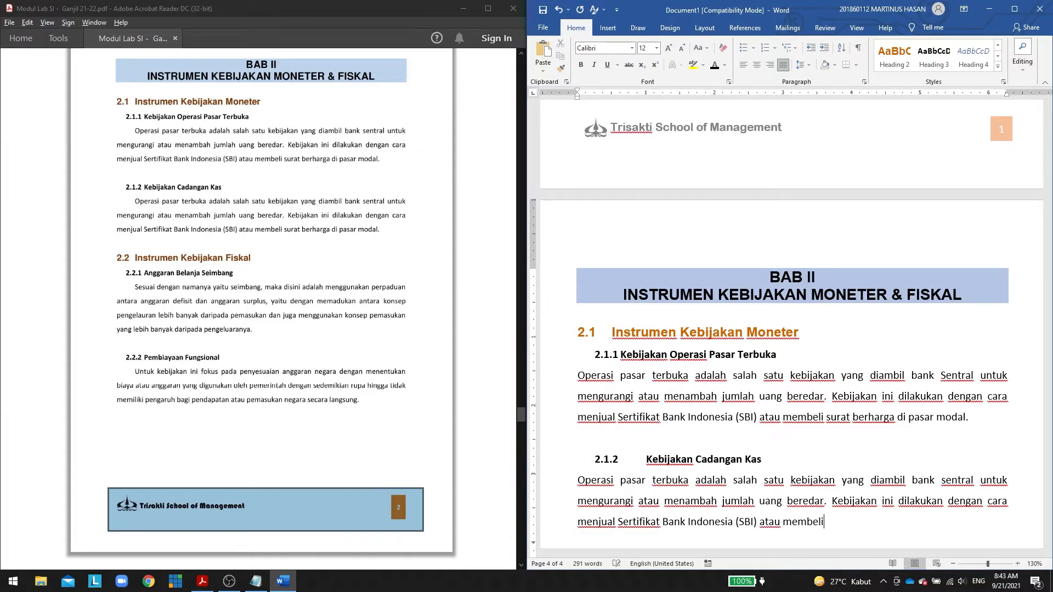
text( surat berharga d)
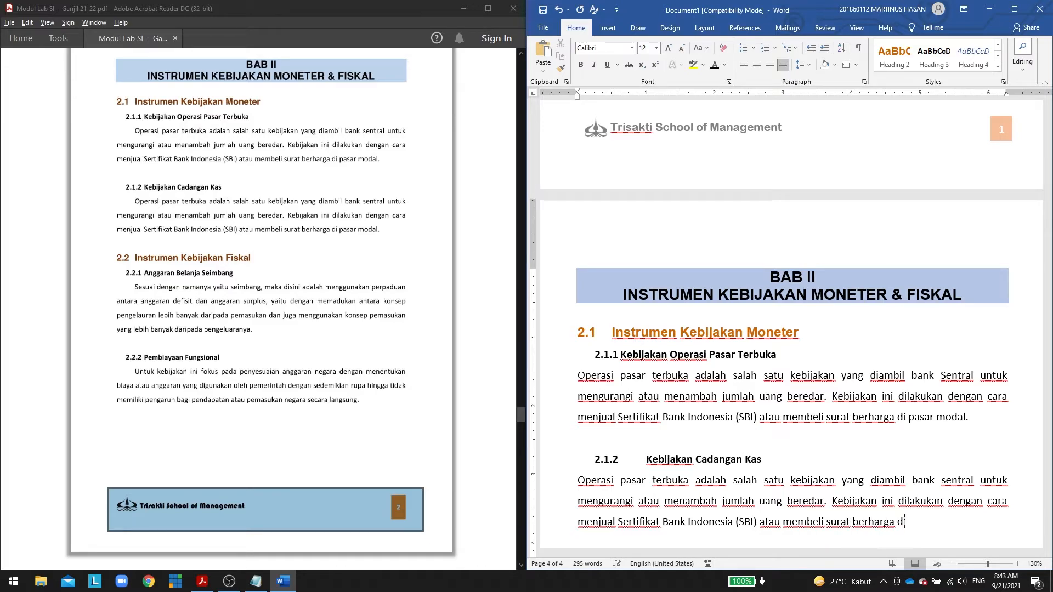
text(i pasar modal.)
Adjust the 2.1.2 heading's hanging indent so its title sits directly beside the number.
scroll(682, 310, down, 3)
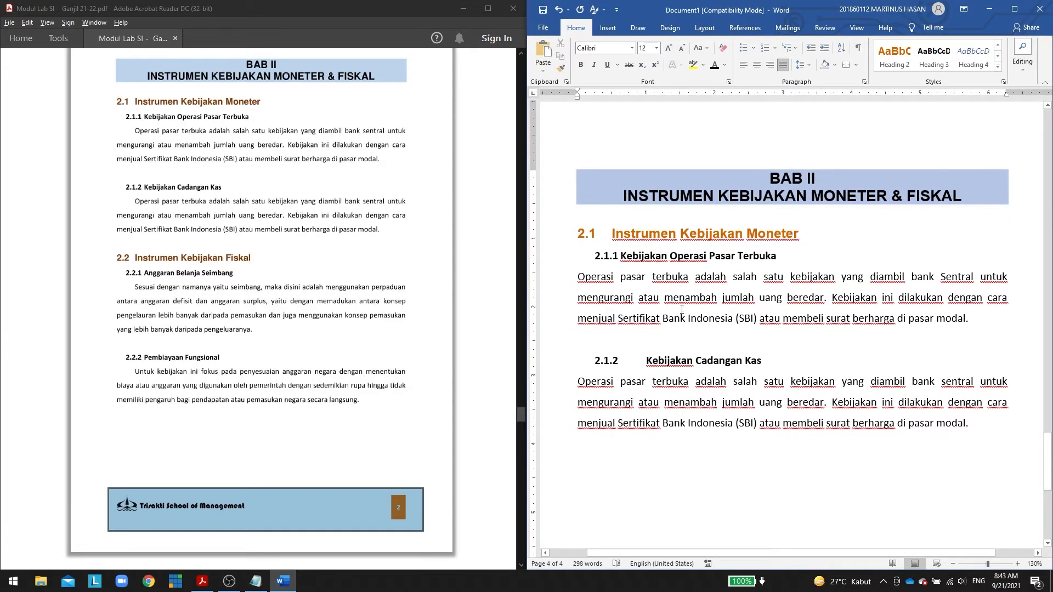
click(670, 361)
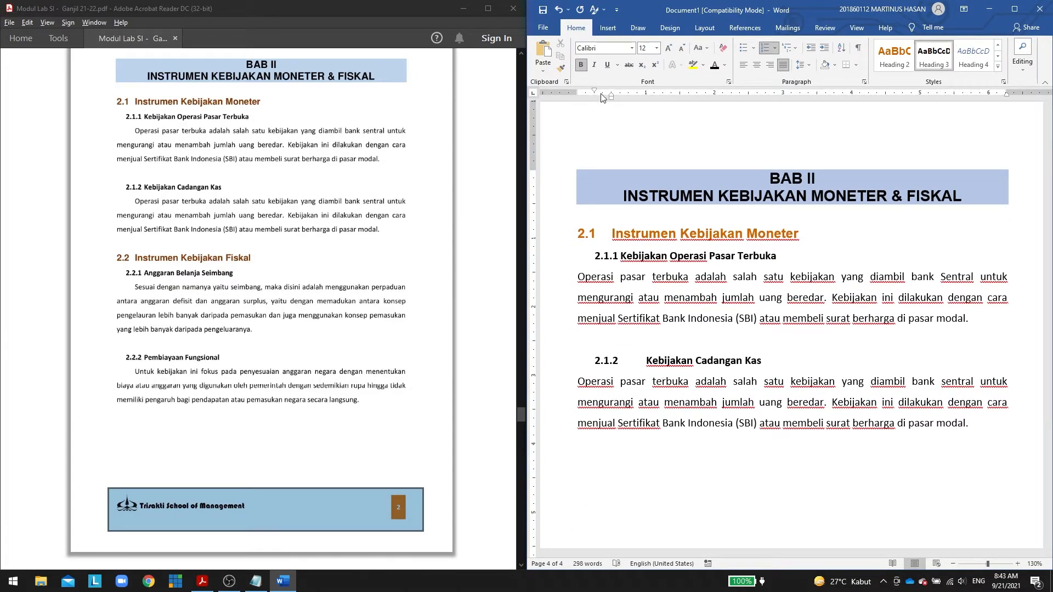
drag(611, 97, 619, 97)
Indent the first line of the body paragraphs under headings 2.1.1 and 2.1.2.
click(577, 276)
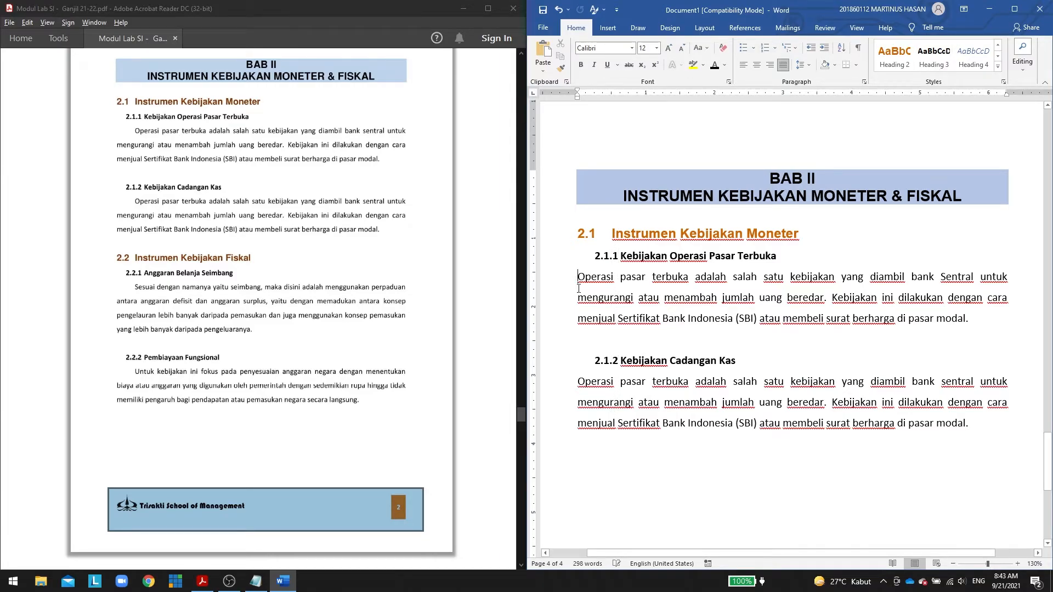
key(Tab)
click(569, 384)
click(578, 382)
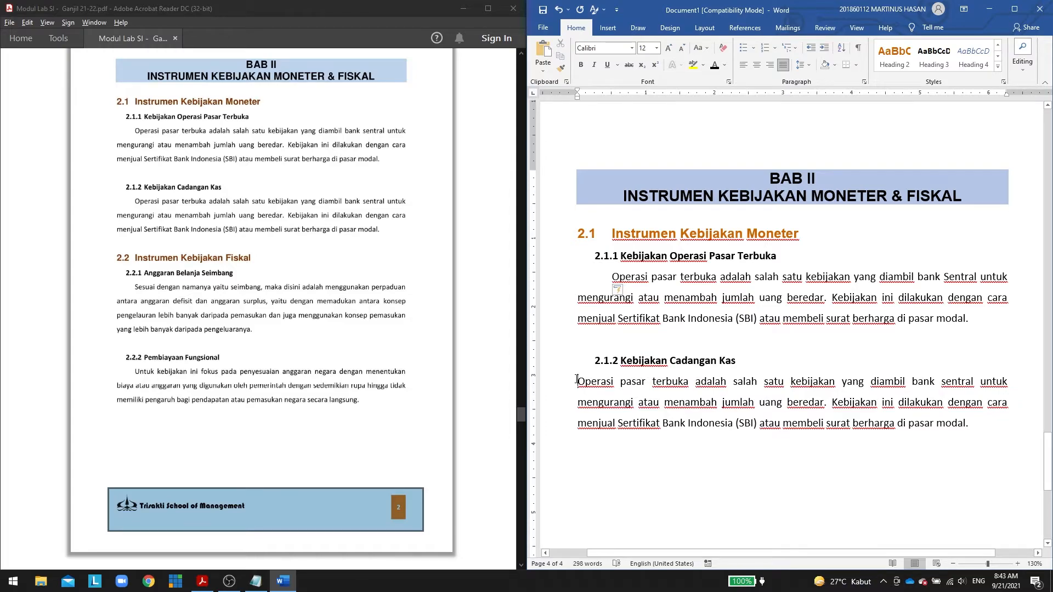
key(Tab)
Leave a blank line below the 2.1.2 paragraph and add a Heading 2 line numbered 2.2.
scroll(878, 416, down, 3)
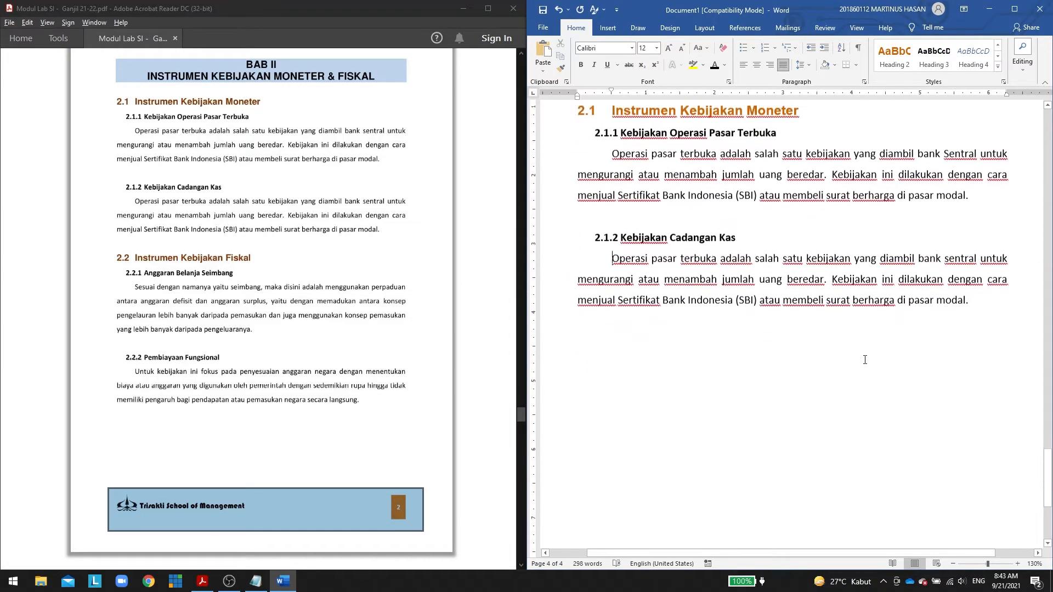
scroll(863, 360, up, 3)
scroll(769, 335, down, 1)
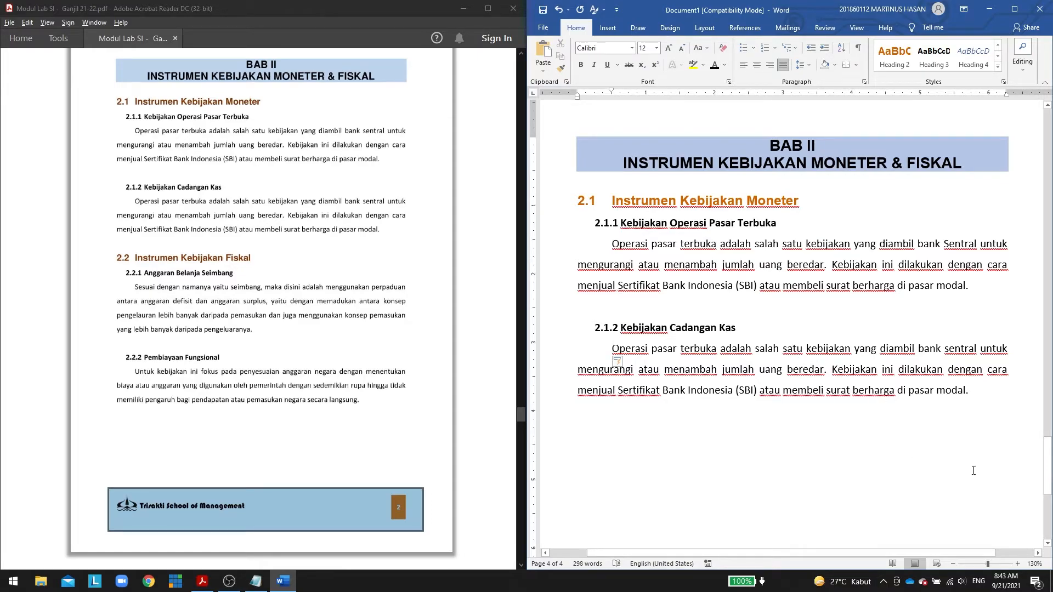
key(Return)
click(896, 57)
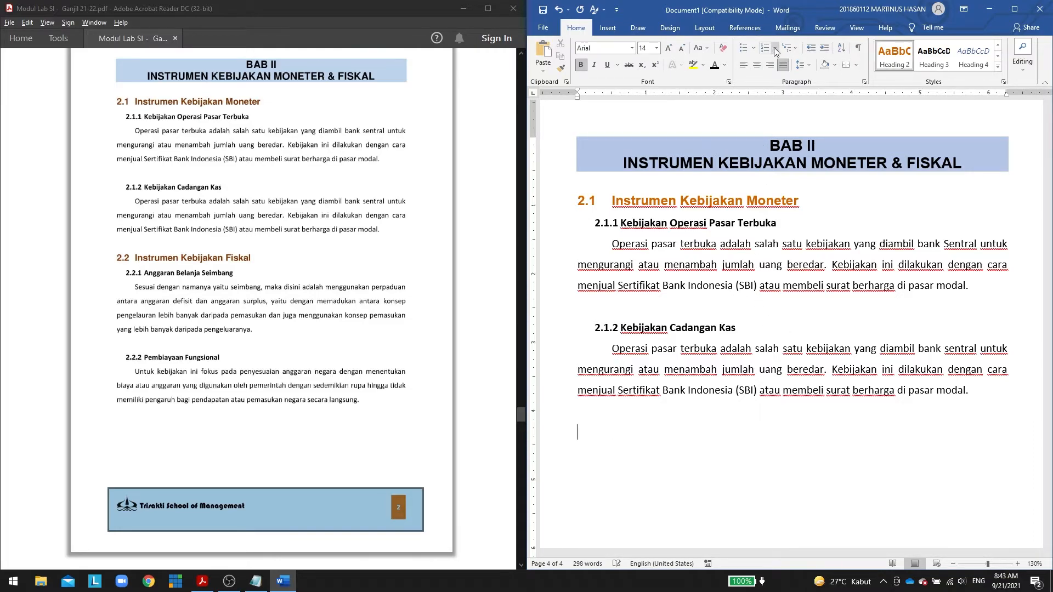
click(776, 49)
click(828, 101)
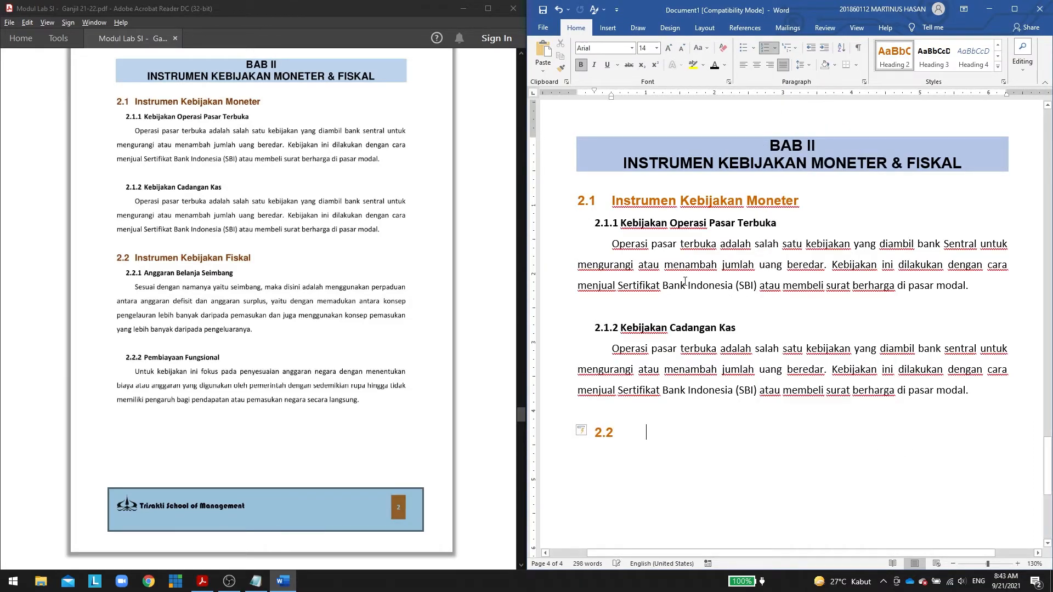
Copy "Instrumen Kebijakan Fiskal" from Notepad into Word's 2.2 heading and shift the heading's number to the page's left text margin.
key(alt+Tab)
click(849, 173)
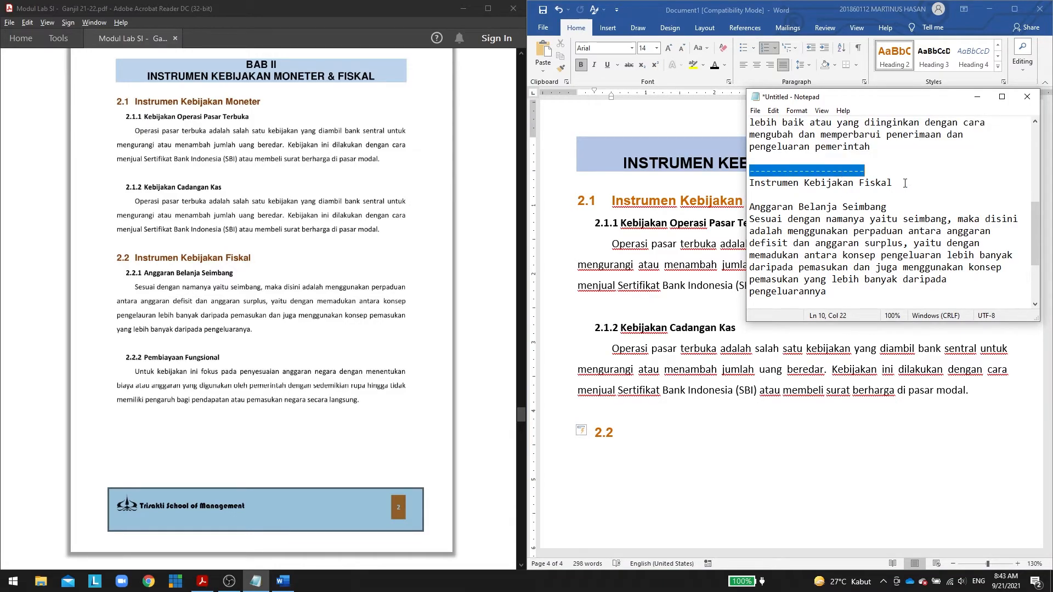
drag(895, 182, 738, 186)
key(ctrl+c)
key(alt+Tab)
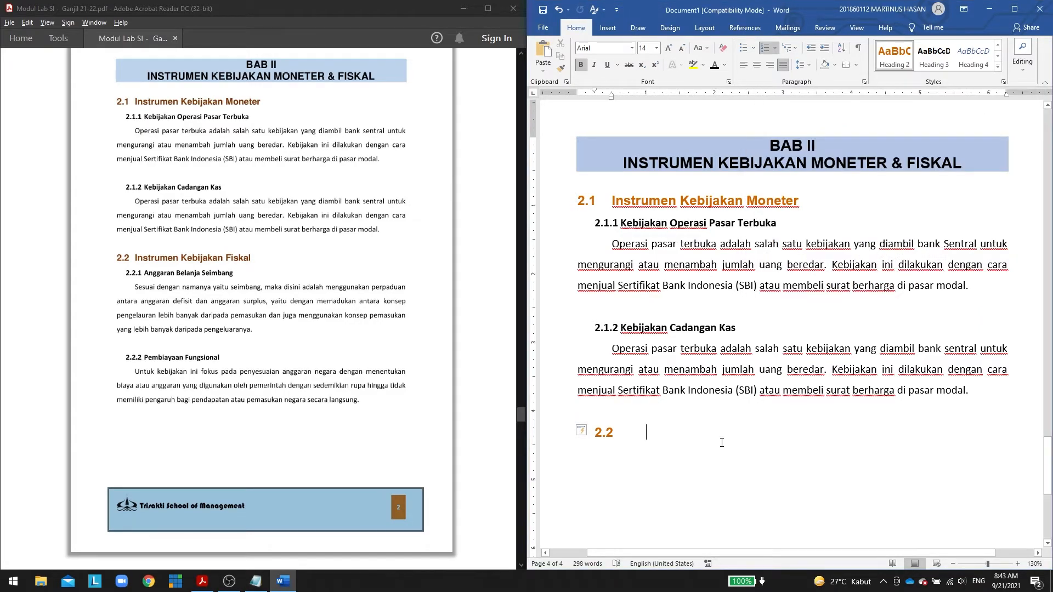
key(ctrl+v)
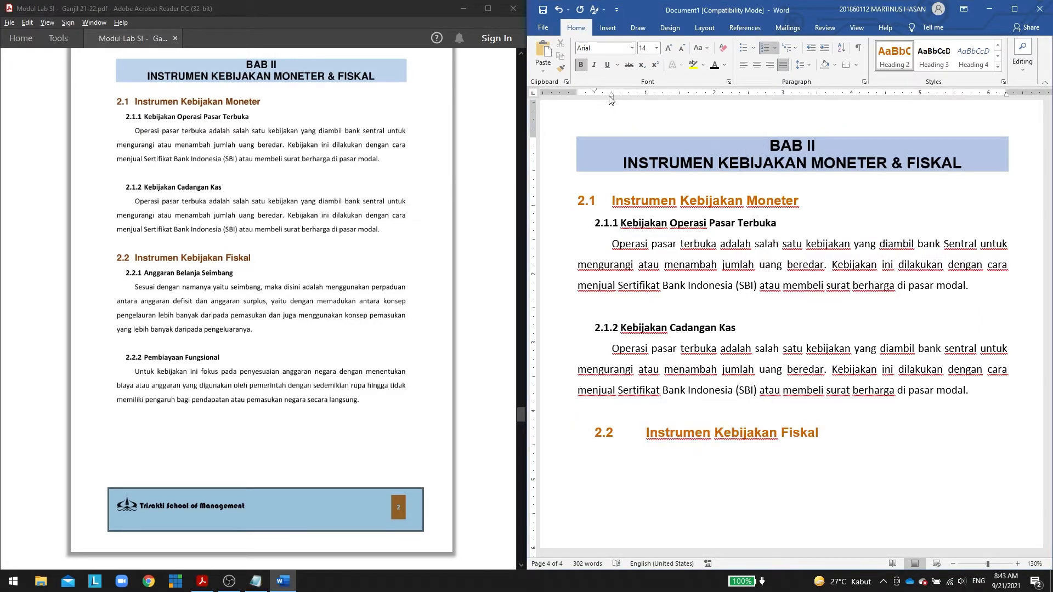
drag(610, 97, 597, 106)
Start a new Heading 3 line below the 2.2 heading.
key(Return)
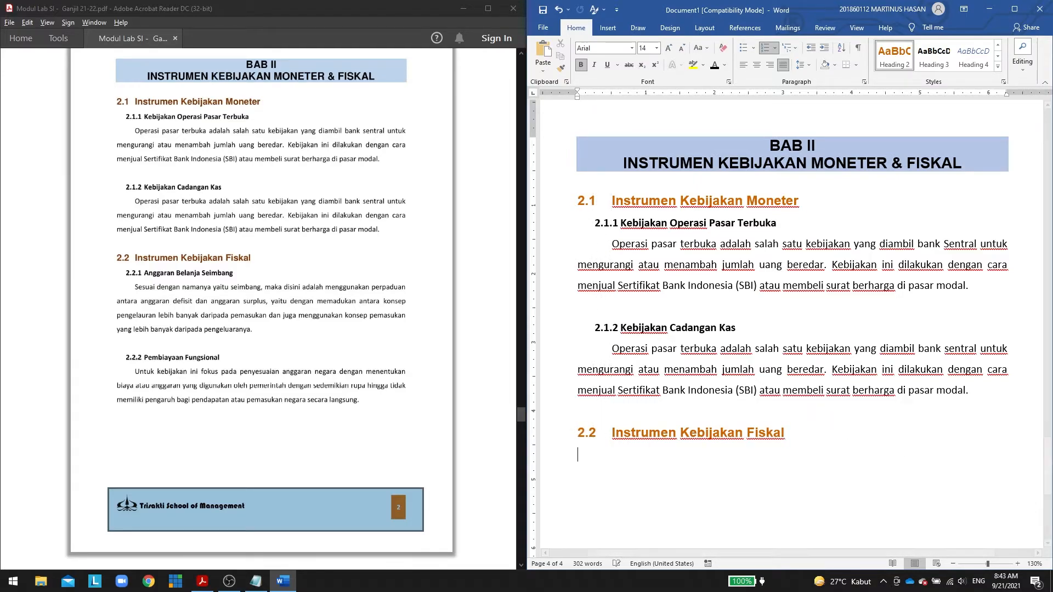
click(934, 57)
Try numbering the new Heading 3 line with the two-level 2.1, 2.2, 2.3 format from the numbering library.
click(775, 47)
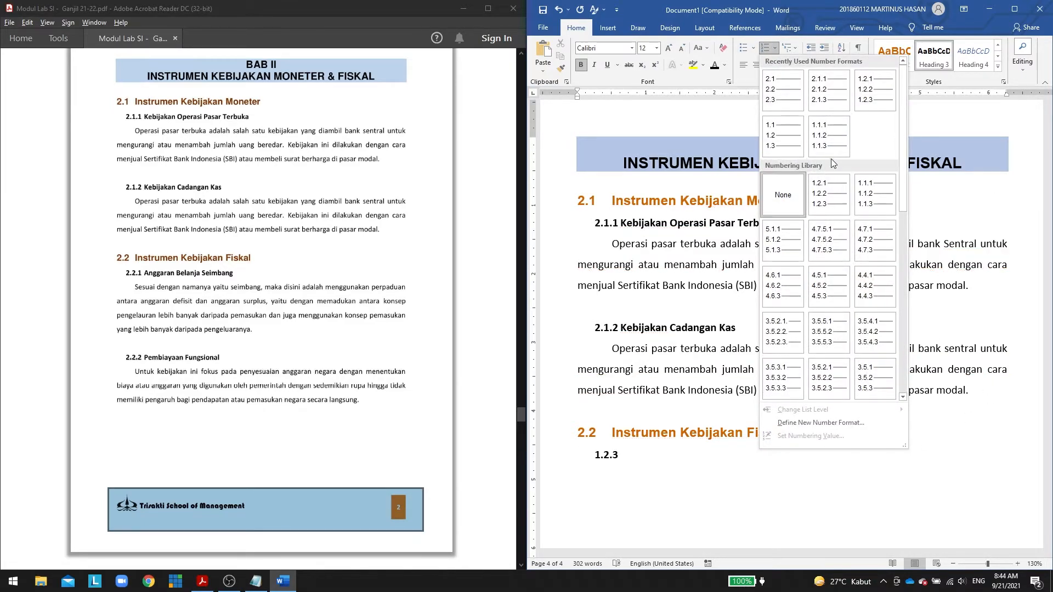
scroll(829, 239, down, 3)
scroll(829, 263, up, 3)
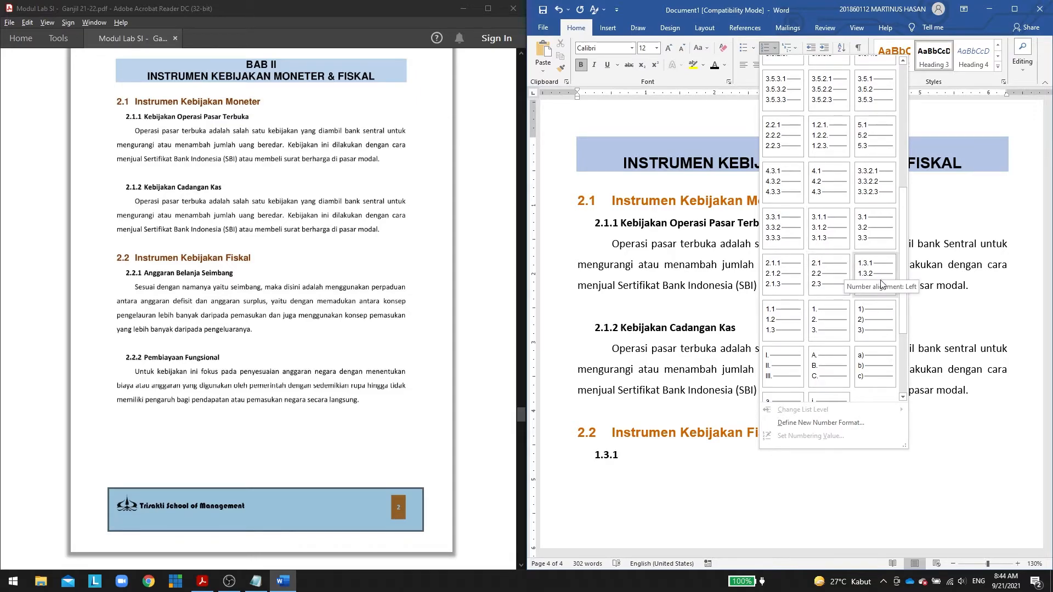
scroll(849, 253, up, 6)
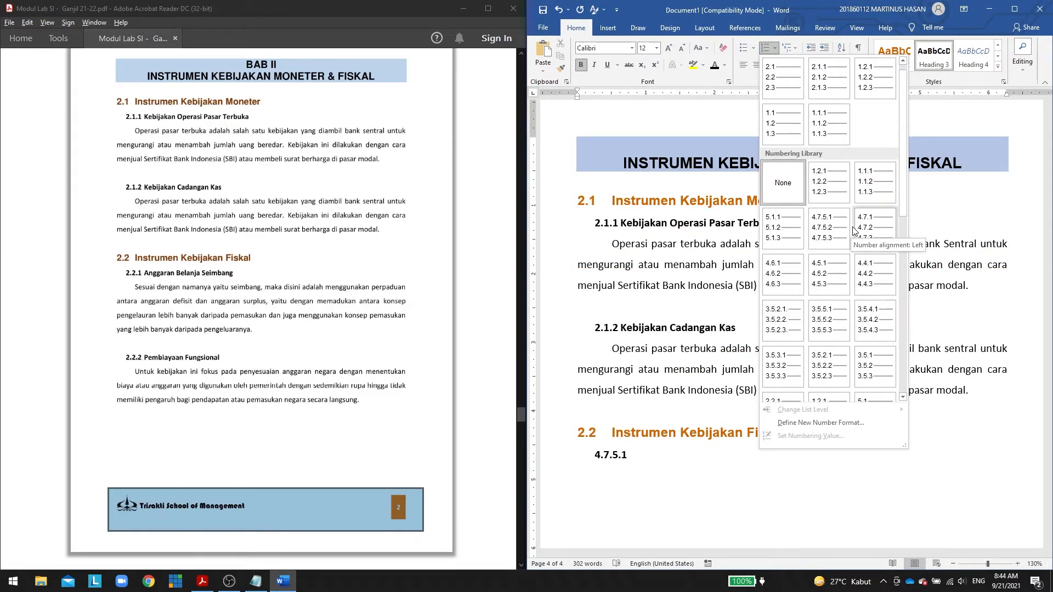
scroll(856, 207, up, 1)
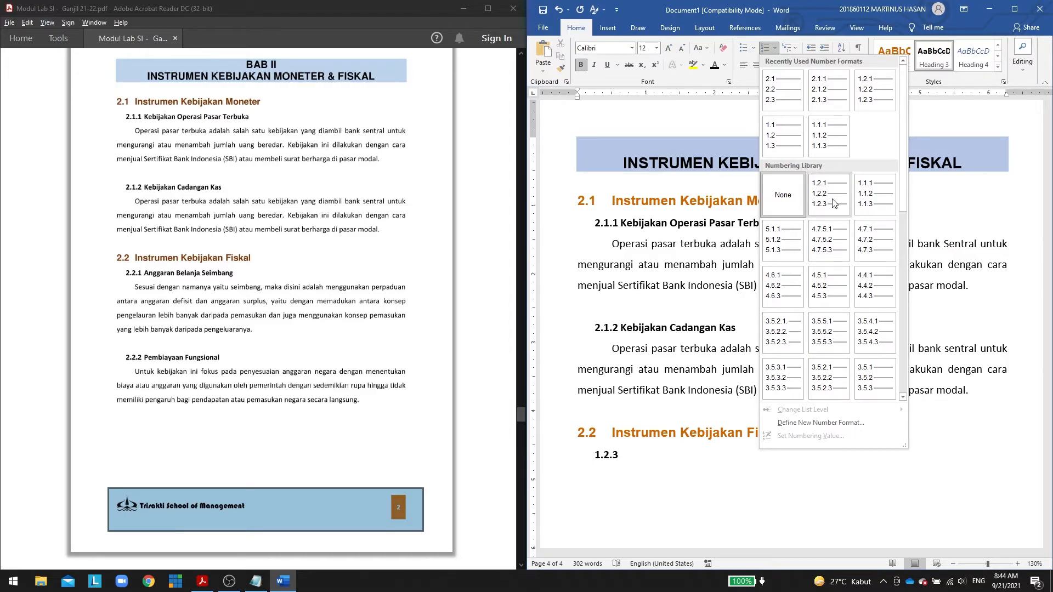
scroll(848, 242, down, 6)
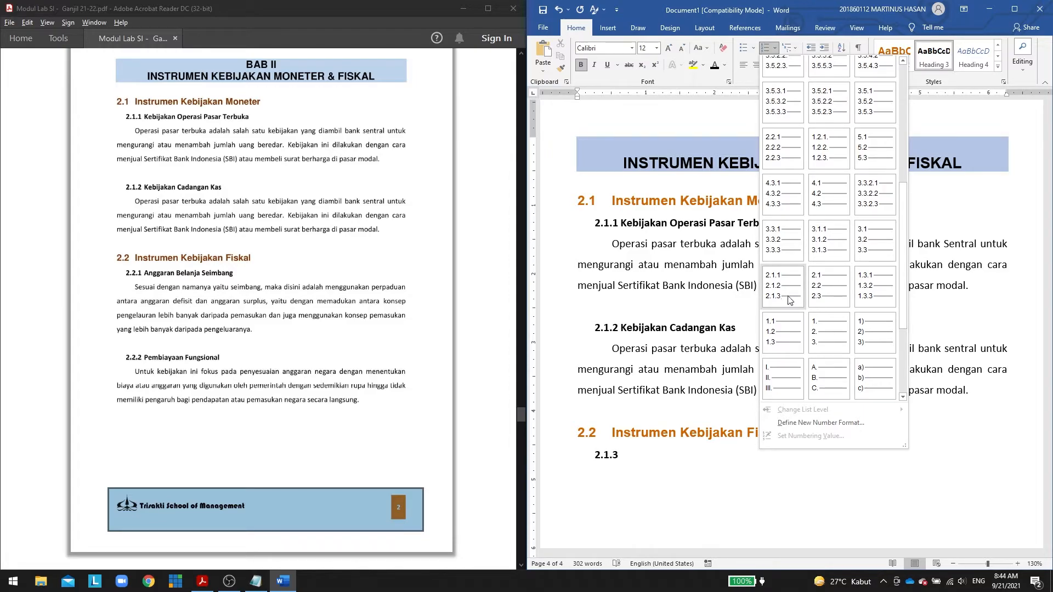
click(844, 291)
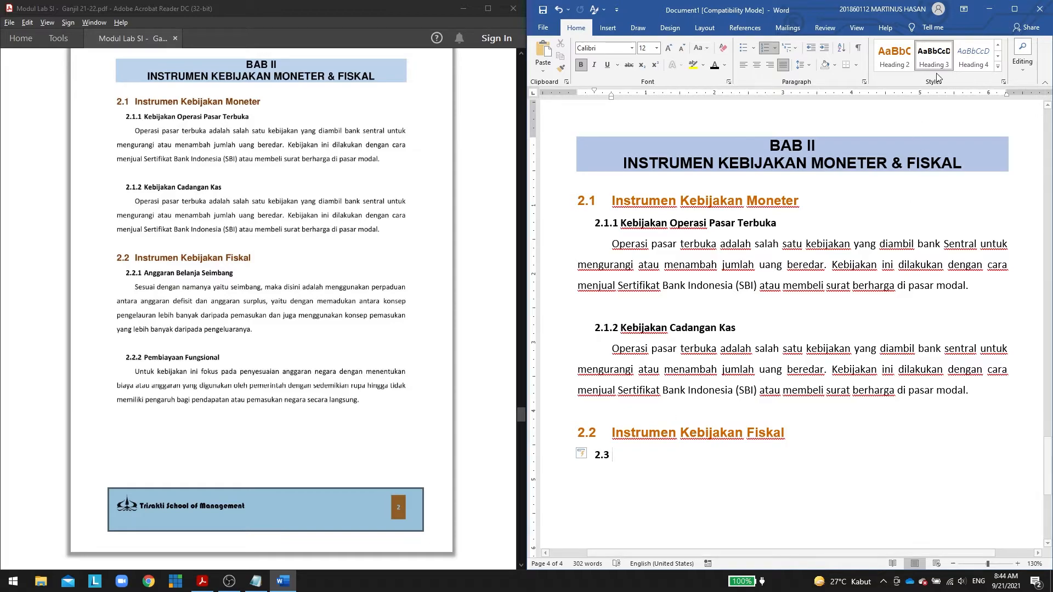
click(775, 49)
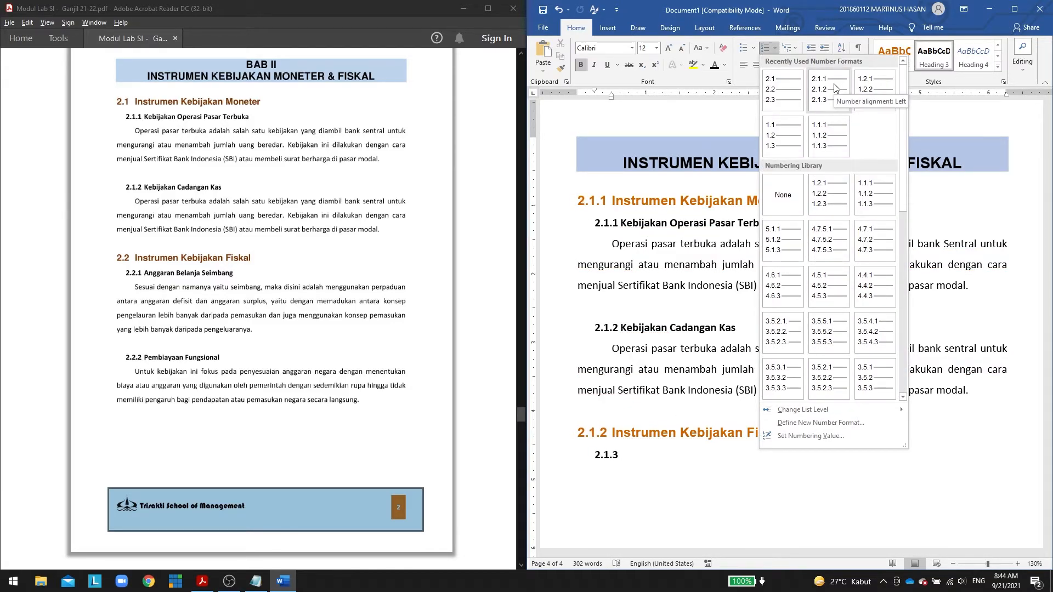
click(960, 238)
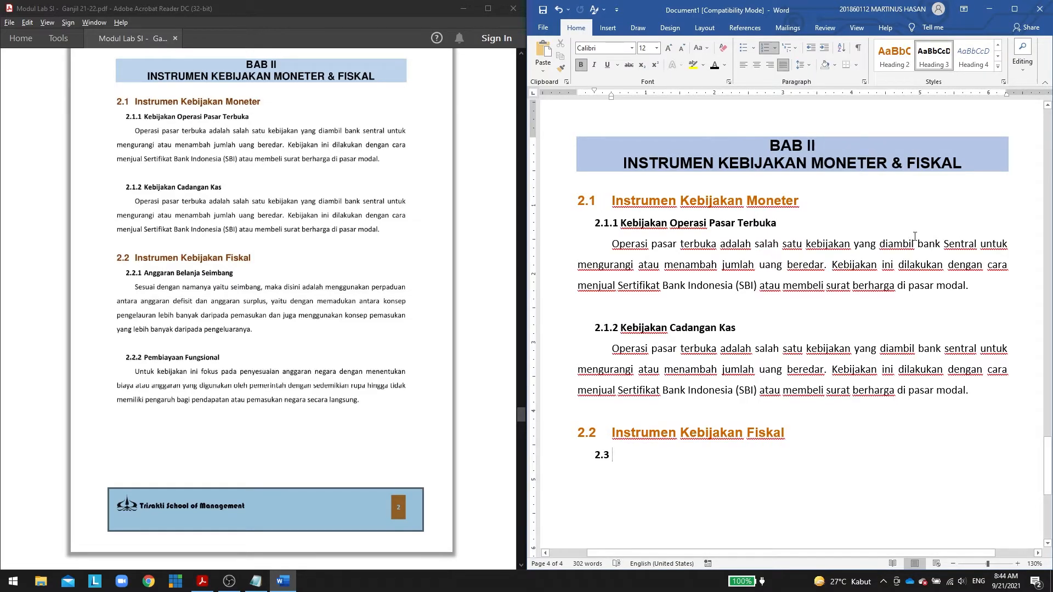
Number the Heading 3 line with the 2.1.1, 2.1.2, 2.1.3 format and define a new number format from it, changing its prefix to 2.2.
click(775, 48)
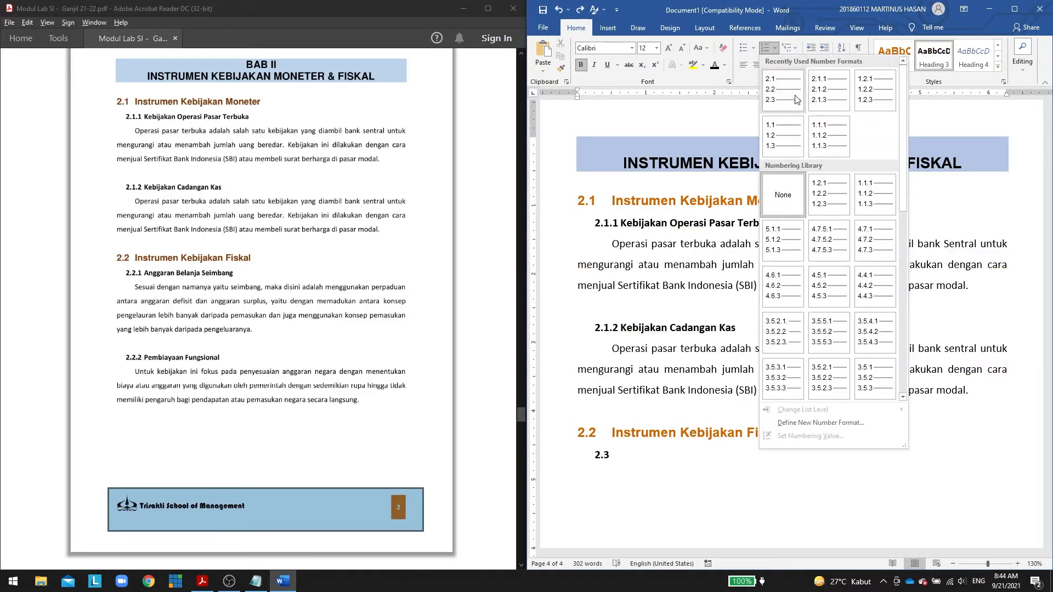
click(828, 93)
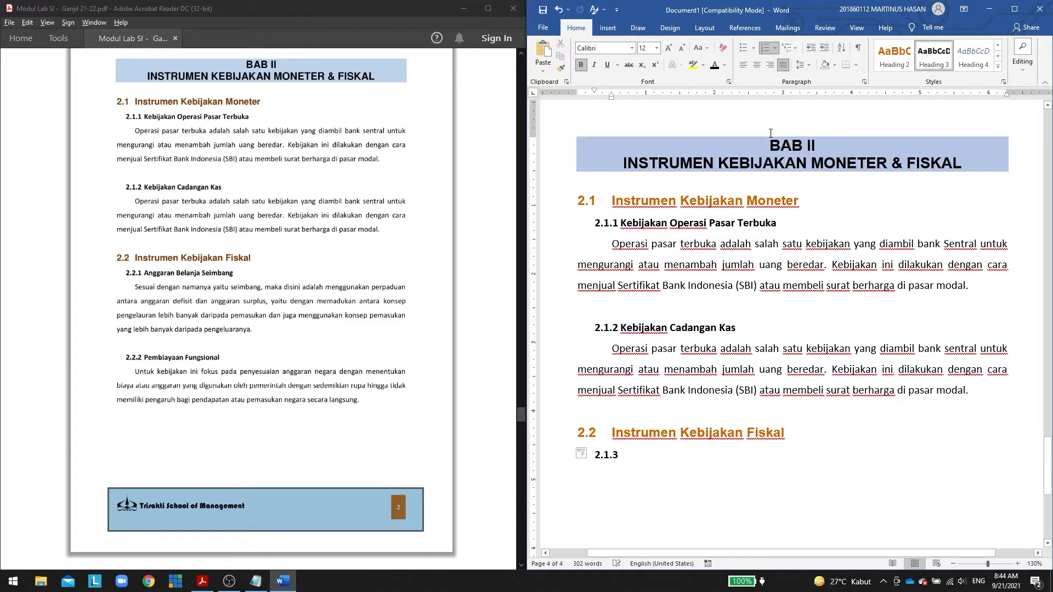
click(774, 48)
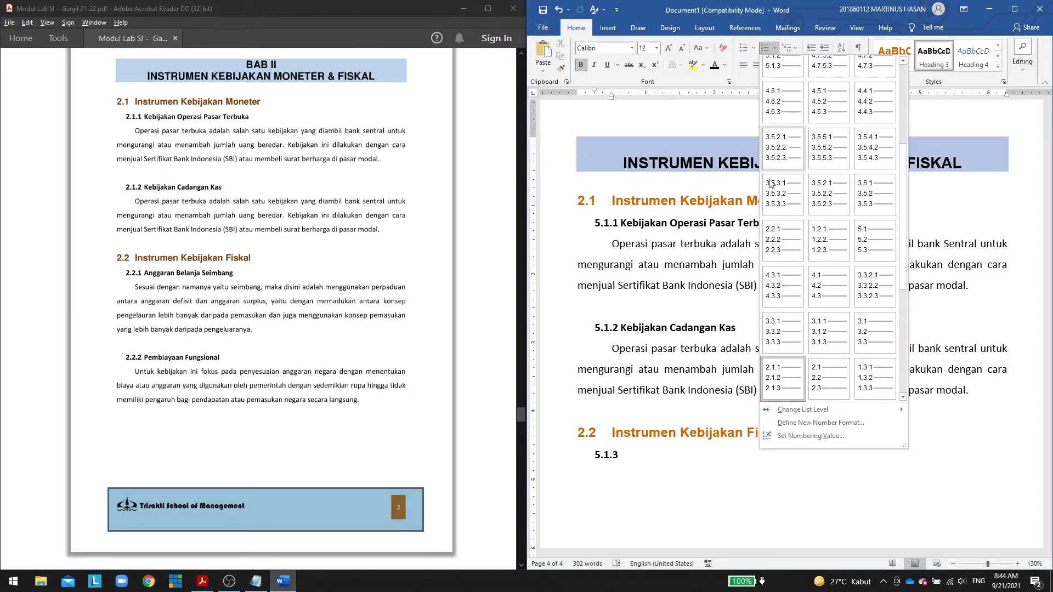
click(791, 423)
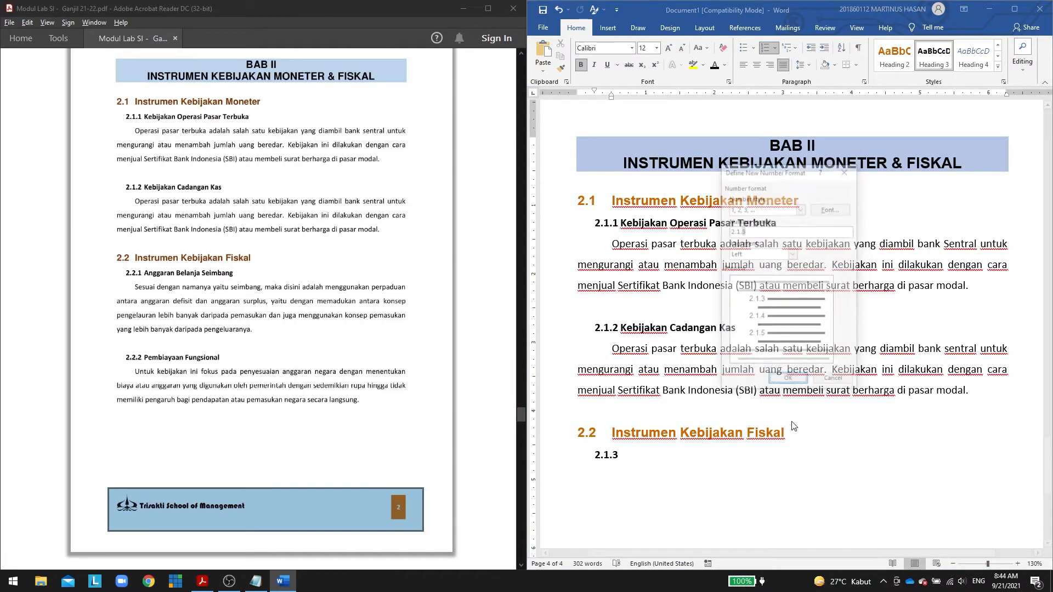
click(734, 232)
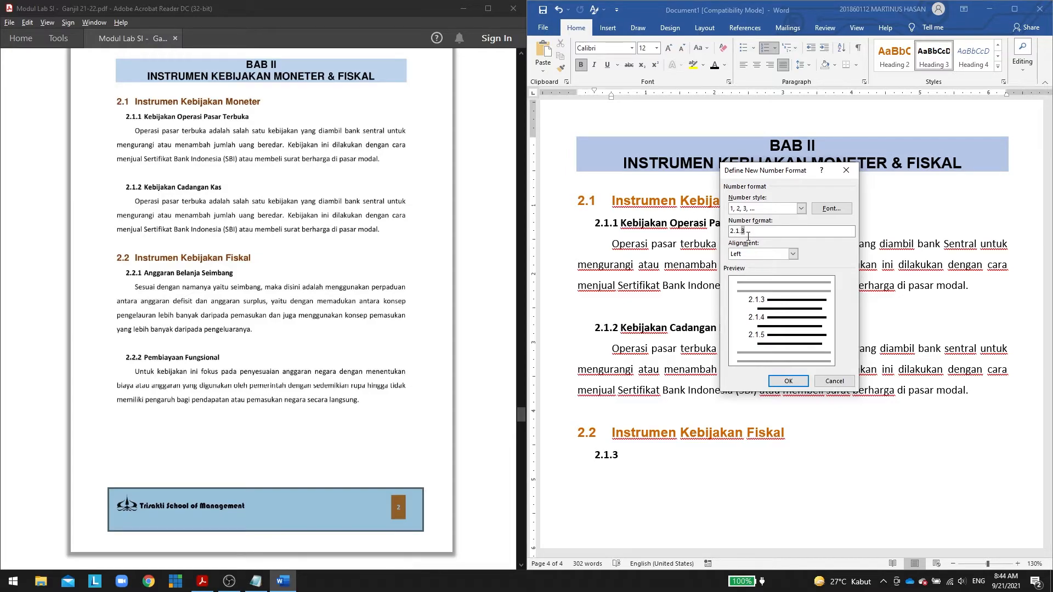
key(BackSpace)
text(2)
click(794, 380)
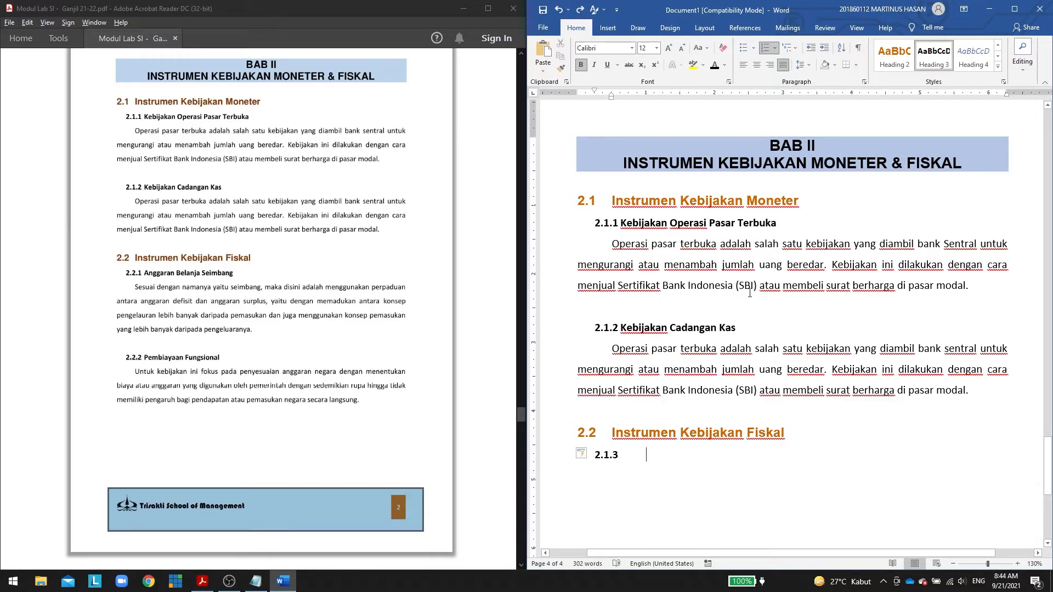
Clear the current number from the Heading 3 line below 2.2 and apply the 2.2.1, 2.2.2, 2.2.3 number format.
key(BackSpace)
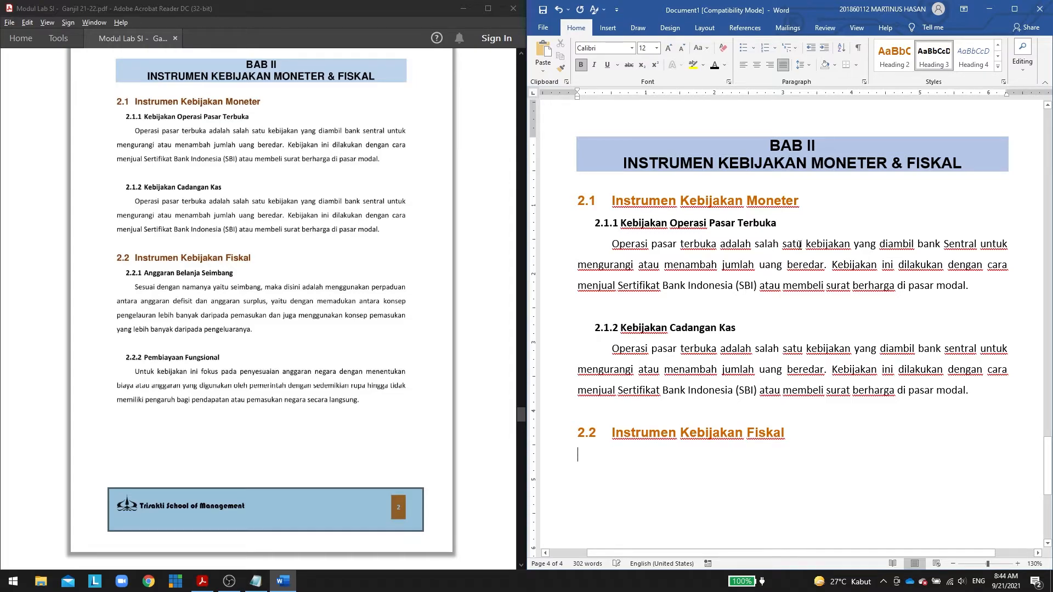
click(778, 49)
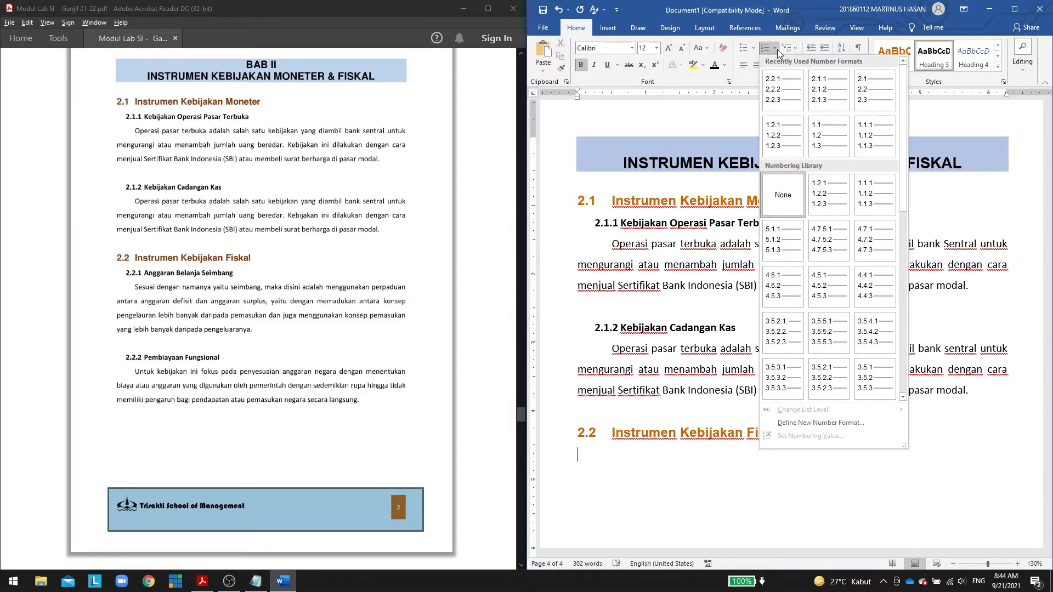
click(784, 97)
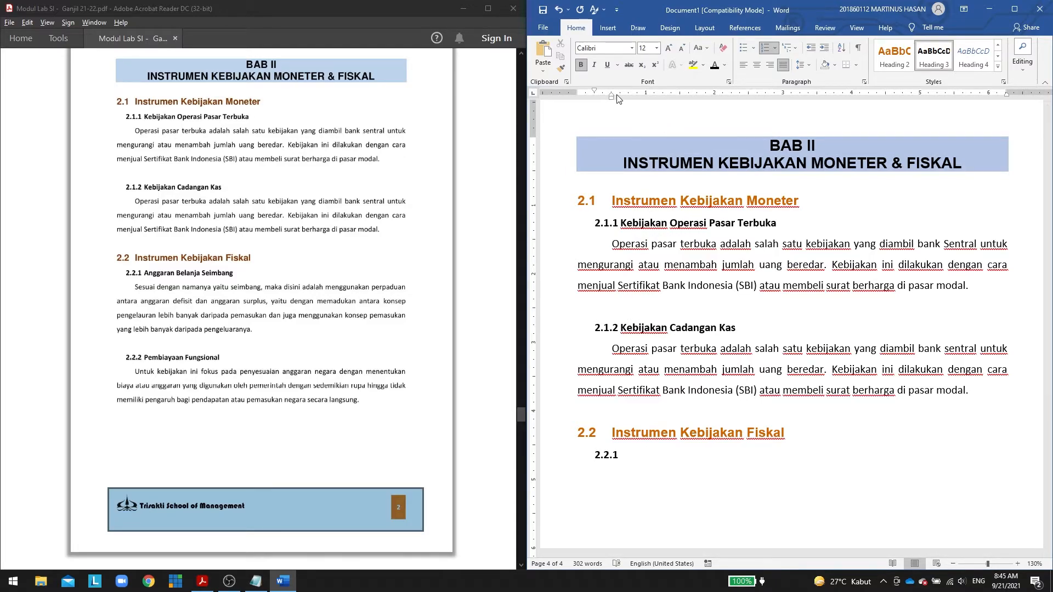
Copy "Anggaran Belanja Seimbang" from Notepad into Word's 2.2.1 heading and tighten the hanging indent between its number and text.
mouse_move(618, 98)
mouse_down()
mouse_move(628, 100)
mouse_move(618, 97)
mouse_up()
key(alt+Tab)
scroll(794, 203, down, 2)
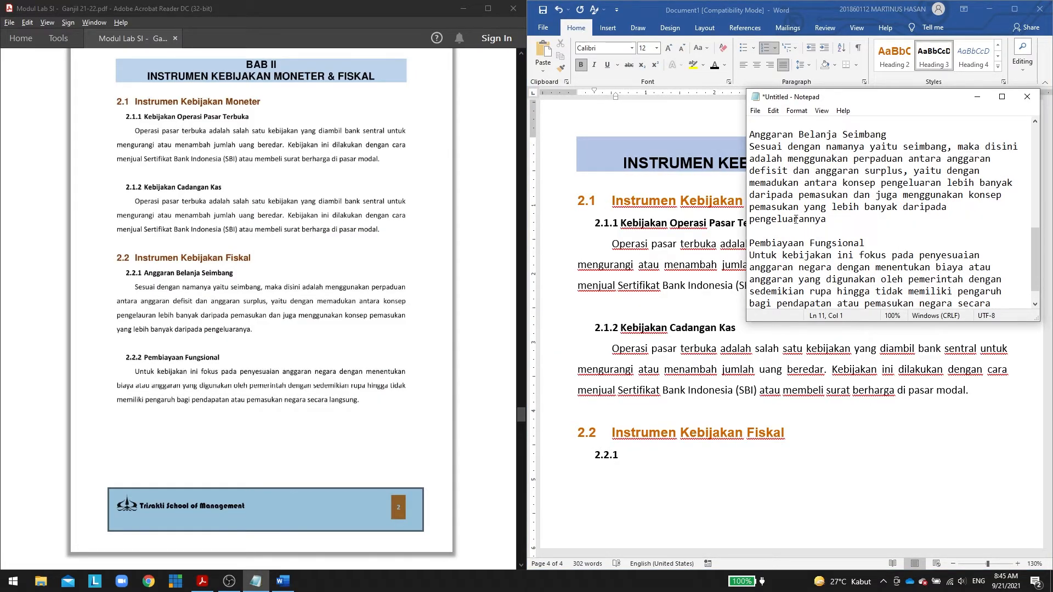
scroll(877, 208, up, 2)
drag(892, 206, 749, 207)
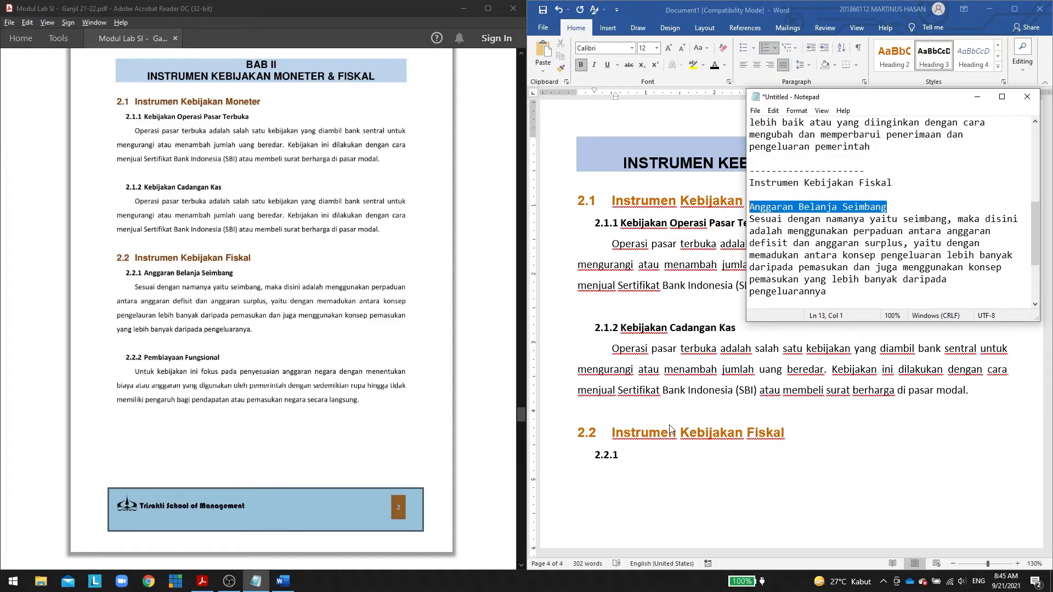
key(ctrl+c)
click(670, 477)
key(ctrl+v)
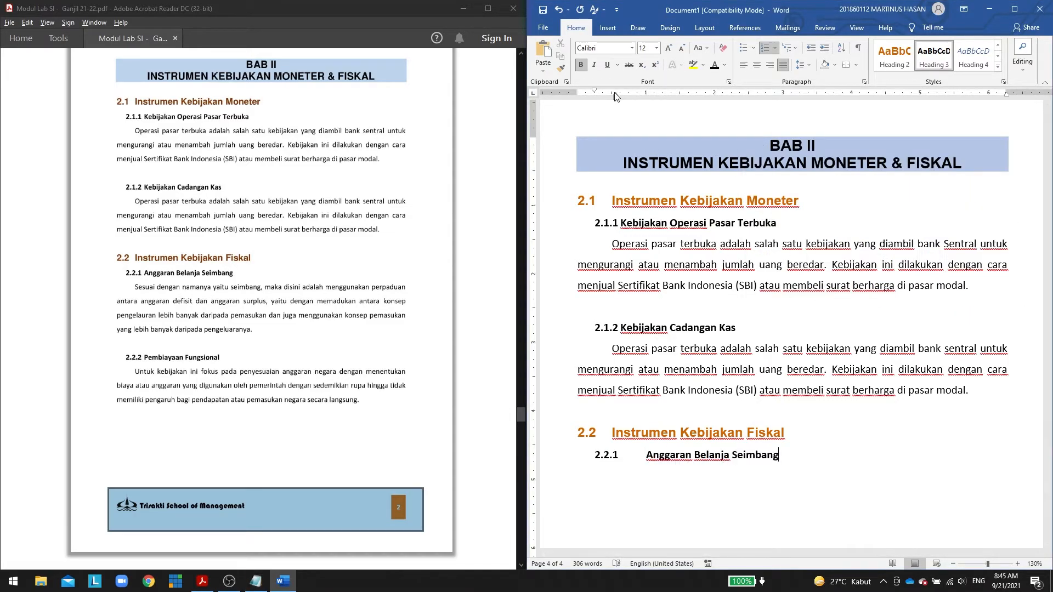
drag(616, 98, 622, 99)
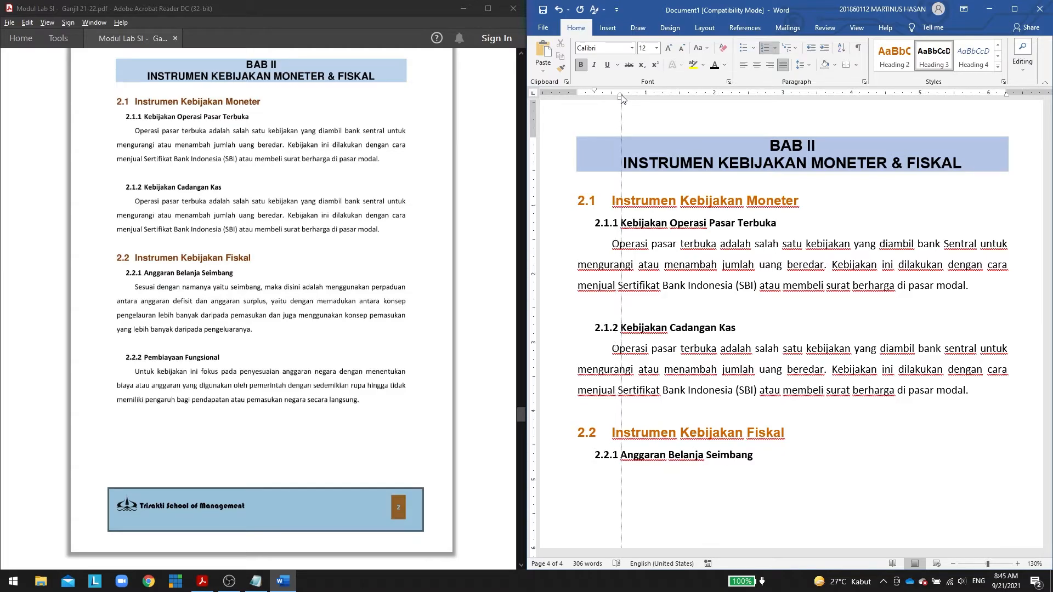
Copy the paragraph starting "Sesuai dengan namanya" from Notepad onto a new line below Word's 2.2.1 heading and end it with a period.
key(alt+Tab)
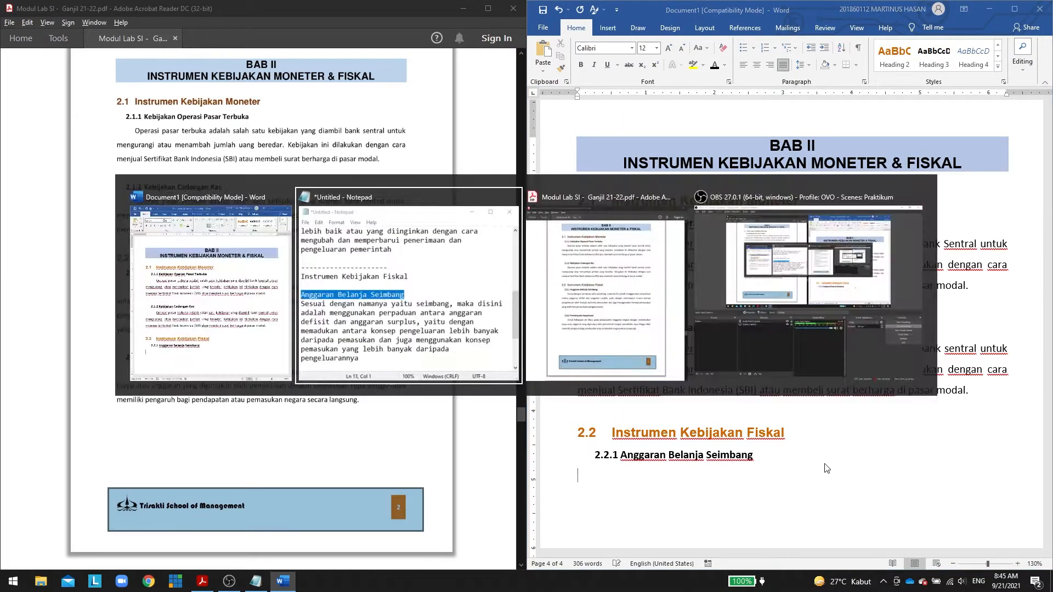
drag(839, 296, 749, 218)
key(ctrl+c)
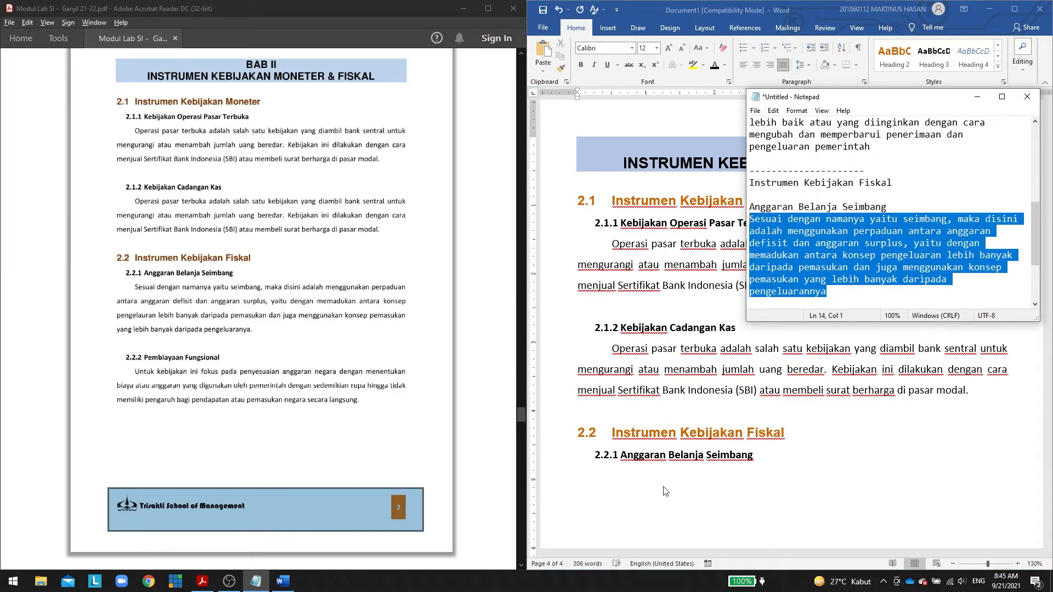
key(alt+Tab)
key(ctrl+v)
text(.)
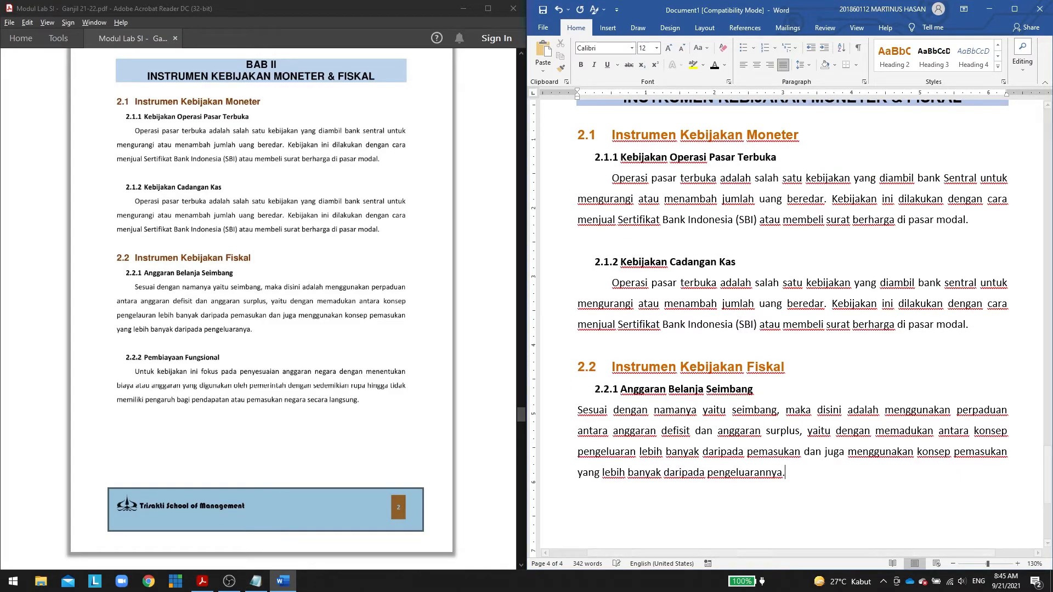
Indent the first line of the paragraph below heading 2.2.1 by about 0.5 inch.
scroll(593, 252, down, 3)
click(580, 312)
key(Tab)
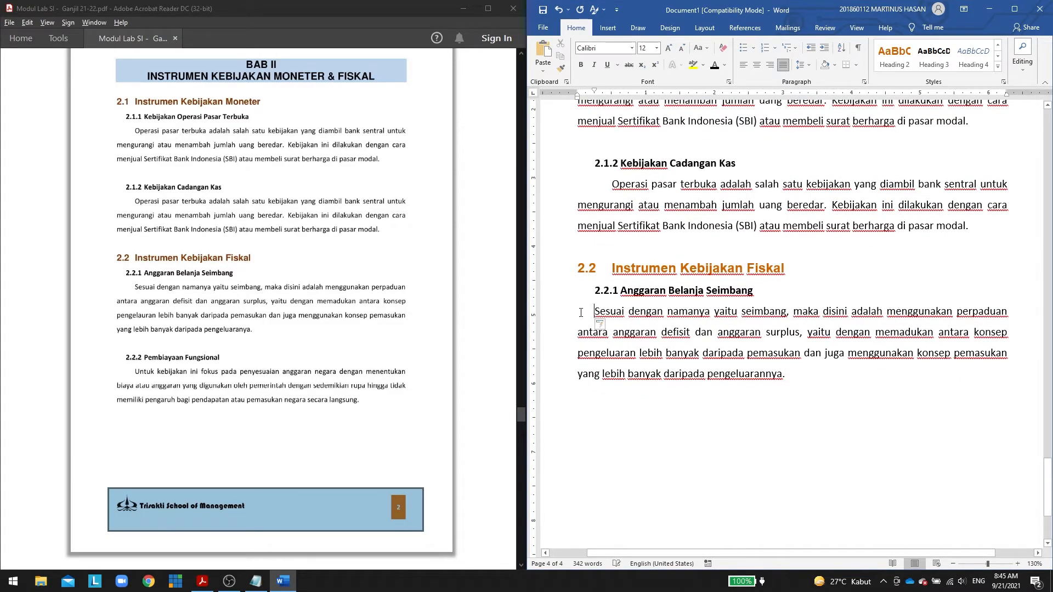
scroll(819, 373, down, 3)
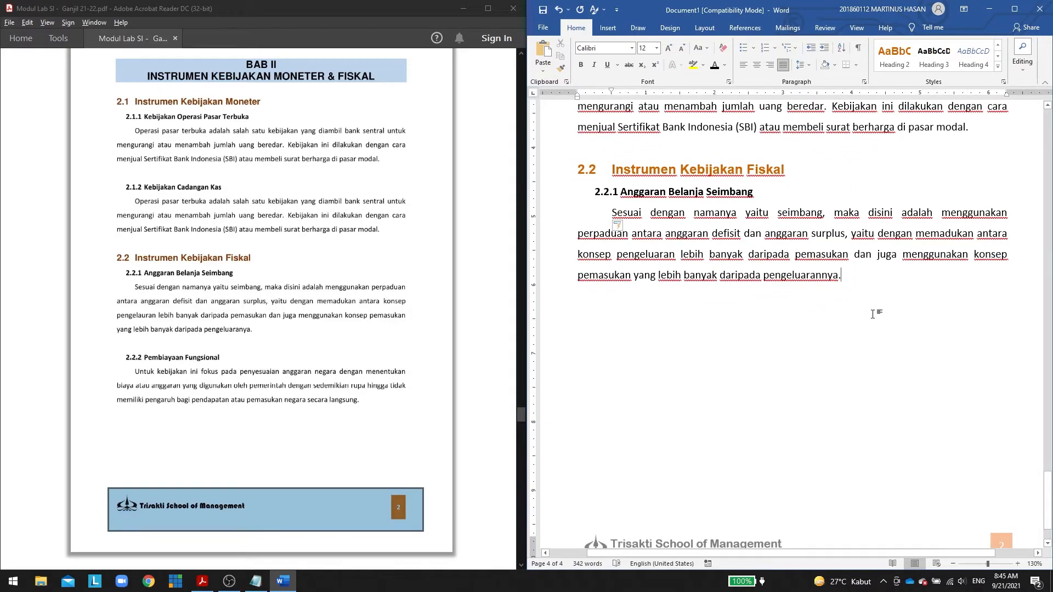
Leave a blank line below the 2.2.1 paragraph and add a Heading 3 line numbered 2.2.2.
key(alt+Tab)
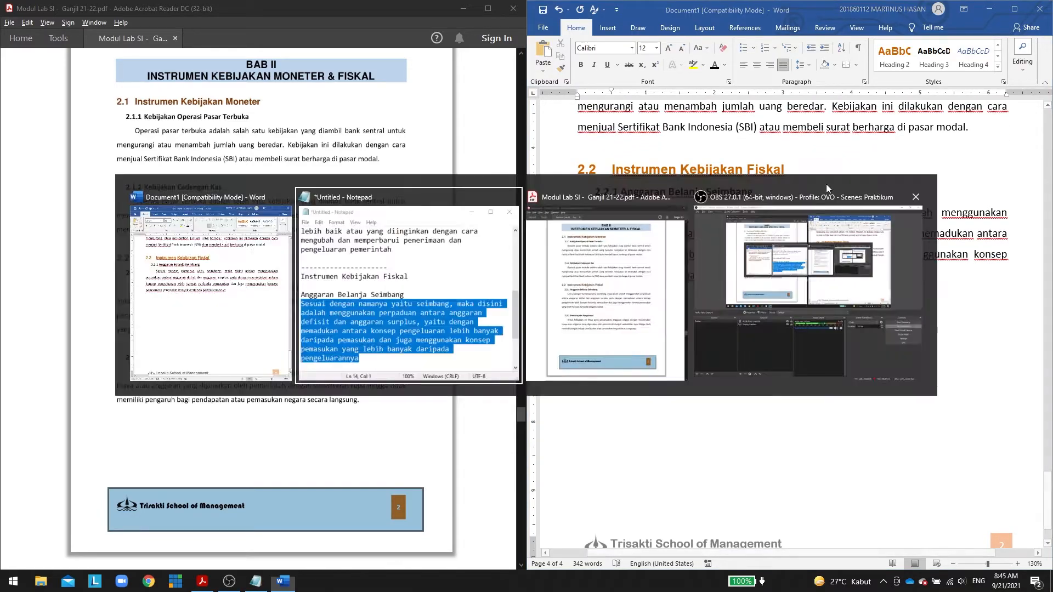
key(alt+Tab)
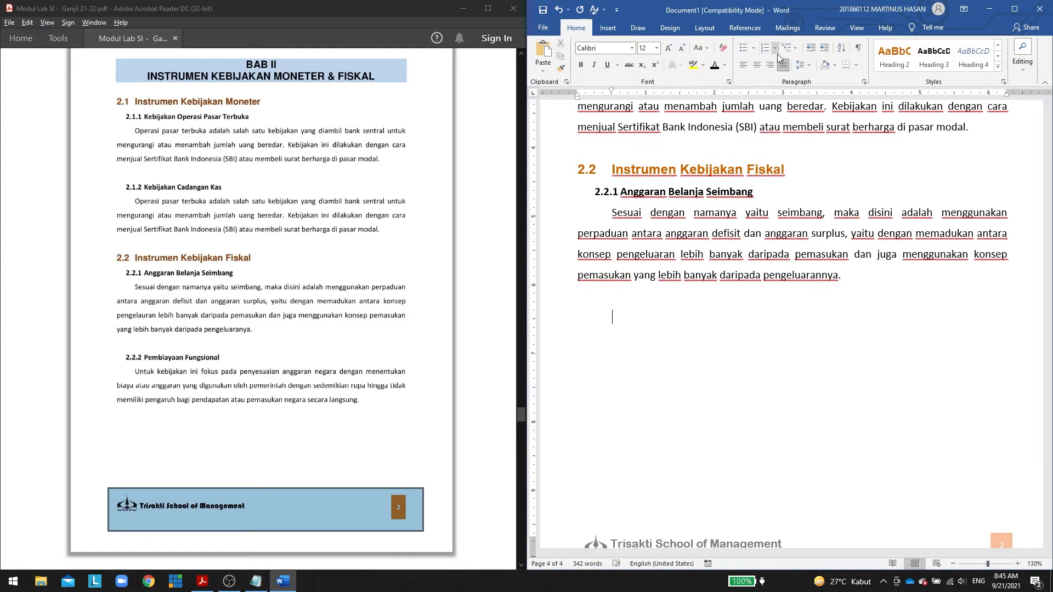
click(933, 57)
click(788, 48)
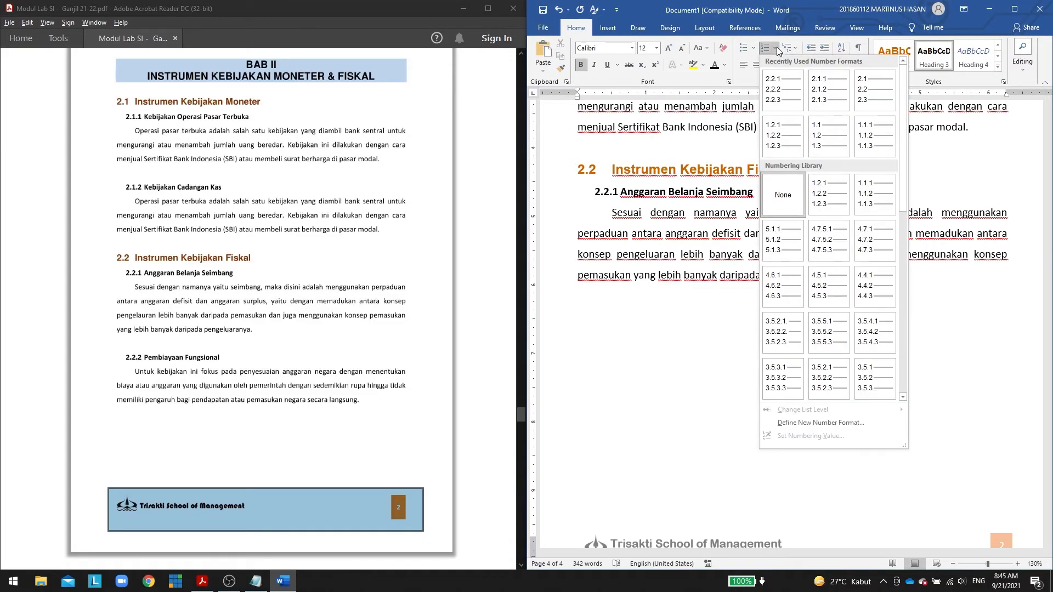
click(784, 103)
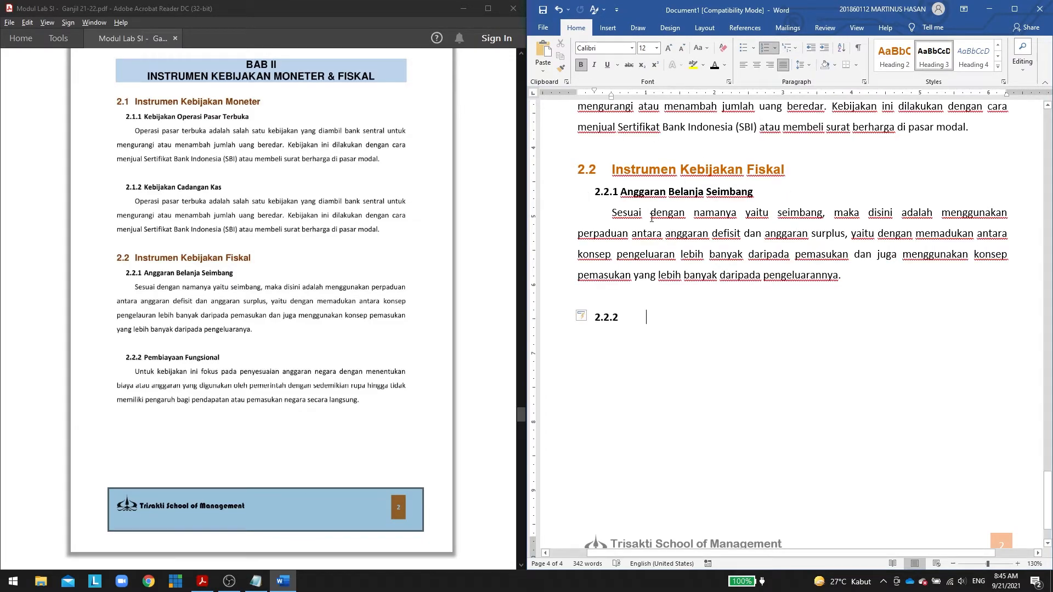
Copy "Pembiayaan Fungsional" from Notepad into Word's 2.2.2 heading and align its text with the 2.2.1 heading's text.
key(alt+Tab)
scroll(877, 219, down, 3)
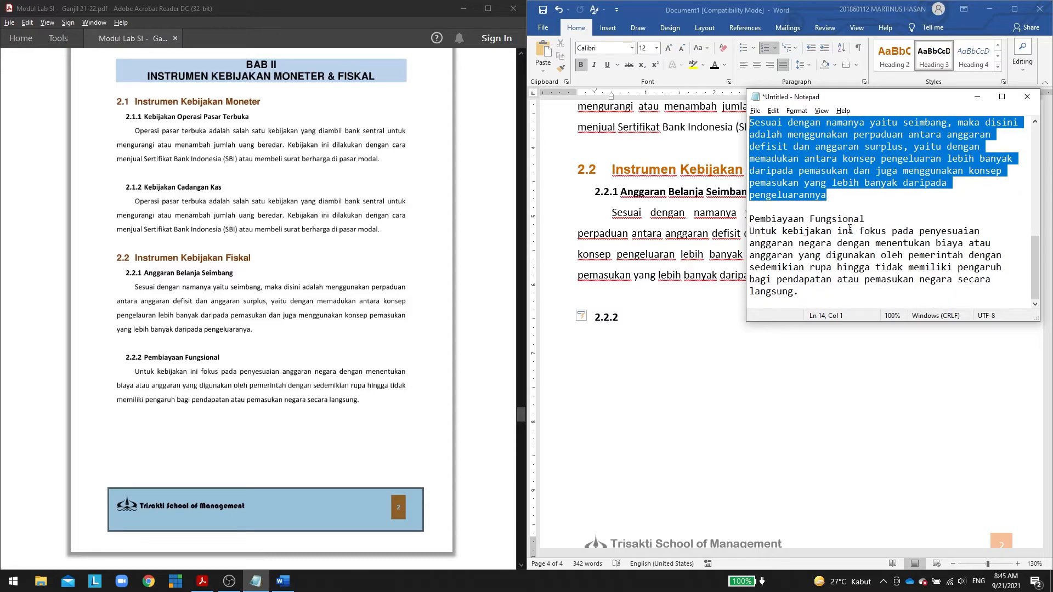
drag(864, 219, 738, 222)
key(ctrl+c)
key(alt+Tab)
key(ctrl+v)
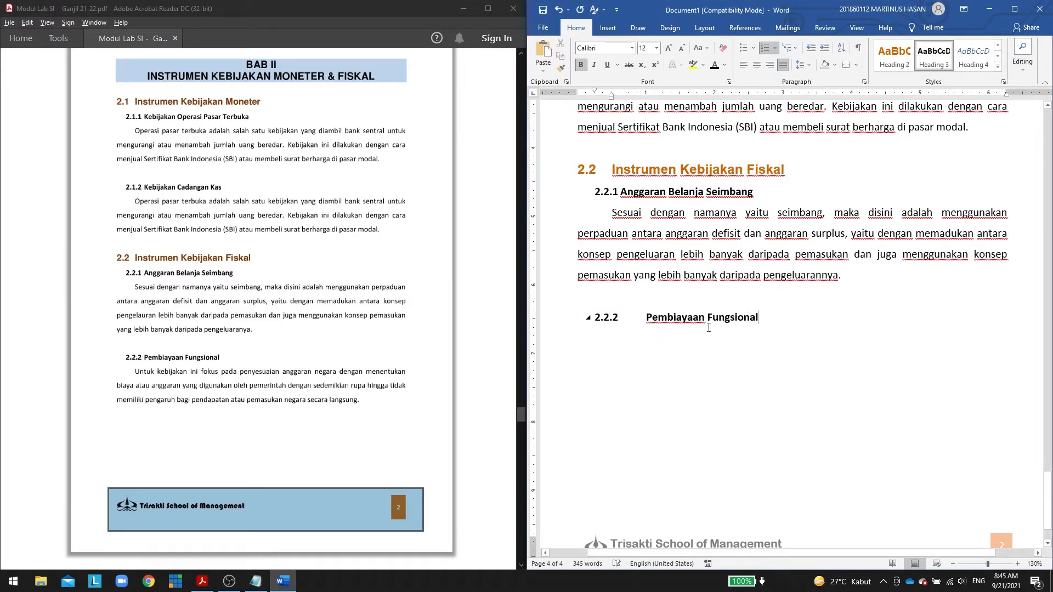
click(647, 317)
key(BackSpace)
key(ctrl+z)
drag(612, 97, 619, 96)
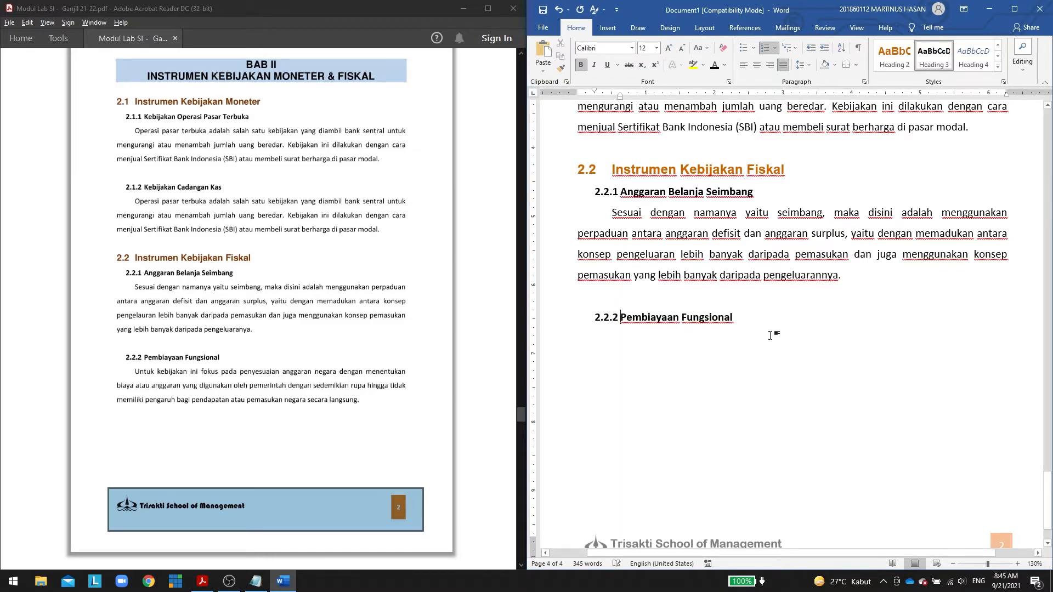
Copy the paragraph starting "Untuk kebijakan ini fokus" from Notepad below Word's 2.2.2 heading and indent its first line by about 0.5 inch.
key(alt+Tab)
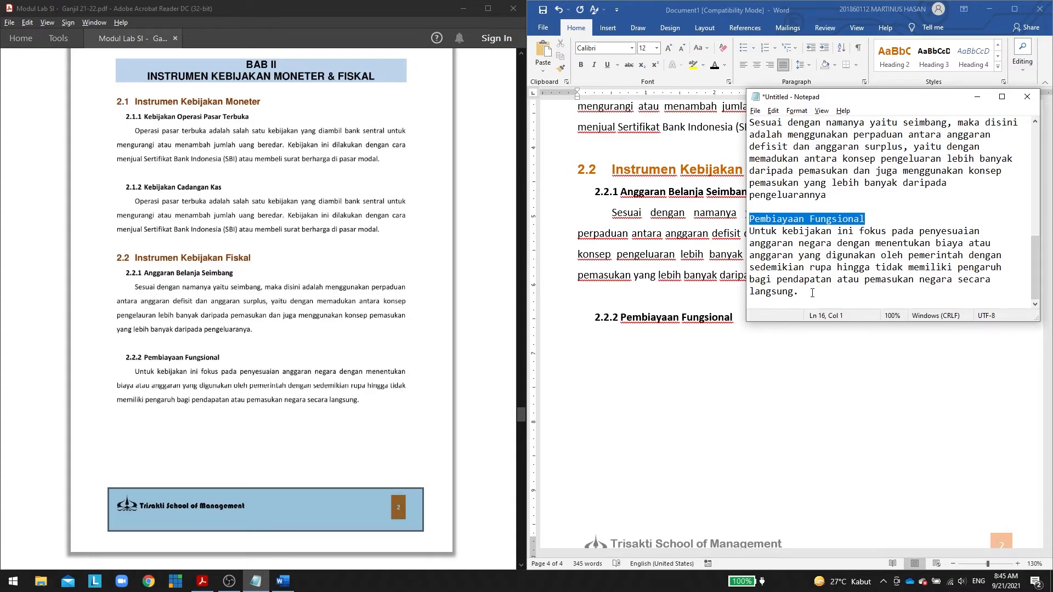
drag(812, 293, 732, 236)
click(711, 364)
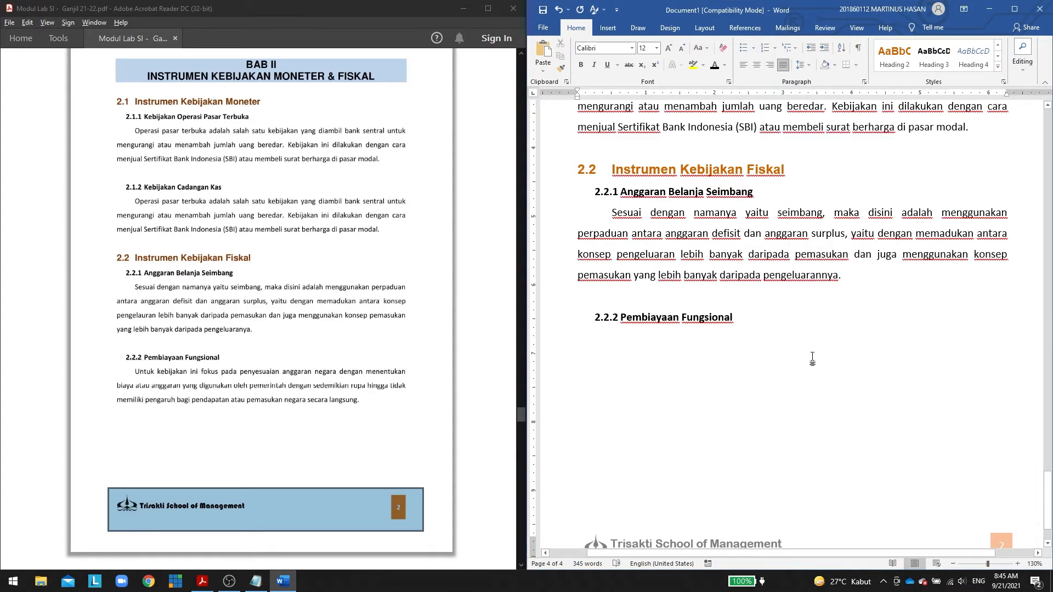
key(ctrl+v)
key(Tab)
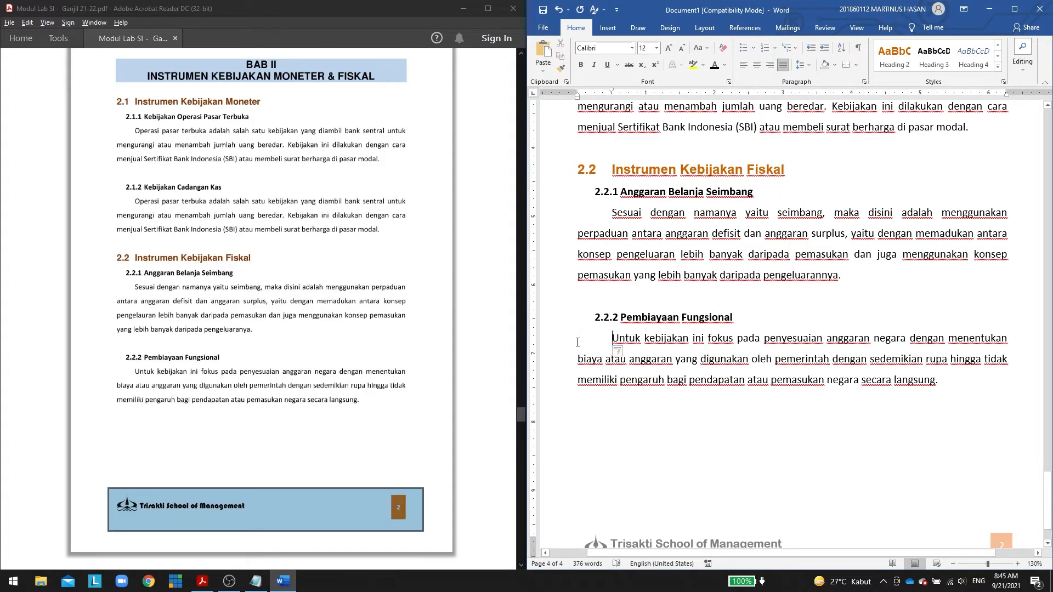
Review the Word chapters against the PDF module and examine the DAFTAR PUSTAKA page's layout and footer area in Acrobat Reader.
scroll(787, 341, down, 1)
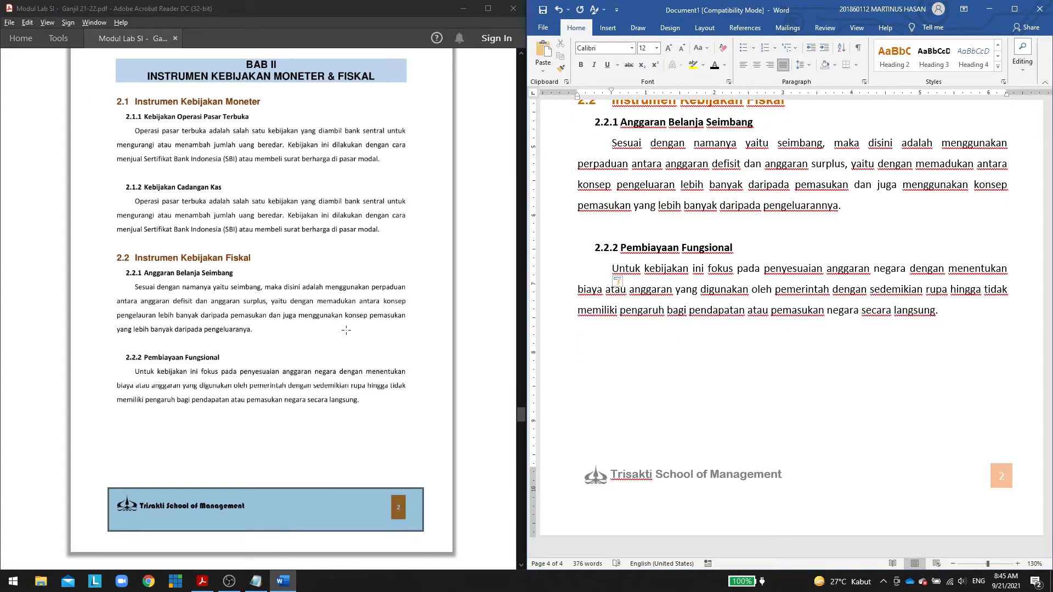
ctrl+scroll(747, 328, down, 3)
scroll(747, 327, up, 10)
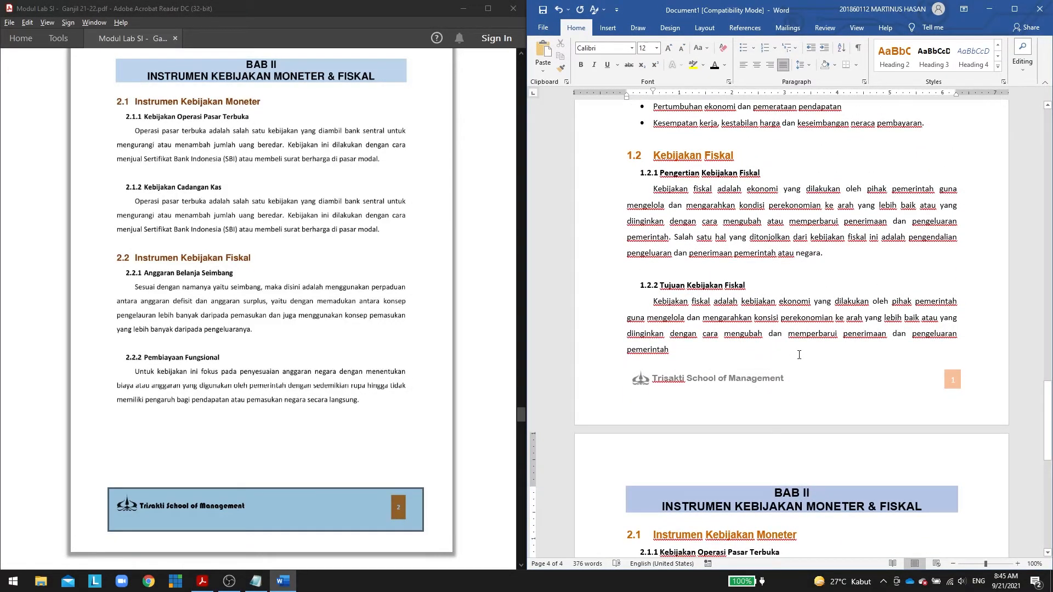
scroll(799, 354, up, 2)
scroll(798, 356, down, 8)
scroll(796, 361, down, 3)
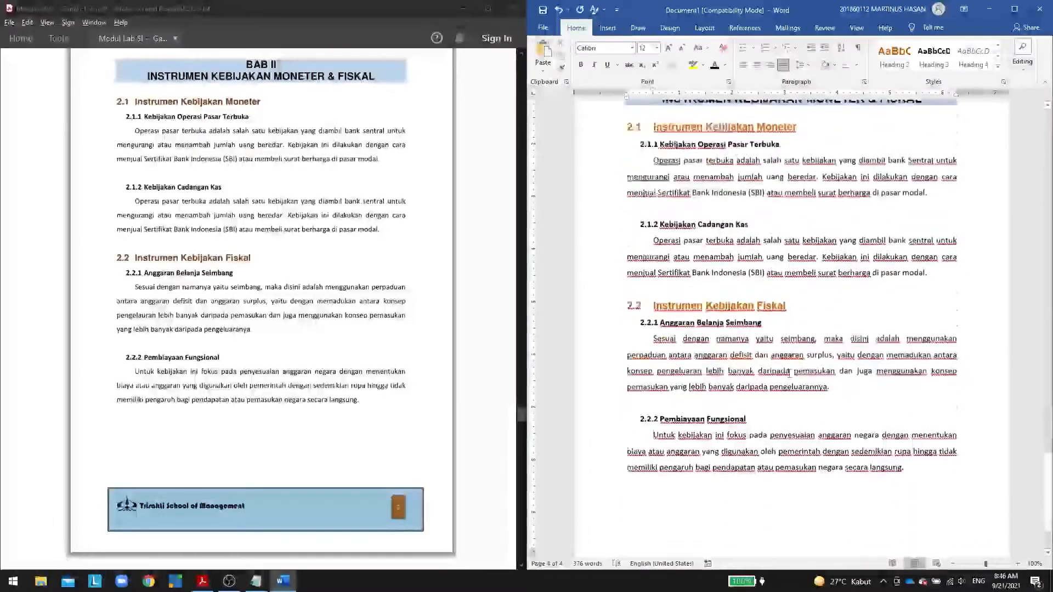
scroll(325, 418, down, 2)
scroll(325, 418, down, 11)
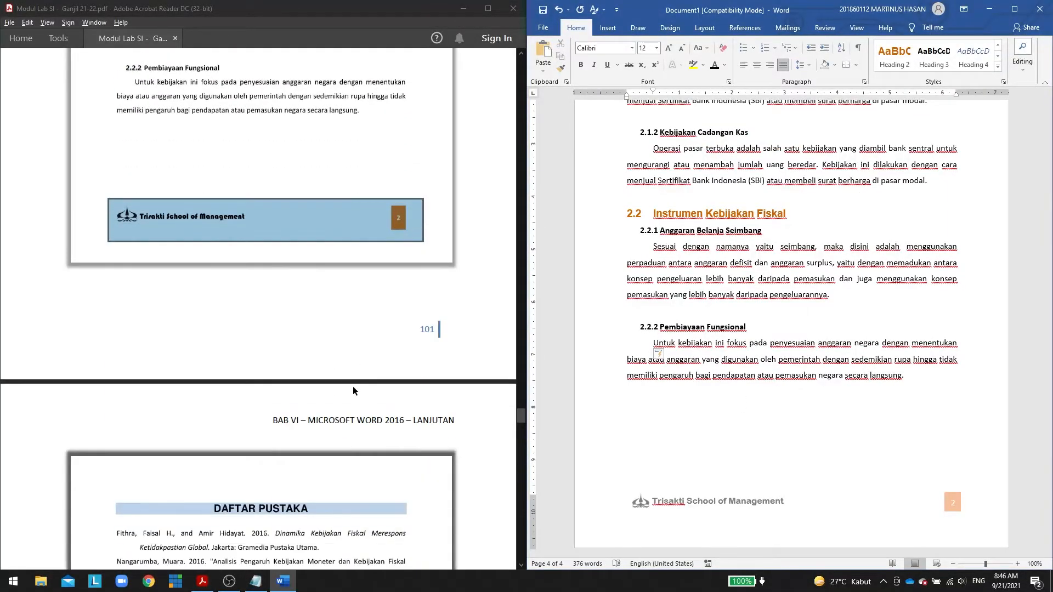
scroll(303, 312, up, 1)
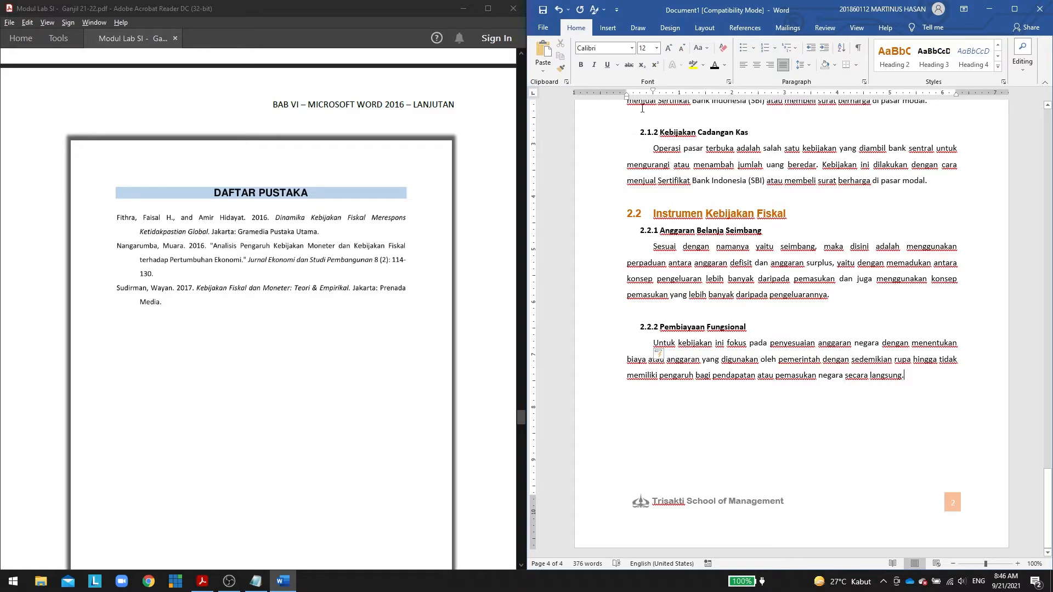
scroll(312, 340, down, 5)
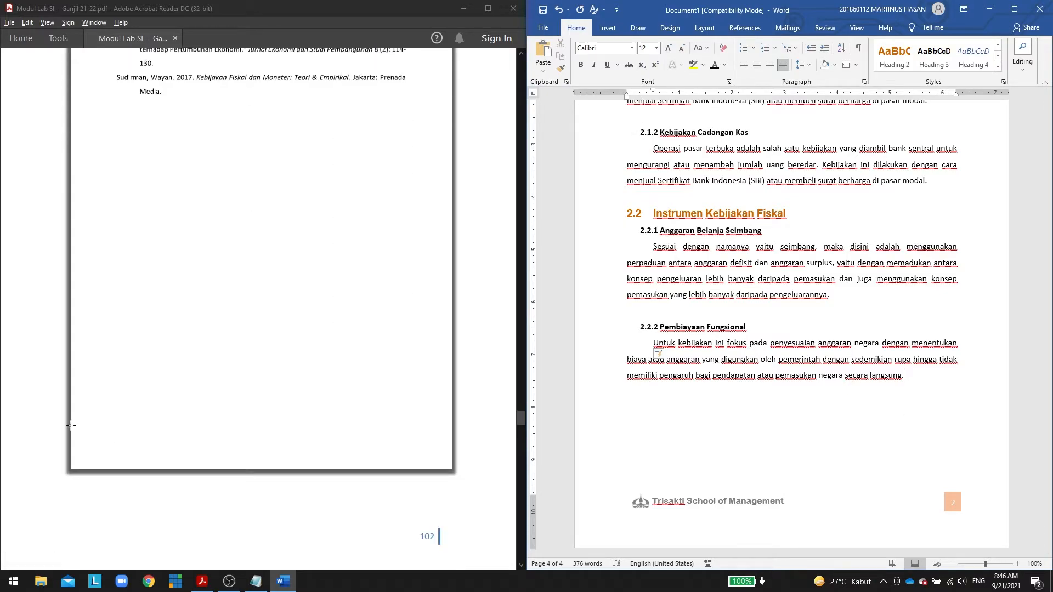
drag(71, 425, 451, 470)
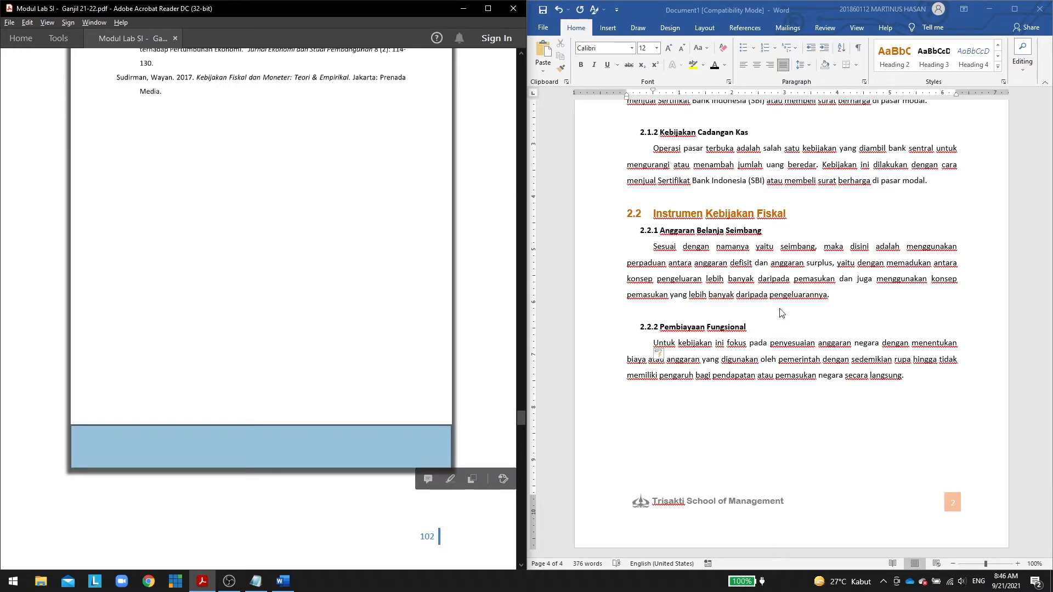
Insert a section break that starts a new page after the 2.2.2 paragraph, keeping Word beside the PDF.
click(824, 435)
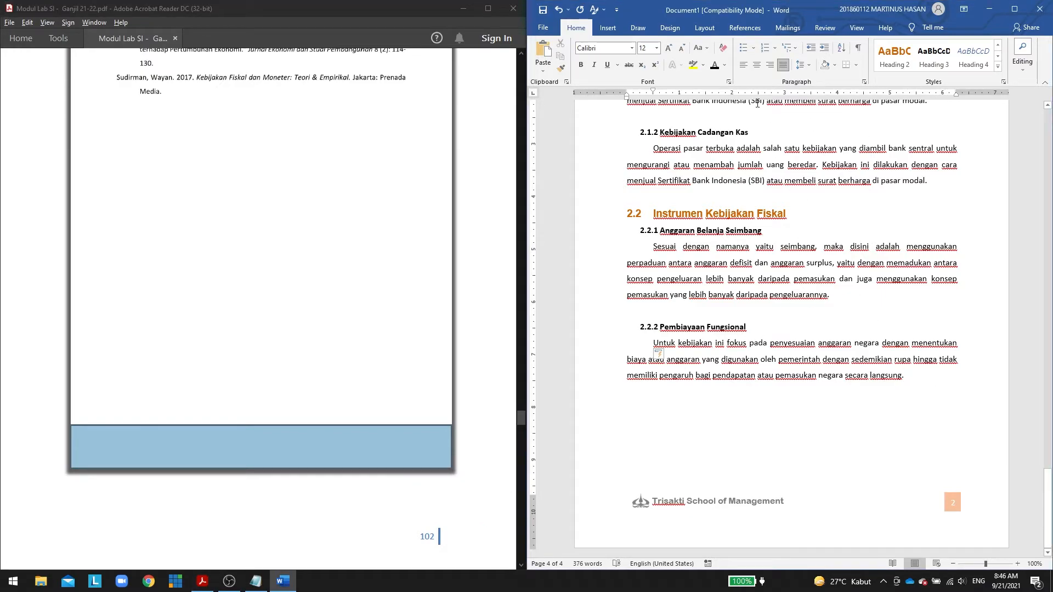
click(1014, 9)
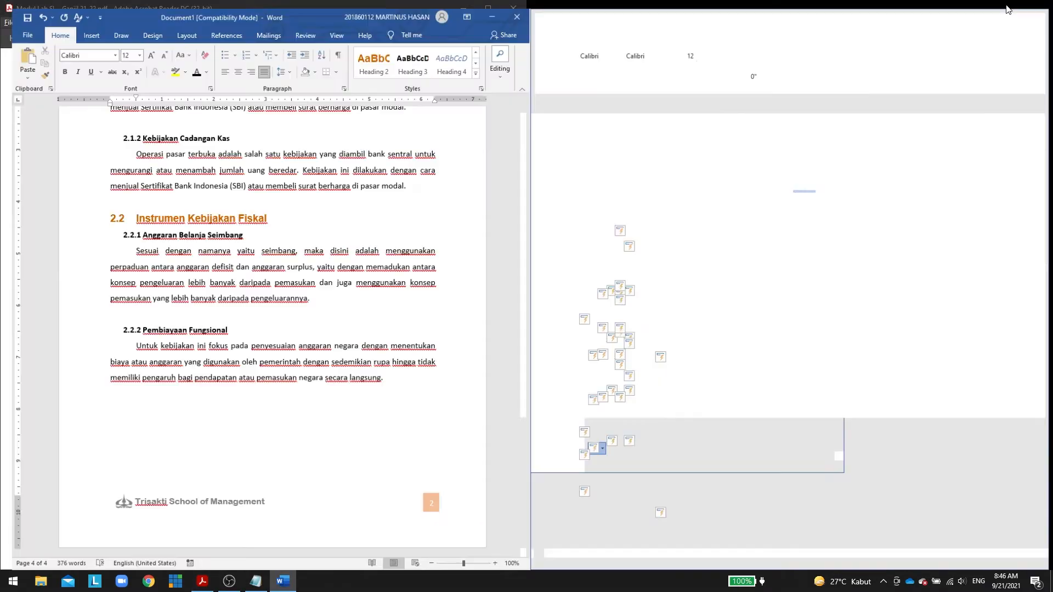
click(177, 27)
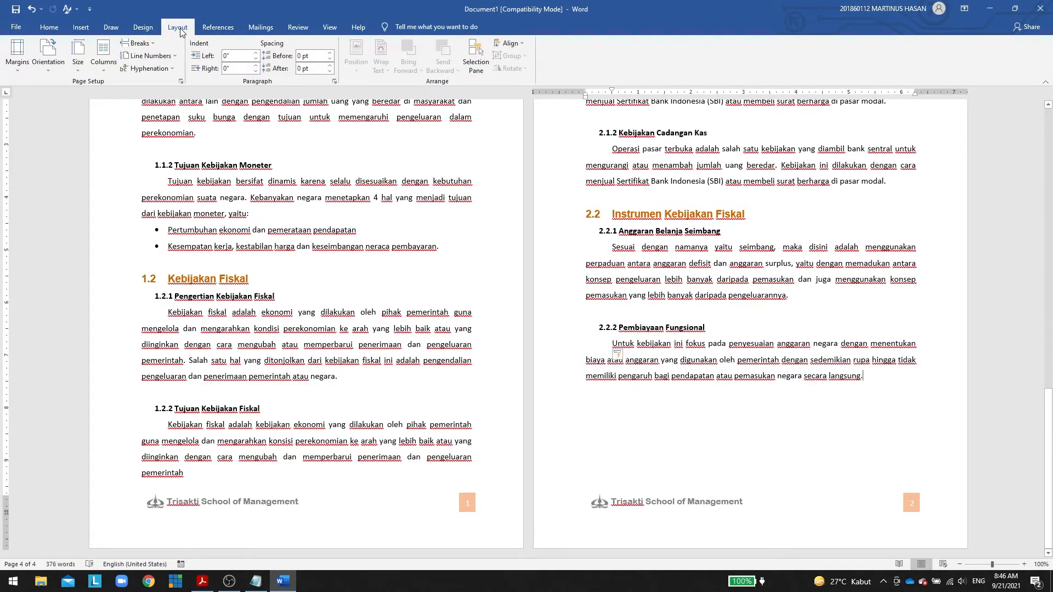
click(138, 43)
click(181, 192)
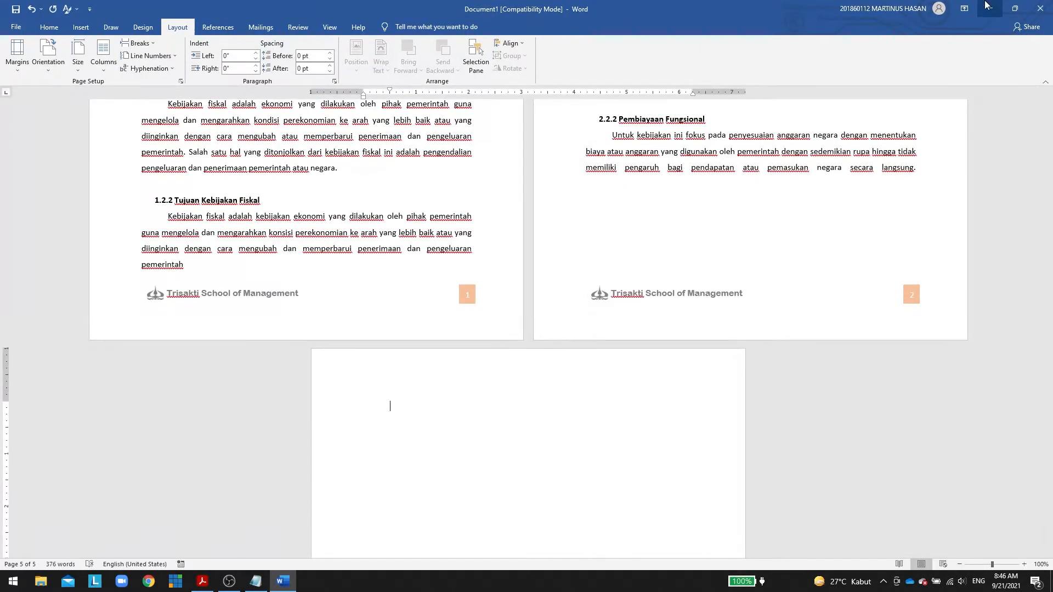
click(1007, 3)
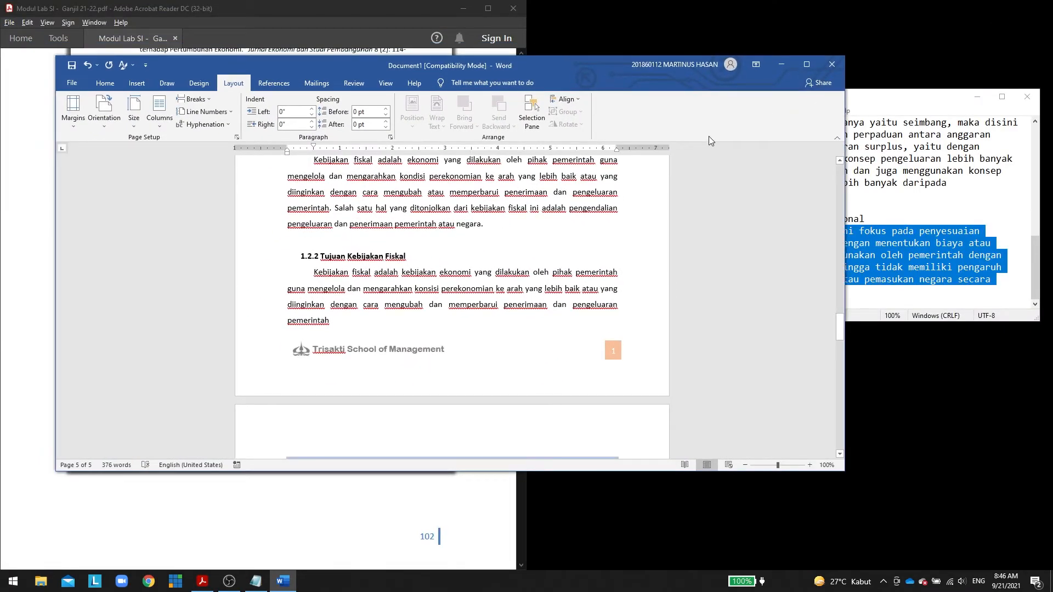
key(super+Right)
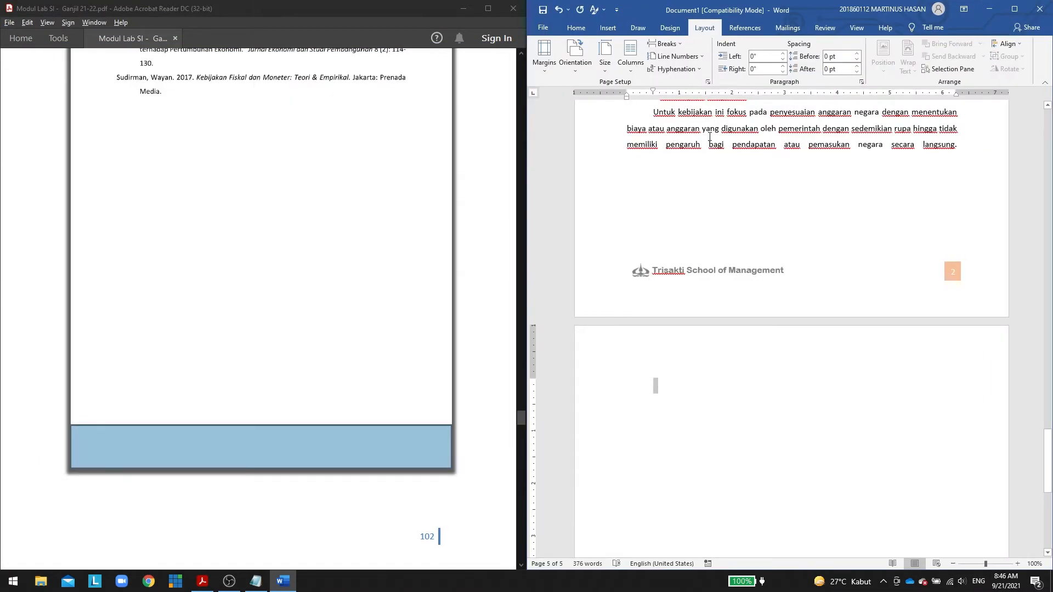
Add the Heading 1 title "DAFTAR PUSTAKA" on the new last page and start a line below it.
scroll(302, 269, up, 3)
scroll(302, 268, up, 2)
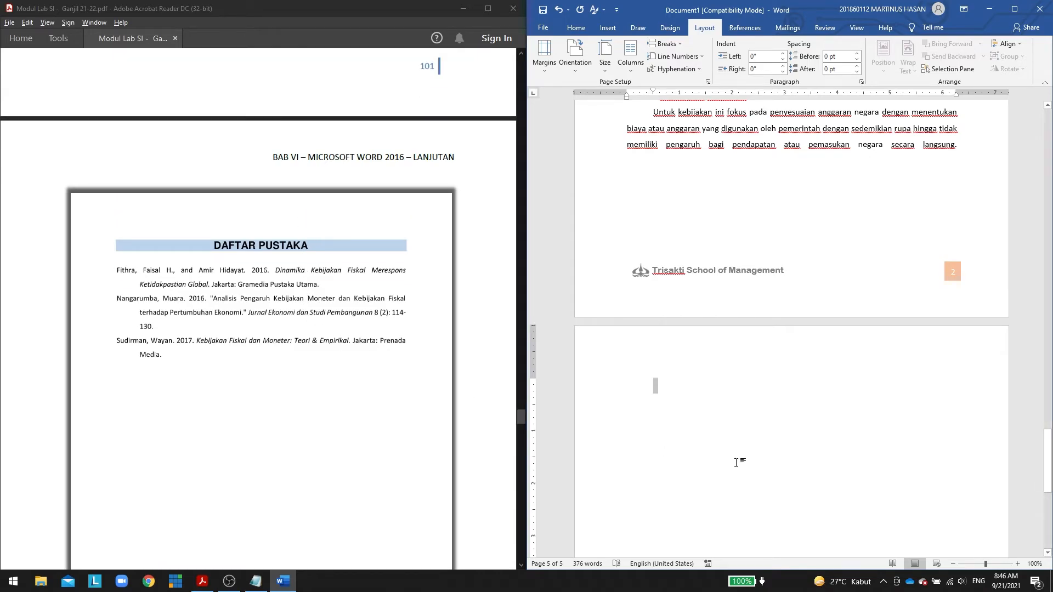
click(572, 27)
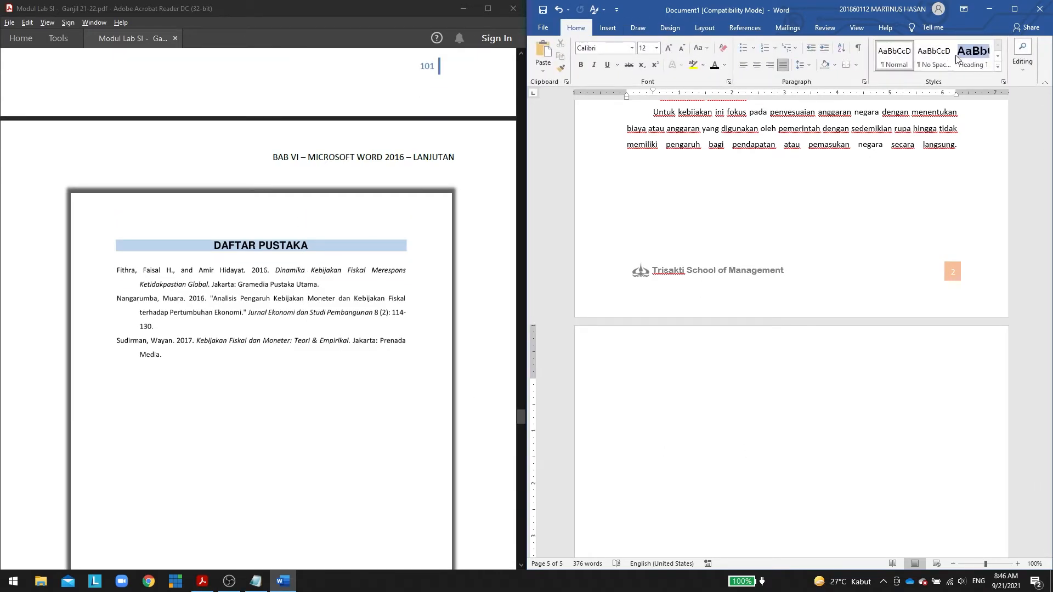
click(973, 55)
text(DAF)
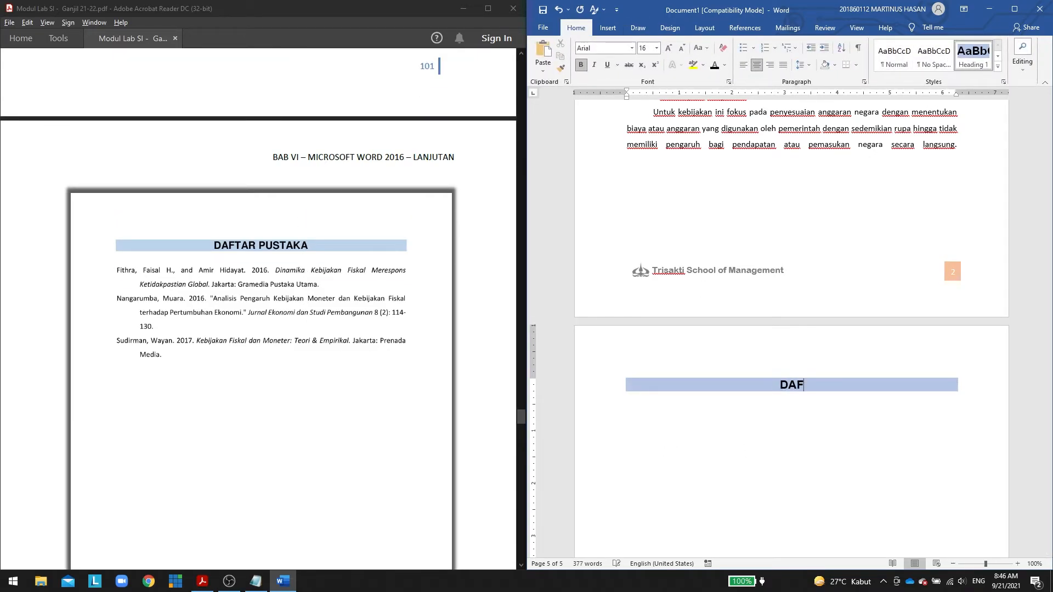
text(TAR PUSTAKA)
key(Return)
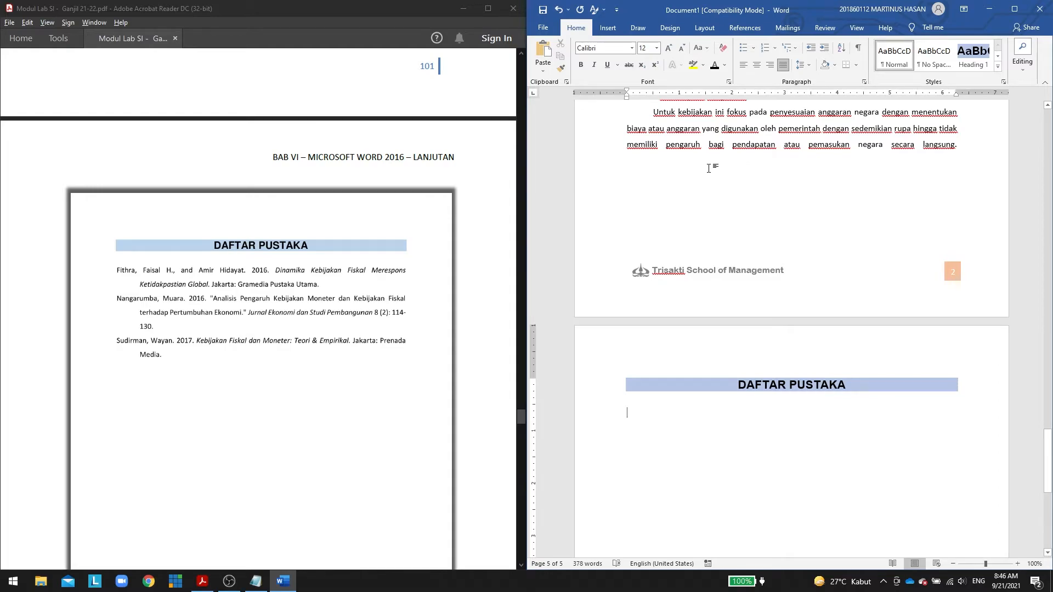
Check the PDF module's citation style and page-number requirements for Daftar Pustaka, and enlarge its reference entries for reading.
click(747, 29)
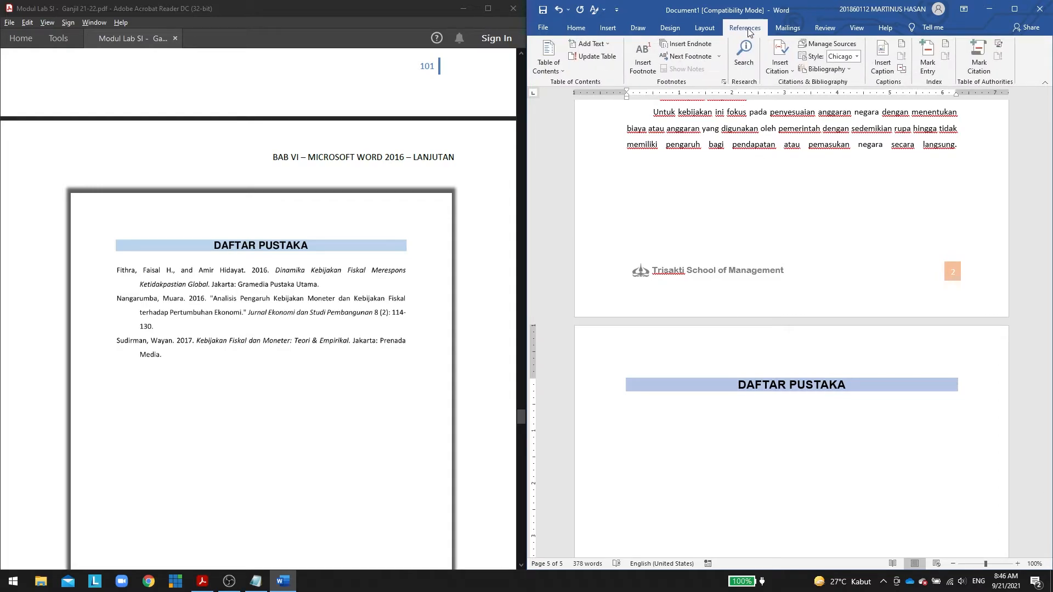
click(778, 70)
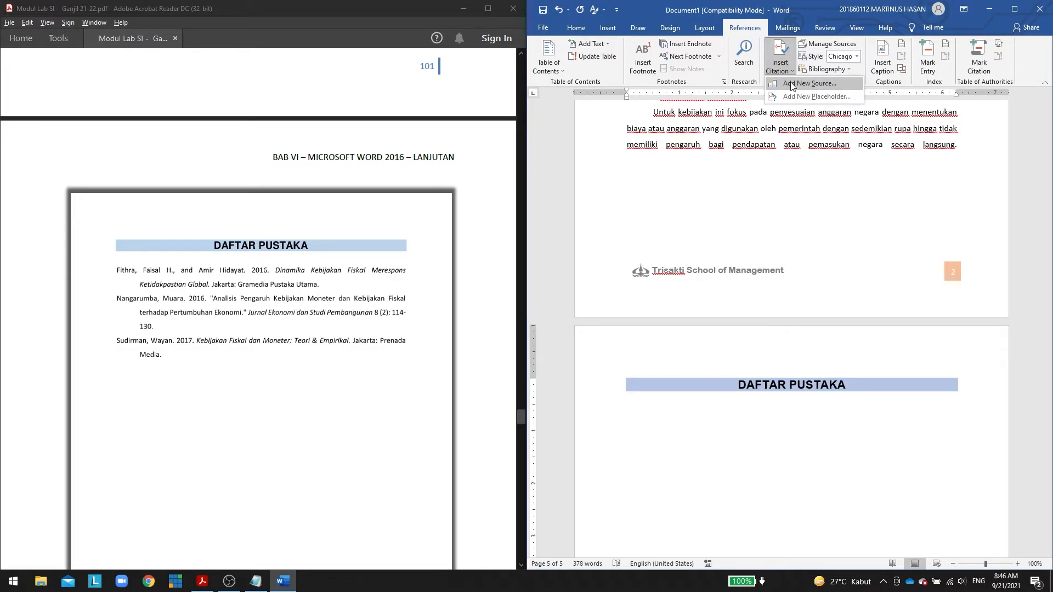
scroll(310, 277, down, 10)
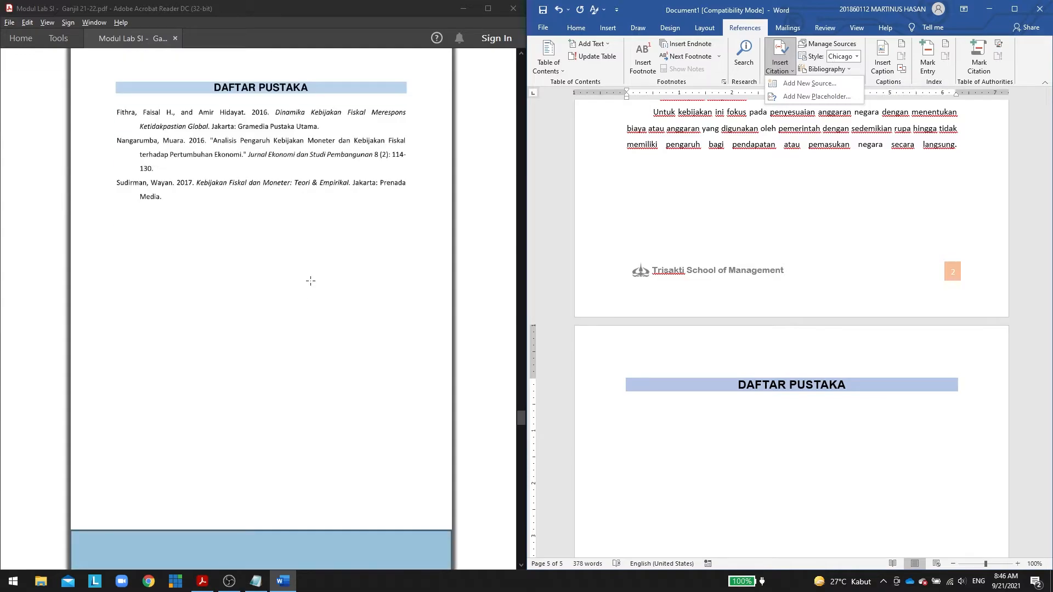
scroll(314, 272, down, 6)
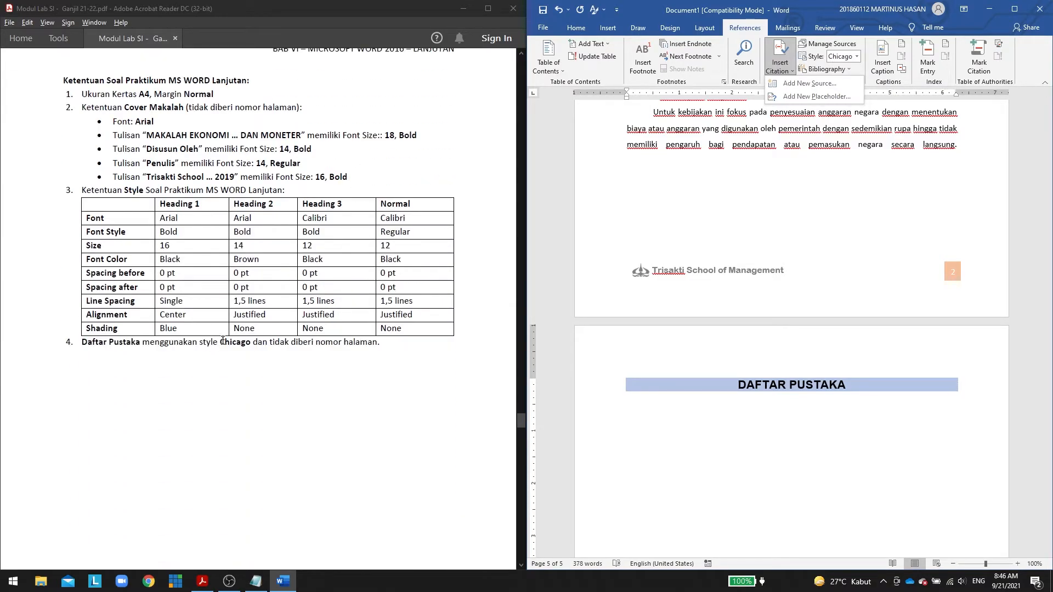
scroll(261, 323, up, 2)
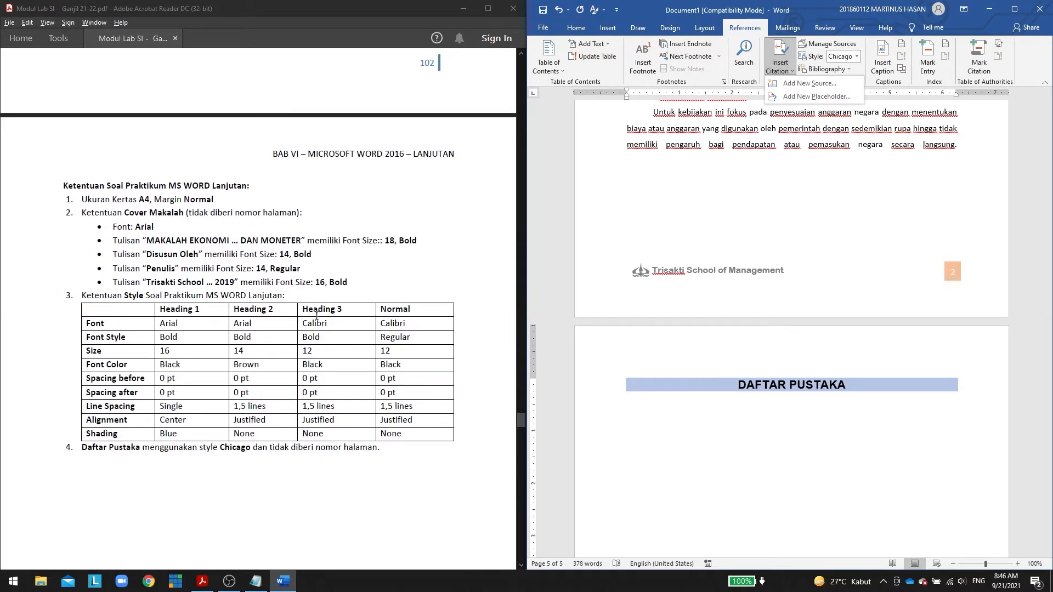
scroll(298, 248, up, 4)
scroll(338, 198, up, 11)
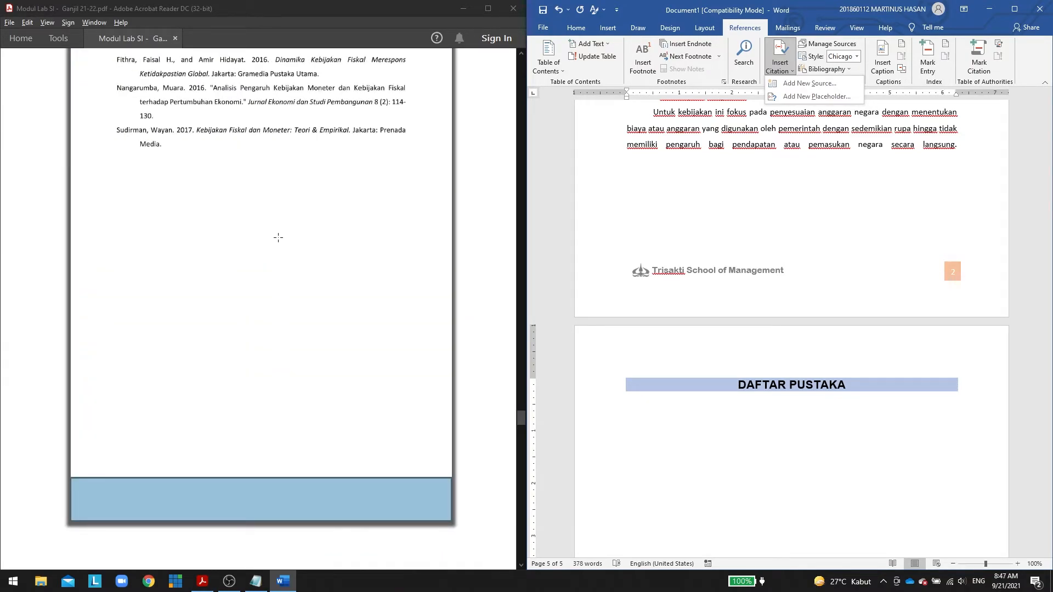
scroll(230, 216, up, 1)
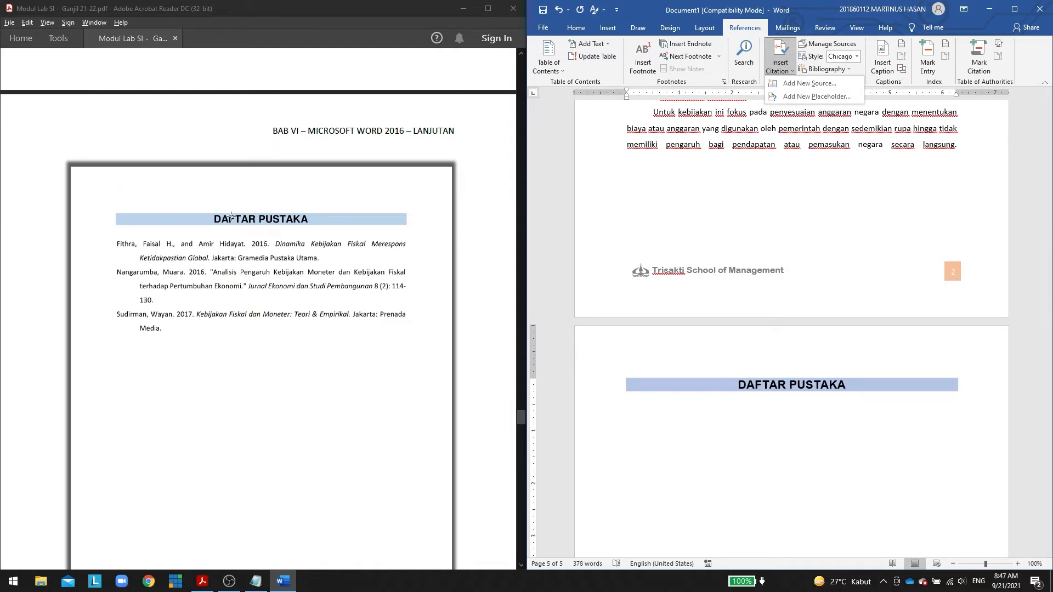
scroll(230, 217, down, 2)
click(230, 216)
scroll(230, 217, up, 4)
scroll(230, 216, down, 4)
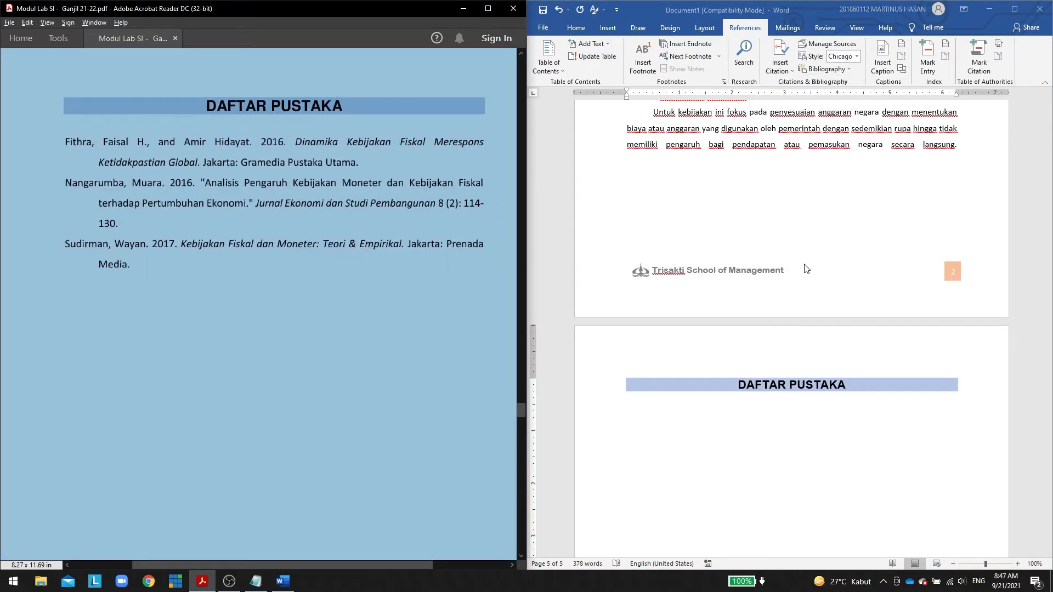
Start a new Book citation source on the line below Word's DAFTAR PUSTAKA heading and move its dialog clear of the PDF.
click(860, 437)
click(402, 266)
click(782, 446)
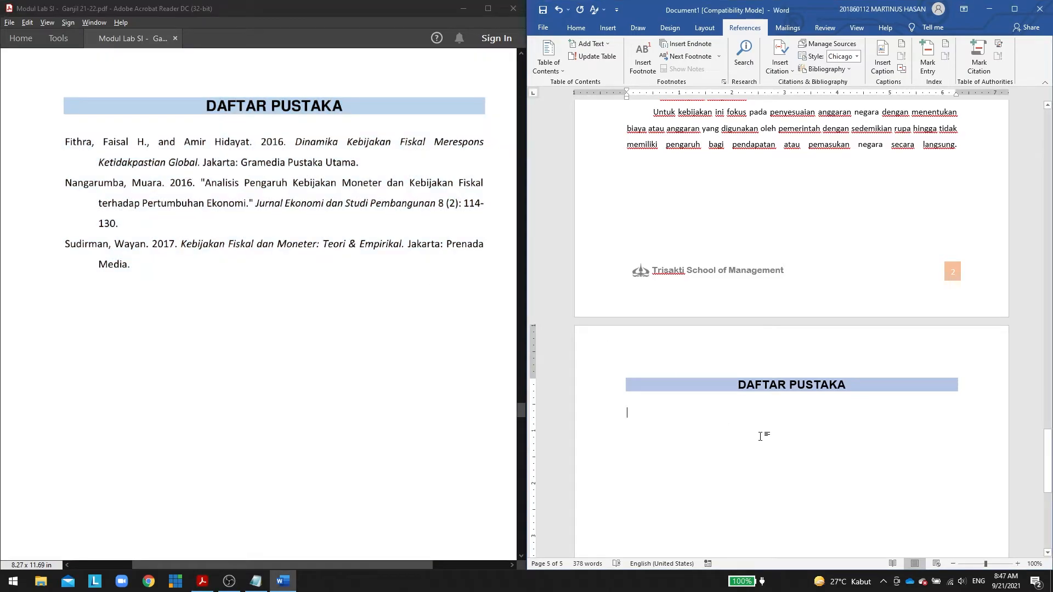
click(781, 71)
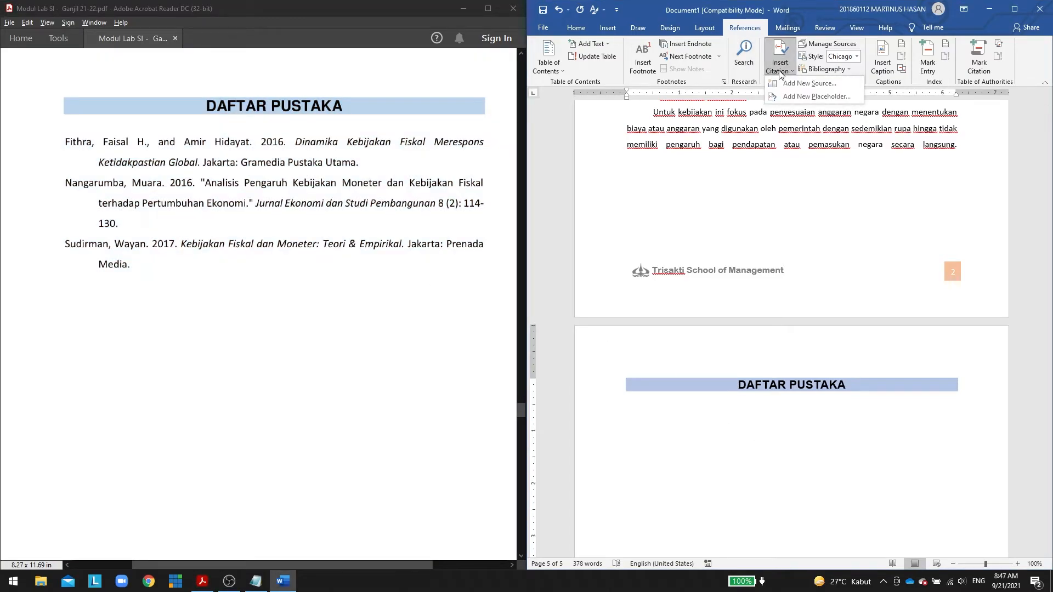
click(809, 83)
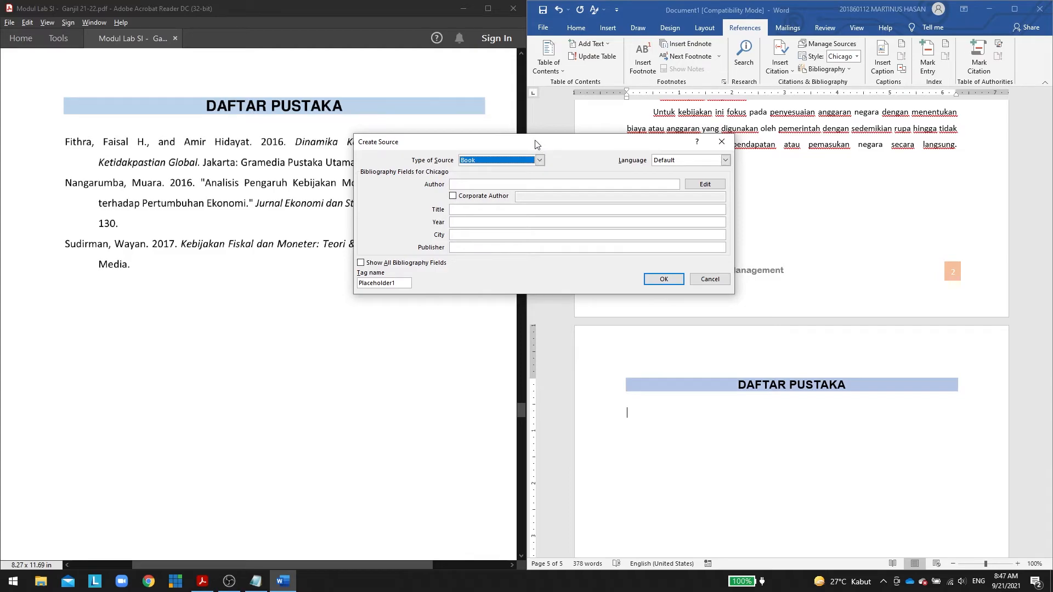
drag(537, 143, 736, 116)
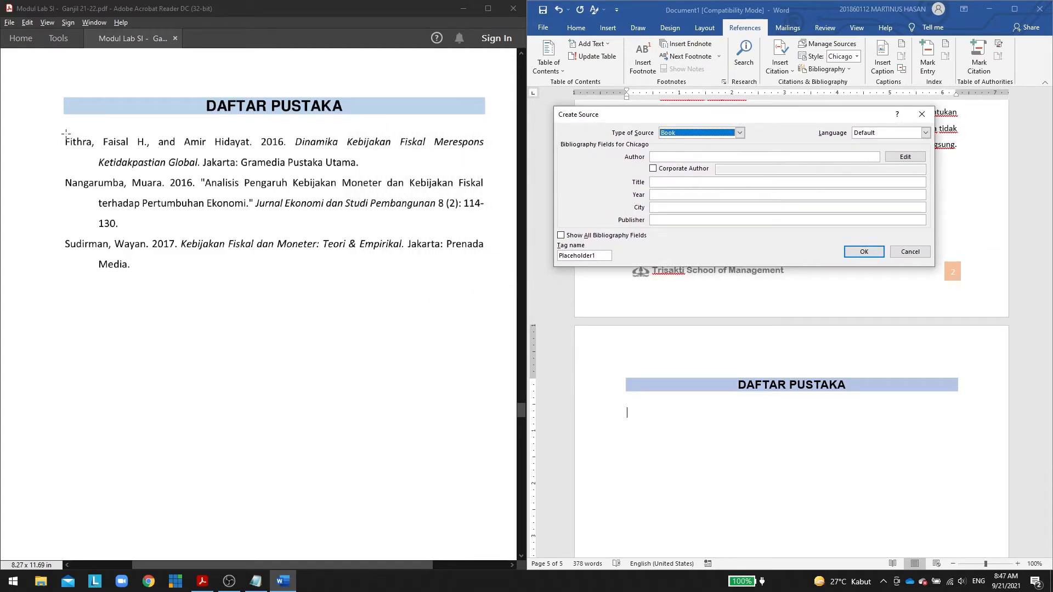
drag(62, 125, 486, 175)
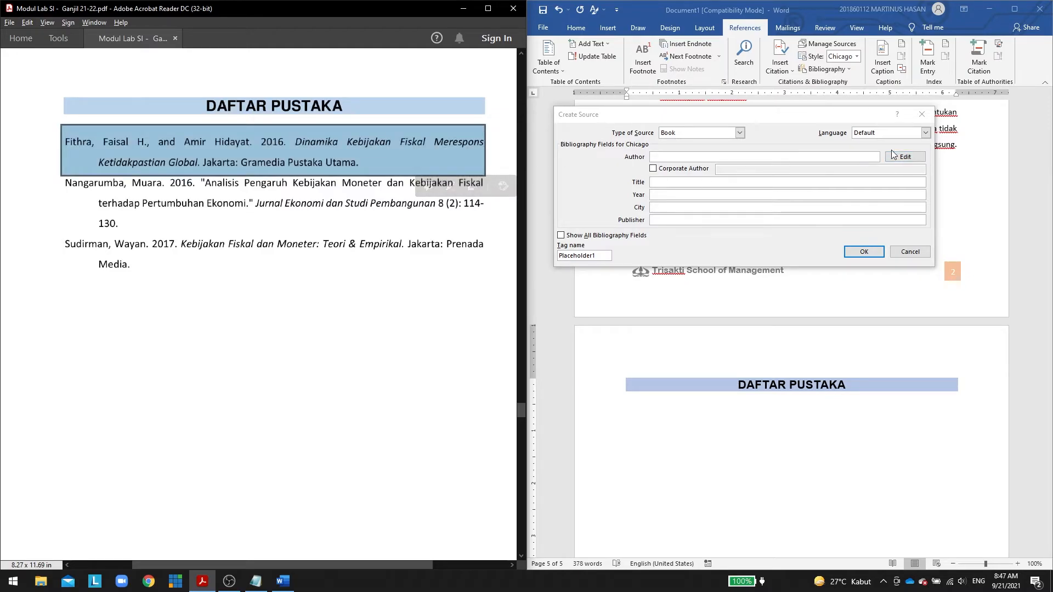
click(222, 161)
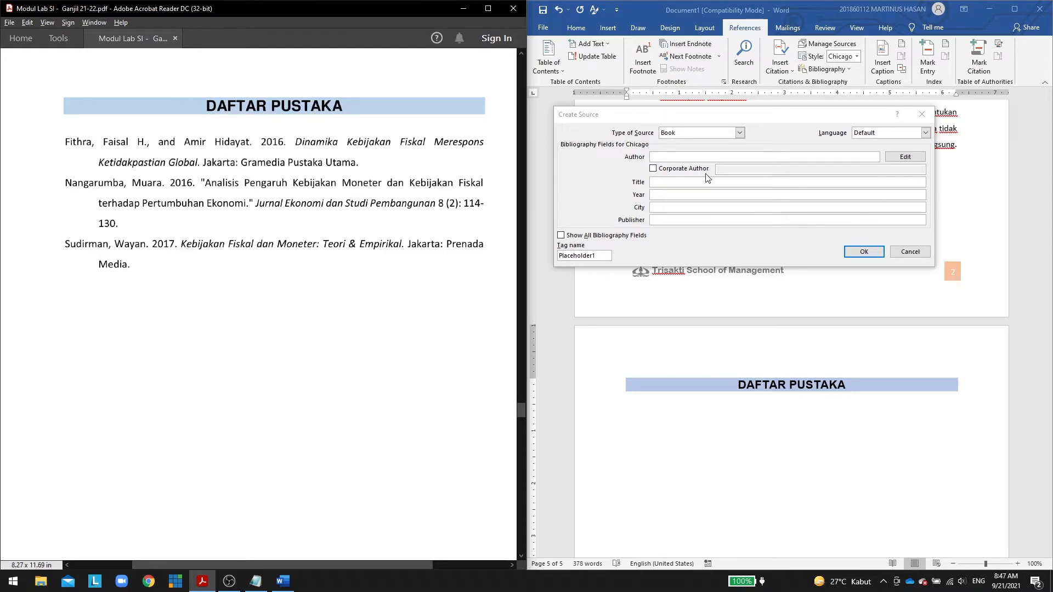
Enter the names of both authors of the PDF's first reference as the book source's authors.
click(900, 158)
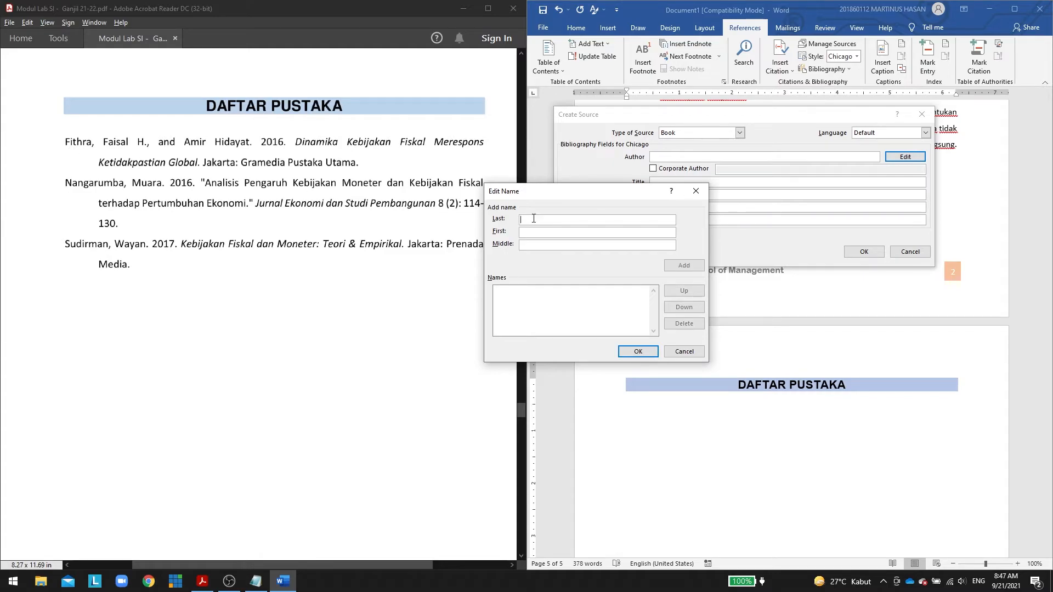
text(fITHRA)
double_click(526, 219)
text(F)
text(ithra)
click(683, 265)
click(553, 230)
text(Amir Hidayat)
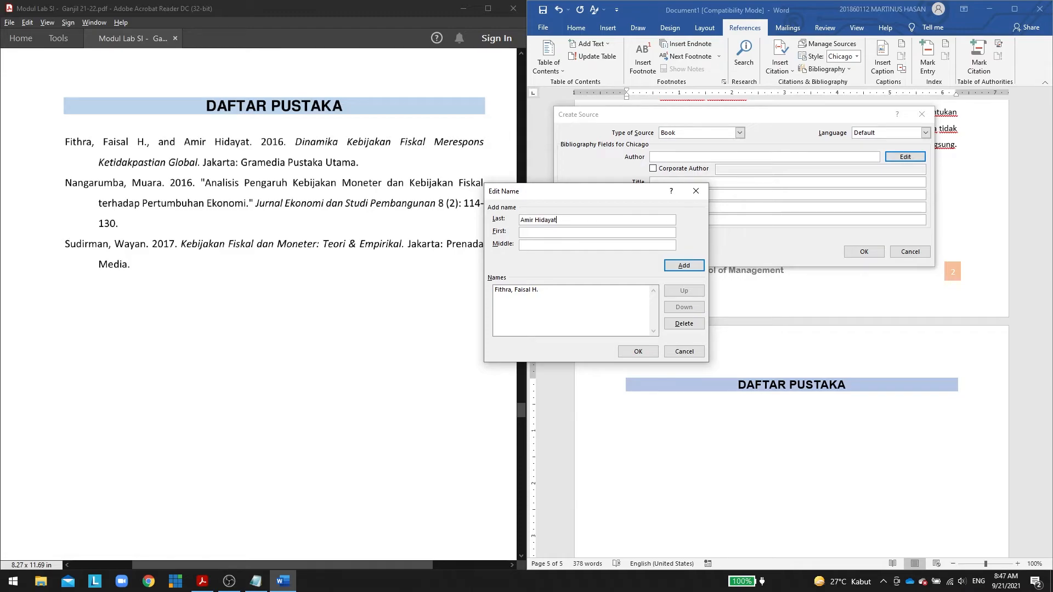
click(639, 351)
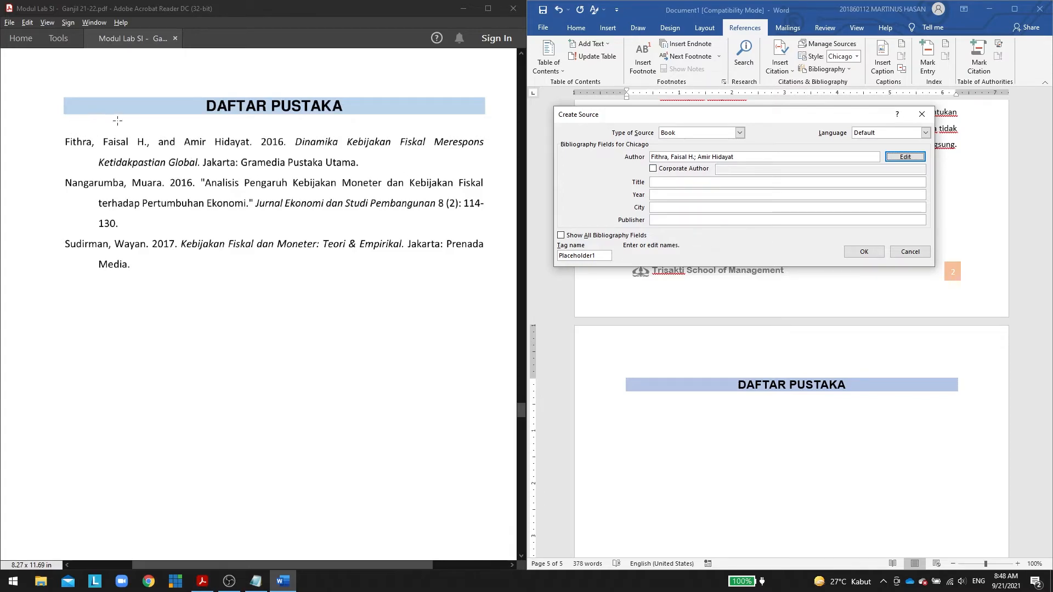
Complete the book source with title "Dinamika Kebijakan Fiskal Merespons Ketidakpastian Global", year 2016, city Jakarta and publisher Gramedia Pustaka Utama.
click(664, 182)
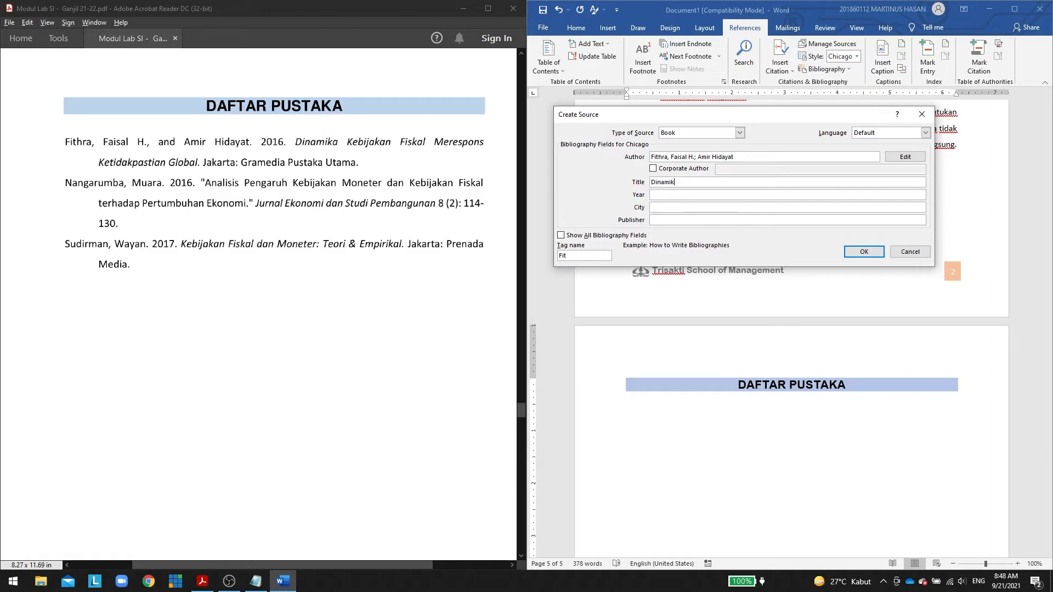
text(Dinamika Kebijakan Fiskal Merespons Ketidakpastian Global)
click(665, 195)
text(2016)
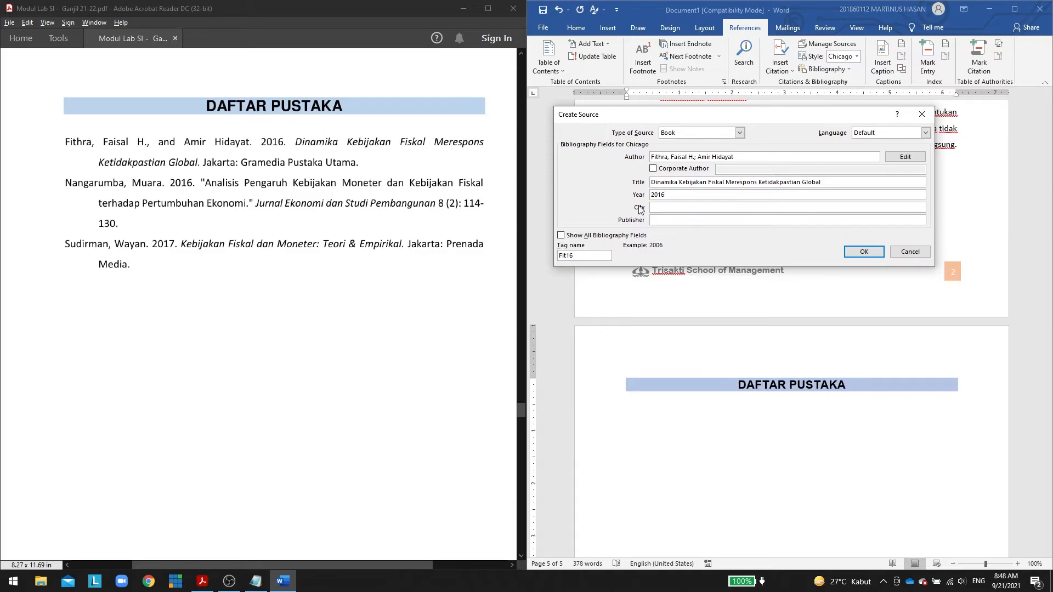
click(667, 209)
text(Jakarta)
click(677, 221)
text(Gramedia Pustaka Utam)
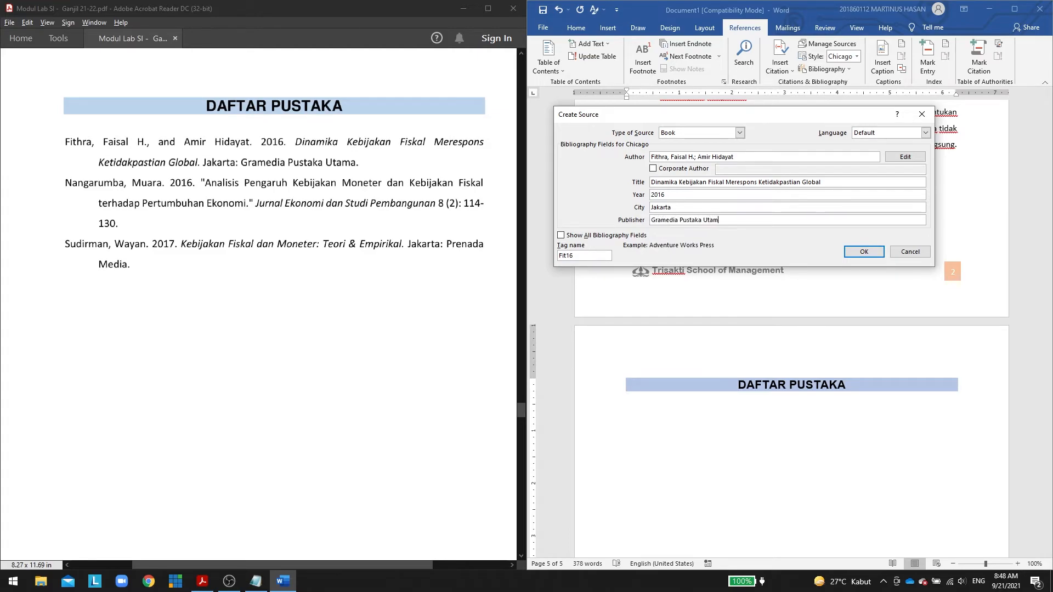
text(a)
click(860, 252)
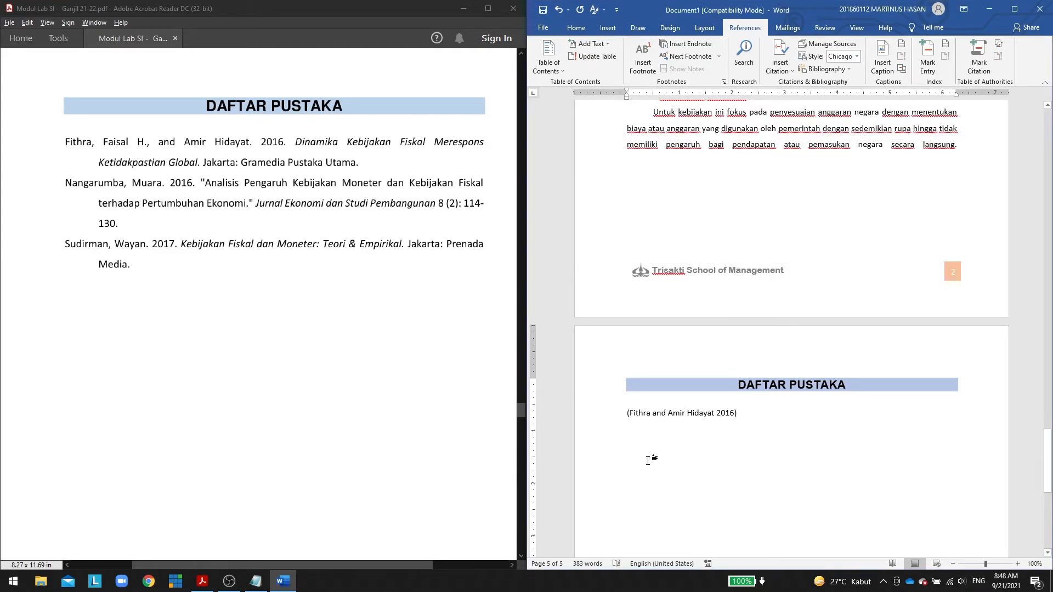
Start another citation source for the PDF's second reference and set its type to Journal Article.
click(779, 63)
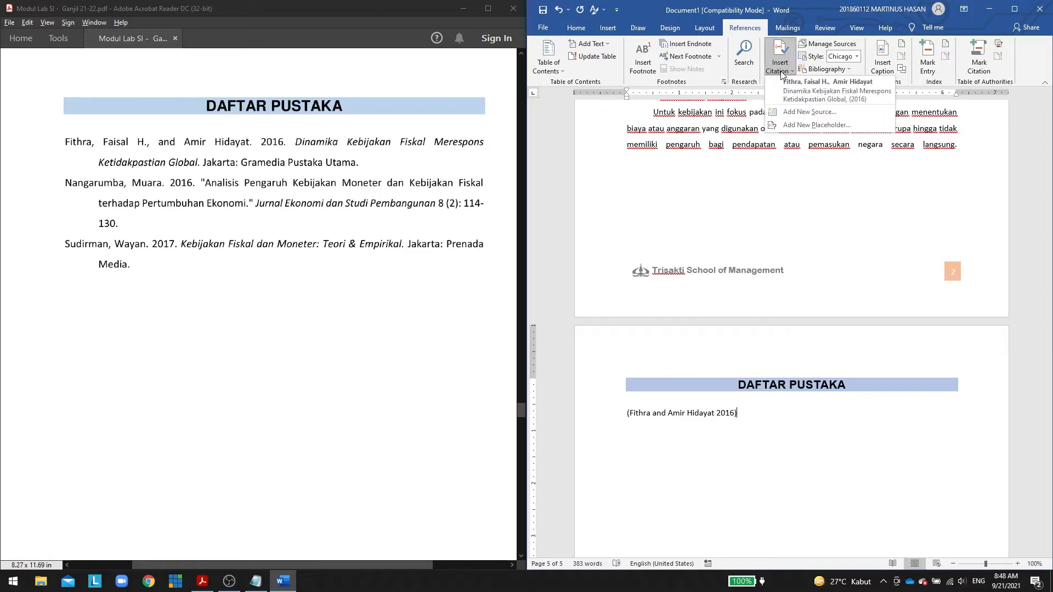
click(810, 112)
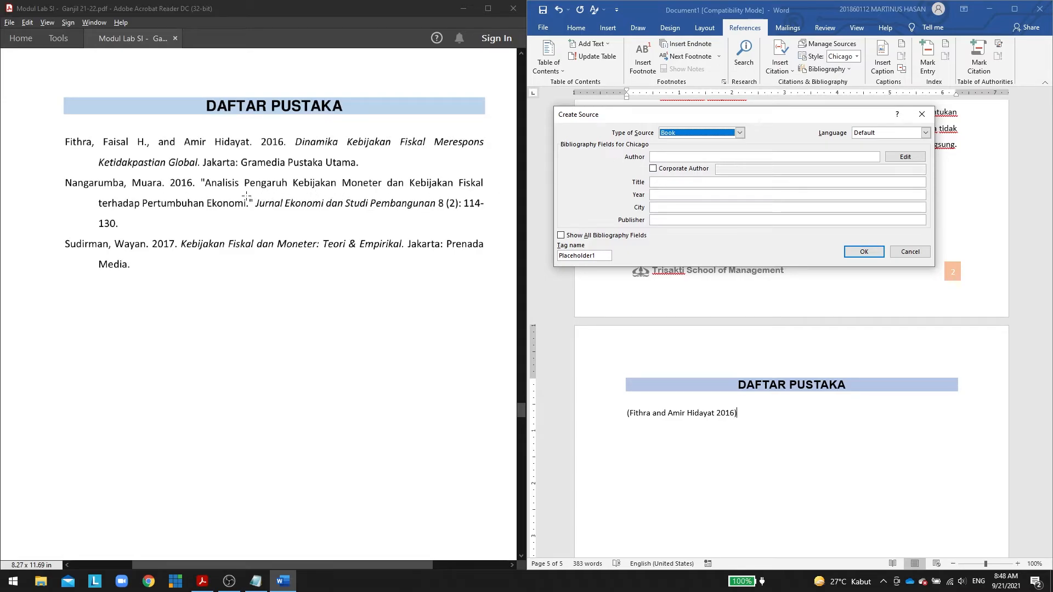
drag(252, 202, 440, 204)
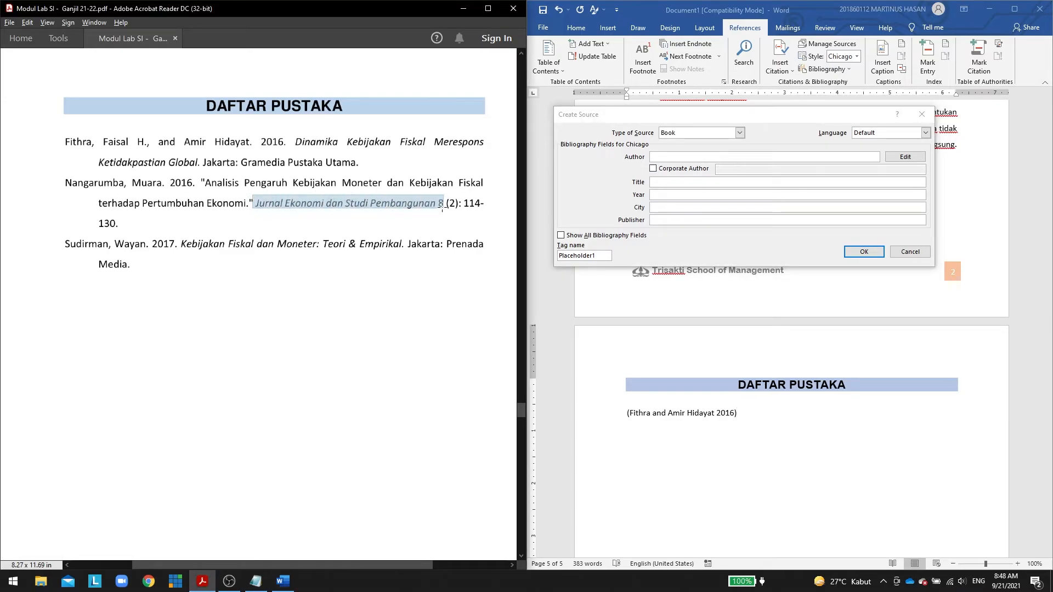
click(716, 133)
click(689, 160)
click(687, 158)
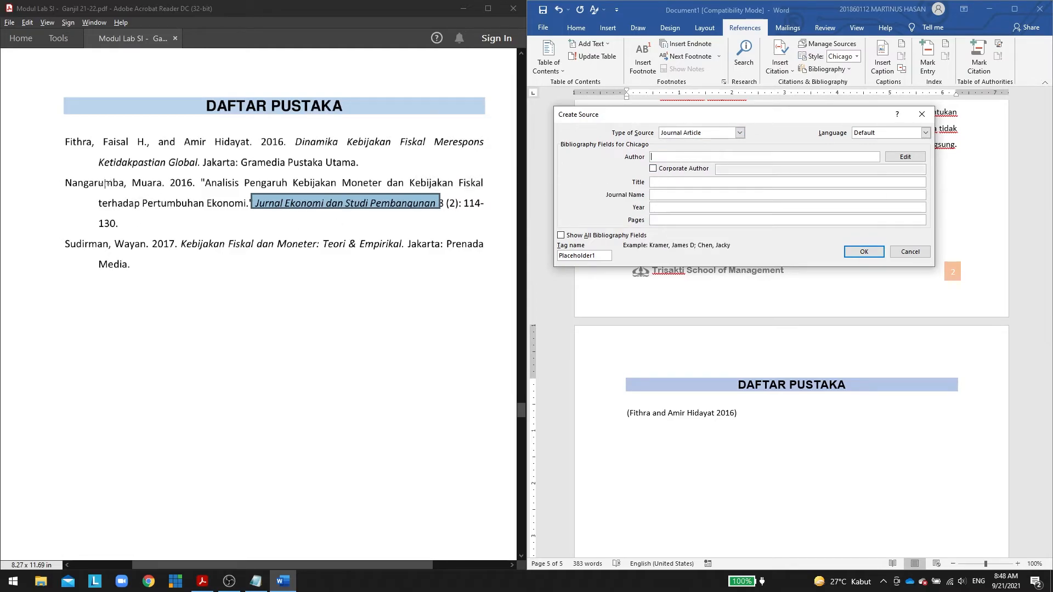
Enter the name of the author of the PDF's second reference as the journal article source's author.
click(905, 157)
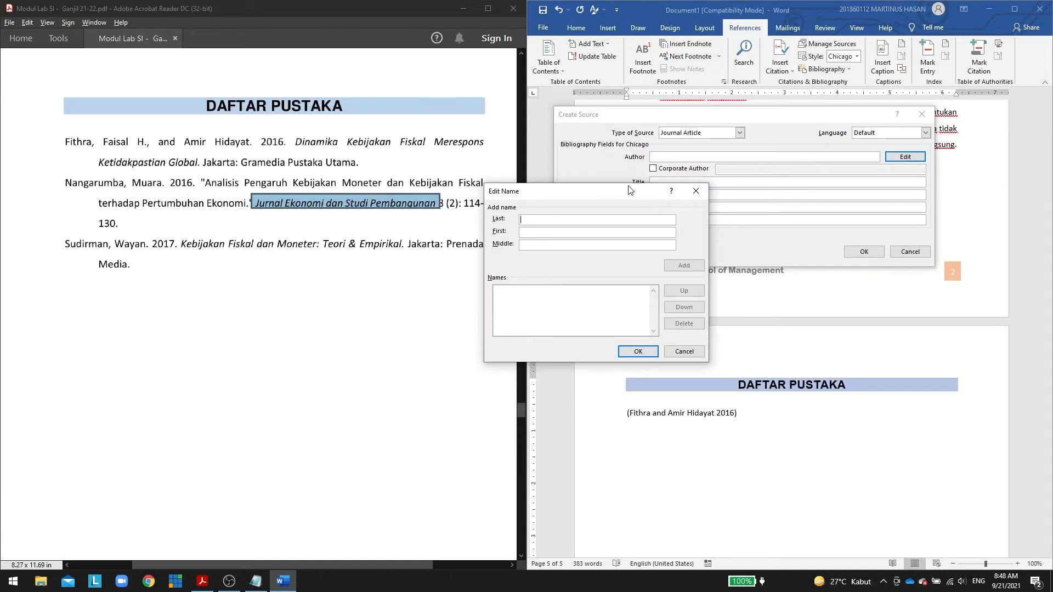
text(Nangarumba)
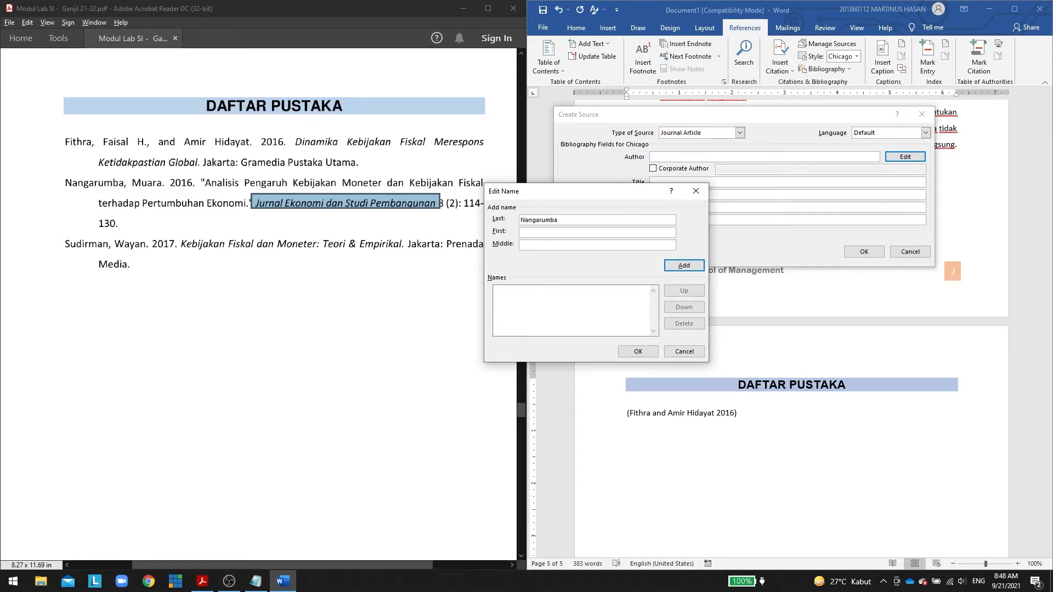
text(Muara)
click(676, 269)
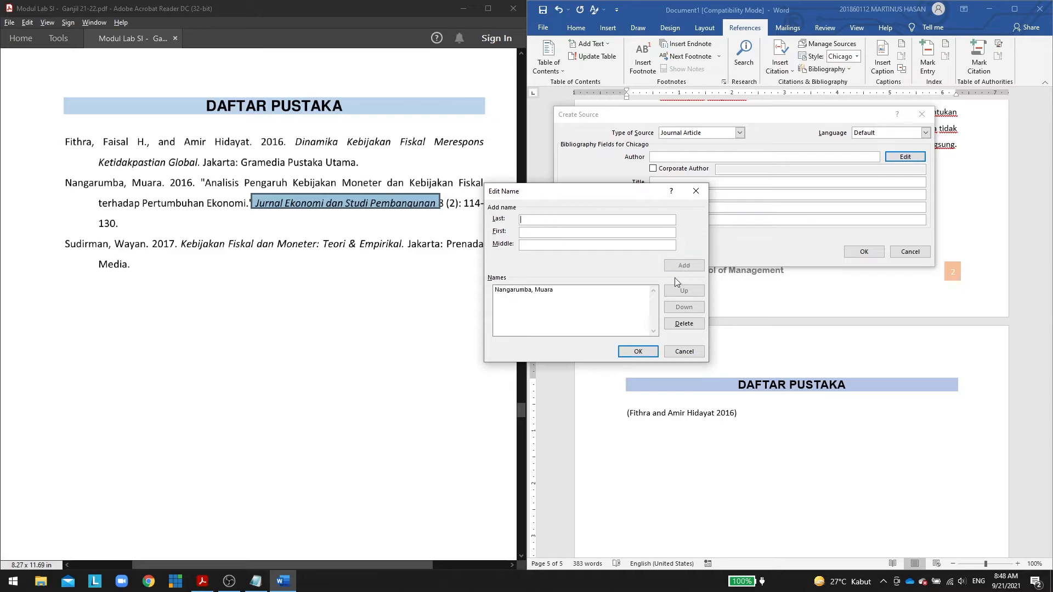
click(637, 352)
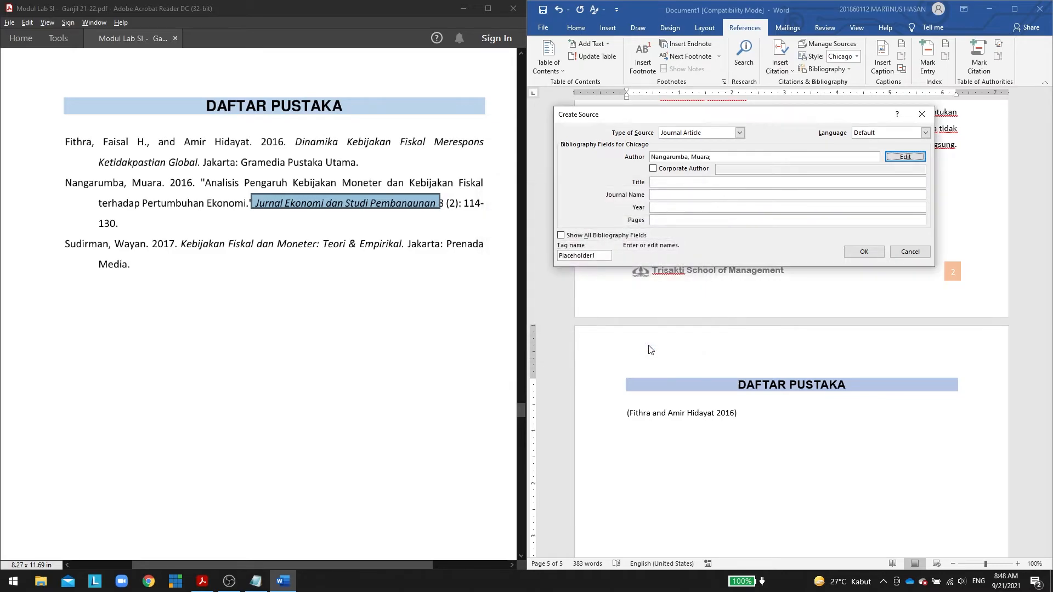
Set the title to "Analisis Pengaruh Kebijakan Moneter dan Kebijakan Fiskal terhadap Pertumbuhan Ekonomi." and the journal name to "Jurnal Ekonomi dan Studi Pembangunan".
click(667, 182)
text(Analisis )
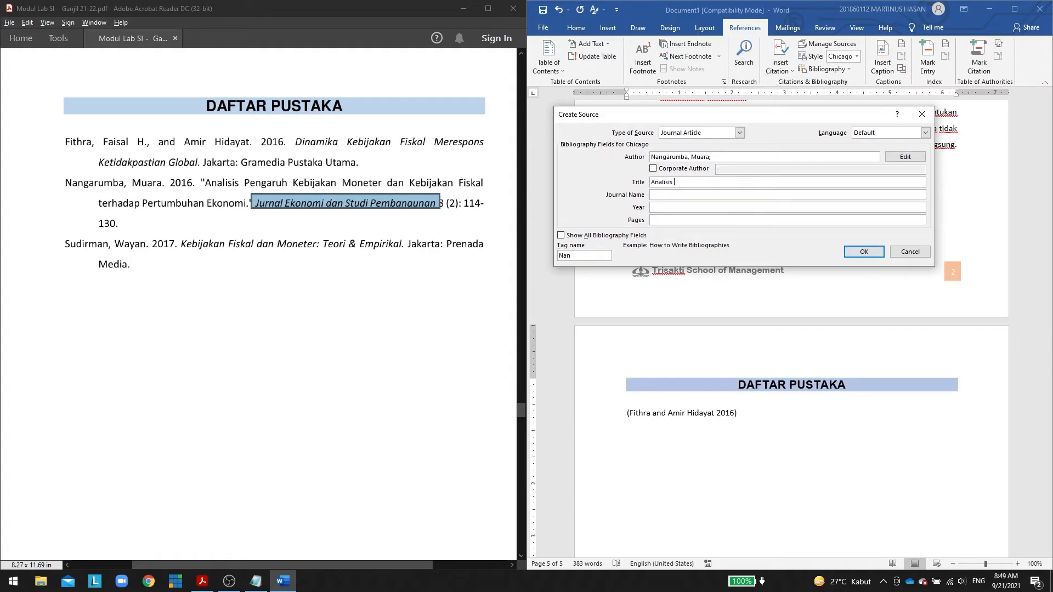
text(Pengaruh Kebijakan Moneter dan Kebijakan Fiskal terhadap Pertumbuhan)
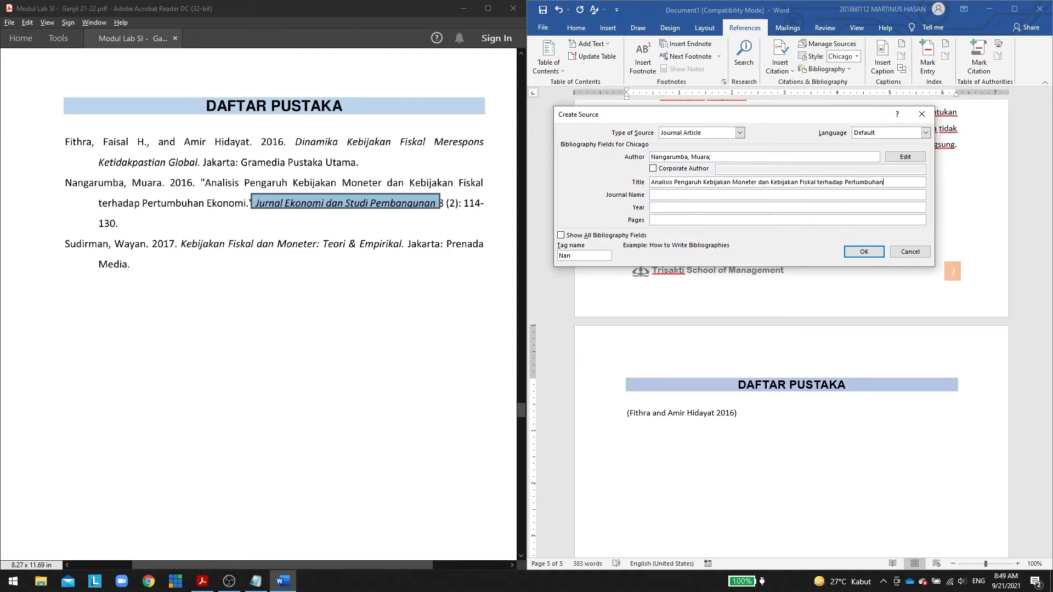
text( Ekonomi.)
key(Tab)
text(Jurnal Ekonomi)
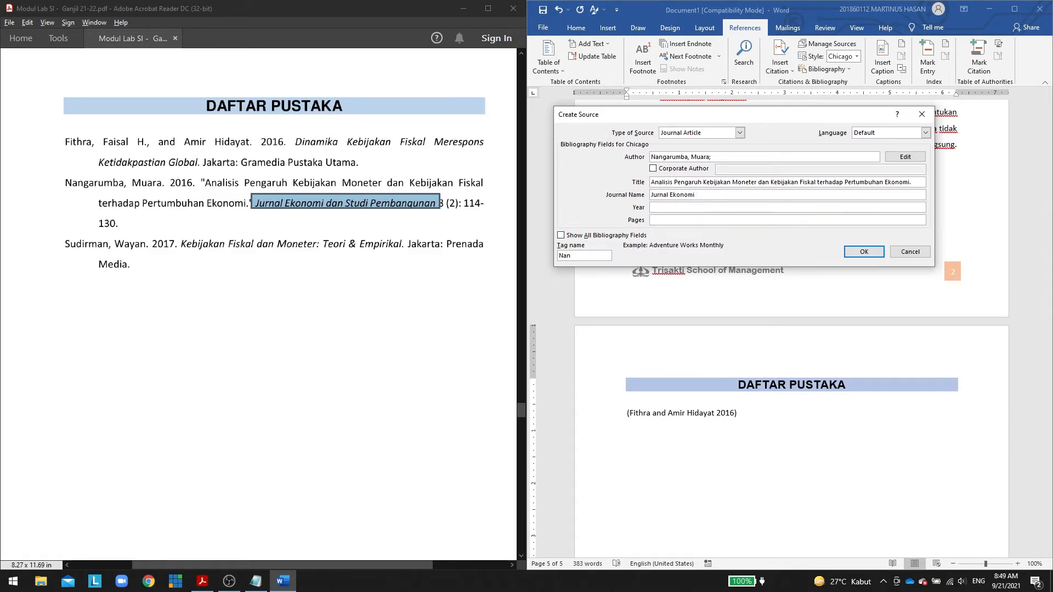
text( dan Studi Pembangunan)
Set the journal article's year to 2016 and show all bibliography fields.
click(414, 180)
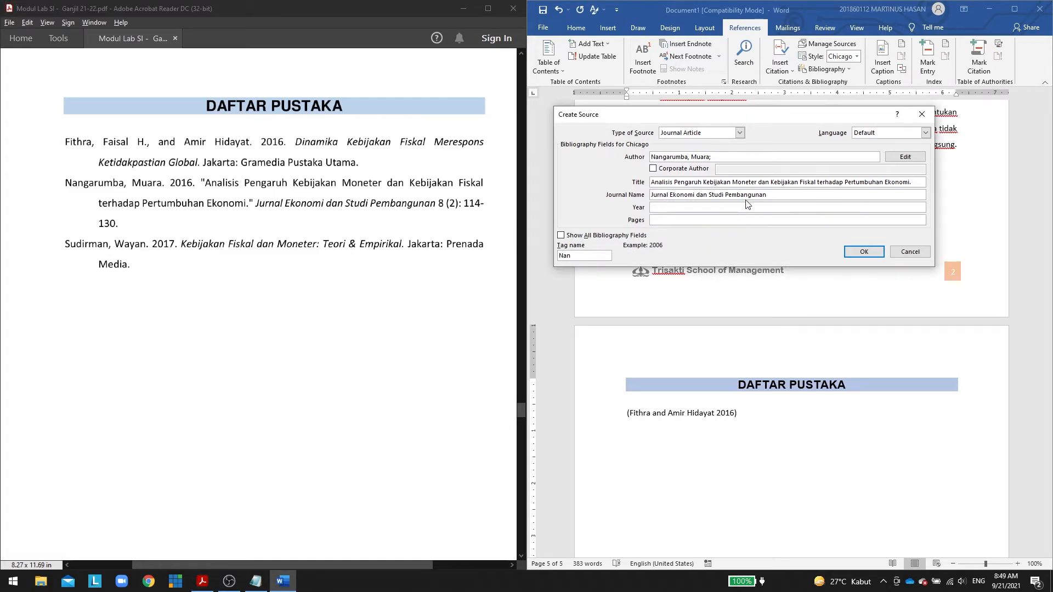
click(769, 196)
click(720, 208)
click(636, 236)
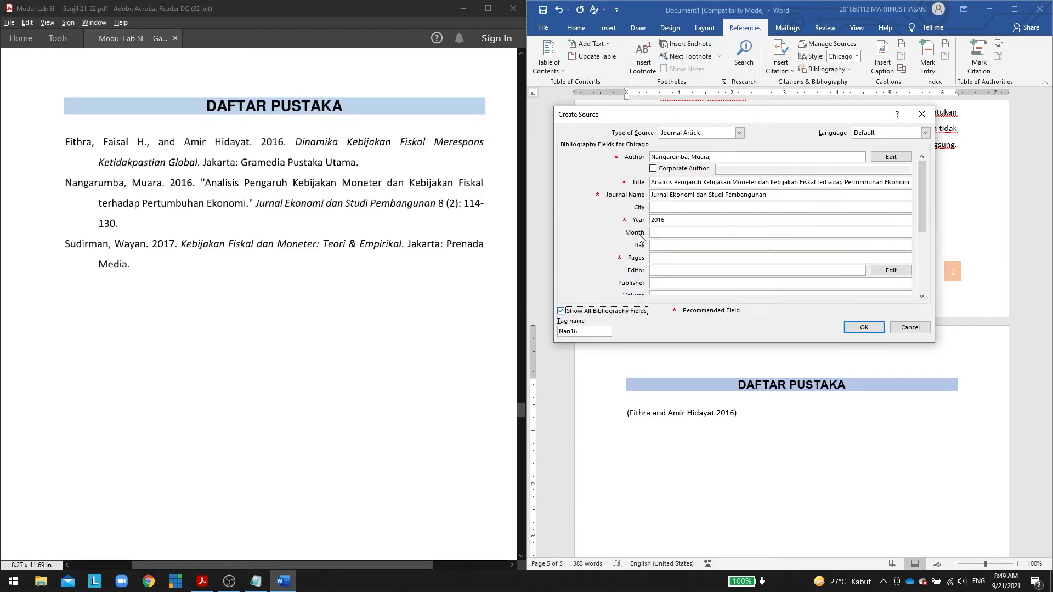
Set the journal article's volume to 8 (2) and its pages to 114-130, and save the source.
click(681, 245)
drag(919, 216, 923, 269)
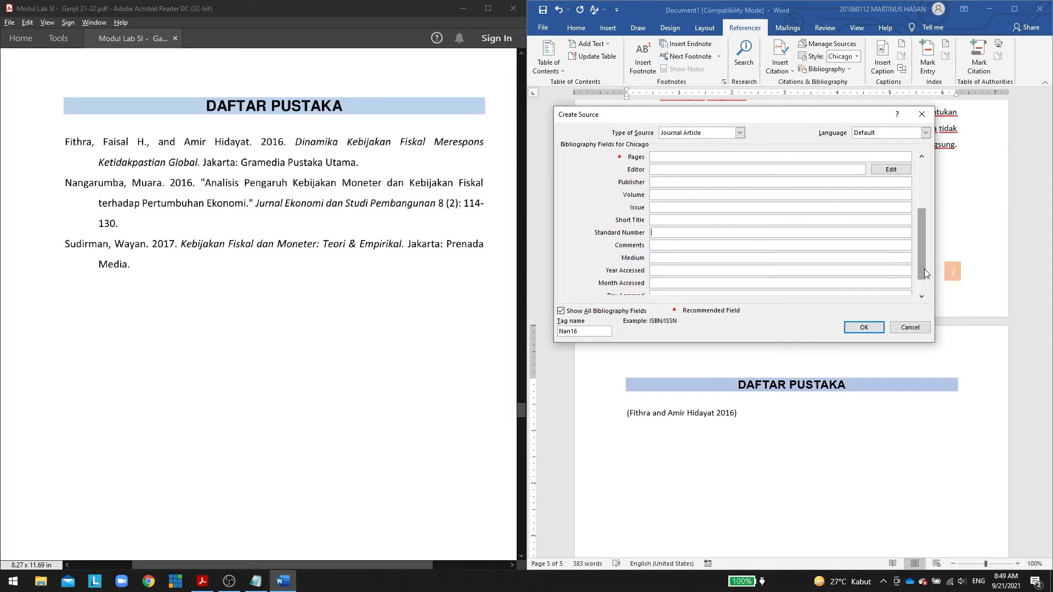
click(921, 158)
click(921, 157)
click(921, 158)
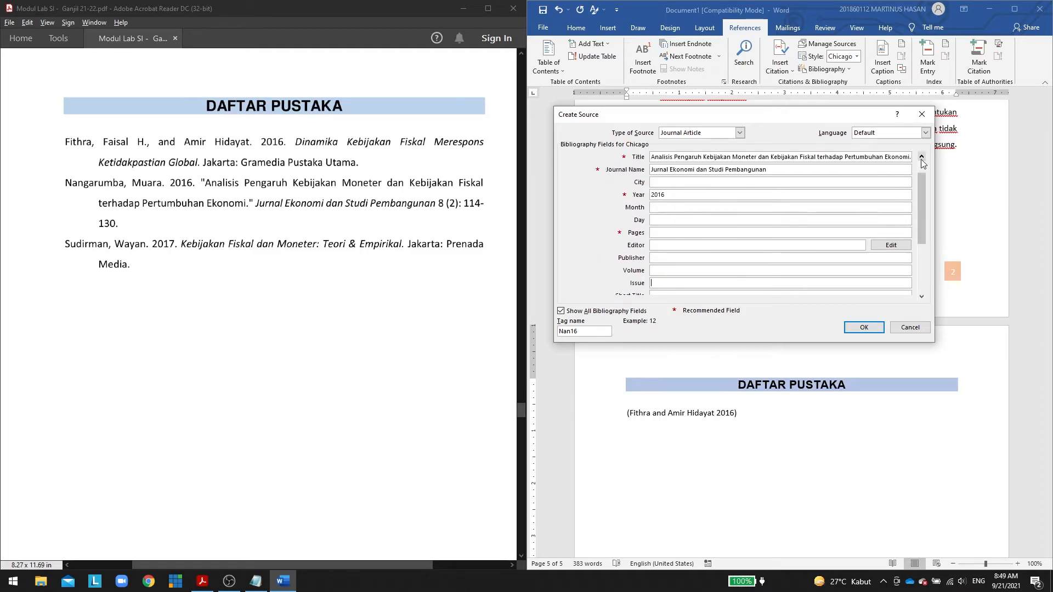
click(921, 158)
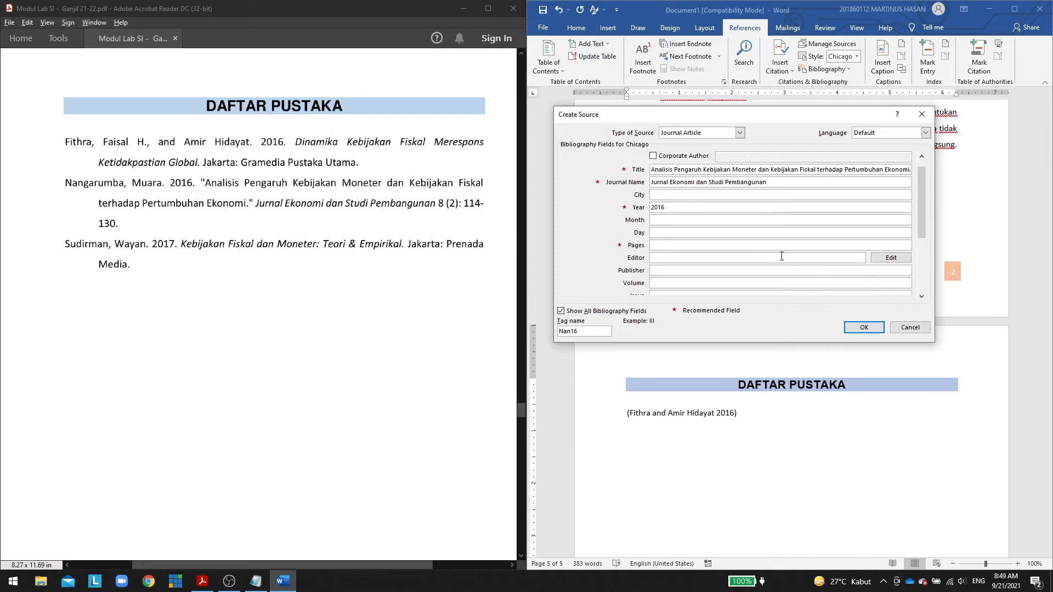
click(922, 299)
click(921, 299)
click(921, 299)
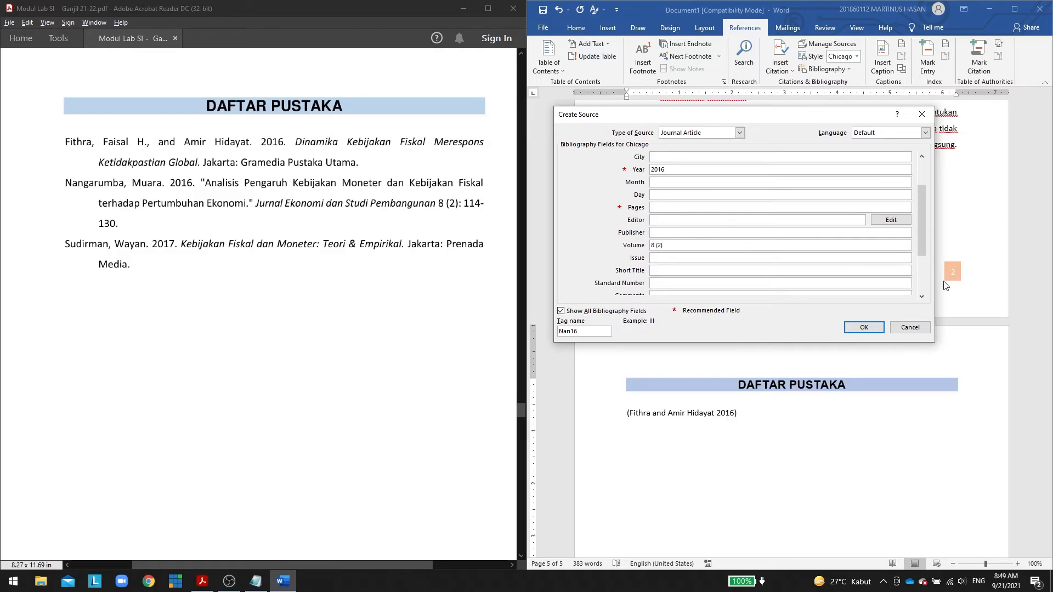
click(919, 296)
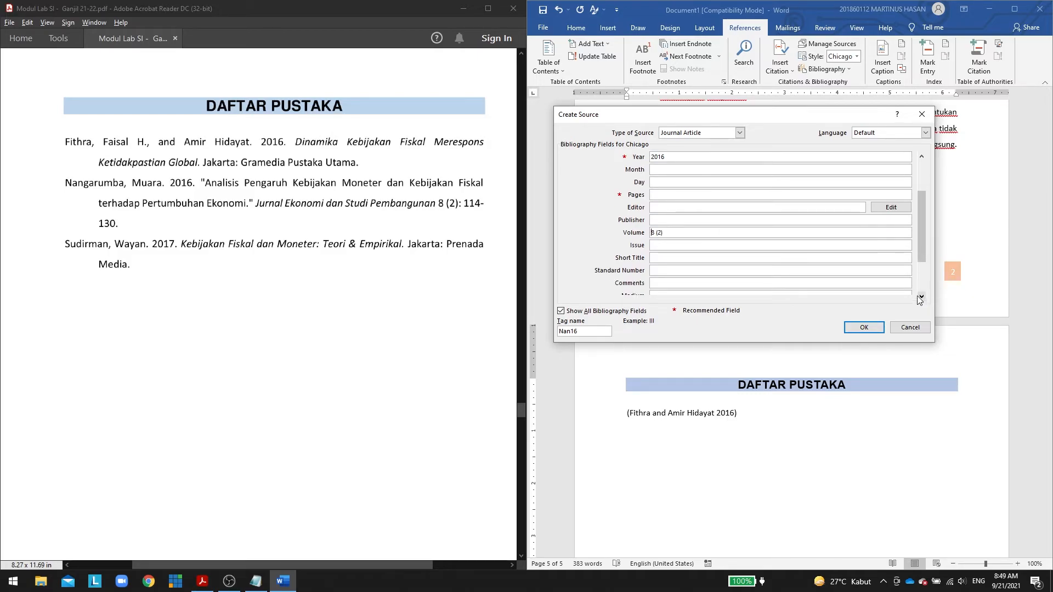
click(691, 194)
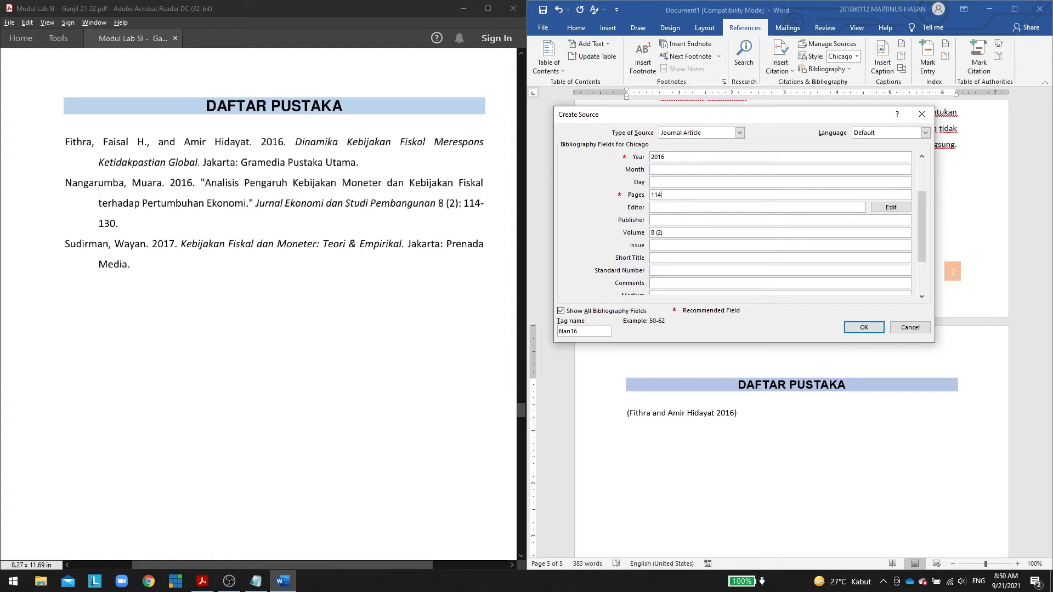
click(856, 330)
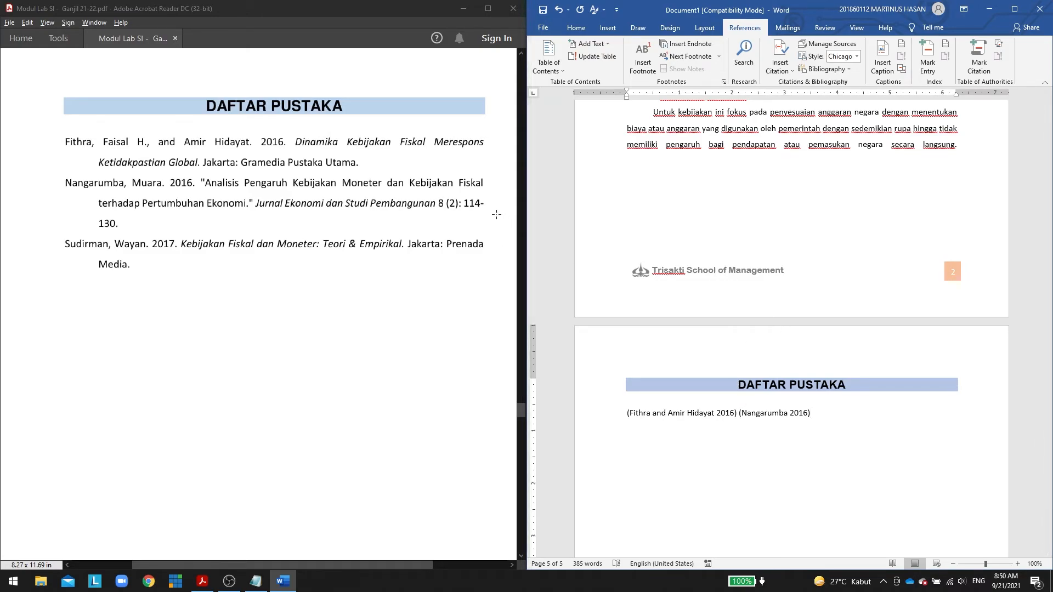
Start a new citation source for the PDF's third reference and enter that reference's author name.
click(779, 63)
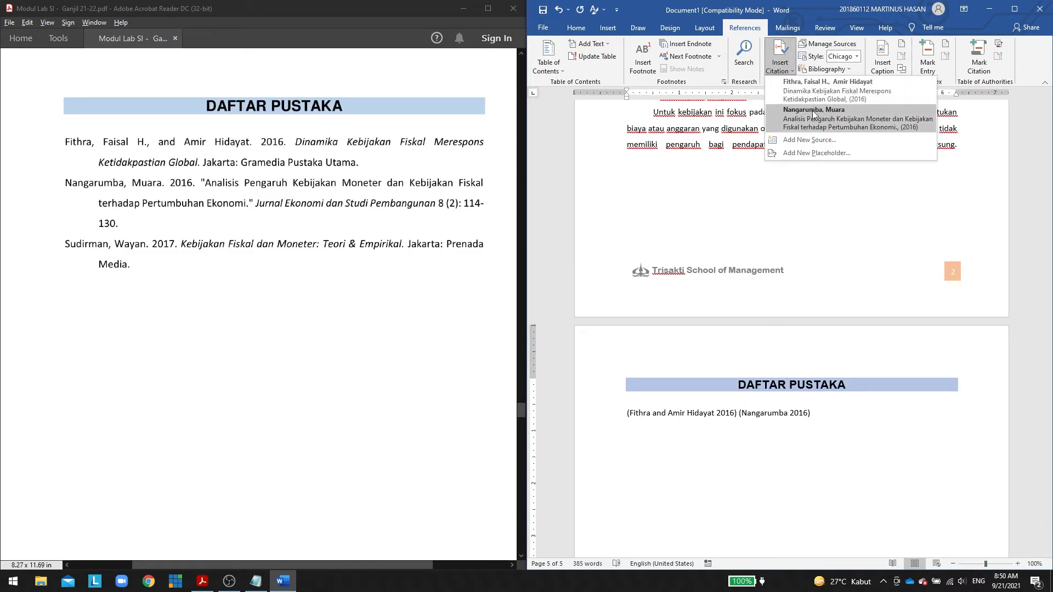
click(801, 140)
click(698, 156)
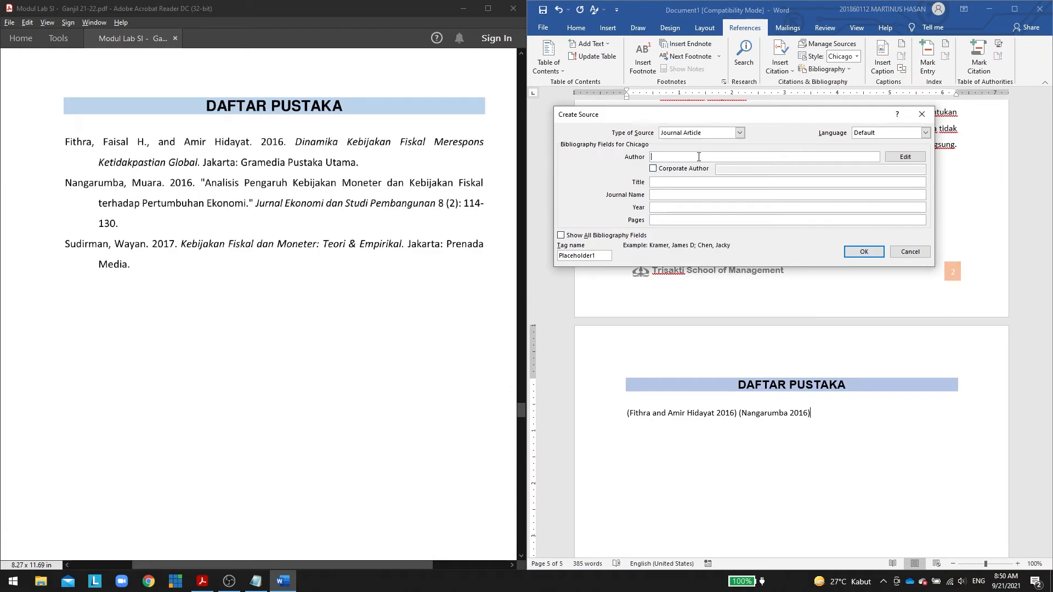
click(905, 157)
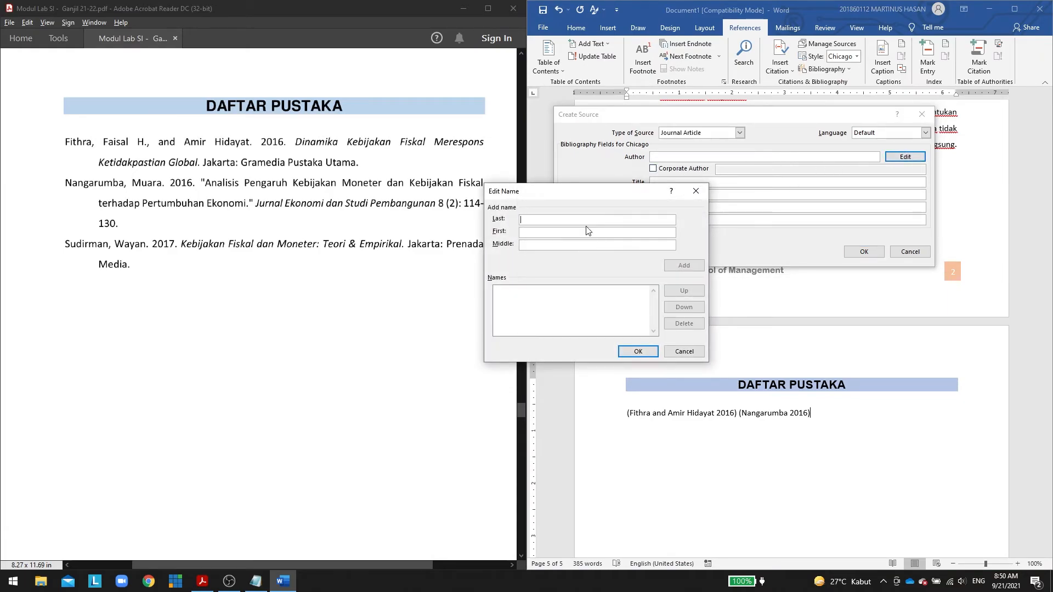
drag(578, 194, 662, 184)
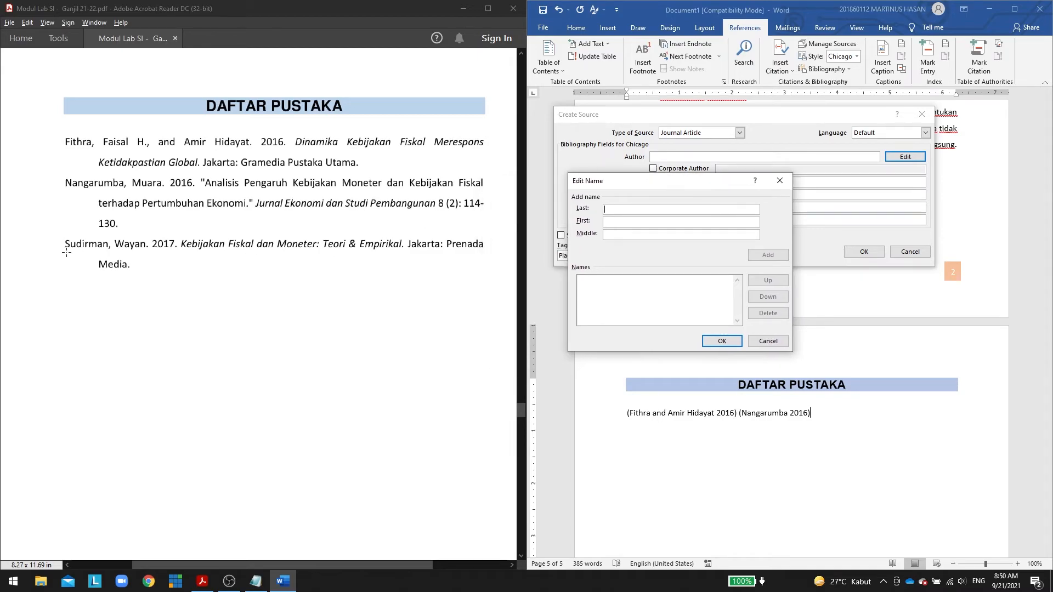
text(Sudirman)
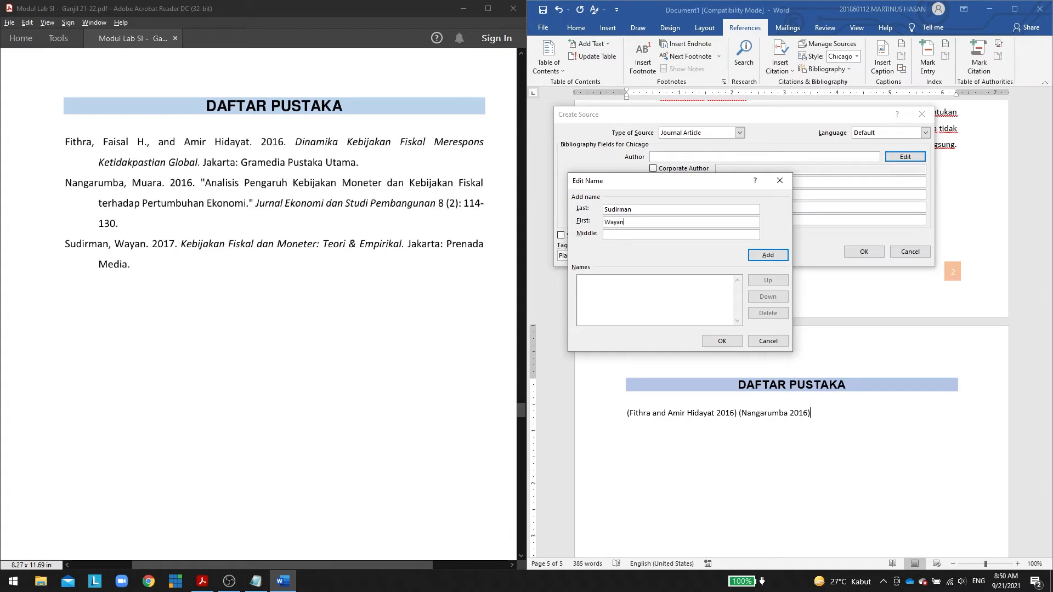
click(768, 255)
click(721, 341)
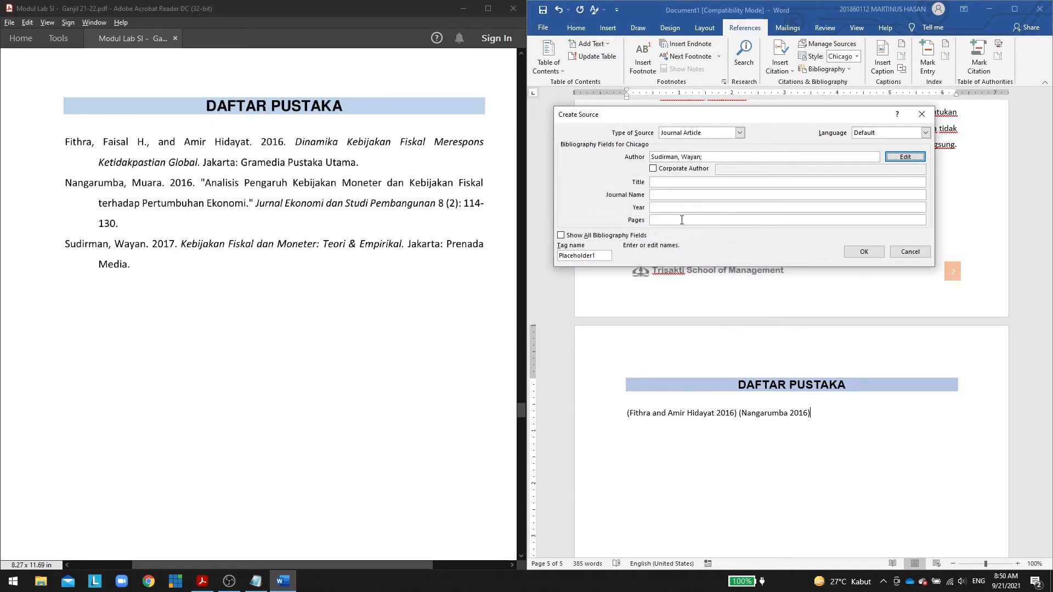
Complete the source as a Book with title "Kebijakan Fiskal dan Moneter: Teori & Emprikal.", year 2017, city Jakarta and publisher Prenada Media.
click(690, 185)
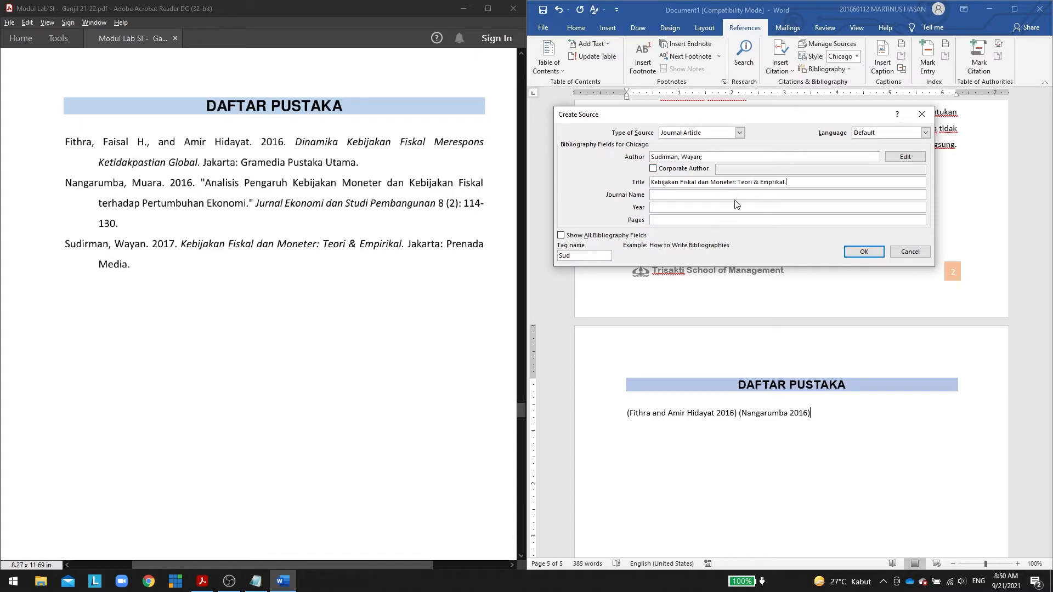
click(712, 133)
click(709, 141)
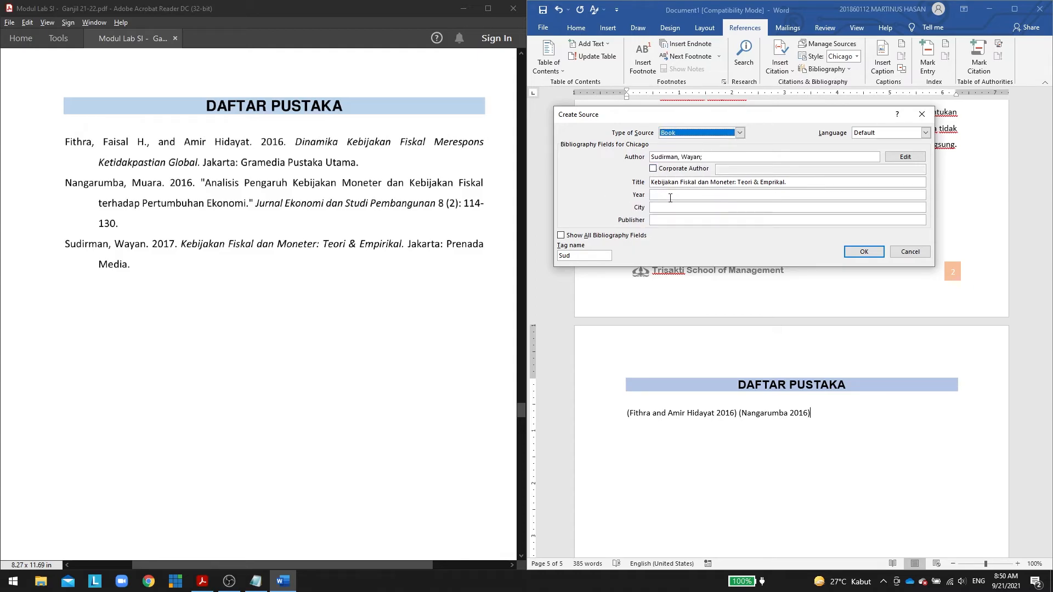
click(670, 195)
key(Tab)
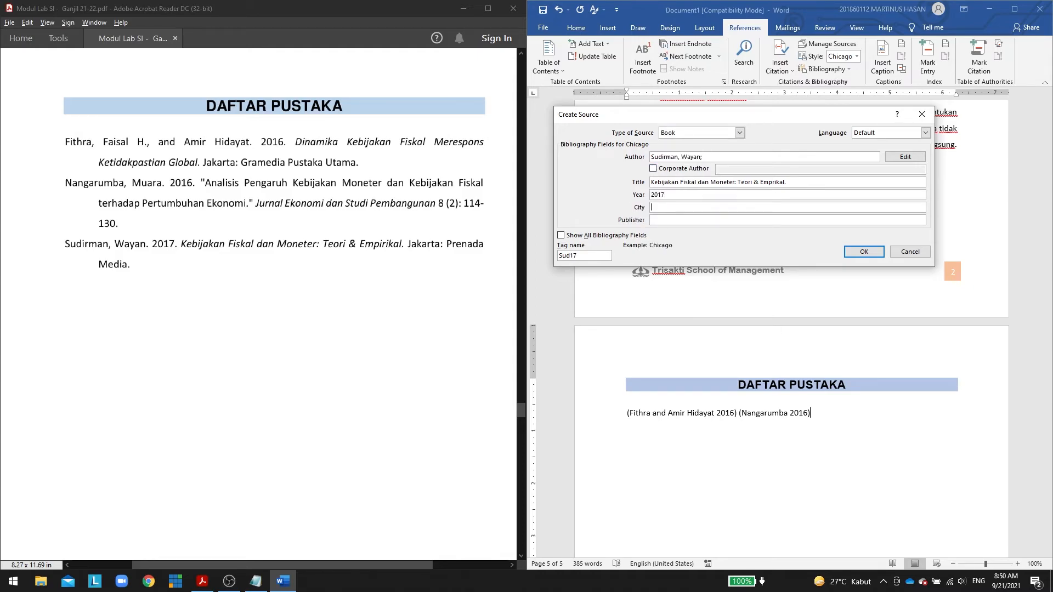
text(Jakarta)
key(Tab)
click(874, 252)
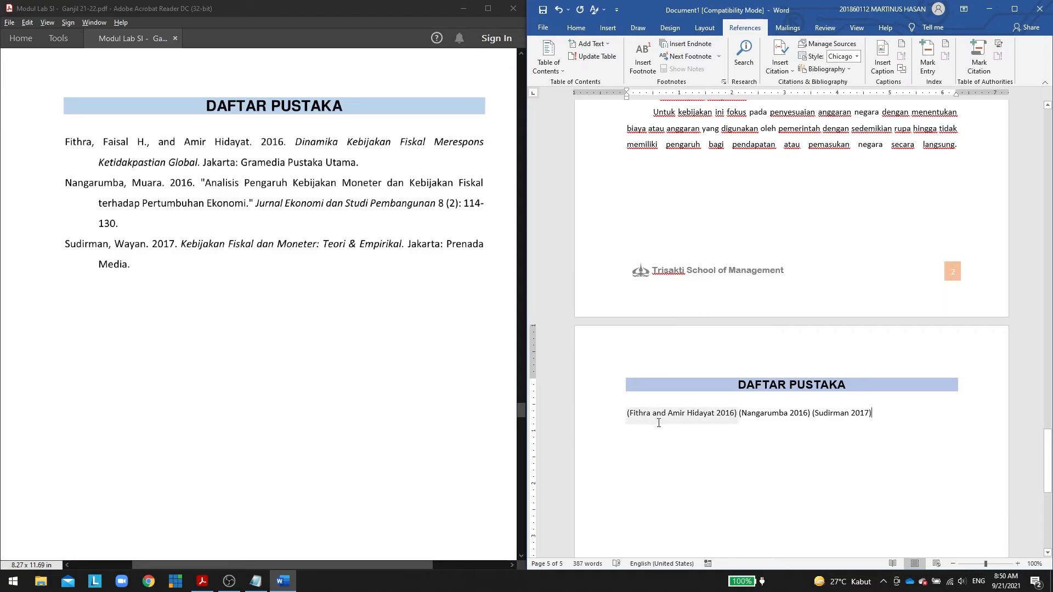
Replace the line of in-text citations below the DAFTAR PUSTAKA heading with the built-in Bibliography.
triple_click(623, 412)
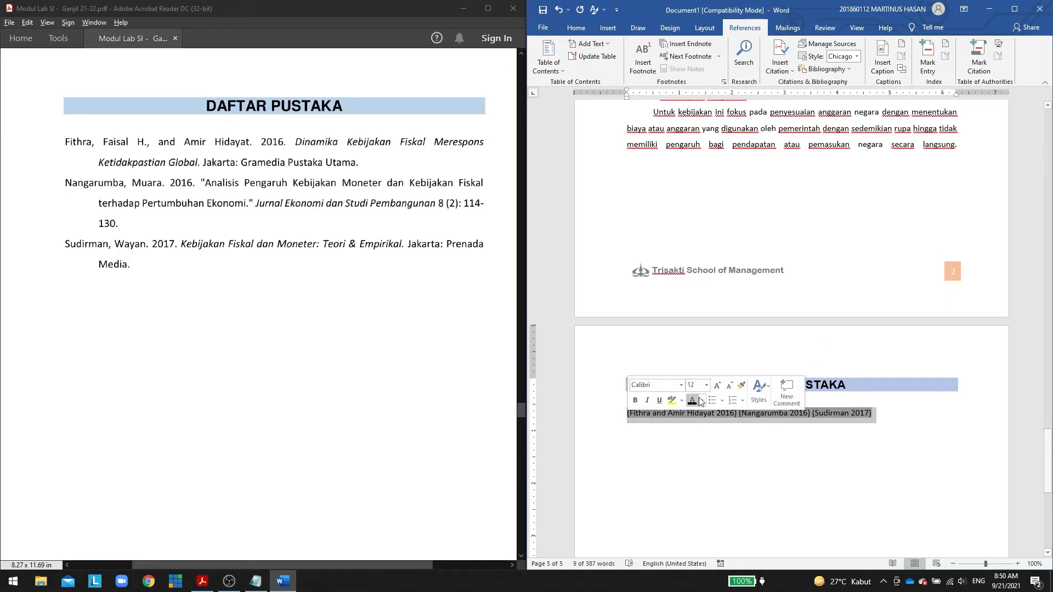
key(Delete)
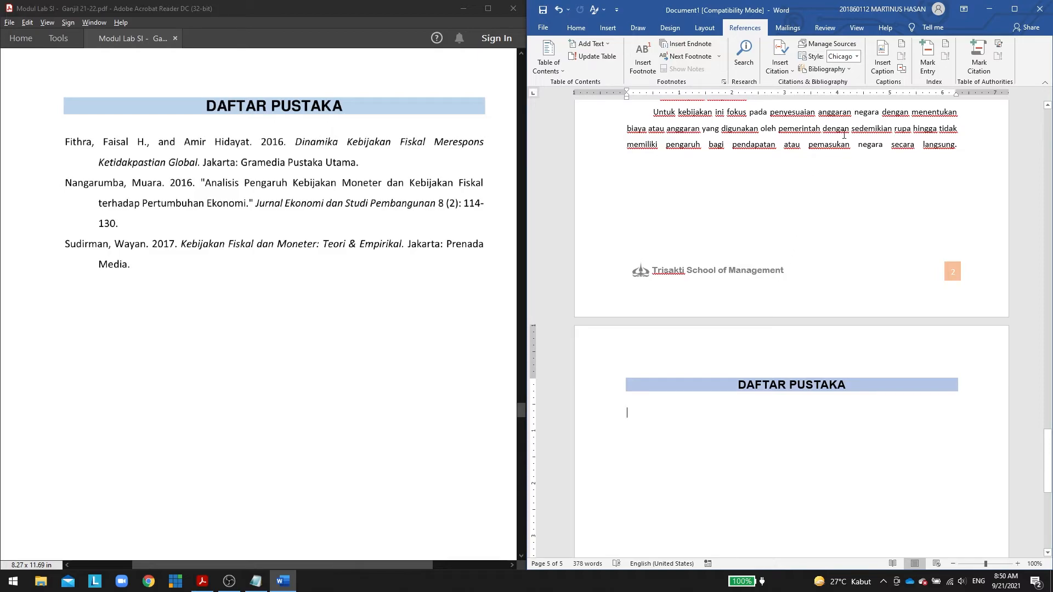
click(846, 73)
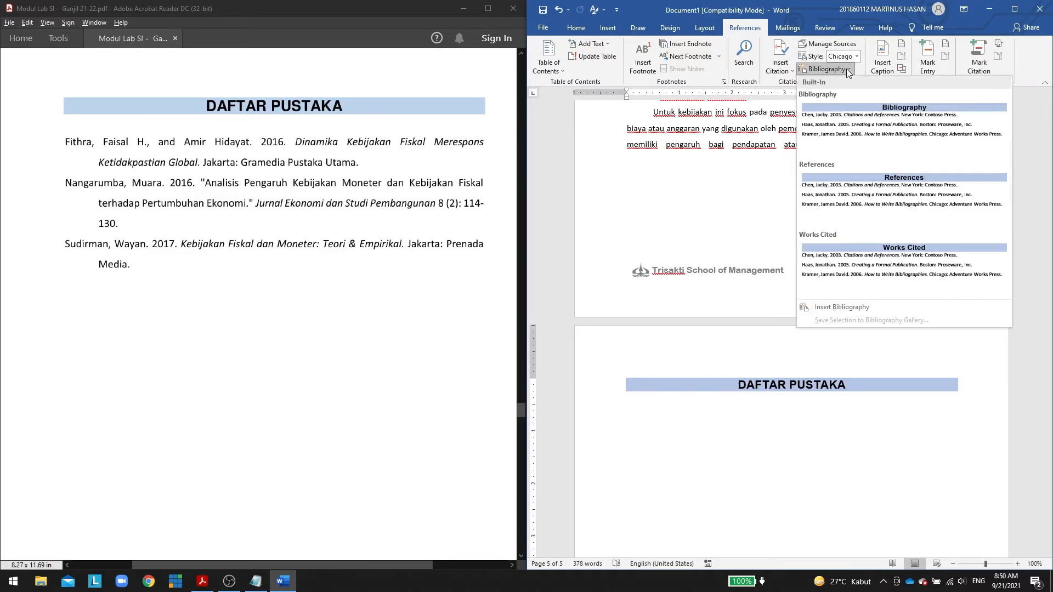
click(854, 131)
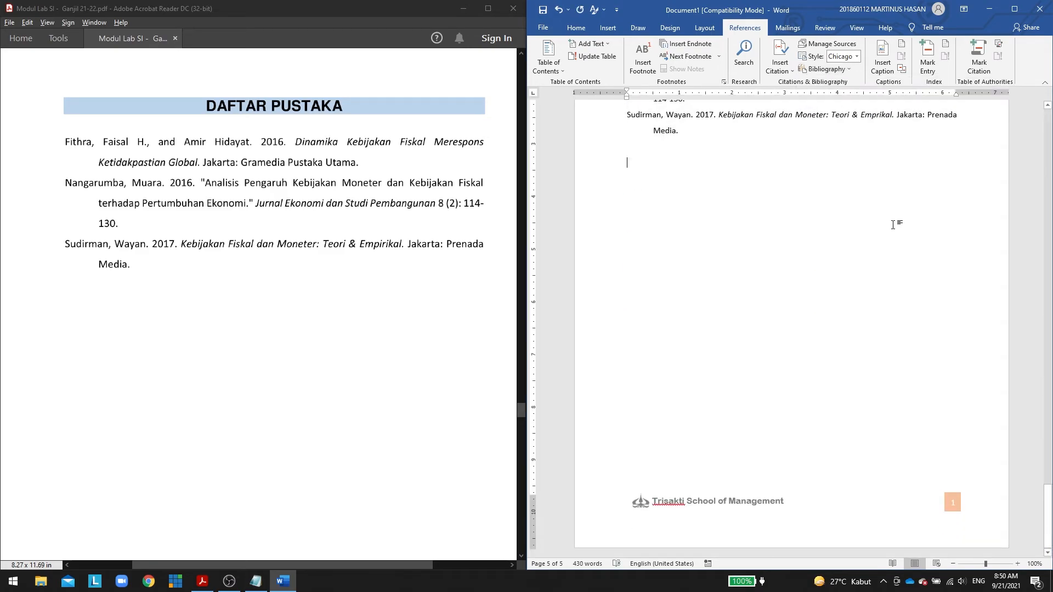
scroll(885, 230, up, 3)
scroll(866, 230, up, 1)
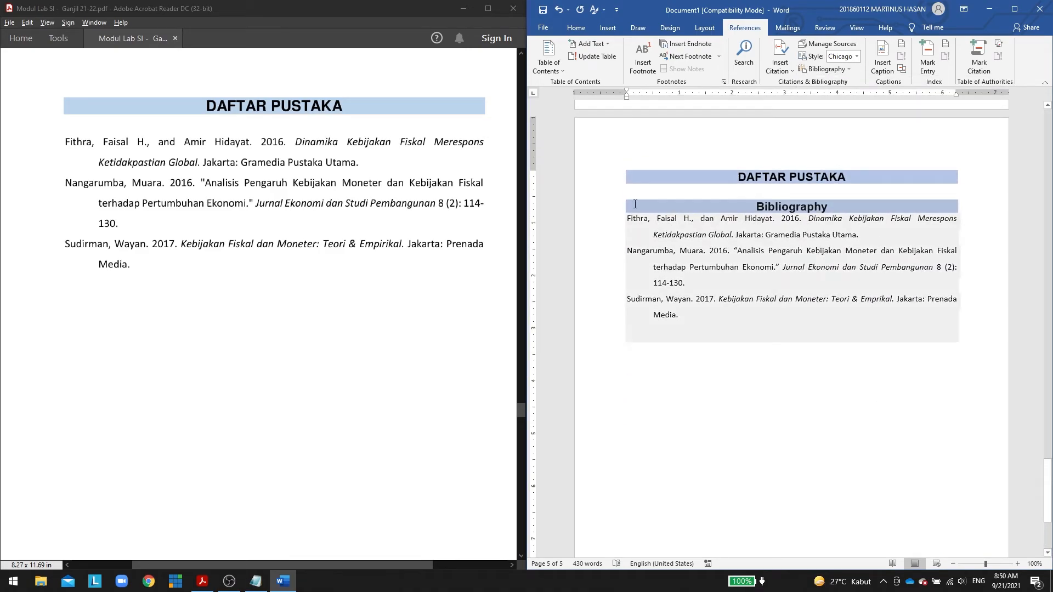
Delete the blank space and the DAFTAR PUSTAKA heading text above the inserted Bibliography heading.
click(690, 190)
key(BackSpace)
key(BackSpace)
key(BackSpace)
key(BackSpace)
key(BackSpace)
key(BackSpace)
key(BackSpace)
key(BackSpace)
key(BackSpace)
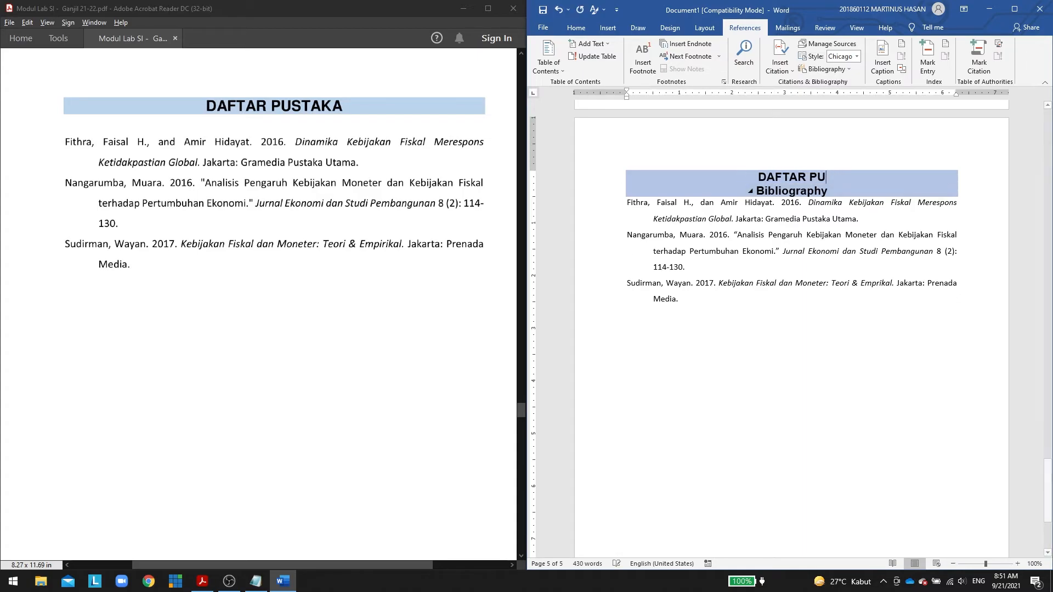
key(BackSpace)
key(BackSpace)
key(BackSpace)
key(BackSpace)
key(BackSpace)
key(BackSpace)
key(BackSpace)
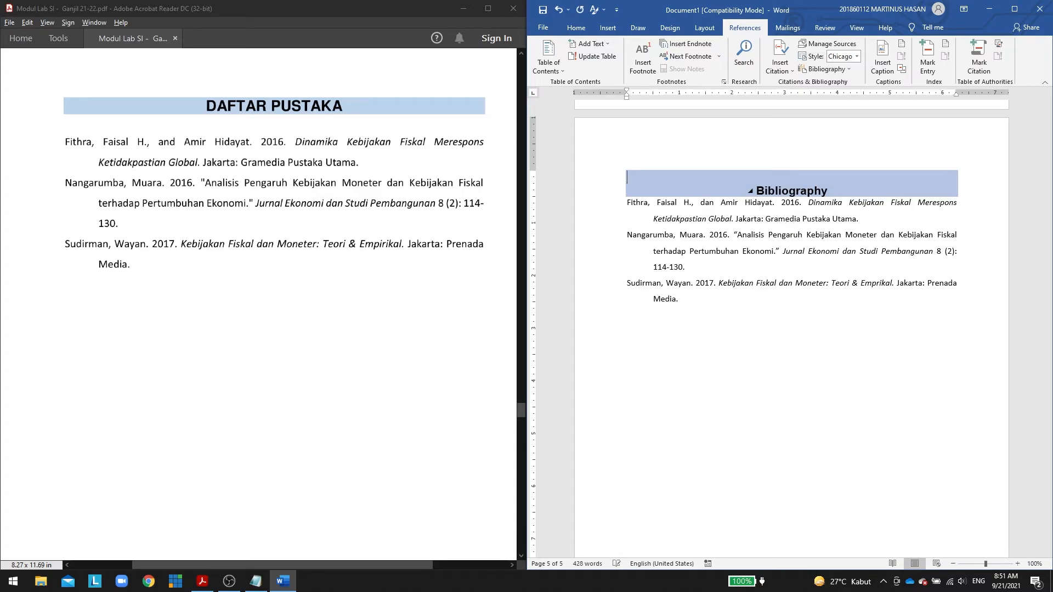
Delete the empty space above the Bibliography heading and expand the collapsed heading to show its reference entries.
click(751, 362)
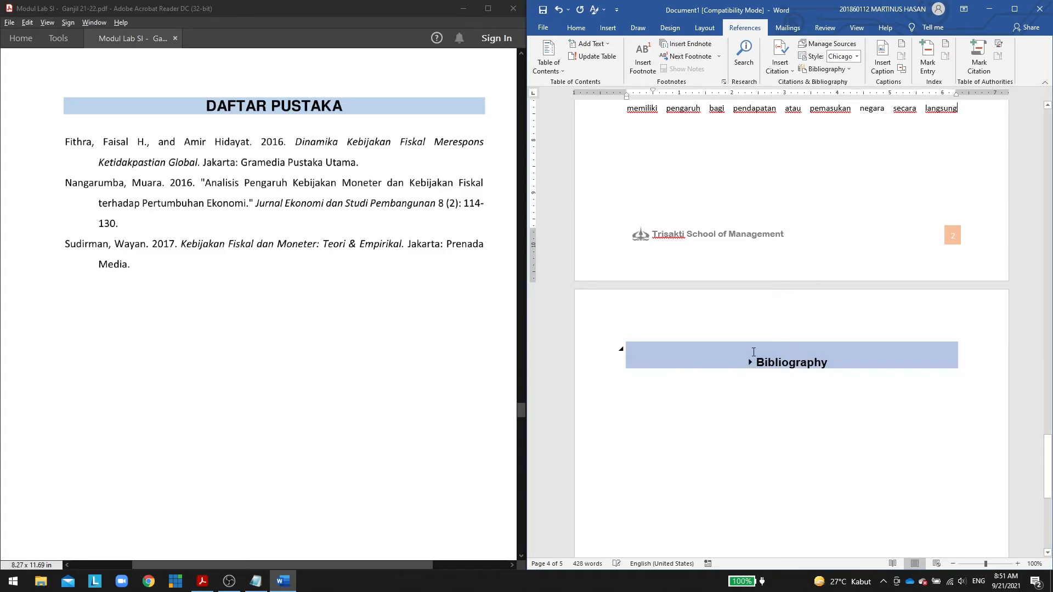
click(753, 347)
key(BackSpace)
key(BackSpace)
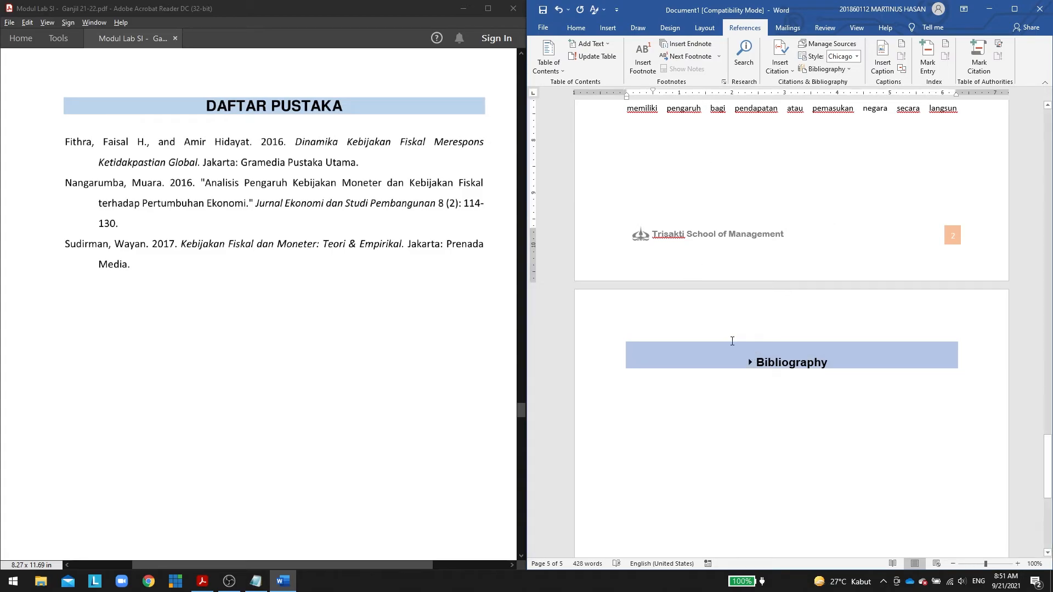
click(731, 349)
key(Delete)
click(806, 386)
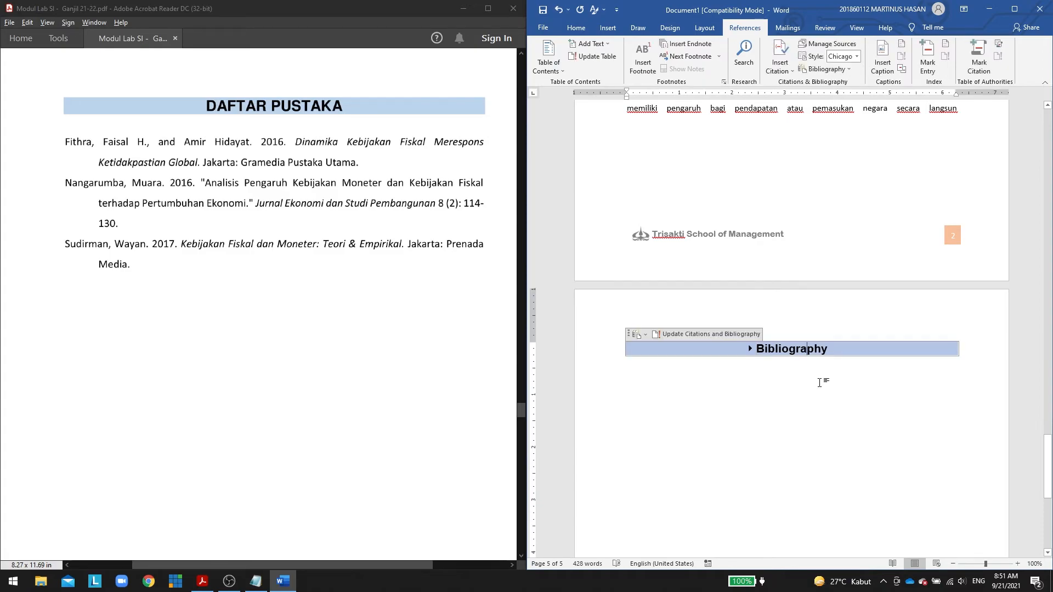
click(749, 348)
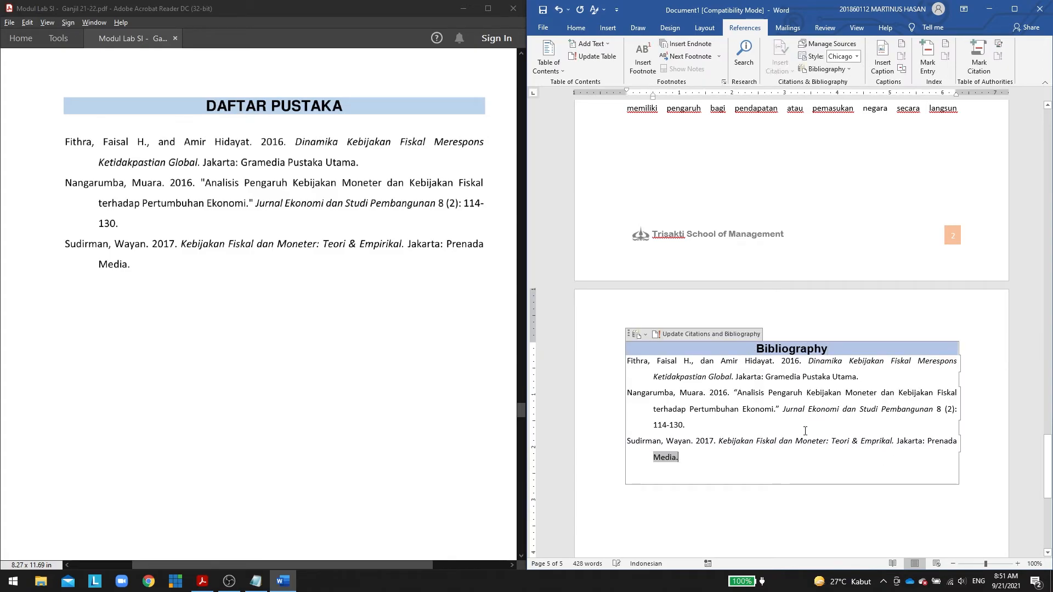
Insert a blank line between the Bibliography heading and the first reference, comparing the list with the PDF's references.
drag(631, 362, 628, 363)
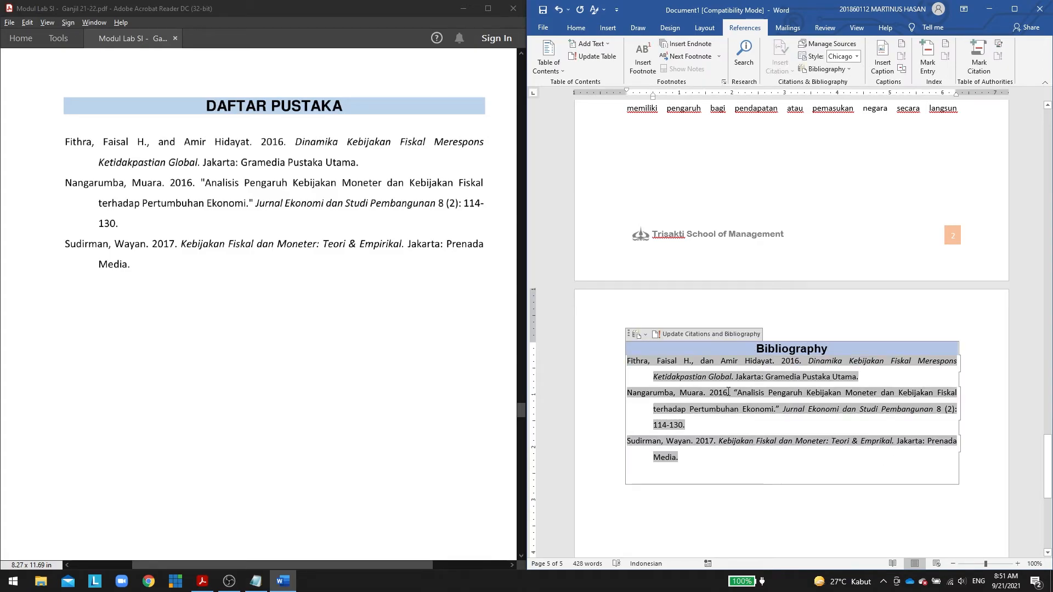
key(Return)
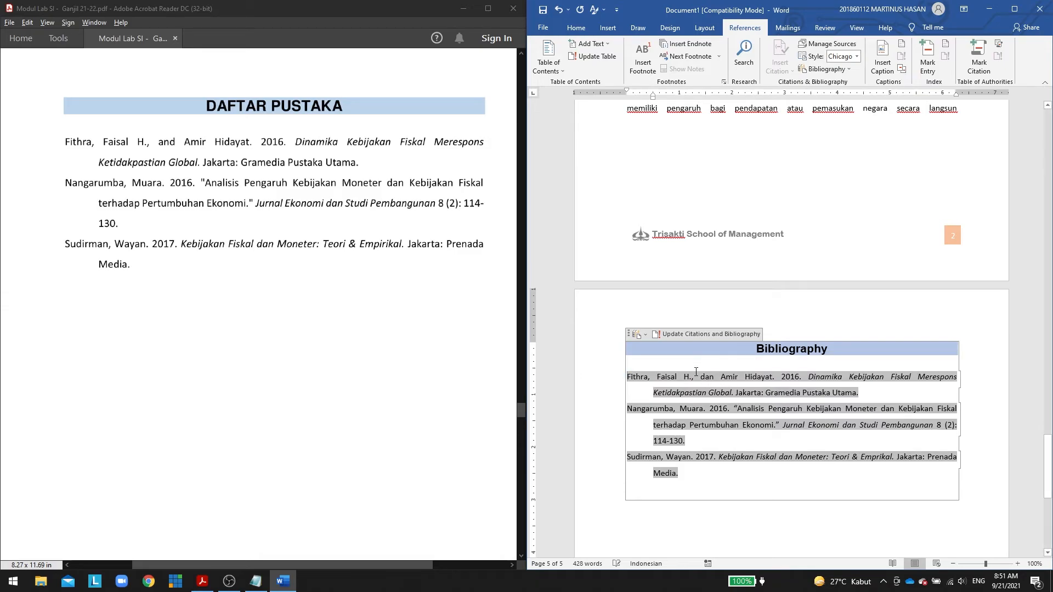
scroll(768, 383, down, 2)
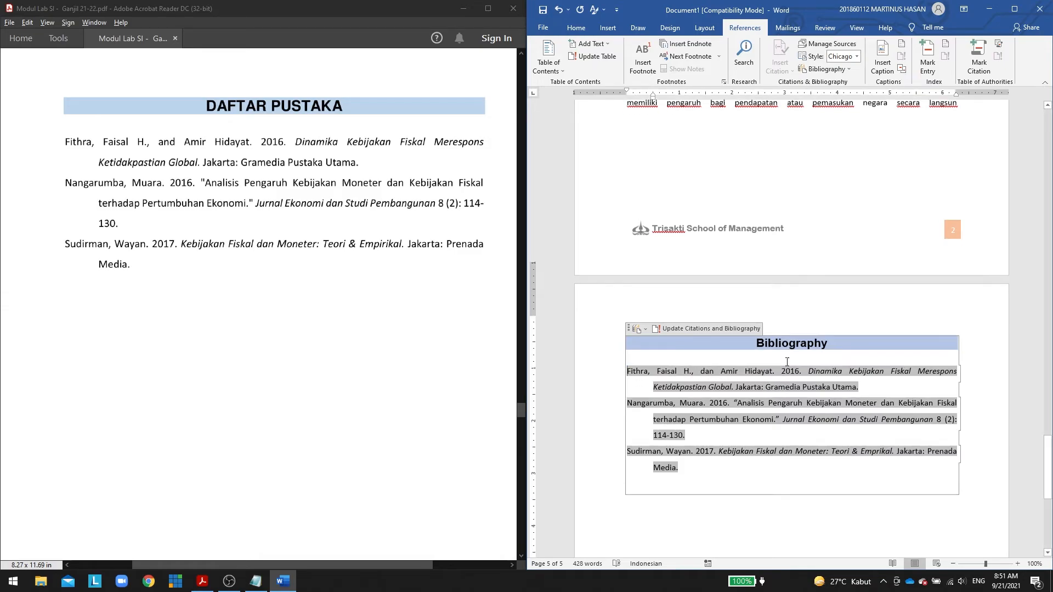
click(752, 438)
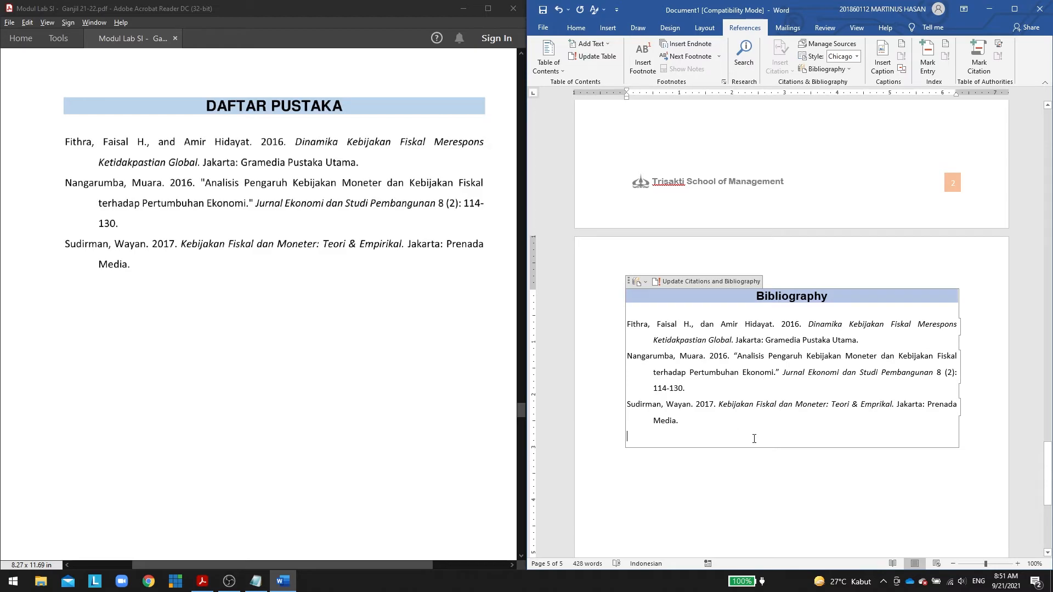
click(752, 419)
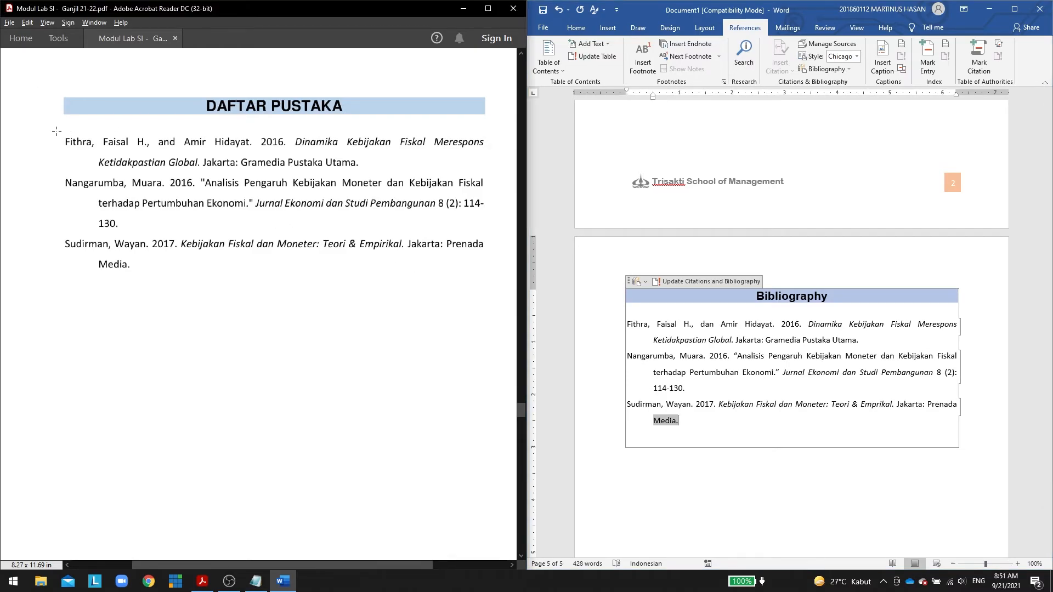
drag(56, 130, 492, 285)
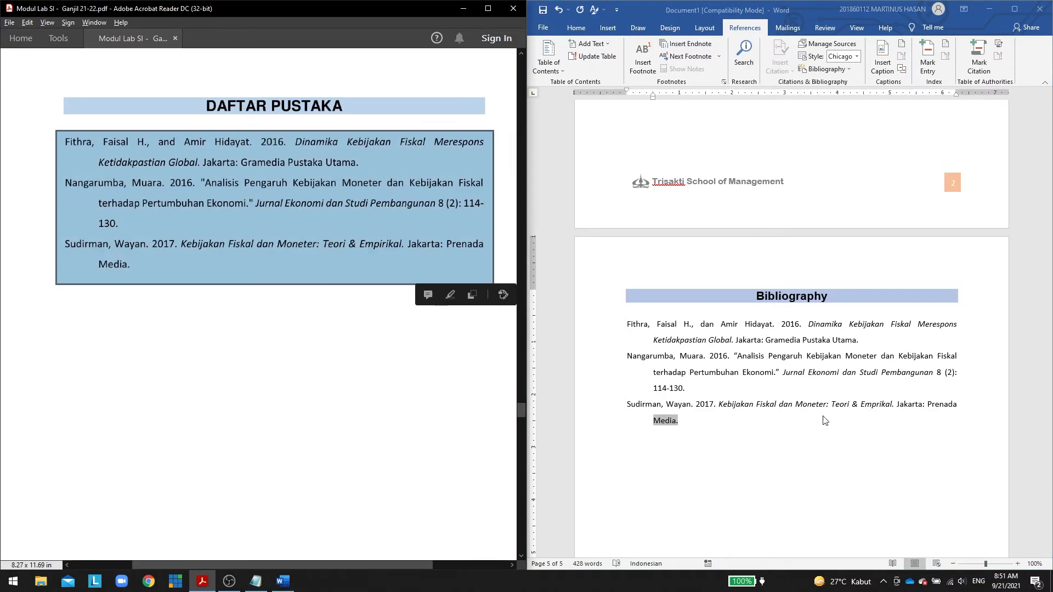
click(861, 445)
Maximize the Word window and open the footer of the bibliography page for editing.
scroll(861, 439, down, 10)
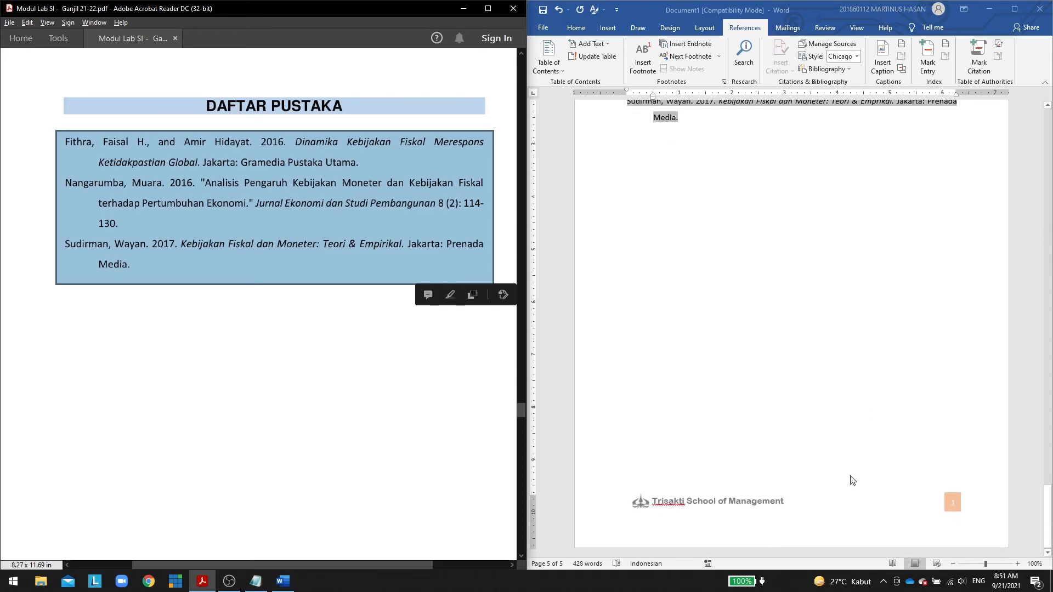
click(815, 509)
double_click(848, 513)
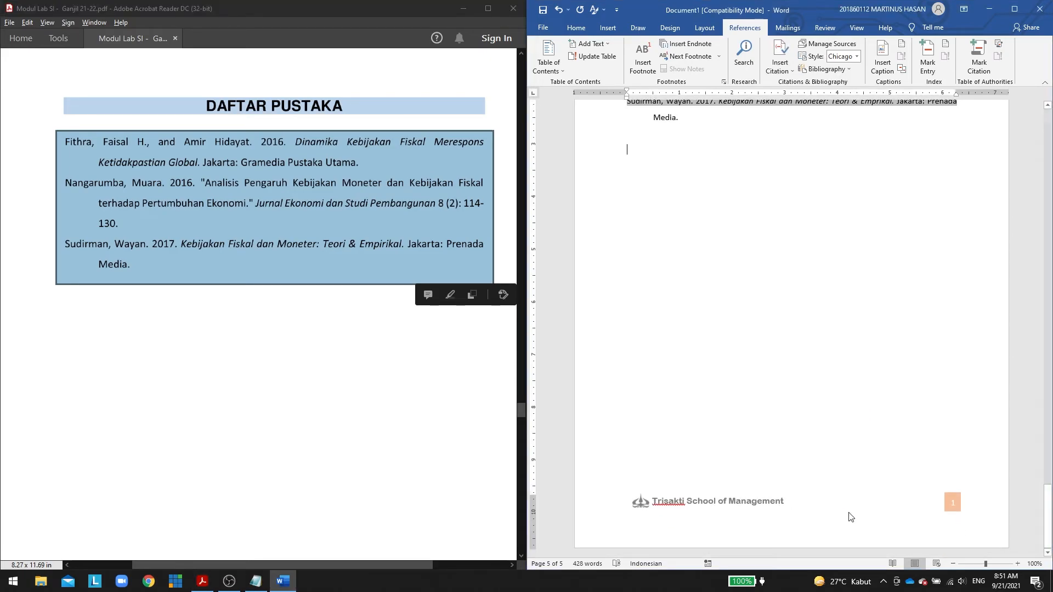
click(1014, 9)
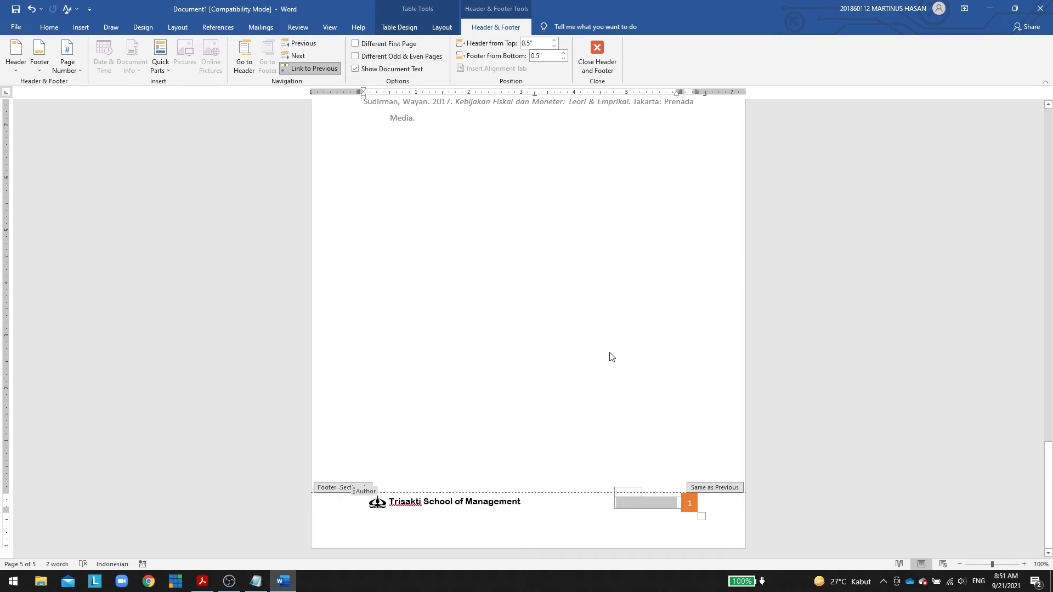
ctrl+scroll(584, 370, up, 1)
ctrl+scroll(584, 370, up, 2)
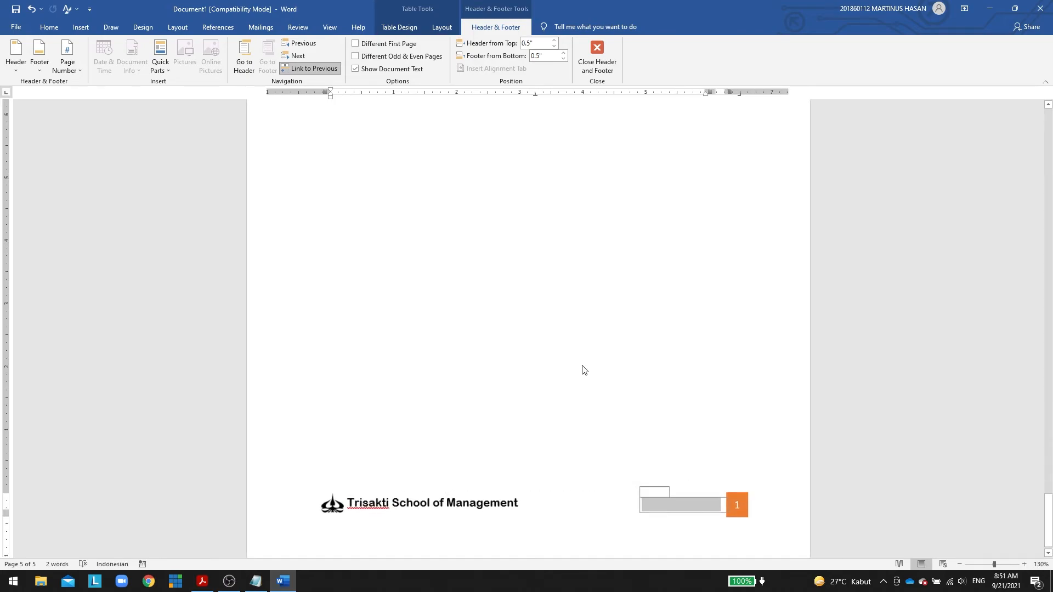
Unlink the Section 4 footer from the previous section, clear its contents and remove the footer.
click(311, 70)
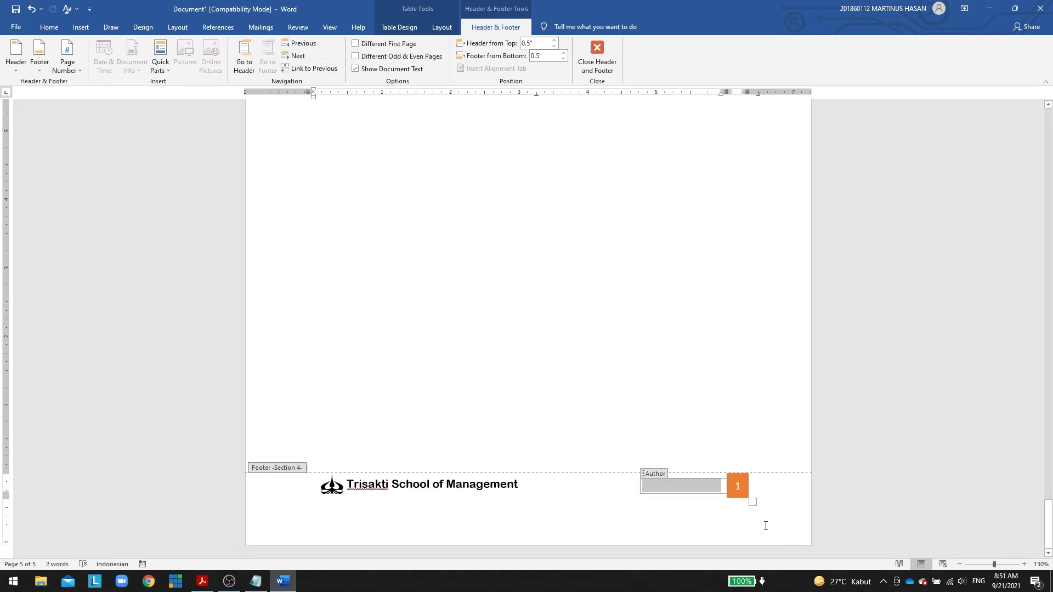
drag(787, 518, 395, 467)
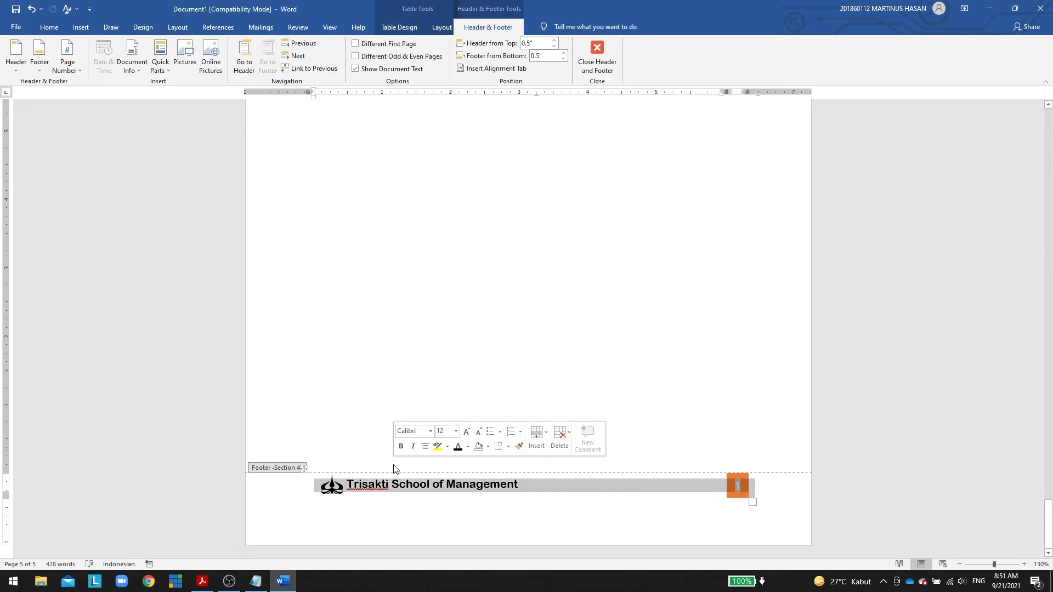
click(550, 539)
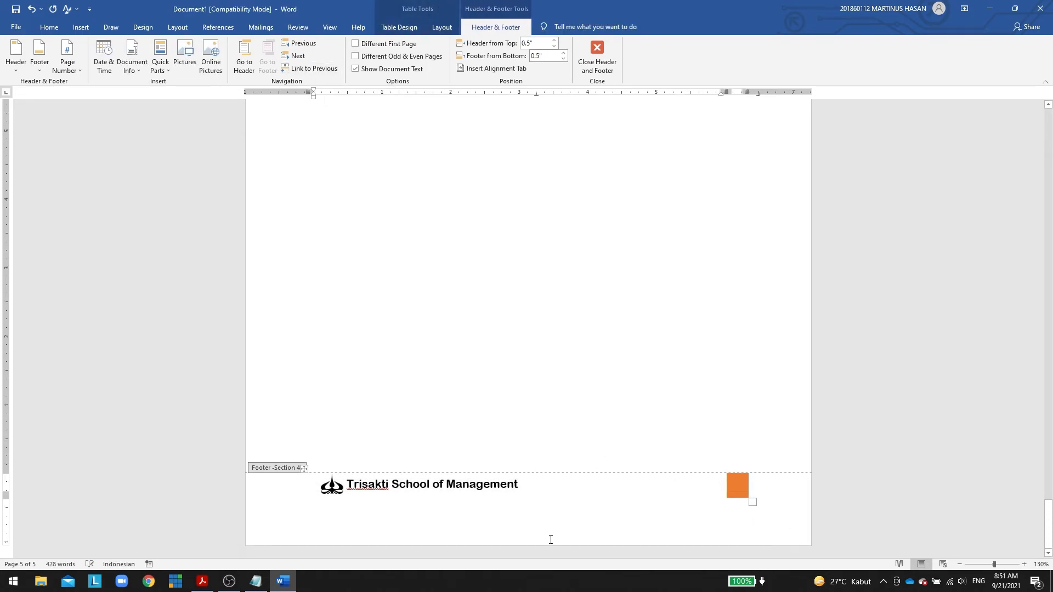
click(41, 68)
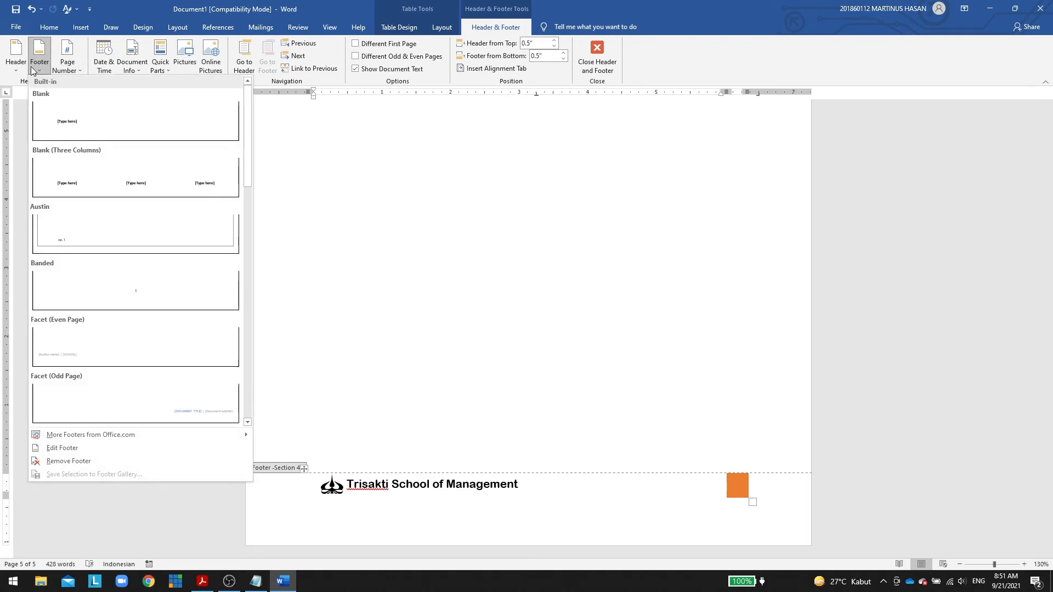
click(101, 463)
scroll(510, 362, up, 6)
scroll(510, 365, up, 6)
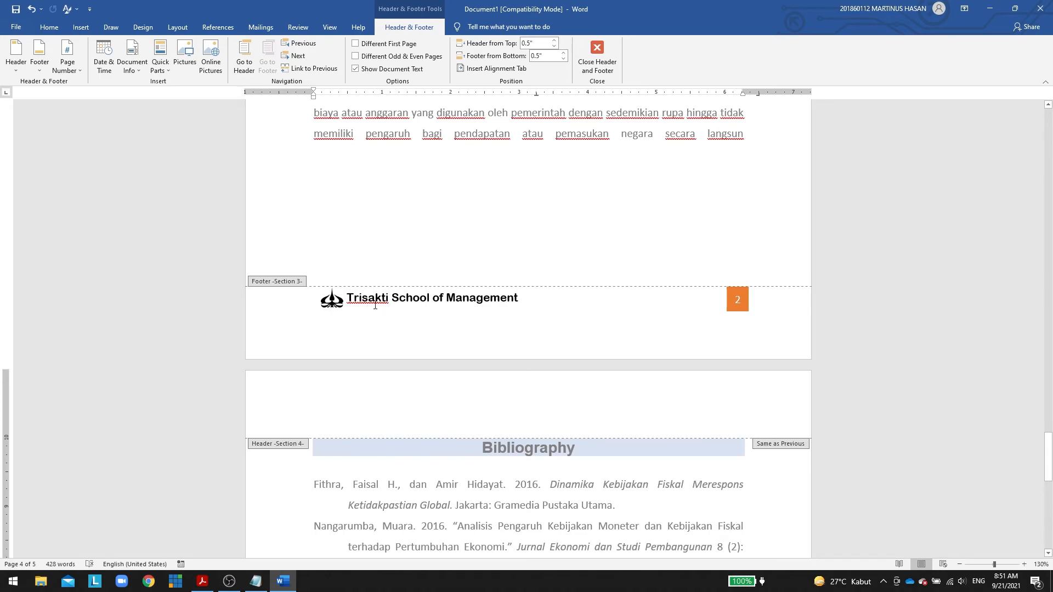
scroll(510, 320, down, 3)
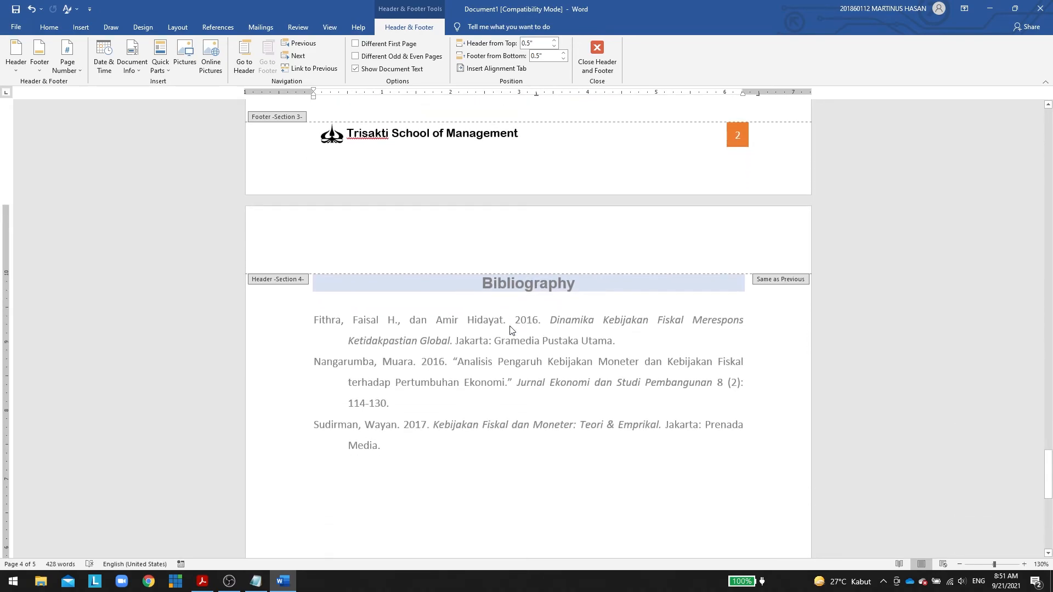
Undo the footer removal and the clearing of its contents in Section 4.
key(ctrl+z)
scroll(511, 331, down, 2)
key(ctrl+z)
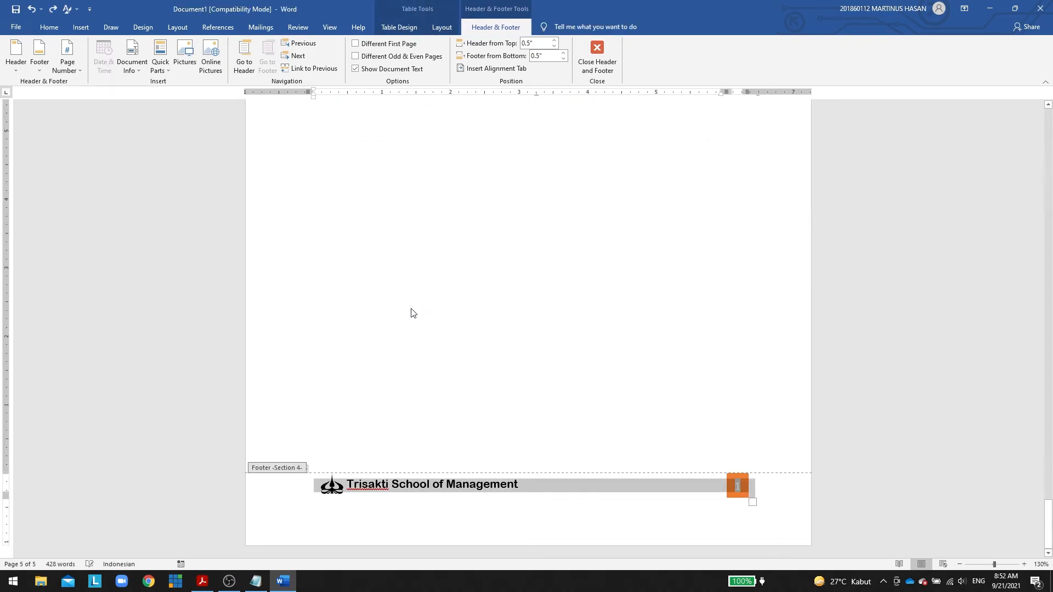
Try removing the Section 4 footer while it is linked to the previous section, and undo the removal.
double_click(414, 313)
scroll(734, 415, down, 4)
double_click(629, 472)
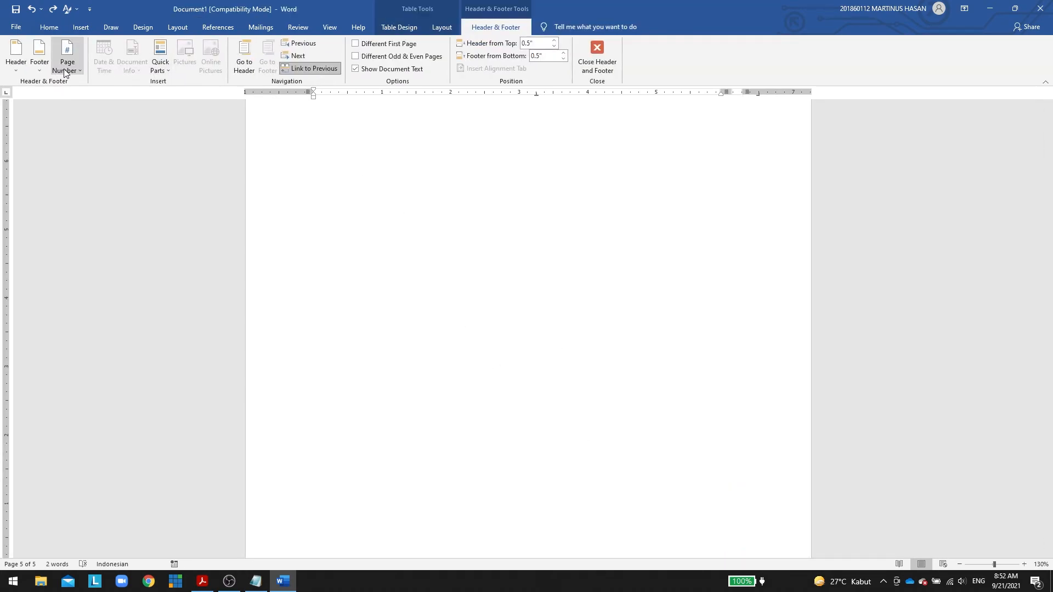
click(38, 66)
click(151, 457)
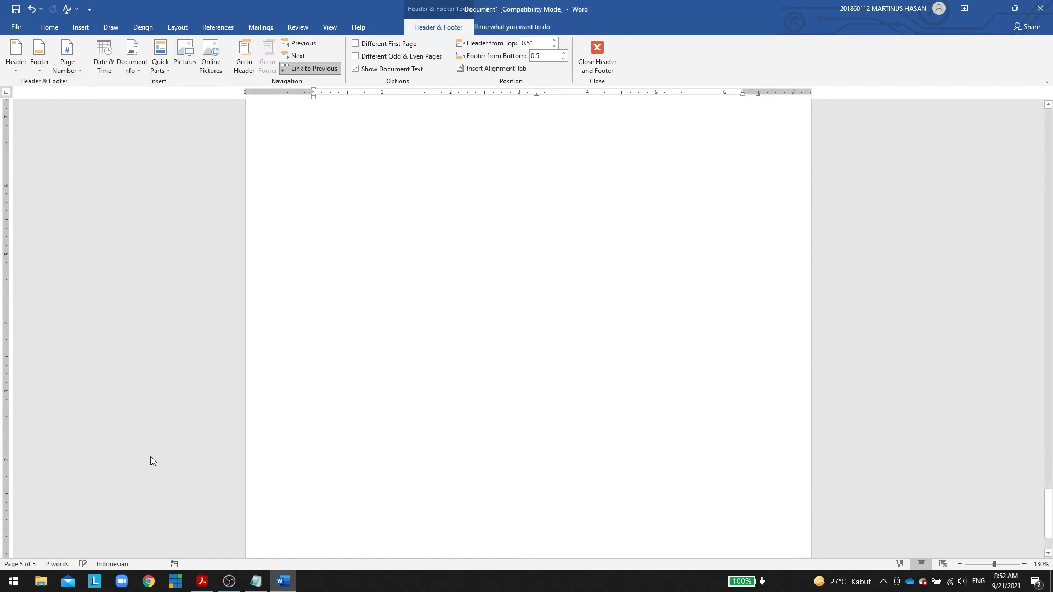
scroll(485, 419, up, 5)
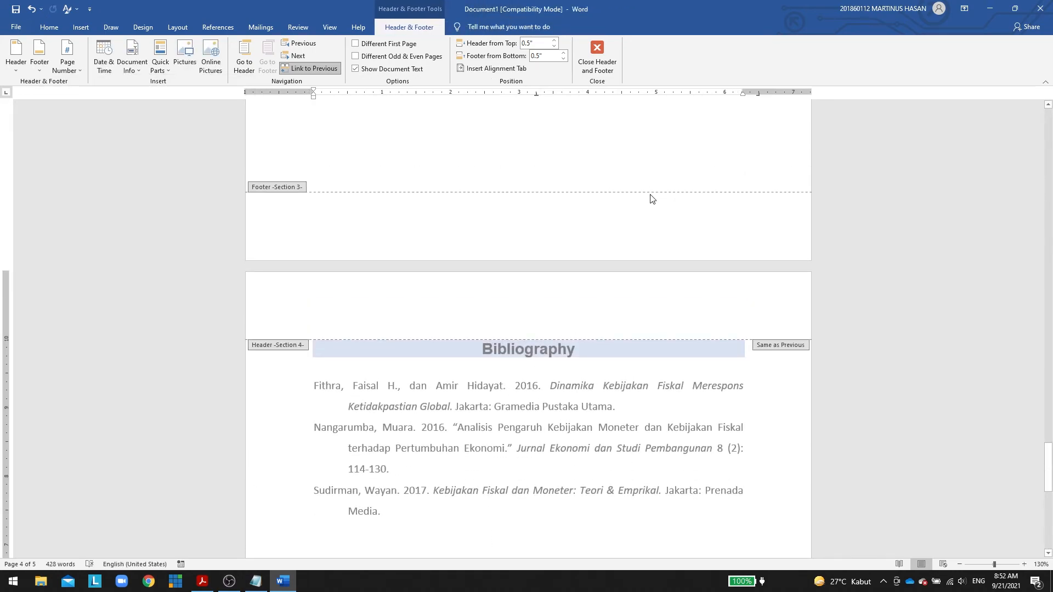
scroll(697, 217, down, 3)
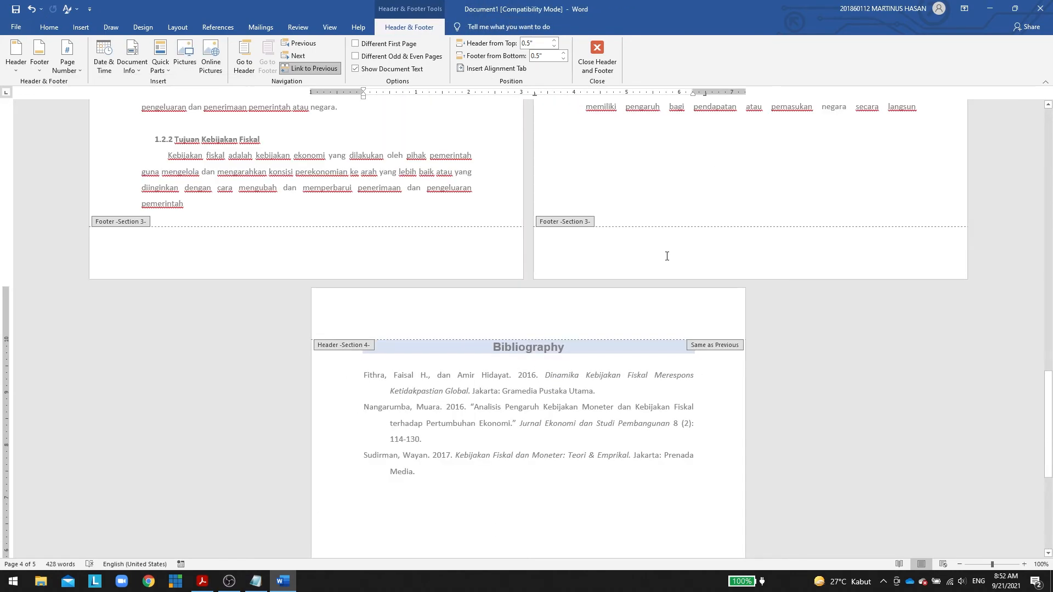
scroll(603, 256, down, 7)
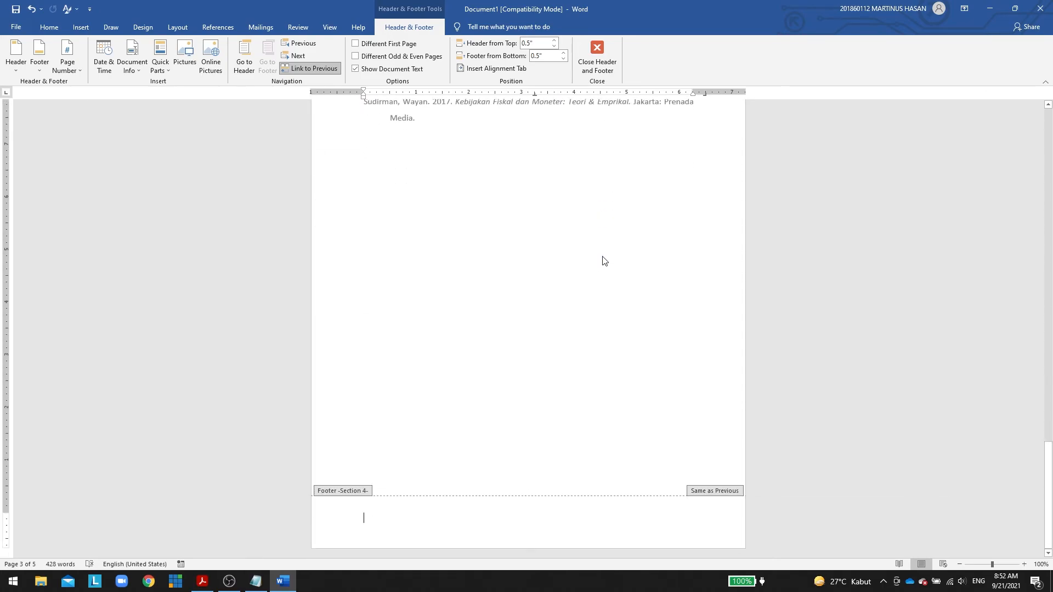
scroll(603, 258, up, 2)
scroll(603, 261, up, 2)
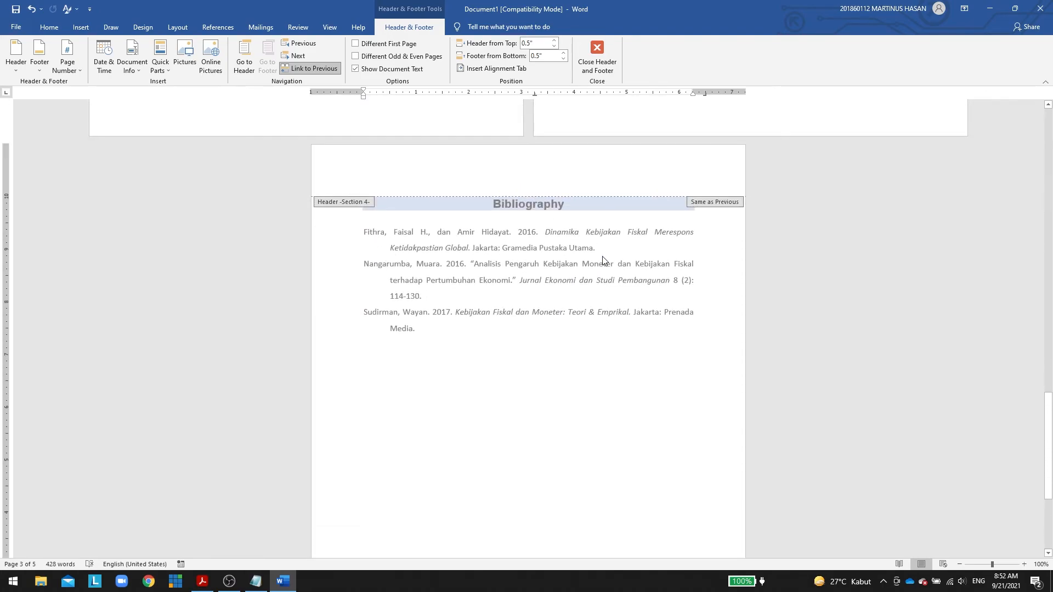
key(ctrl+z)
scroll(610, 323, up, 4)
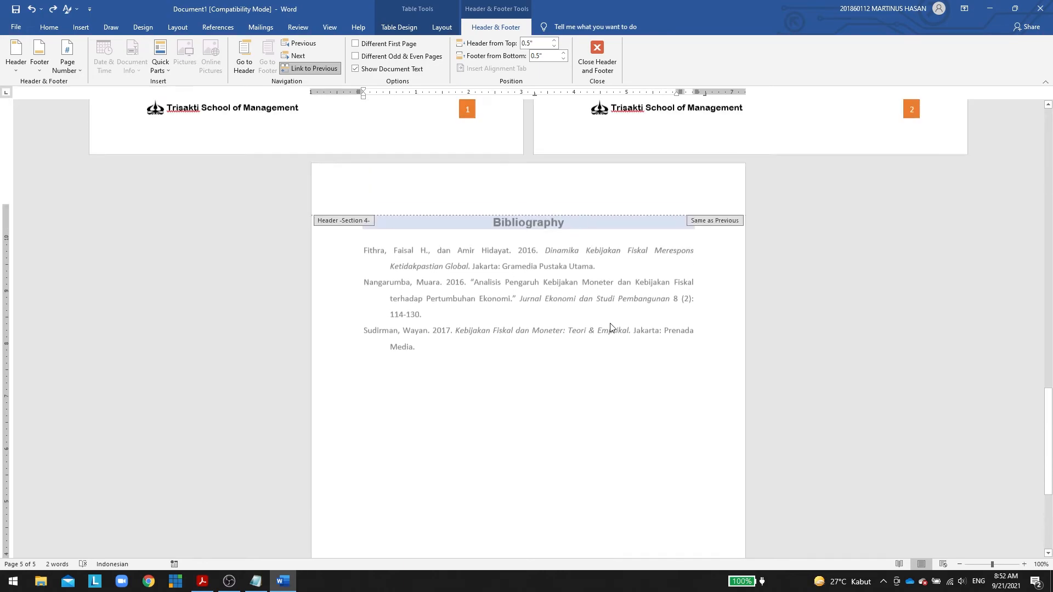
Turn off the Section 4 footer's link to the previous section, remove that footer and leave footer editing.
click(328, 67)
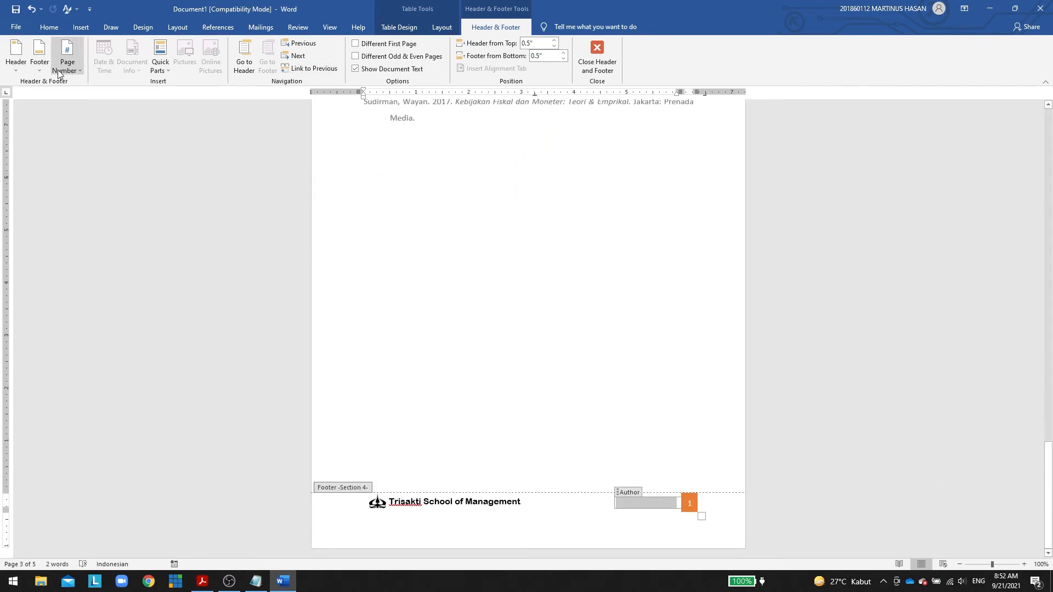
click(51, 72)
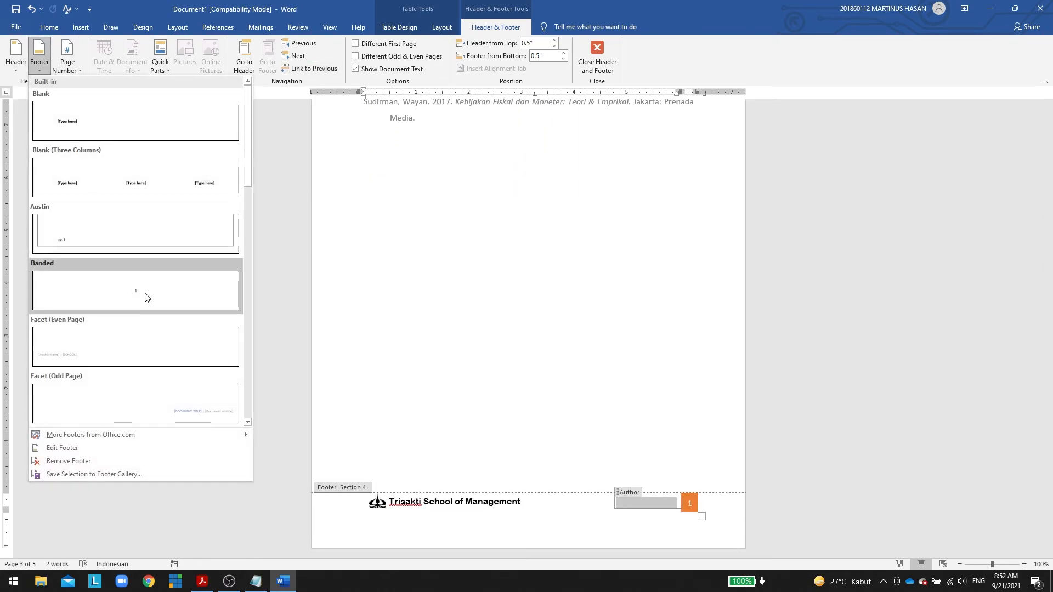
click(156, 459)
scroll(564, 418, up, 6)
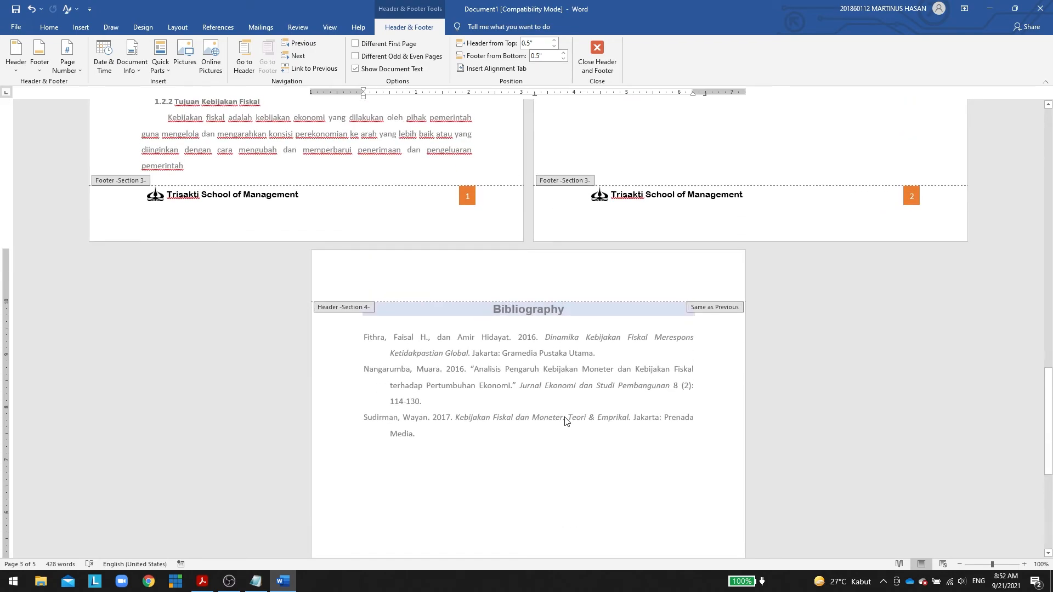
double_click(533, 457)
Replace the Bibliography heading text with "DAFTAR ISI" and switch to the PDF module in Adobe Acrobat Reader.
scroll(532, 439, up, 3)
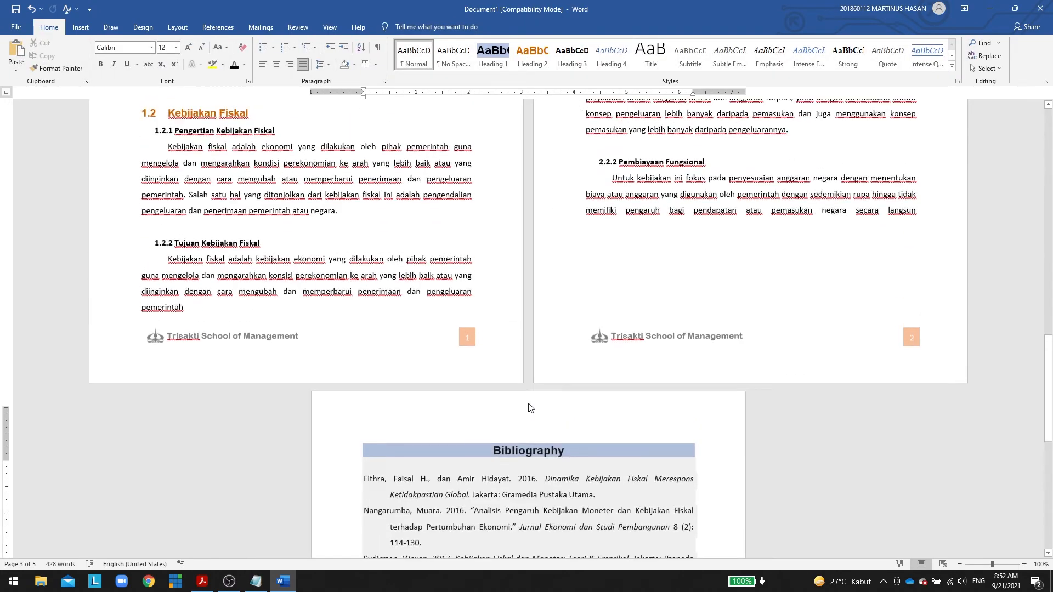
click(544, 472)
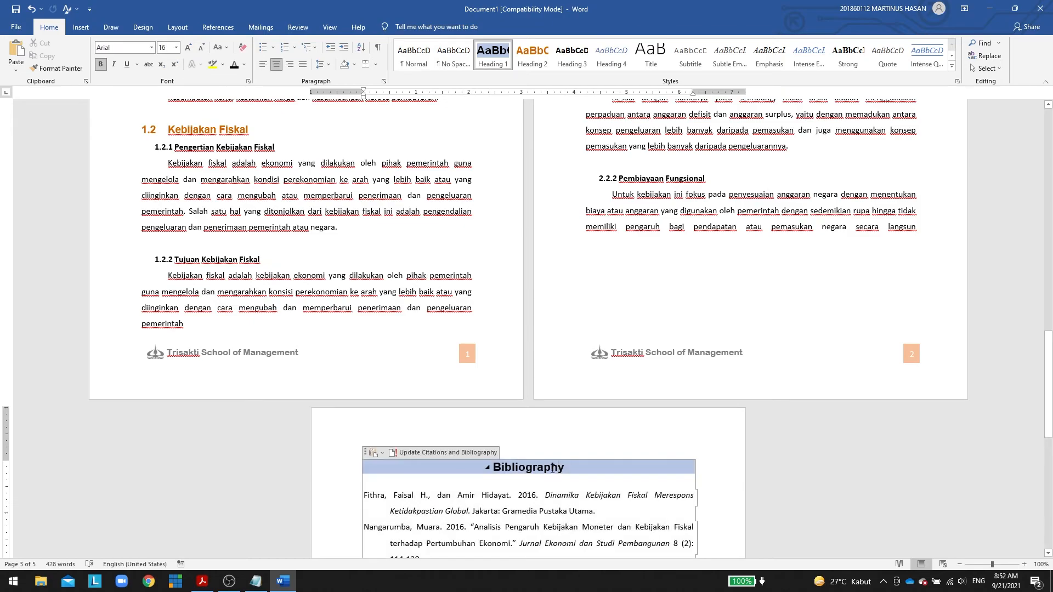
double_click(543, 467)
text(DA)
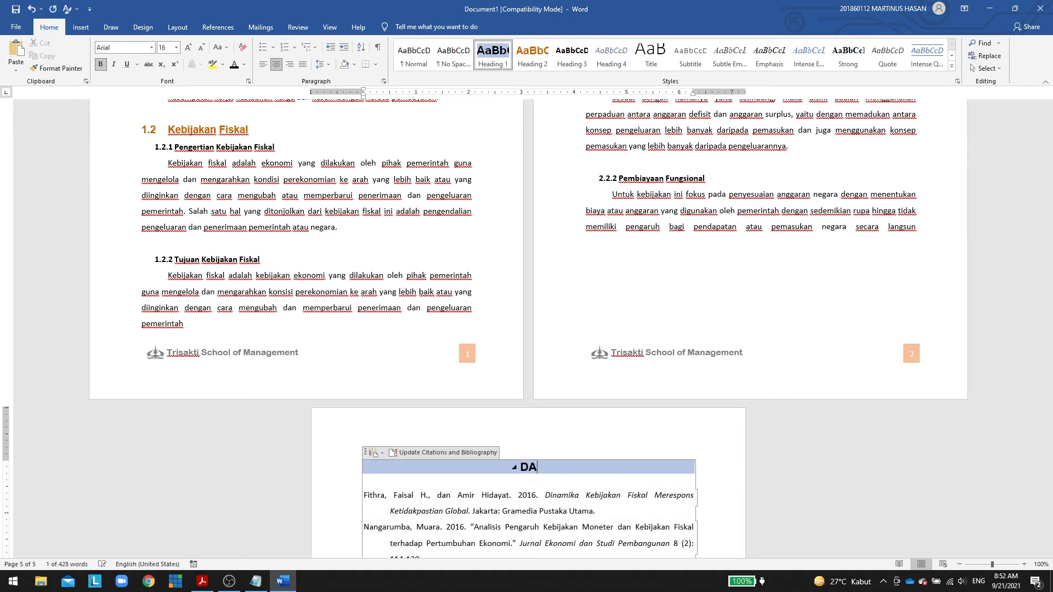
text(FTAR ISI)
key(alt+Tab)
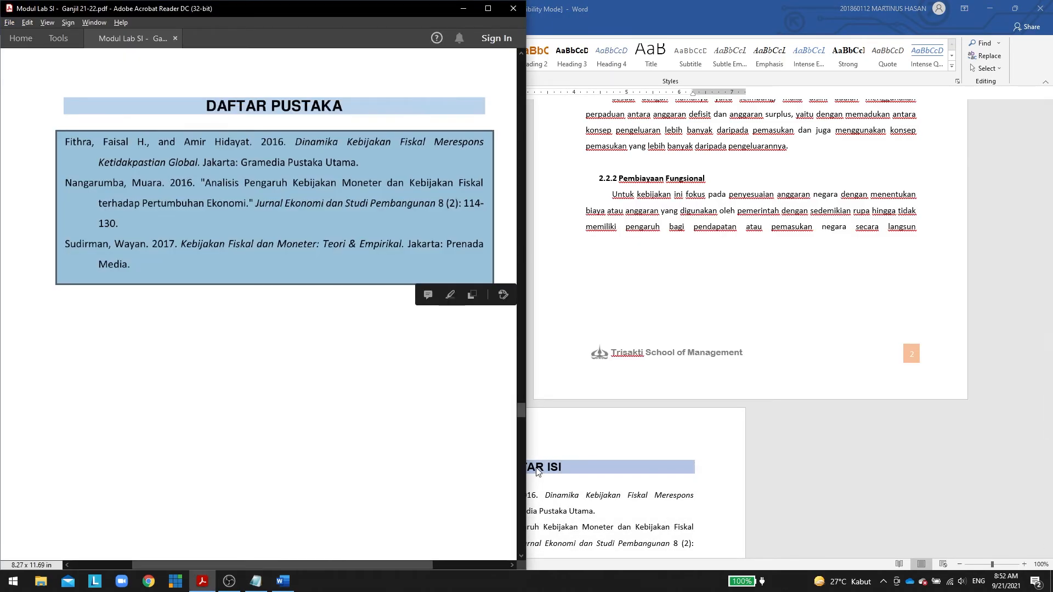
Switch back to Word and change the bibliography heading to read "DAFTAR PUSTAKA".
key(alt+Tab)
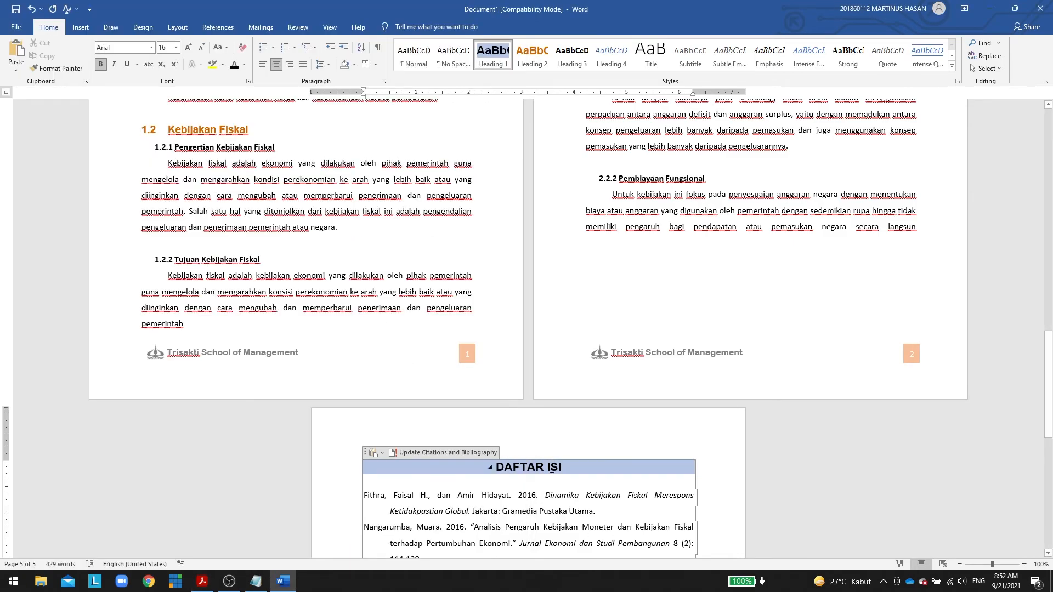
double_click(550, 467)
text(PUSTAKA)
Put the cursor below Word's DAFTAR ISI heading and examine the entries on the PDF module's DAFTAR ISI page in Adobe Acrobat Reader.
scroll(513, 334, up, 10)
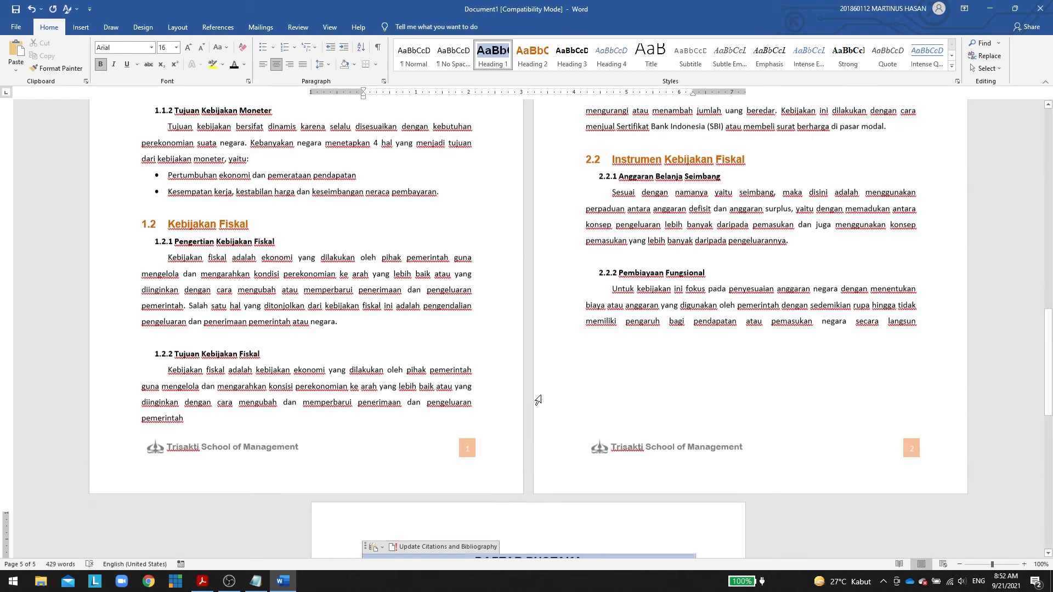
scroll(512, 334, up, 10)
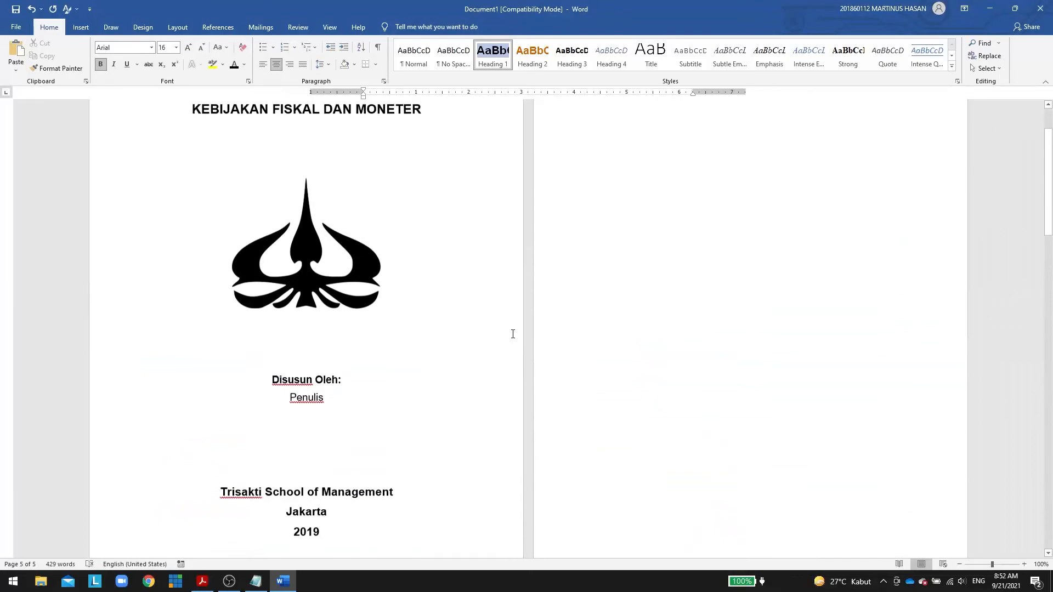
click(709, 241)
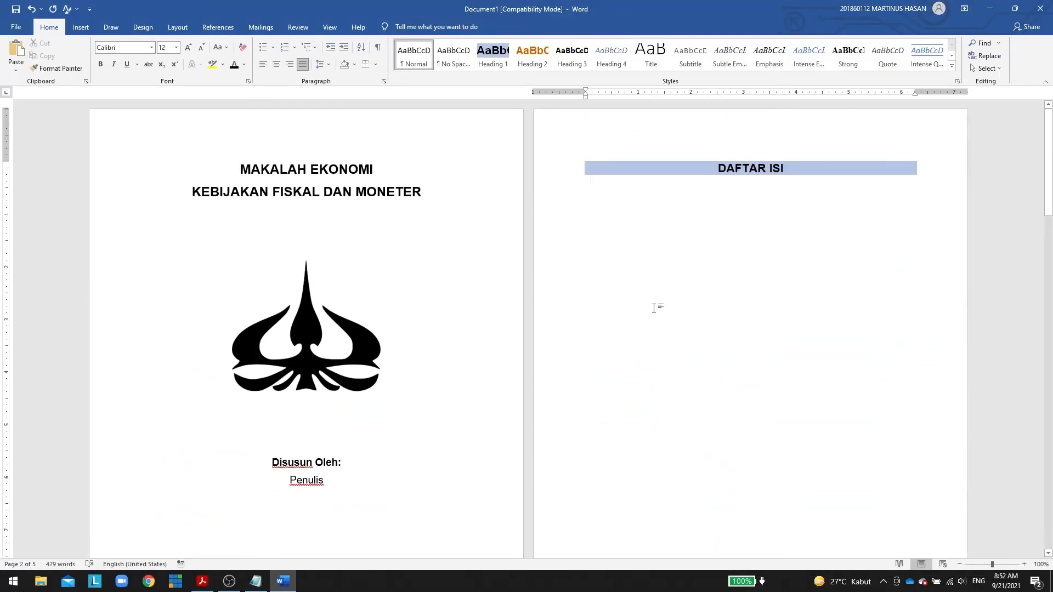
key(alt+Tab)
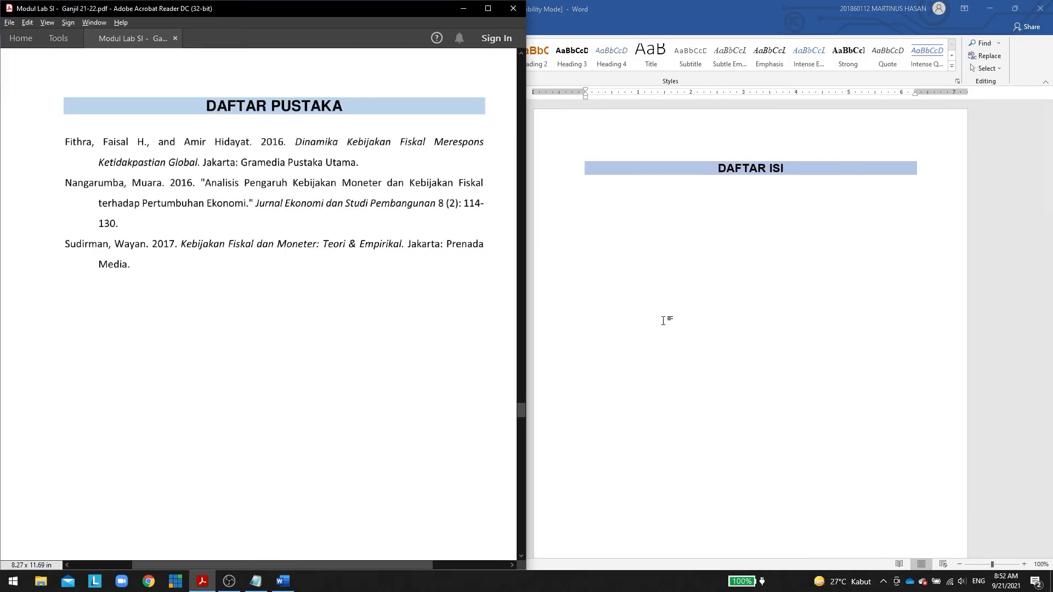
key(alt+Tab)
key(alt+Tab)
scroll(243, 191, up, 2)
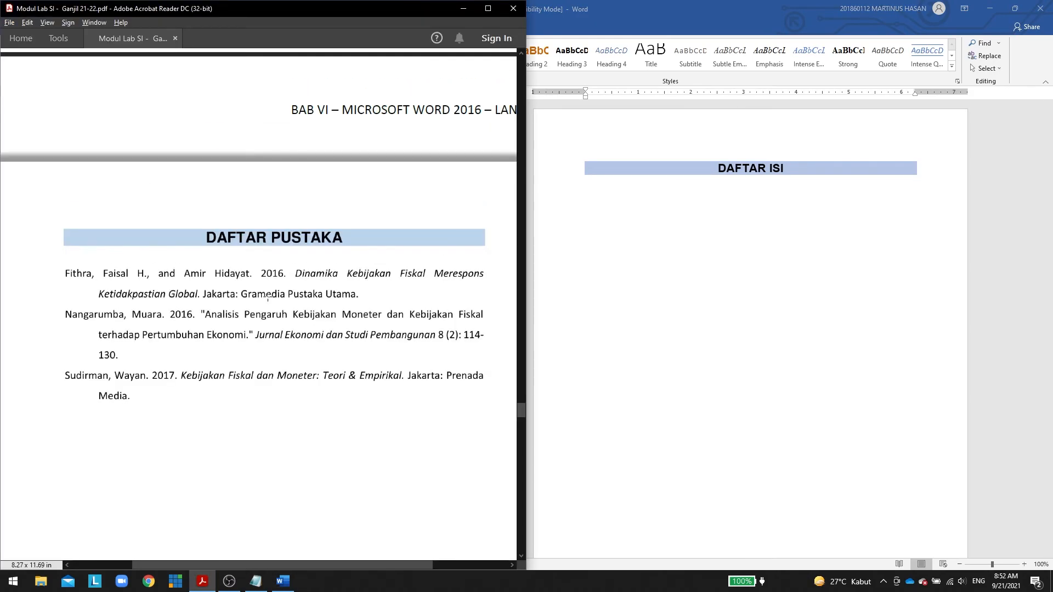
click(217, 303)
key(Left)
key(Left)
key(Left)
key(Left)
scroll(217, 302, down, 3)
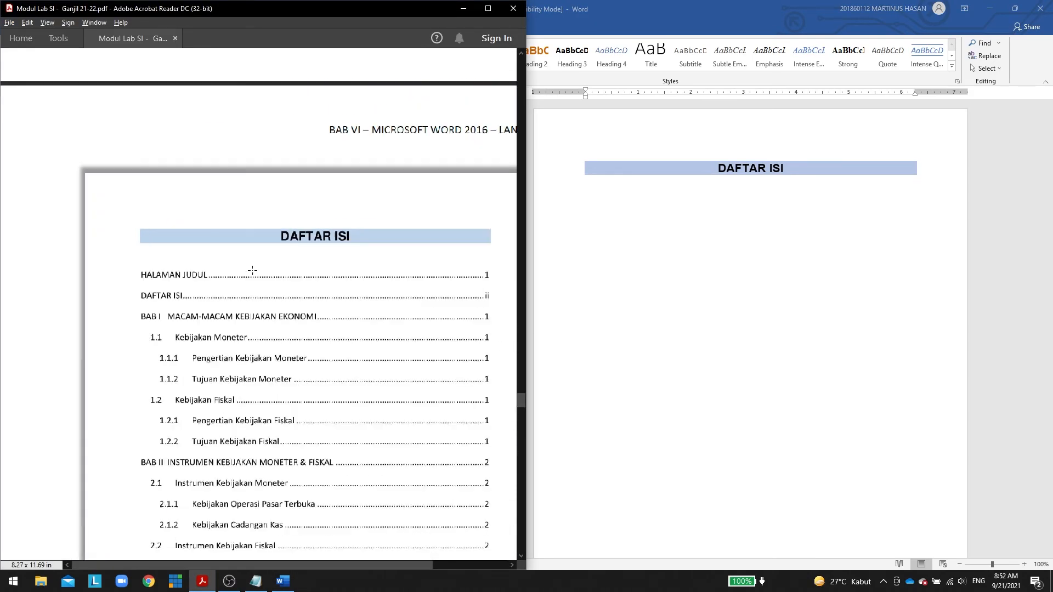
scroll(260, 266, up, 2)
scroll(269, 262, down, 4)
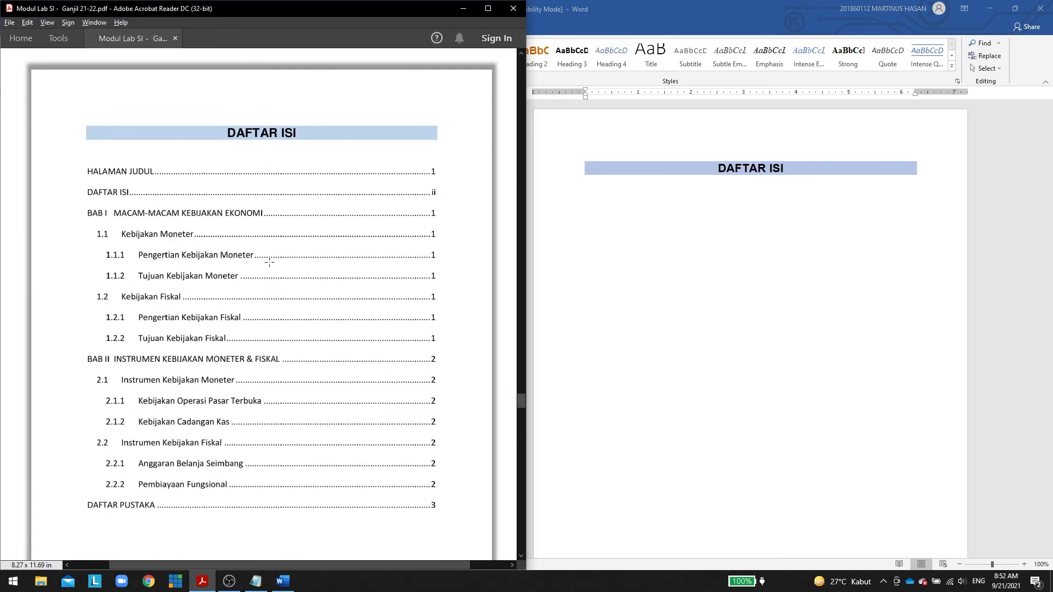
scroll(794, 317, down, 5)
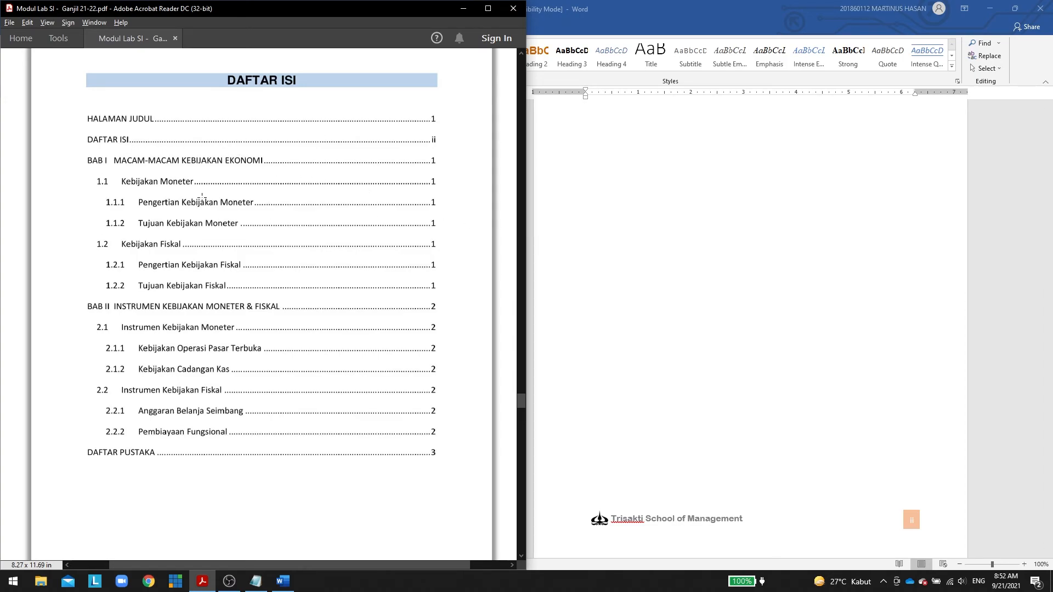
Switch back to Word and insert the Automatic Table 1 table of contents below the DAFTAR ISI heading.
click(601, 216)
text(DAFTAR ISI)
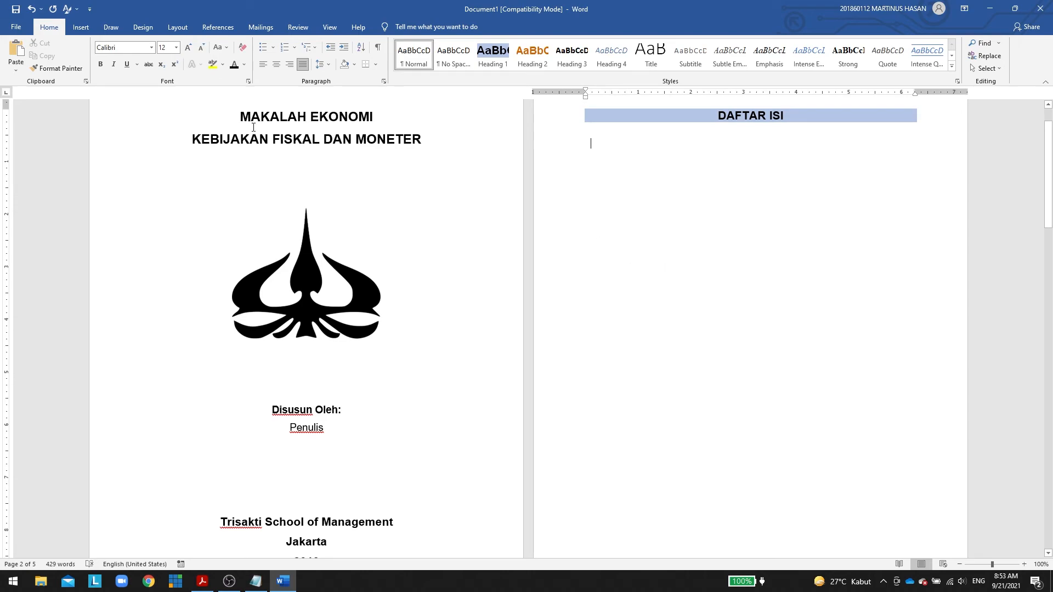
click(211, 27)
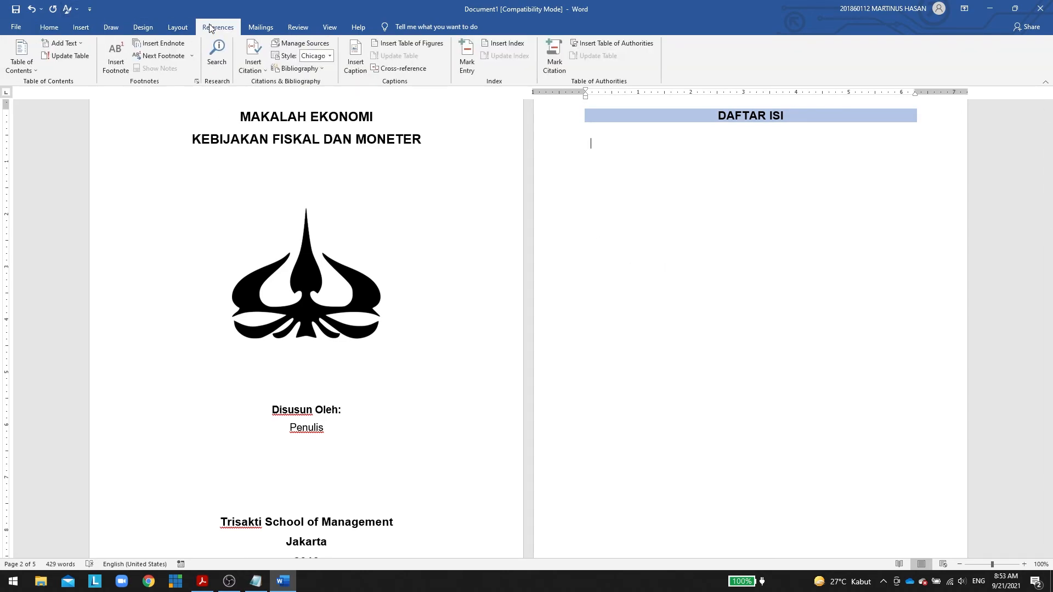
click(26, 70)
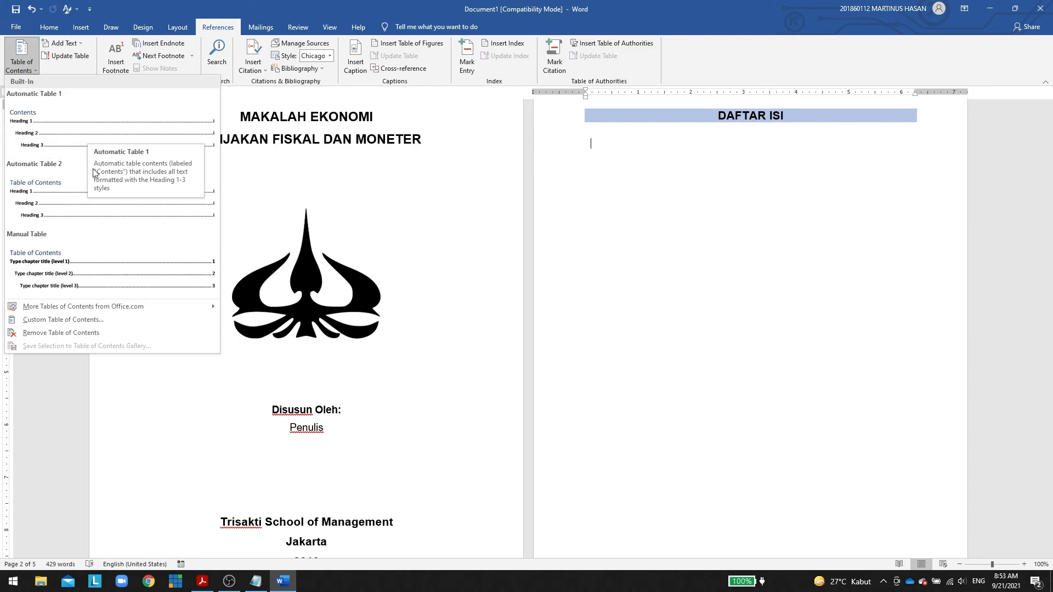
click(95, 120)
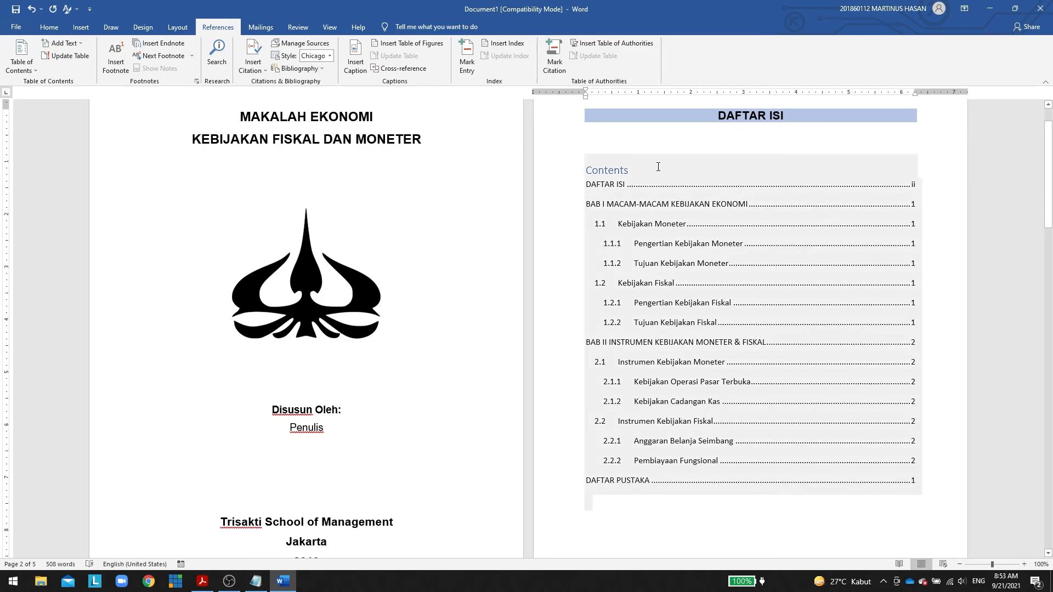
Delete the "Contents" title from the inserted table of contents.
click(654, 169)
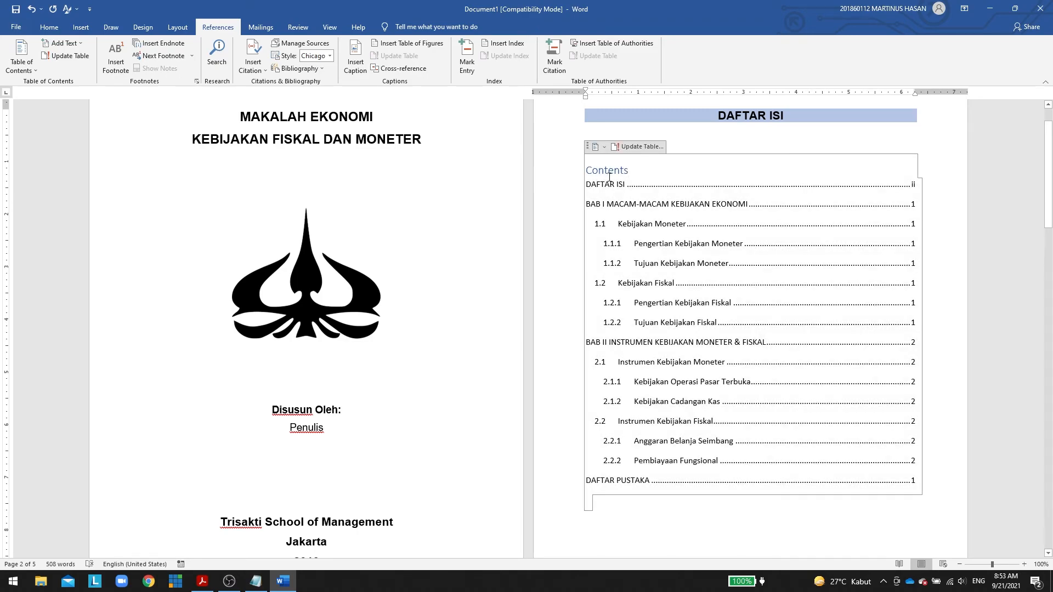
key(BackSpace)
key(BackSpace)
key(BackSpace)
key(BackSpace)
key(BackSpace)
key(BackSpace)
key(BackSpace)
key(BackSpace)
Switch to the PDF module and compare its DAFTAR ISI list with Word's table, examining the HALAMAN JUDUL and BAB I entries.
key(alt+Tab)
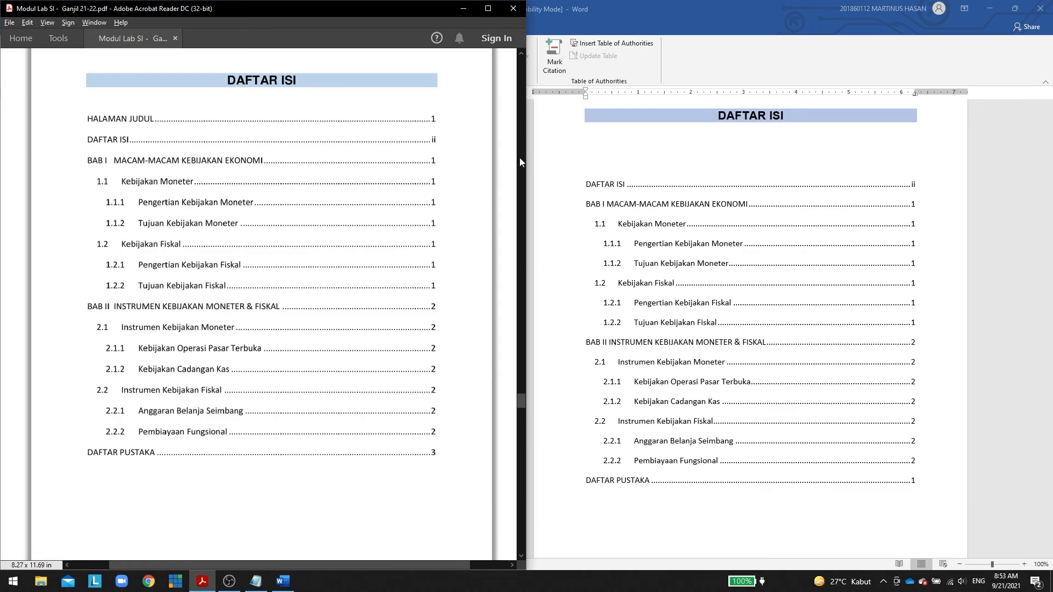
drag(83, 112, 443, 129)
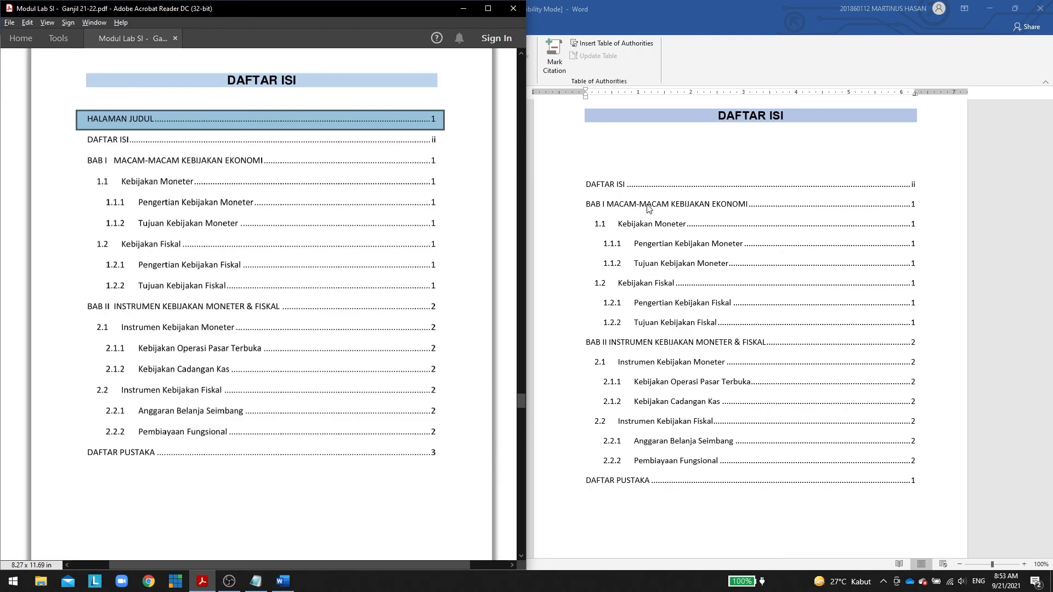
scroll(285, 399, down, 10)
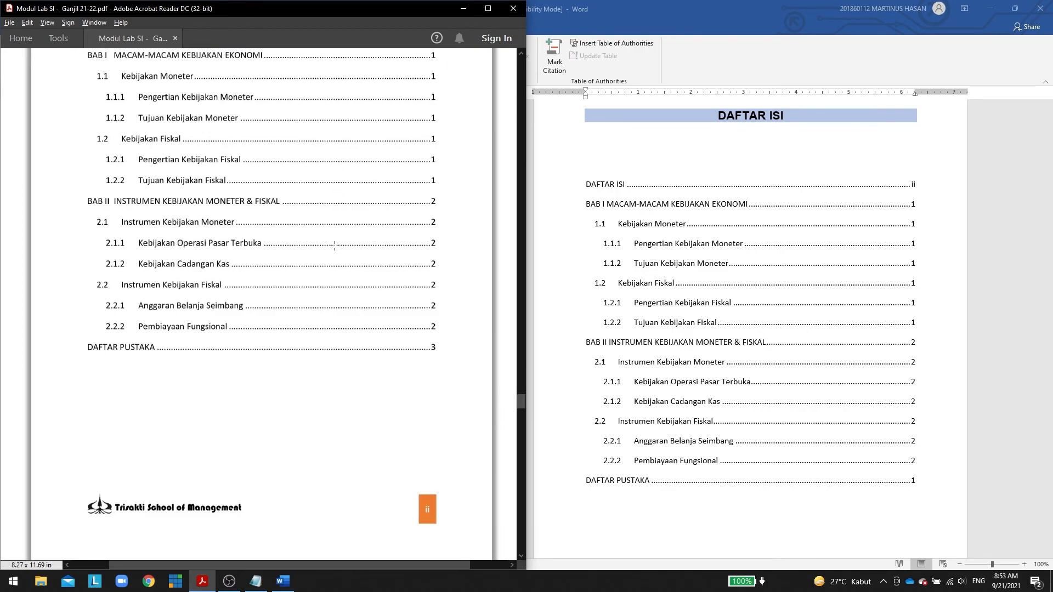
scroll(286, 398, up, 10)
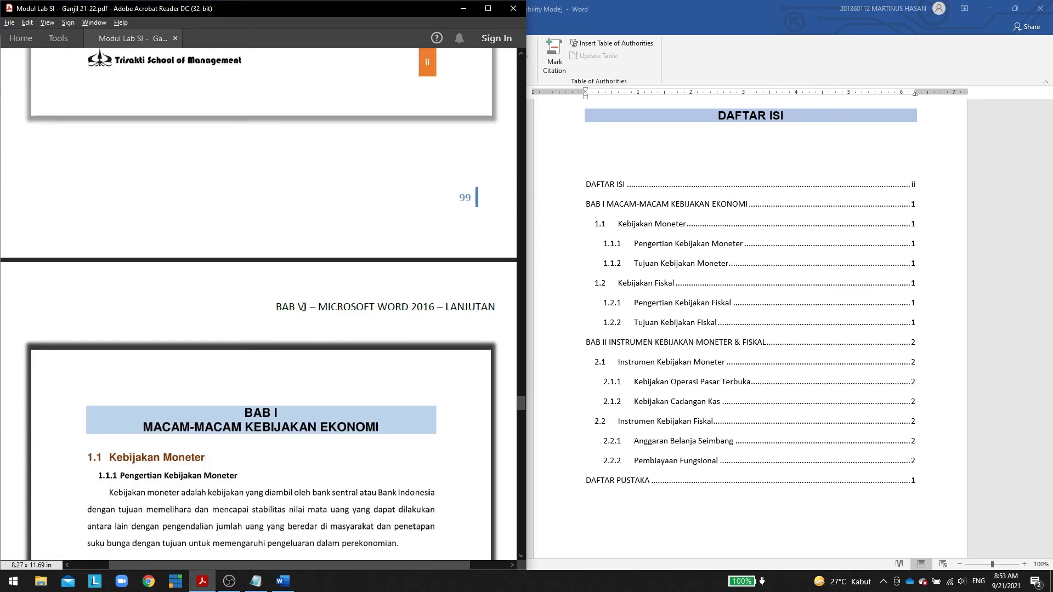
scroll(270, 281, up, 2)
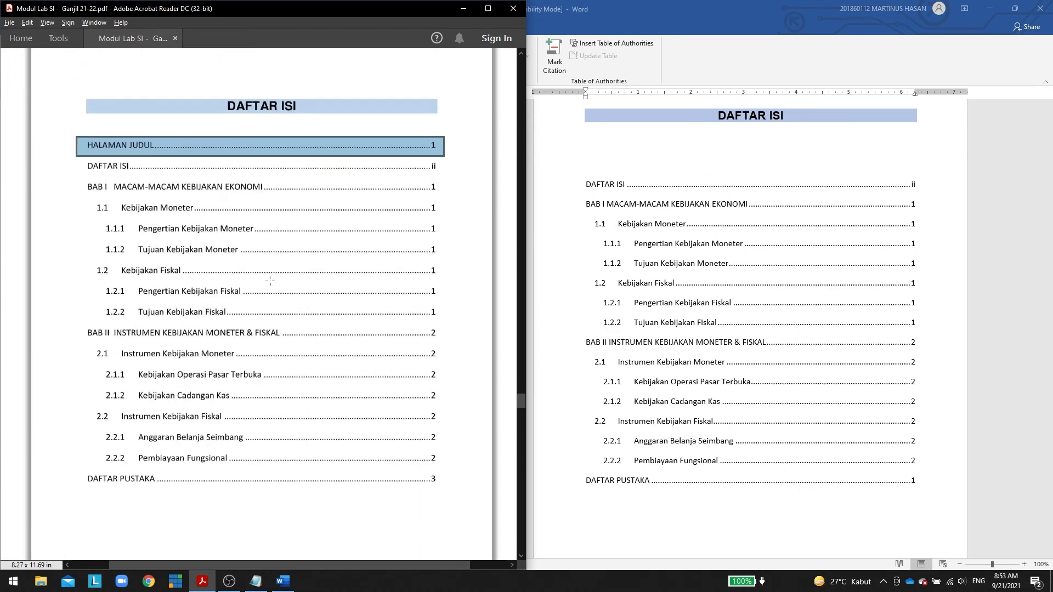
drag(77, 180, 439, 194)
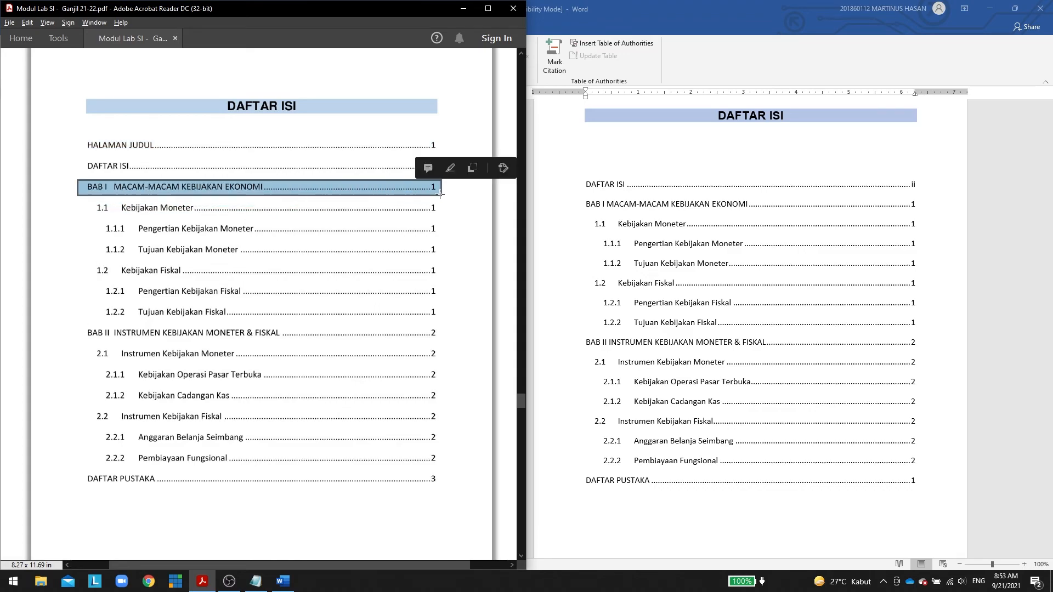
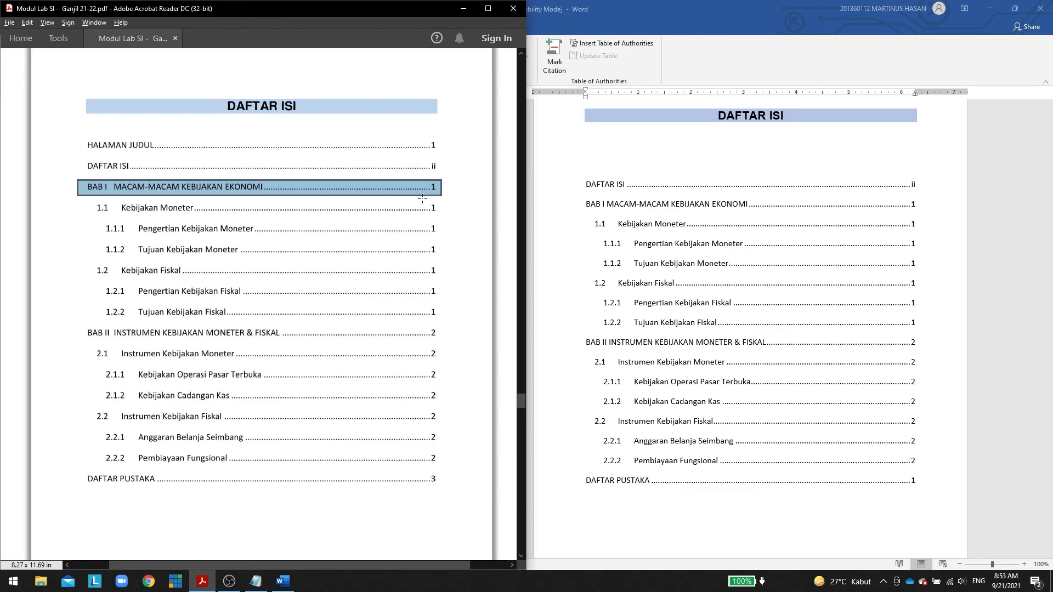
click(445, 190)
click(361, 175)
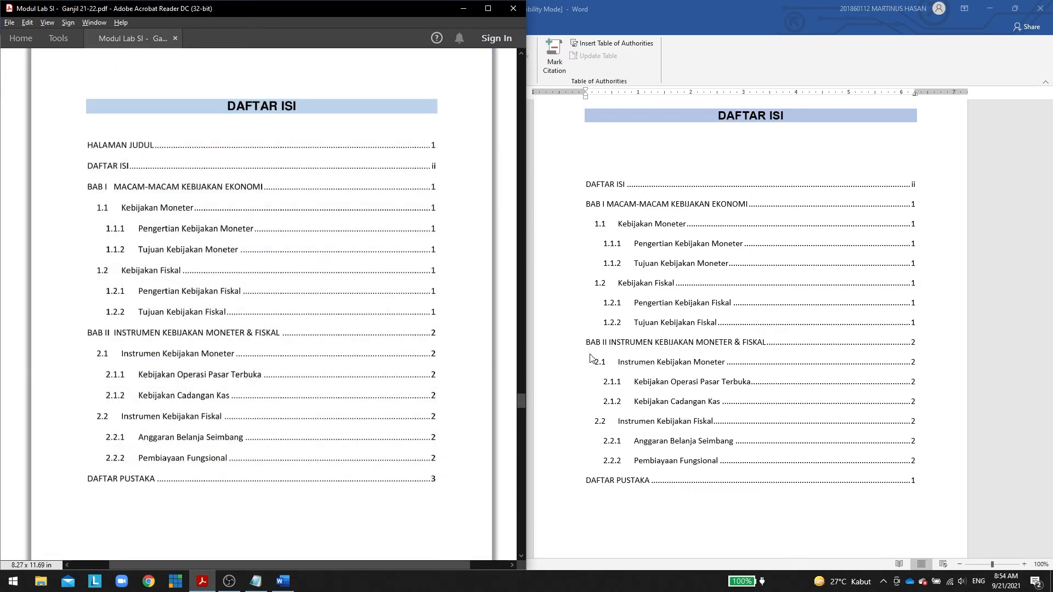
Examine the title page in both the PDF module and the Word document, comparing its text and layout.
scroll(356, 270, up, 10)
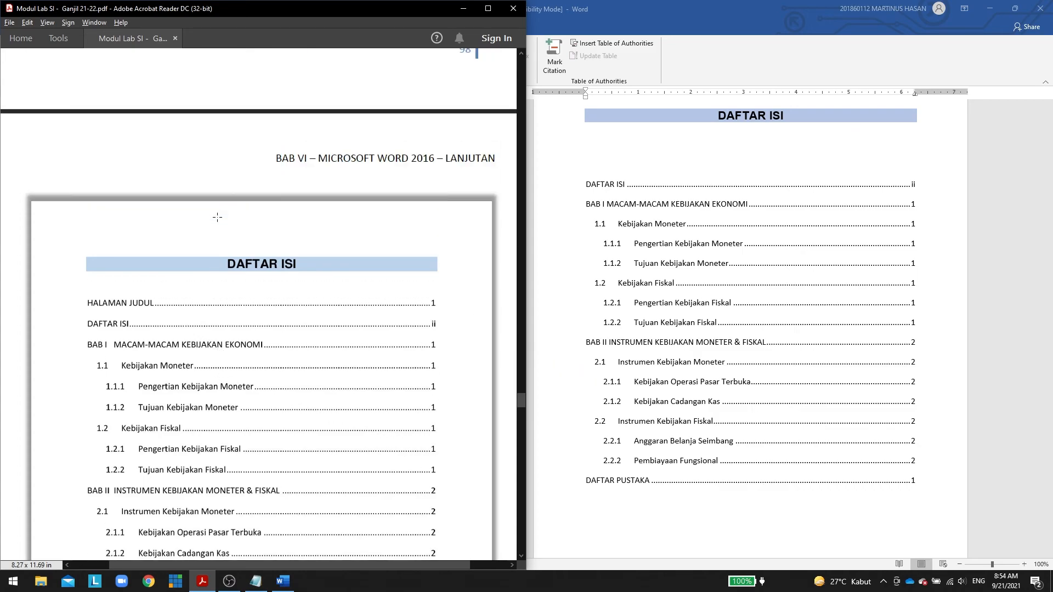
scroll(219, 217, up, 10)
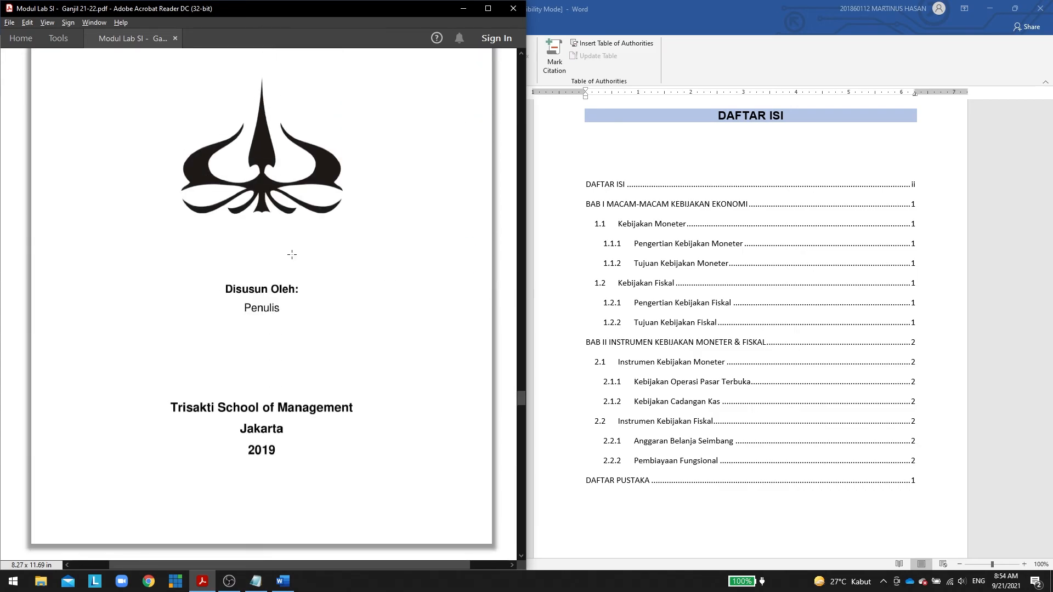
scroll(613, 335, up, 2)
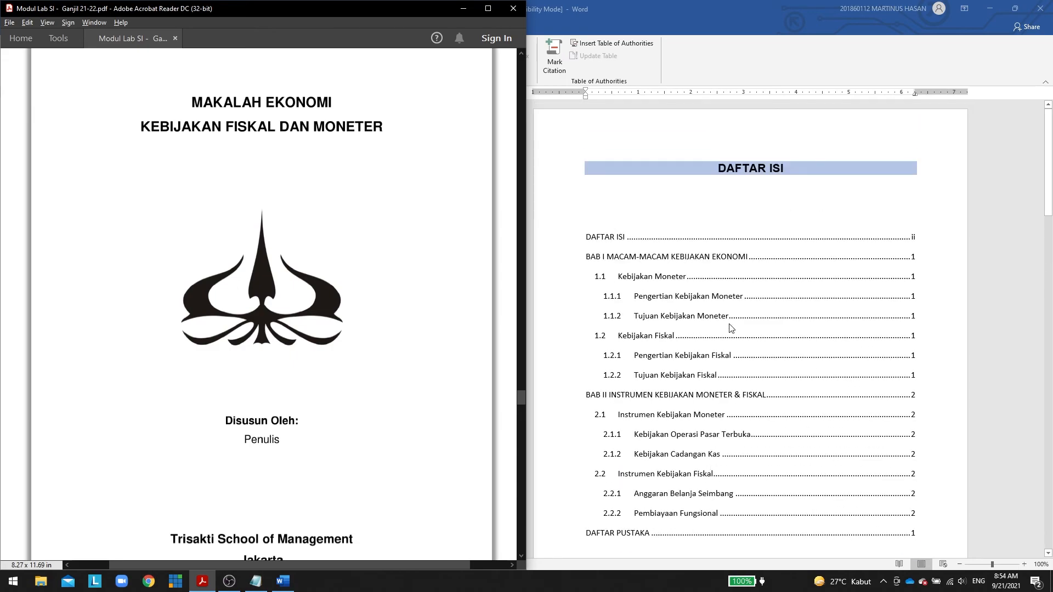
scroll(731, 328, down, 5)
click(870, 232)
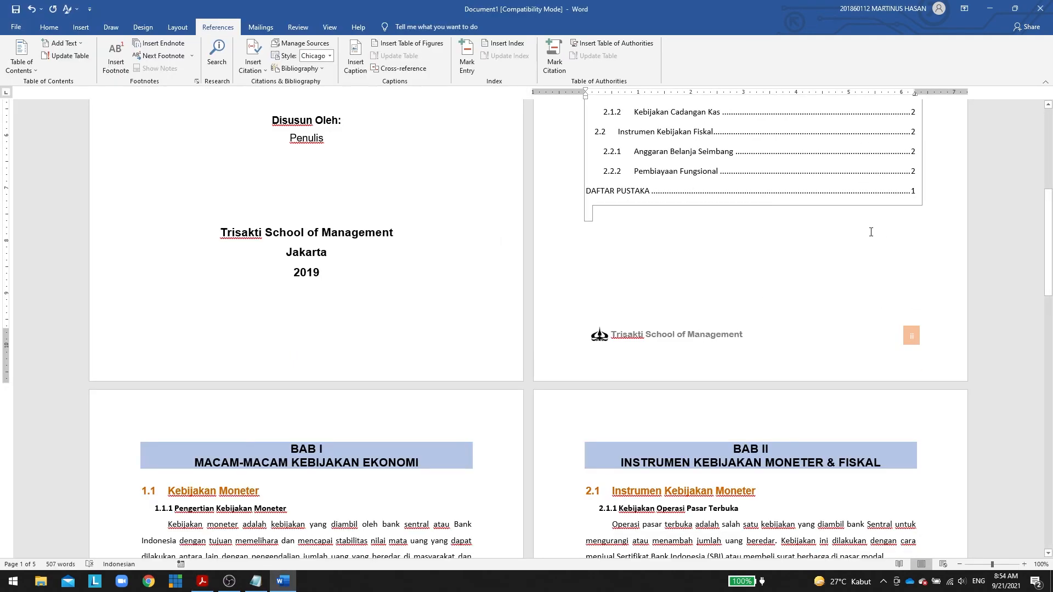
scroll(628, 213, up, 5)
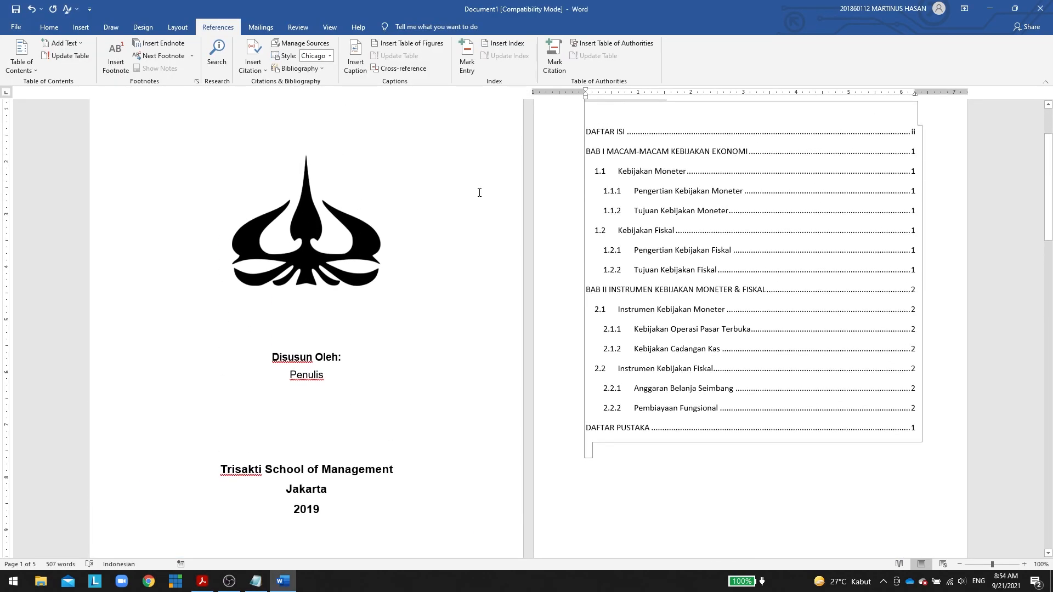
ctrl+scroll(479, 193, up, 2)
ctrl+scroll(481, 196, up, 1)
scroll(685, 230, up, 6)
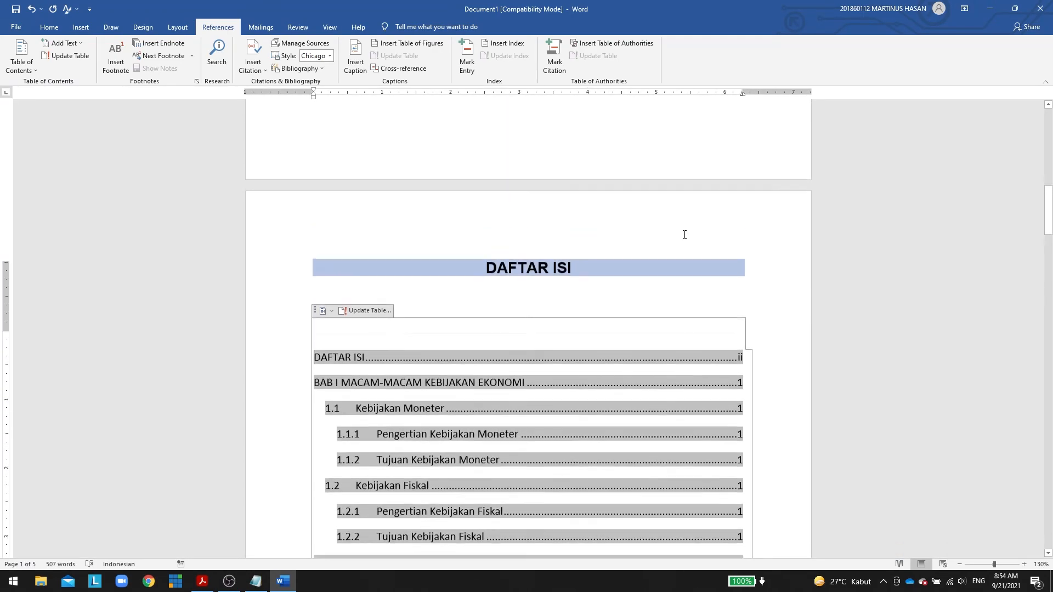
scroll(739, 213, up, 5)
scroll(625, 216, down, 2)
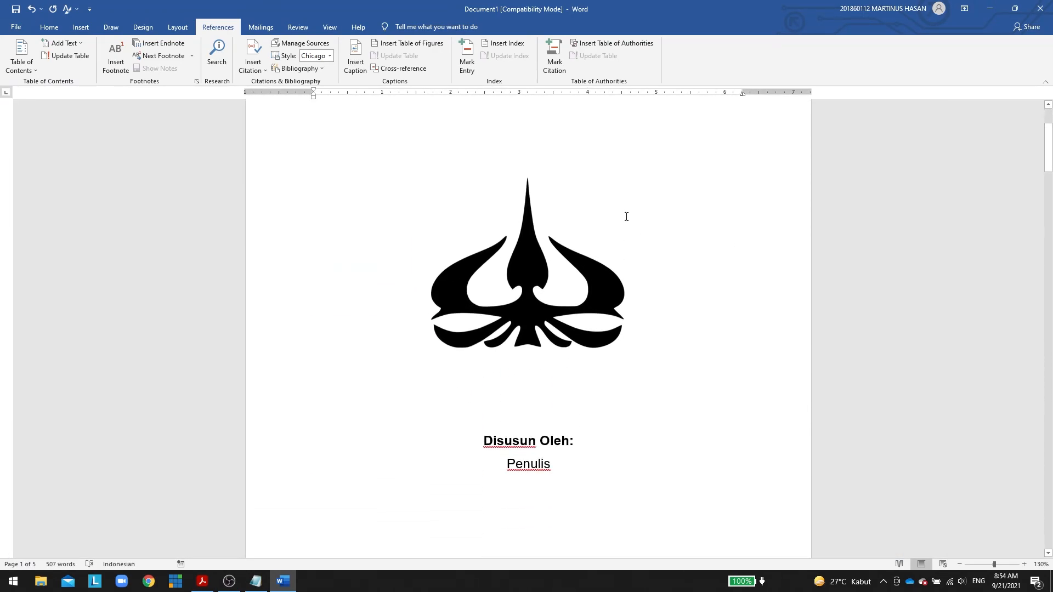
key(alt+Tab)
scroll(307, 217, down, 5)
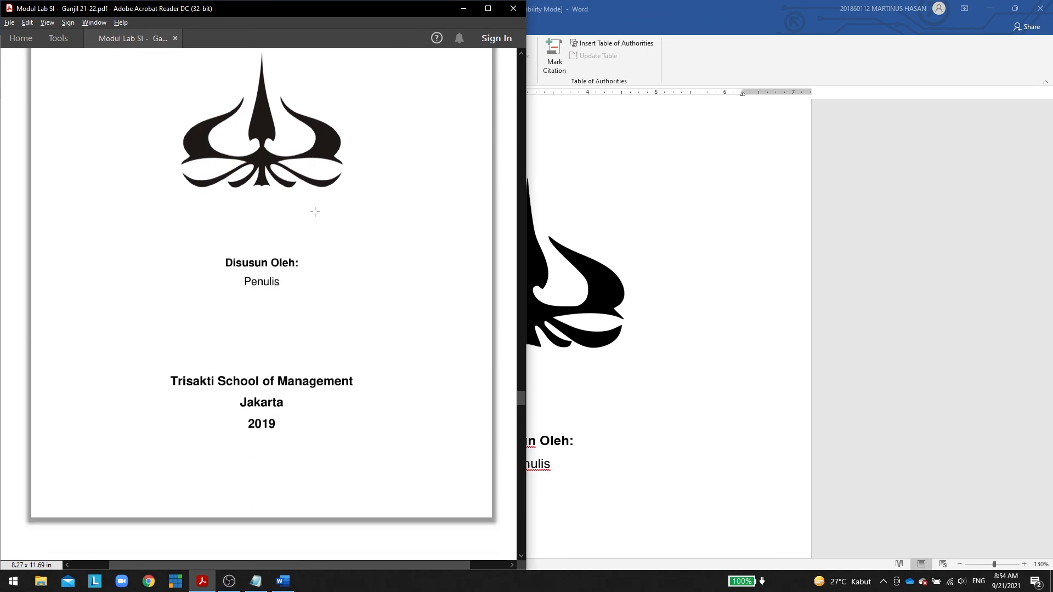
Arrange the Word window side by side with the PDF module and bring both to their DAFTAR ISI tables for comparison.
key(alt+Tab)
key(super+Right)
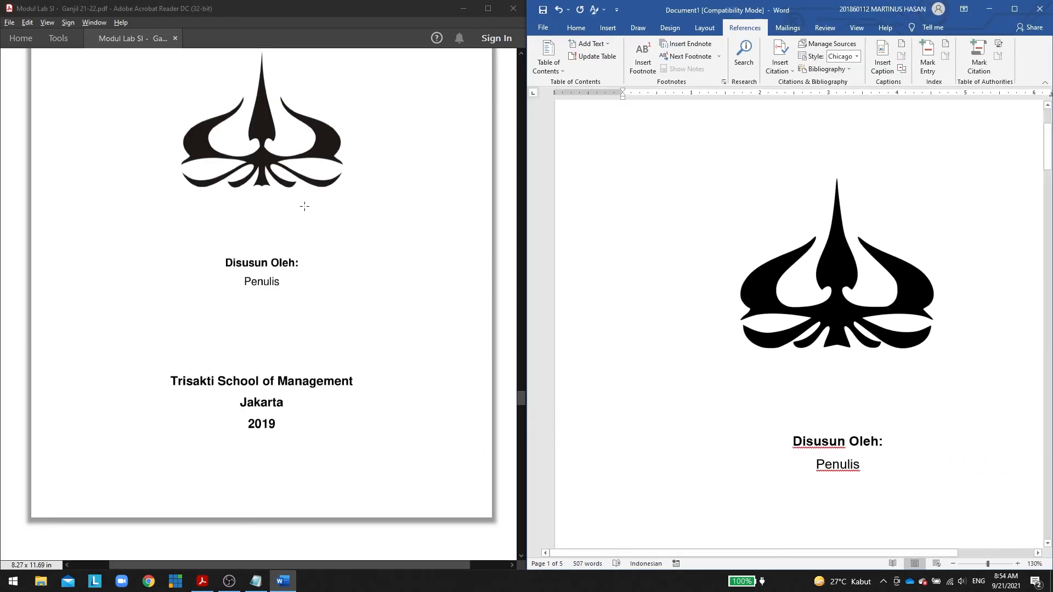
scroll(776, 264, up, 3)
scroll(345, 248, up, 3)
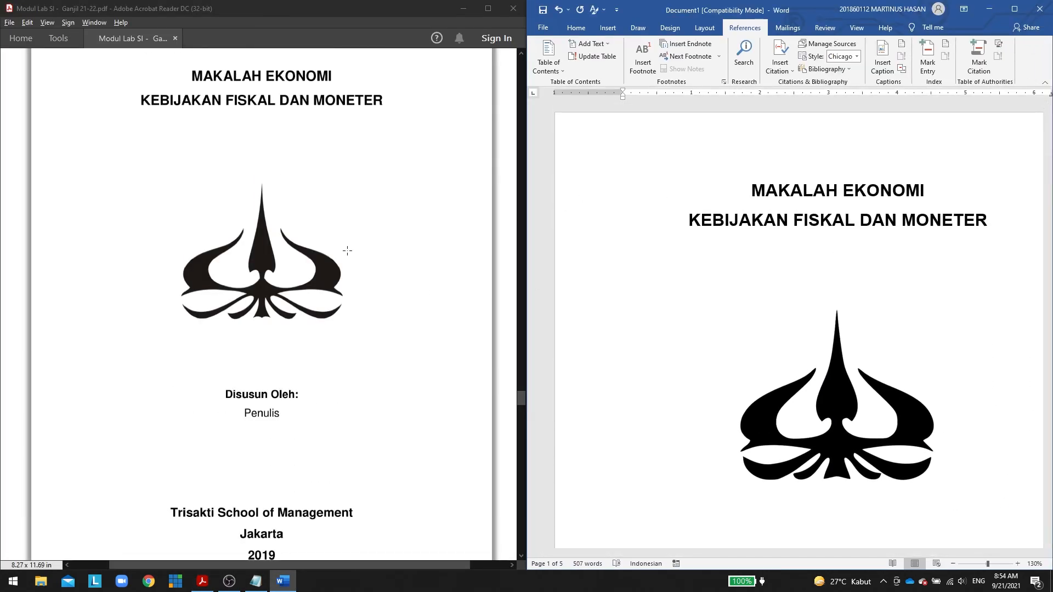
scroll(348, 249, down, 6)
scroll(849, 354, down, 5)
scroll(850, 353, down, 10)
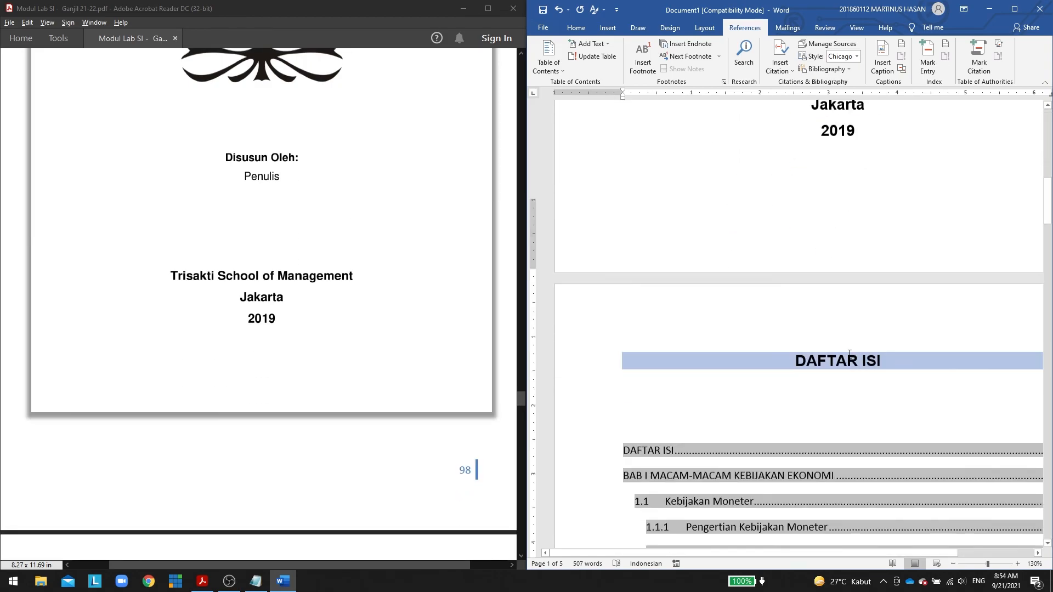
scroll(413, 231, down, 10)
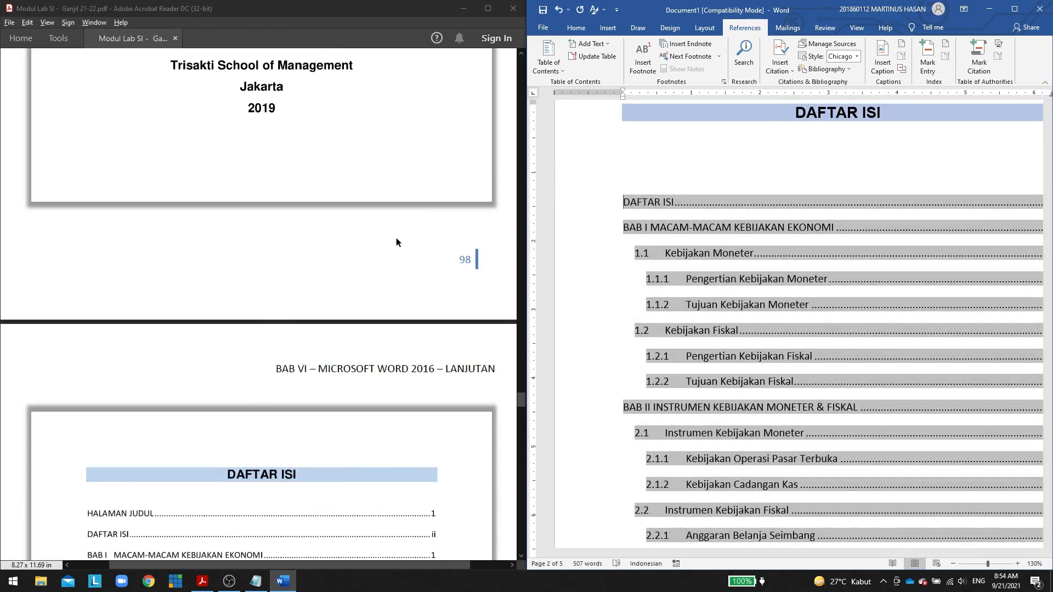
scroll(803, 310, down, 9)
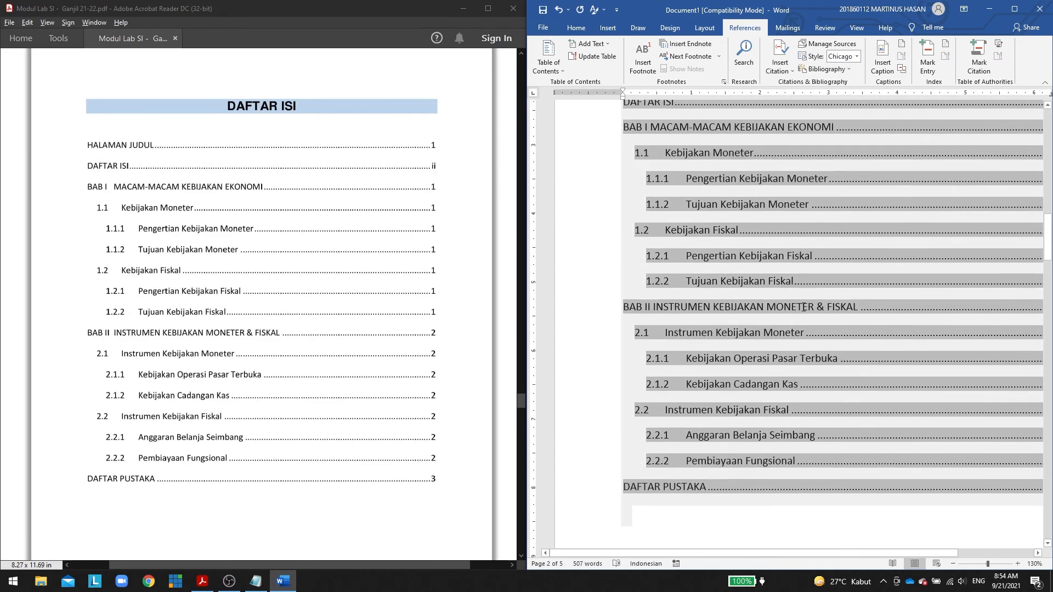
Compare the end of the DAFTAR ISI table and its footer page number in Word with the PDF module.
scroll(305, 271, down, 5)
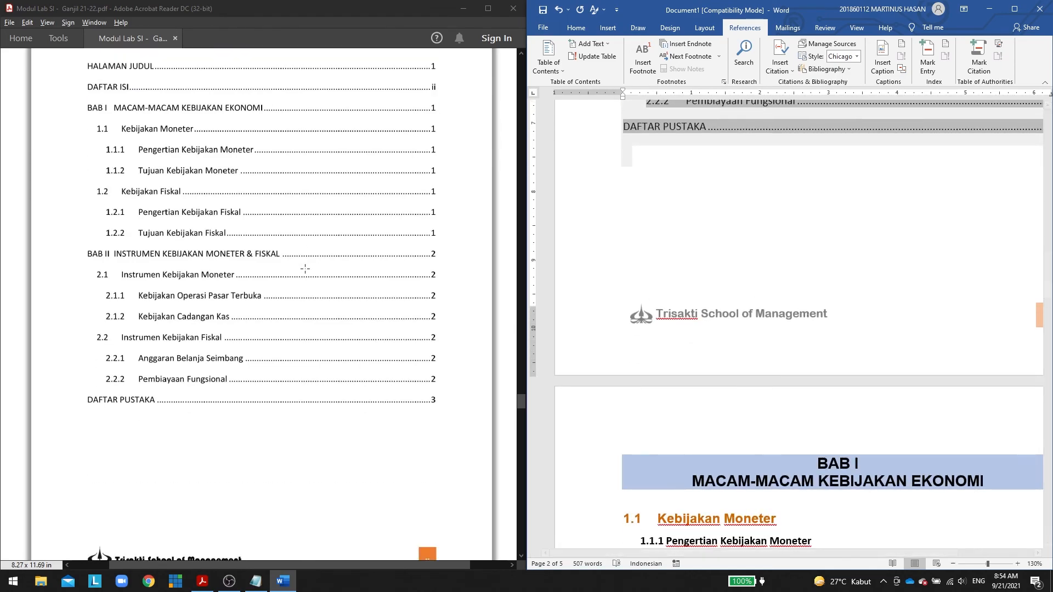
scroll(742, 407, up, 1)
scroll(742, 408, up, 1)
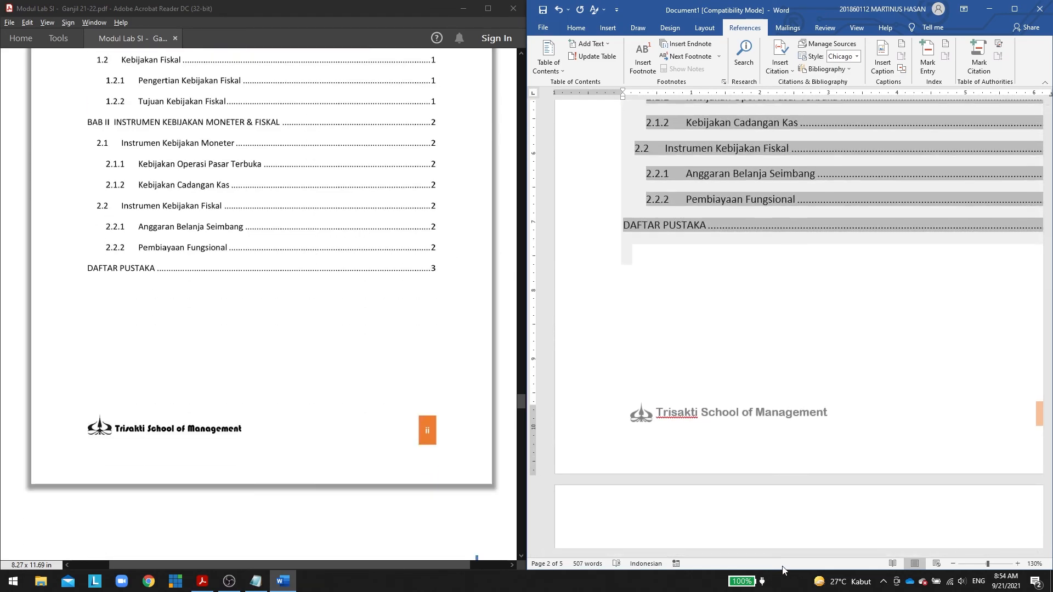
drag(824, 542, 846, 538)
scroll(826, 551, right, 3)
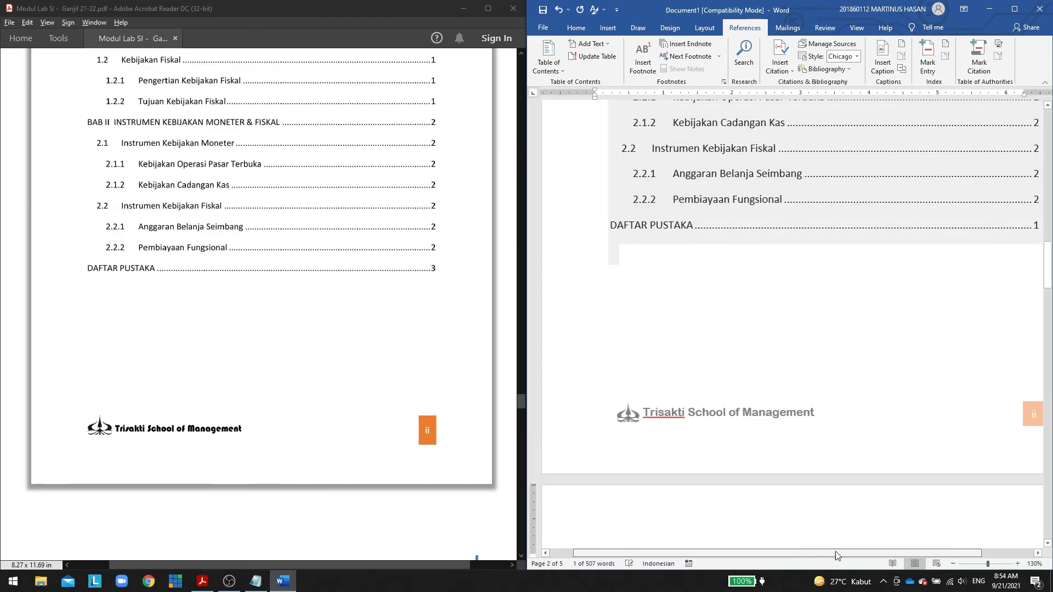
scroll(861, 555, left, 2)
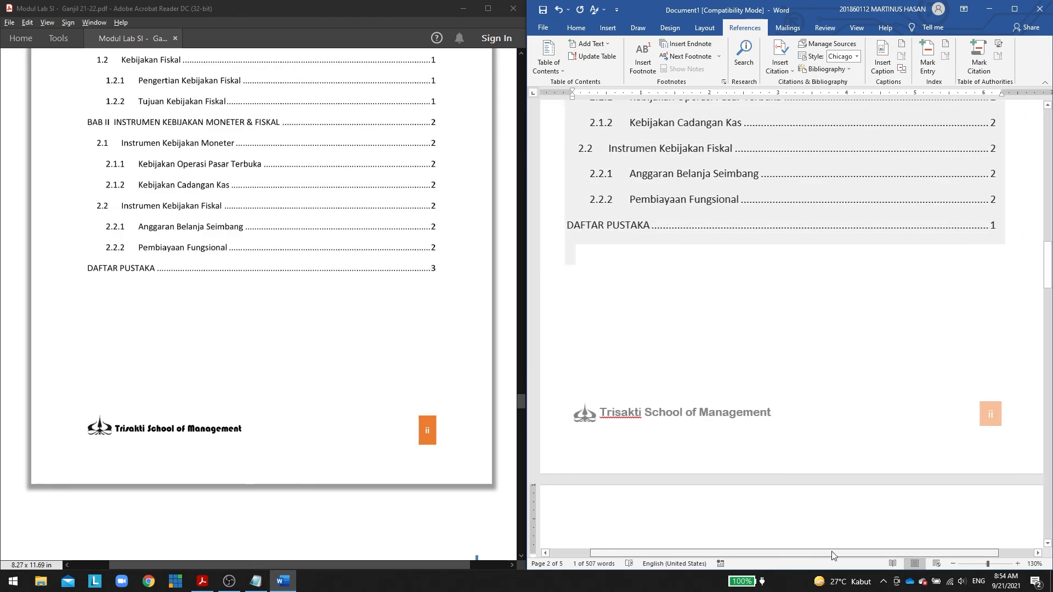
scroll(742, 412, down, 2)
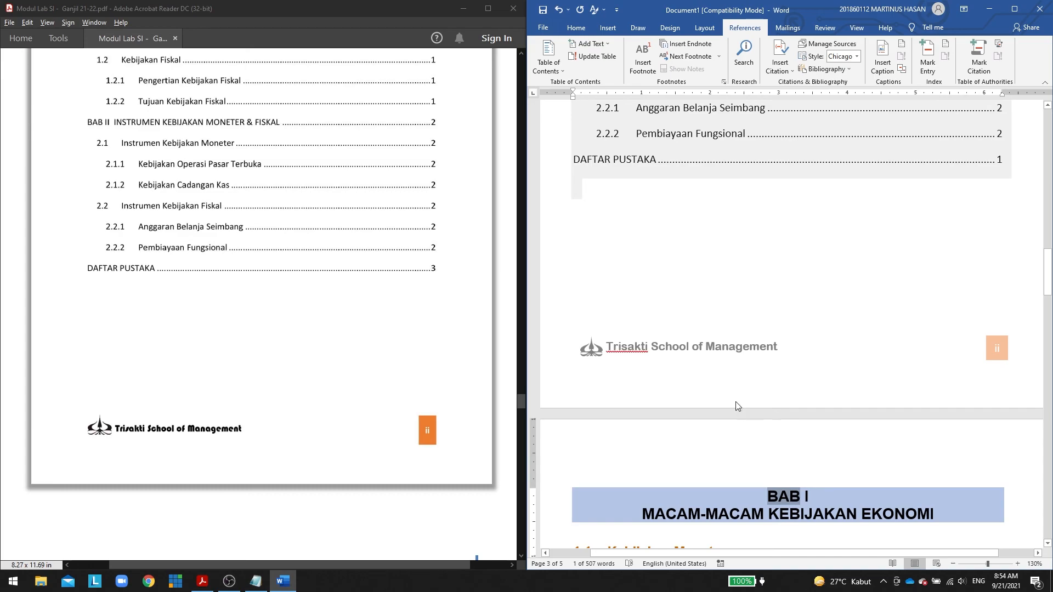
Compare the BAB I, BAB II and DAFTAR PUSTAKA pages in Word with the matching pages of the PDF module.
scroll(735, 402, down, 10)
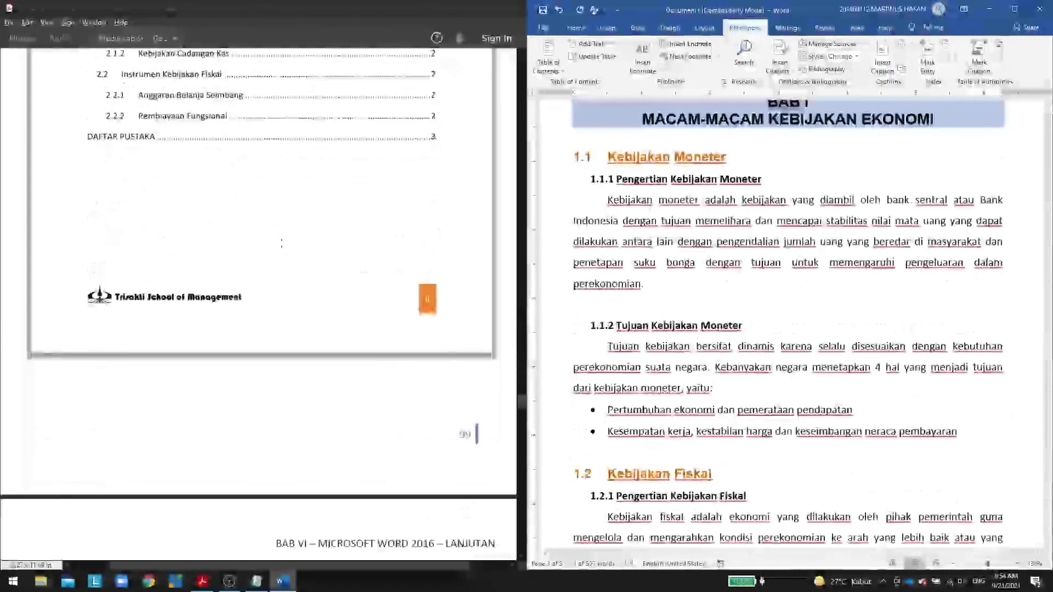
scroll(290, 240, down, 5)
scroll(303, 234, down, 3)
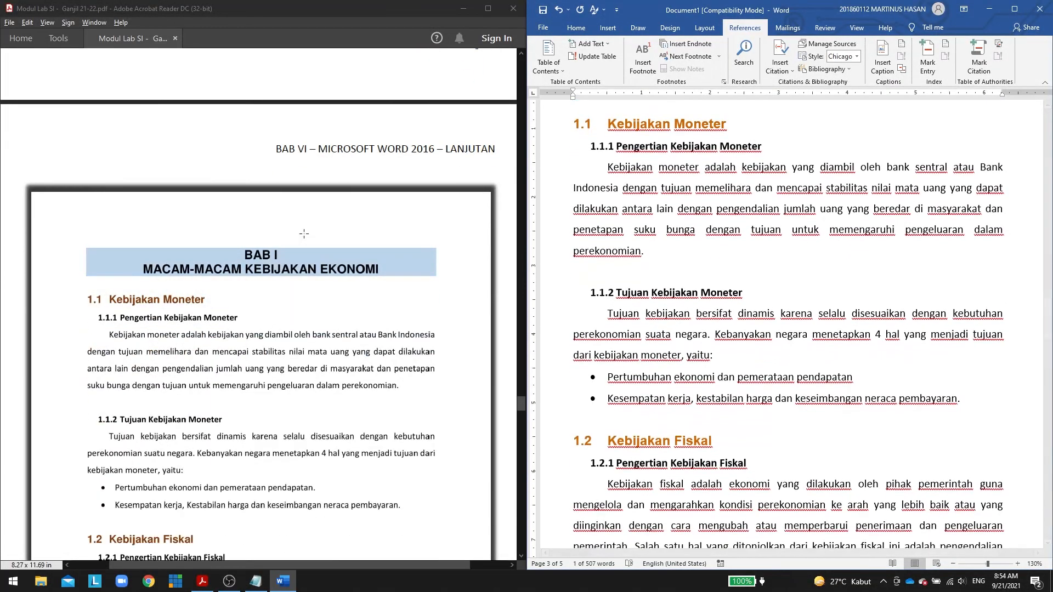
scroll(304, 234, down, 5)
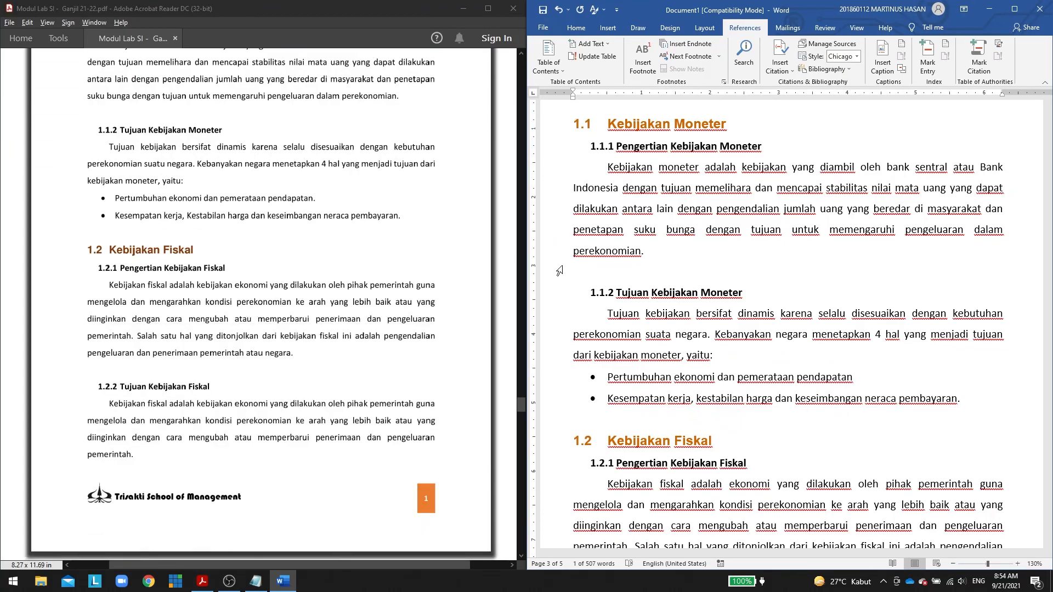
scroll(559, 271, down, 15)
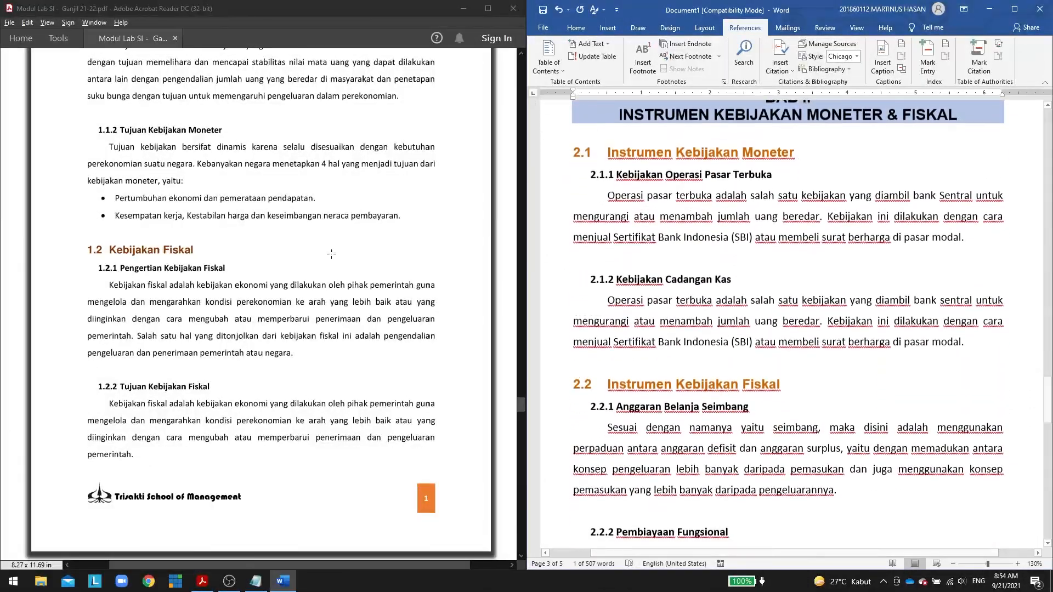
scroll(304, 254, down, 10)
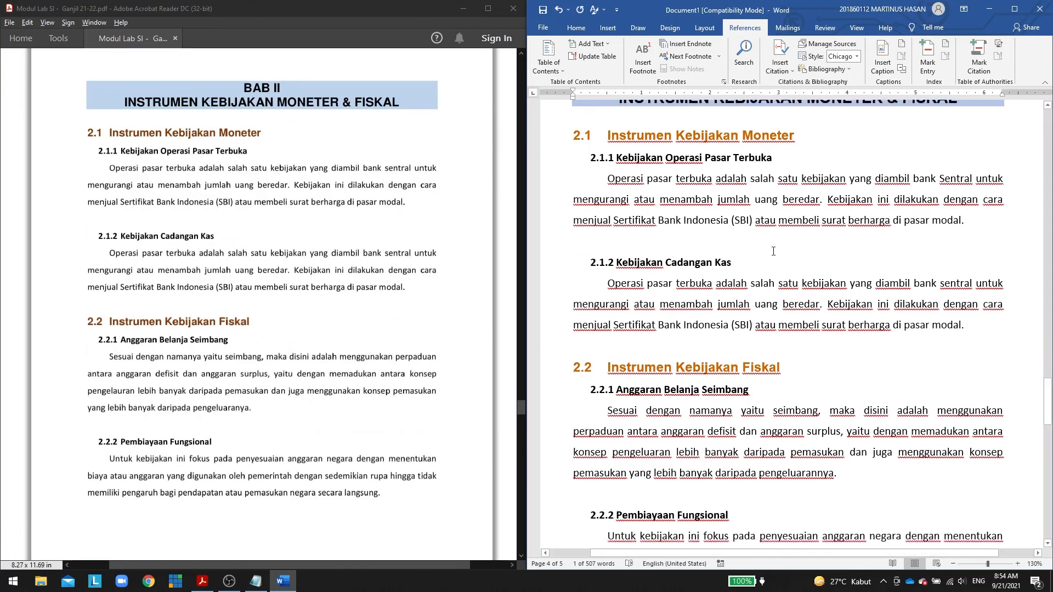
scroll(773, 251, down, 10)
scroll(322, 267, down, 4)
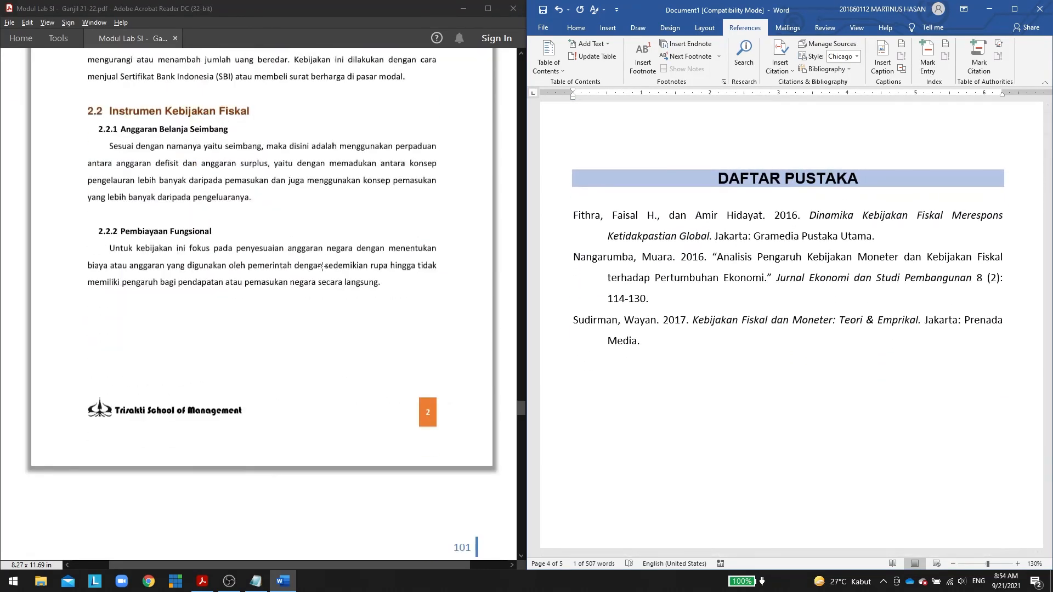
scroll(322, 267, down, 10)
click(682, 301)
scroll(762, 306, down, 2)
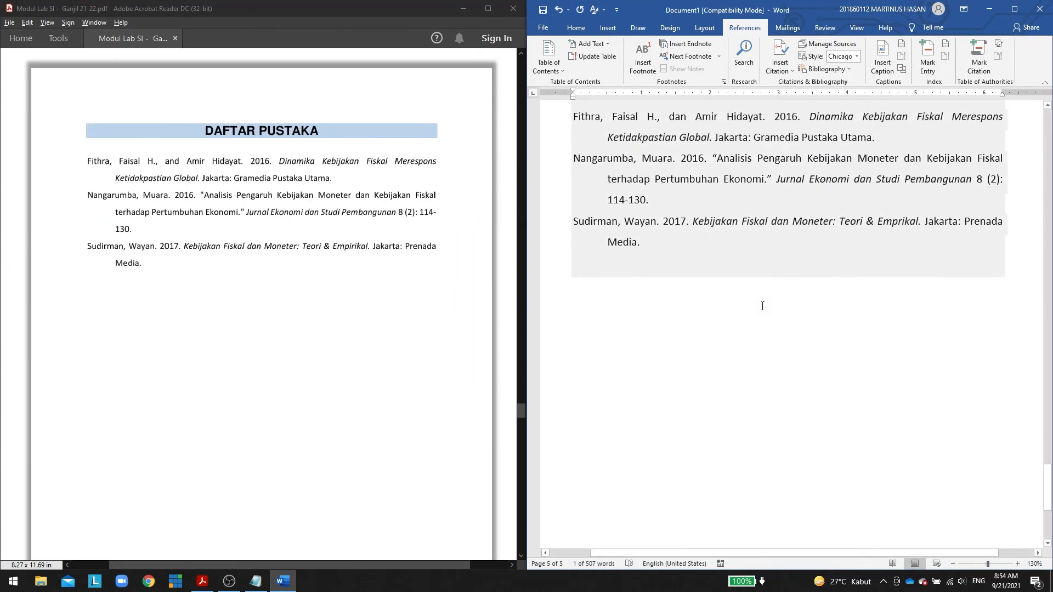
Maximize the Word window and review the title page at 120% zoom.
click(1013, 9)
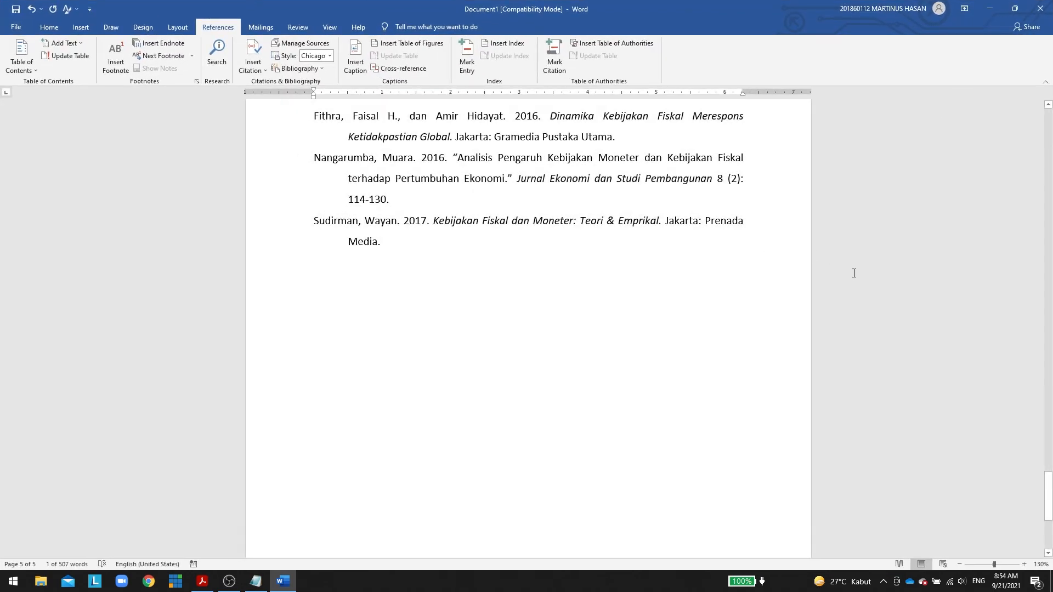
scroll(876, 286, down, 2)
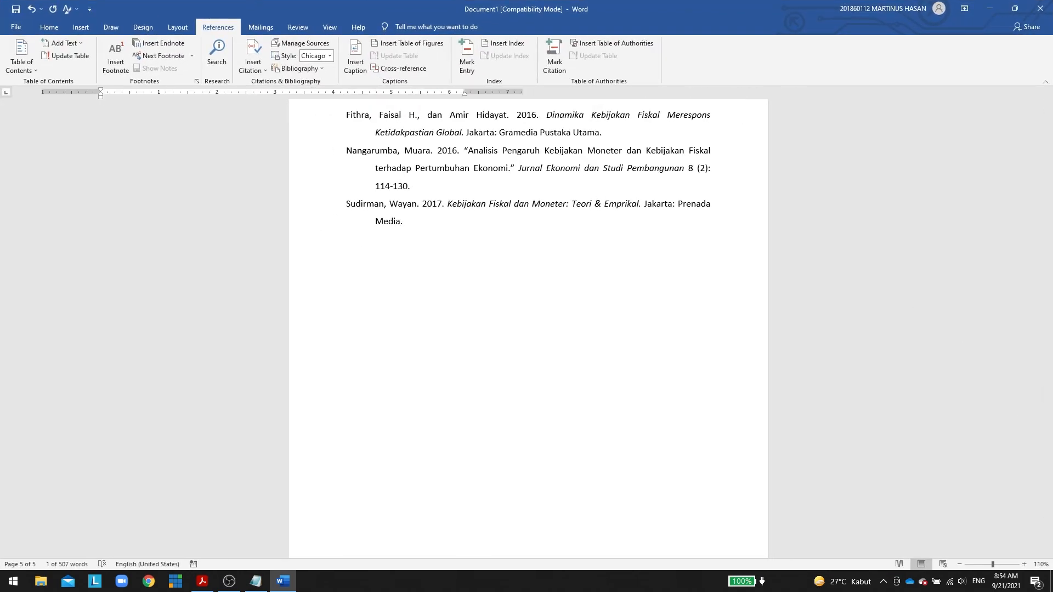
drag(1048, 483, 1000, 180)
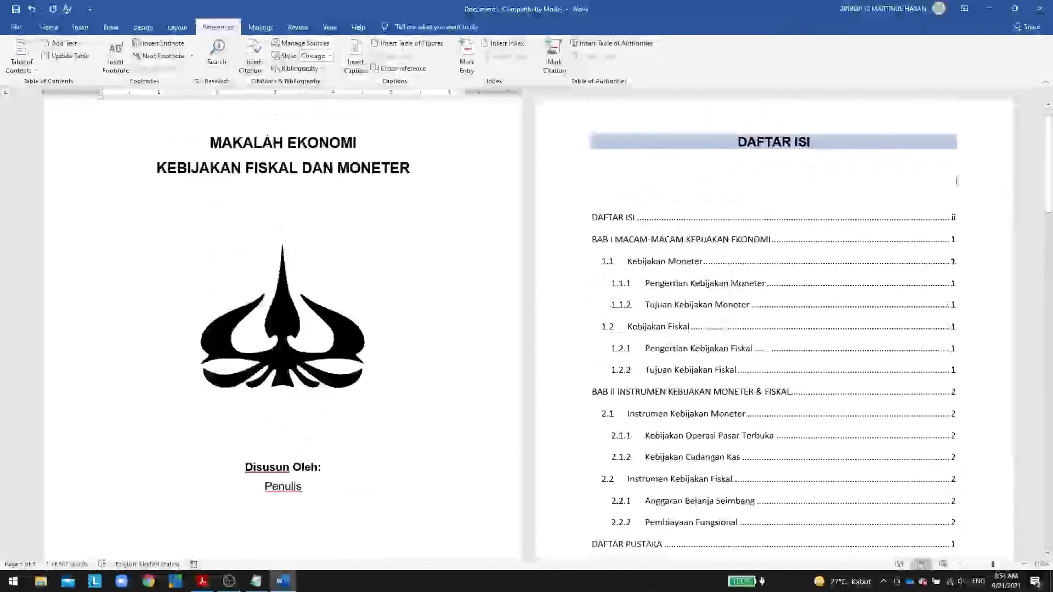
scroll(596, 194, up, 1)
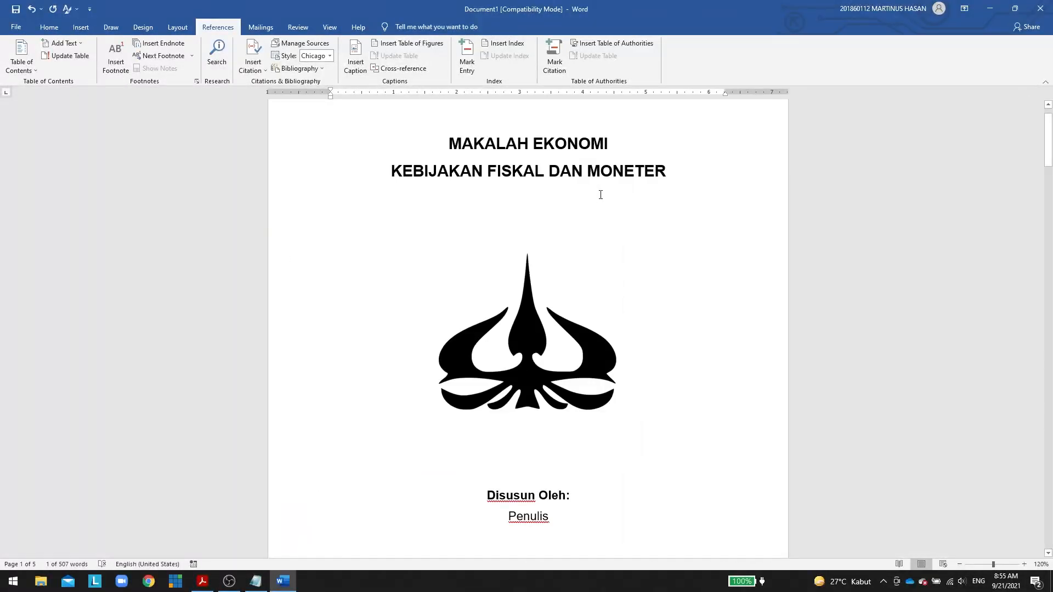
scroll(631, 208, down, 5)
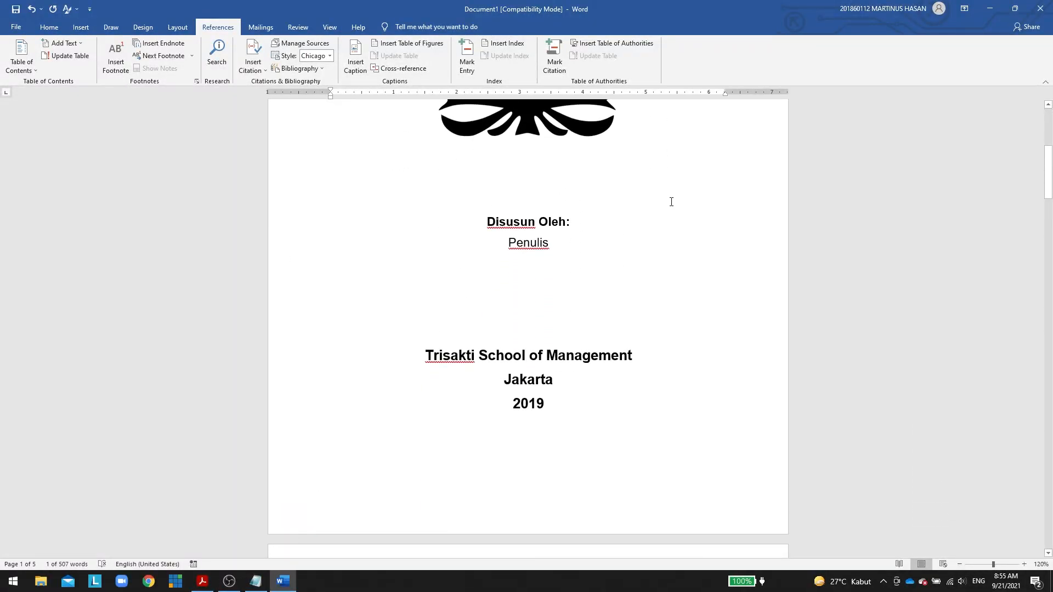
Remove an empty line between the DAFTAR ISI heading and the table of contents.
scroll(603, 174, down, 5)
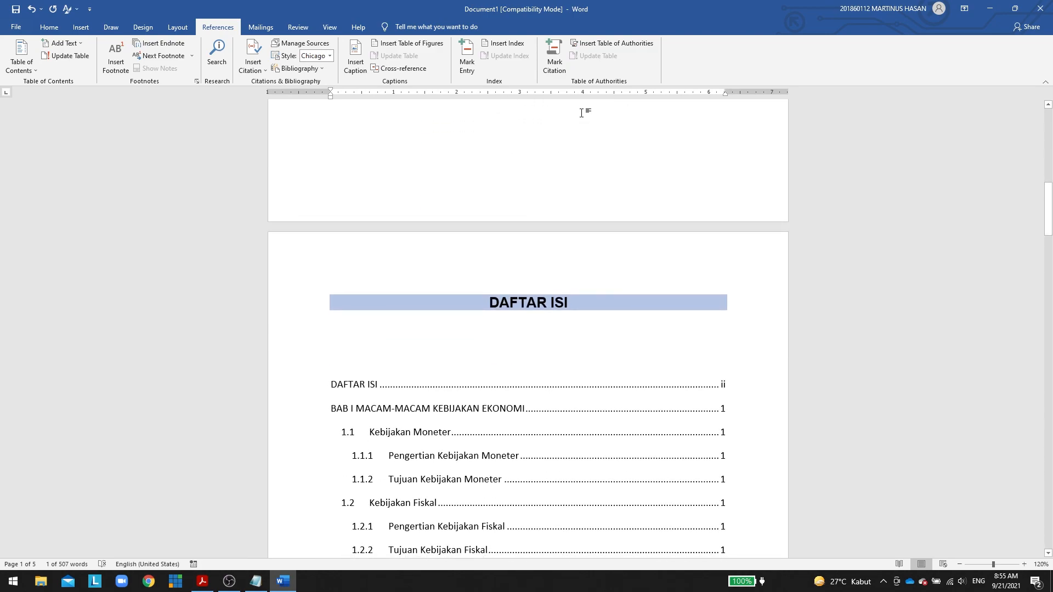
scroll(566, 123, down, 1)
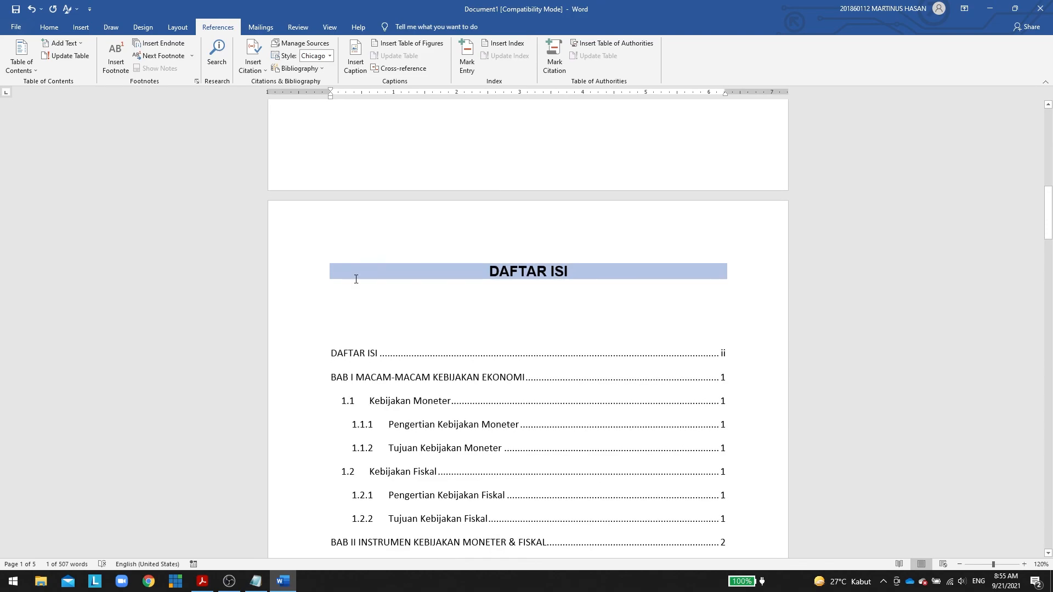
click(370, 301)
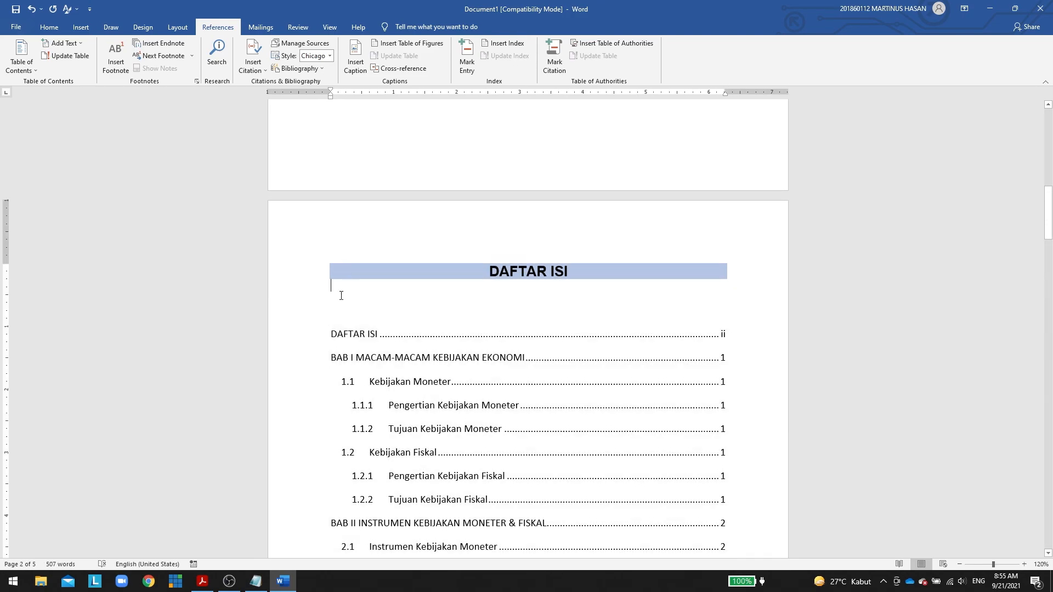
click(379, 314)
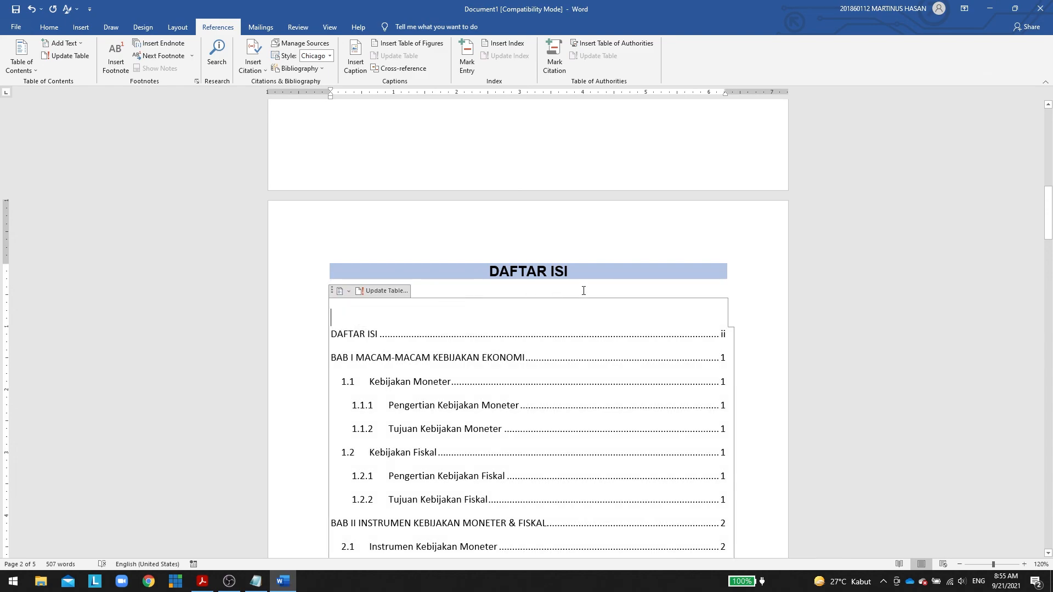
click(854, 281)
Review the table of contents entries and page numbers, and return to the start of the title page.
scroll(716, 291, down, 3)
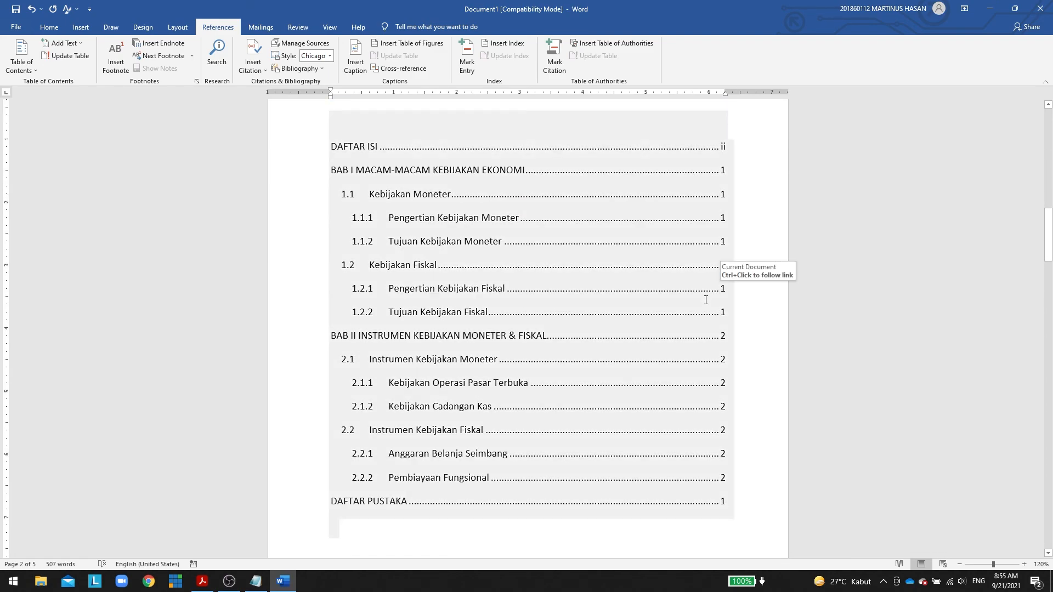
scroll(753, 270, down, 2)
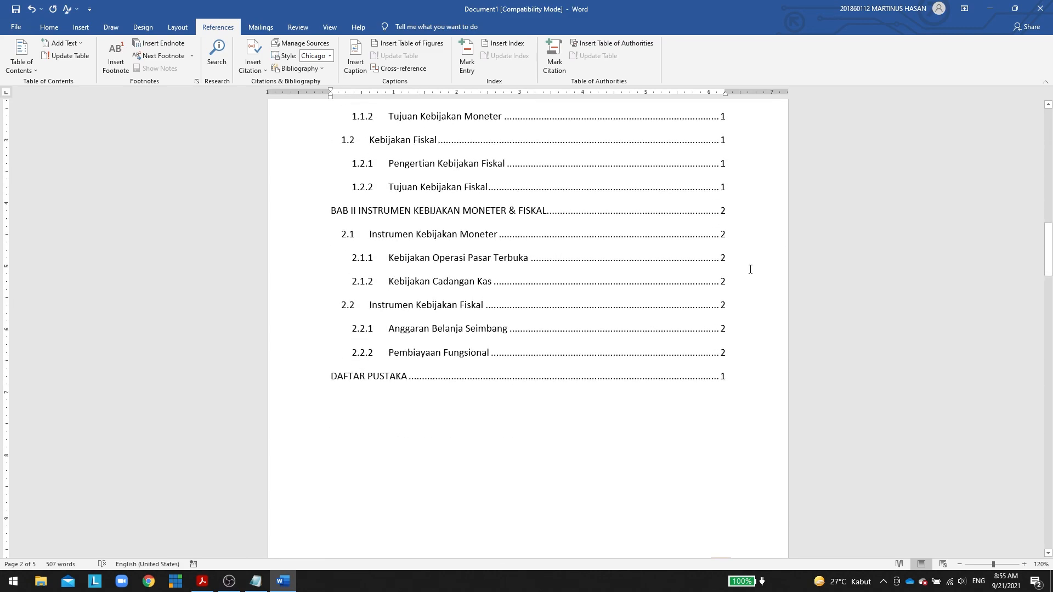
scroll(750, 270, up, 8)
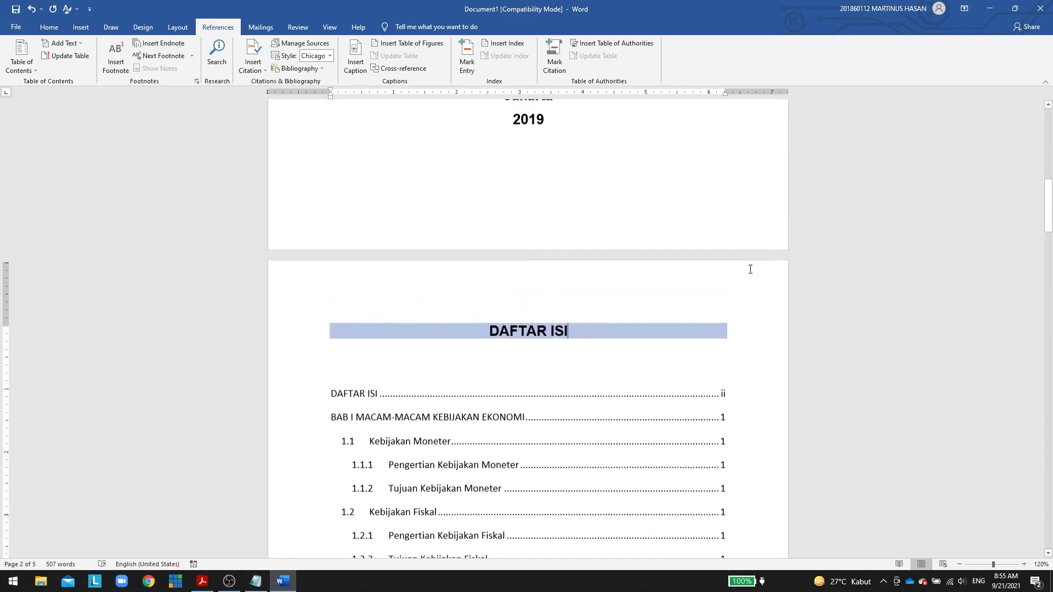
scroll(751, 269, up, 6)
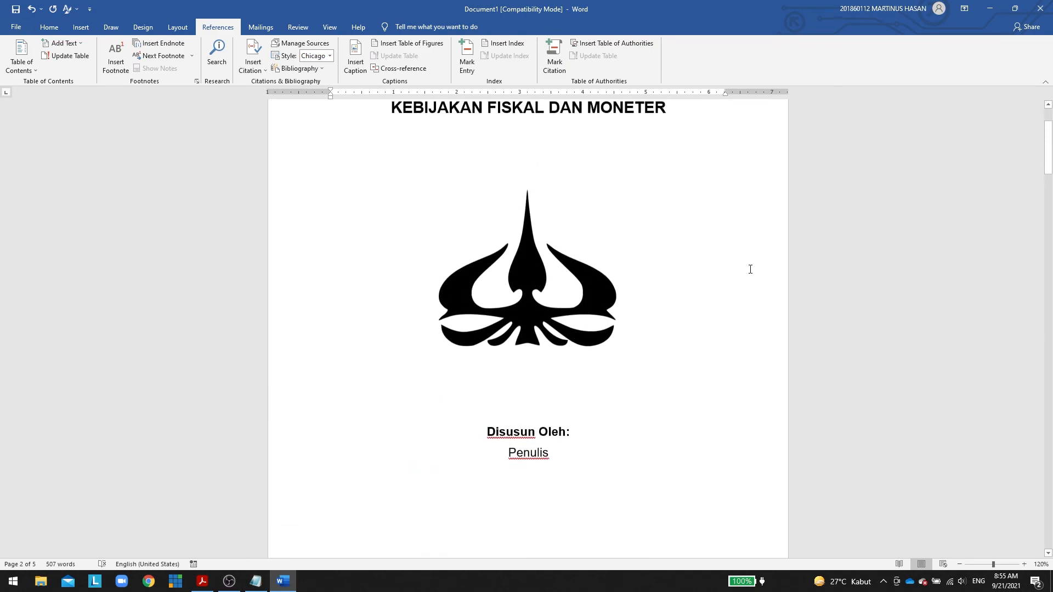
scroll(750, 269, up, 1)
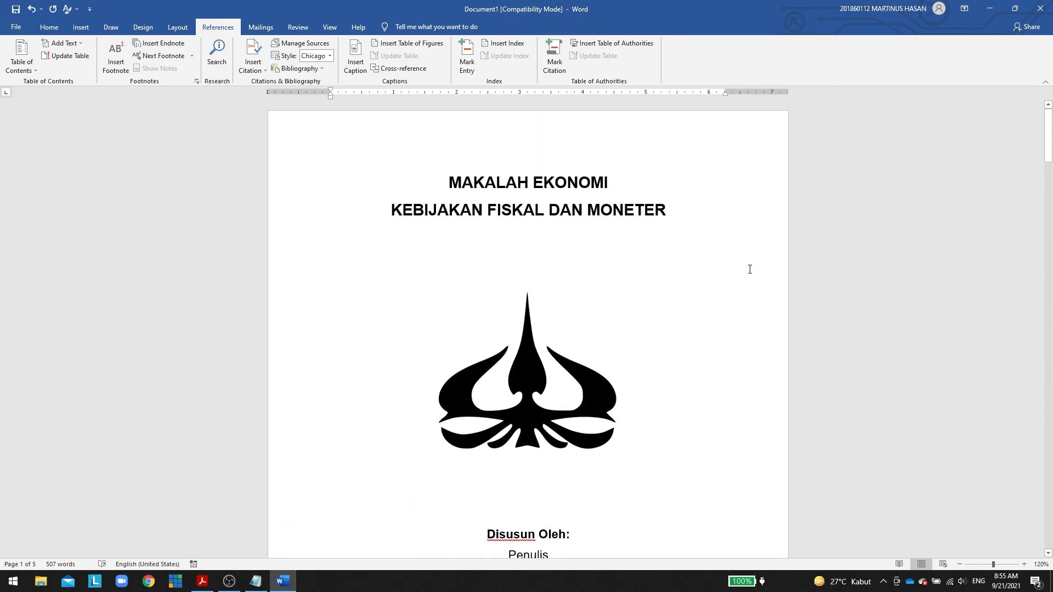